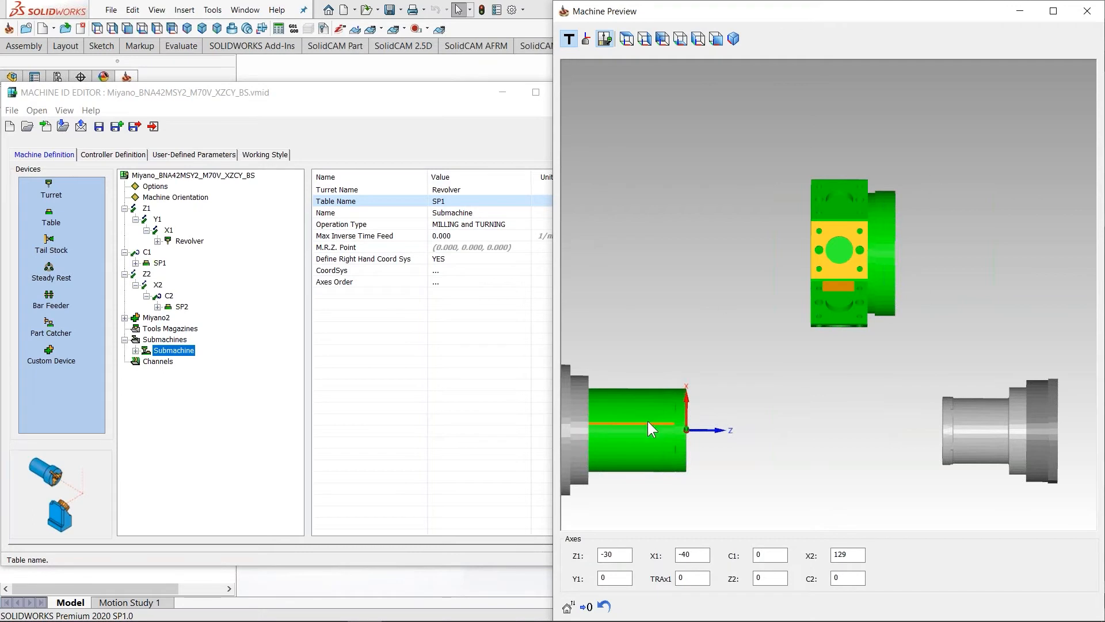
- Rename the new submachine to "SP1 -"
left_click(460, 213)
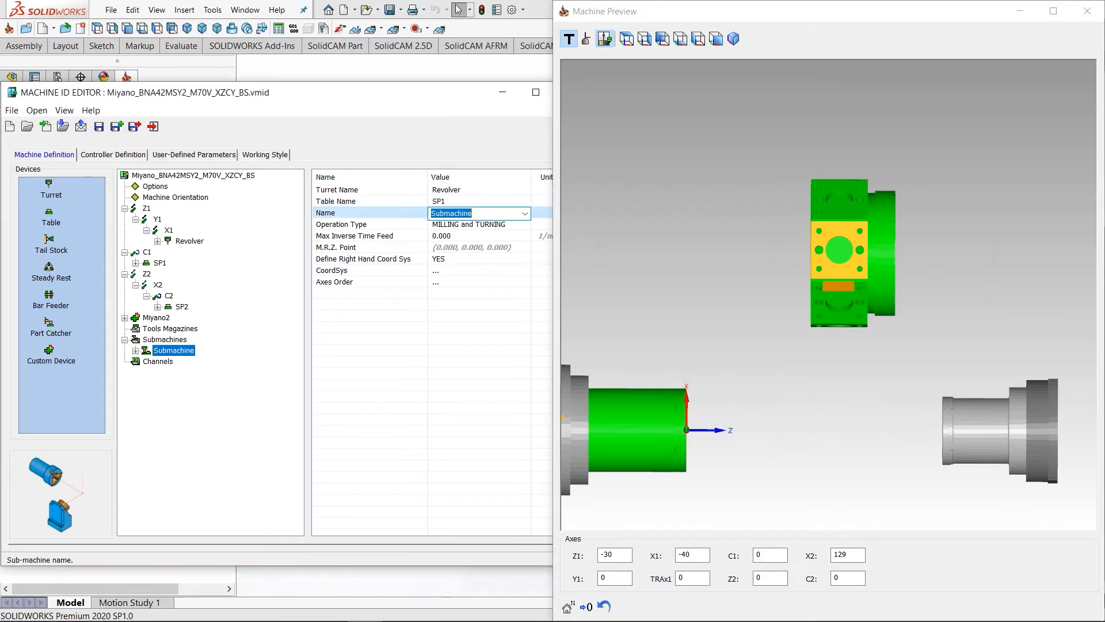
type("SP1 -")
key("Return")
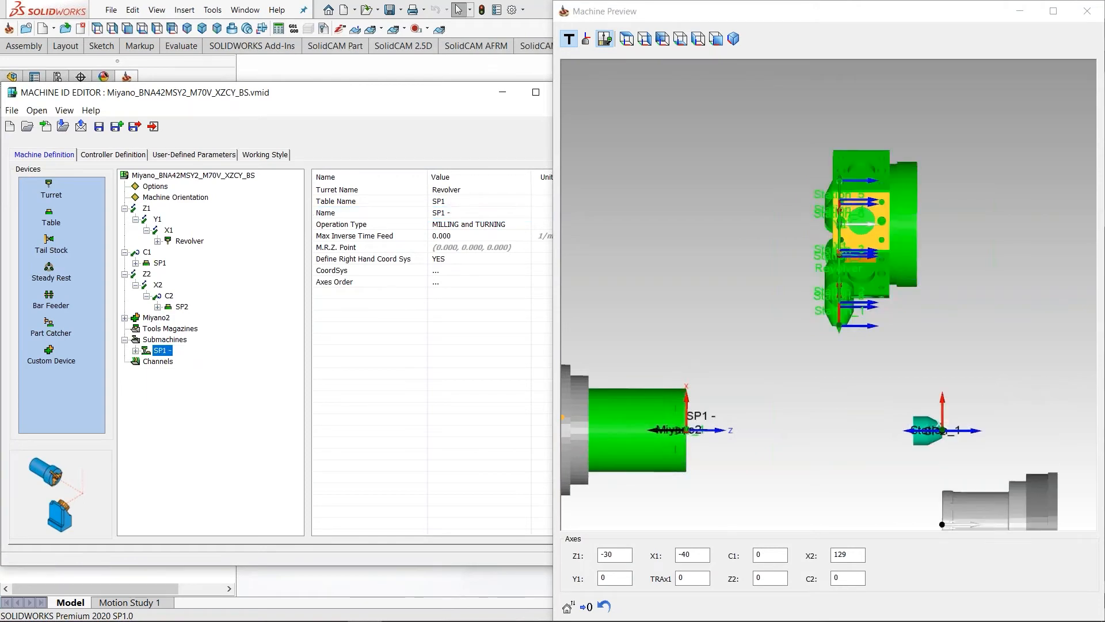
- Examine the SP1 submachine's axes order, including how each axis is used in milling and in turning
left_click(136, 351)
left_click(181, 373)
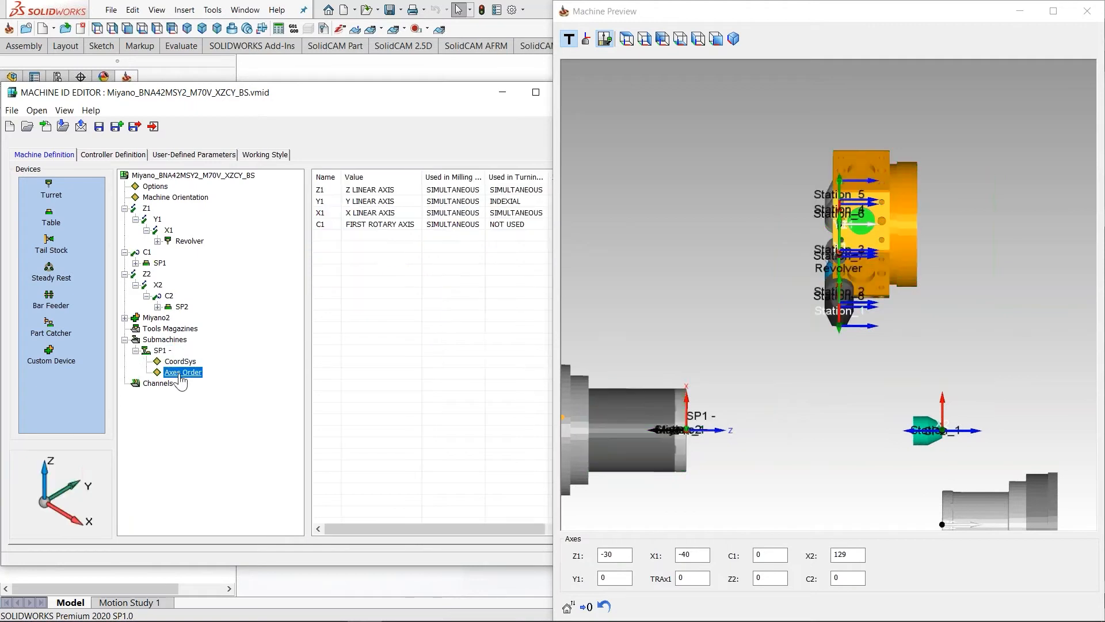
left_click_drag(421, 100, 349, 91)
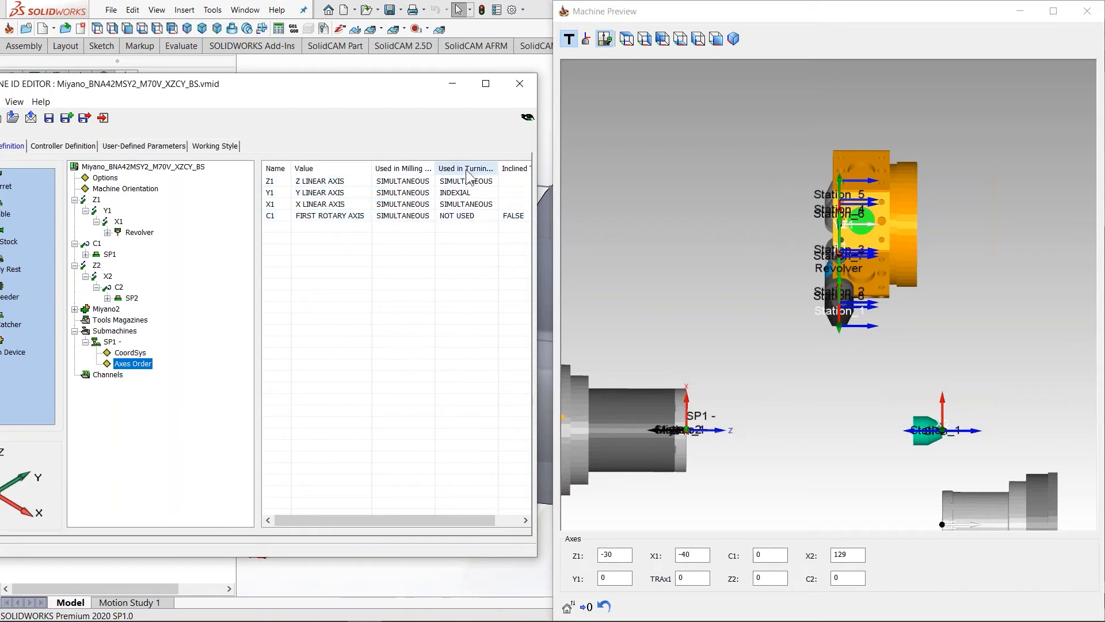
left_click_drag(499, 169, 517, 168)
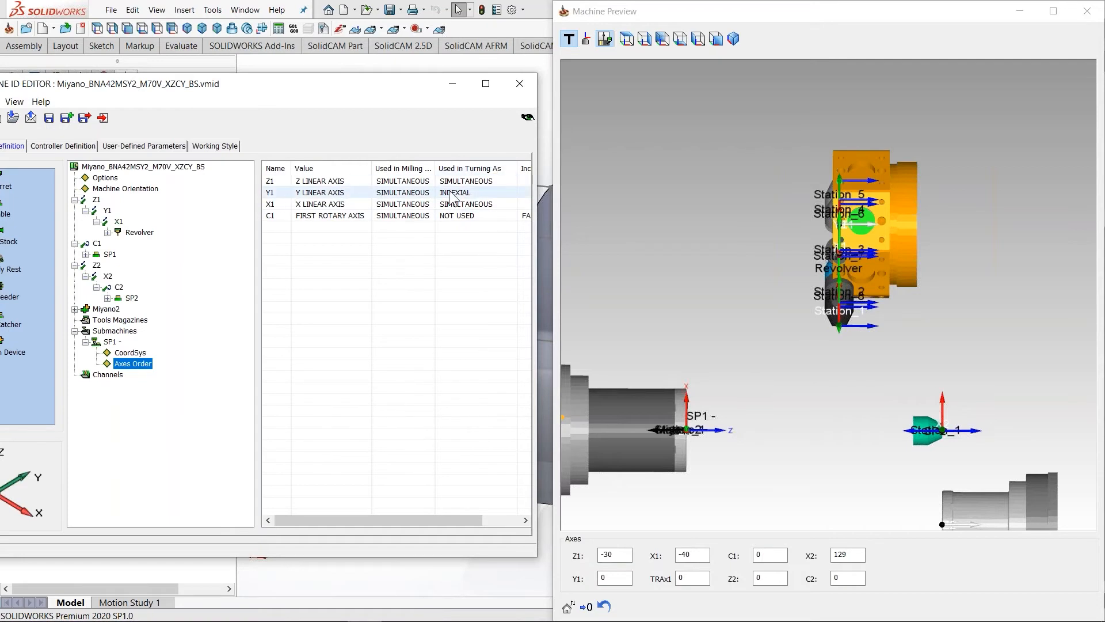
left_click(454, 215)
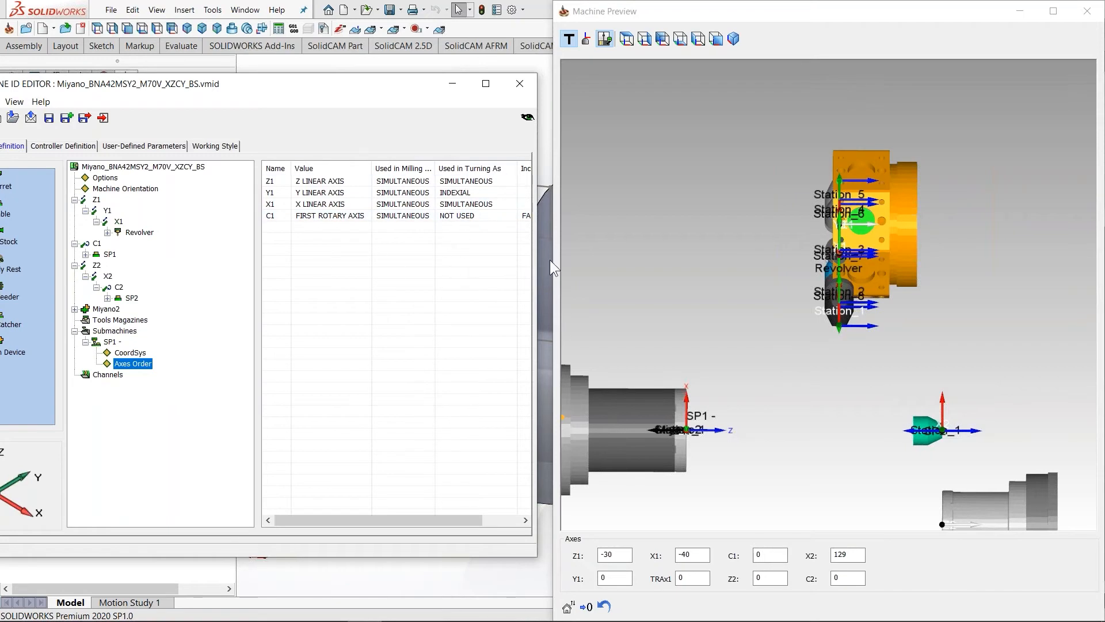
left_click(741, 330)
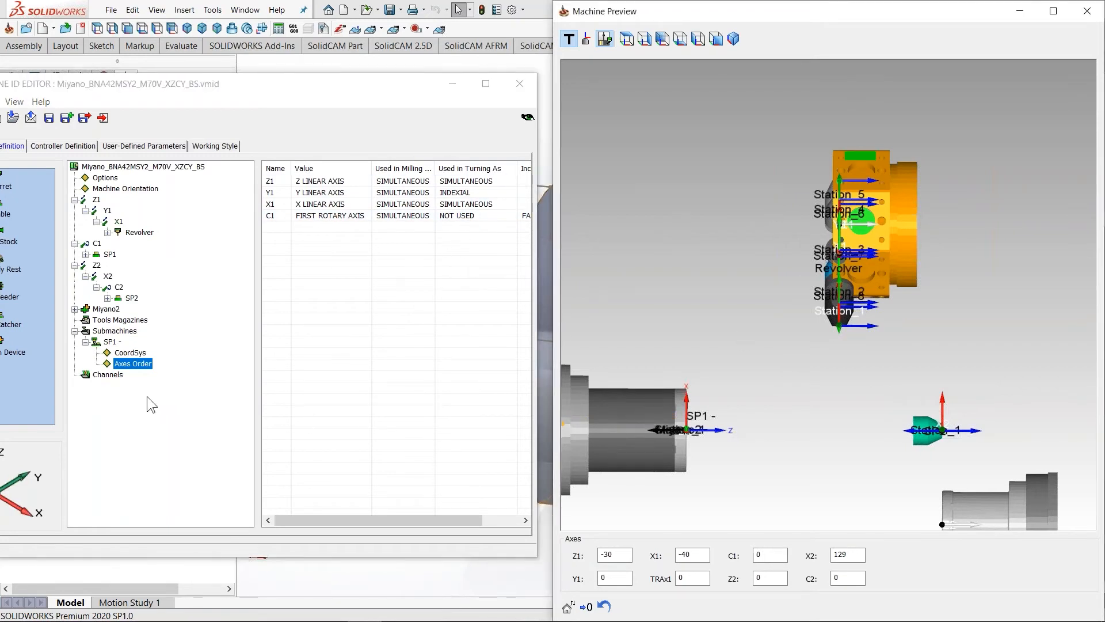
- Complete the submachine's name as "SP1 - Revolver" and collapse its tree node
left_click(111, 342)
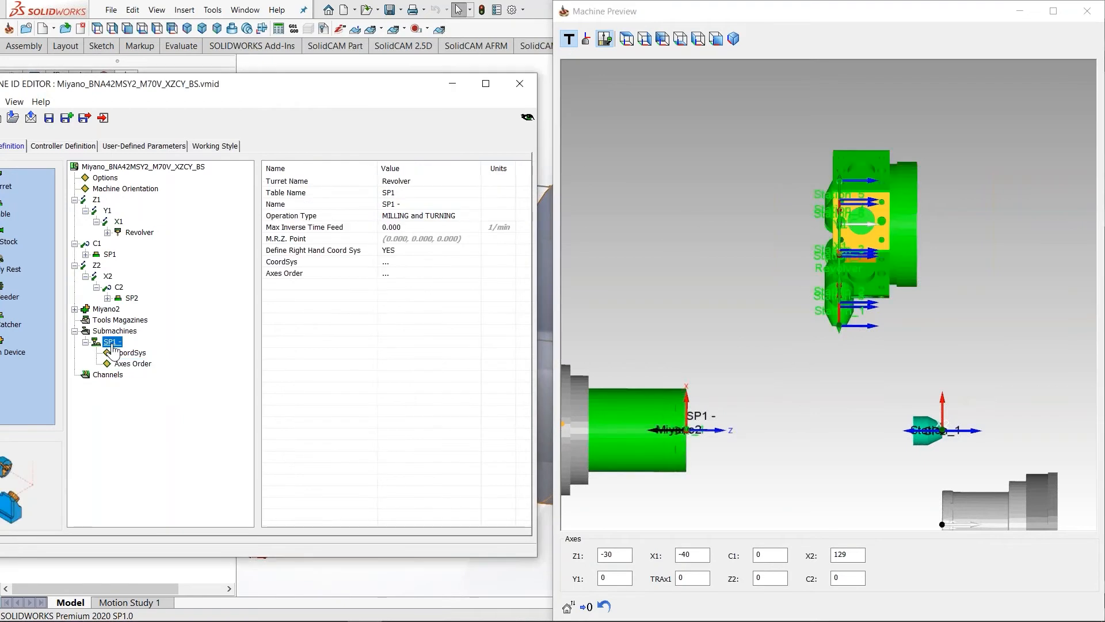
left_click(423, 206)
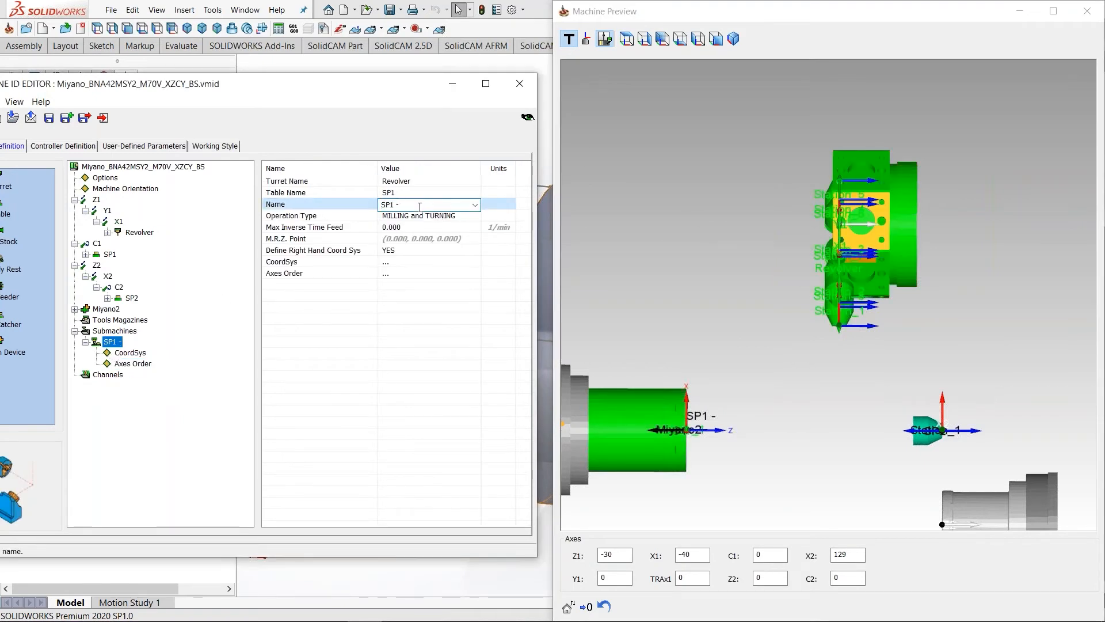
type("Reve")
type("lver")
key("BackSpace")
key("BackSpace")
key("BackSpace")
key("BackSpace")
key("BackSpace")
type("olver")
key("Return")
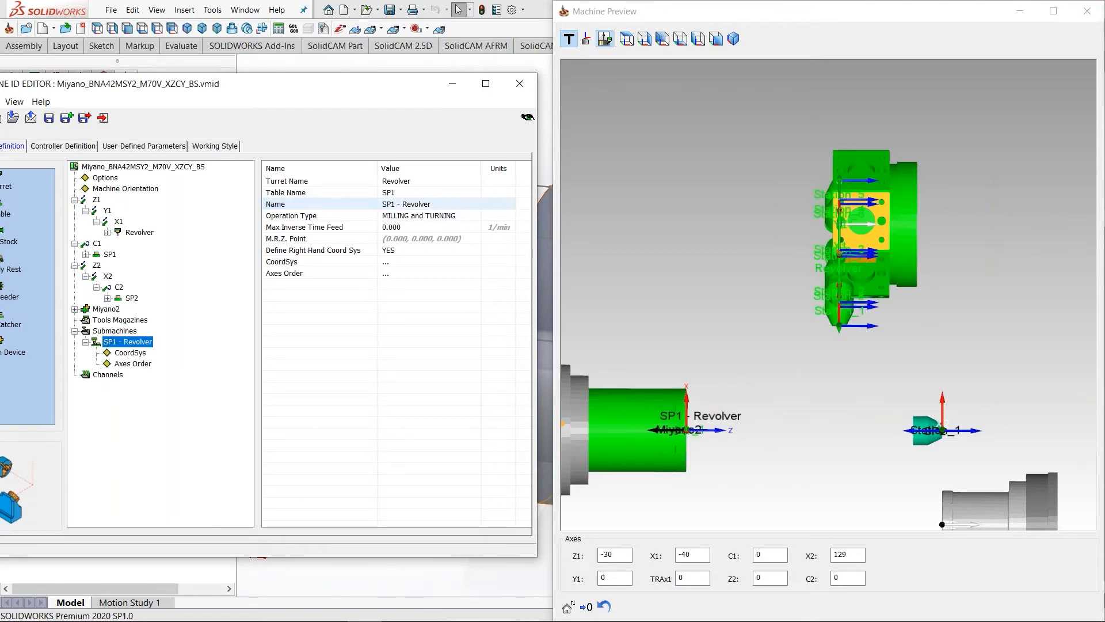
double_click(124, 343)
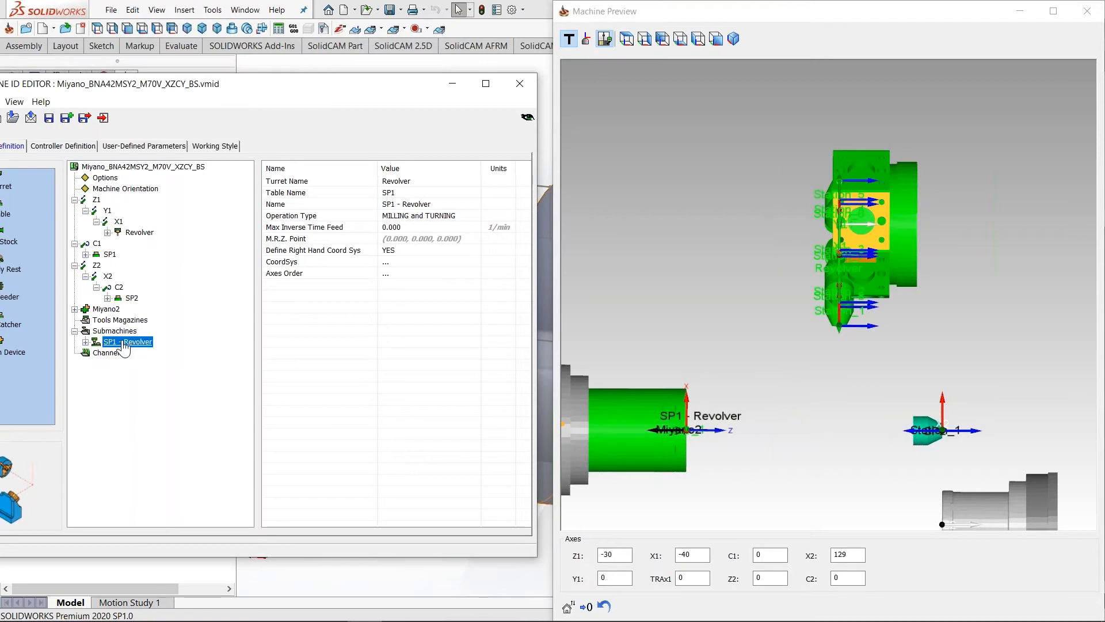
- Duplicate the SP1 - Revolver submachine by copying and pasting it under Submachines
right_click(122, 343)
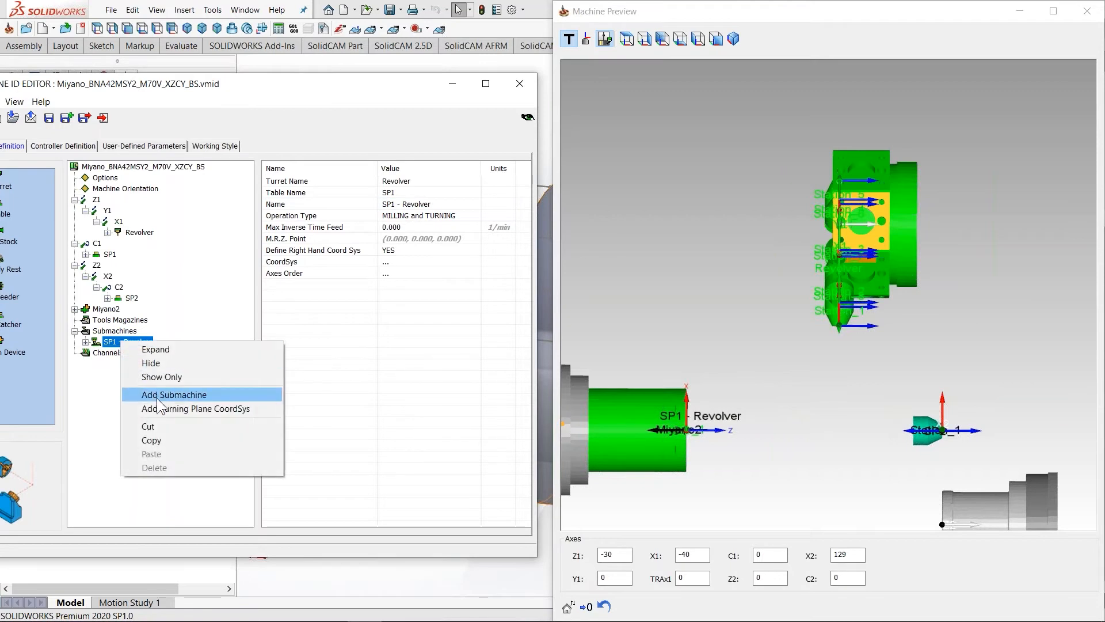
left_click(424, 300)
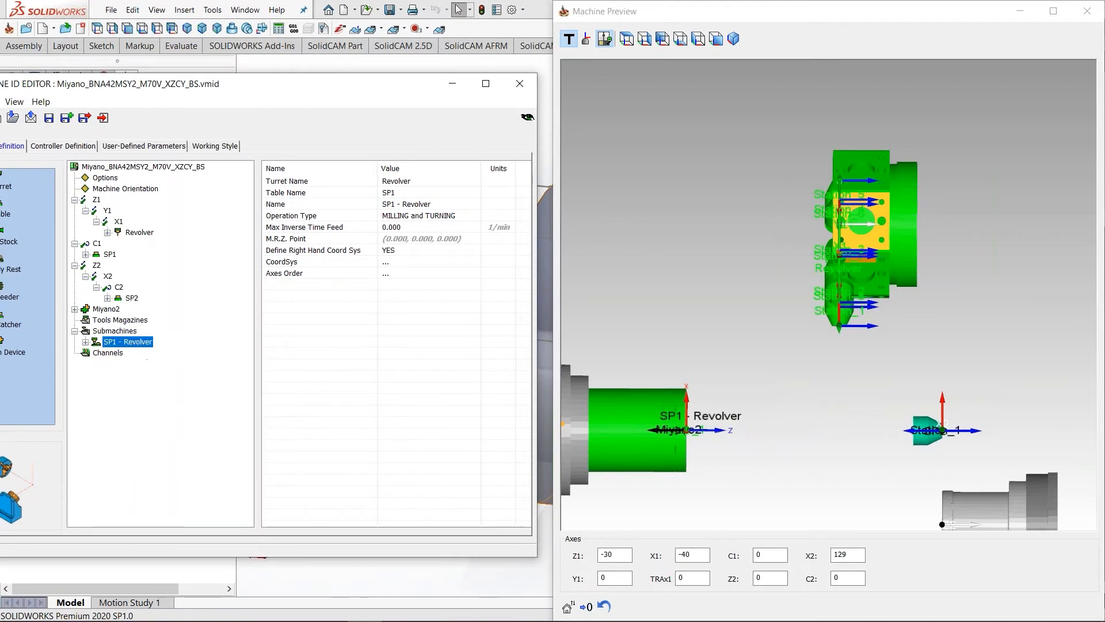
left_click(928, 166)
middle_click_drag(934, 375, 885, 231)
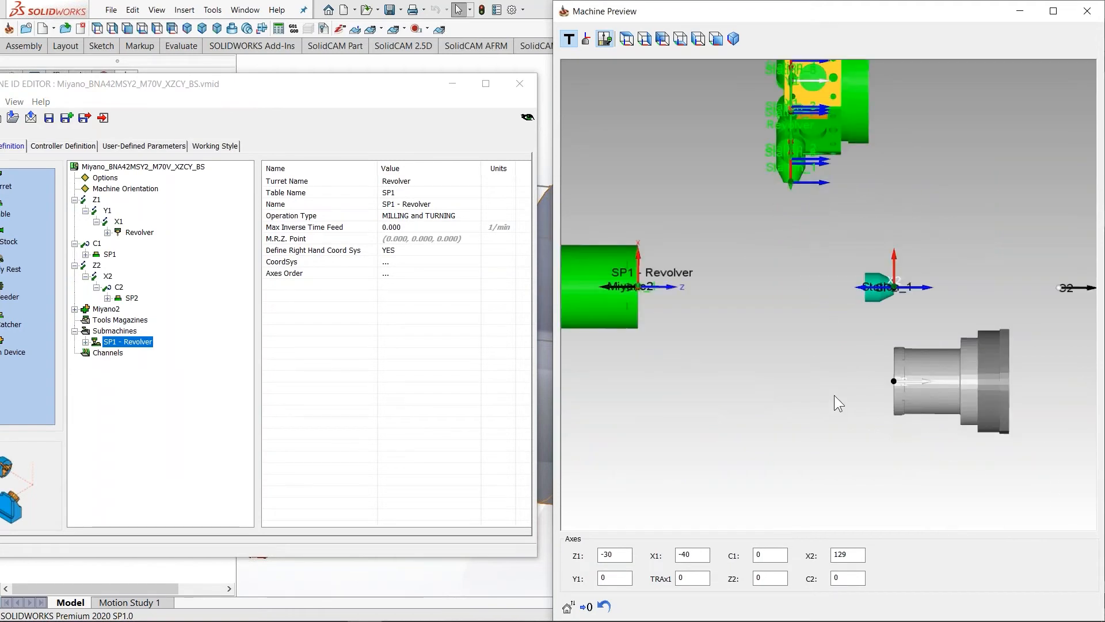
right_click(141, 344)
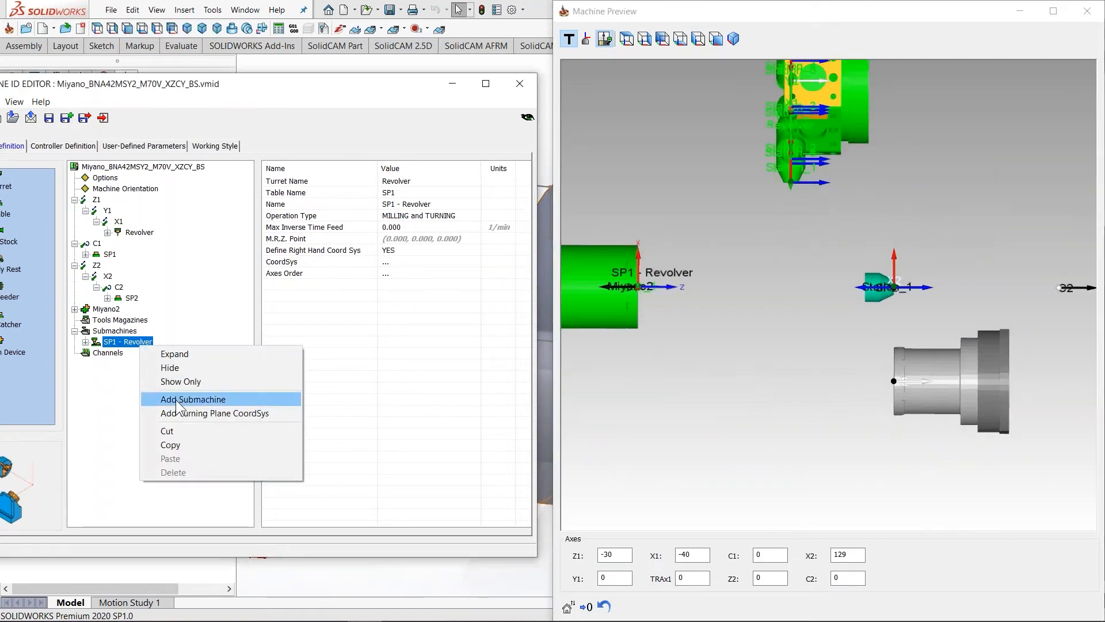
left_click(170, 444)
right_click(143, 348)
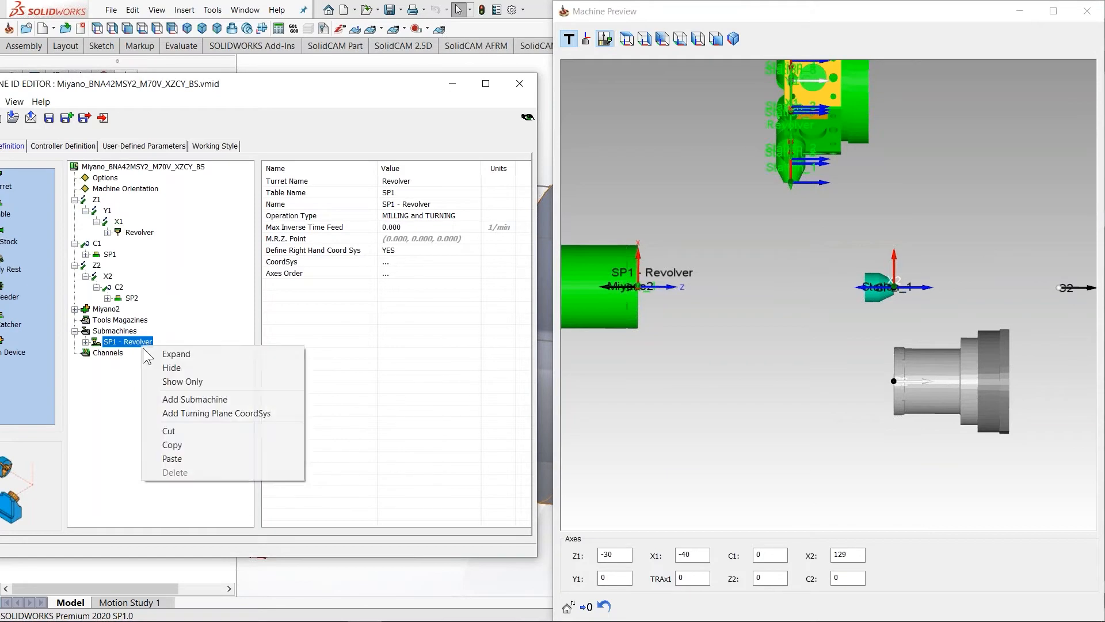
left_click(175, 458)
- Assign table SP2 to the copied submachine and rename it "SP2 - Revolver"
left_click(397, 192)
left_click(397, 192)
left_click(395, 216)
left_click(389, 204)
left_click(389, 204)
key("BackSpace")
type("2")
left_click_drag(438, 205, 430, 205)
key("BackSpace")
left_click(417, 371)
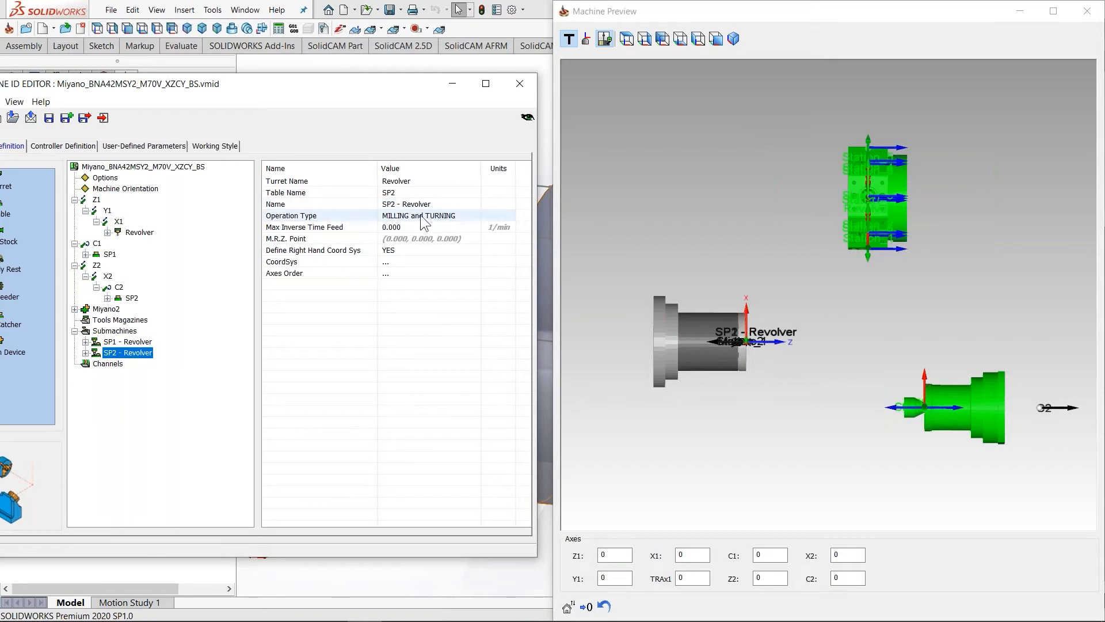
- Rotate the SP2 - Revolver submachine's coordinate system 180 degrees around its X vector
double_click(127, 353)
left_click(131, 374)
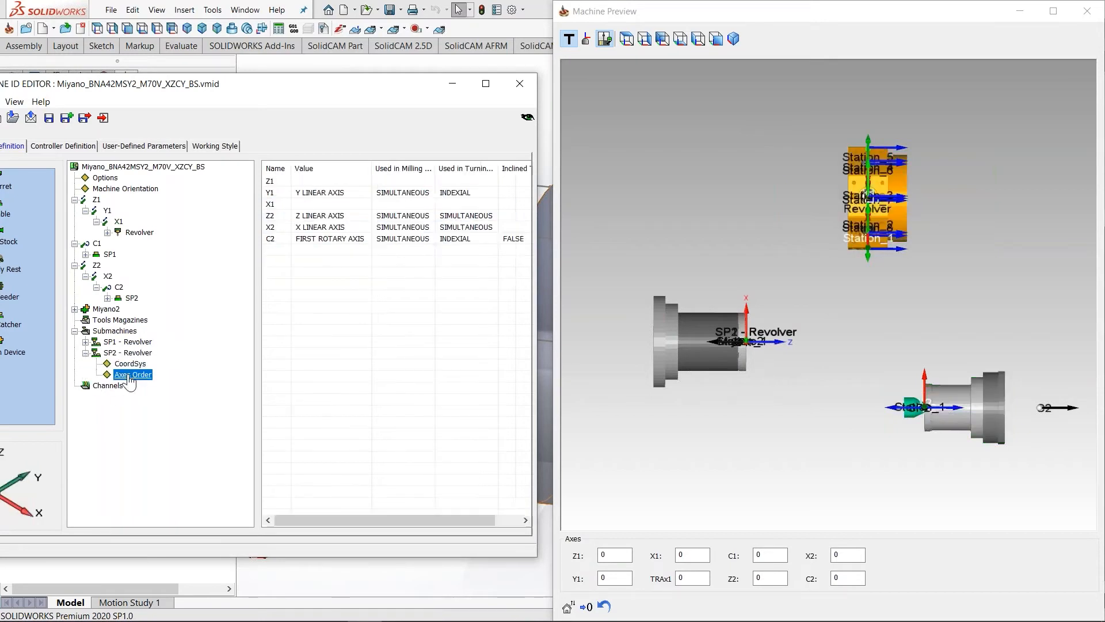
left_click(128, 364)
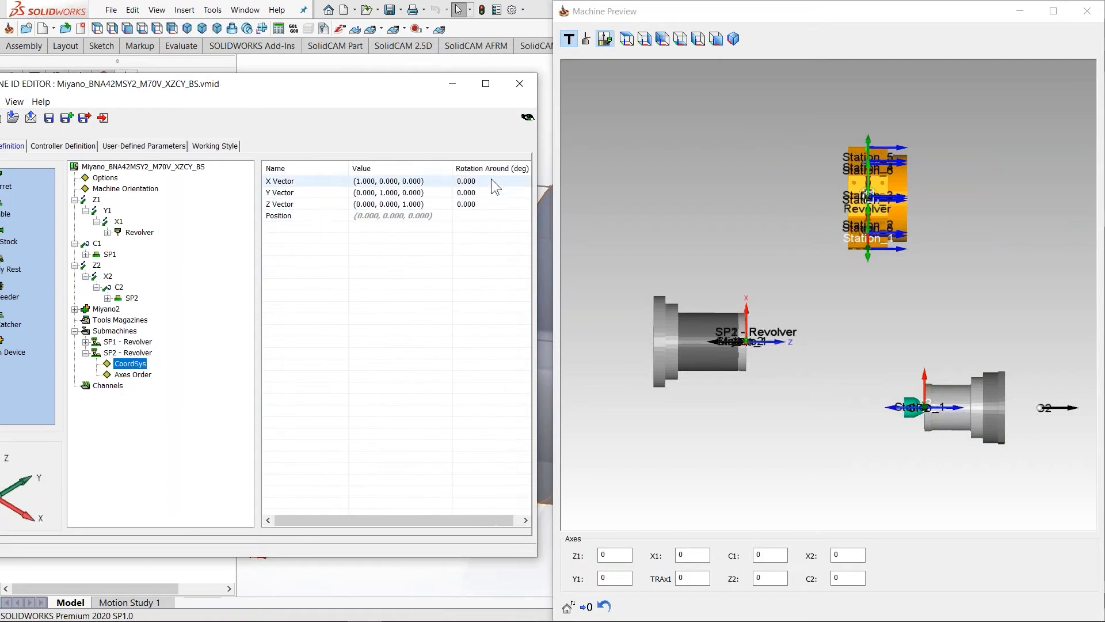
left_click(921, 412)
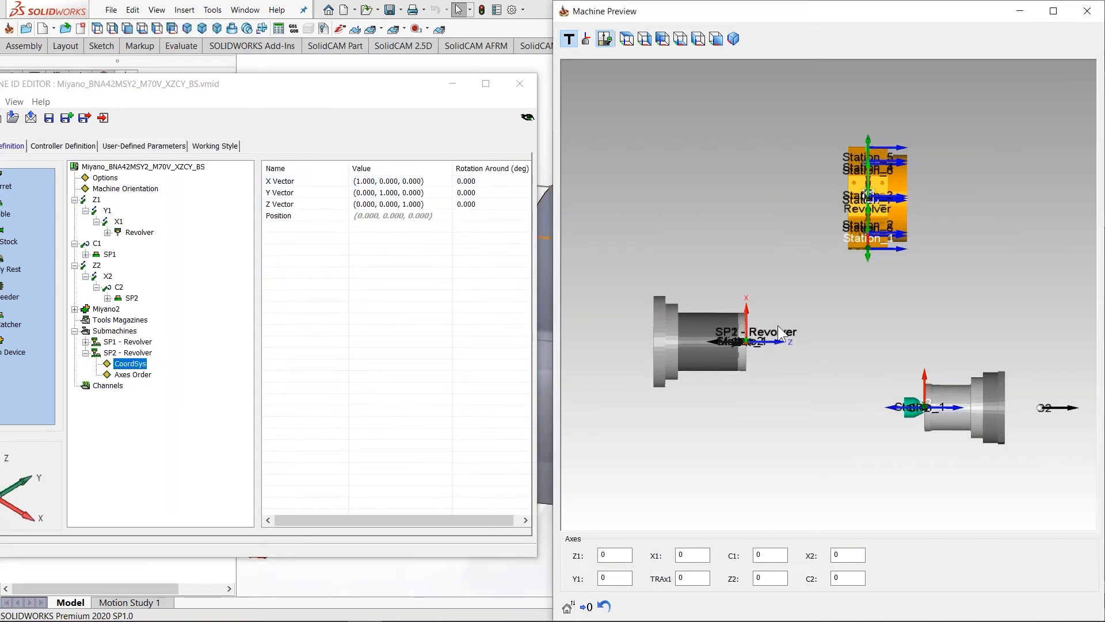
left_click(587, 40)
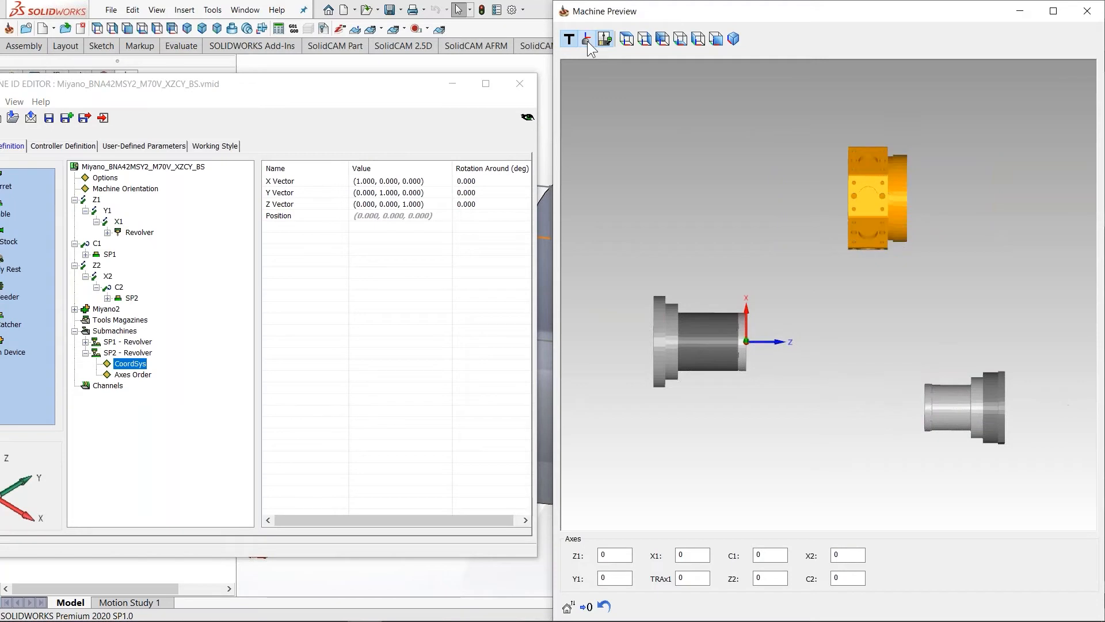
middle_click_drag(760, 358, 748, 364)
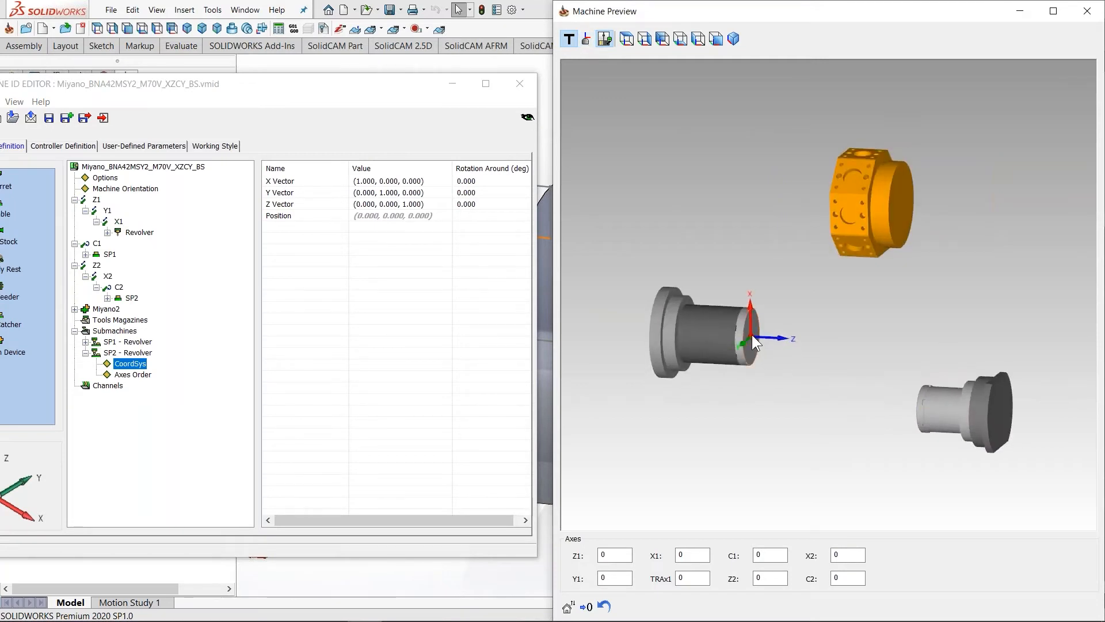
left_click(482, 180)
type("180")
key("Return")
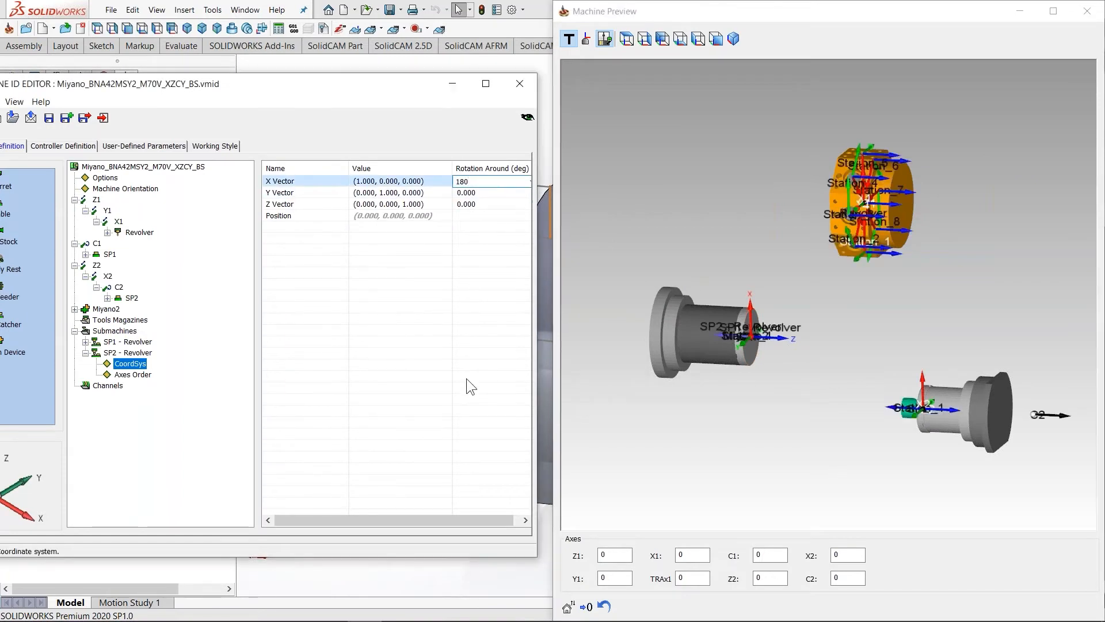
- Display the SP2 - Revolver axes order and jog the X2 axis to 129 in the machine preview
left_click(134, 374)
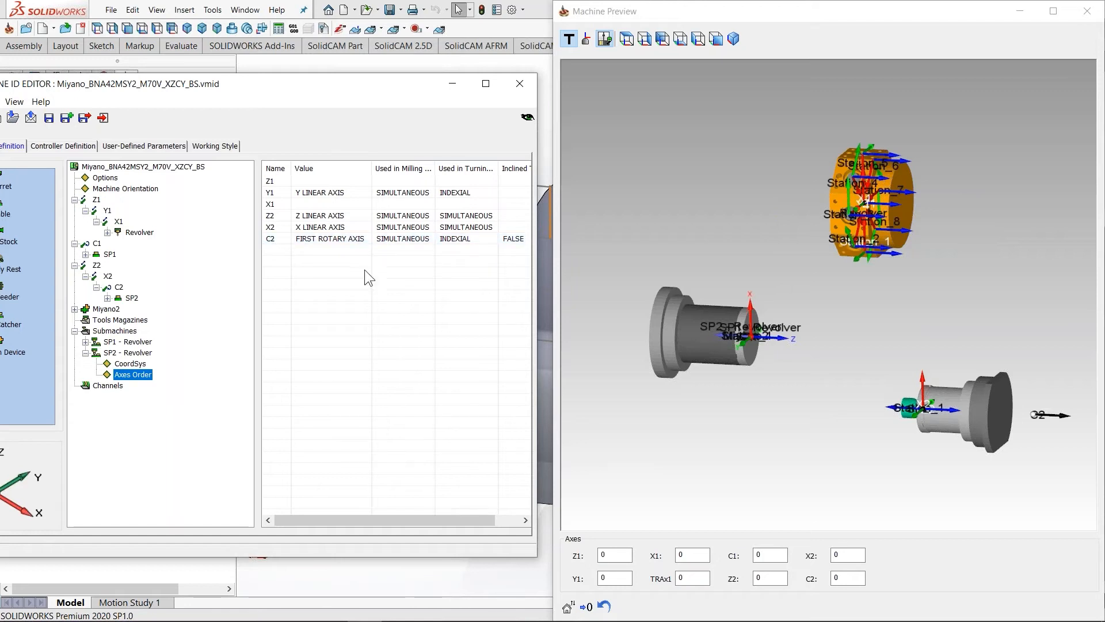
left_click(848, 555)
type("-50")
scroll(860, 555, "up", 20)
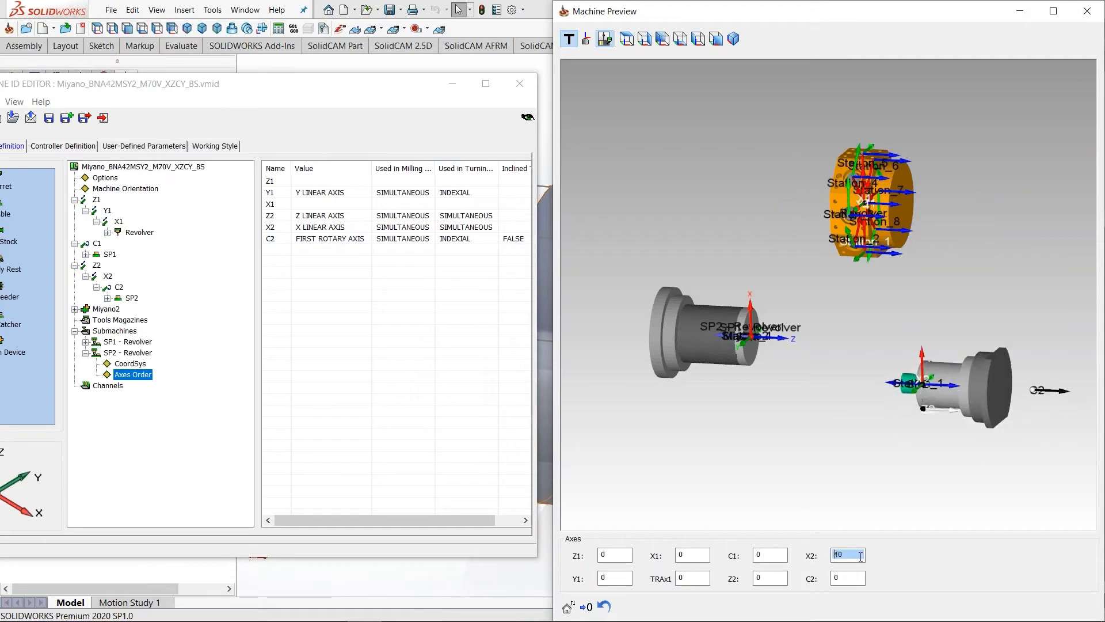
scroll(859, 561, "down", 1)
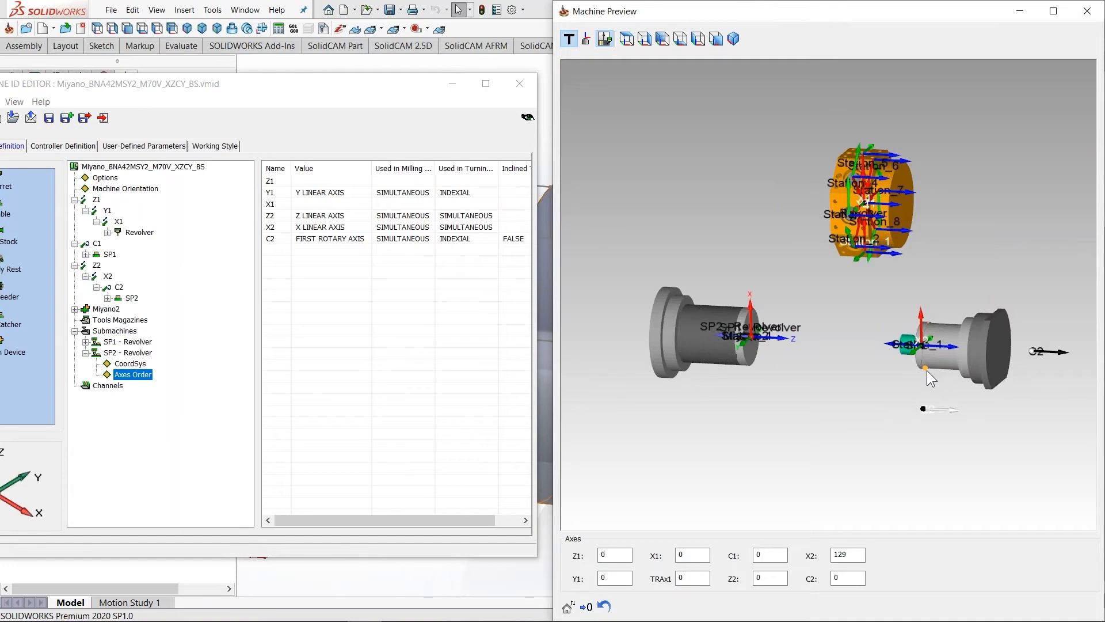
- In the SP2 - Revolver axes order, set the C2 axis to NOT USED in turning
left_click(107, 355)
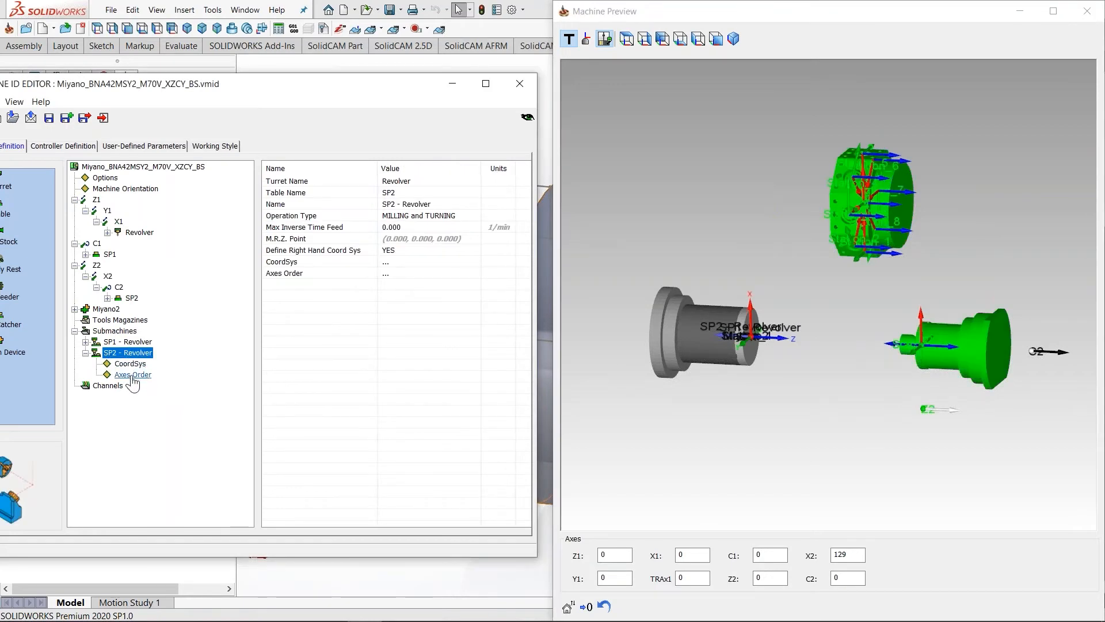
left_click(132, 375)
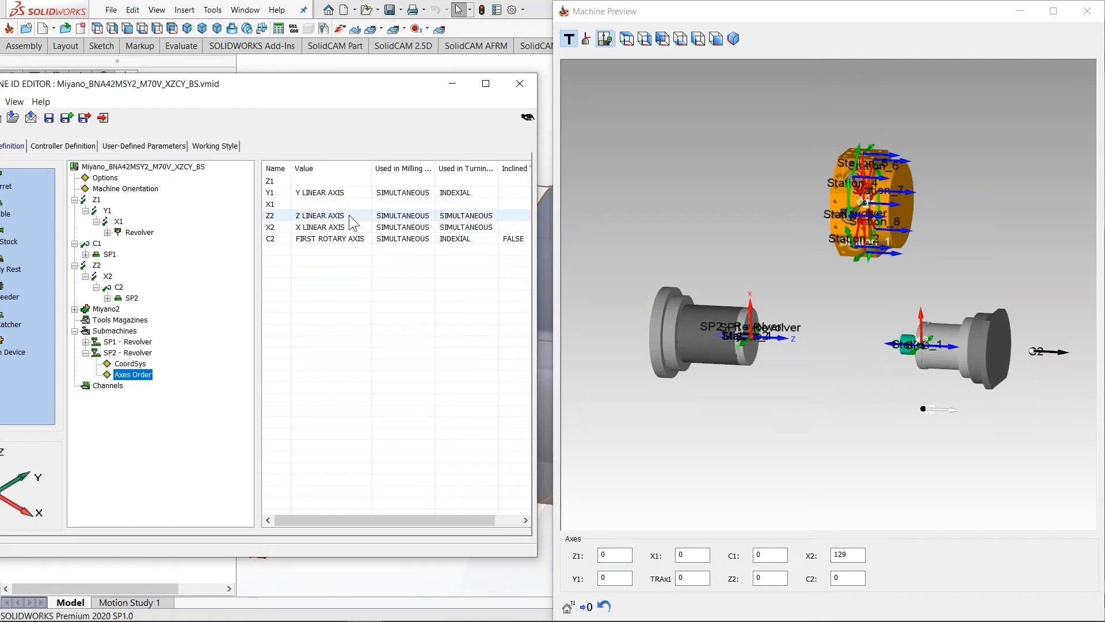
left_click(303, 217)
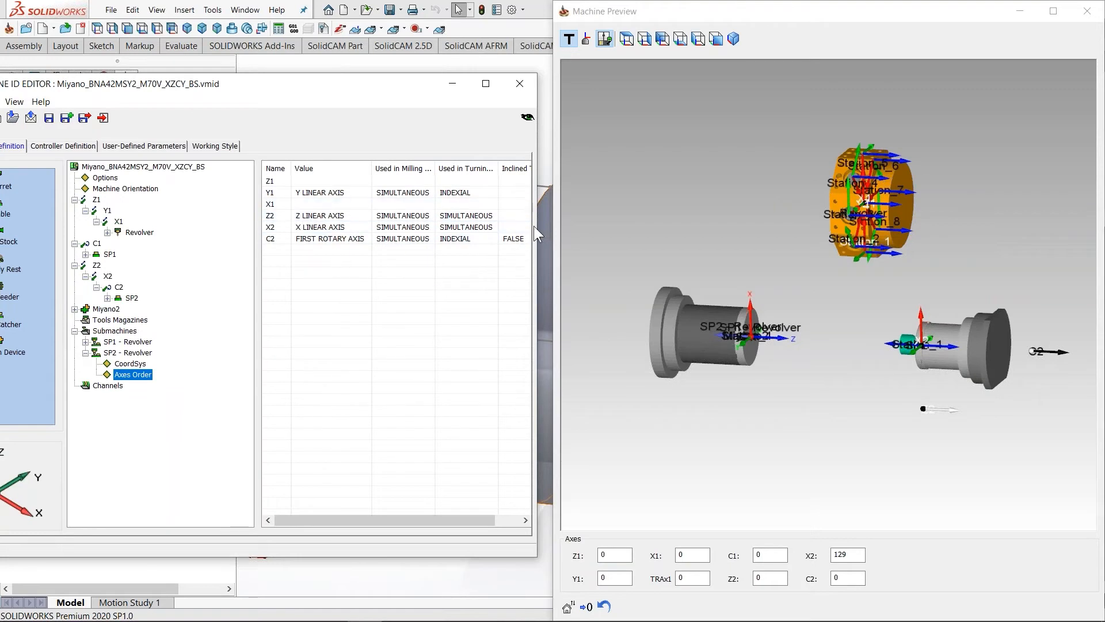
left_click_drag(537, 233, 547, 233)
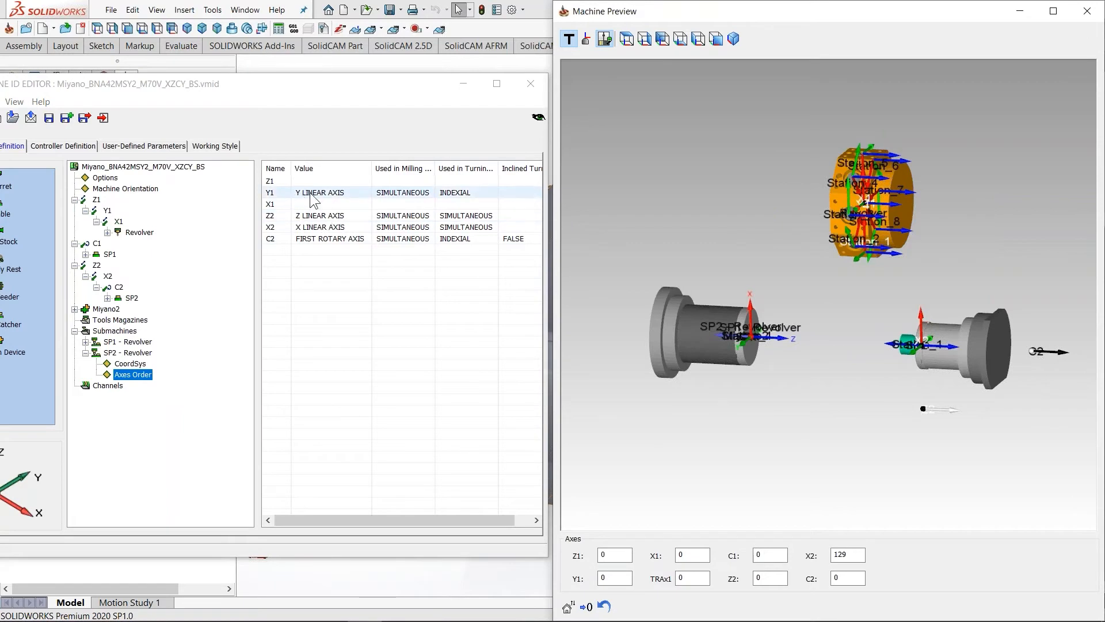
left_click(409, 296)
left_click(473, 241)
left_click(464, 264)
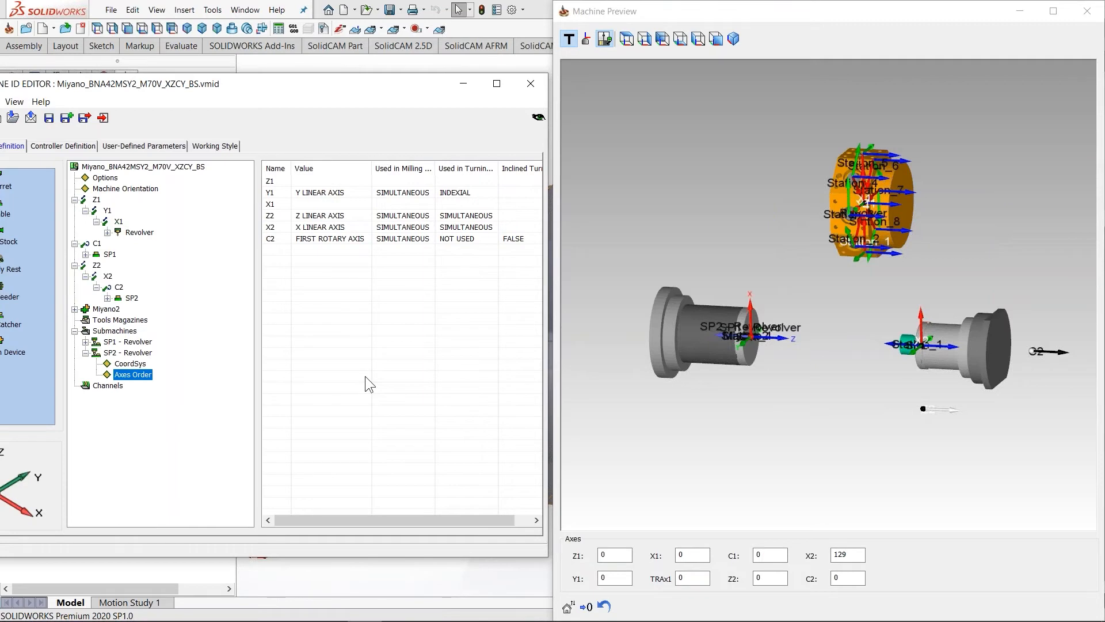
- Try assigning X LINEAR AXIS to X1 and Z LINEAR AXIS to Z1 in the SP2 - Revolver axes order
left_click(821, 211)
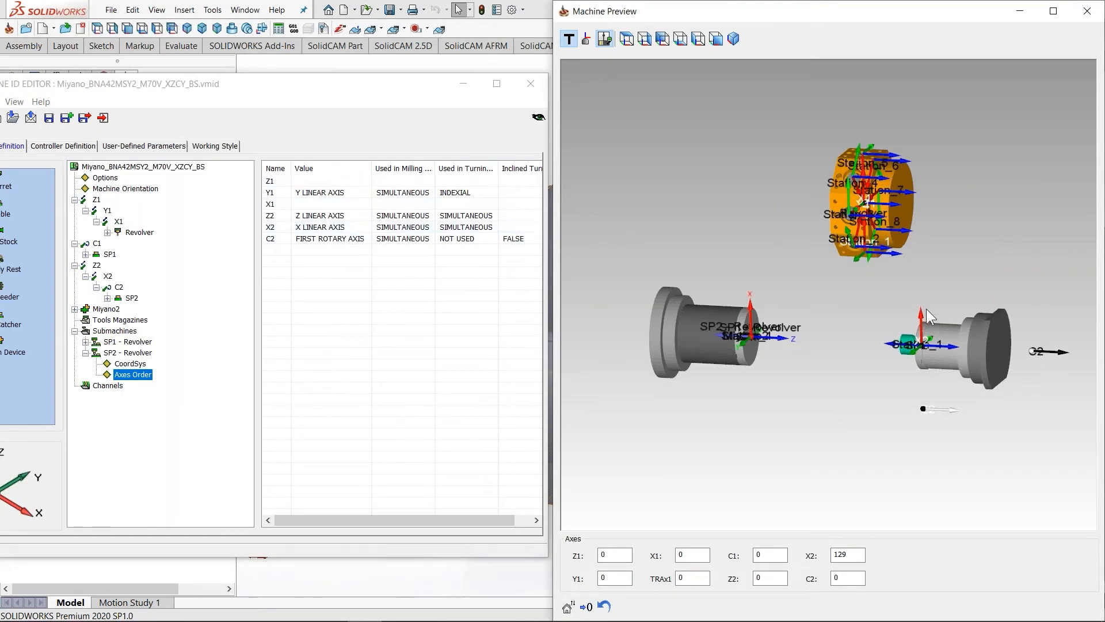
left_click(322, 204)
left_click(318, 226)
left_click(322, 180)
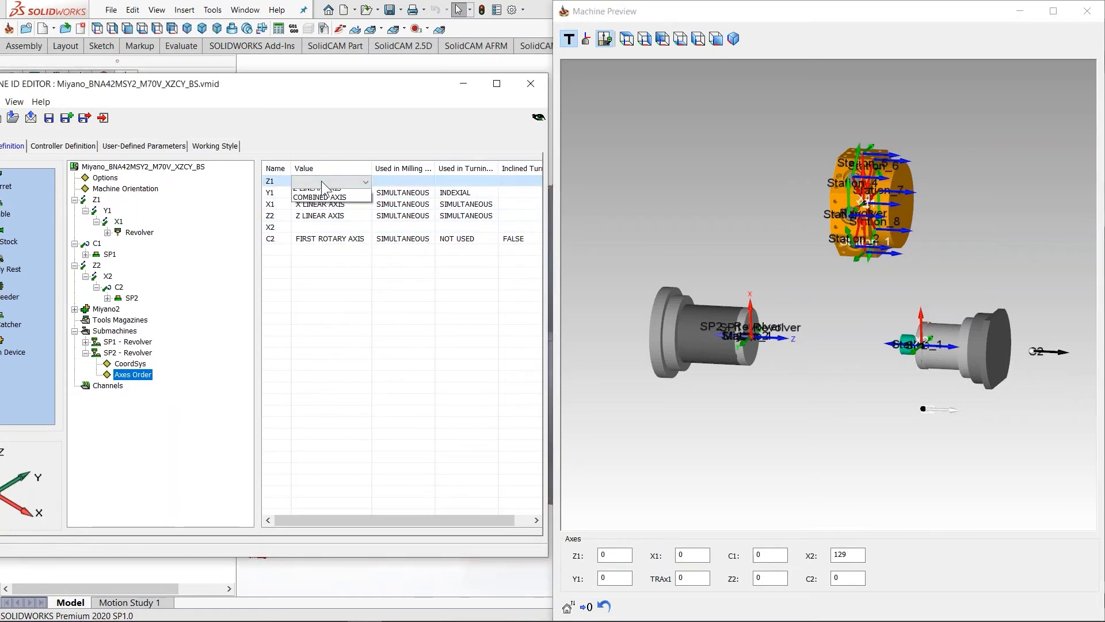
left_click(319, 211)
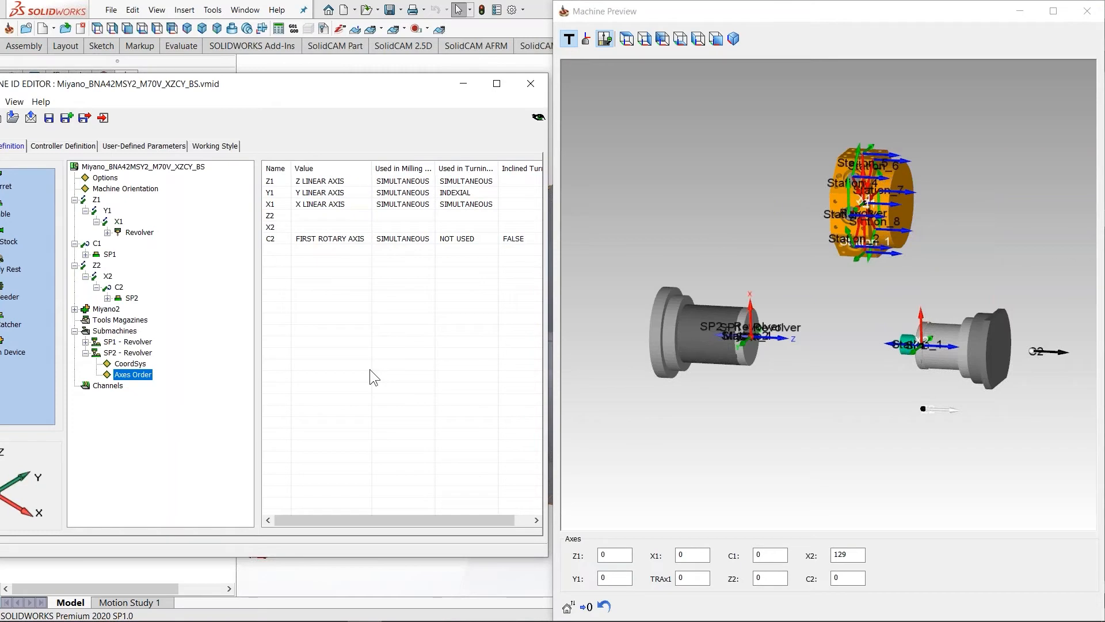
- Clear X1 in the SP2 - Revolver axes order and assign Z LINEAR AXIS to Z2 and X LINEAR AXIS to X2
left_click(323, 205)
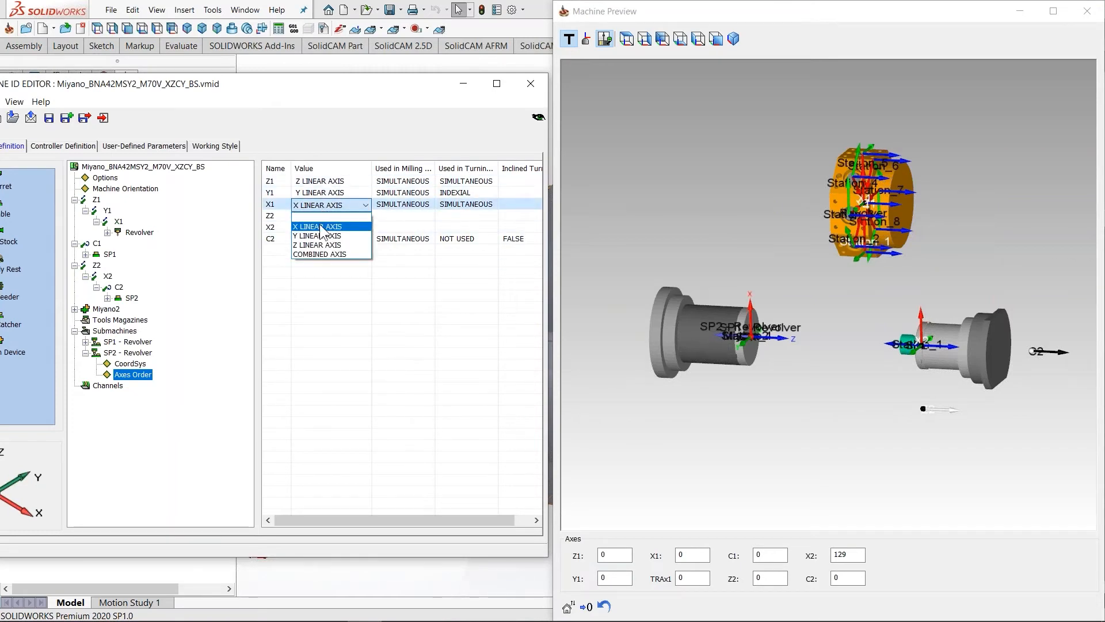
left_click(318, 218)
left_click(315, 215)
left_click(313, 257)
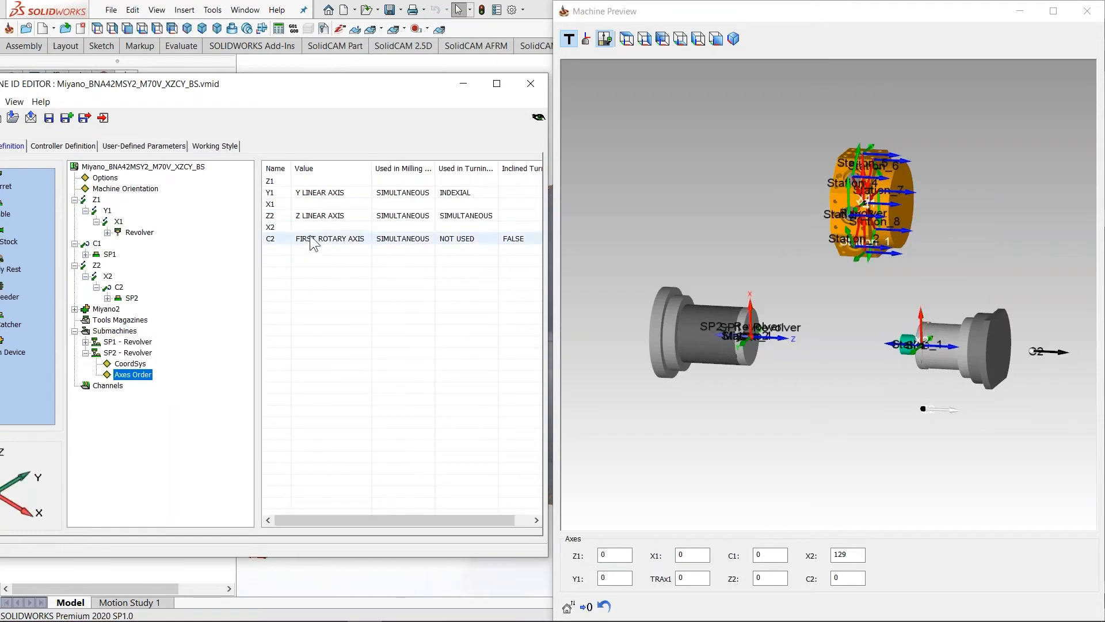
left_click(317, 227)
left_click(319, 244)
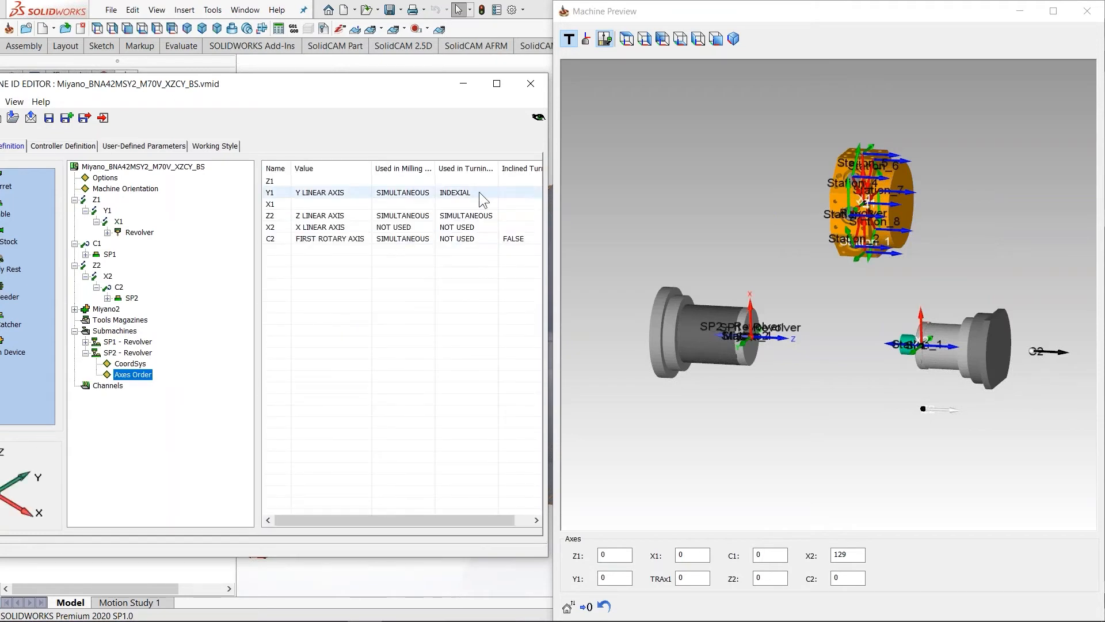
- Set the X2 axis of SP2 - Revolver to SIMULTANEOUS in both turning and milling
left_click(473, 237)
left_click(472, 226)
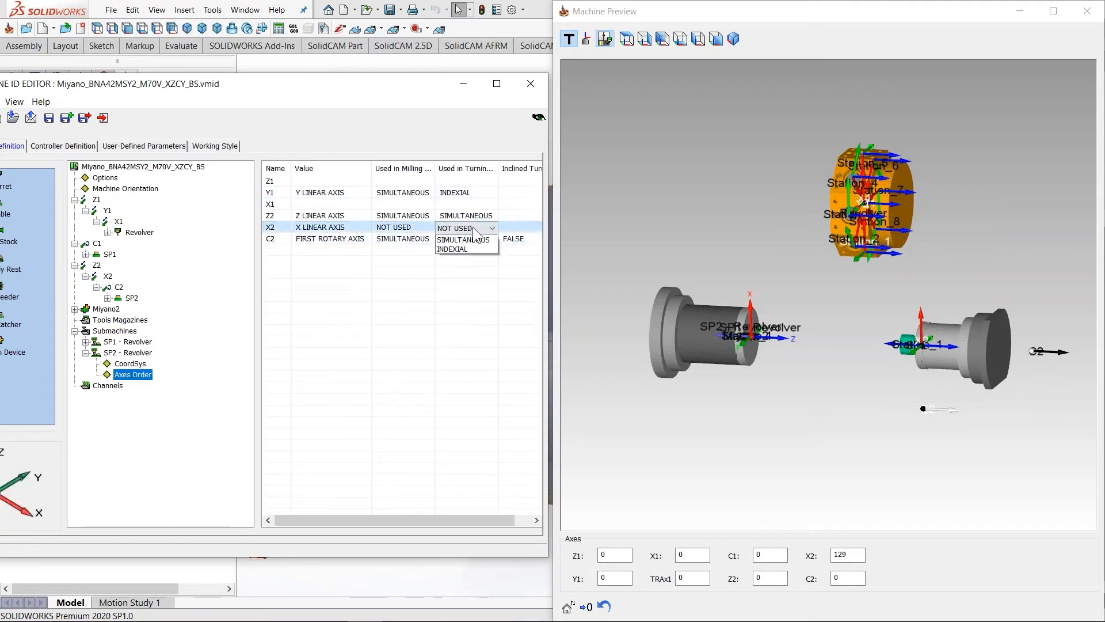
left_click(464, 240)
left_click(416, 227)
left_click(413, 228)
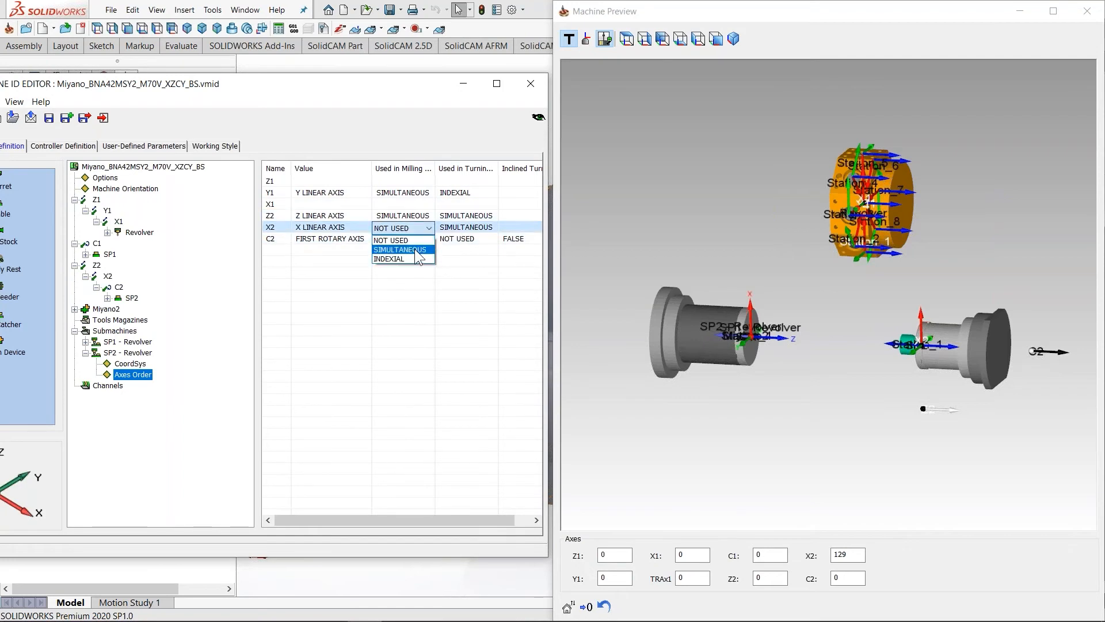
left_click(414, 249)
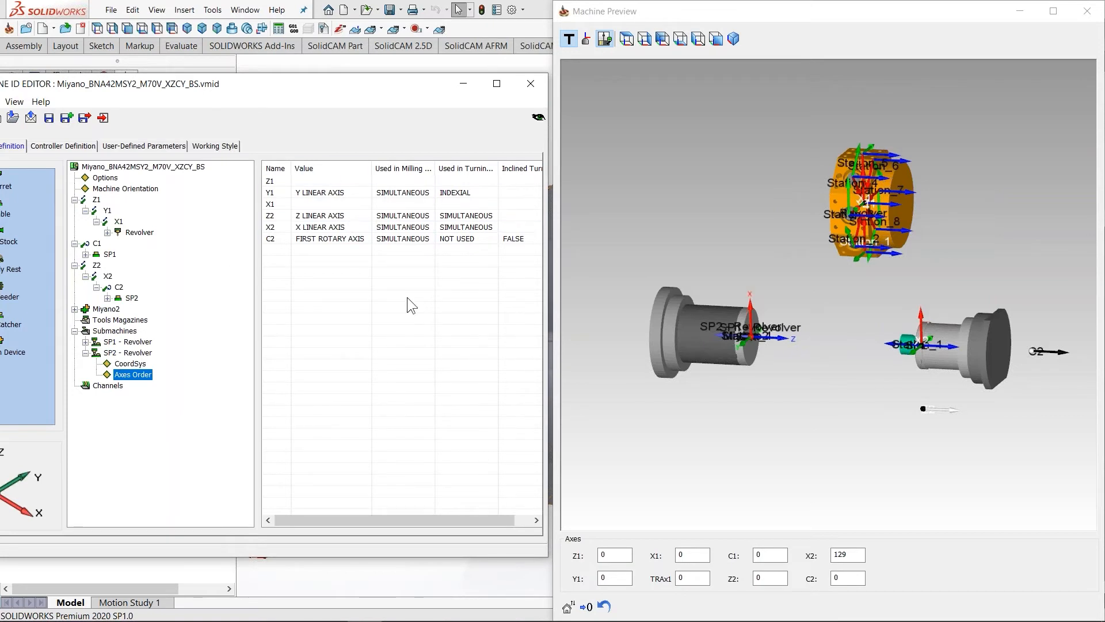
- In the SP1 - Revolver axes order, reselect Z LINEAR AXIS for Z1 and set it to SIMULTANEOUS in milling and turning
left_click(85, 342)
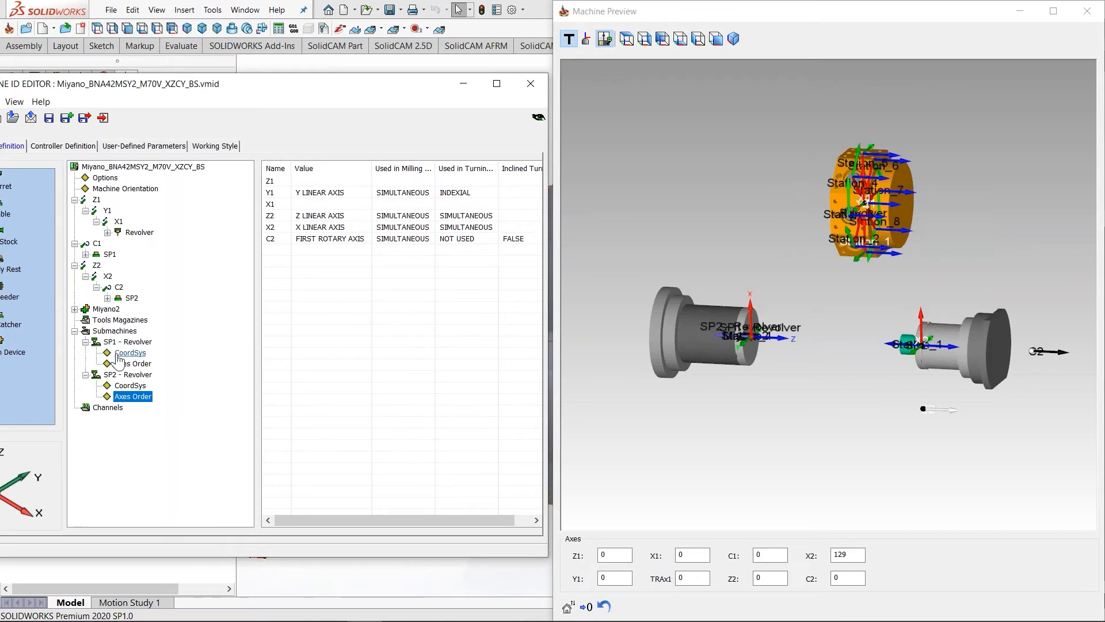
left_click(124, 363)
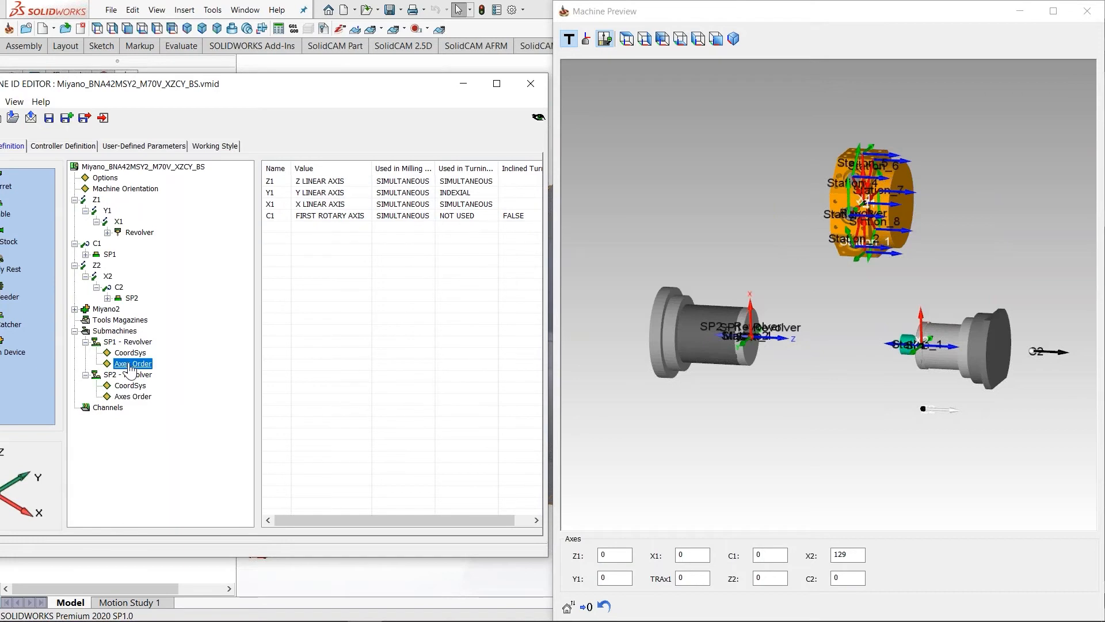
left_click(314, 181)
left_click(341, 183)
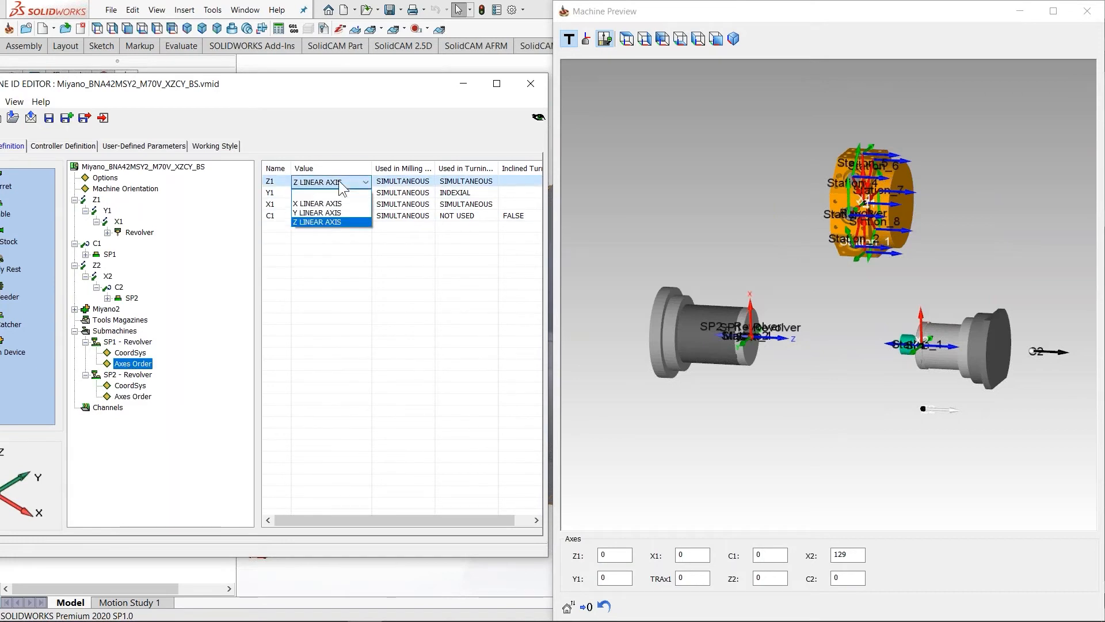
left_click(326, 222)
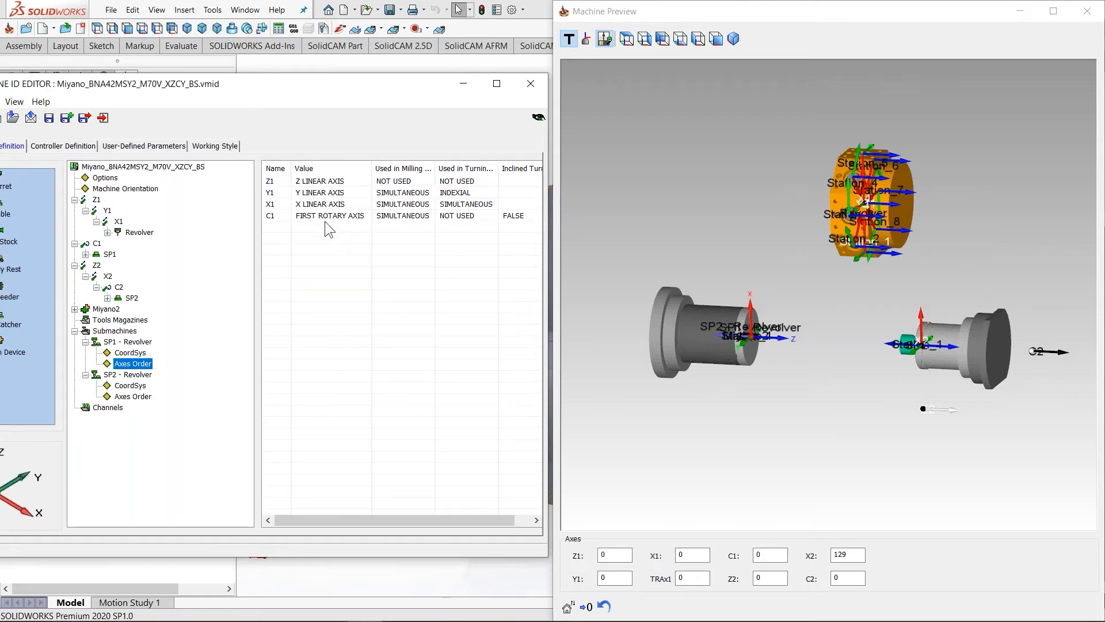
left_click(403, 181)
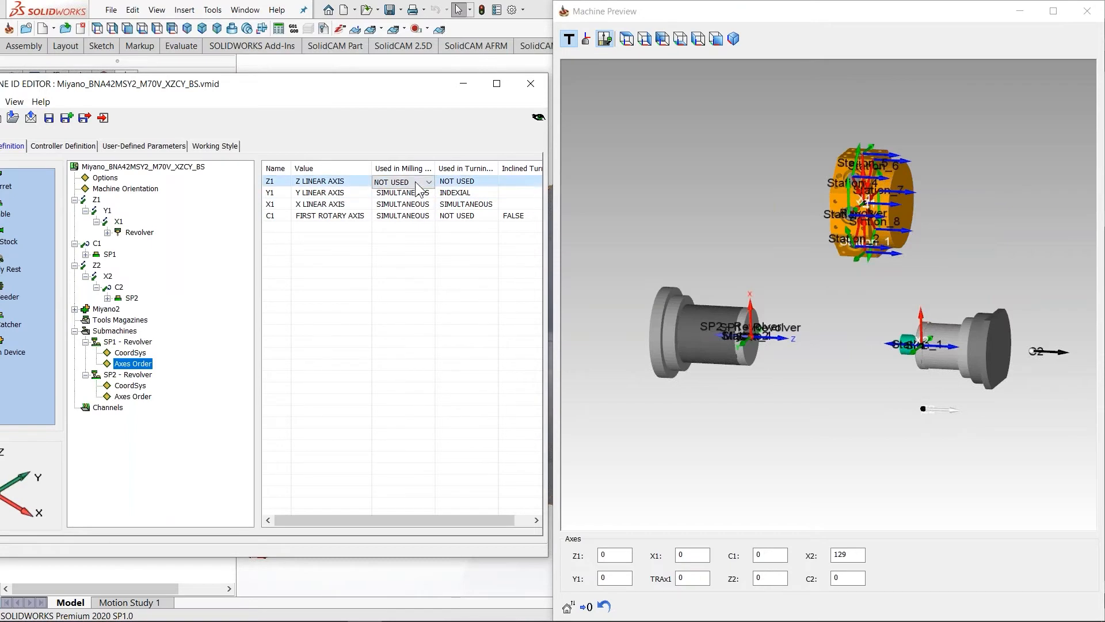
left_click(412, 205)
left_click(483, 182)
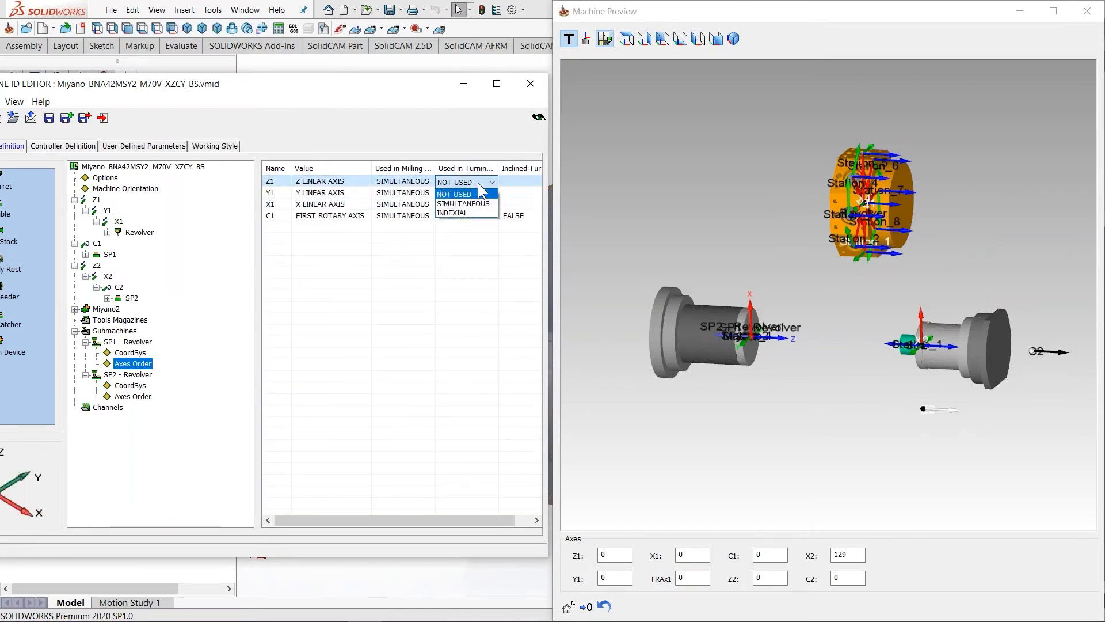
left_click(478, 199)
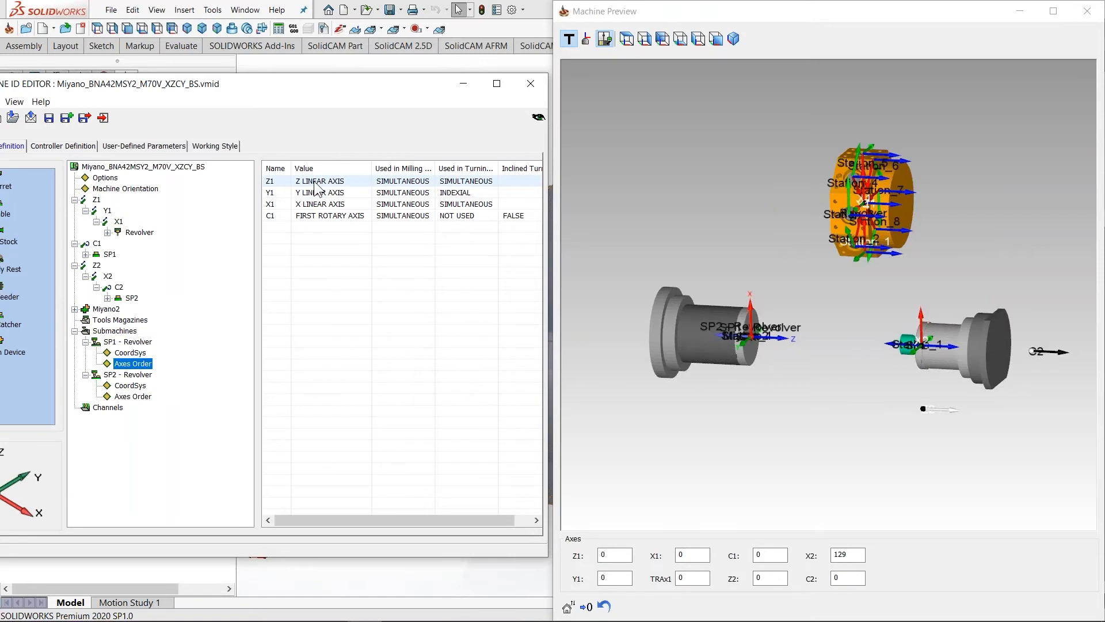
- Display the SP1 - Revolver submachine's properties to check its turret and table
left_click(126, 343)
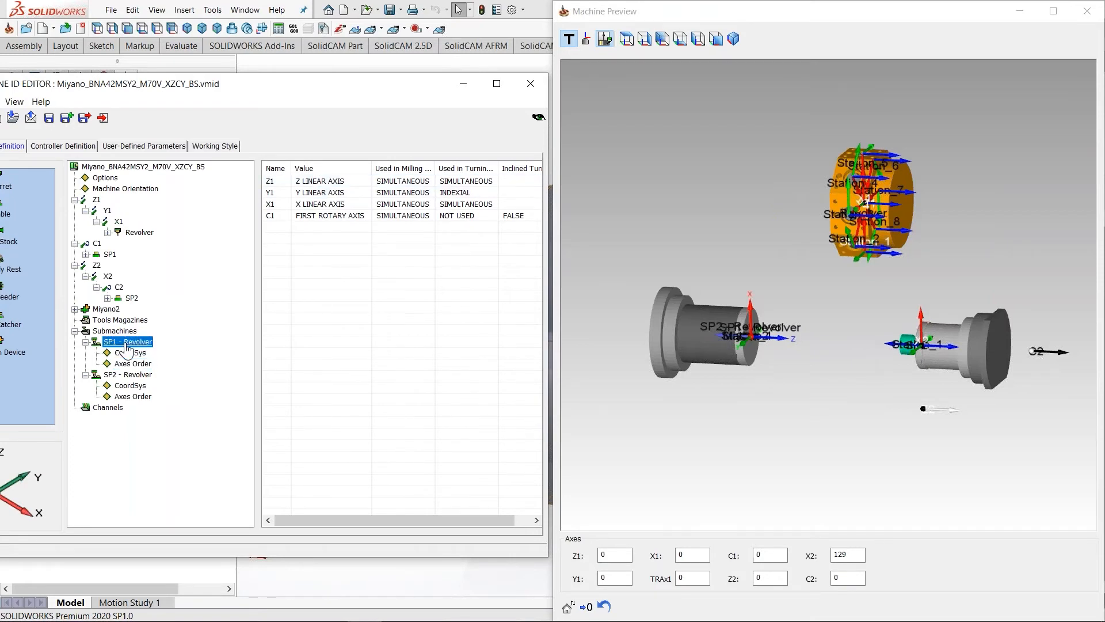
right_click(126, 344)
left_click(233, 427)
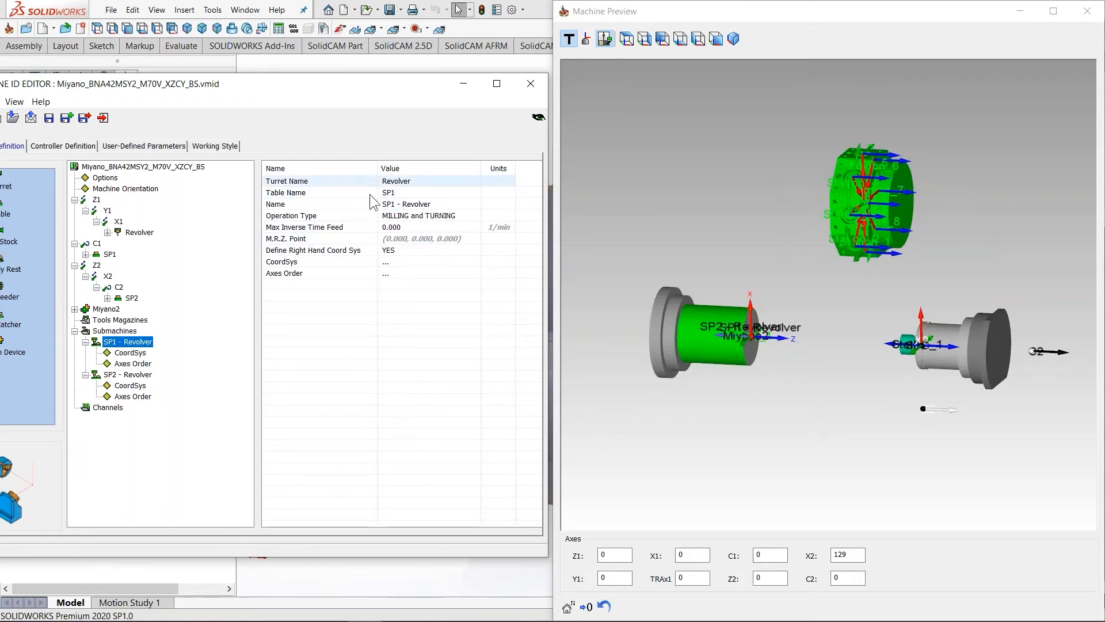
- Return to the SP2 - Revolver axes order and examine the axis types available for Z1
left_click(133, 396)
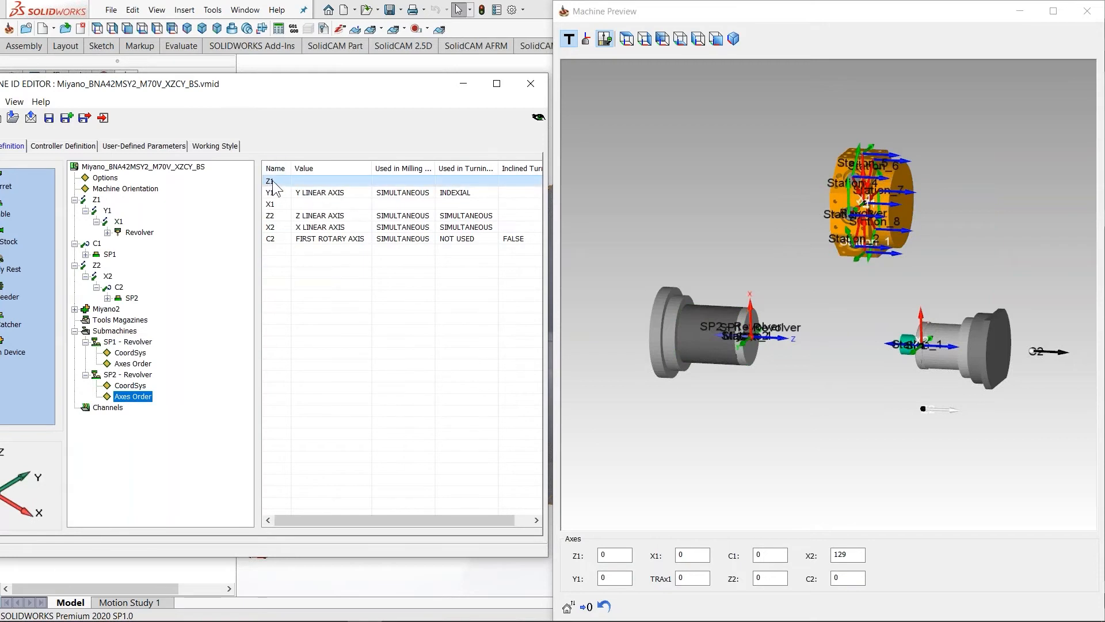
double_click(366, 182)
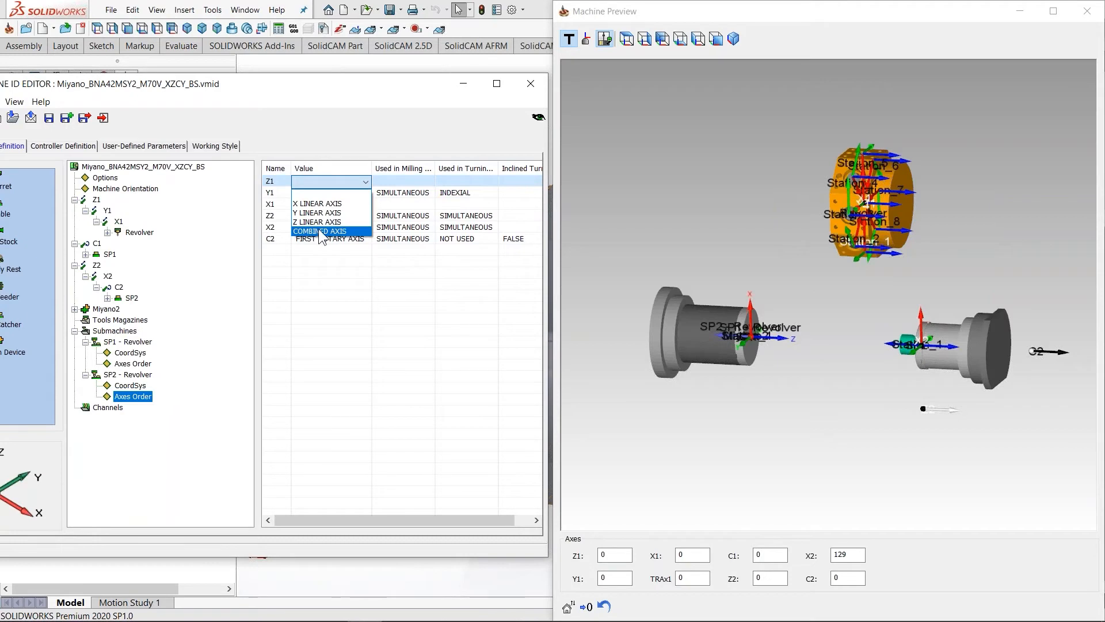
left_click(399, 373)
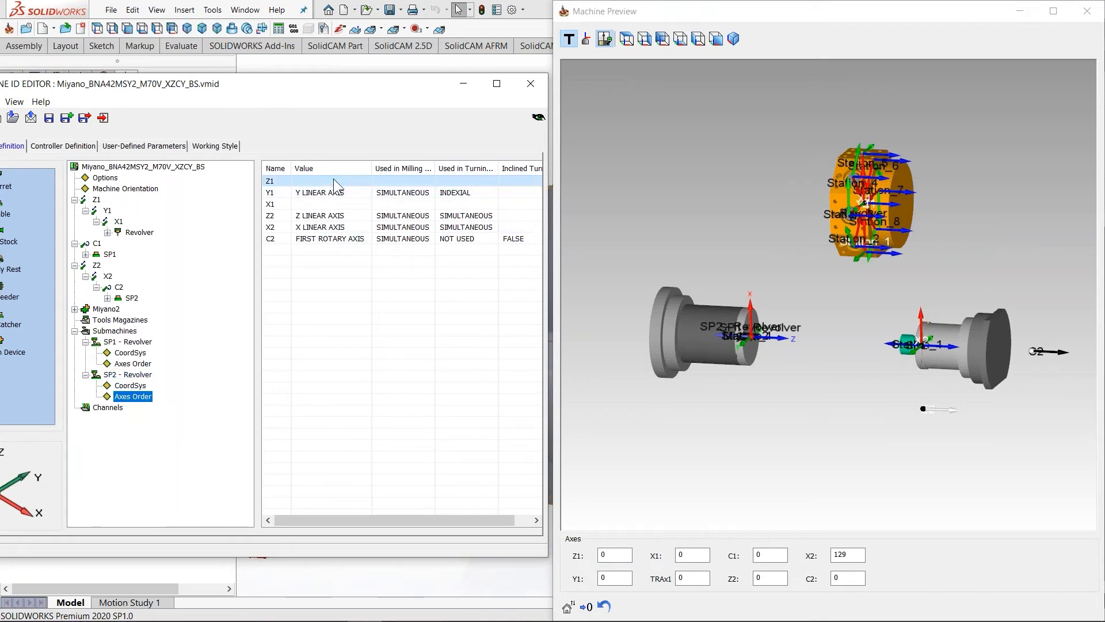
left_click(357, 193)
left_click(366, 181)
left_click(365, 181)
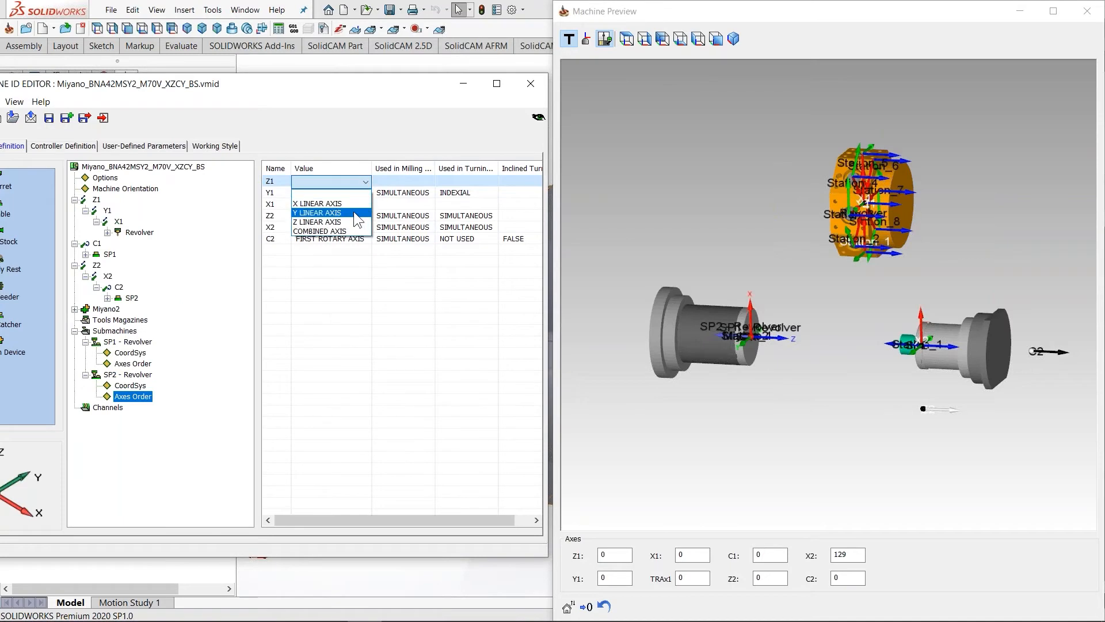
left_click(395, 411)
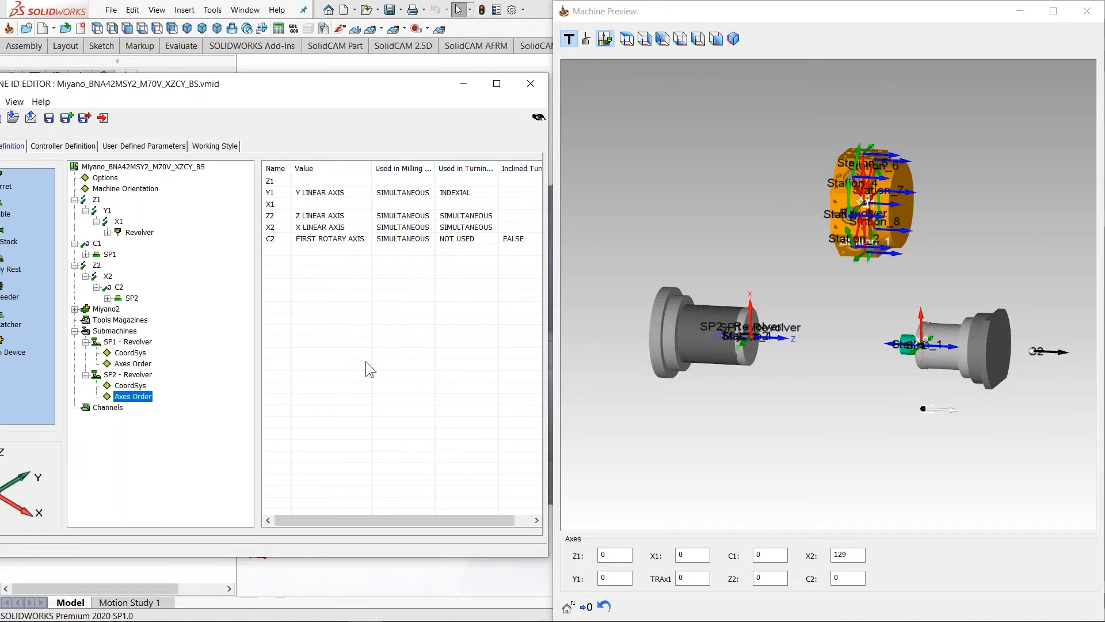
- Examine the turret's position relative to both spindles in a straight-on side view of the machine preview
middle_click_drag(891, 354, 898, 348)
left_click(717, 39)
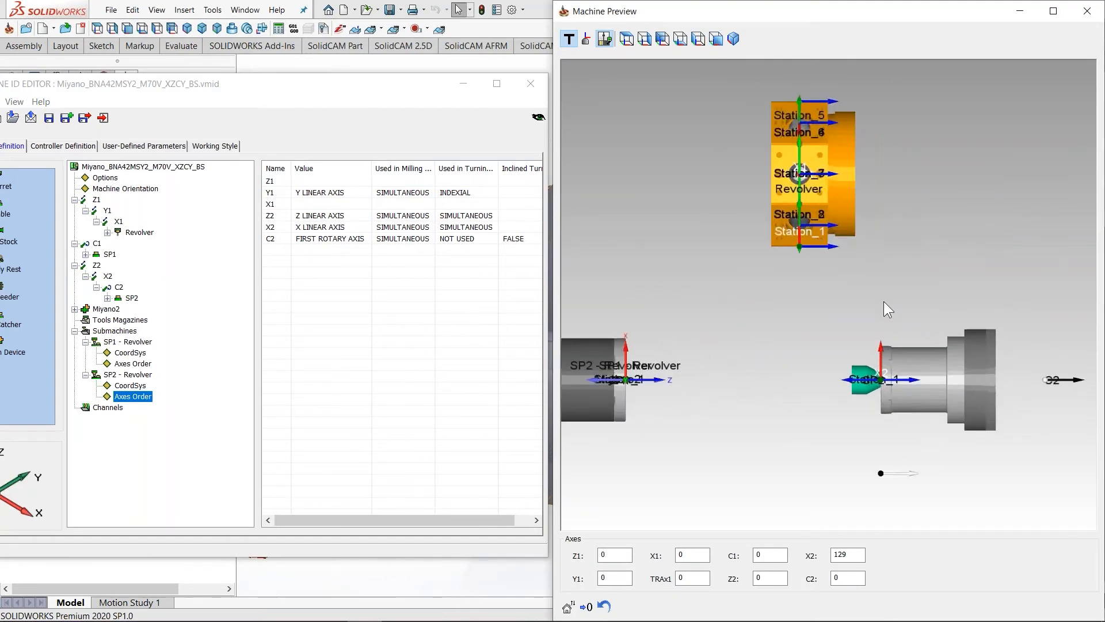
middle_click_drag(777, 361, 764, 271, "ctrl")
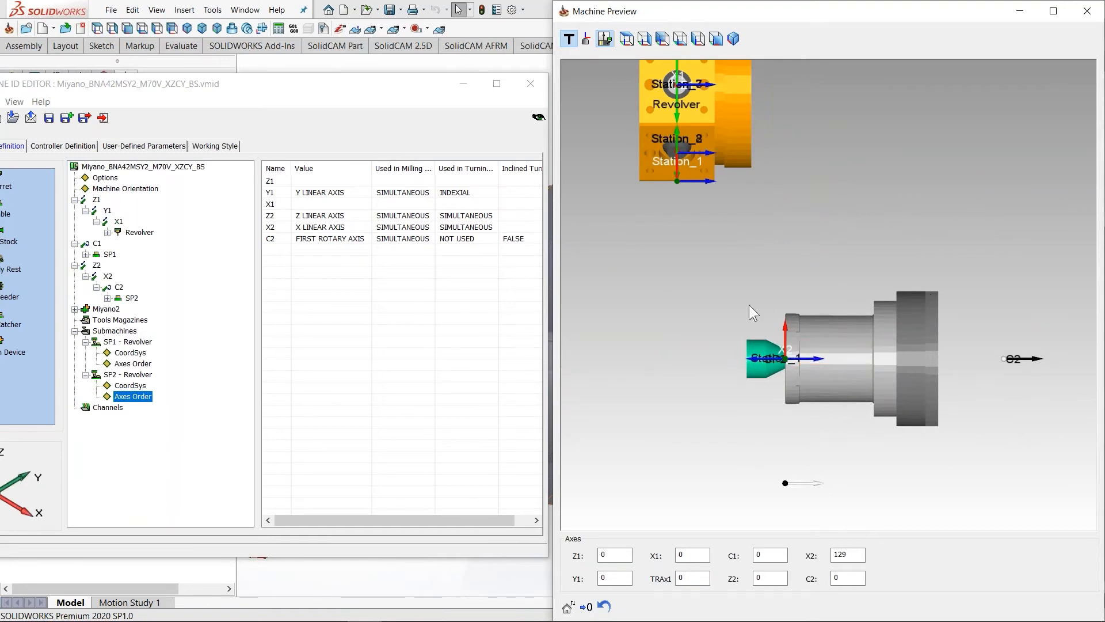
middle_click_drag(581, 297, 785, 295, "ctrl")
scroll(786, 295, "down", 3)
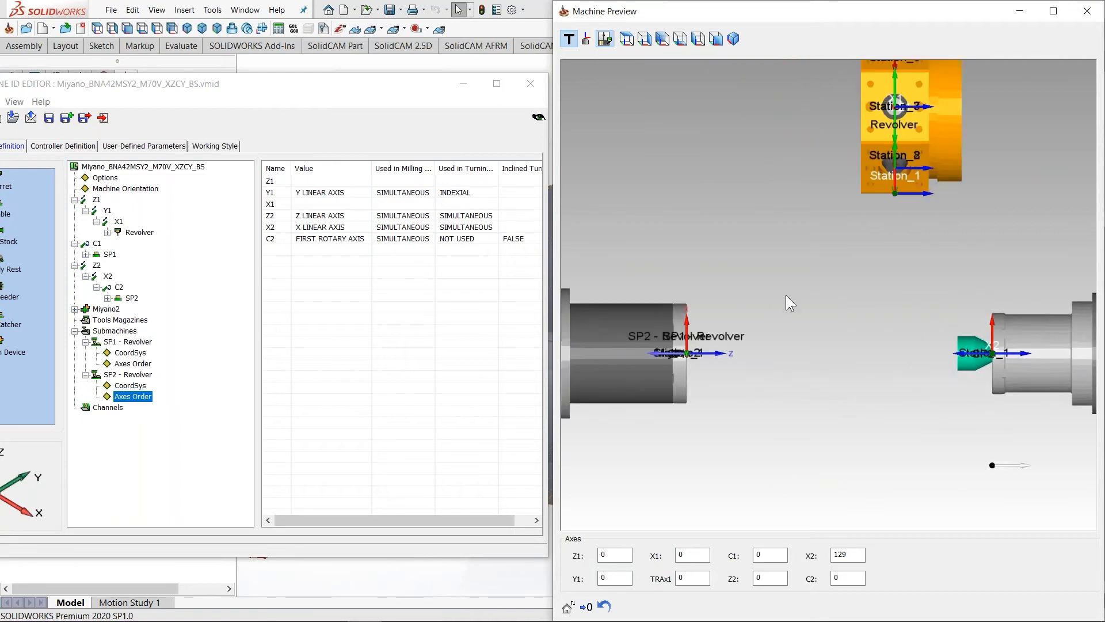
middle_click_drag(765, 234, 782, 260, "ctrl")
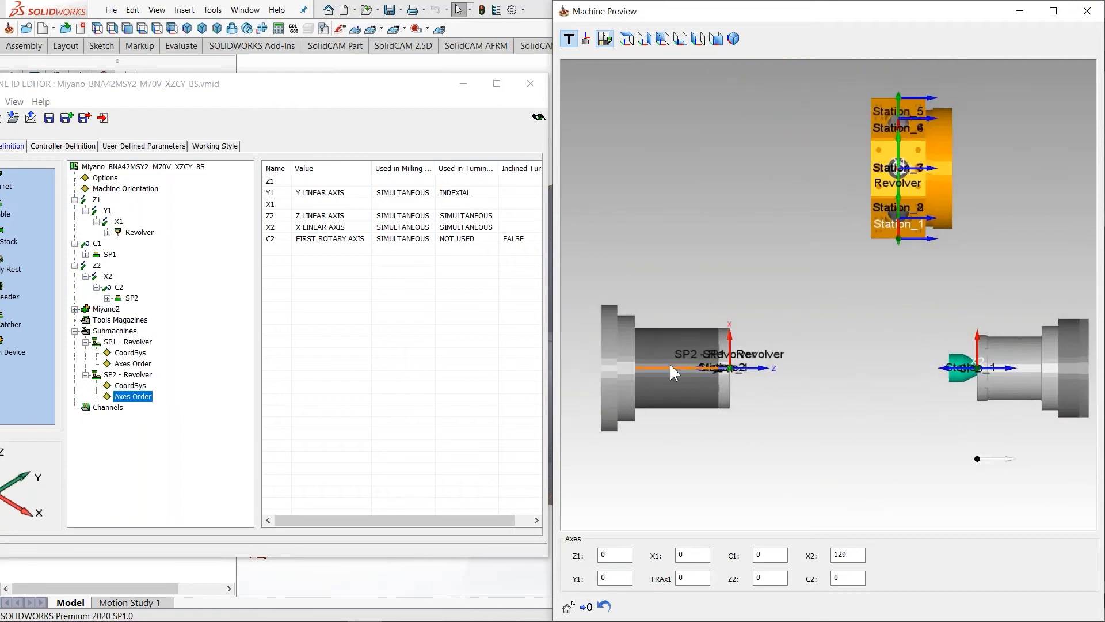
scroll(673, 367, "down", 1)
middle_click_drag(914, 356, 668, 369, "ctrl")
scroll(763, 309, "up", 2)
middle_click_drag(763, 310, 765, 315, "ctrl")
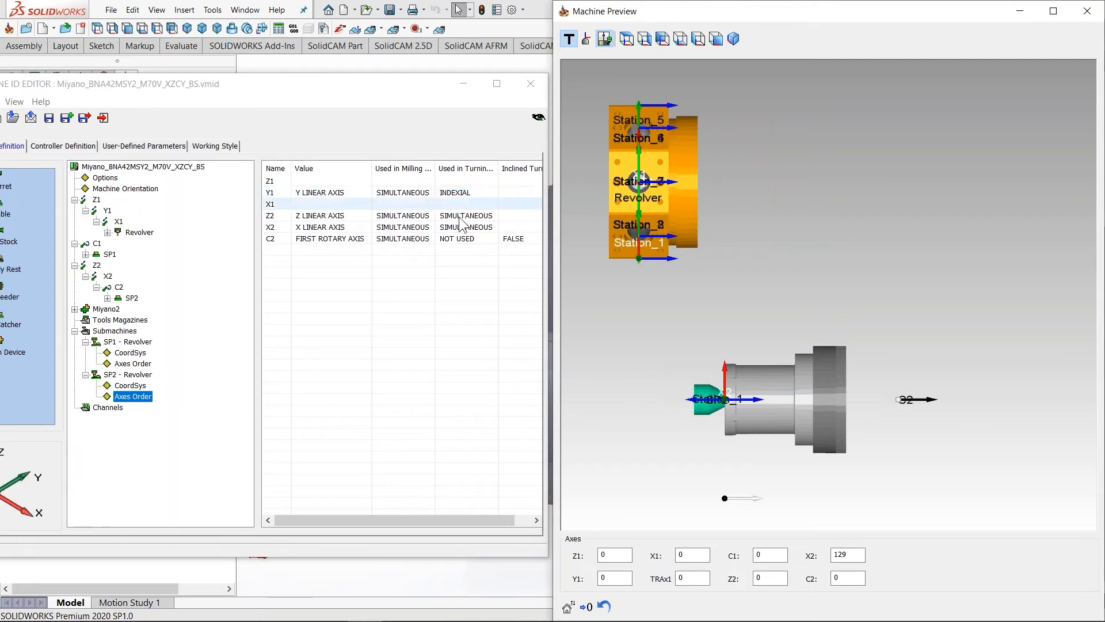
left_click_drag(435, 168, 445, 168)
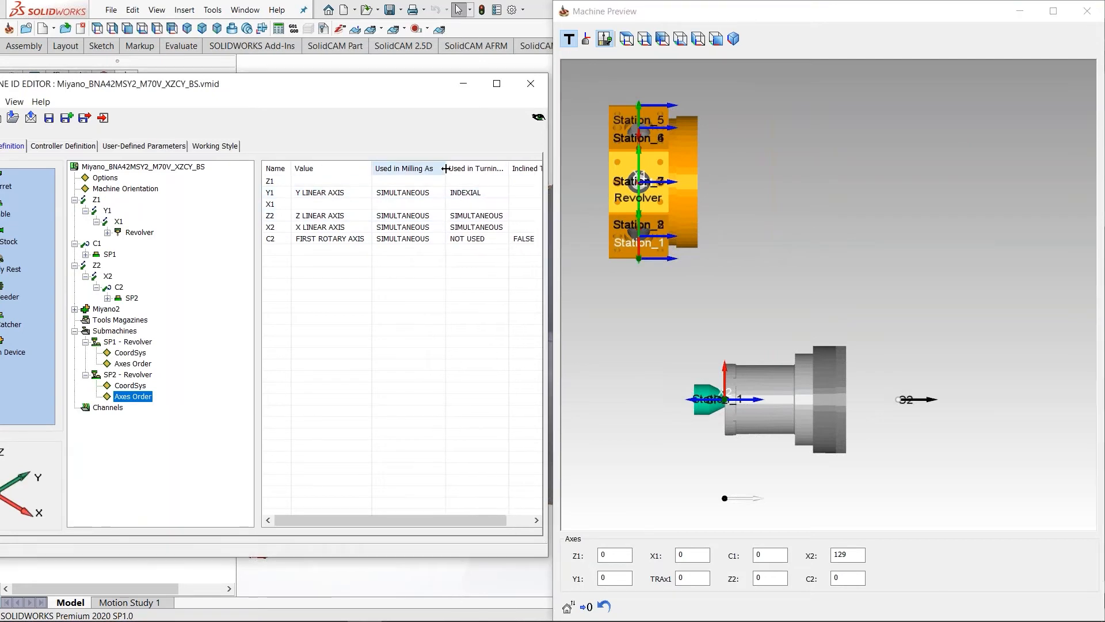
middle_click_drag(647, 278, 862, 274)
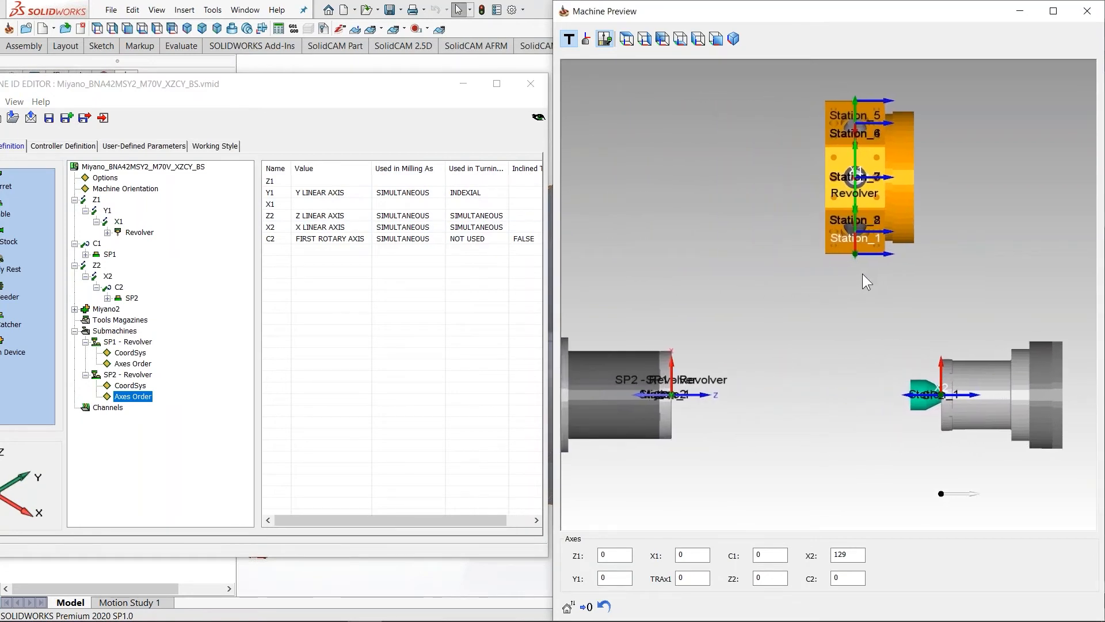
- Set Z1 to COMBINED AXIS in the SP2 - Revolver axes order and widen the milling and turning usage columns
left_click(281, 181)
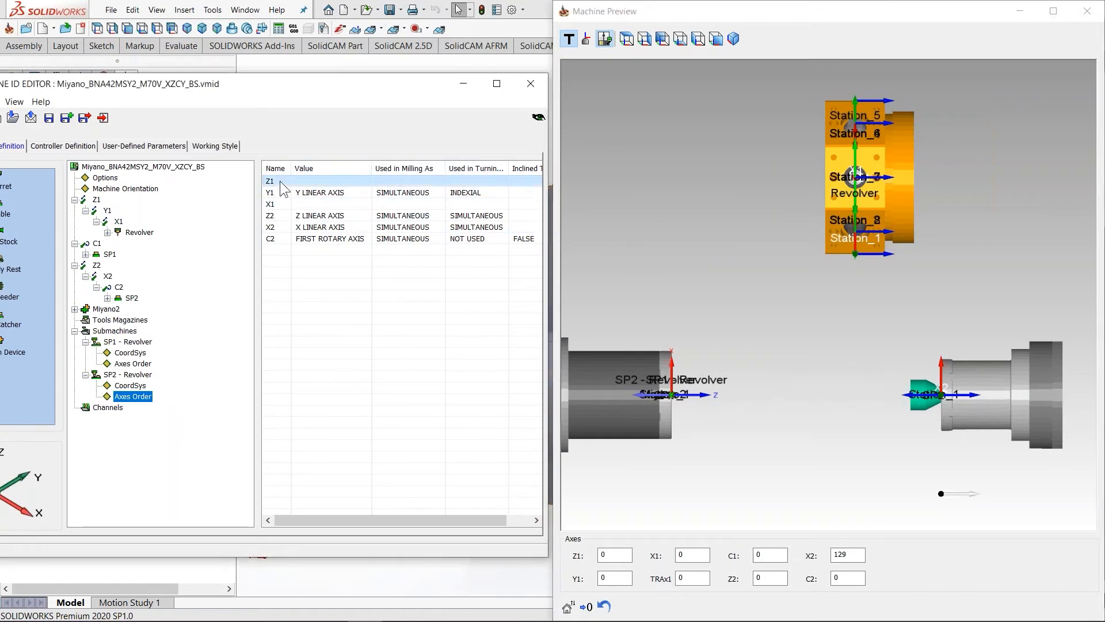
left_click(279, 205)
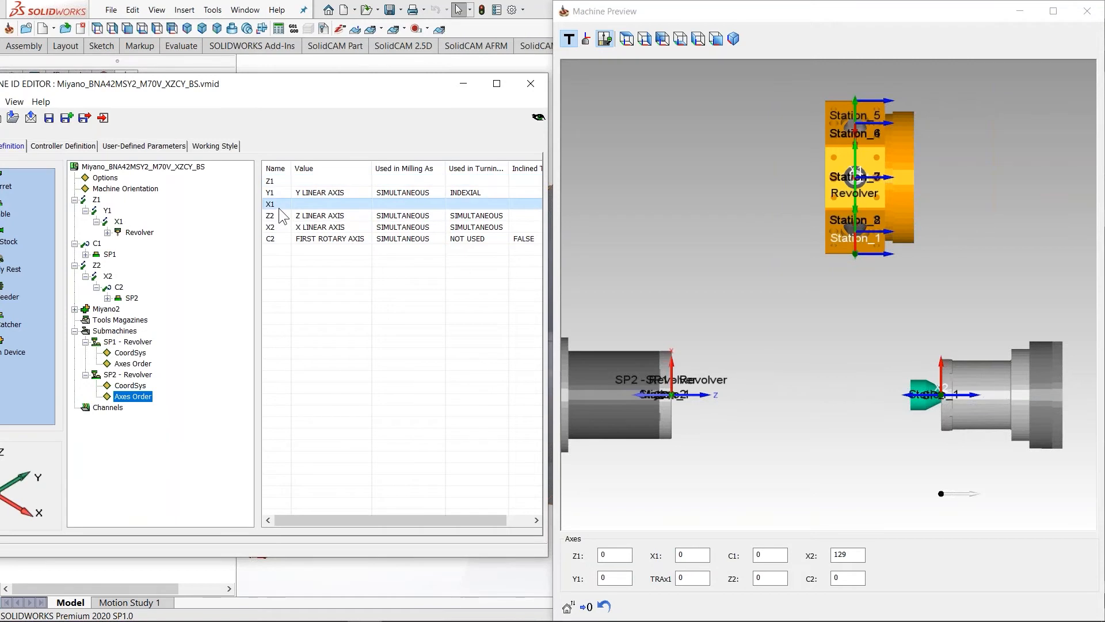
left_click(340, 181)
left_click(350, 182)
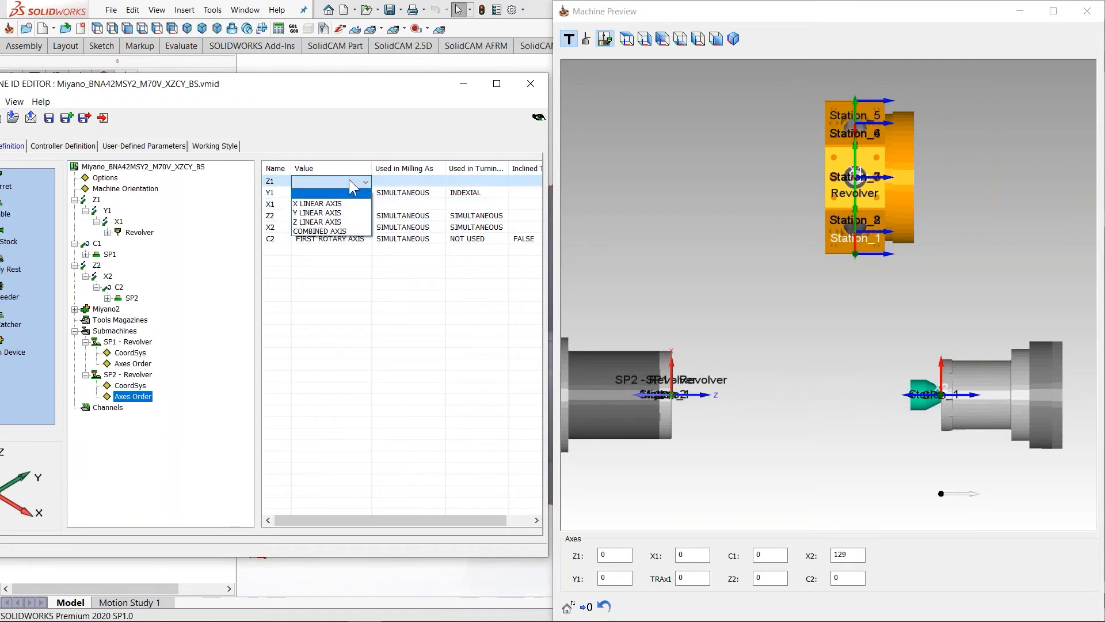
left_click(315, 231)
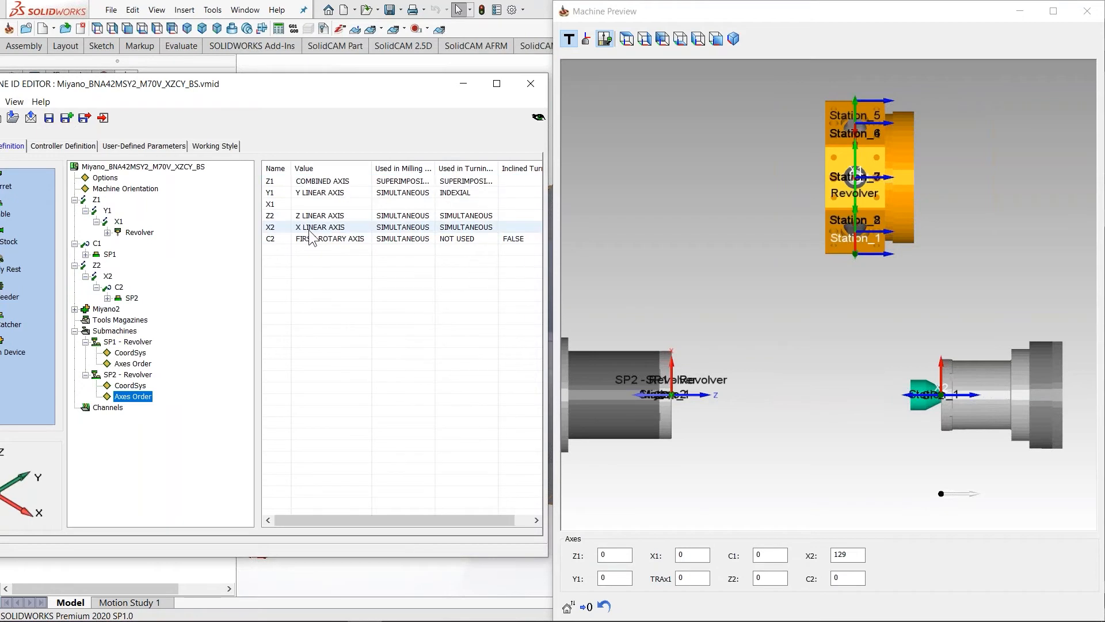
double_click(436, 168)
double_click(512, 166)
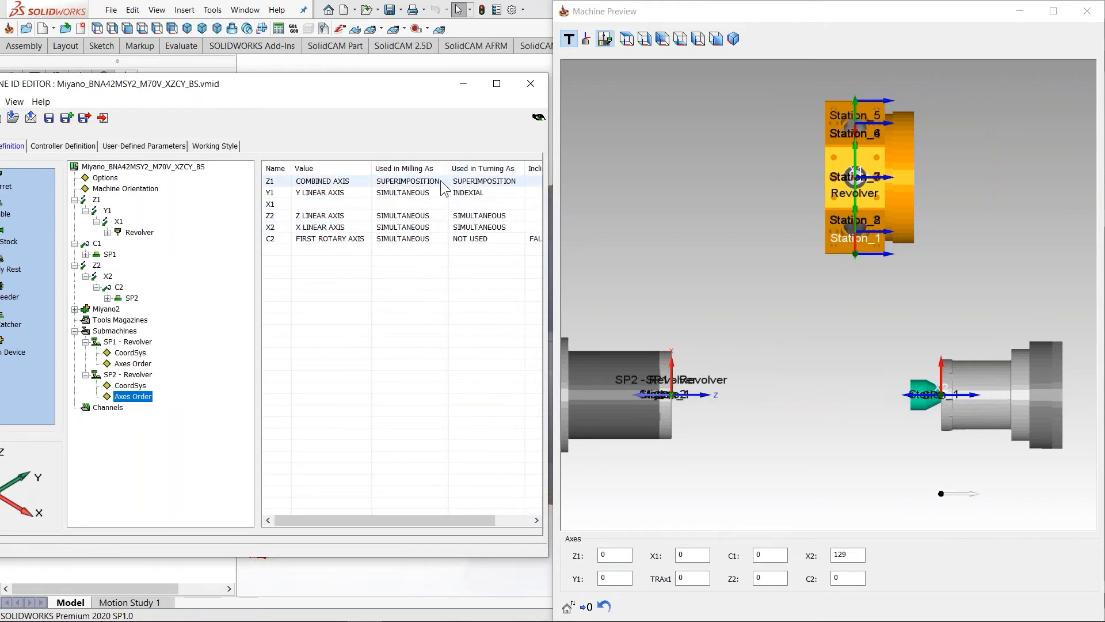
- Set X1 to COMBINED AXIS in the SP2 - Revolver submachine's axes order
left_click(403, 205)
left_click(365, 205)
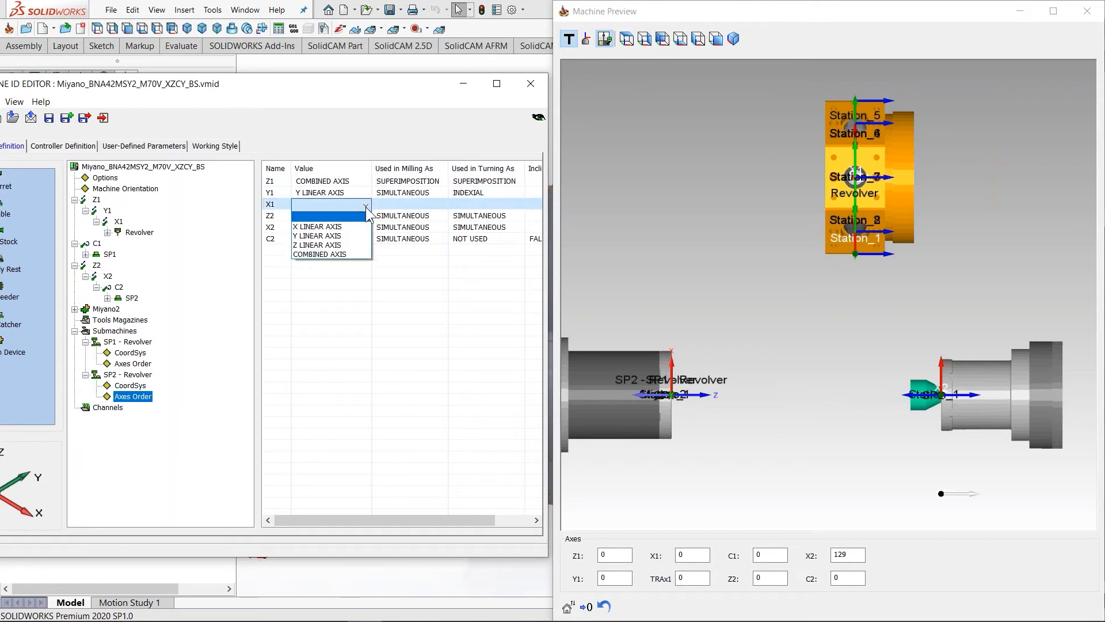
left_click(344, 254)
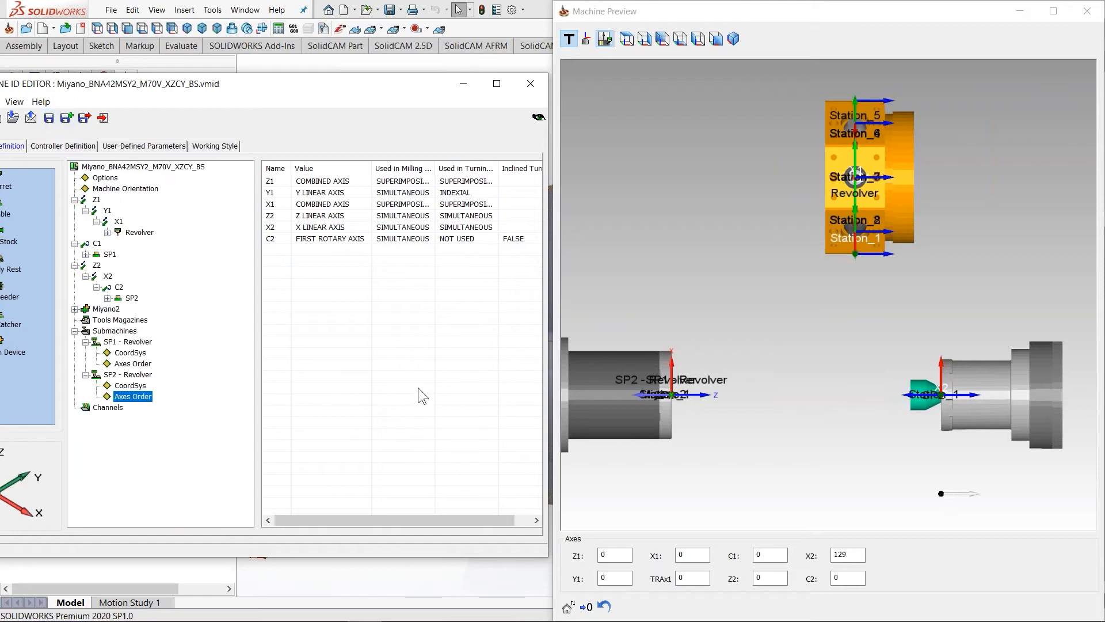
left_click(847, 395)
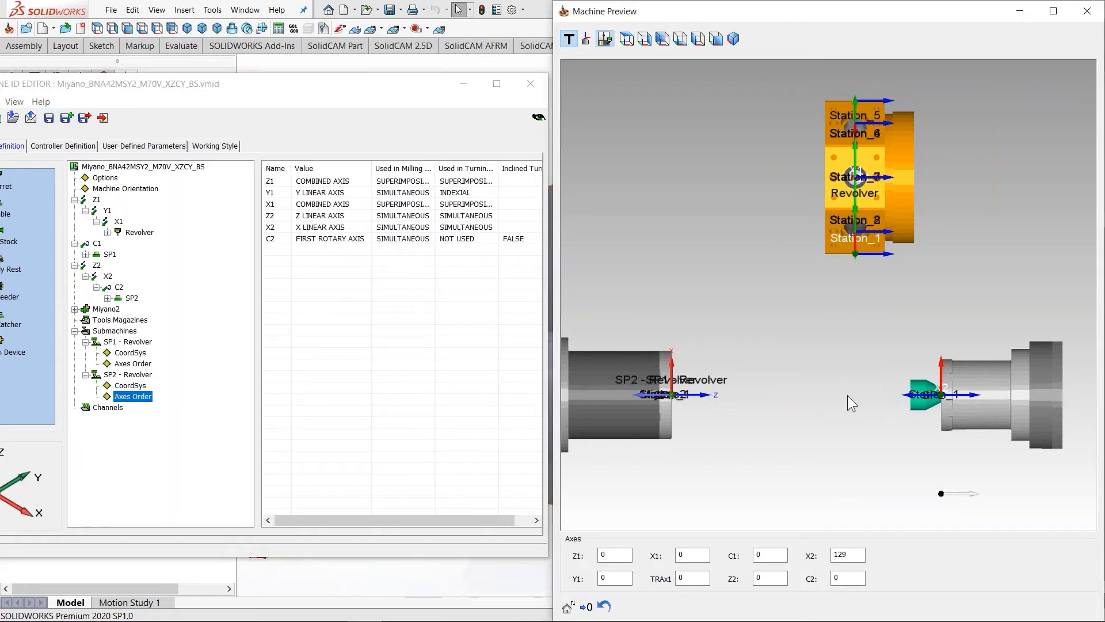
middle_click_drag(847, 395, 876, 388)
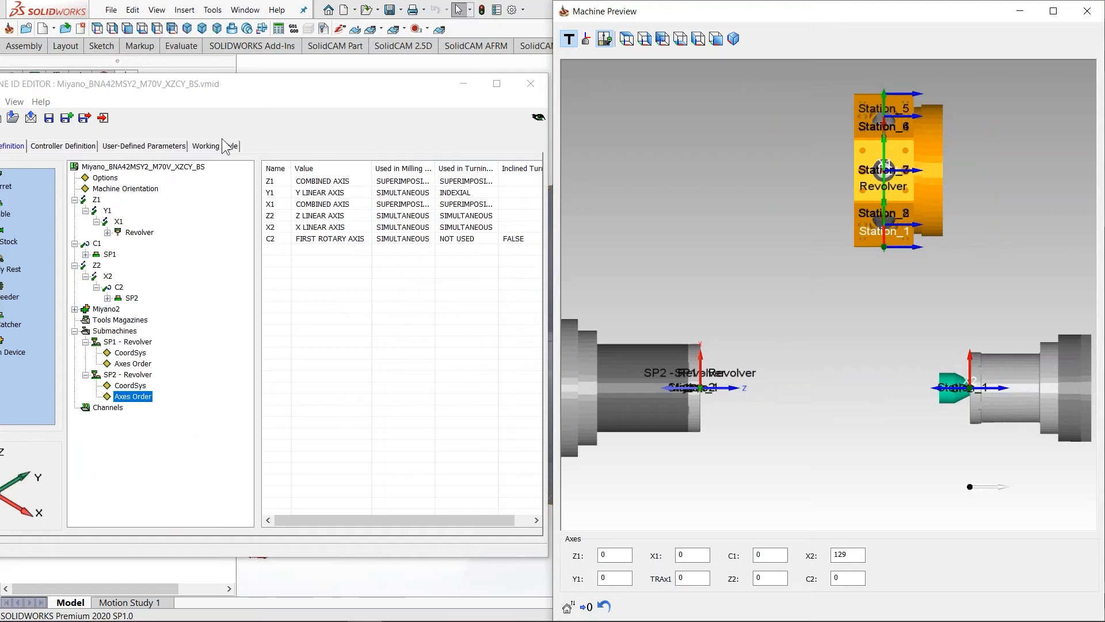
- Collapse the SP2 - Revolver and SP1 - Revolver submachine branches in the machine tree
left_click_drag(232, 84, 285, 81)
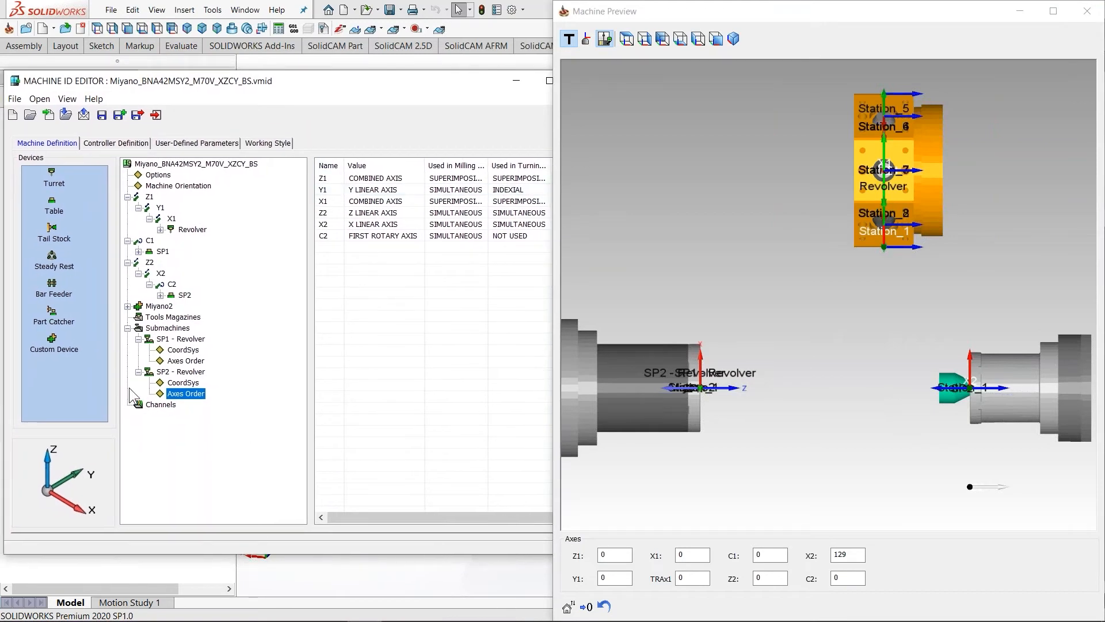
left_click(139, 371)
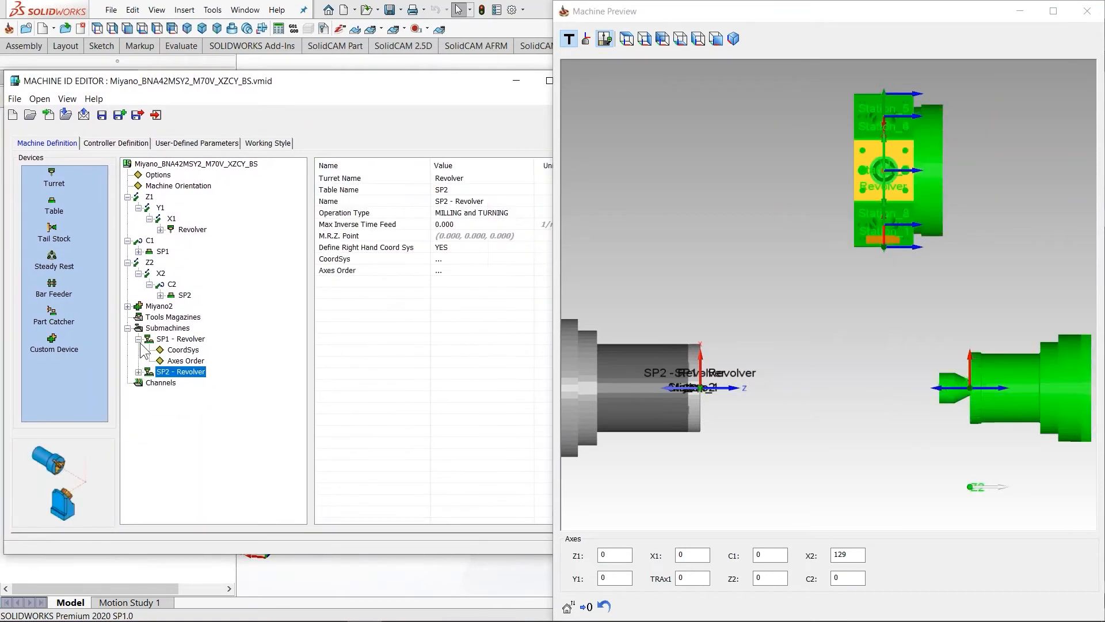
left_click(138, 339)
scroll(806, 413, "down", 1)
middle_click_drag(833, 387, 841, 354, "ctrl")
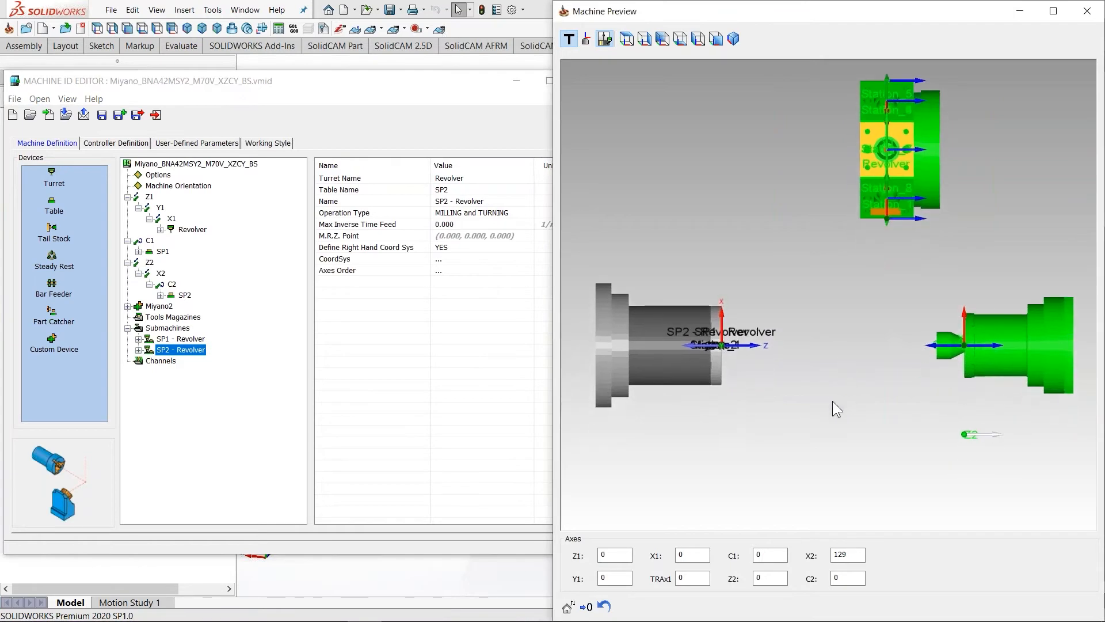
double_click(696, 553)
- Try to auto-generate the machine's channels by turrets
right_click(159, 361)
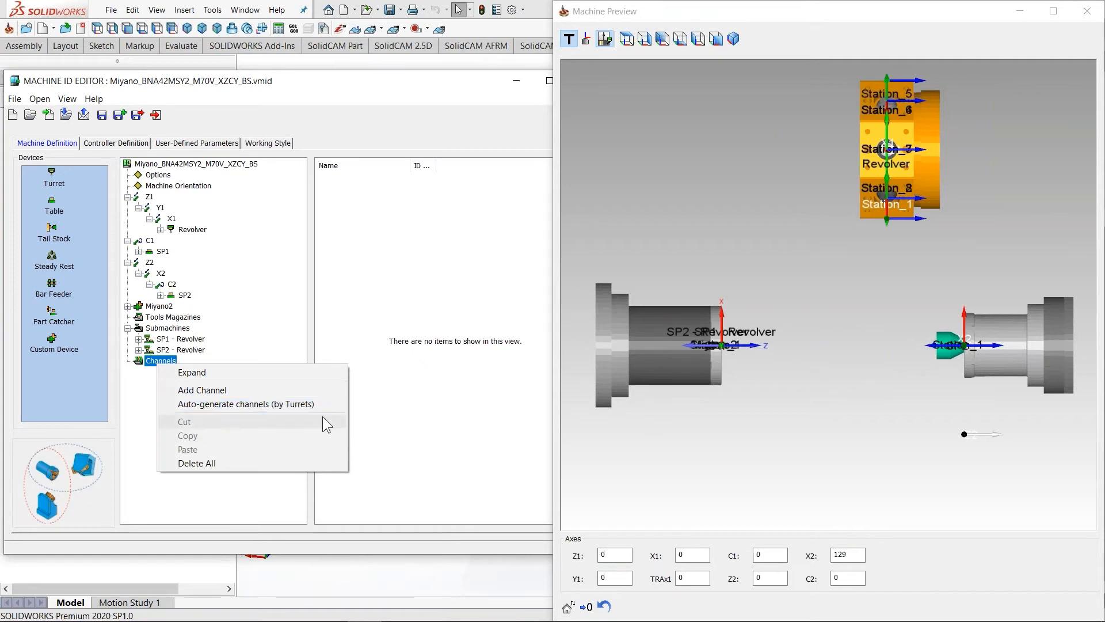
left_click(223, 403)
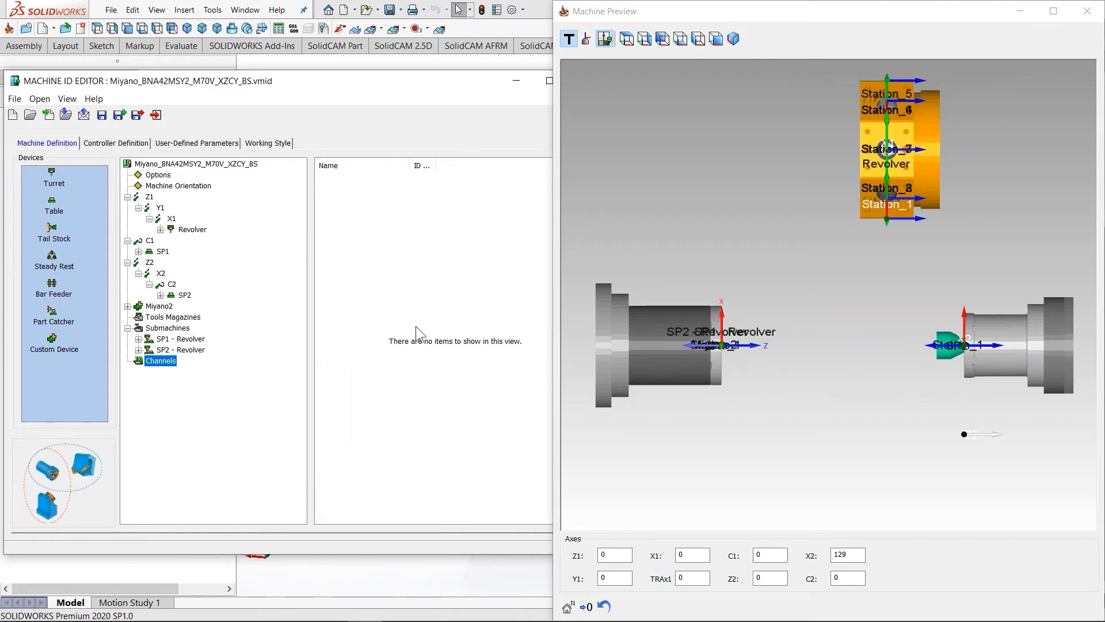
left_click(947, 160)
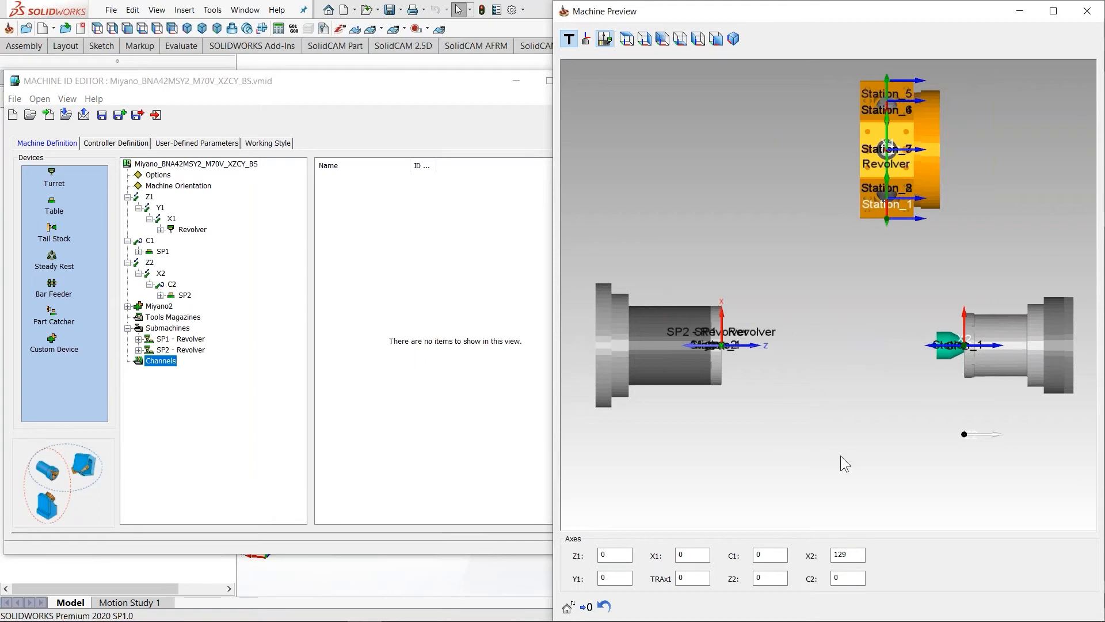
right_click(167, 361)
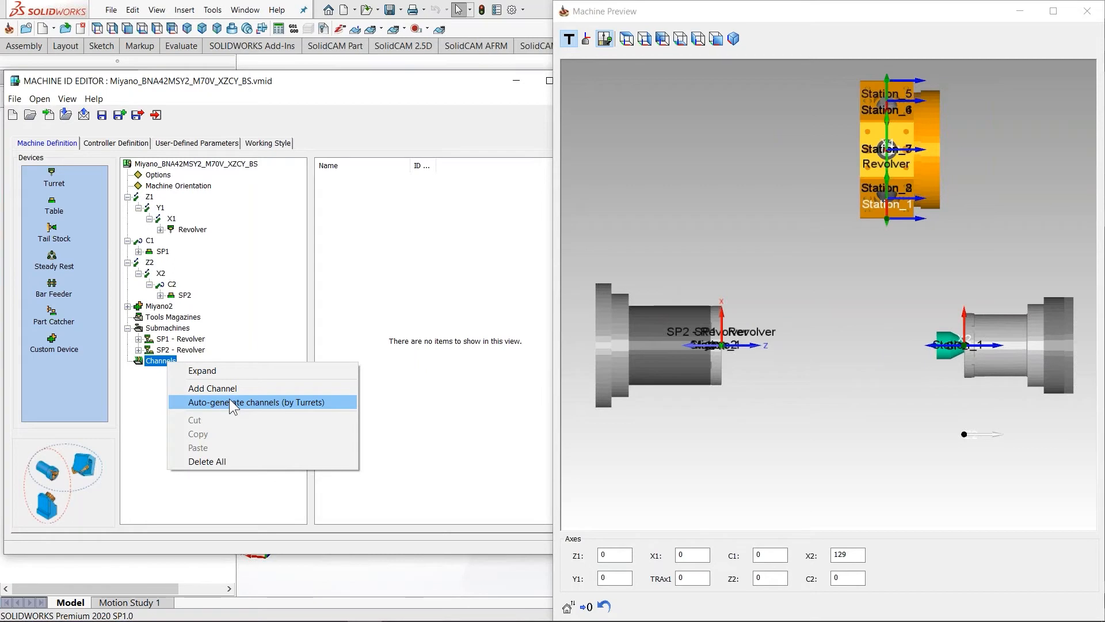
left_click(230, 401)
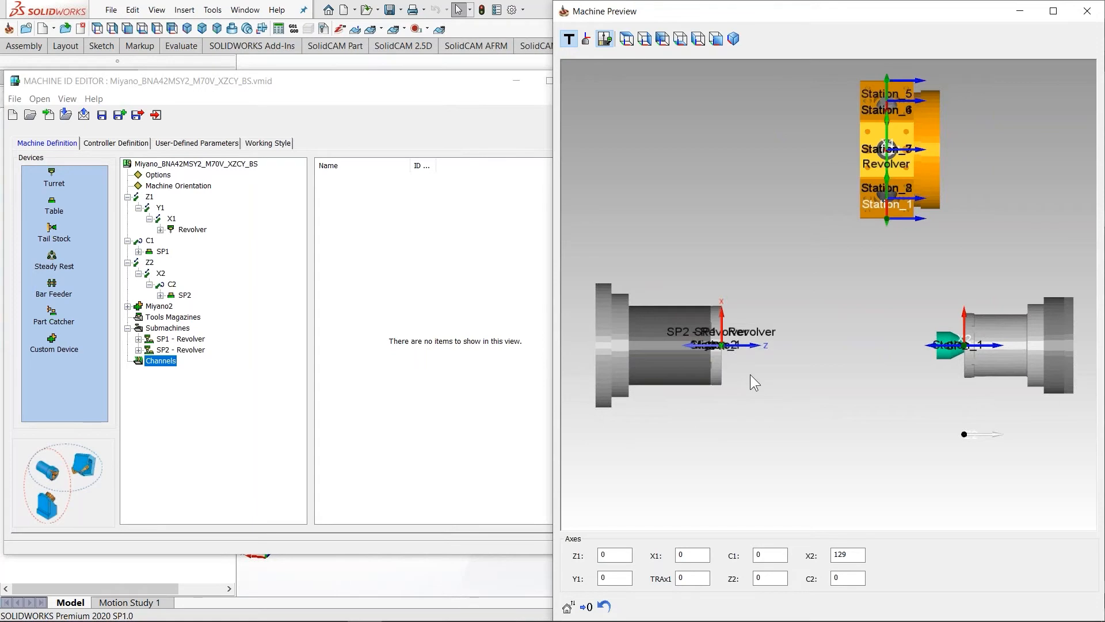
- Add a channel to the machine manually and name it $1
right_click(164, 364)
left_click(221, 388)
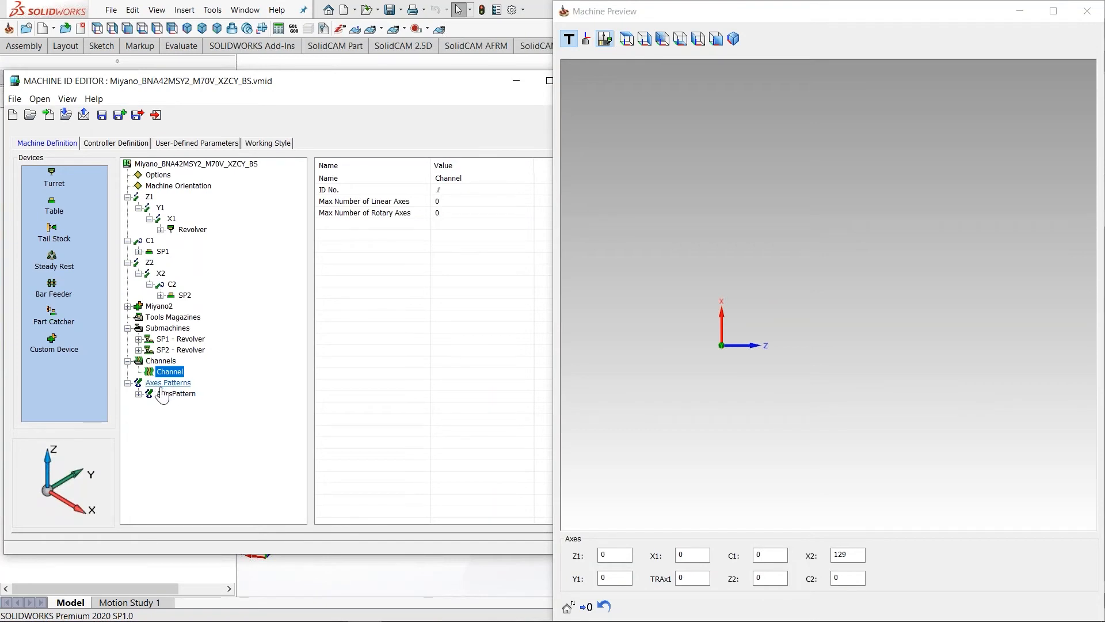
left_click(452, 180)
type("$")
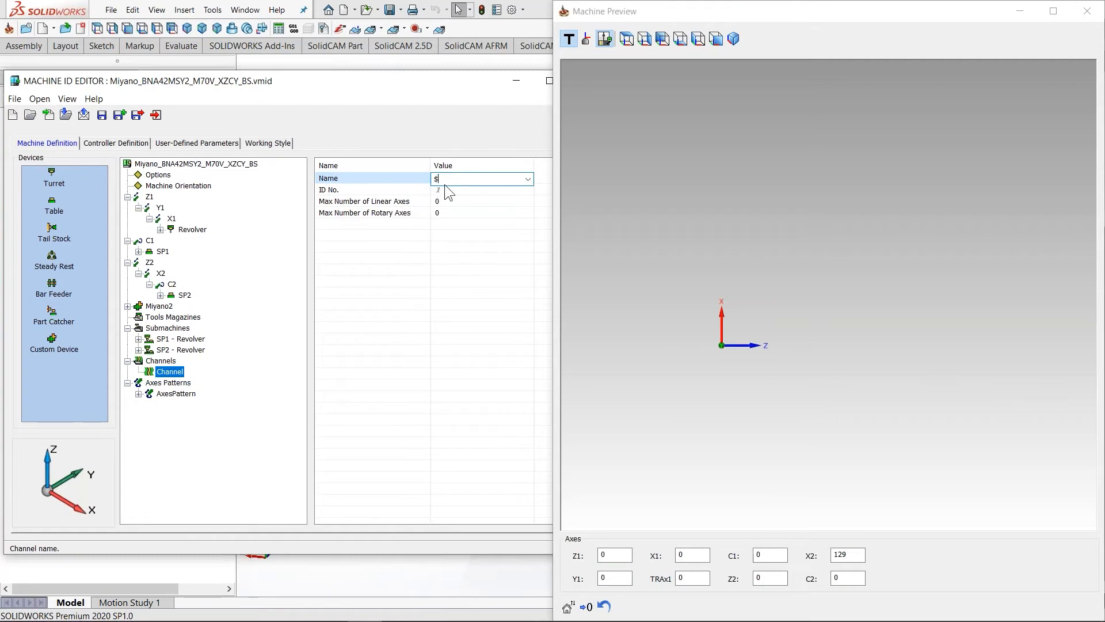
type("1")
key("Return")
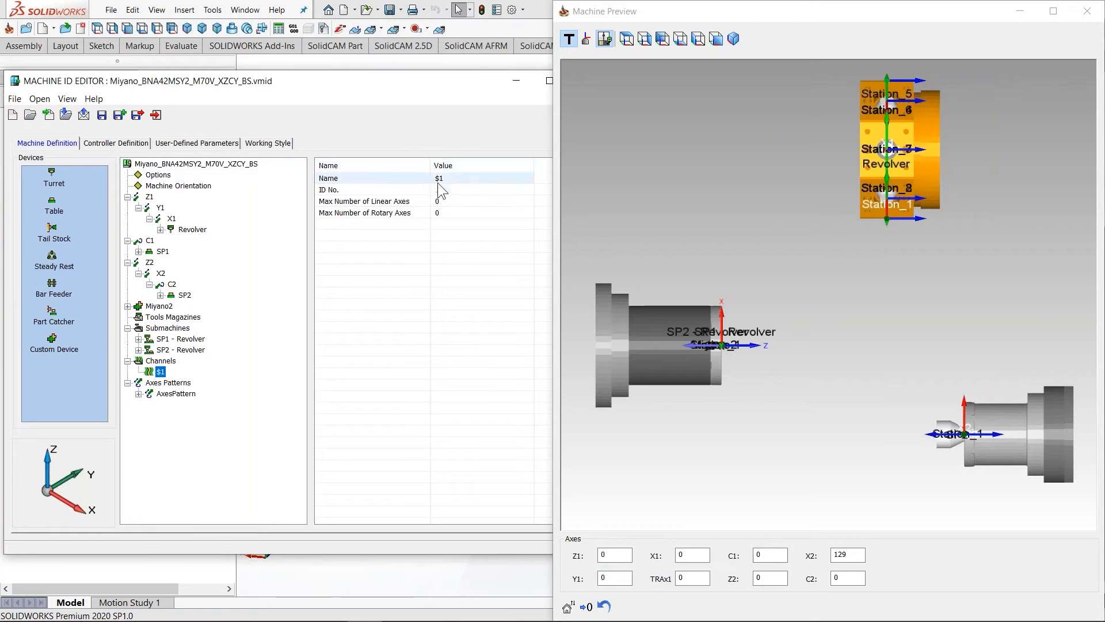
- Add a second channel to the machine and name it $2
left_click_drag(368, 82, 345, 99)
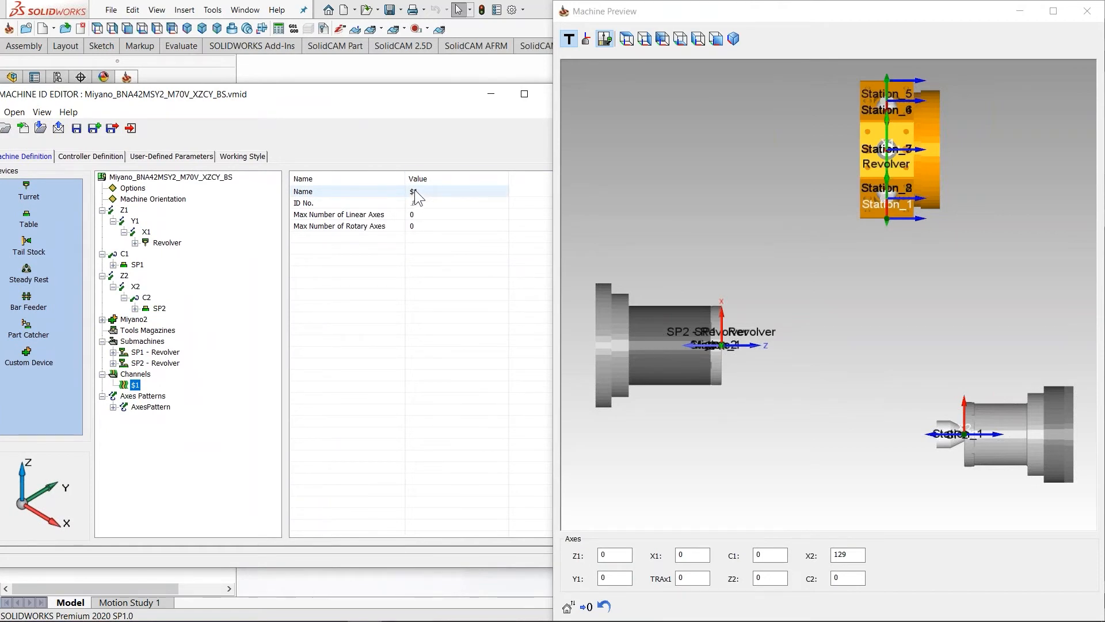
right_click(135, 385)
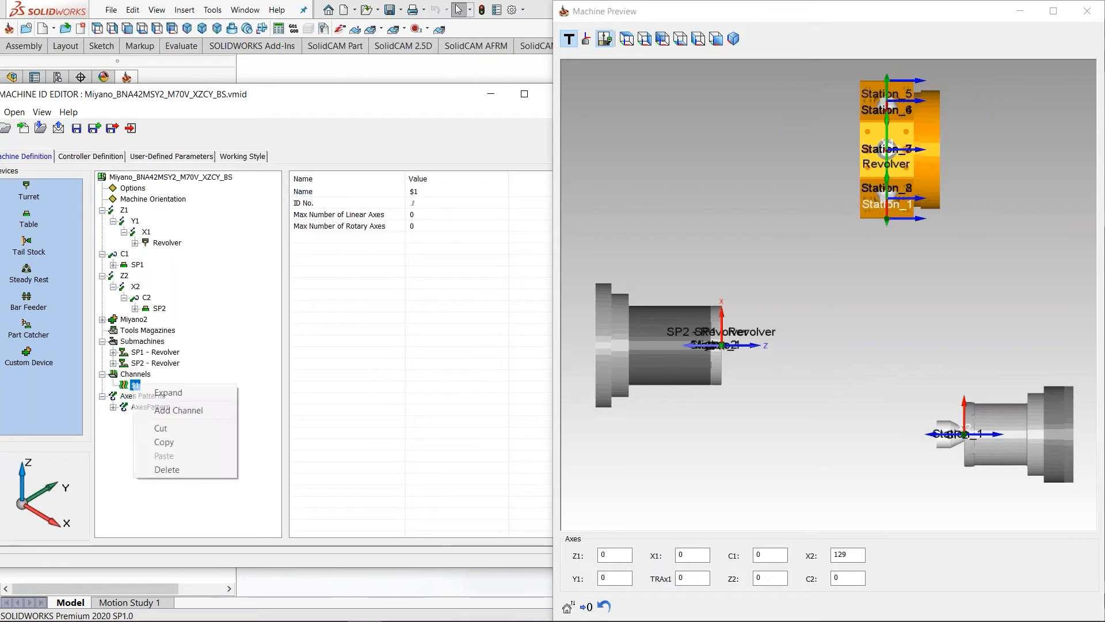
left_click(182, 408)
left_click(423, 193)
type("%")
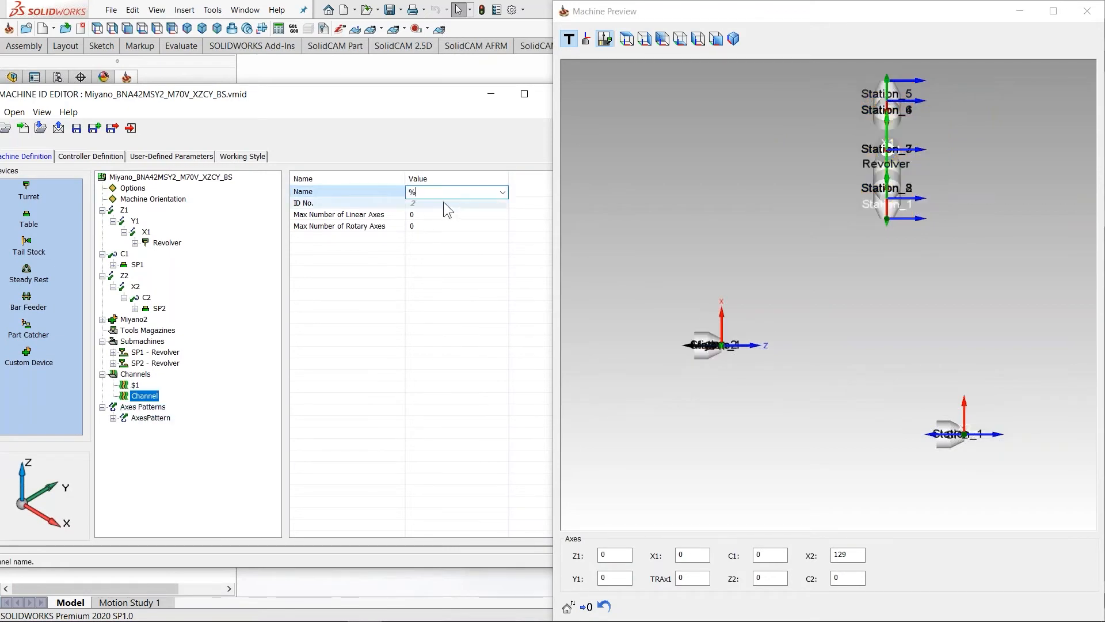
key("BackSpace")
type("$2")
key("Return")
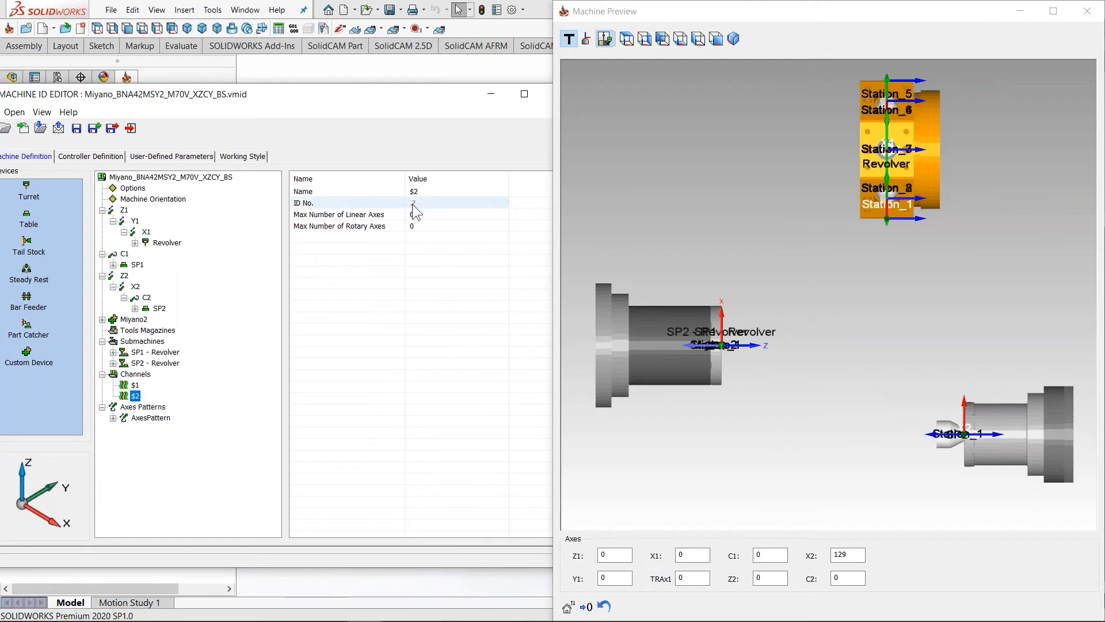
- Set channel $1's maximum number of linear axes to 3 and of rotary axes to 1
left_click(134, 384)
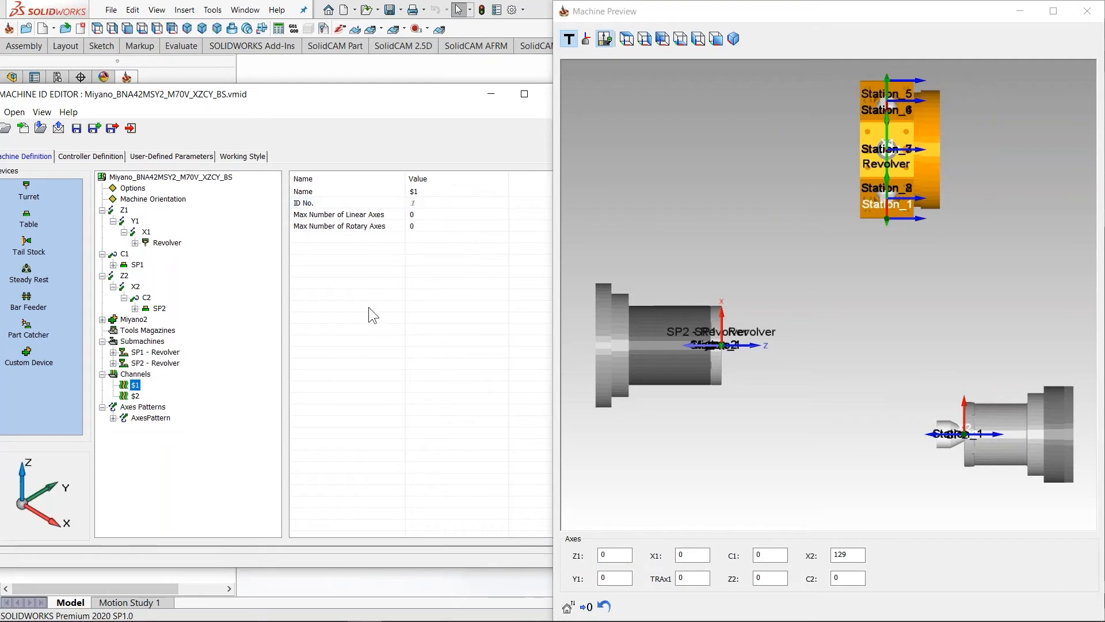
middle_click_drag(885, 316, 934, 353)
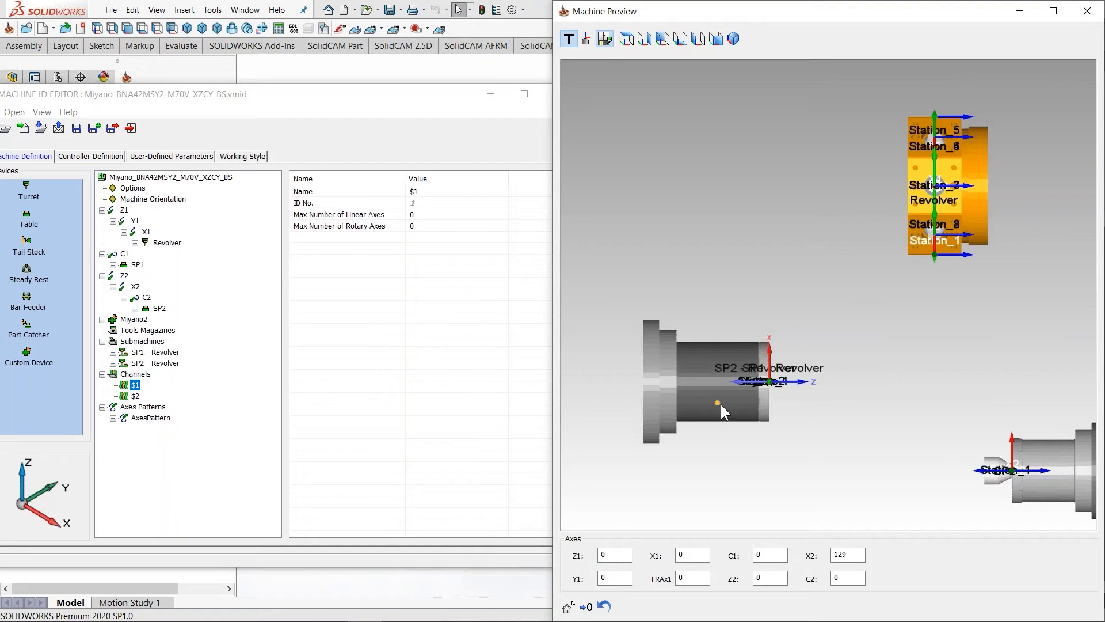
left_click(414, 215)
type("3")
left_click(419, 227)
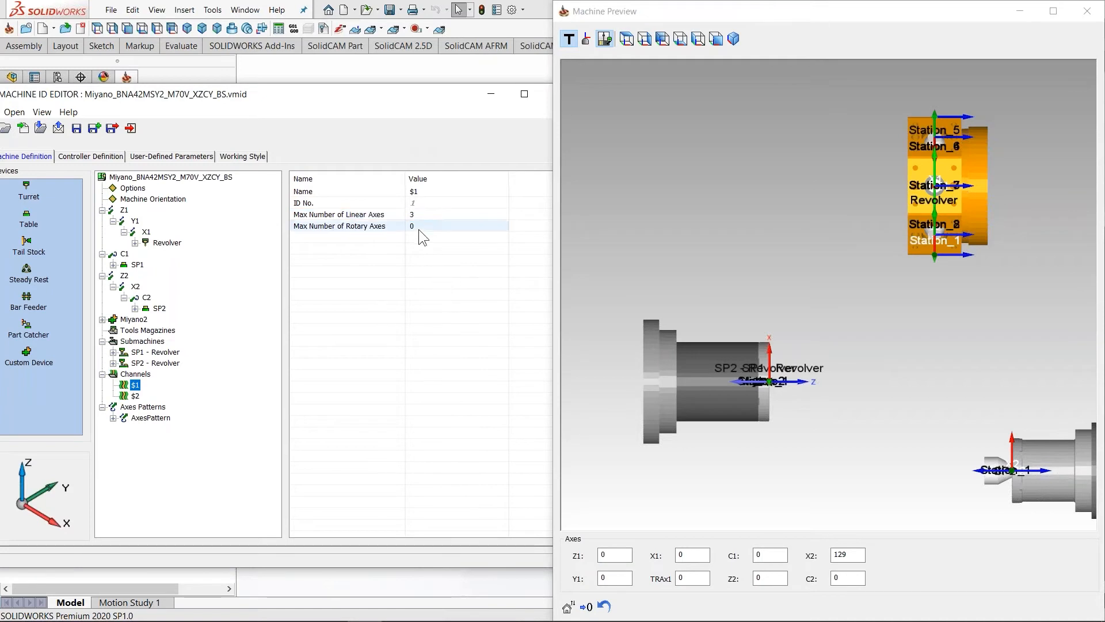
left_click(419, 227)
type("1")
left_click(403, 282)
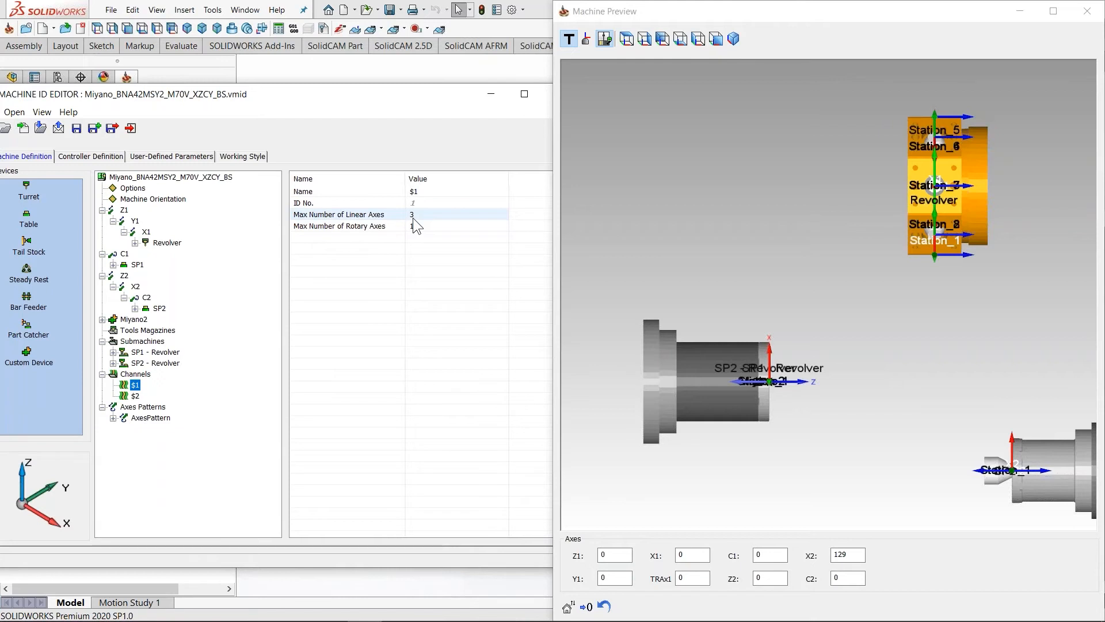
- Set channel $2's maximum number of linear axes to 3 and of rotary axes to 1
left_click(135, 400)
left_click(1041, 467)
middle_click_drag(994, 399, 804, 364)
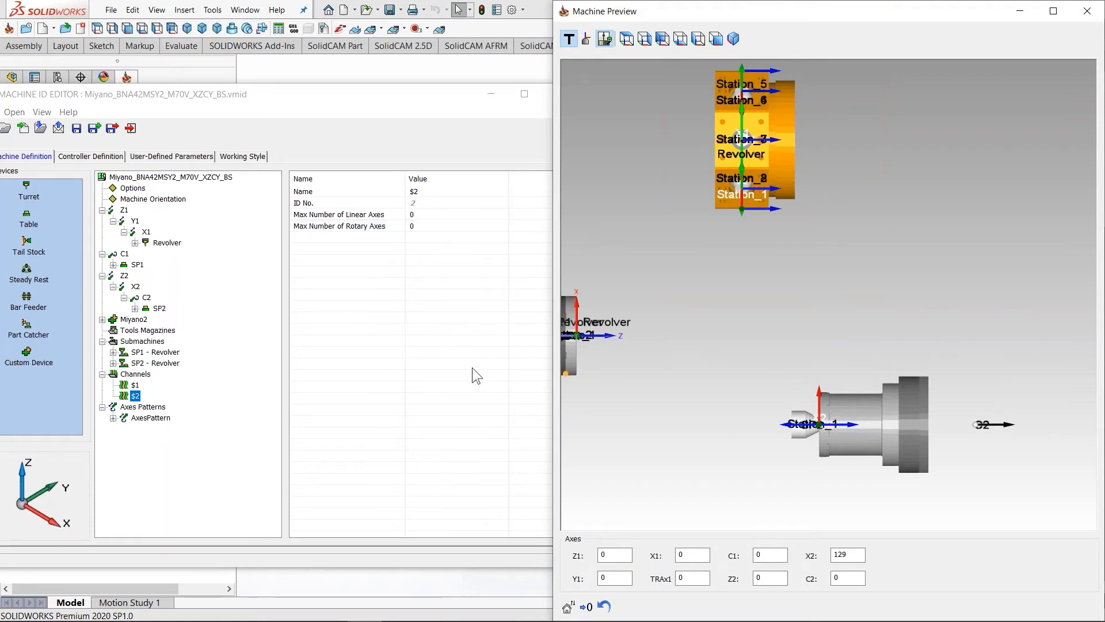
left_click(424, 214)
type("3")
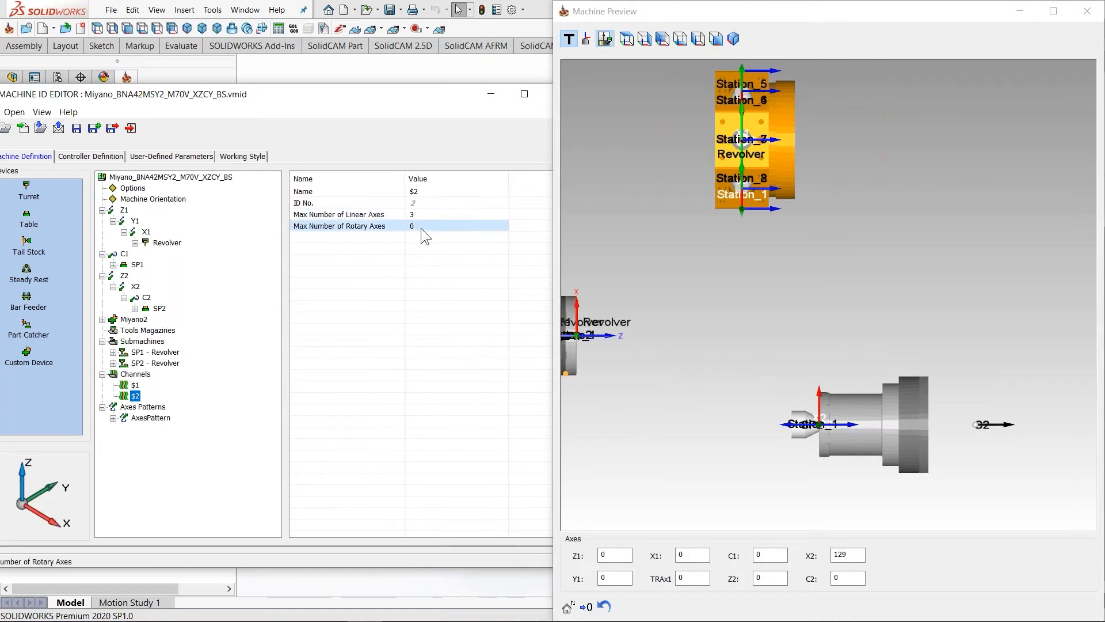
left_click(418, 229)
left_click(422, 228)
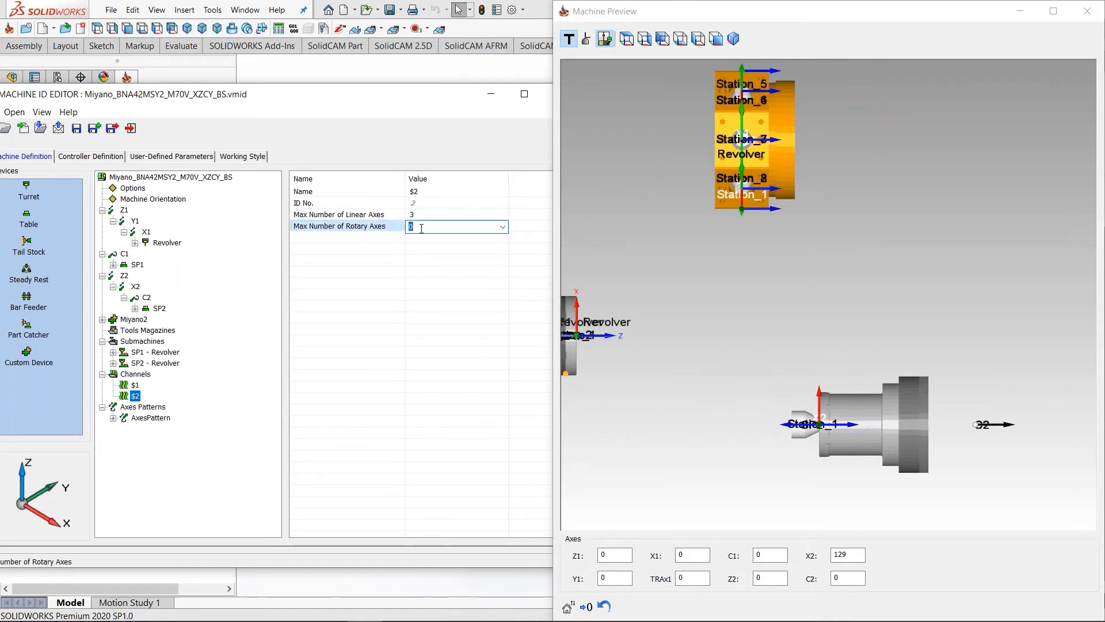
type("1")
left_click(428, 289)
left_click(410, 228)
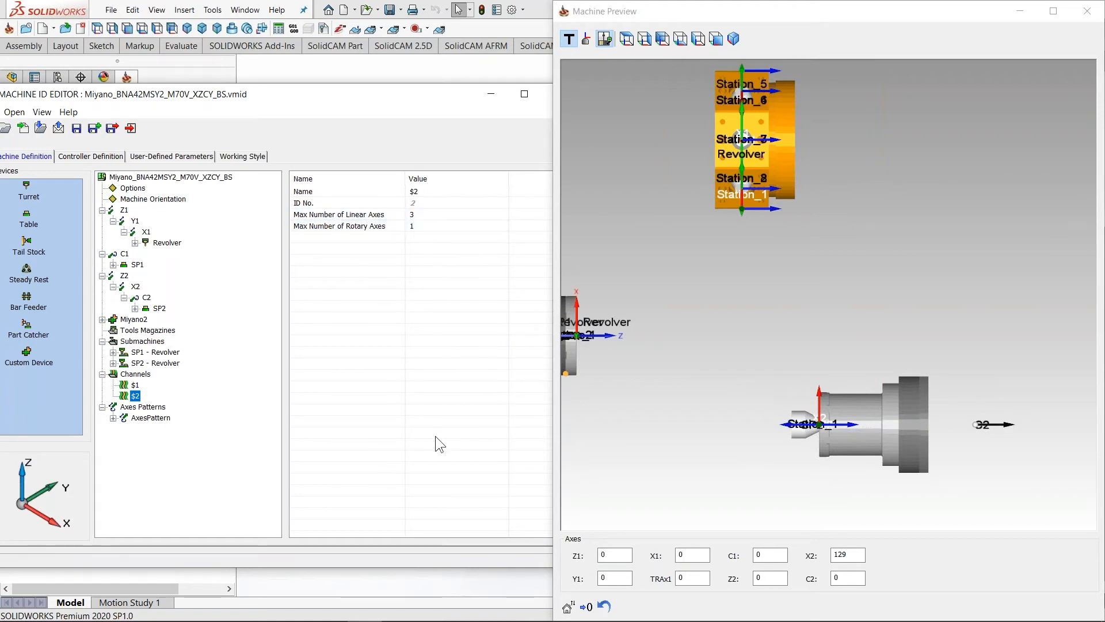
key("Up")
- Add a submachine entry to channel $1 and assign SP1 - Revolver to it
left_click(135, 395)
left_click(134, 385)
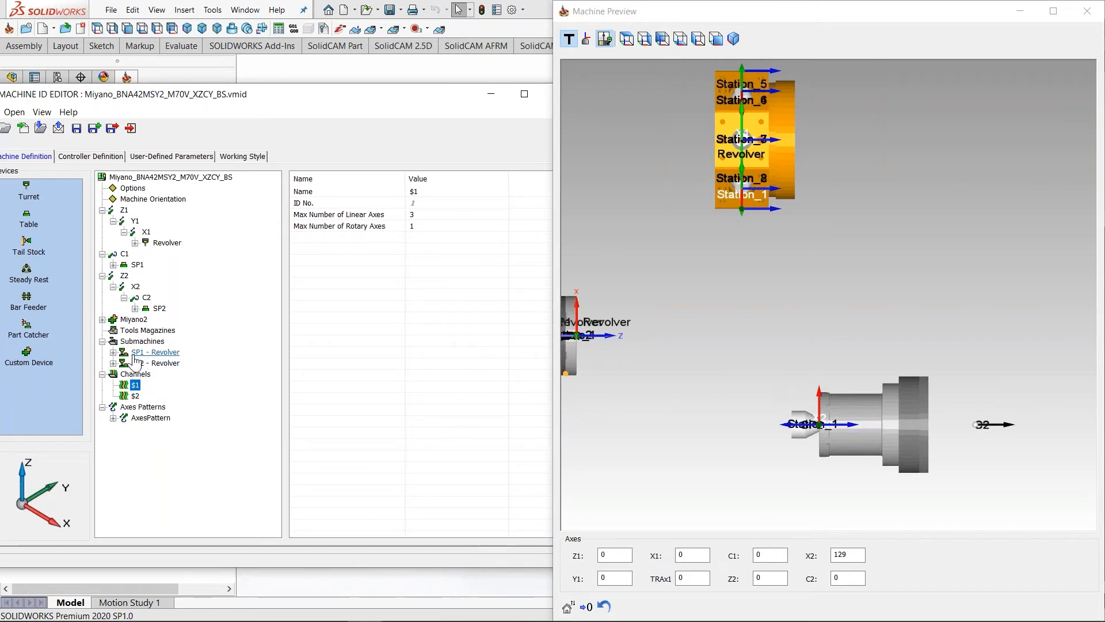
left_click(134, 384)
left_click_drag(372, 95, 348, 90)
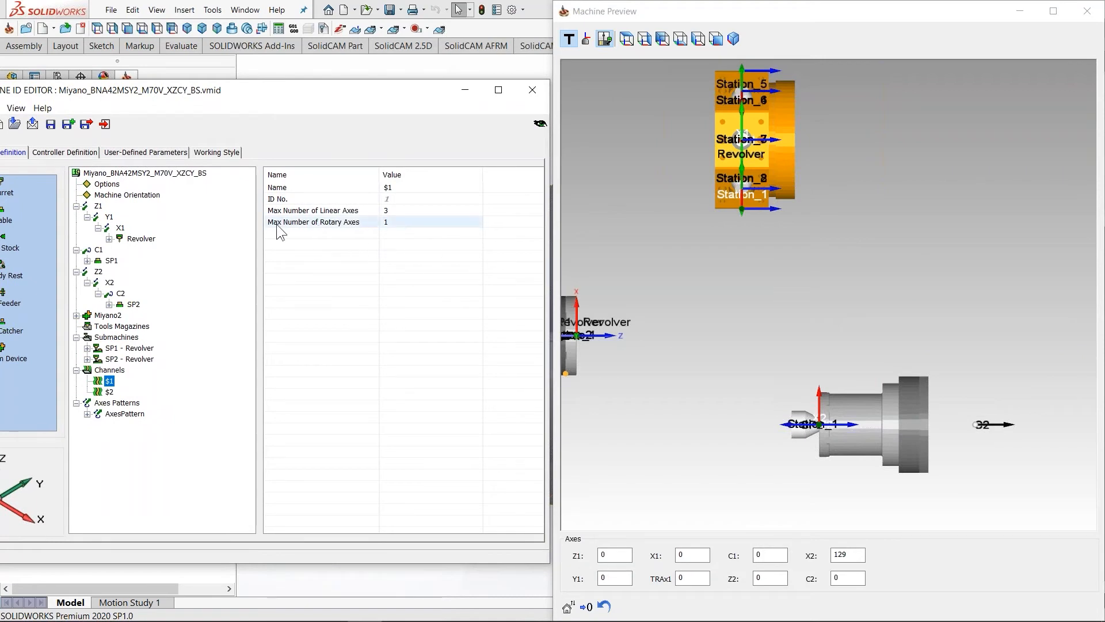
right_click(335, 244)
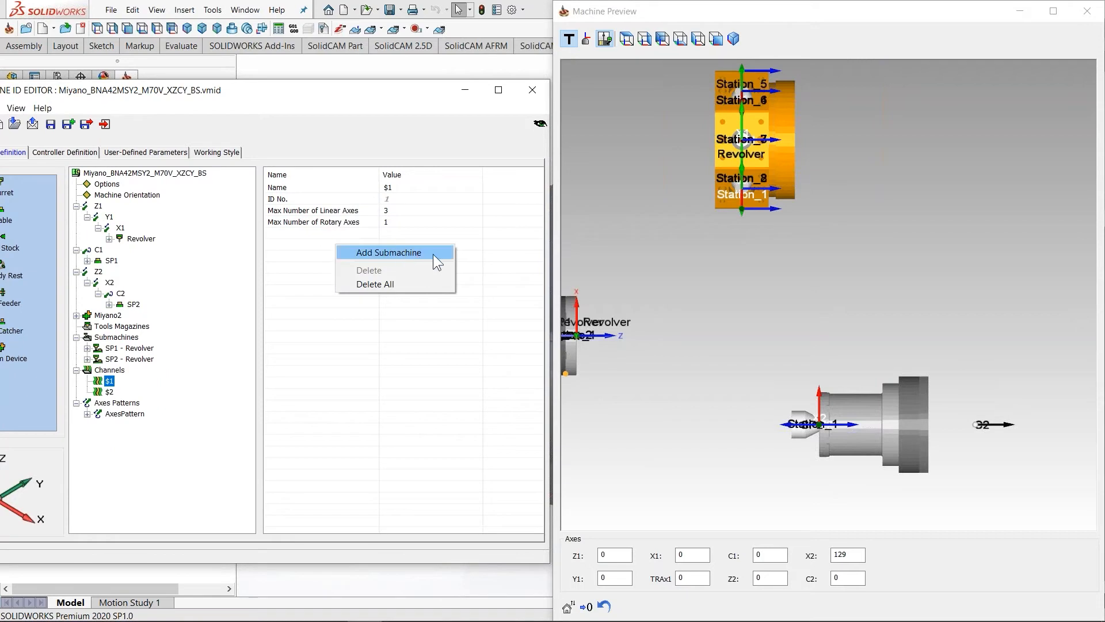
right_click(323, 244)
left_click(355, 257)
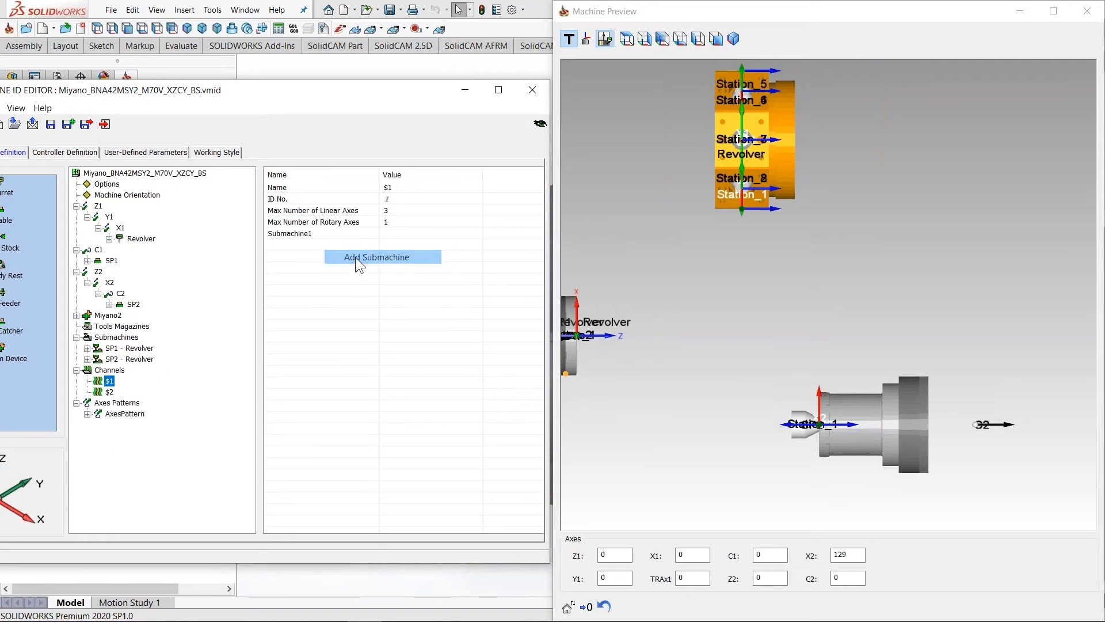
left_click(399, 234)
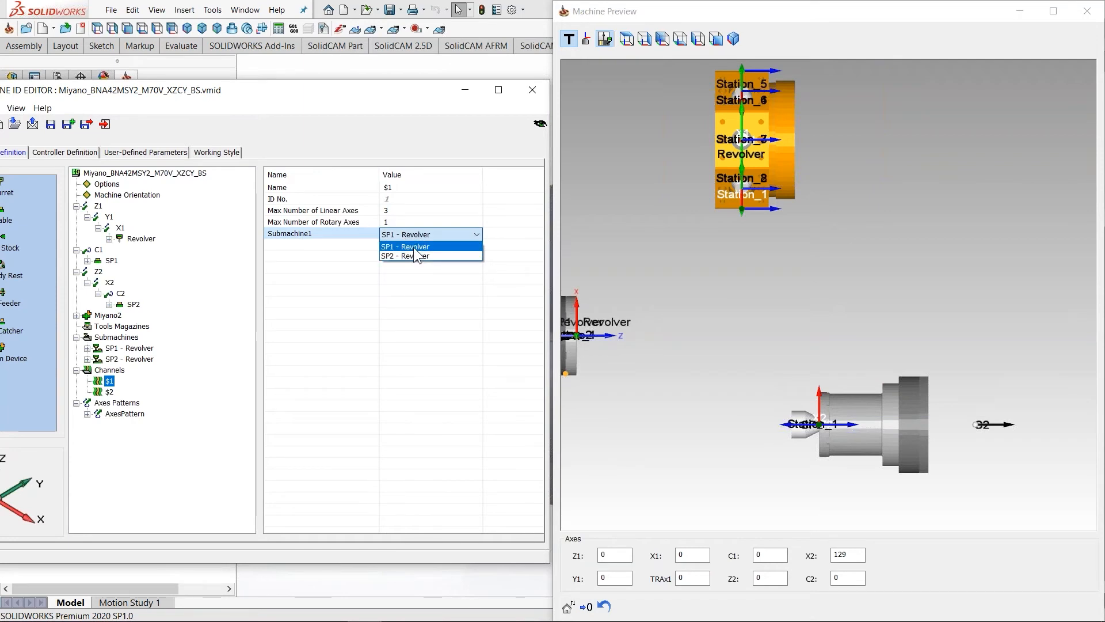
left_click(414, 248)
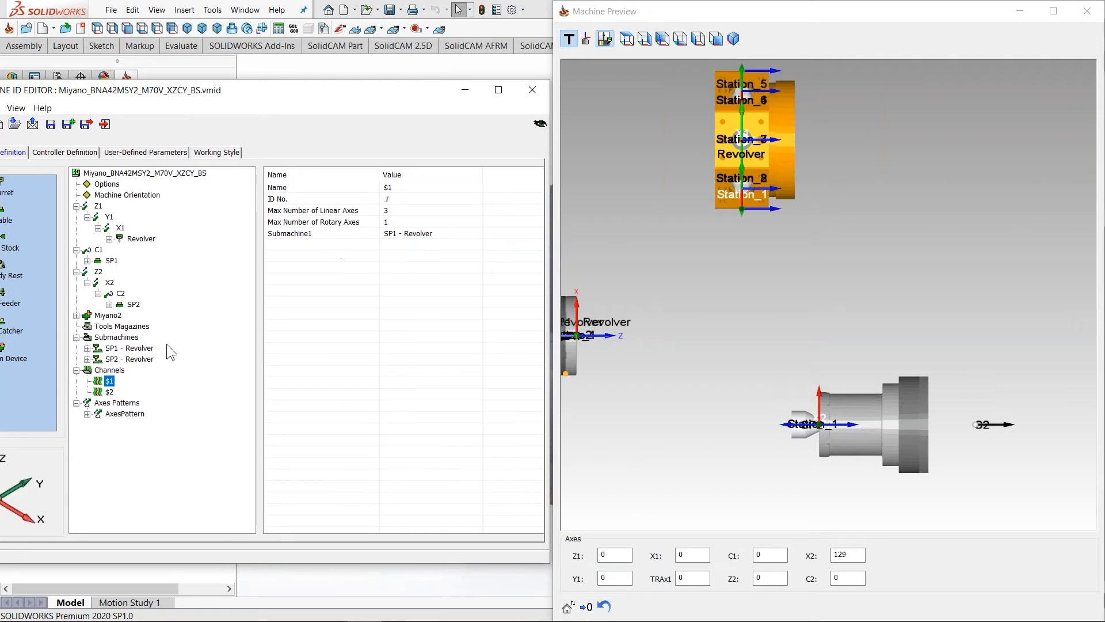
- Add a submachine entry to channel $2 with SP2 - Revolver assigned, and try to save the machine ID file
left_click(109, 392)
left_click(388, 249)
left_click(396, 236)
left_click(401, 257)
left_click_drag(270, 92, 352, 92)
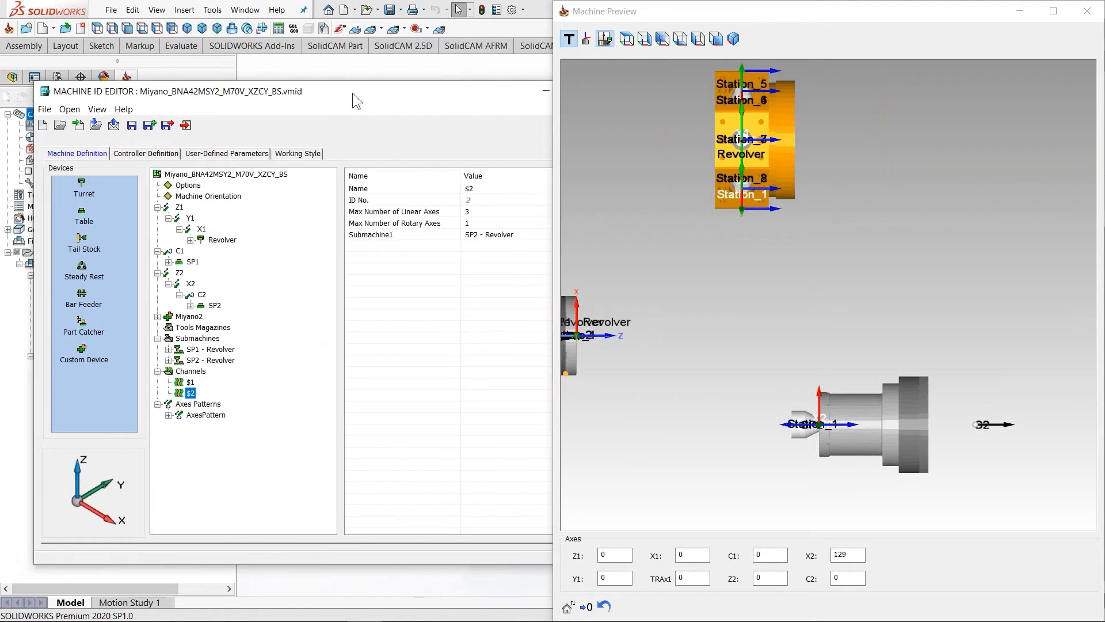
left_click(132, 125)
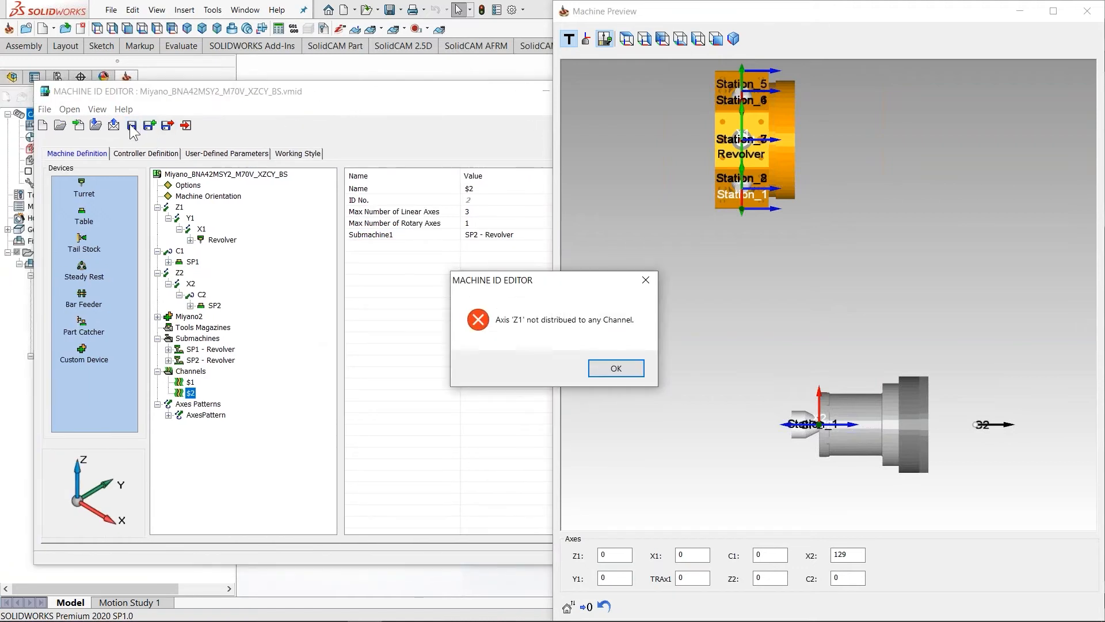
- Dismiss the save error and review the Axes Order of the SP2 - Revolver and SP1 - Revolver submachines
left_click_drag(537, 286, 399, 289)
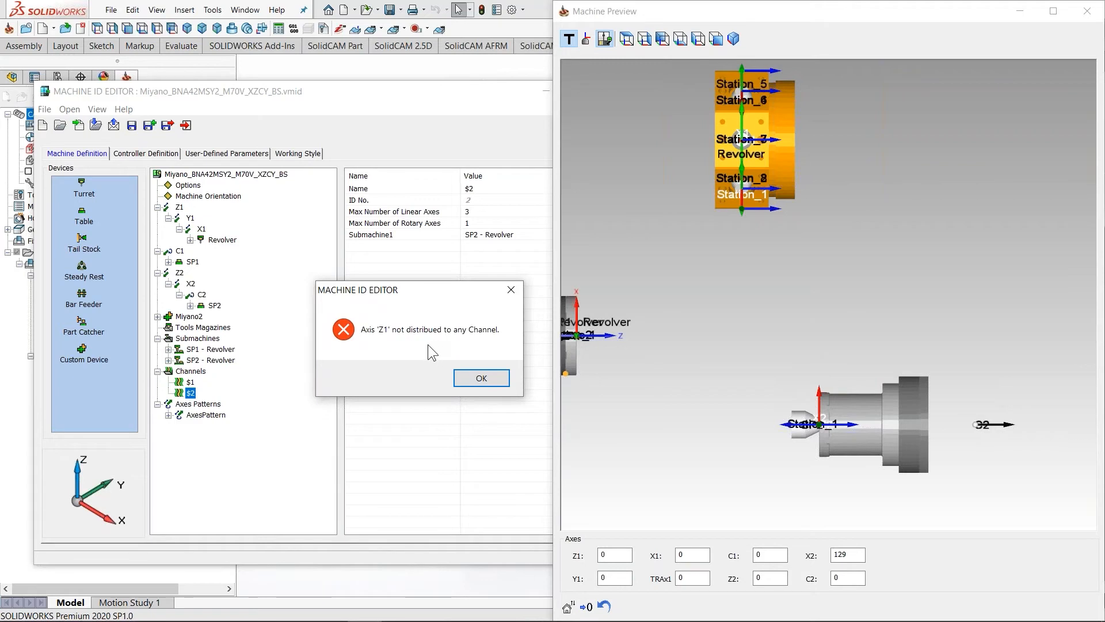
left_click(482, 379)
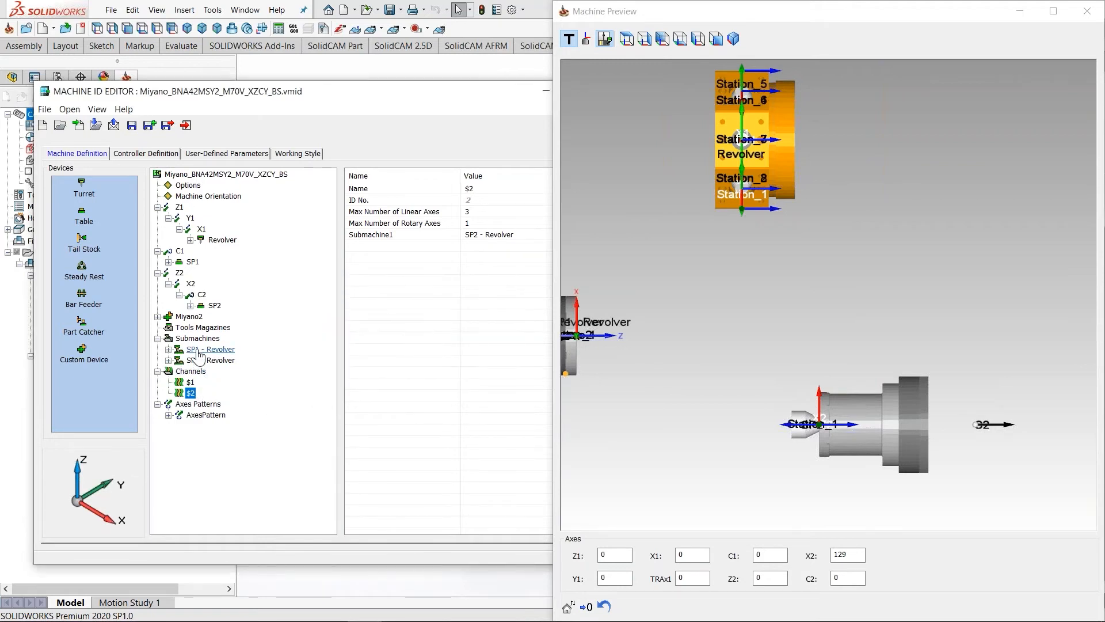
left_click(168, 349)
left_click(168, 382)
left_click(216, 403)
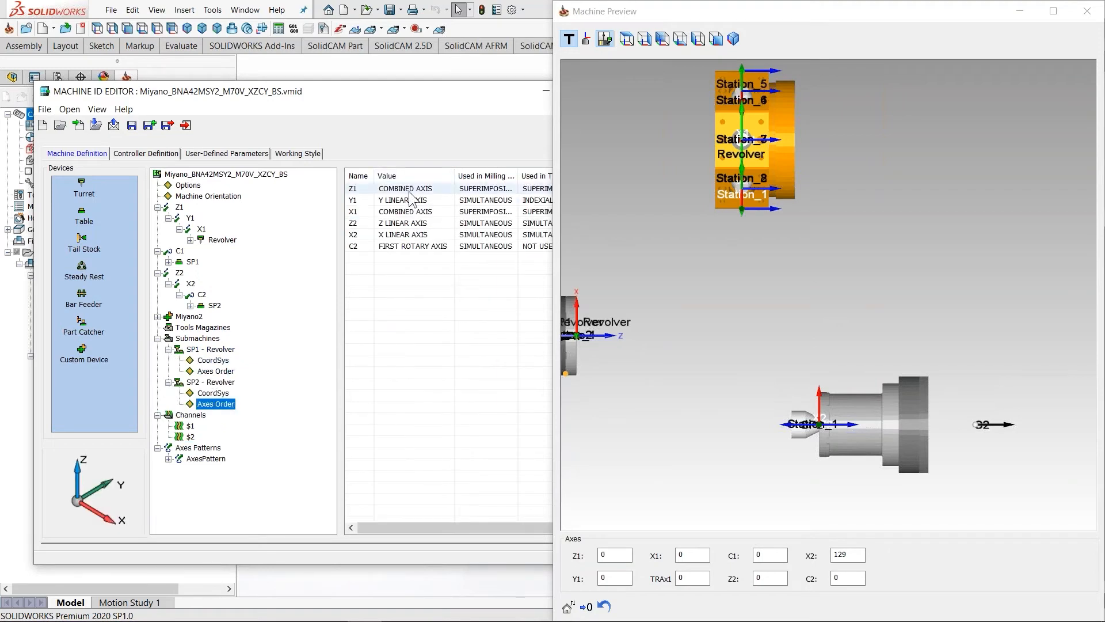
left_click(214, 371)
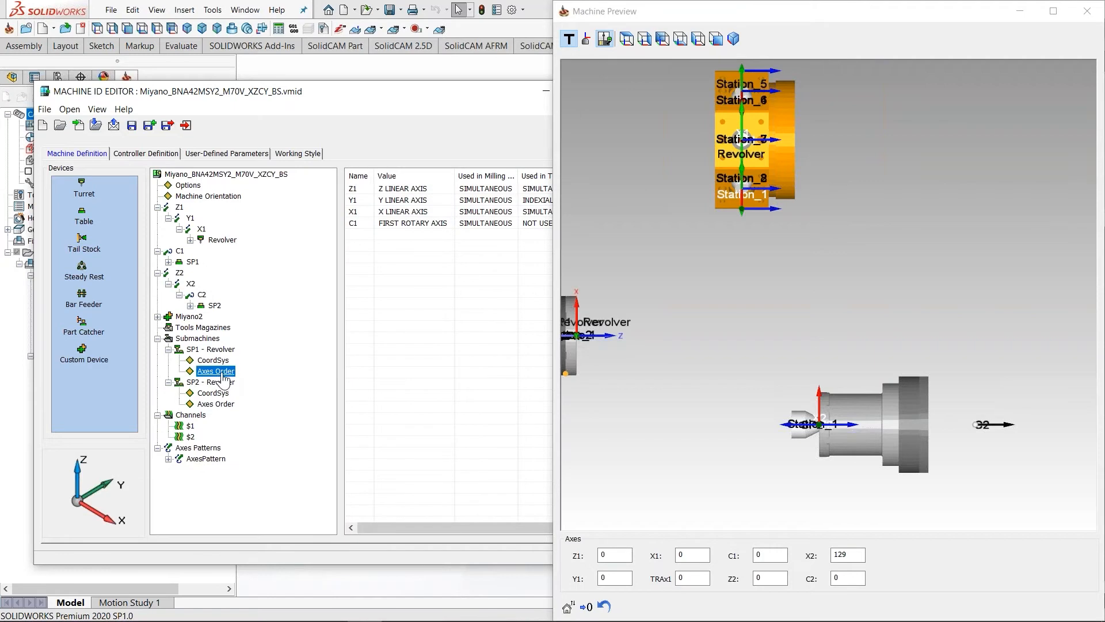
left_click(168, 349)
left_click(168, 360)
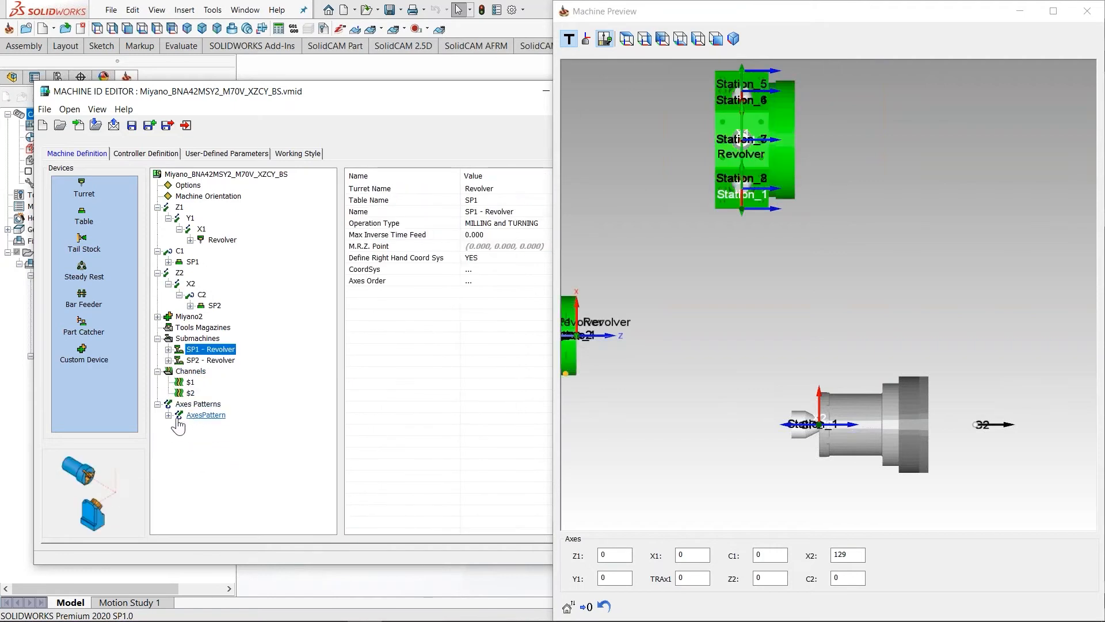
- Open the Axes Distribution of AxesPattern and reposition the Machine ID Editor so both channel columns can be seen
left_click(168, 415)
left_click(221, 425)
left_click_drag(412, 91, 310, 96)
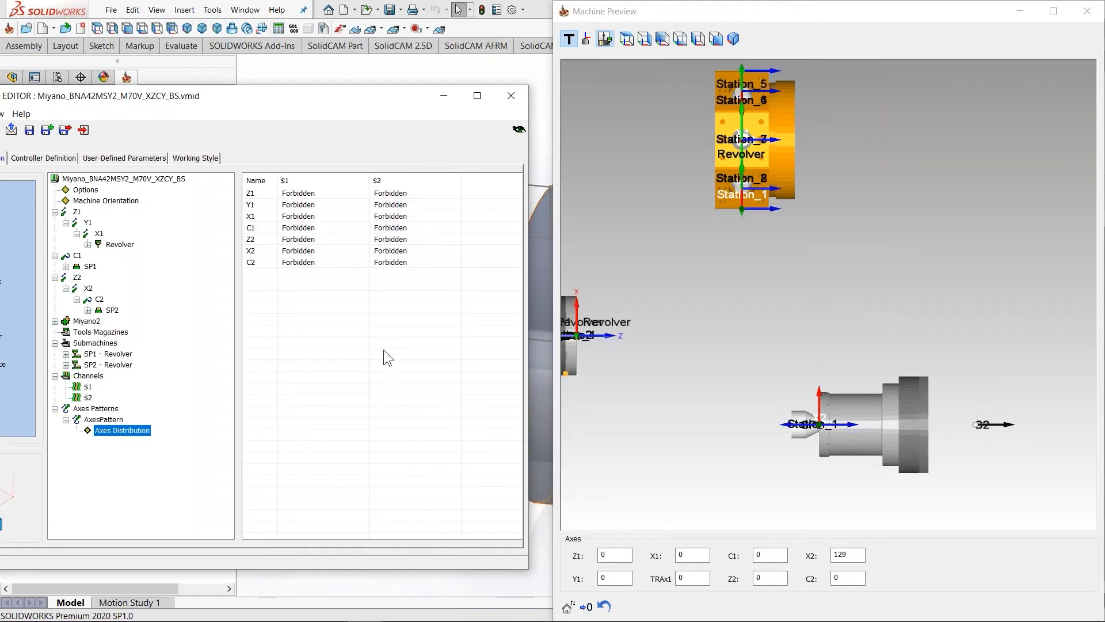
- Switch to the channel synchronization PDF in Foxit Reader and examine how the axes are divided between Channel1 and Channel2 in both example configurations
key("alt+Tab")
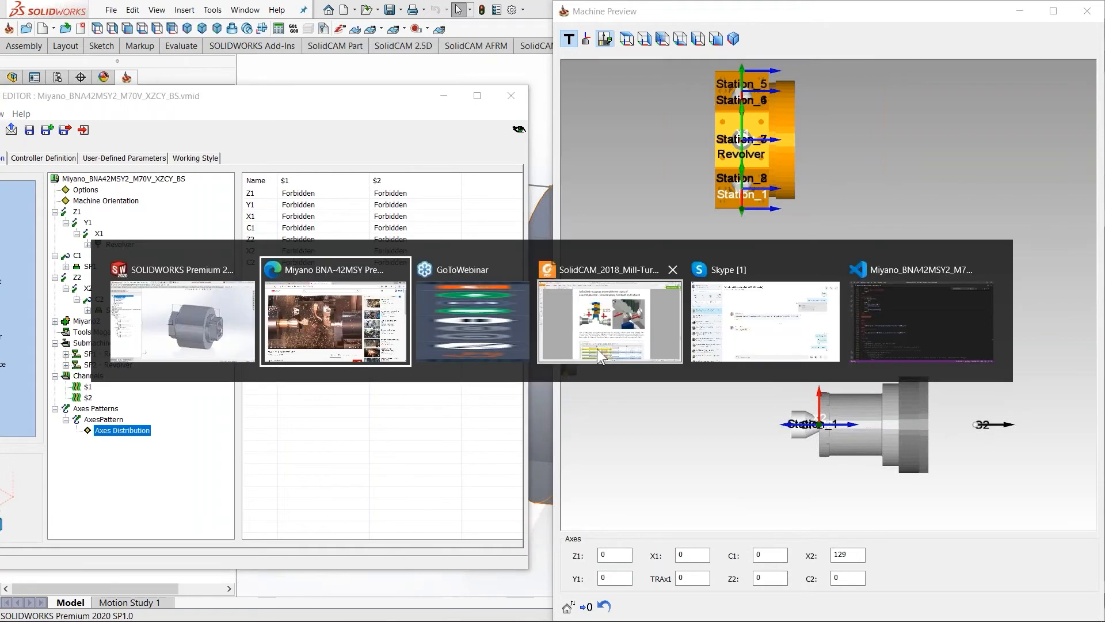
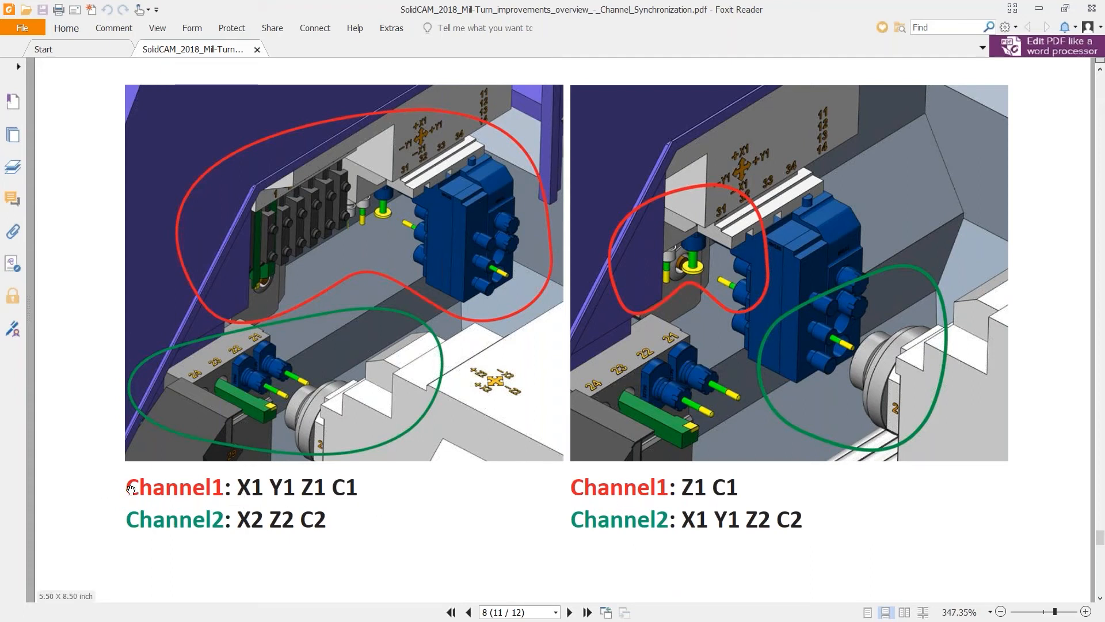
left_click_drag(128, 490, 361, 514)
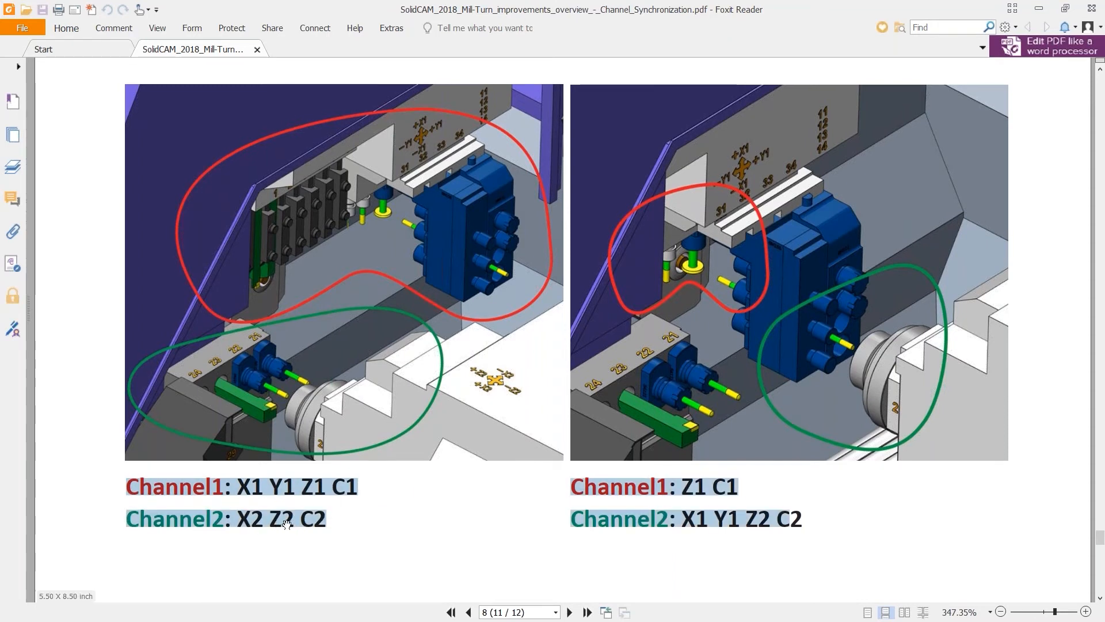
left_click(653, 502)
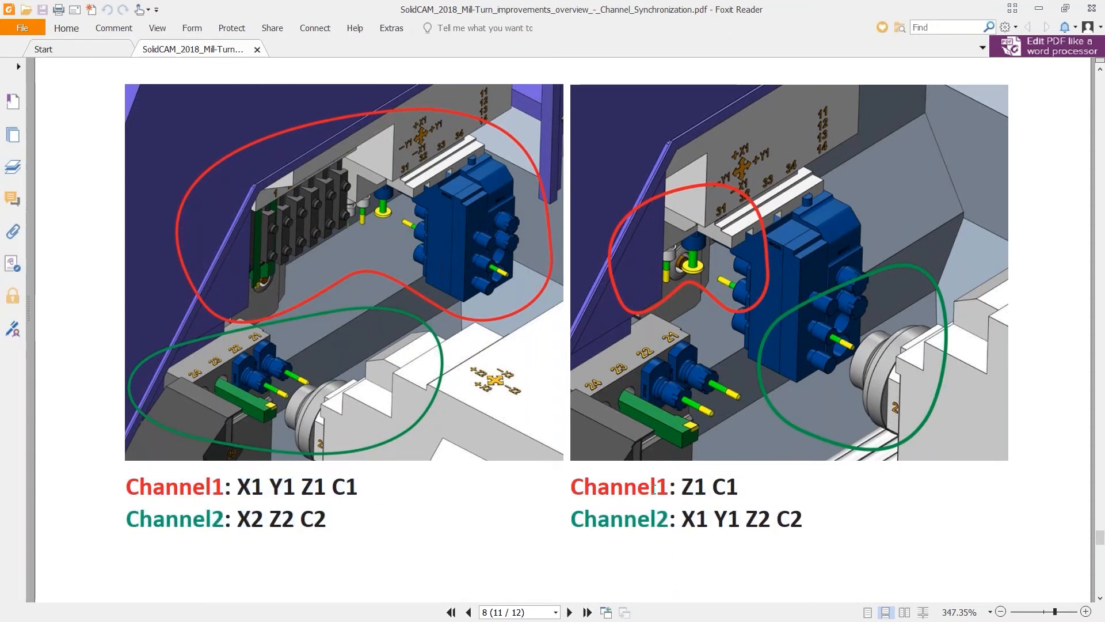
left_click_drag(681, 487, 735, 488)
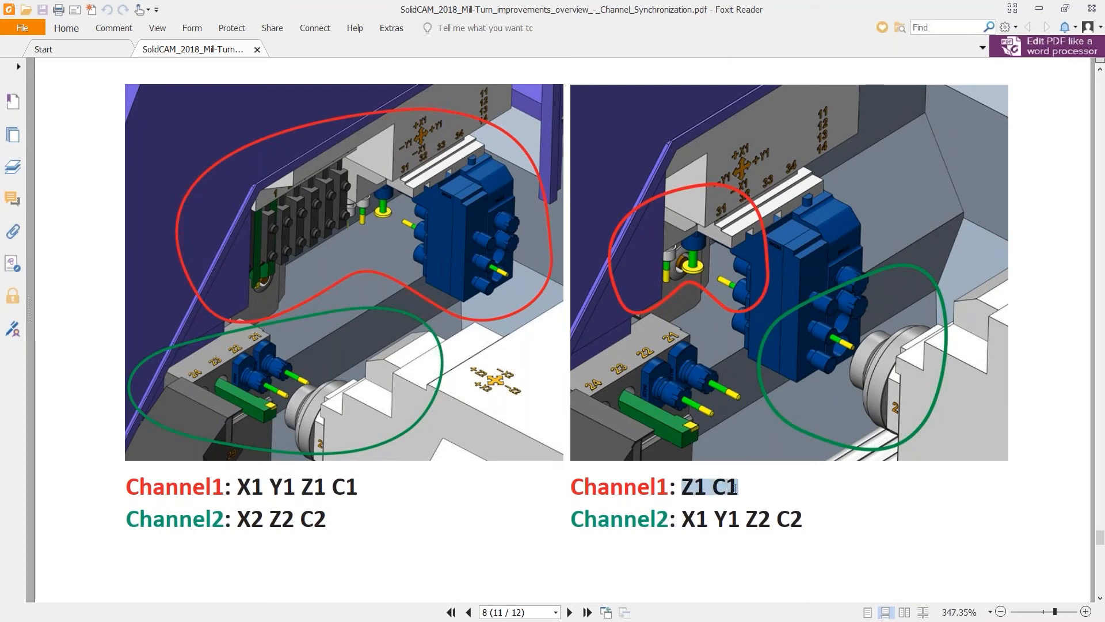
left_click_drag(681, 517, 799, 525)
left_click(789, 524)
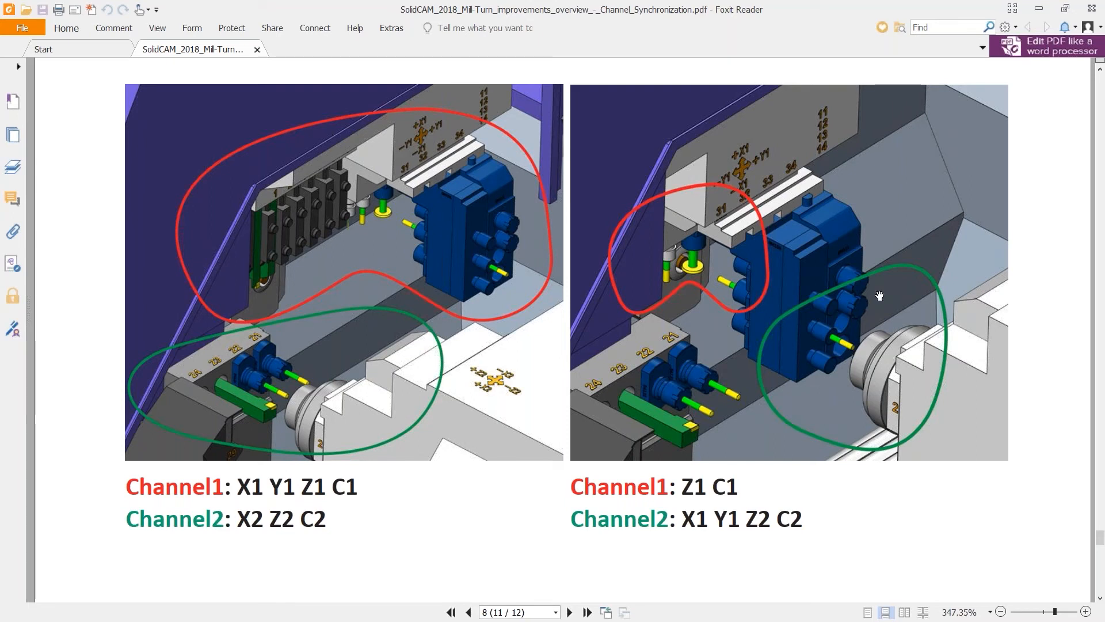
left_click(1039, 10)
- Set axes Z1, Y1 and X1 to Normal (Default) for channel $1 and try to save the machine ID file
mouse_move(366, 91)
left_mouse_down()
mouse_move(441, 91)
mouse_move(371, 90)
left_mouse_up()
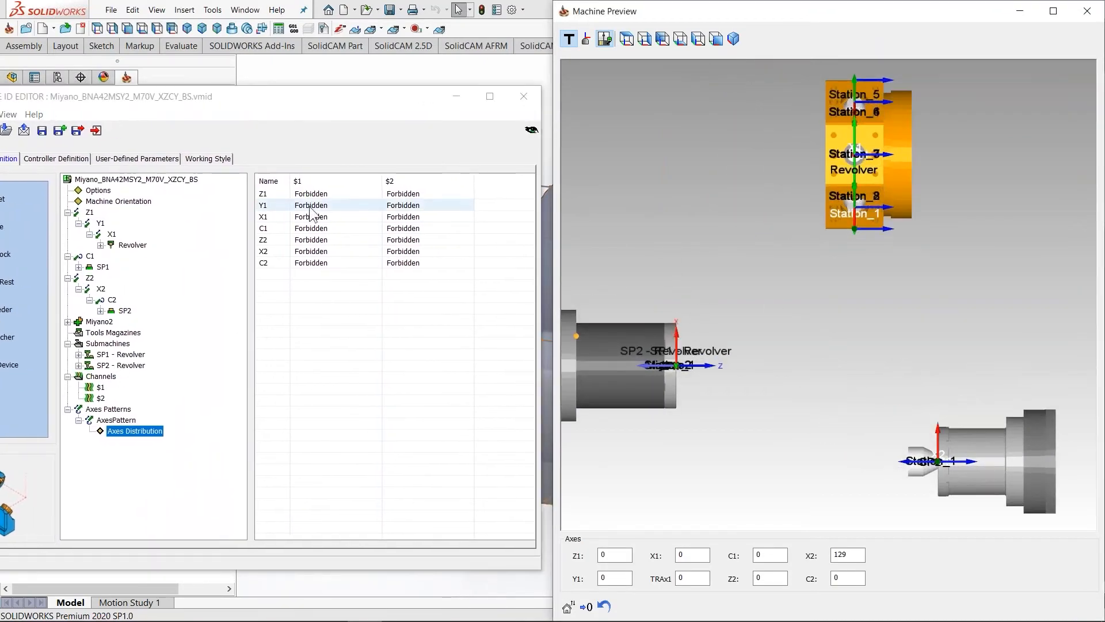
left_click(341, 194)
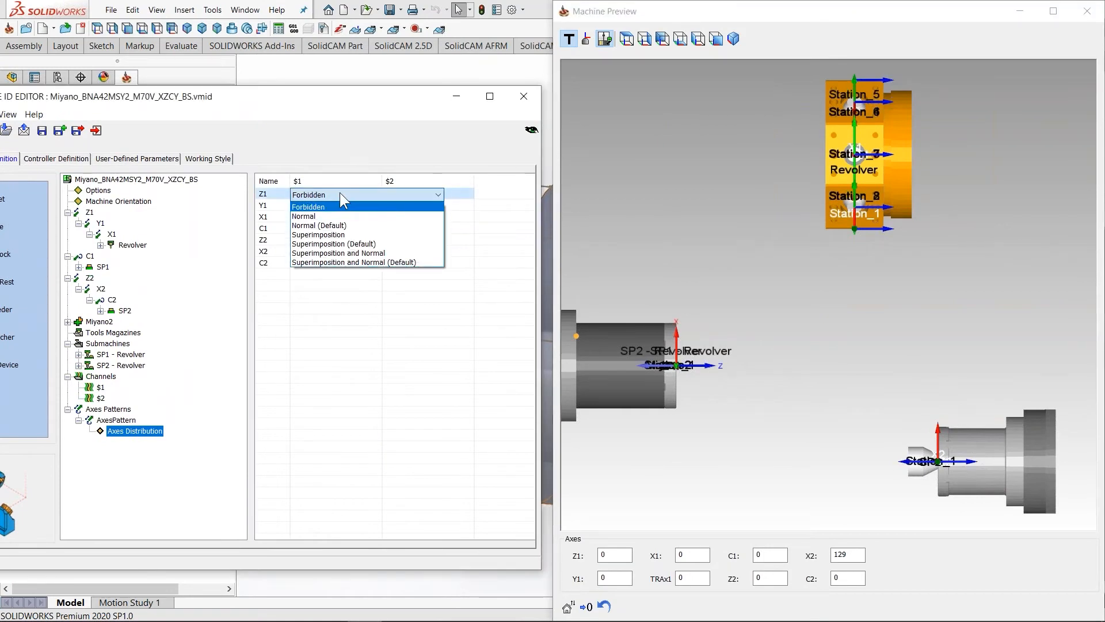
left_click(341, 206)
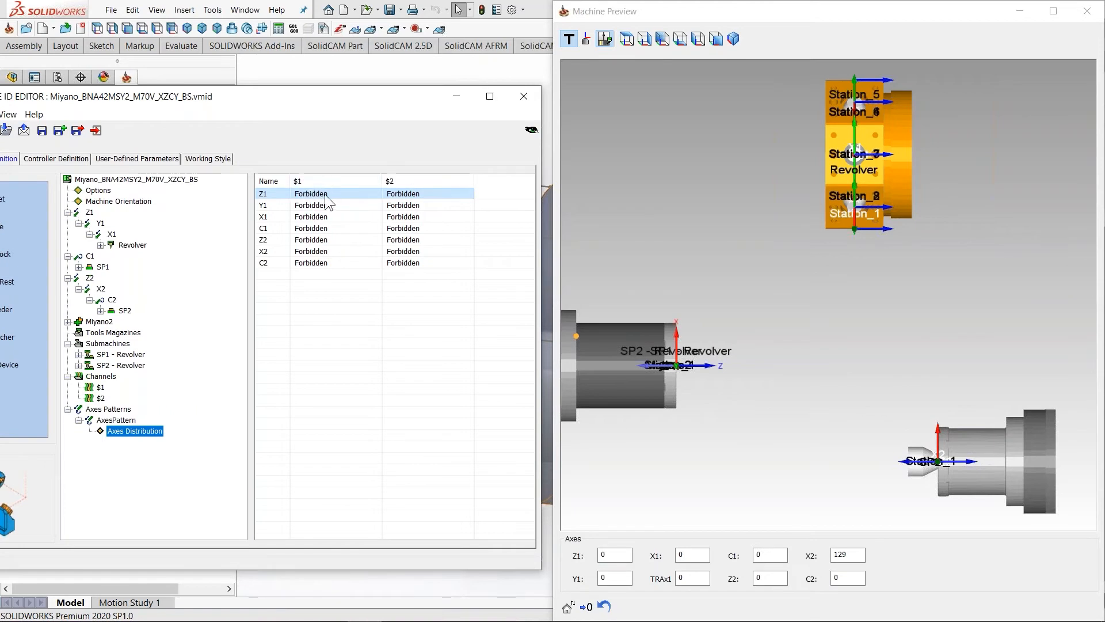
left_click(375, 193)
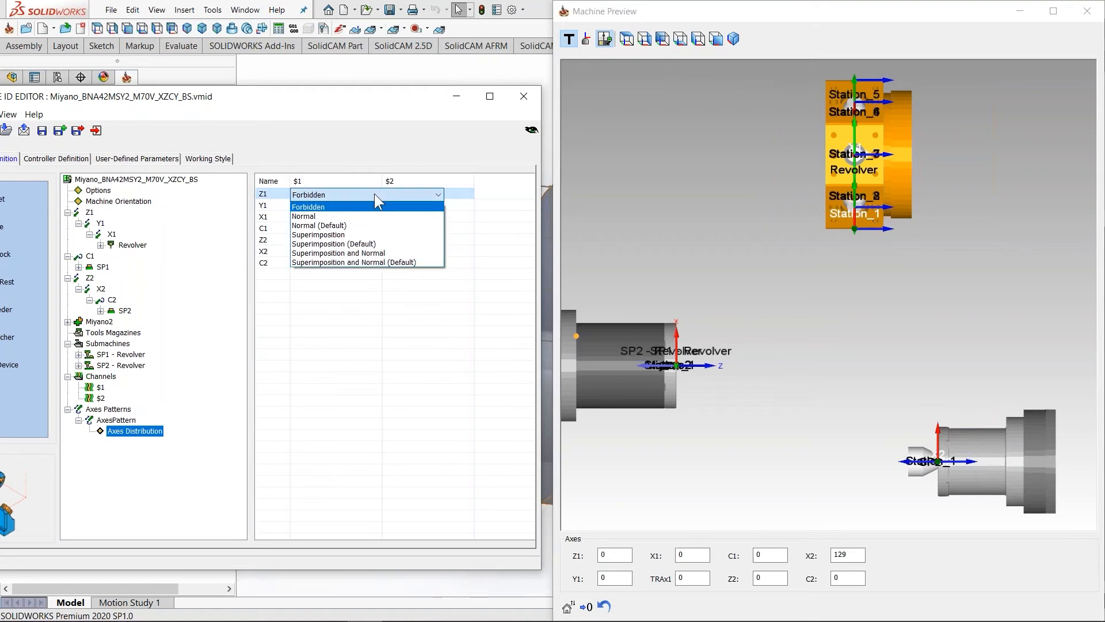
left_click(361, 225)
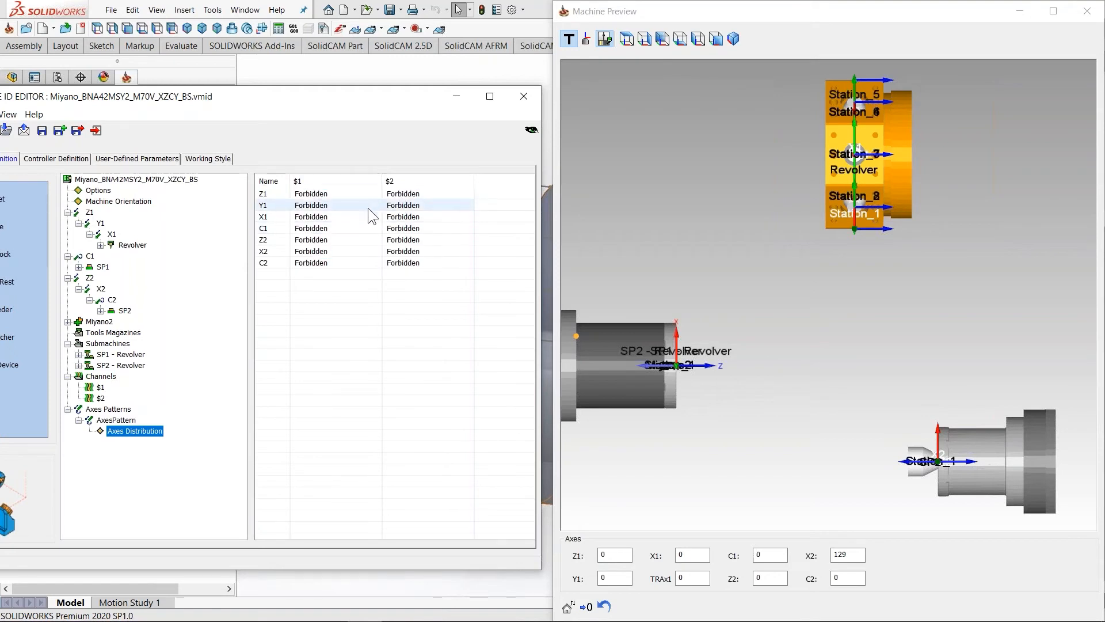
left_click(352, 195)
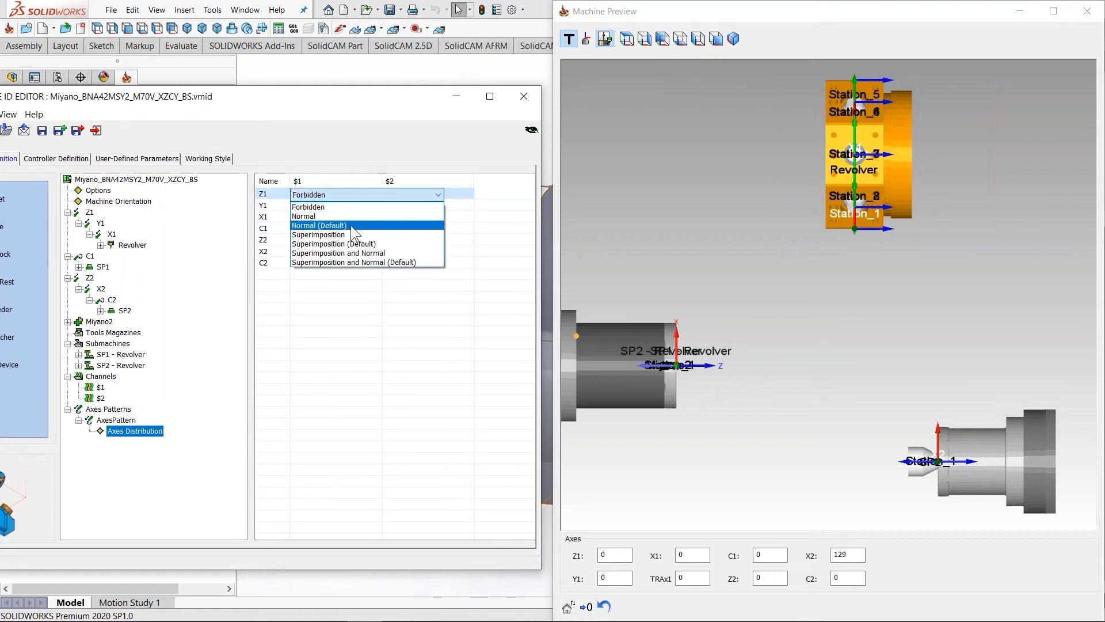
left_click(350, 225)
left_click(354, 204)
left_click(346, 234)
left_click(350, 214)
left_click(341, 246)
left_click(42, 130)
left_click(602, 366)
- Check the Axes Order of the SP2 - Revolver and SP1 - Revolver submachines and the settings of channels $1 and $2
left_click(105, 369)
double_click(104, 368)
left_click(126, 387)
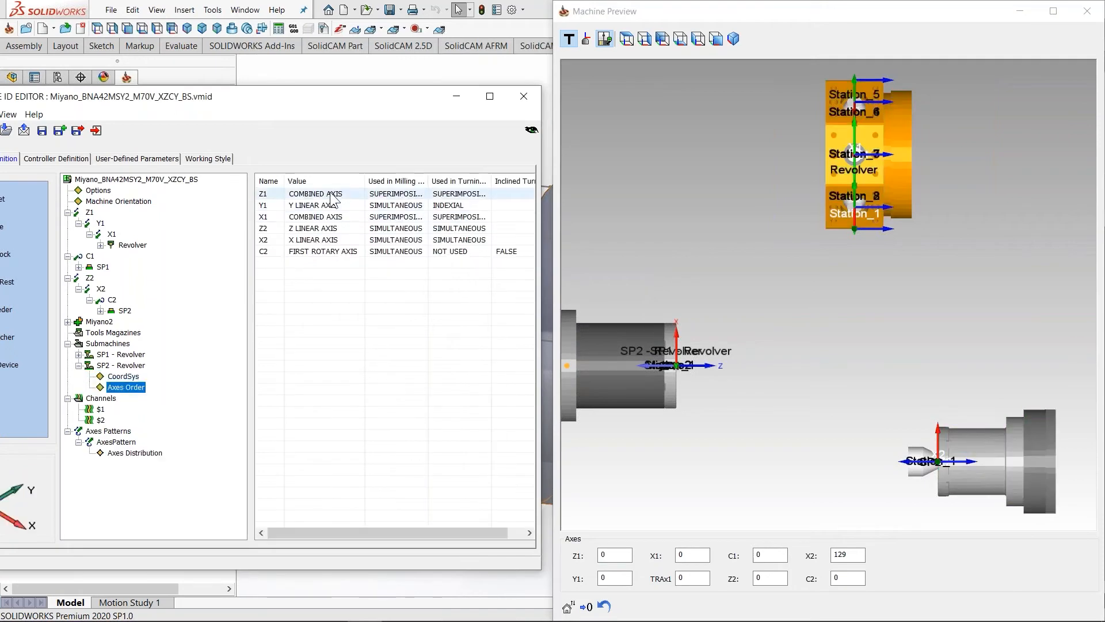
left_click(79, 354)
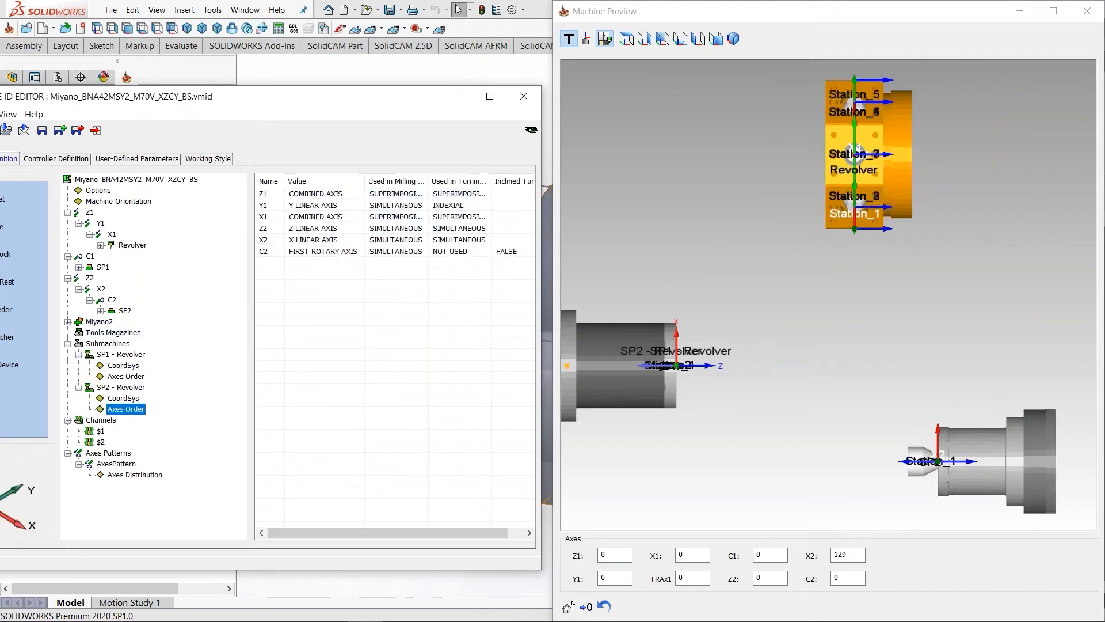
left_click(125, 375)
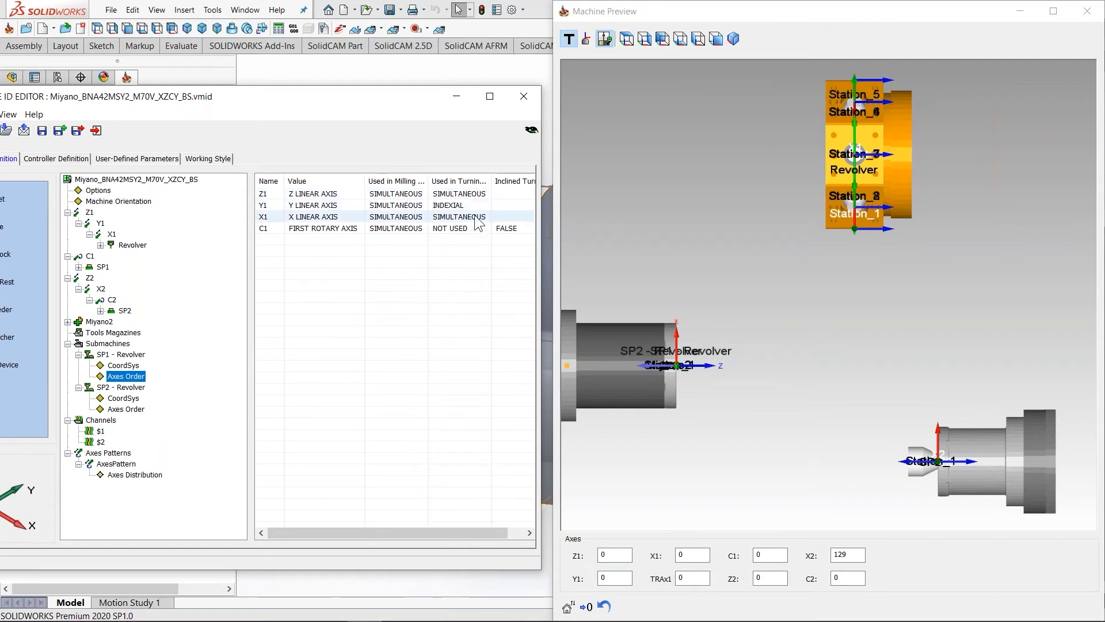
left_click(96, 432)
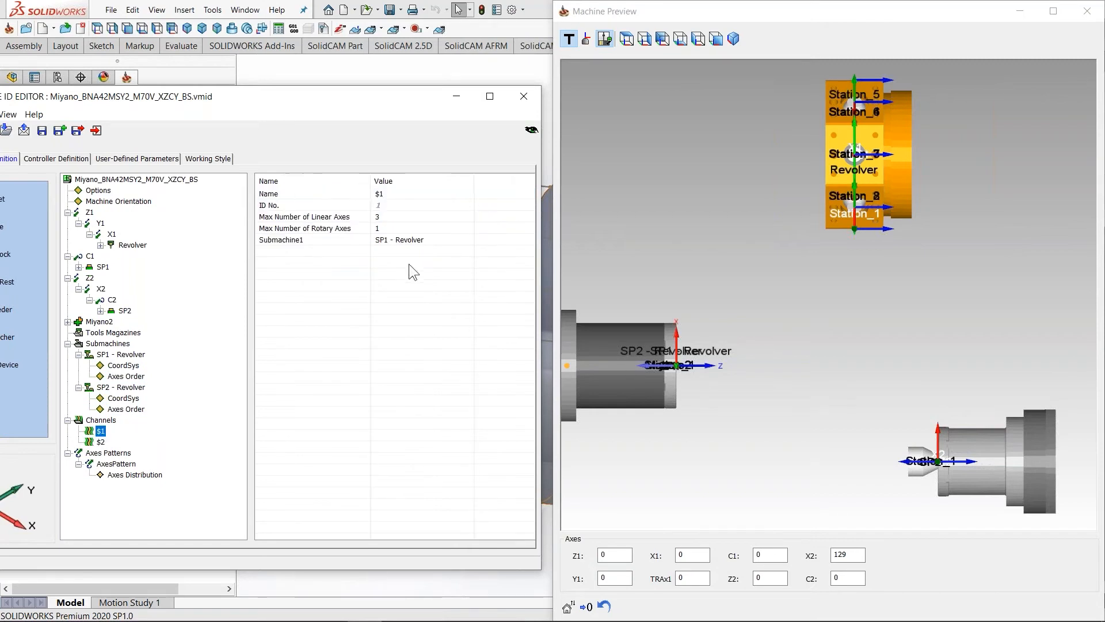
left_click(94, 442)
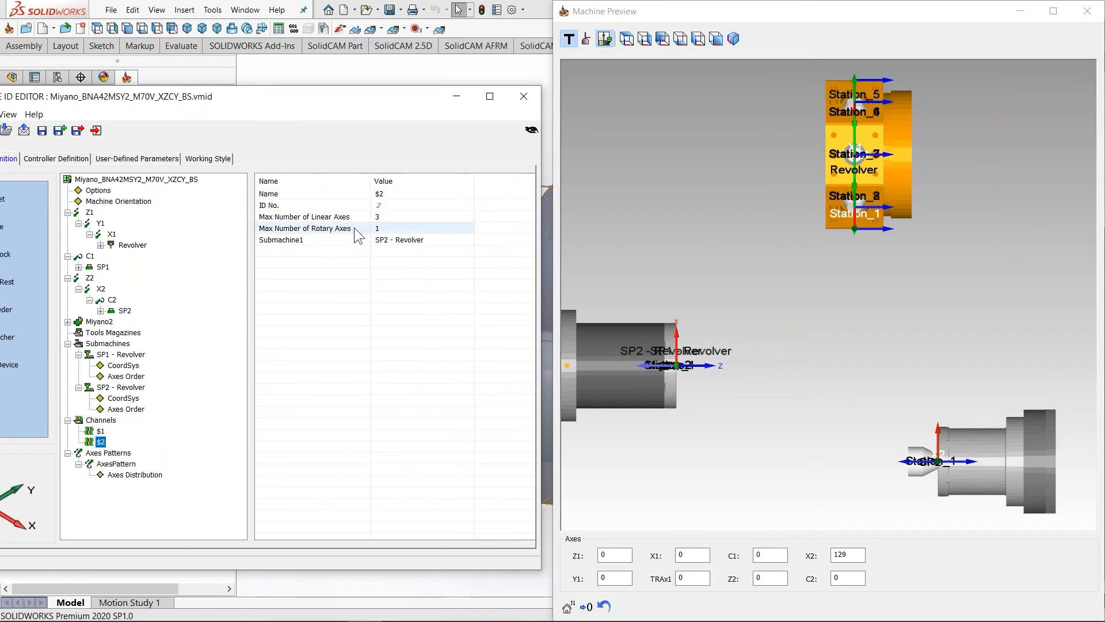
- Auto-generate the axes pattern for AxesPattern and open its Axes Distribution
left_click(115, 464)
left_click(123, 473)
right_click(124, 464)
left_click(168, 499)
left_click(135, 476)
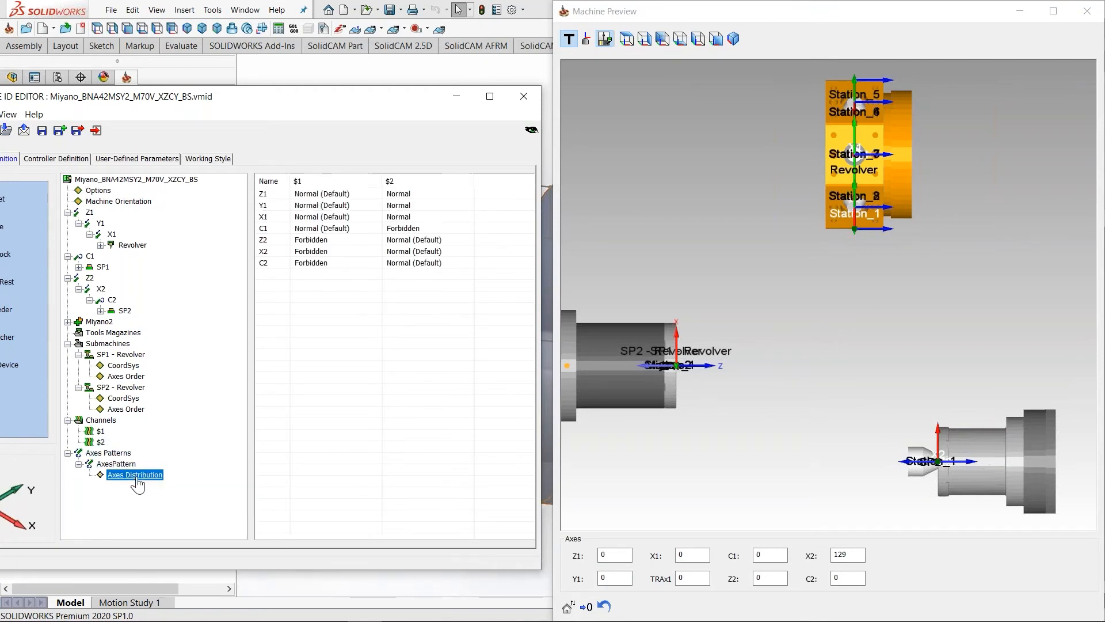
- Check the distribution options available for axis Z1 in channel $1, keeping Normal (Default)
left_click(354, 193)
left_click(358, 236)
left_click(362, 198)
left_click(345, 222)
- Run the automatic generation of AxesPattern again
right_click(118, 482)
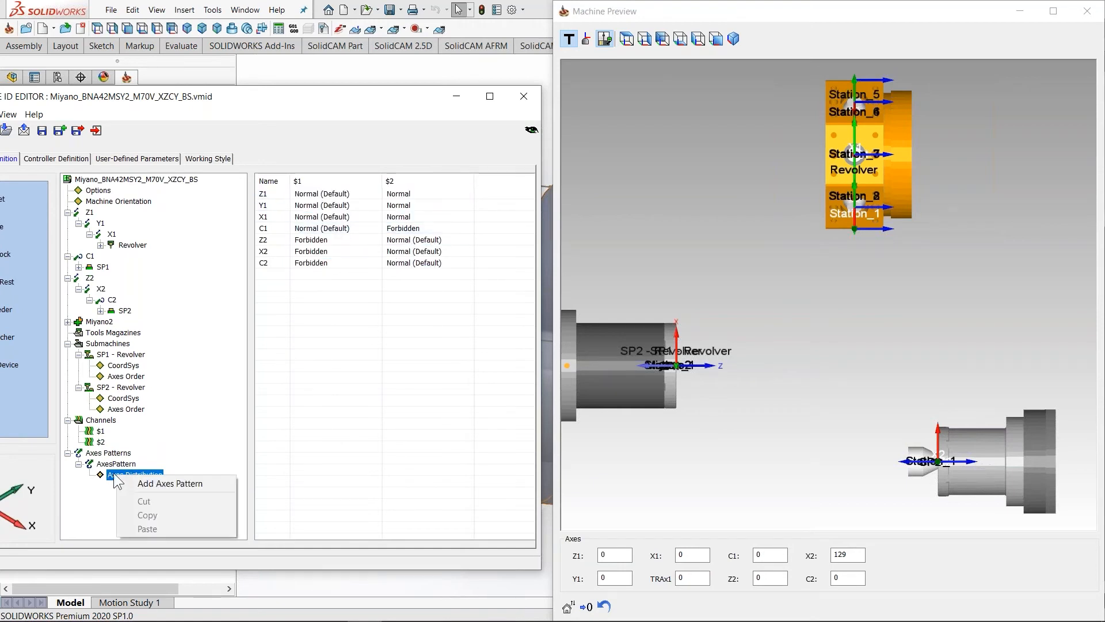
right_click(104, 464)
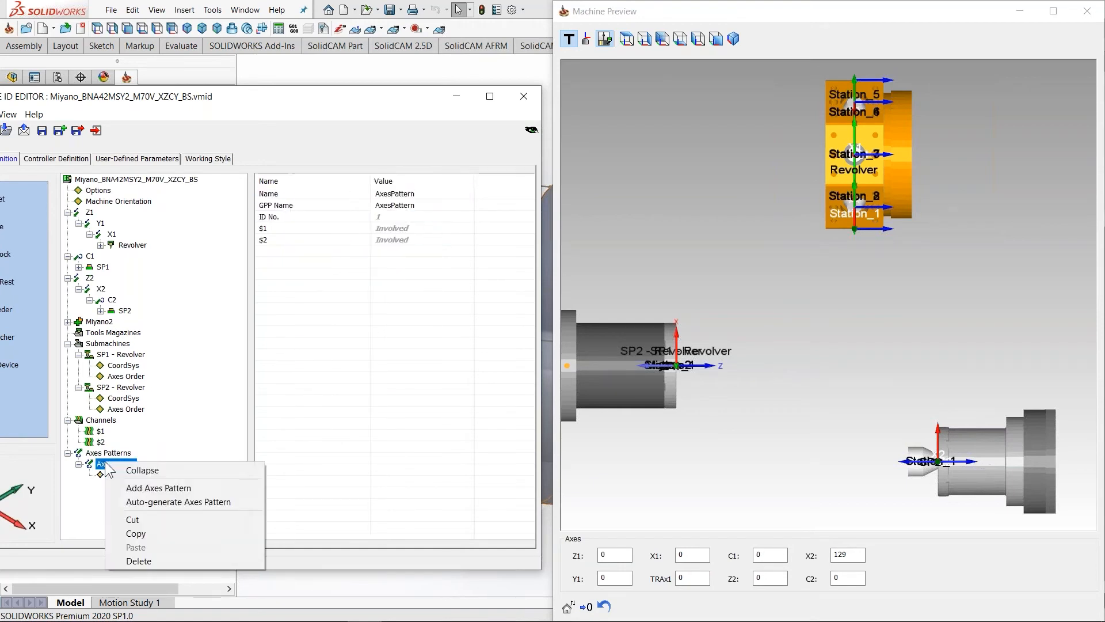
left_click(163, 499)
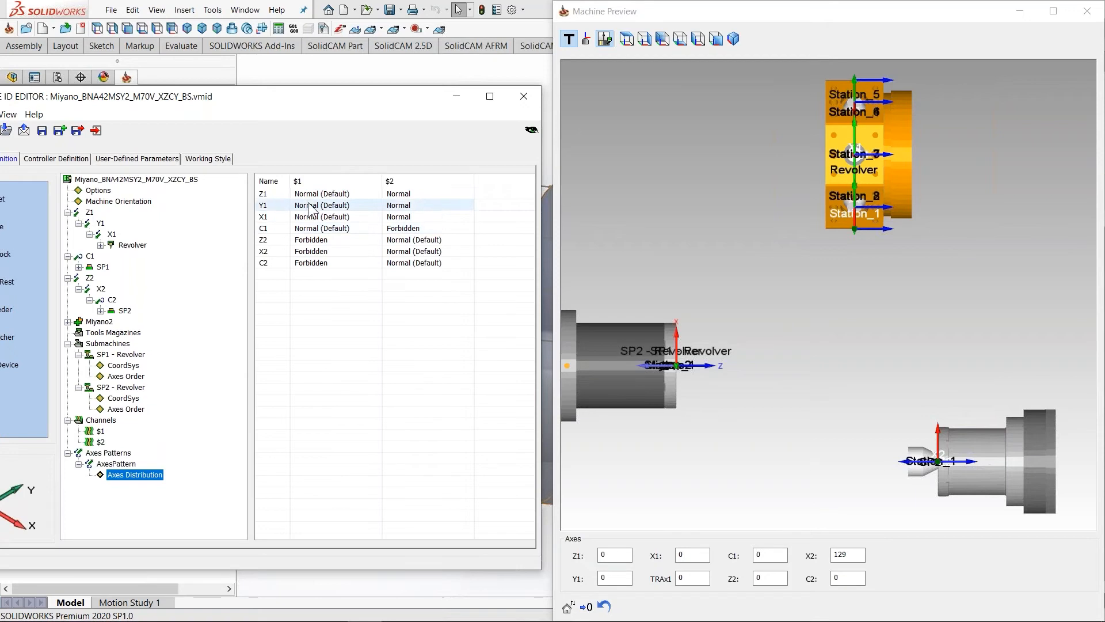
- Compare the normal and superimposition options offered for axis Z1 in channel $1 with those for axis Y1
left_click(324, 195)
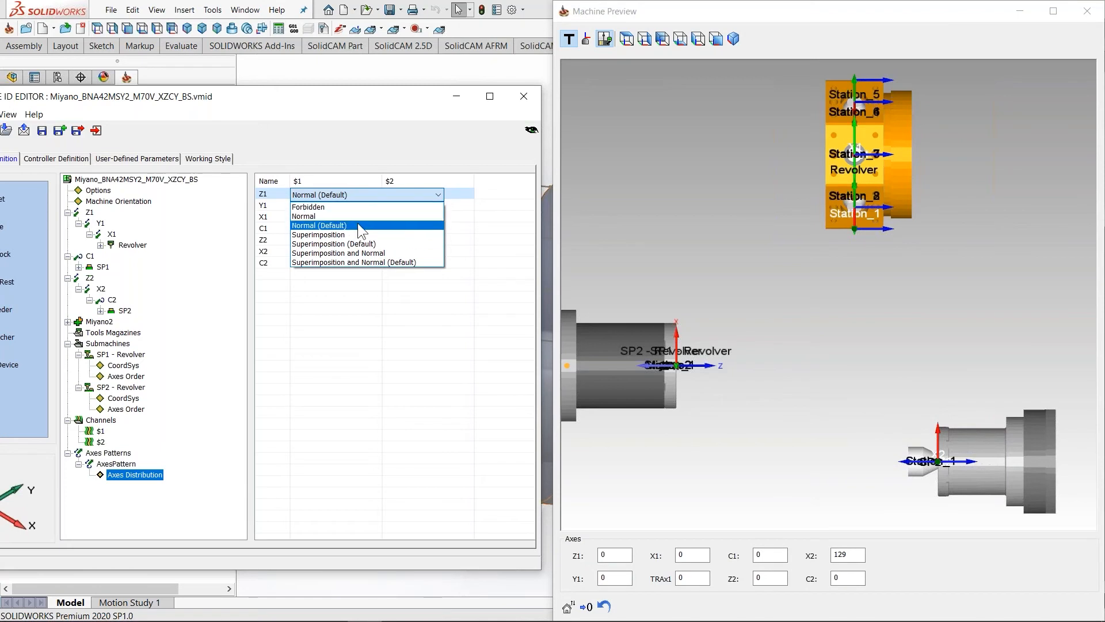
left_click(359, 280)
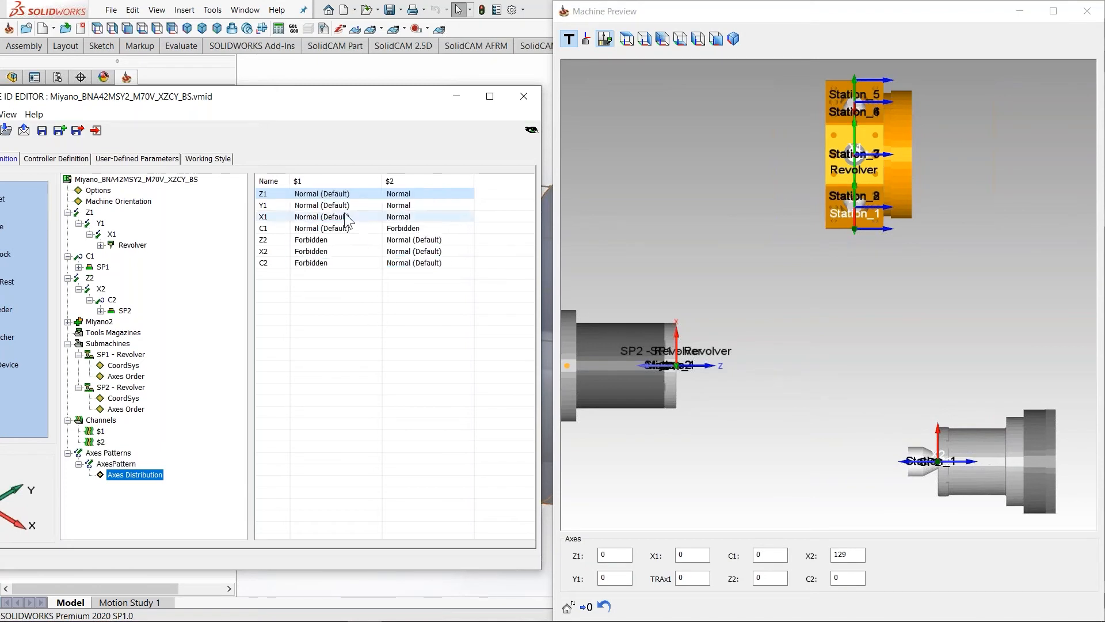
left_click(353, 206)
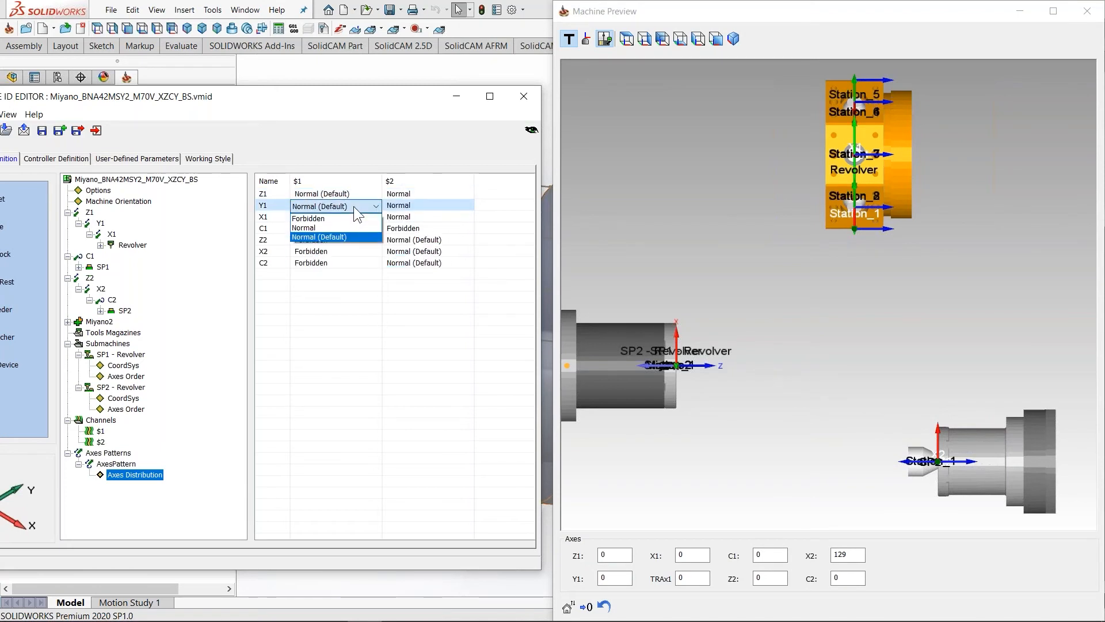
left_click(332, 236)
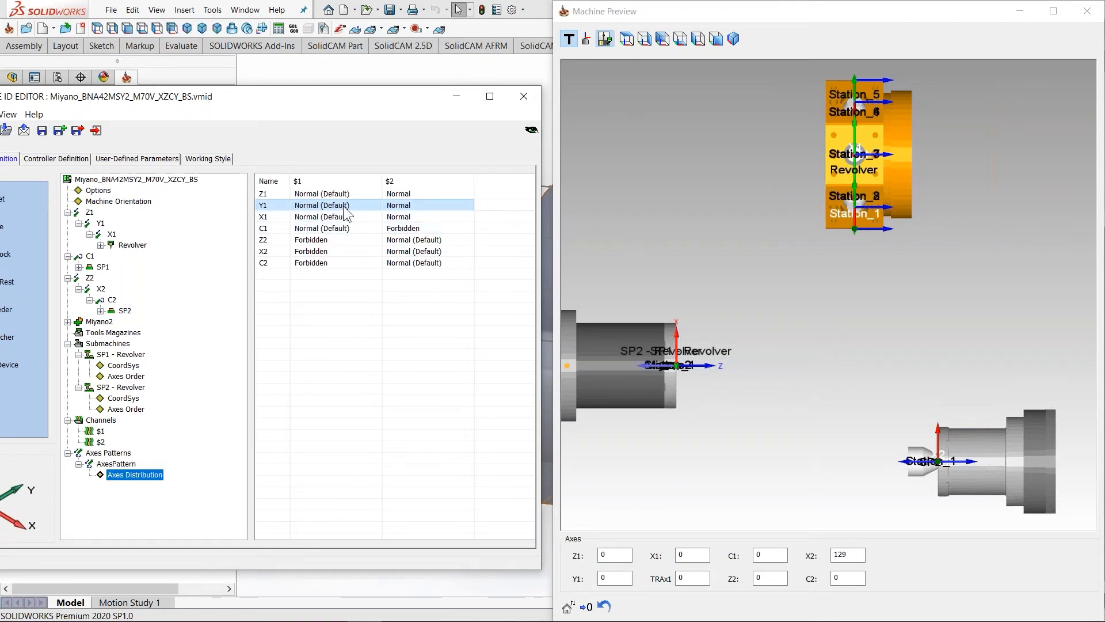
left_click(355, 196)
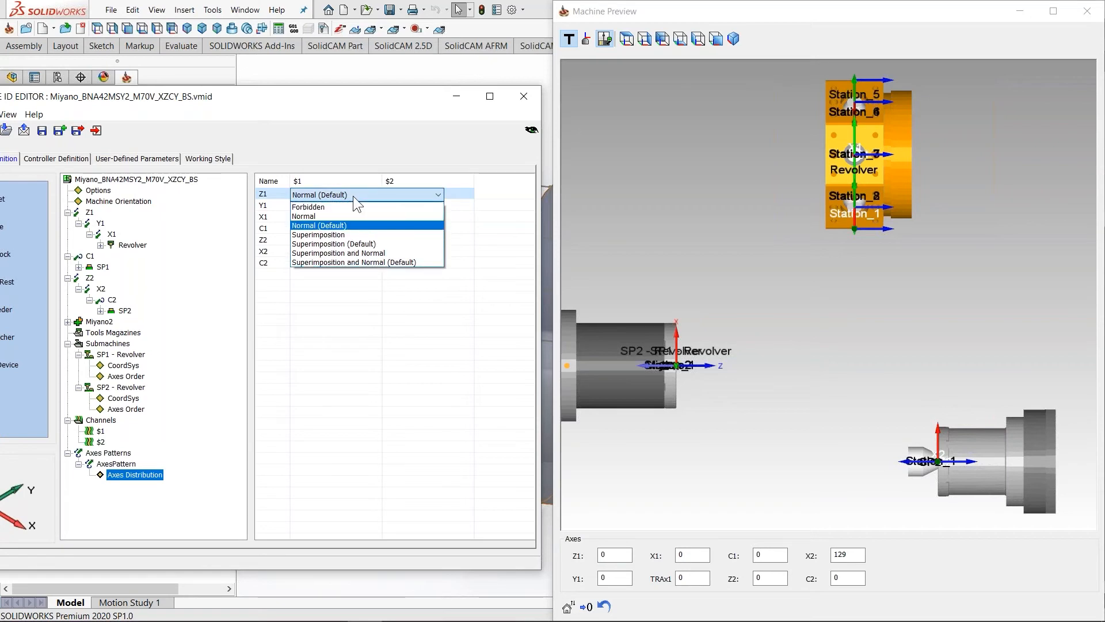
left_click(276, 198)
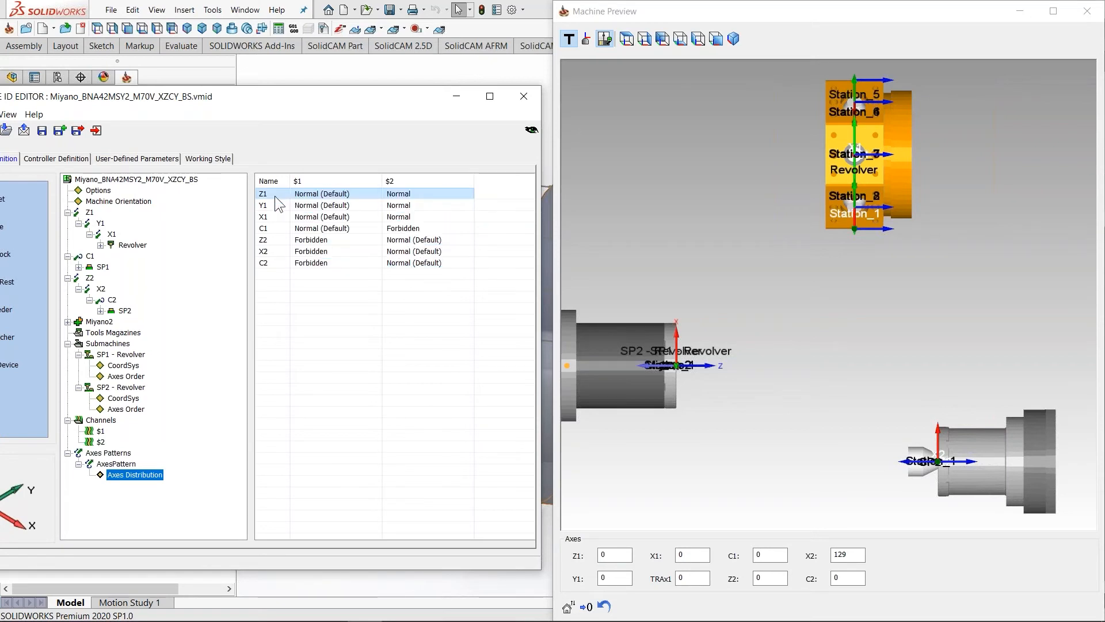
left_click(357, 193)
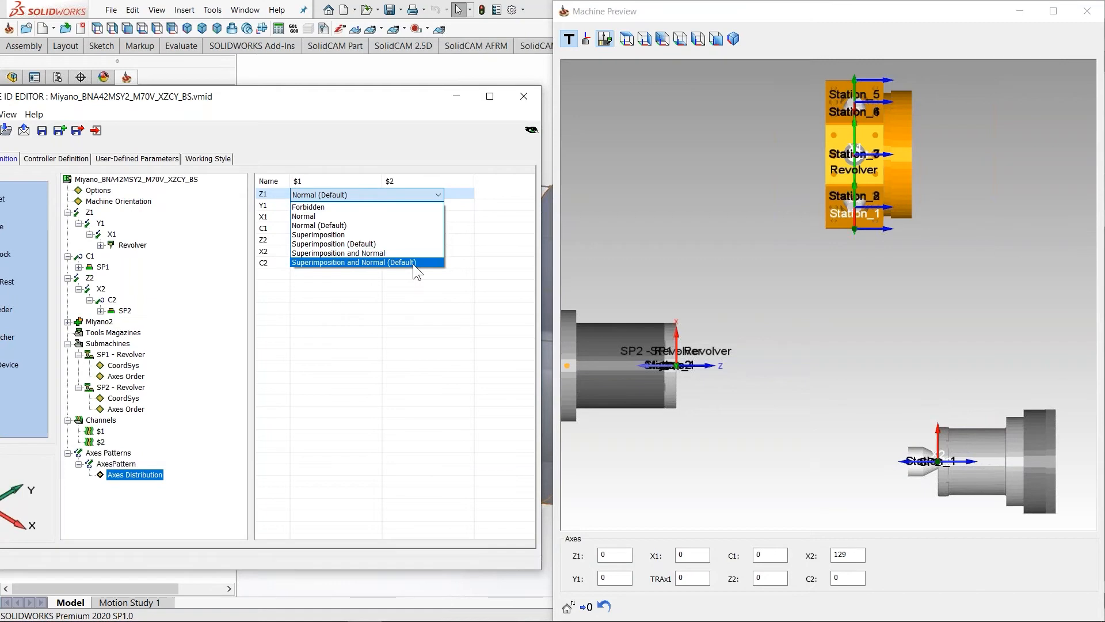
left_click(388, 280)
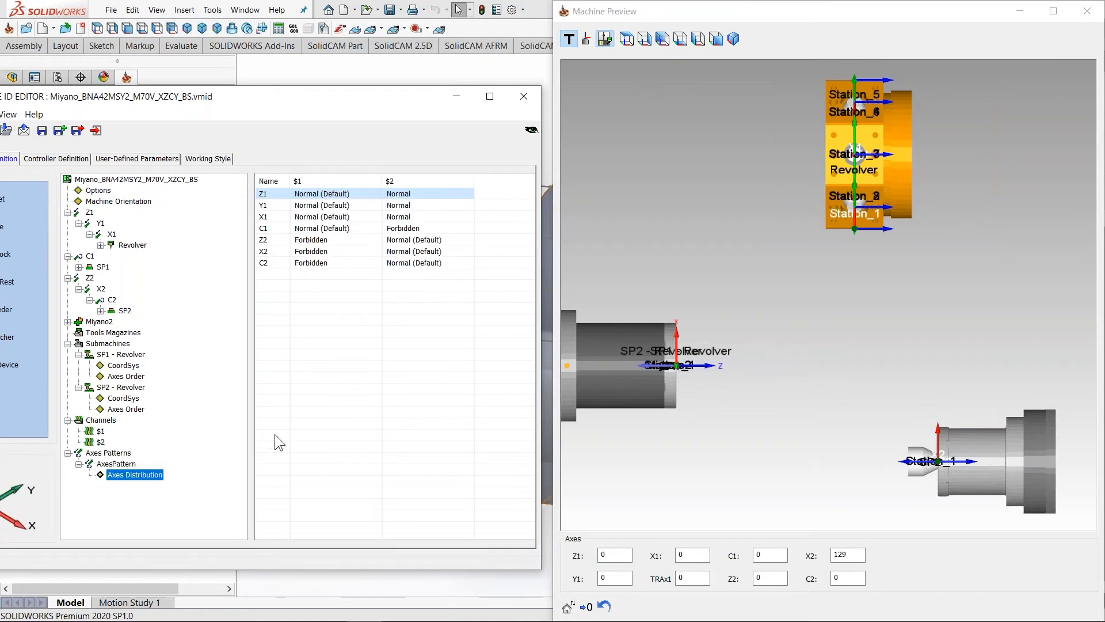
- Clear Z1's value in the SP2 - Revolver axes order and check the distribution options offered for Z1 in channel $1
left_click(126, 409)
left_click(350, 196)
left_click(352, 196)
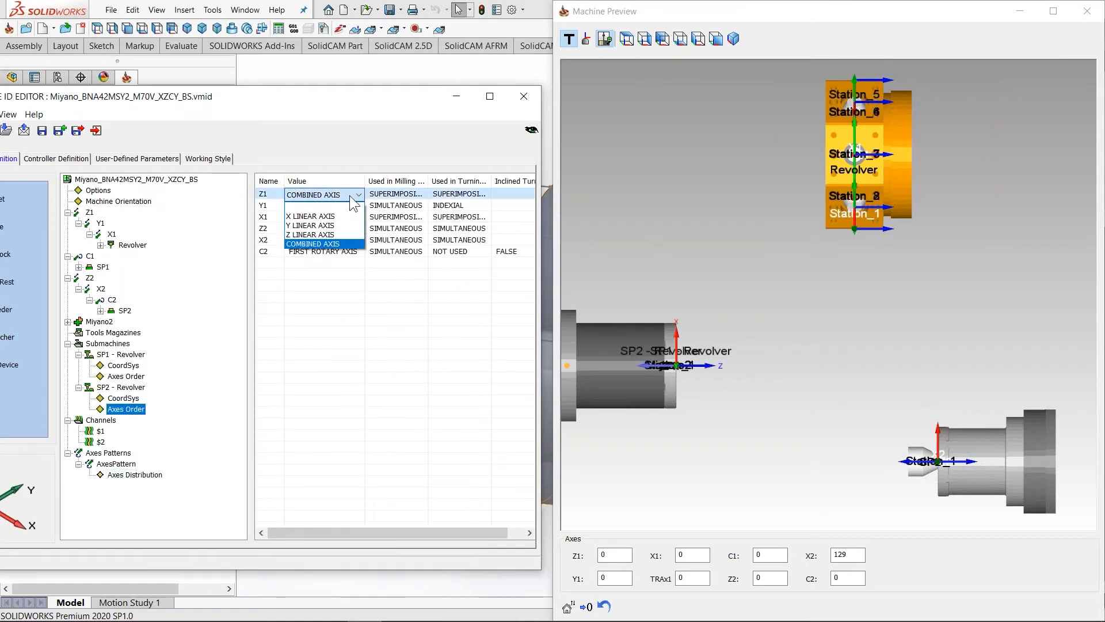
left_click(345, 206)
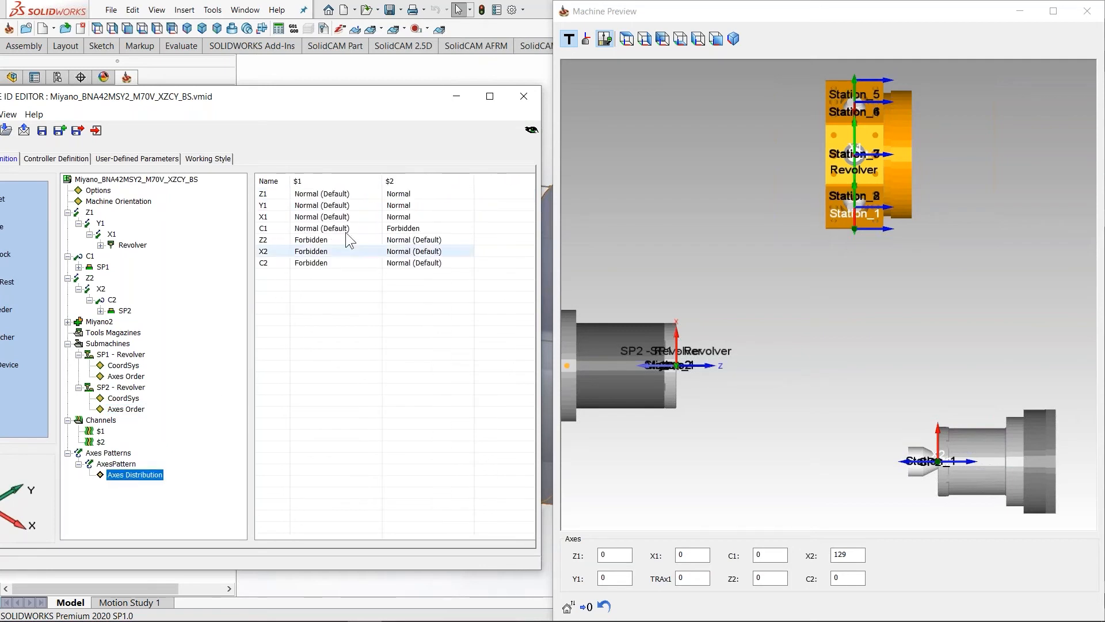
left_click(357, 195)
left_click(357, 195)
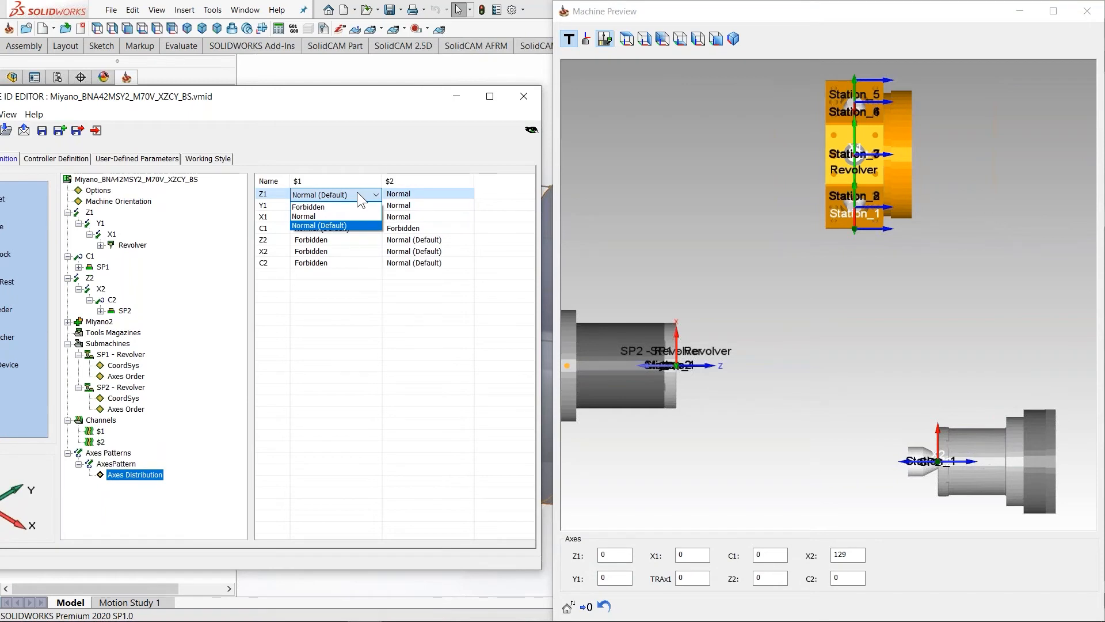
left_click(329, 444)
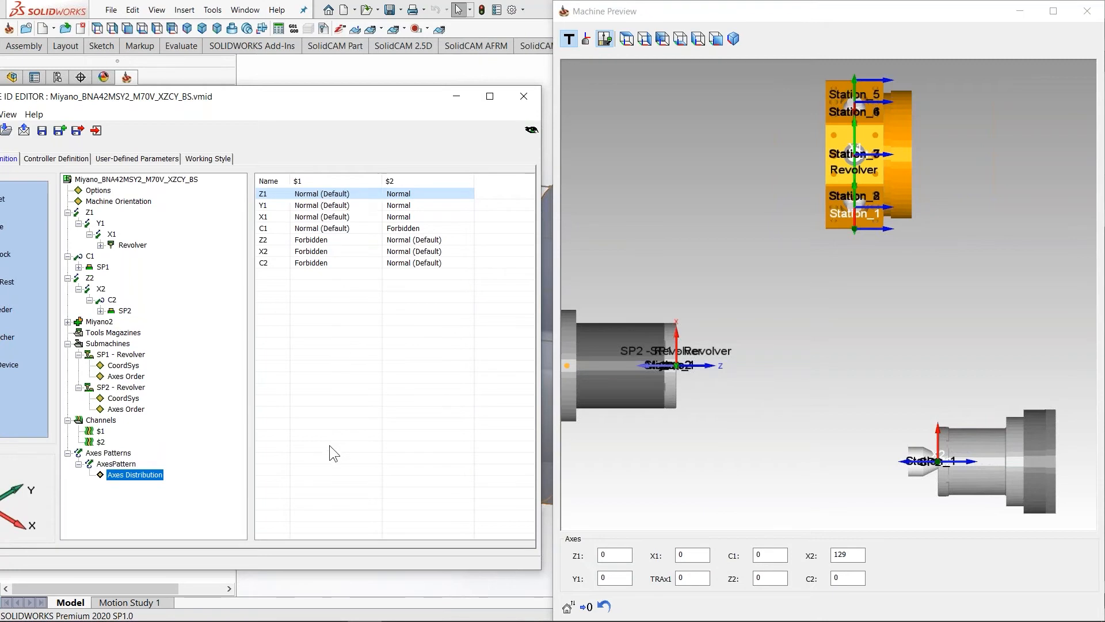
- Restore Z1 to COMBINED AXIS in the SP2 - Revolver axes order and recheck its channel $1 options, keeping Normal (Default)
left_click(125, 409)
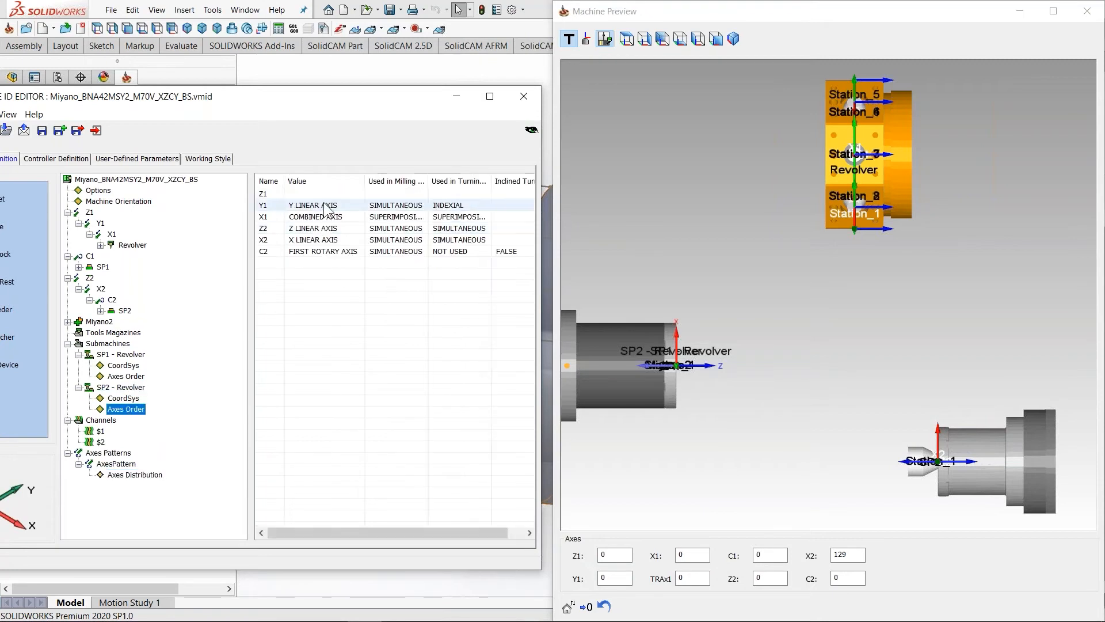
left_click(325, 194)
left_click(316, 243)
left_click(135, 475)
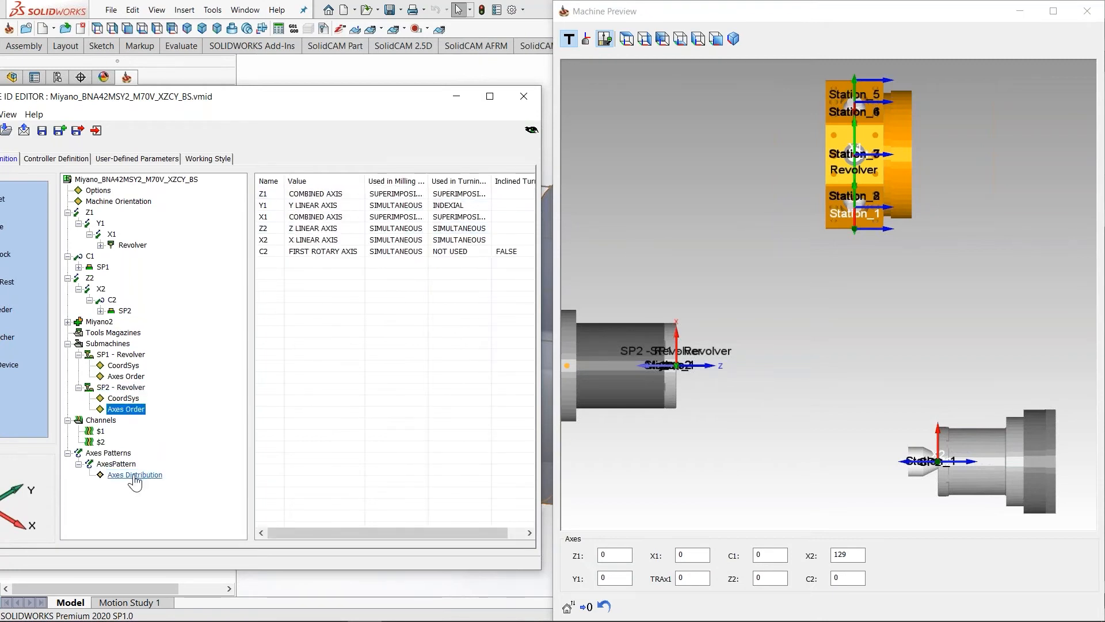
left_click(339, 196)
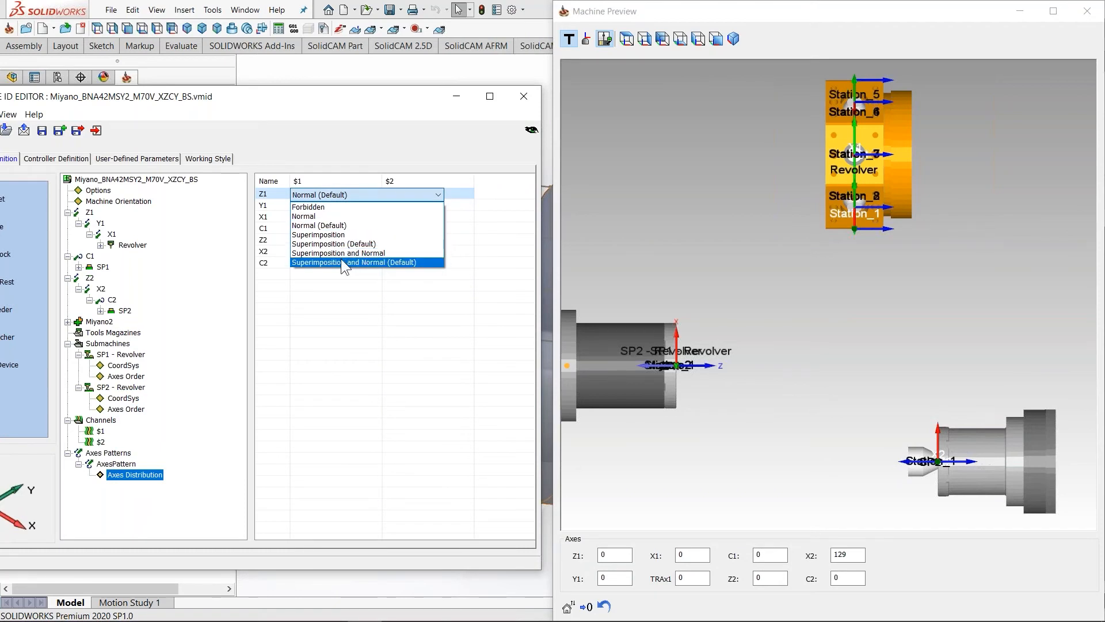
left_click(354, 410)
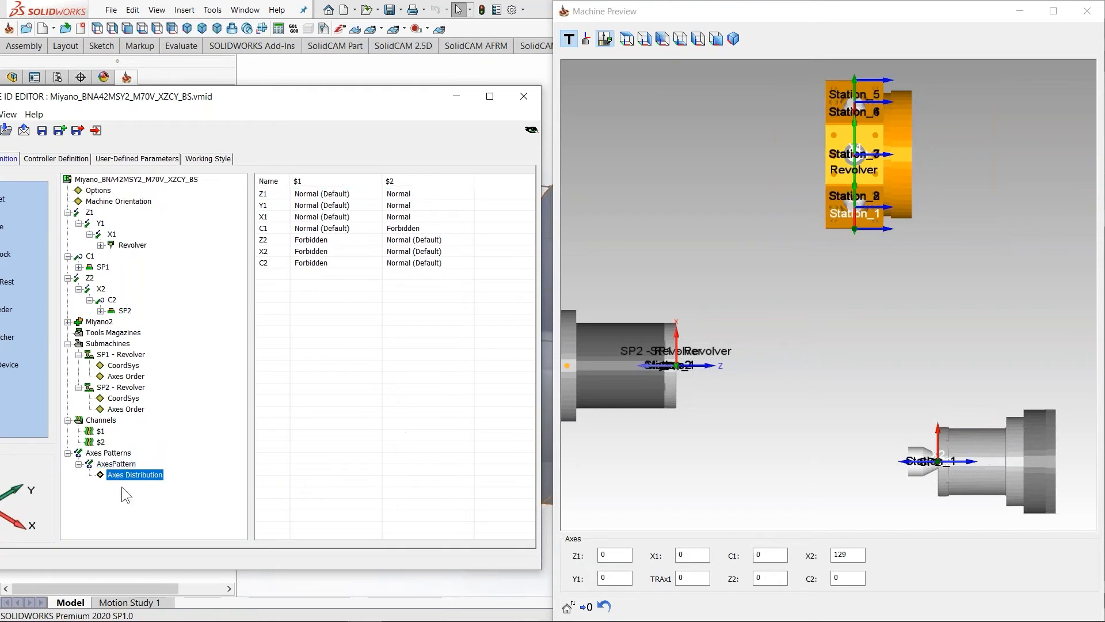
- Rename the axes pattern AxesPattern as X1Y1Z1 | X2Z2
left_click(130, 466)
left_click(132, 475)
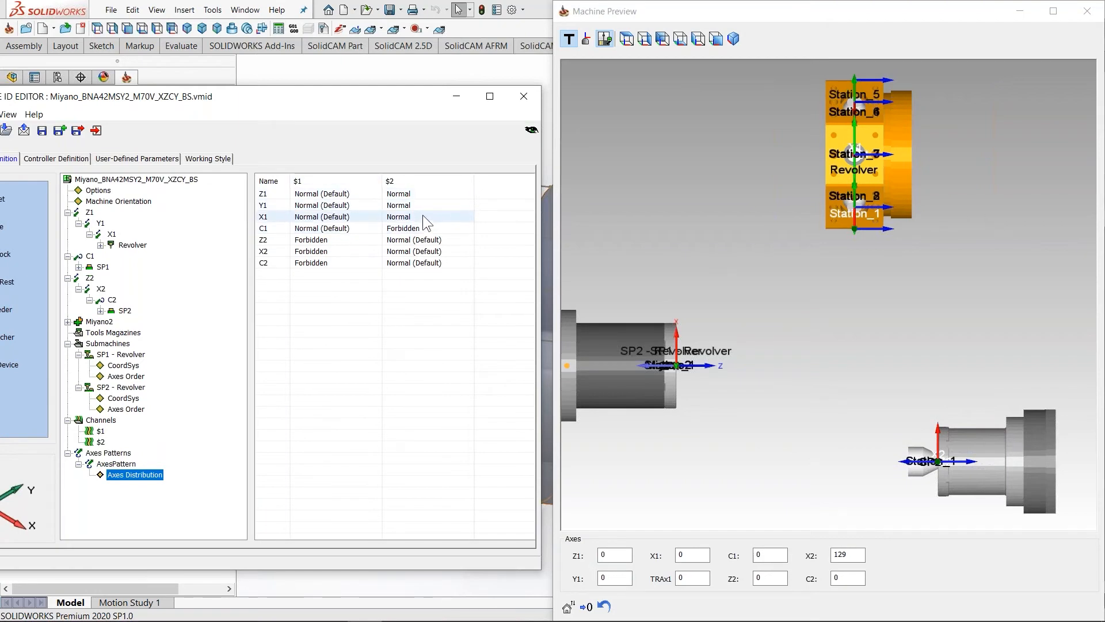
left_click(566, 279)
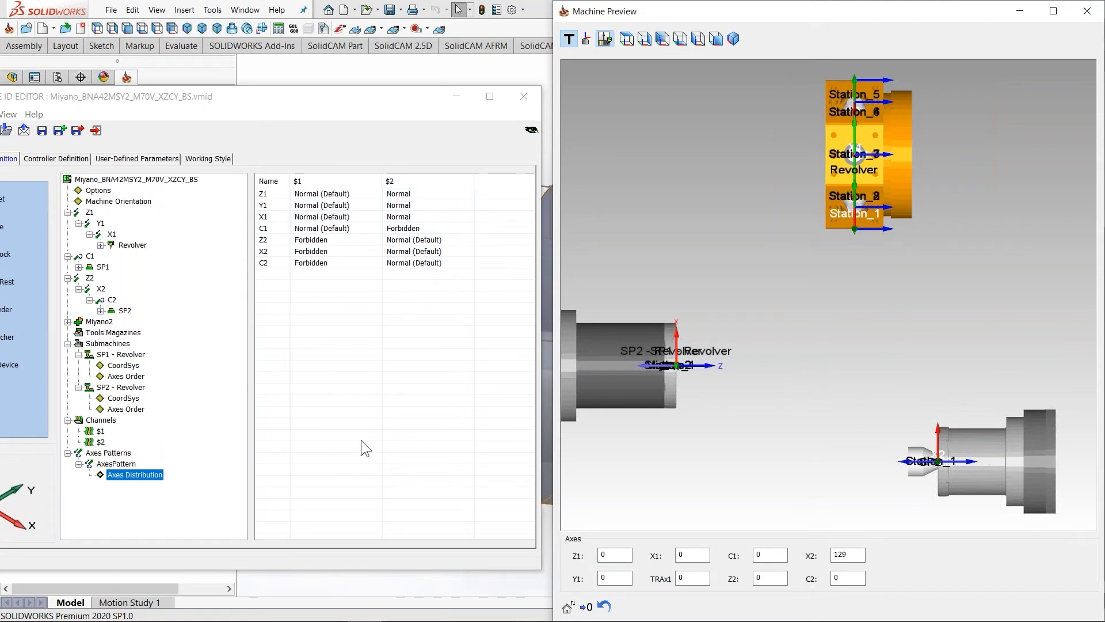
left_click(117, 464)
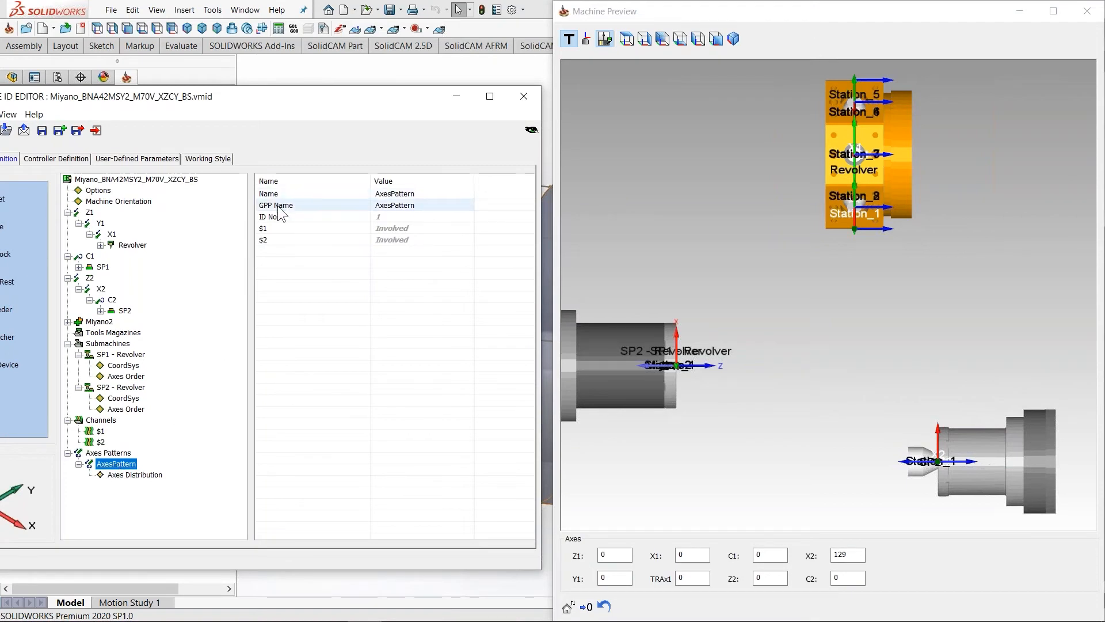
left_click(421, 193)
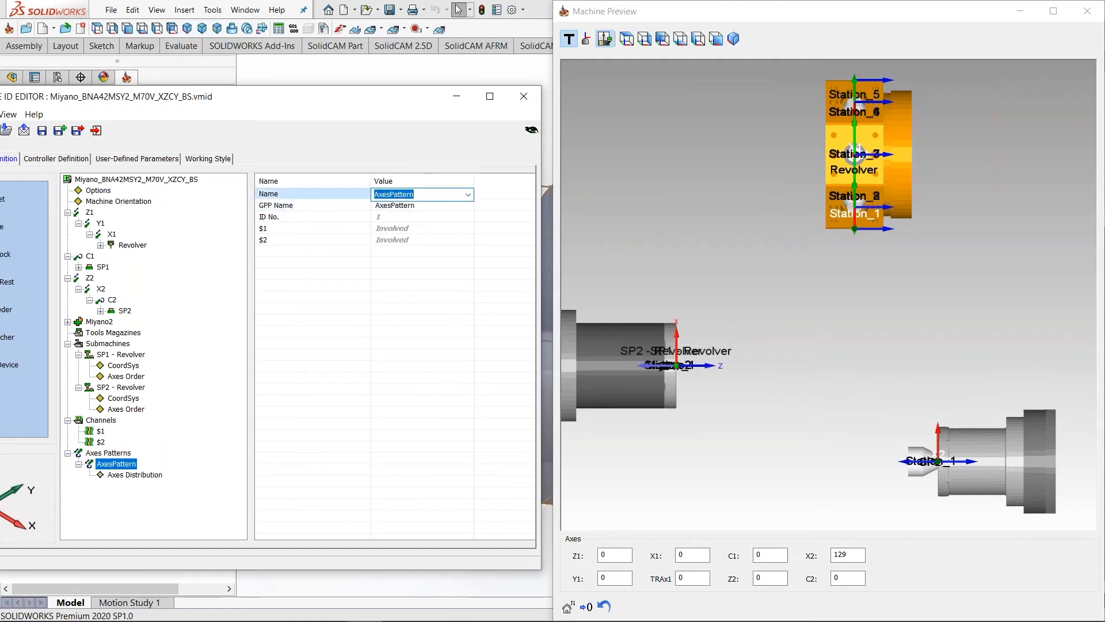
type("X1Y1Z1 | X2Z2")
key("Return")
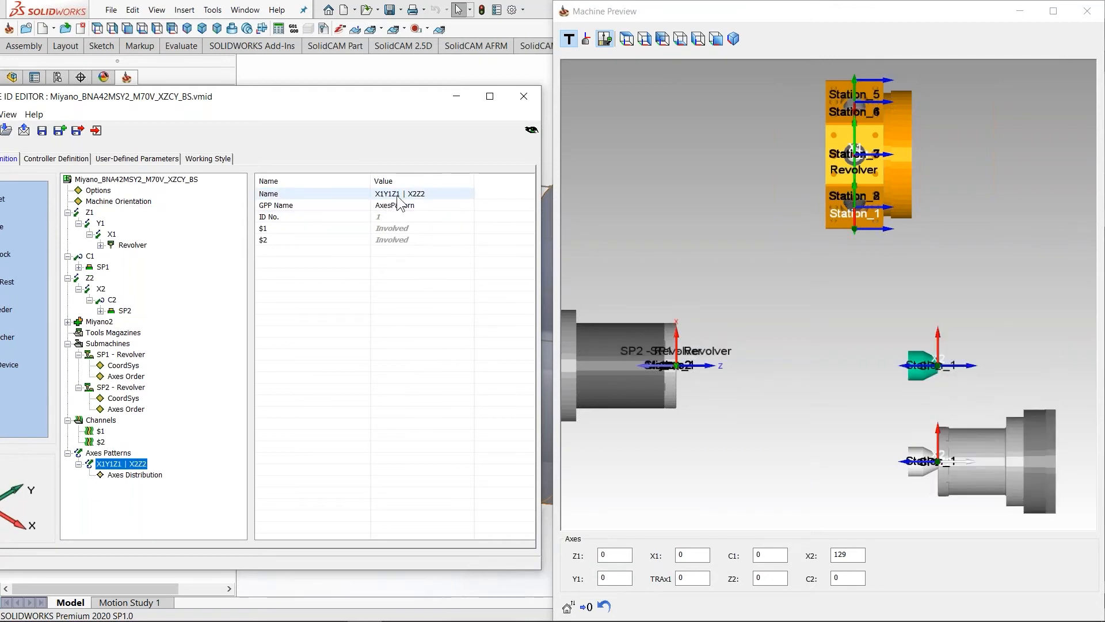
- Set the GPP Name of the X1Y1Z1 | X2Z2 axes pattern to Default
left_click(430, 204)
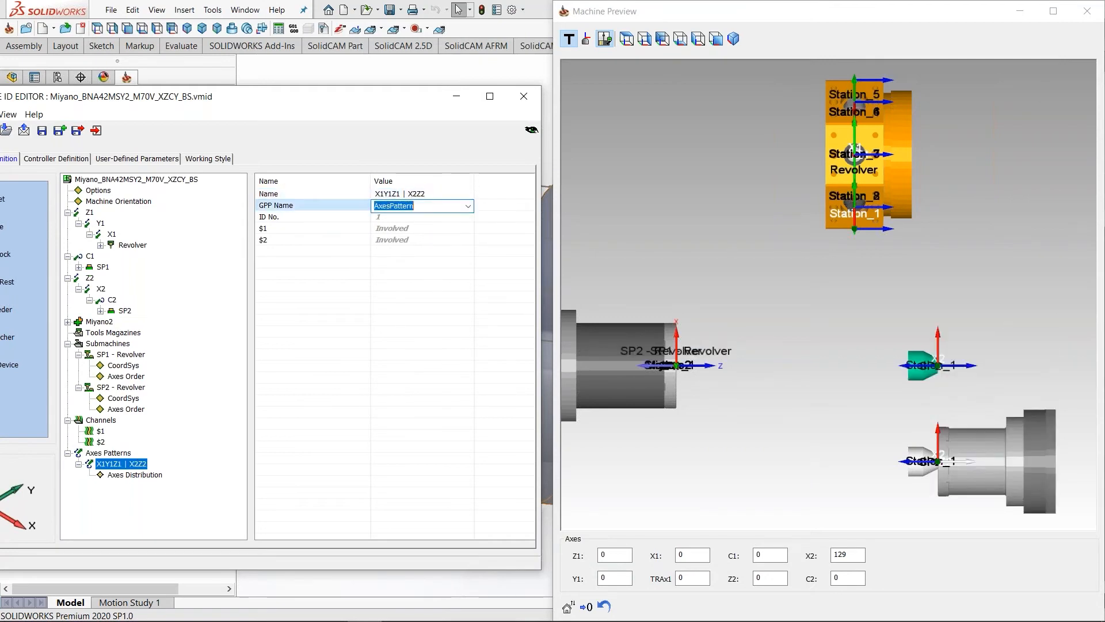
type("De")
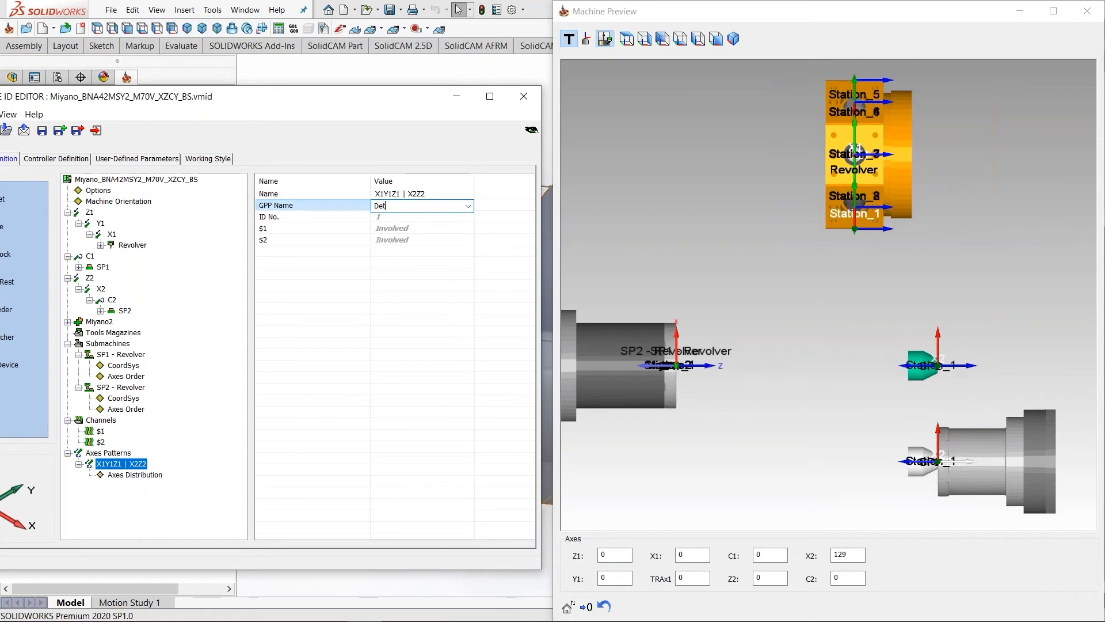
type("fault")
key("Return")
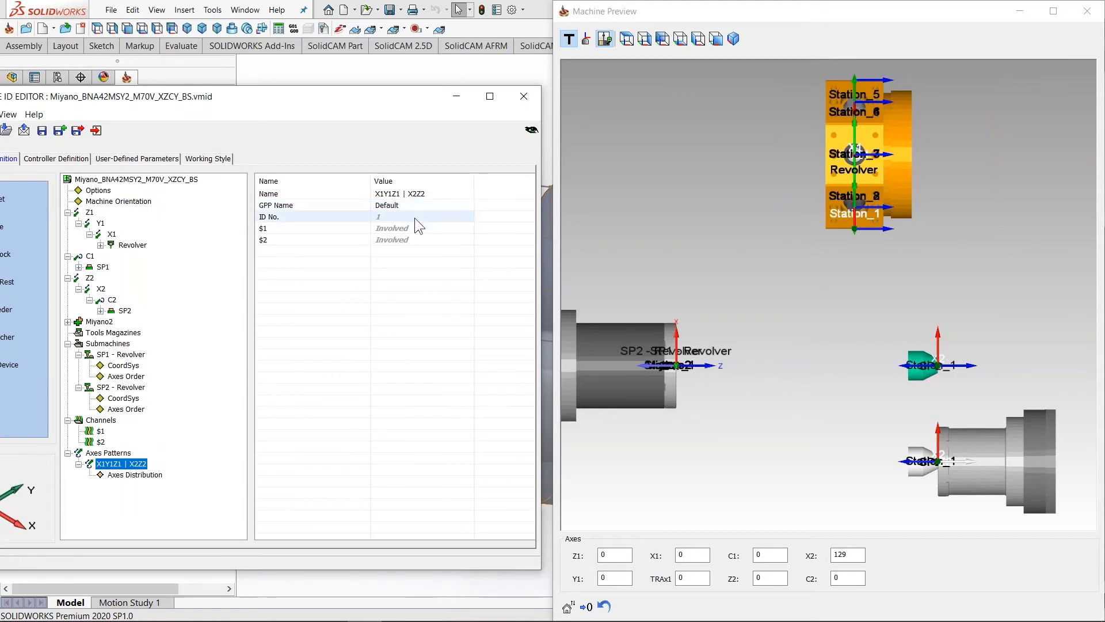
- Open the SolidCAM GPPTool Help at the Get Function Commands topic under GPPTool commands
left_click(280, 11)
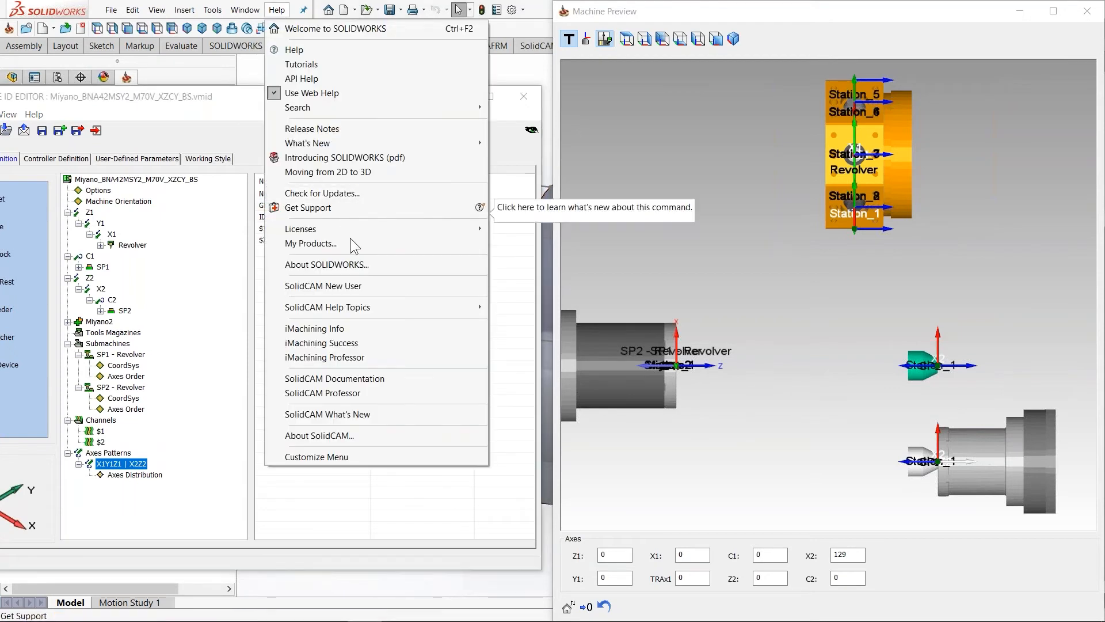
mouse_move(368, 308)
left_click(550, 337)
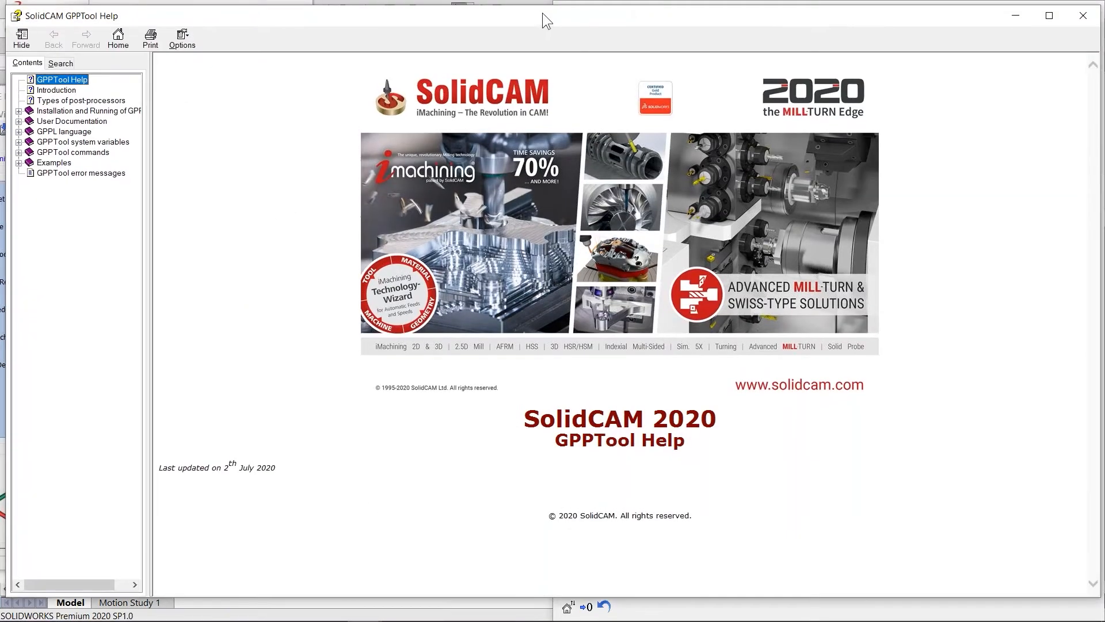
left_click(18, 153)
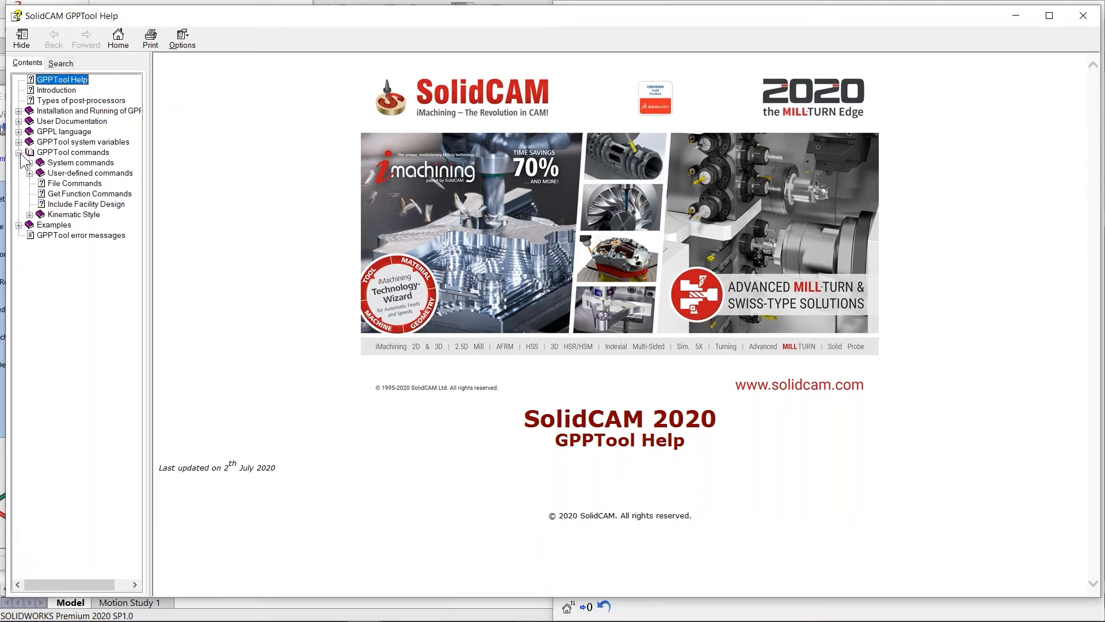
left_click(69, 194)
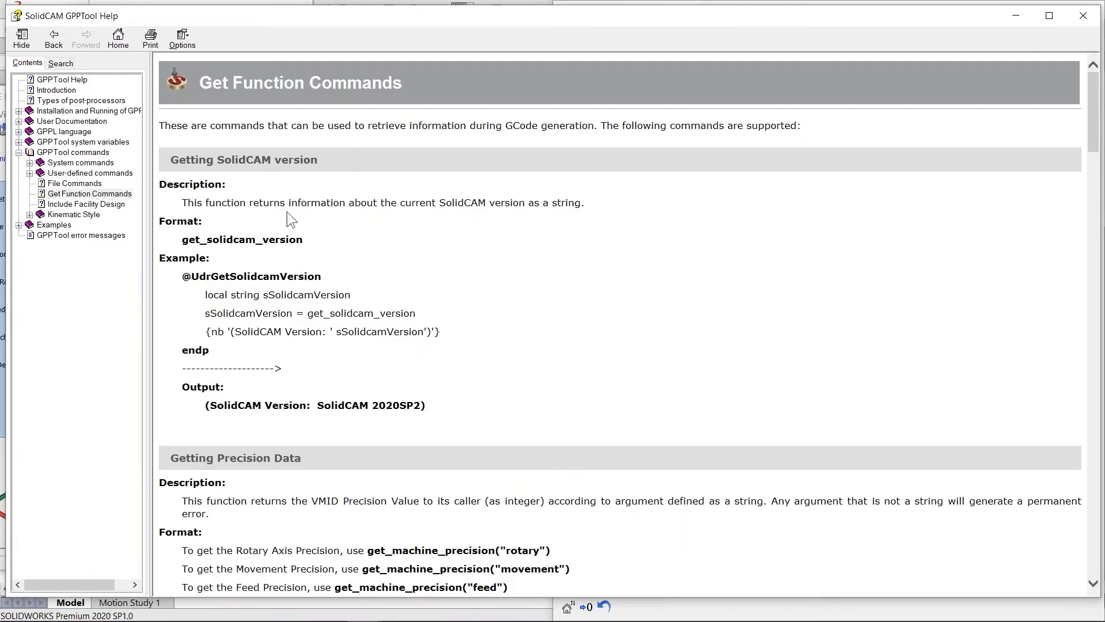
- Search the help topic for "axes" and read the format of the get_axes_pattern_name command
key("ctrl+f")
type("axes")
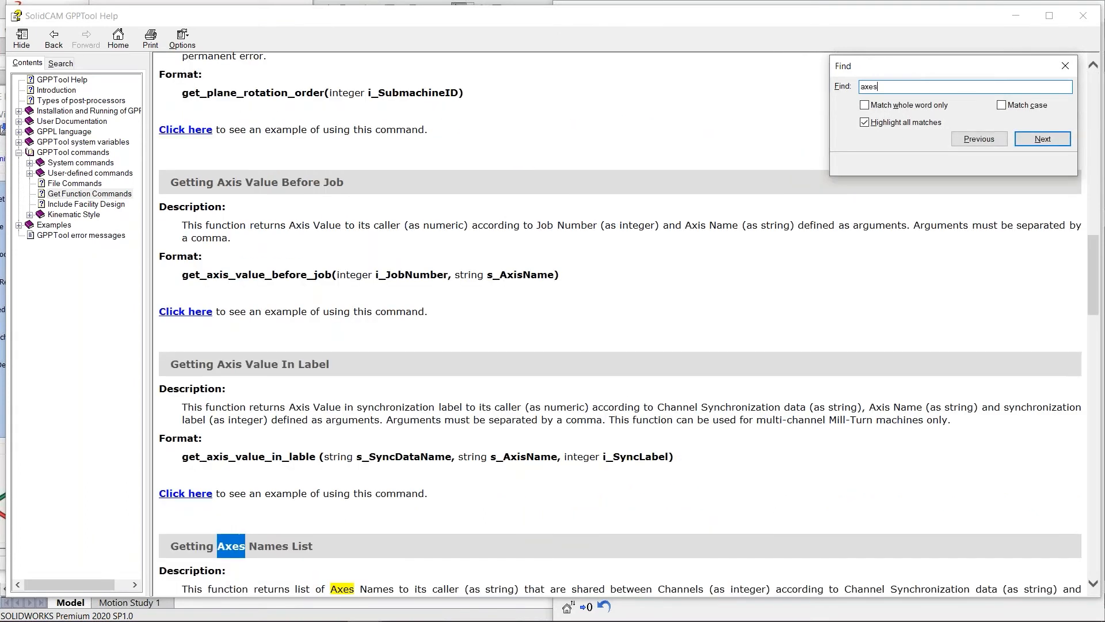
left_click(1037, 140)
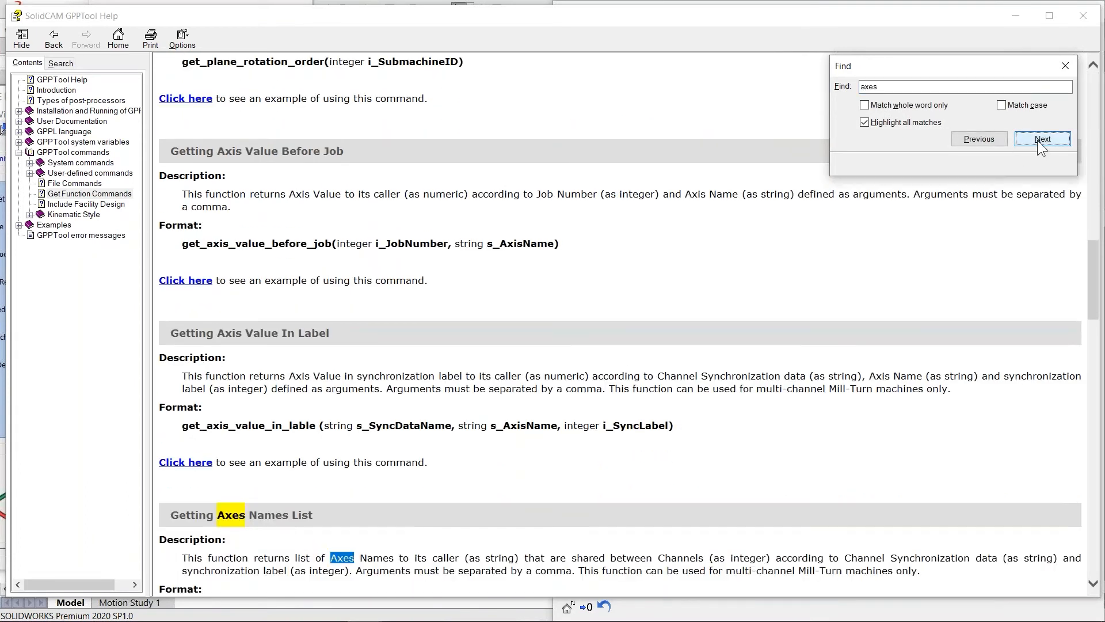
left_click(1038, 140)
left_click(1037, 140)
scroll(380, 454, "down", 2)
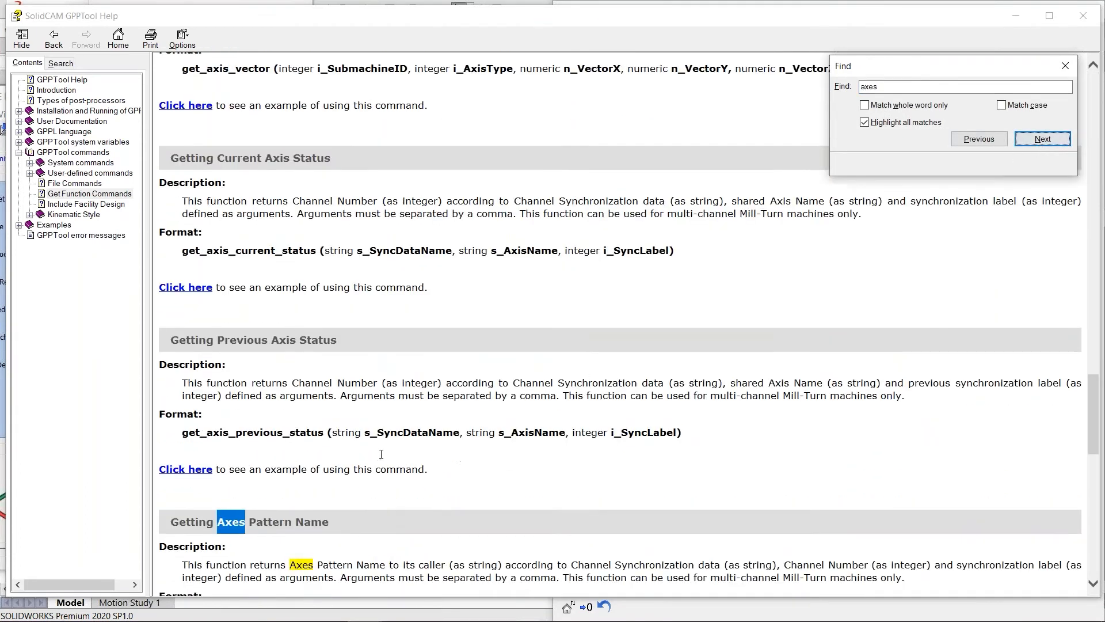
left_click_drag(251, 384, 323, 386)
left_click(318, 472)
scroll(265, 404, "down", 1)
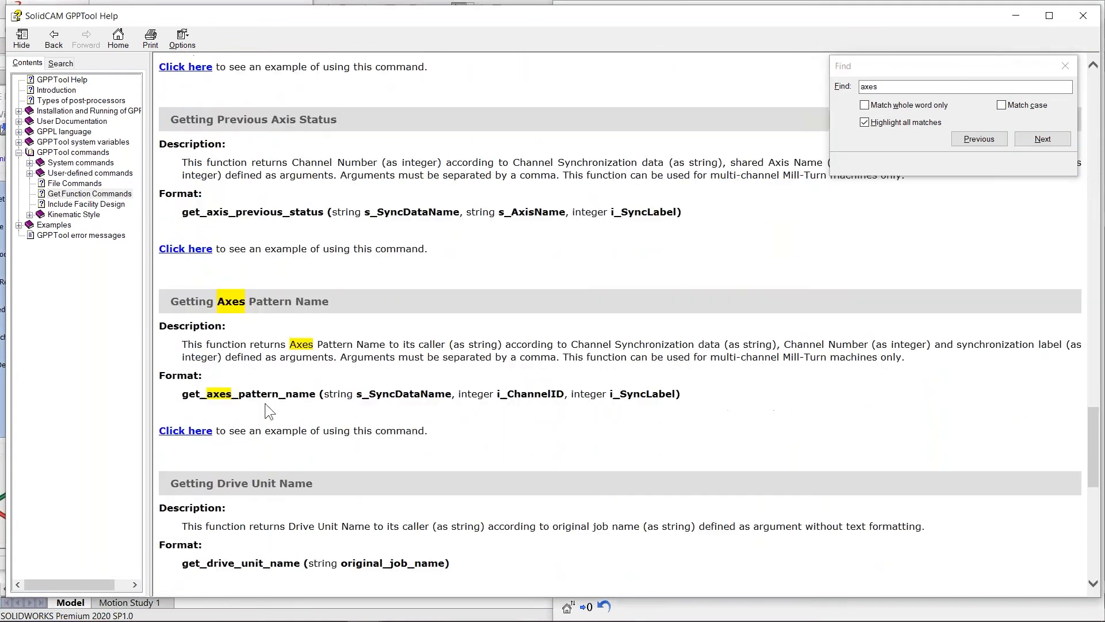
left_click_drag(233, 393, 358, 394)
left_click(370, 395)
left_click(1014, 17)
- Keep the axes pattern's GPP Name, save the Miyano_BNA42MSY2_M70V_XZCY_BS machine ID file and exit the editor
left_click(396, 206)
left_click(421, 365)
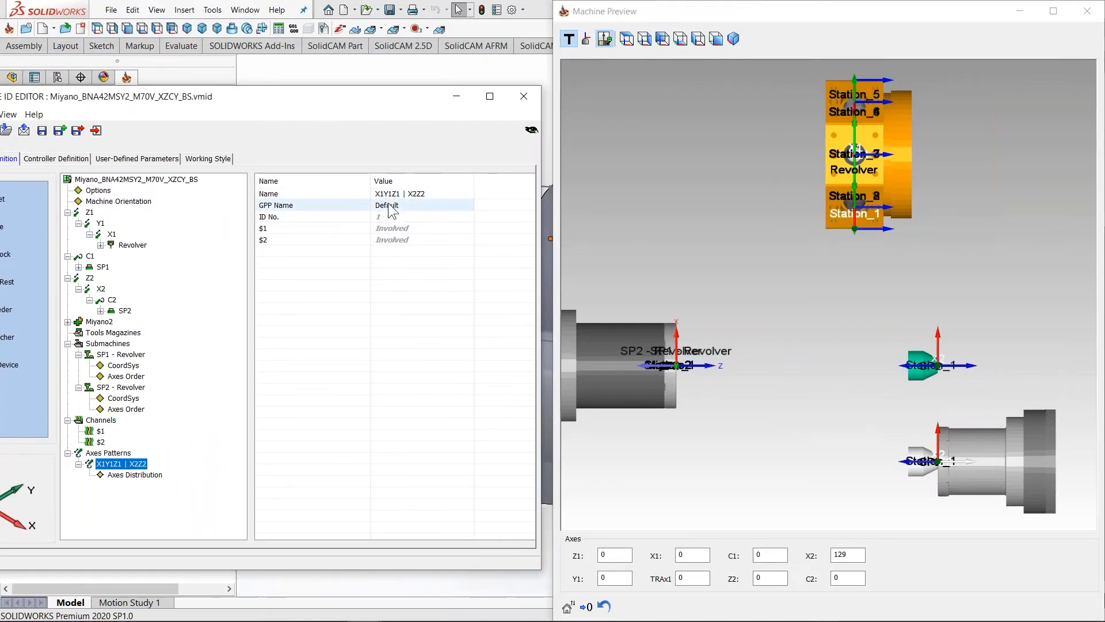
left_click(78, 464)
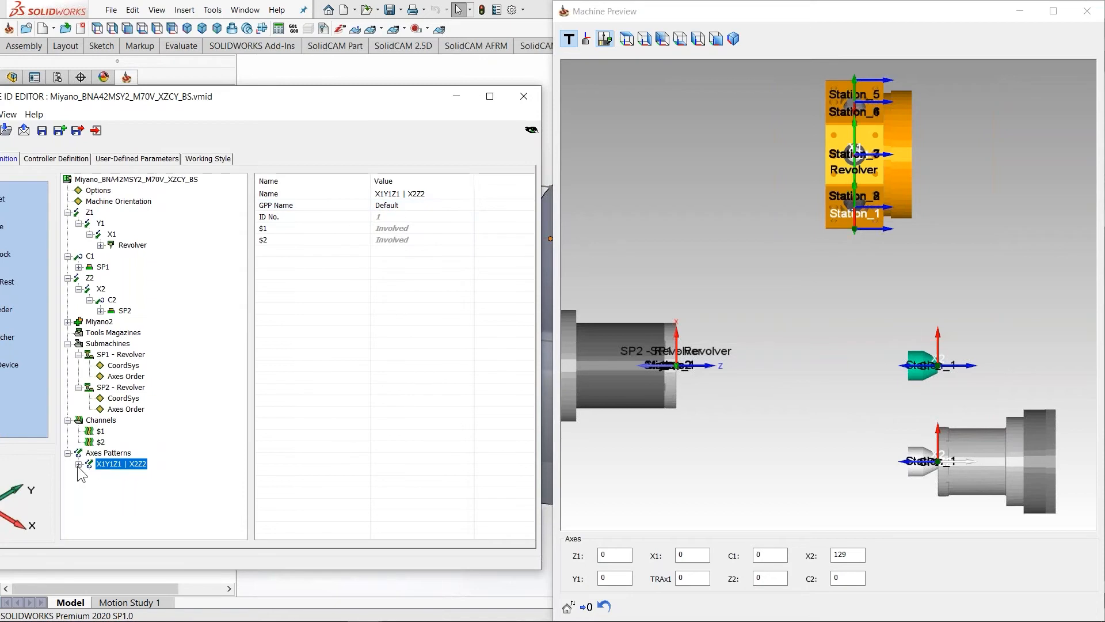
left_click_drag(299, 98, 389, 81)
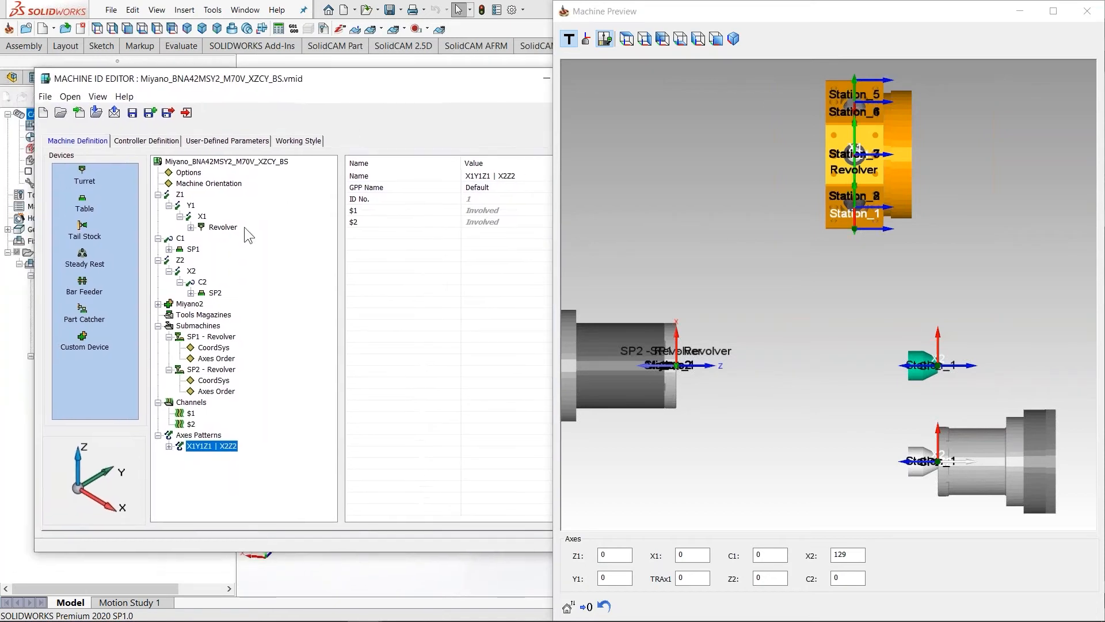
left_click(132, 113)
left_click(167, 112)
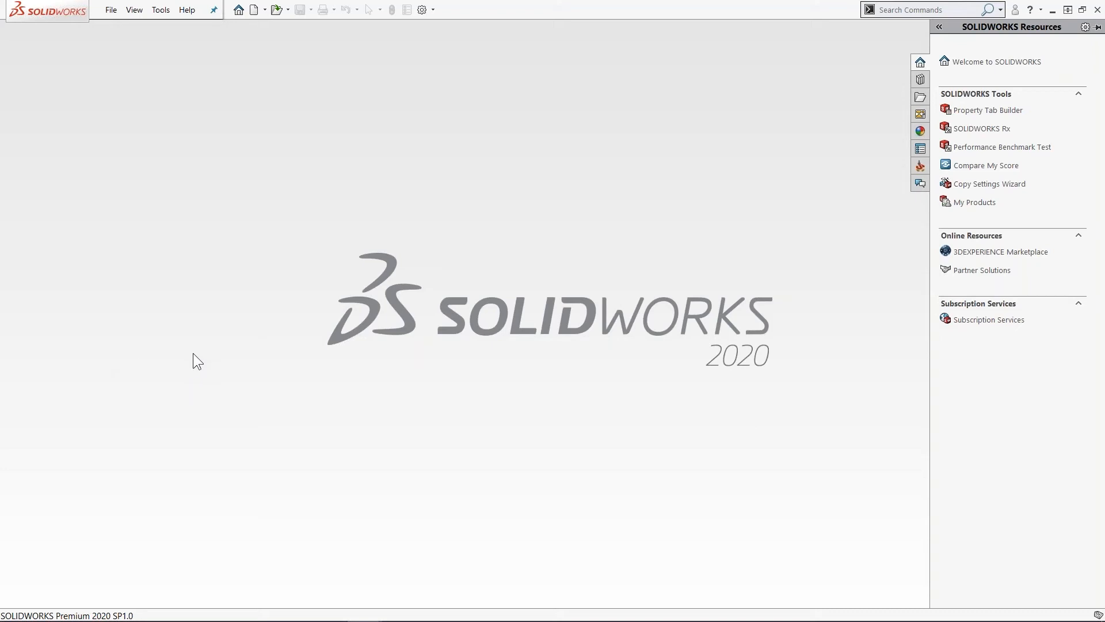
- Open the recent CAM-Part TEST PART - SUPERIMPOSITION.prz from the PP&MS folder without locating the original model, and check its machine definition
left_click(161, 10)
mouse_move(187, 57)
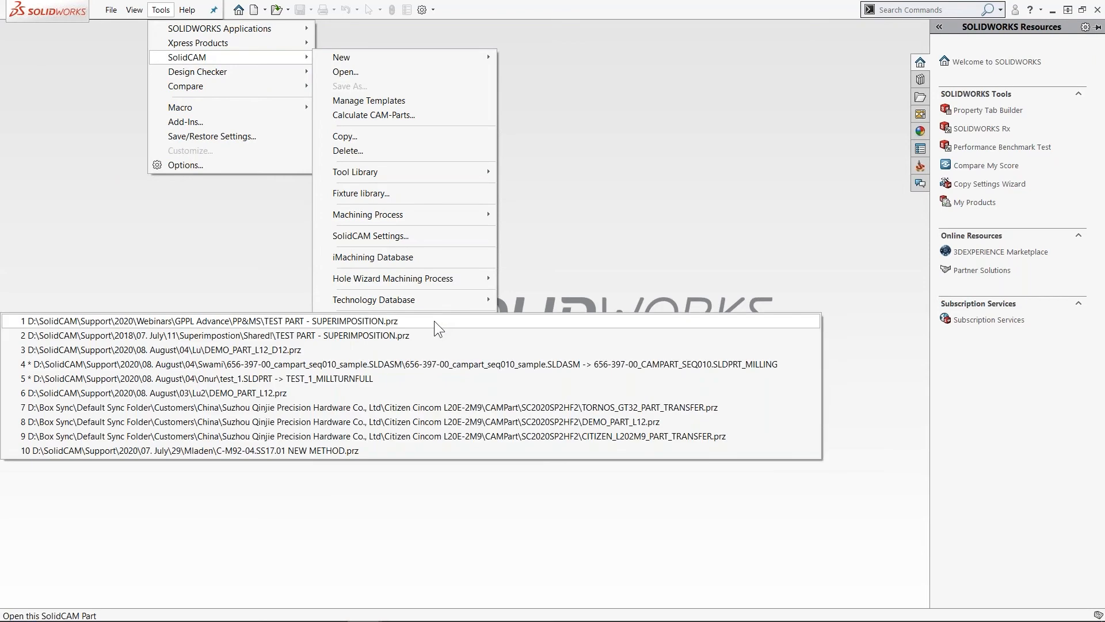
left_click(435, 321)
left_click(522, 349)
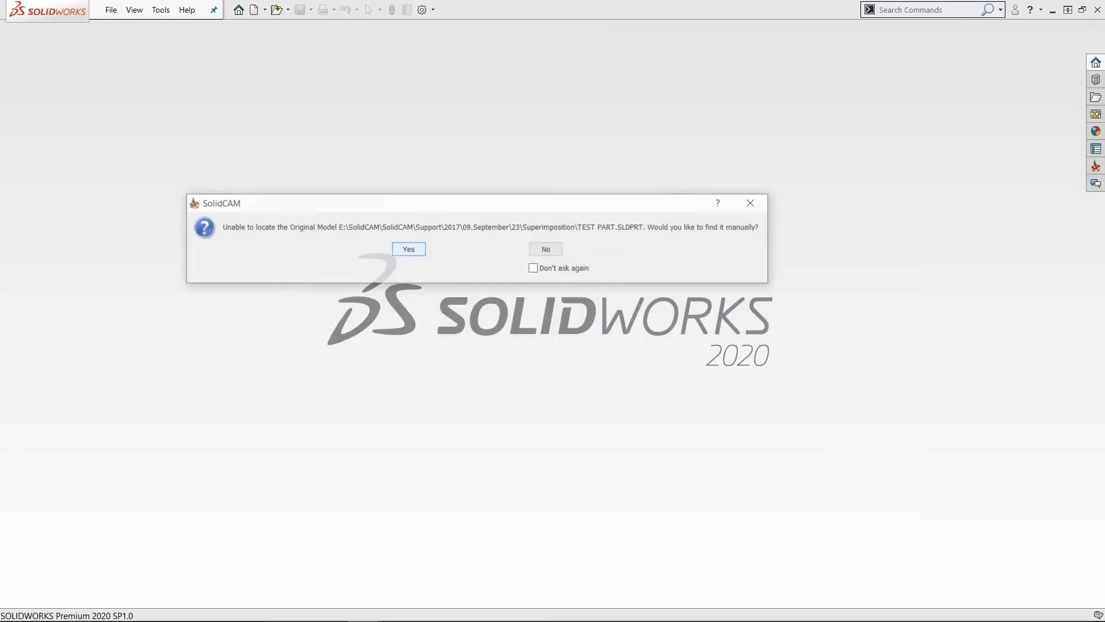
left_click(537, 249)
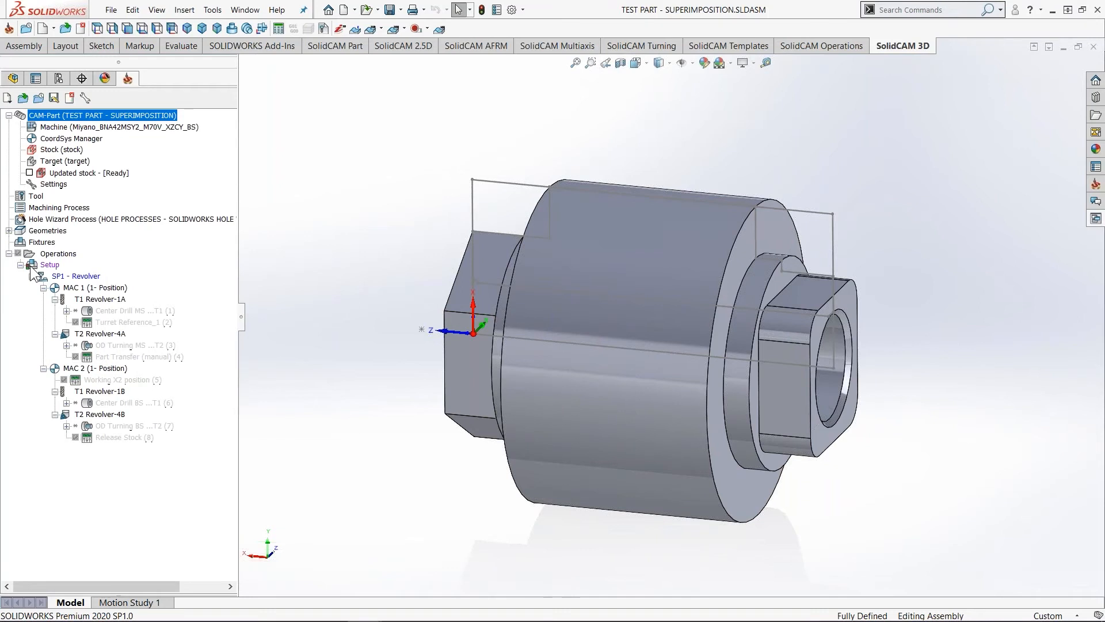
double_click(99, 127)
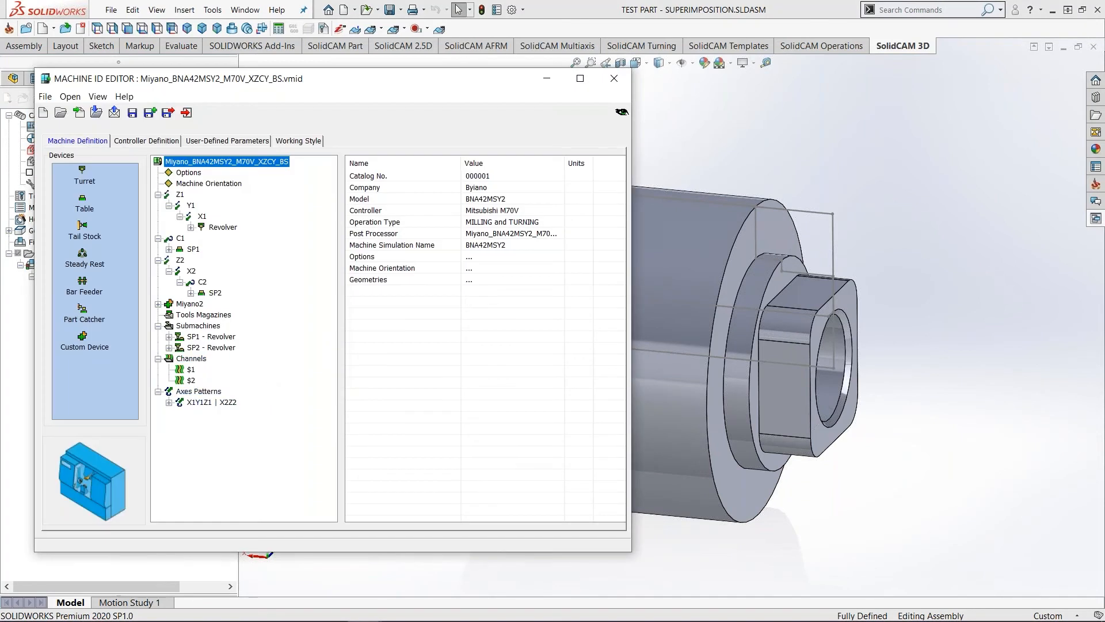
left_click(171, 112)
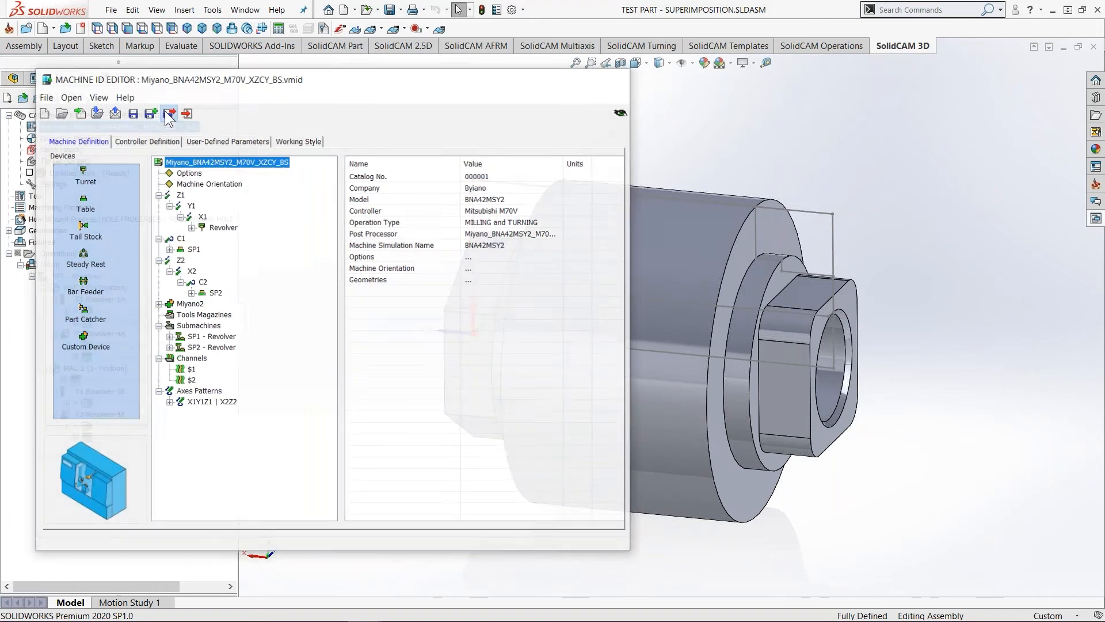
- Unsuppress all operations from Center Drill MS through Release Stock
left_click(131, 309)
left_click(126, 437, "shift")
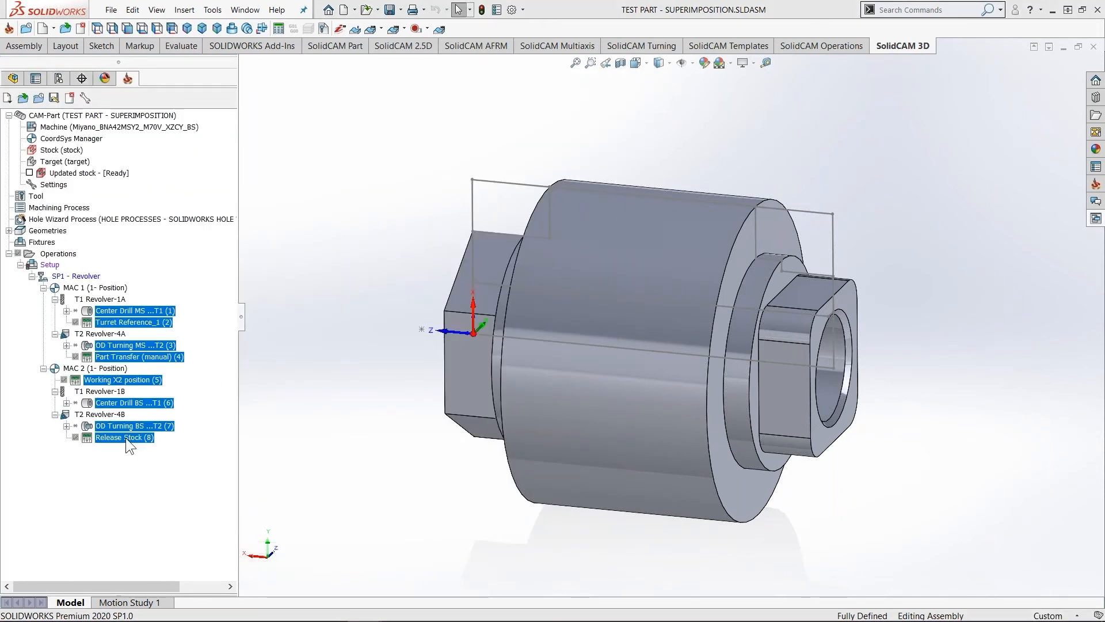
right_click(144, 357)
mouse_move(190, 615)
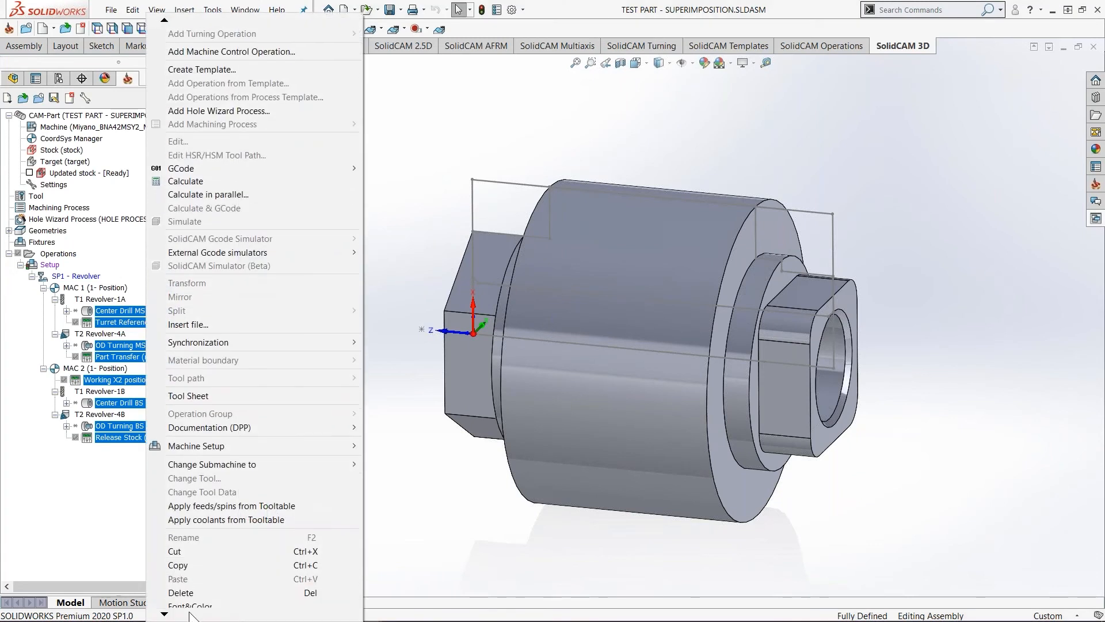
left_click(192, 572)
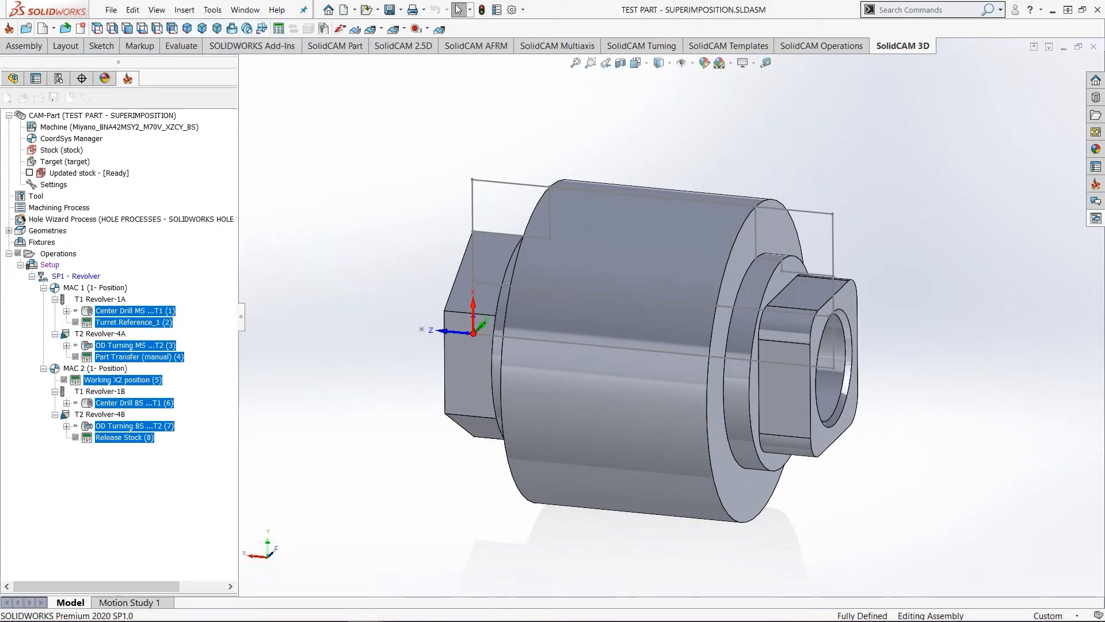
- Change the submachine of the operations from Center Drill MS through OD Turning MS to SP1 - Revolver
left_click(134, 311)
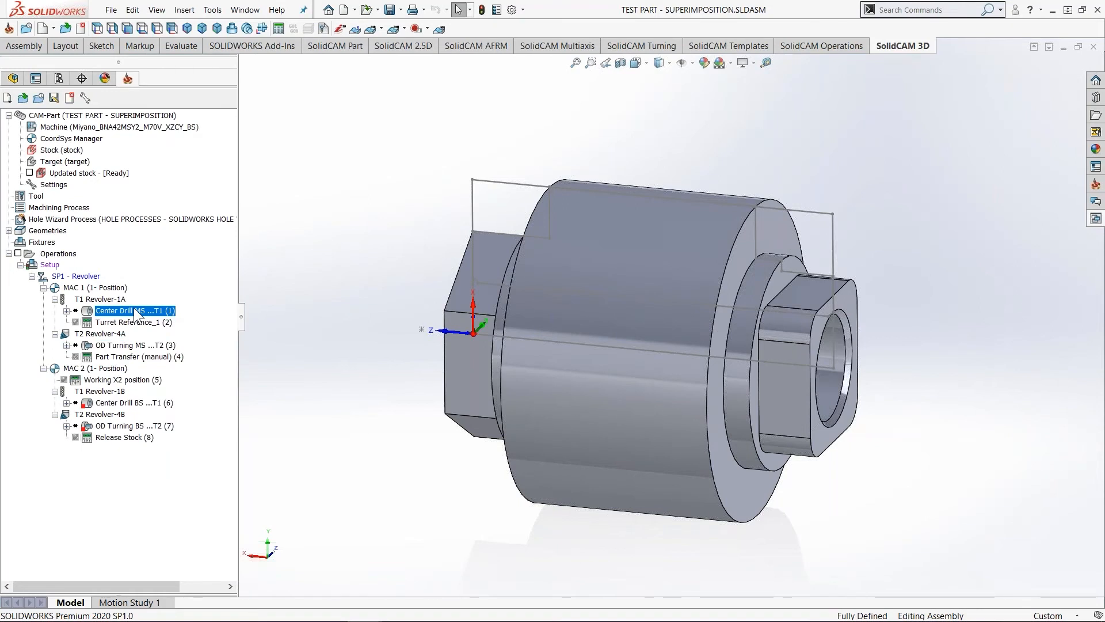
left_click(116, 344, "shift")
right_click(116, 344)
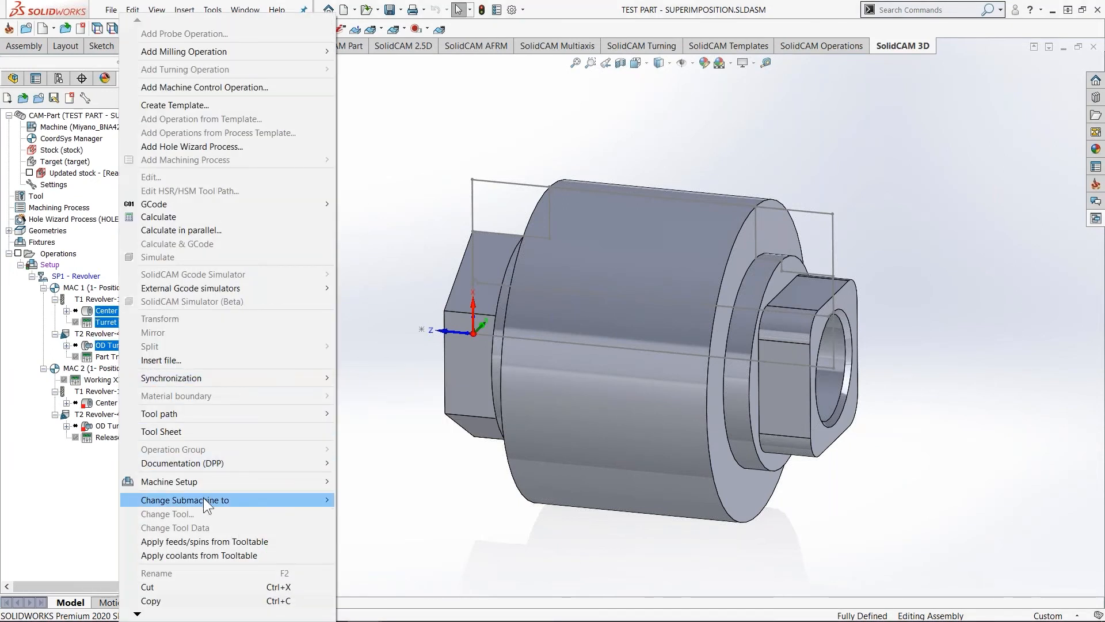
mouse_move(202, 498)
left_click(371, 499)
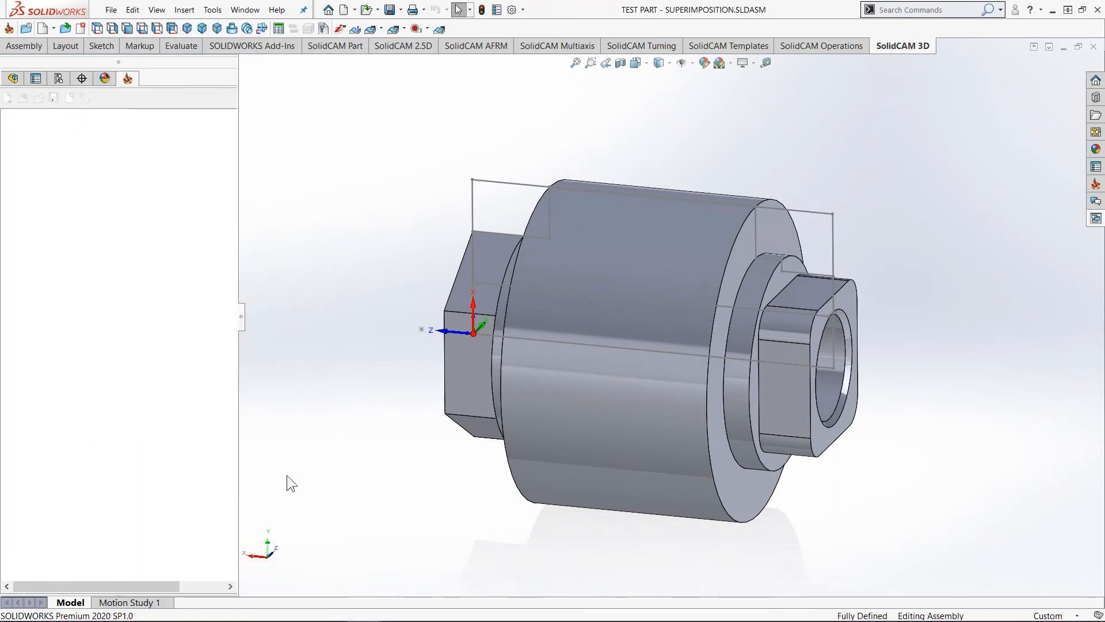
- Change the submachine of the operations from Part Transfer (manual) through Release Stock to SP2 - Revolver
left_click(118, 356)
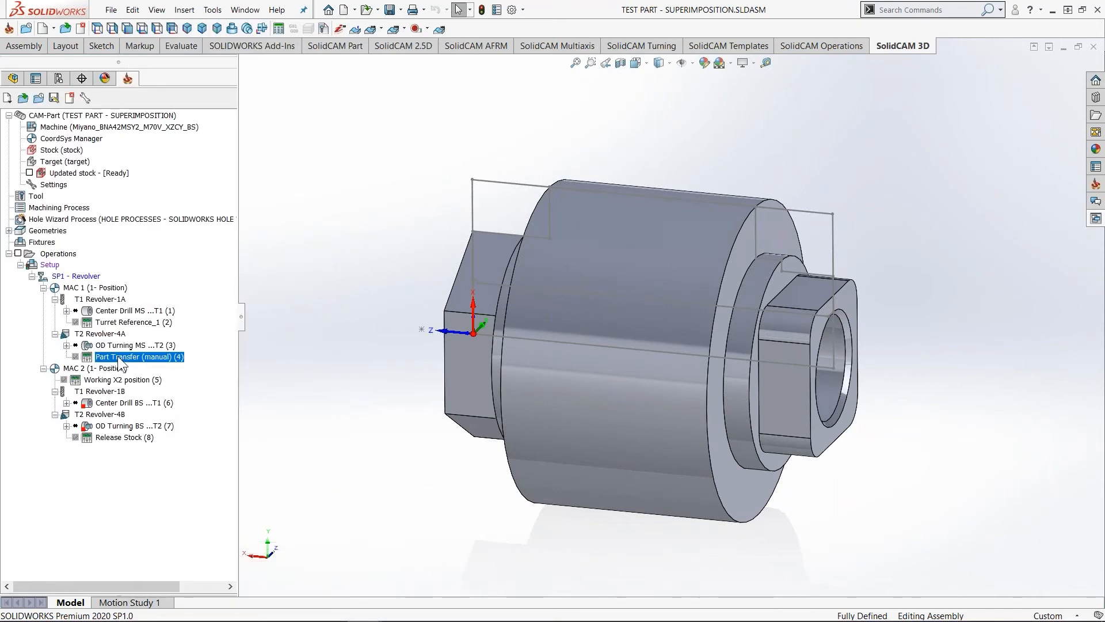
left_click(112, 437, "shift")
right_click(111, 437)
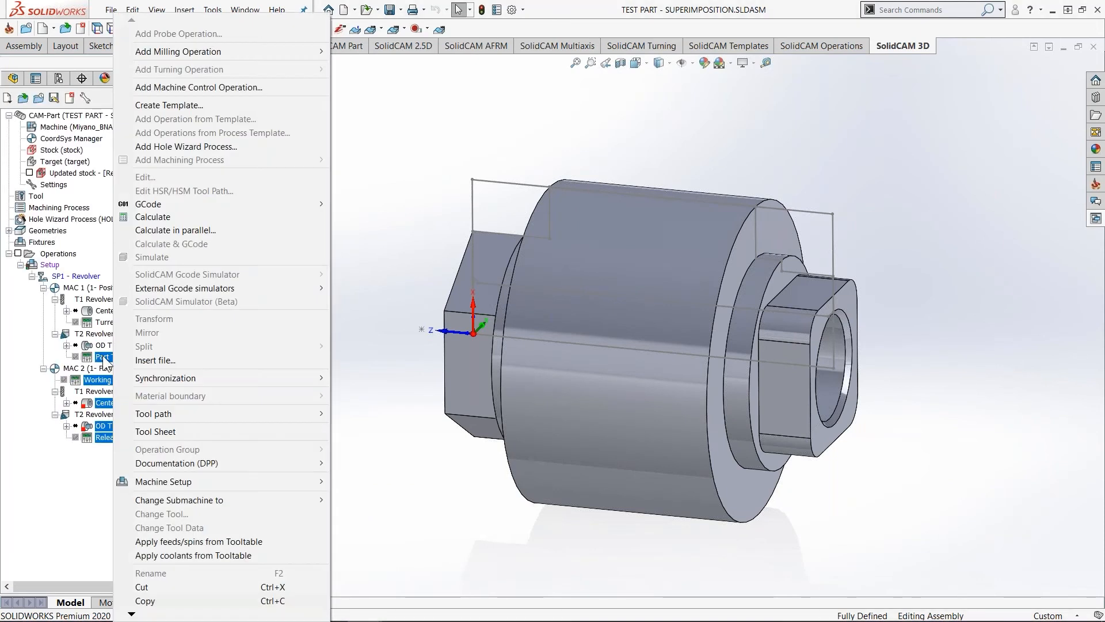
mouse_move(149, 613)
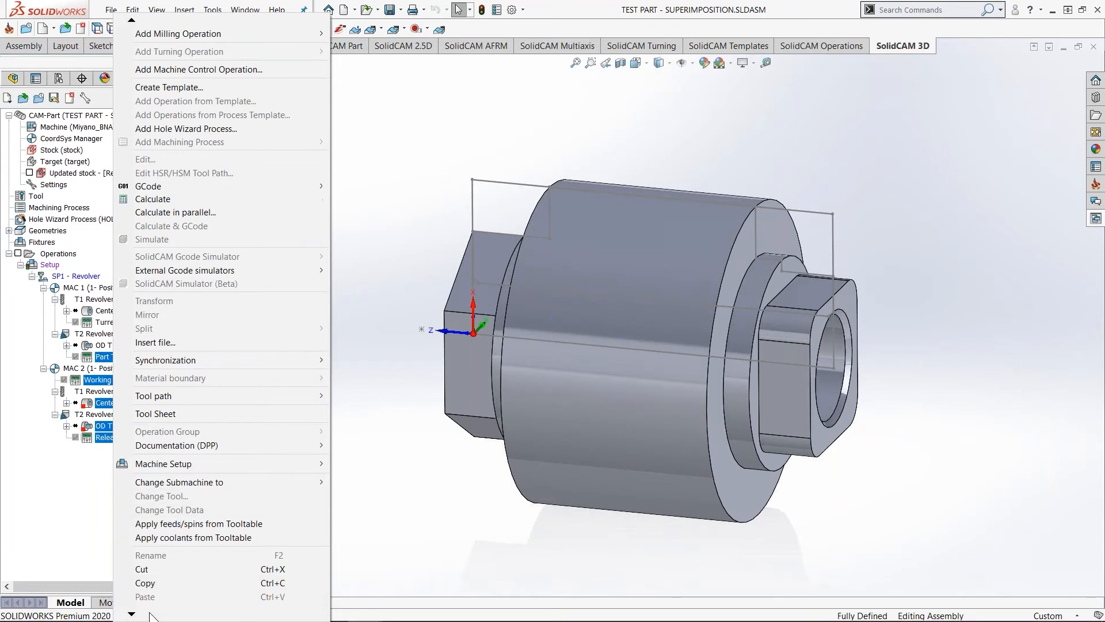
mouse_move(196, 385)
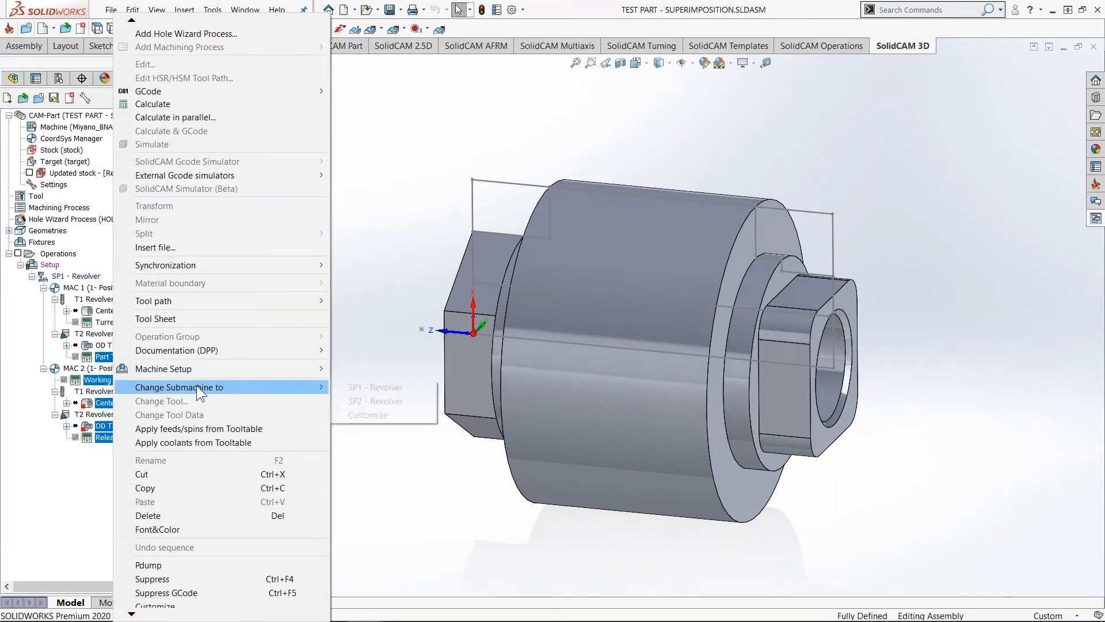
left_click(363, 398)
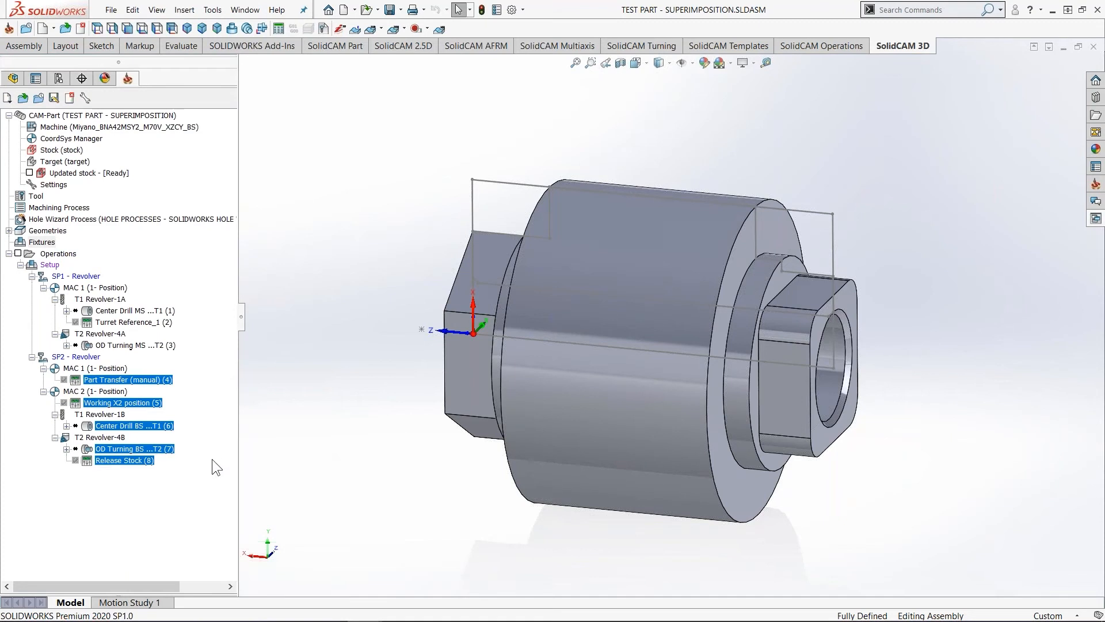
- Calculate all operations of the CAM-Part
right_click(66, 254)
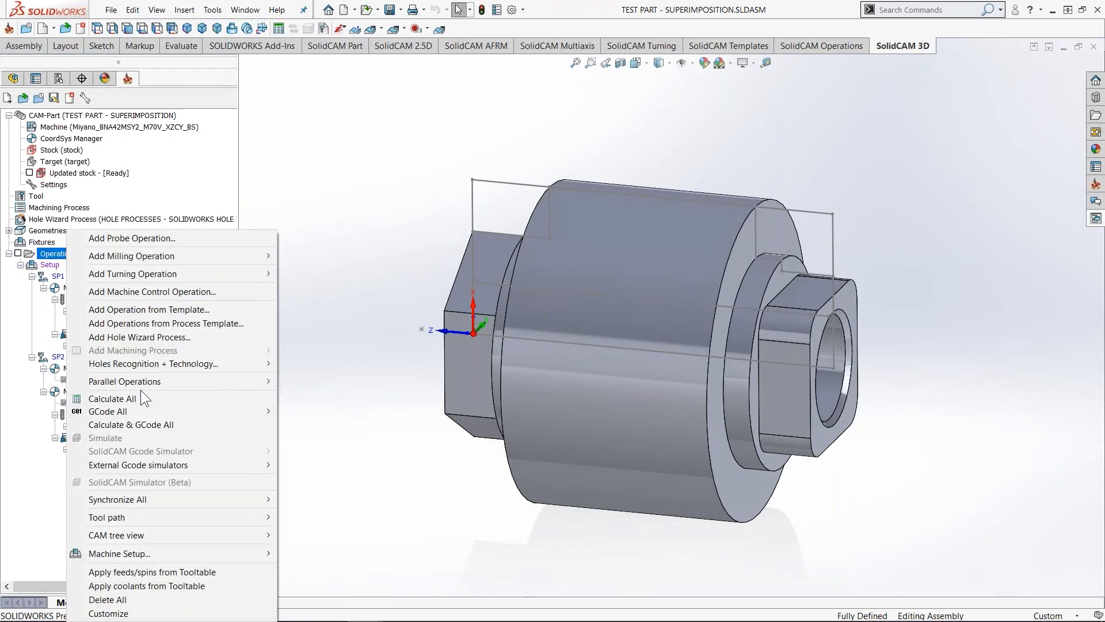
left_click(140, 398)
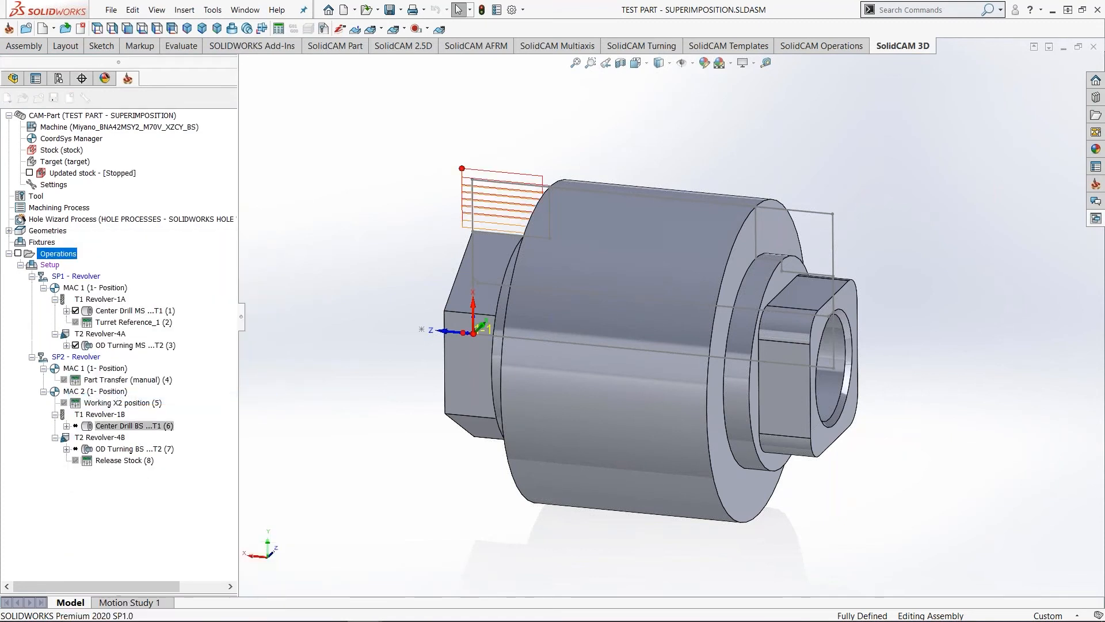
scroll(544, 383, "up", 2)
middle_click_drag(535, 381, 542, 346)
- Hide the tool paths of the main-spindle and back-spindle center drilling and OD turning operations
left_click(76, 310)
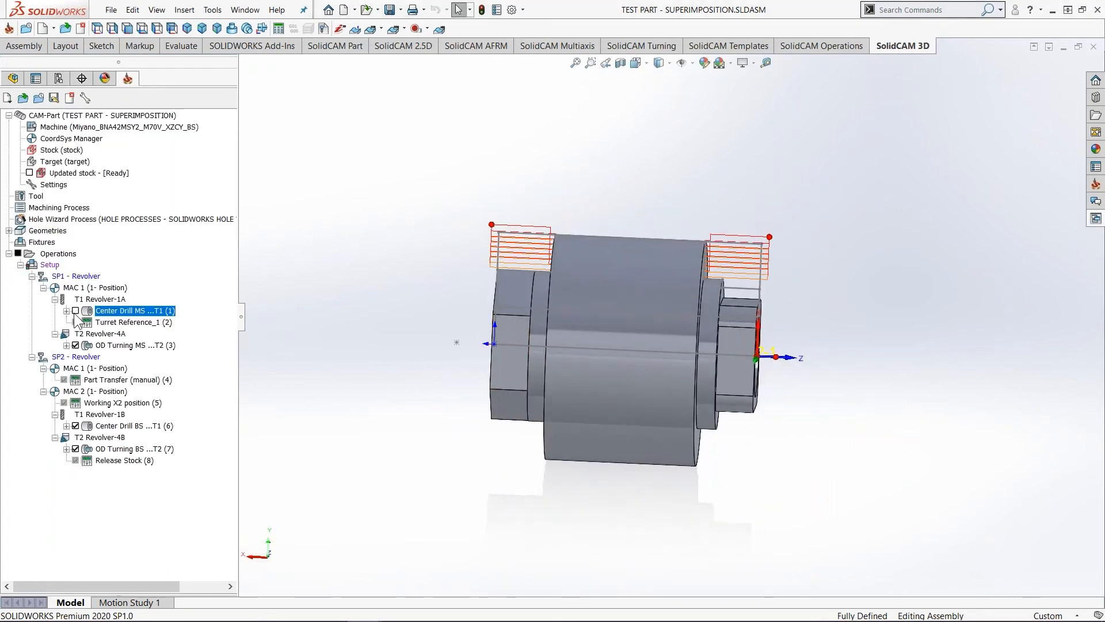
left_click(75, 345)
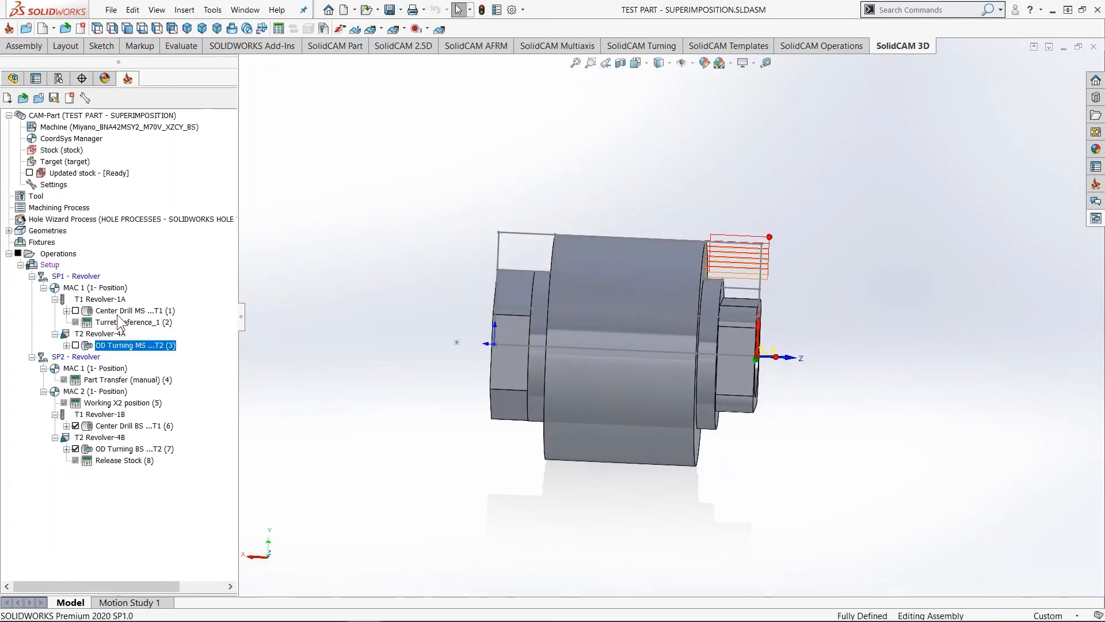
left_click(76, 425)
left_click(75, 448)
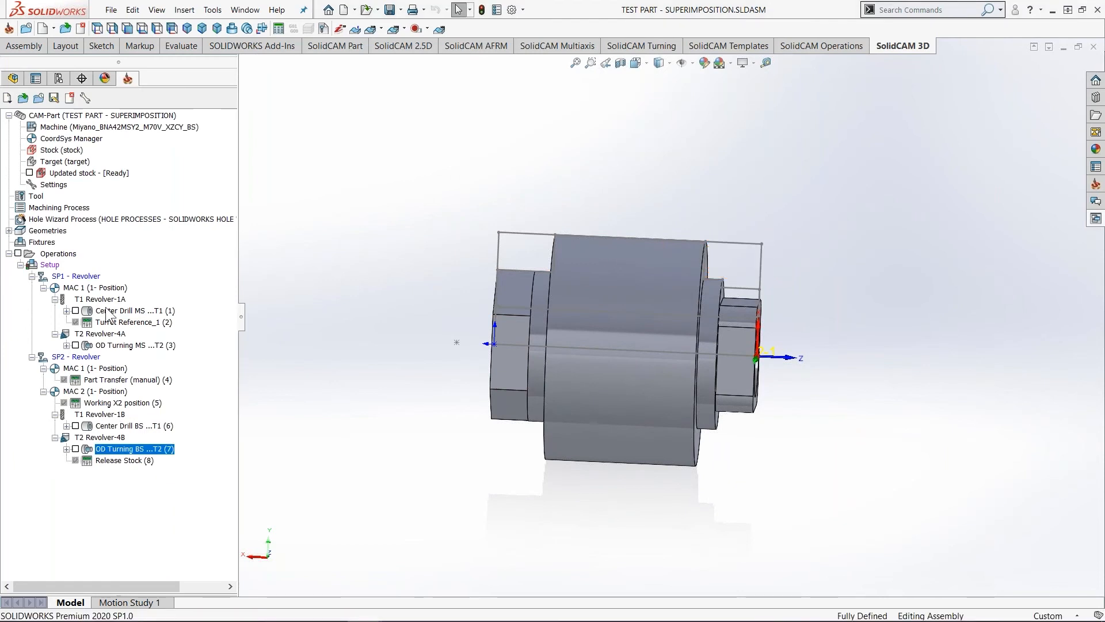
- Display the Center Drill MS and Center Drill BS tool paths on the part to compare them, and hide both again
left_click(76, 310)
mouse_move(548, 362)
middle_mouse_down()
mouse_move(567, 362)
mouse_move(557, 361)
middle_mouse_up()
scroll(456, 351, "down", 3)
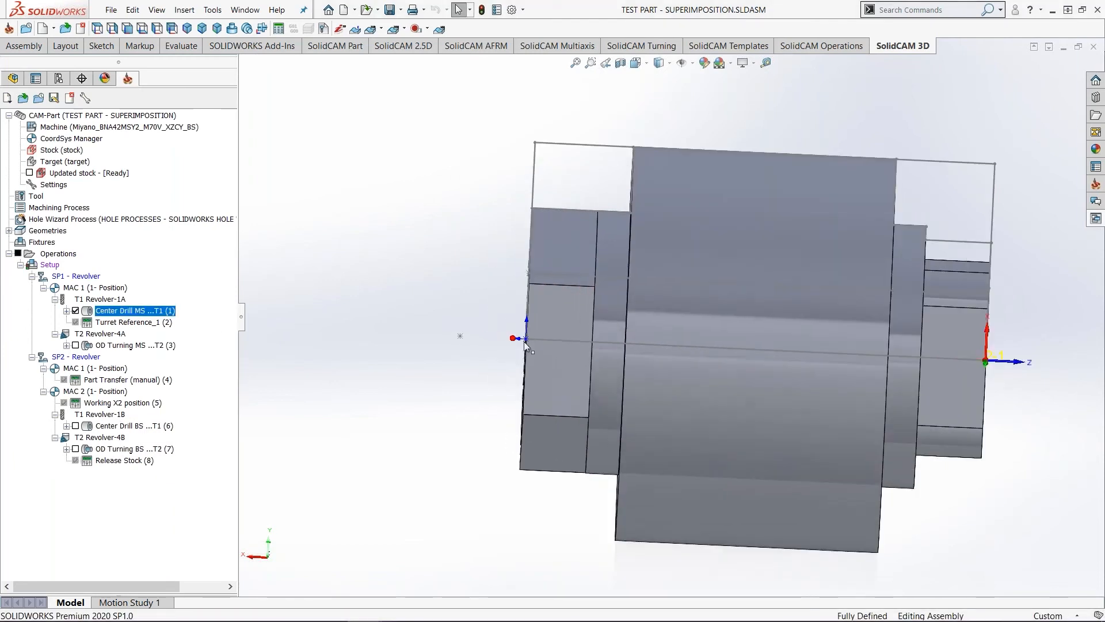
left_click(76, 426)
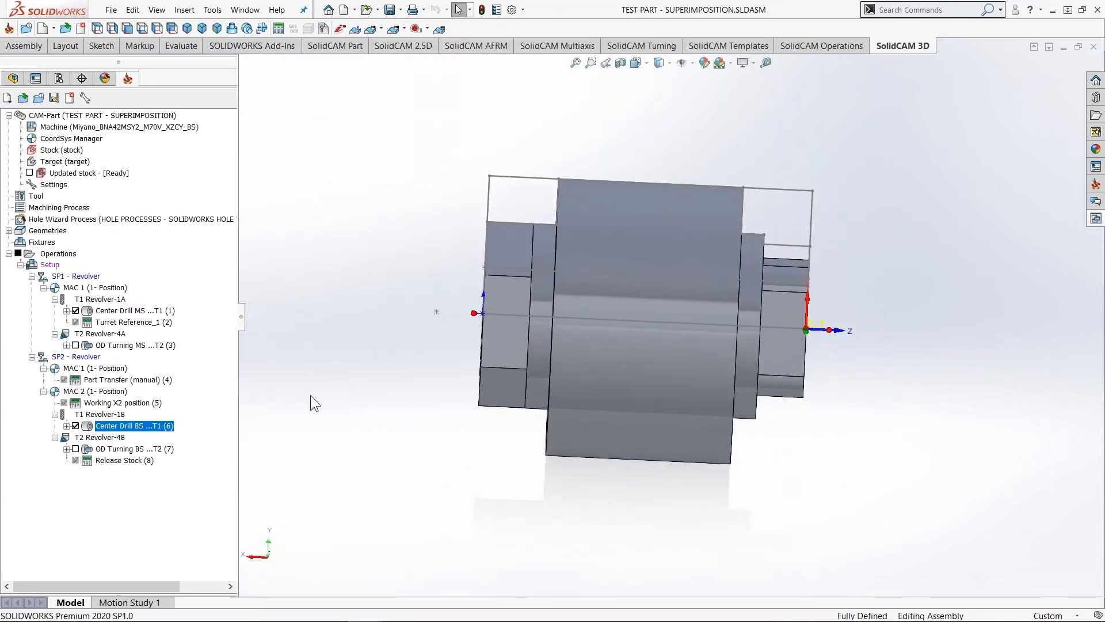
left_click(75, 426)
left_click(75, 311)
- Display the OD Turning MS and OD Turning BS tool paths to compare their sides of the part, and hide both again
left_click(75, 345)
left_click(75, 449)
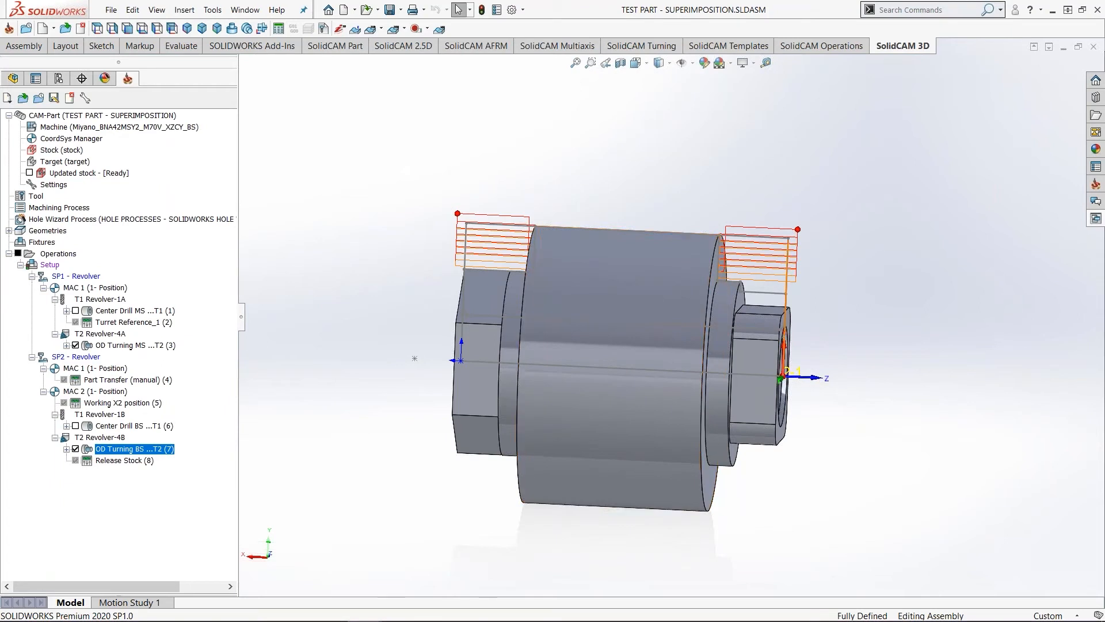
left_click(75, 449)
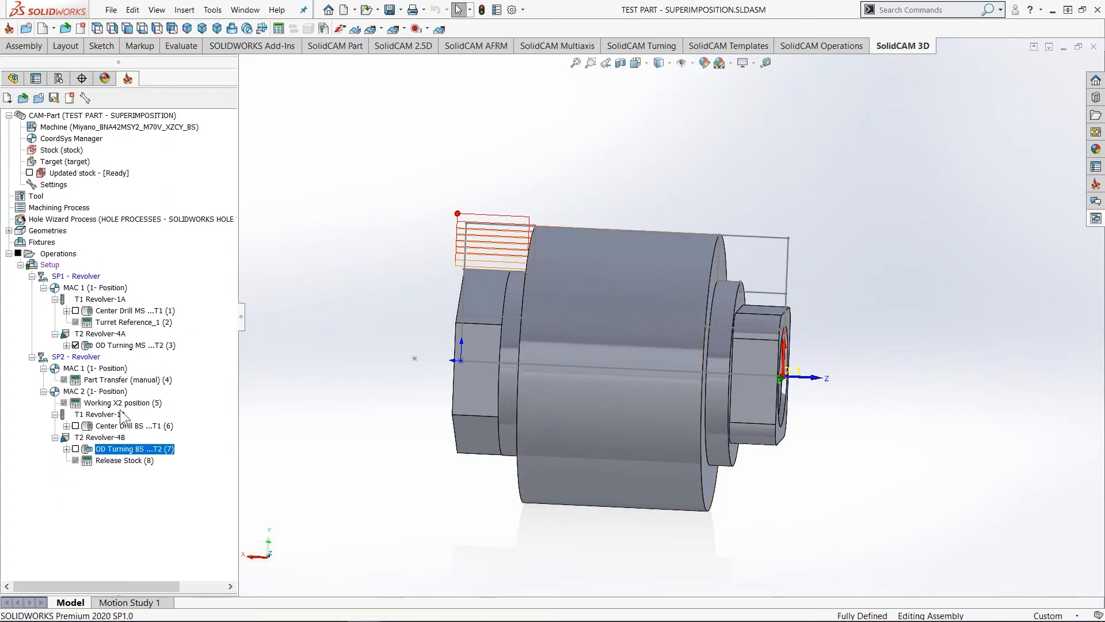
left_click(75, 344)
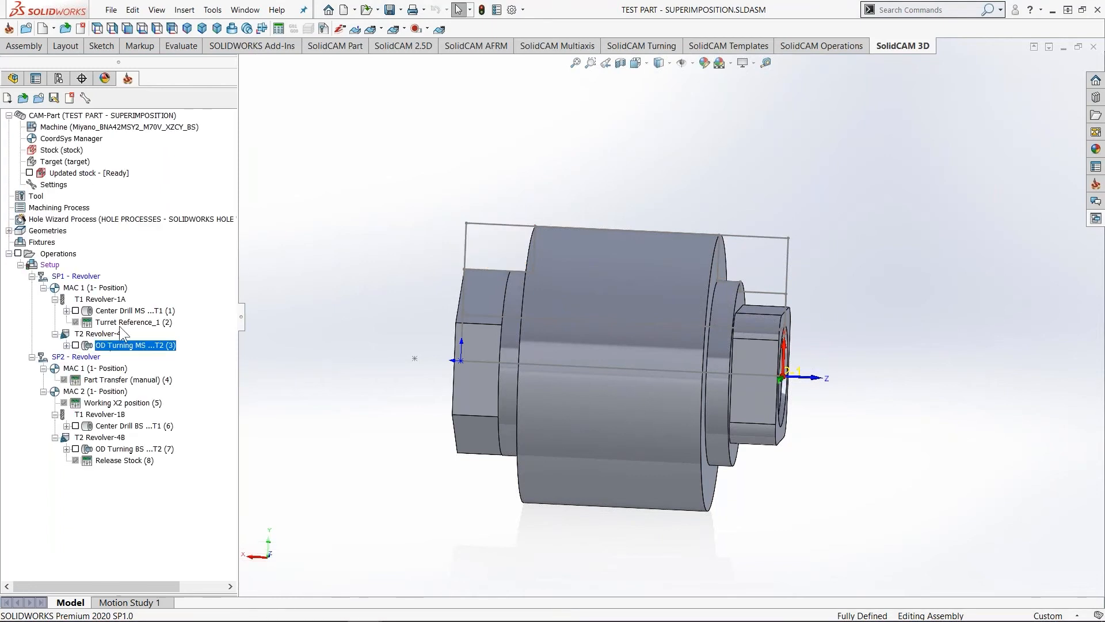
- Examine the turret and spindle positions of the OD Turning MS operation in Machine Preview, and close the operation
left_click(75, 345)
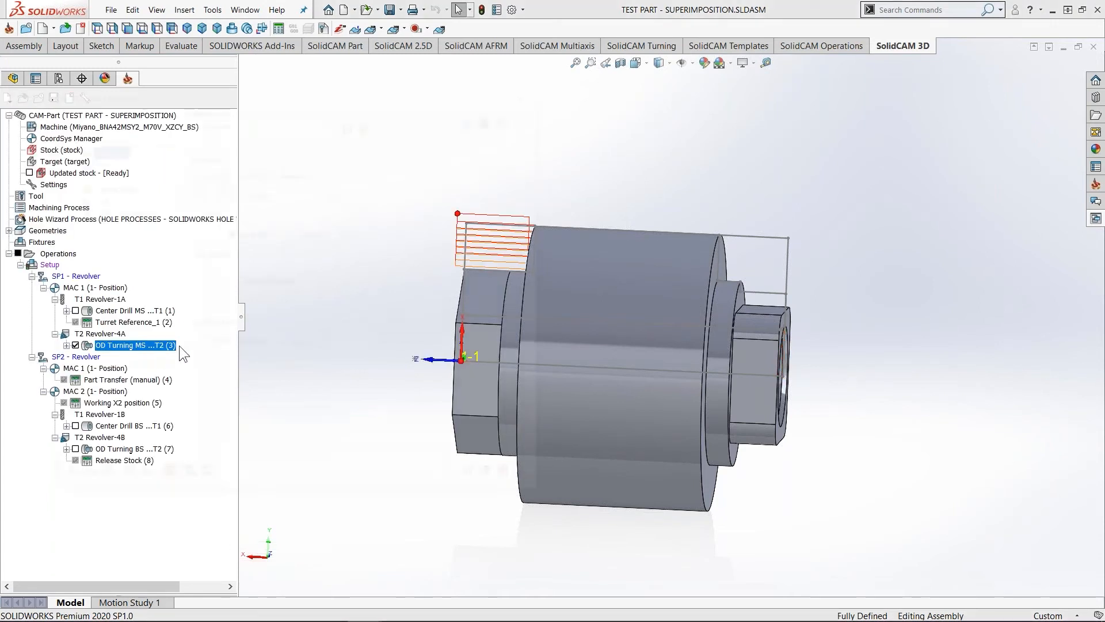
double_click(172, 345)
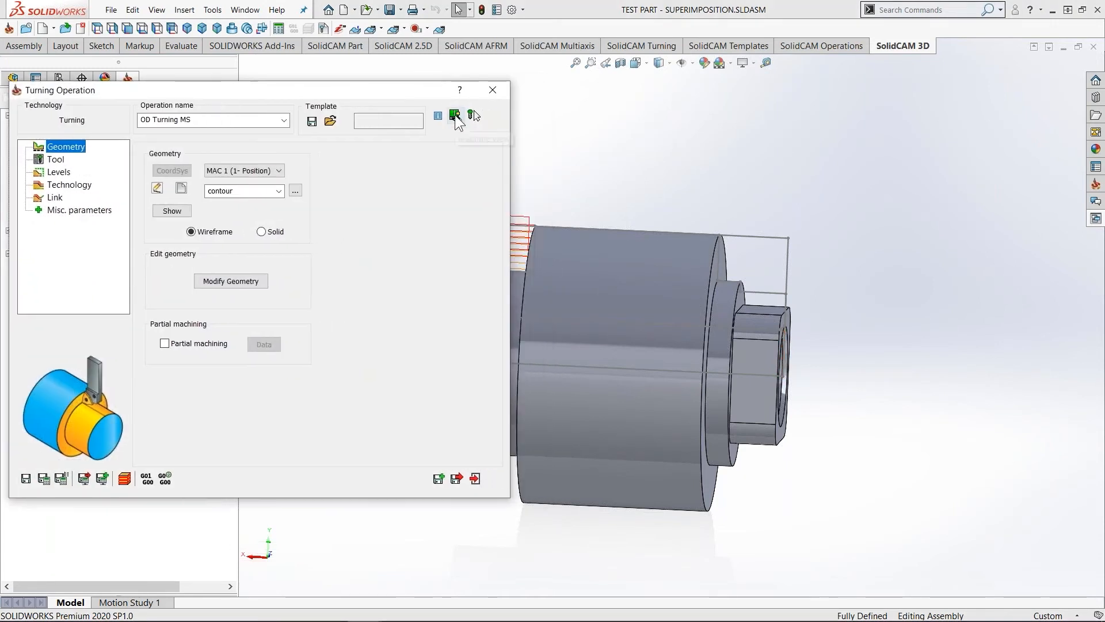
left_click(455, 115)
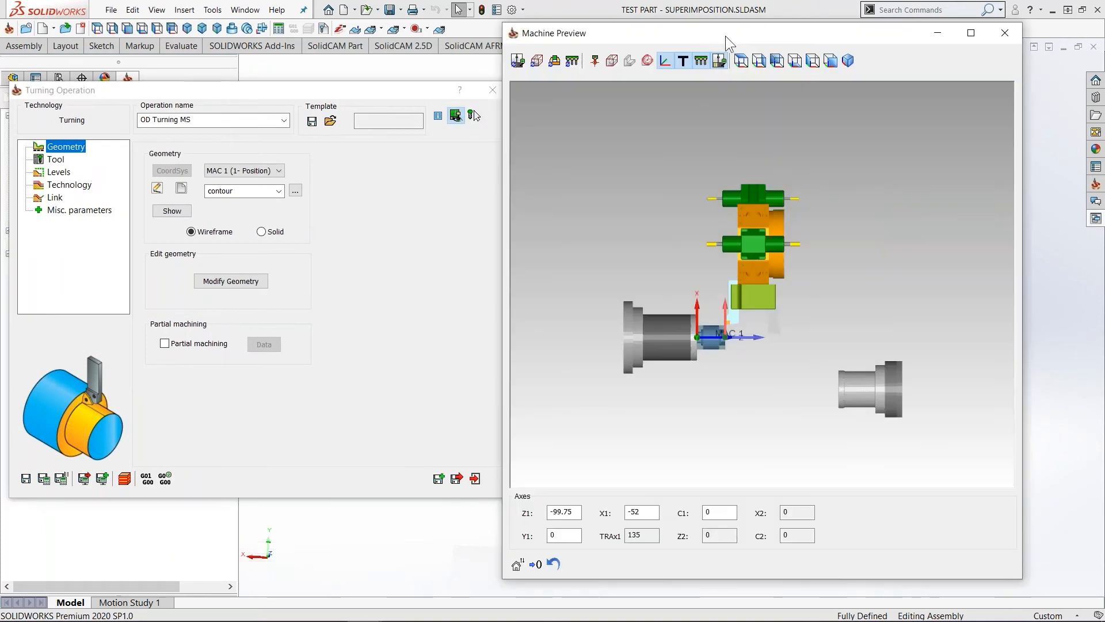
left_click_drag(725, 36, 1102, 35)
scroll(777, 348, "up", 3)
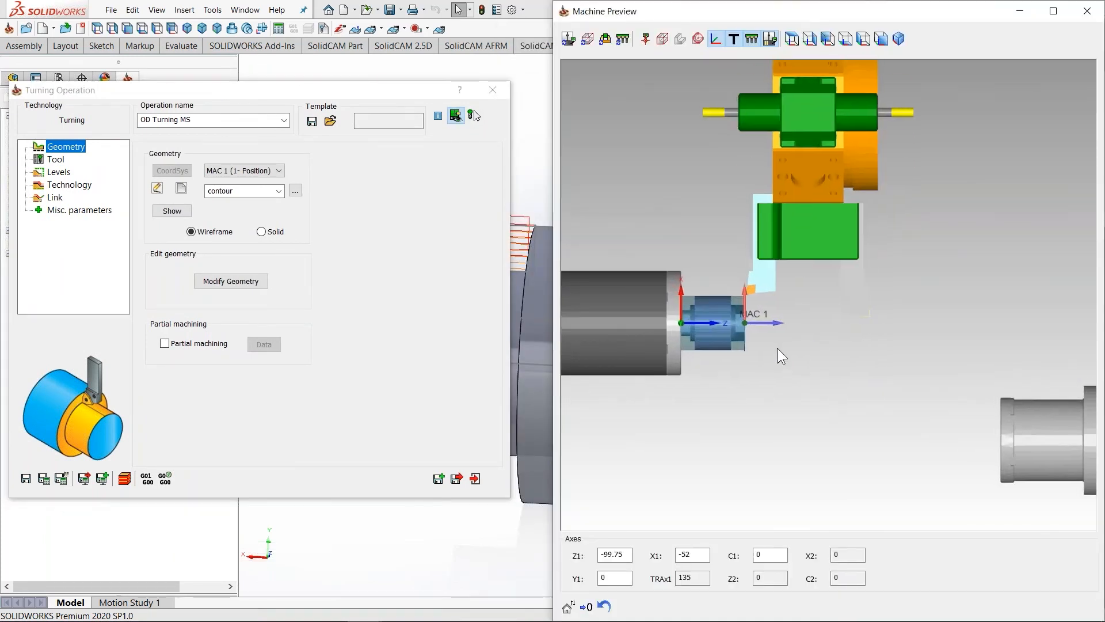
scroll(812, 339, "down", 3)
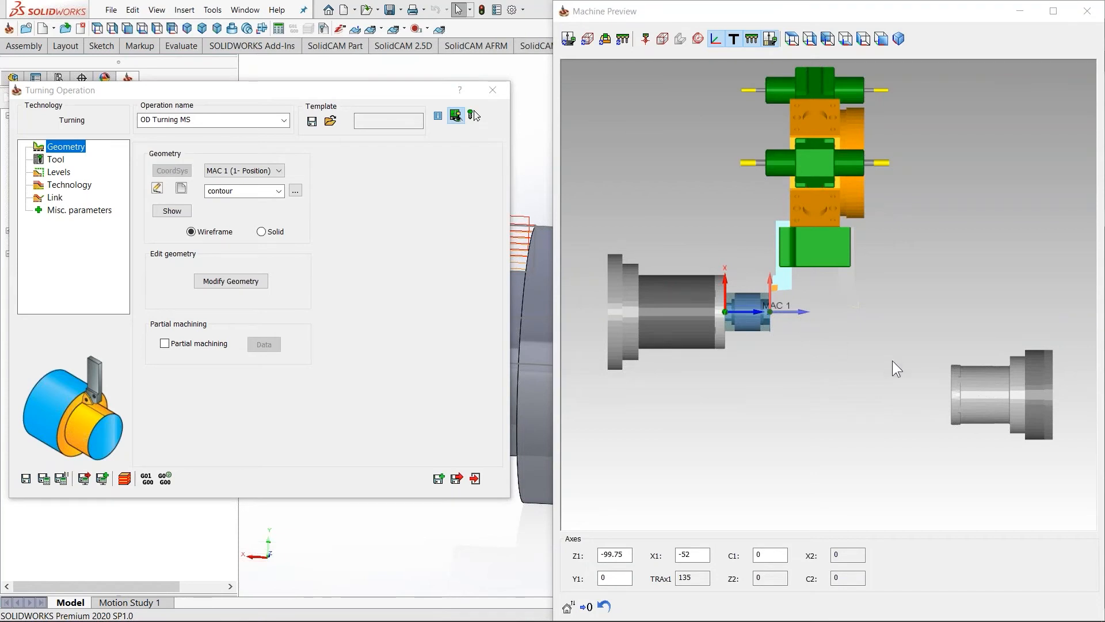
scroll(794, 323, "up", 4)
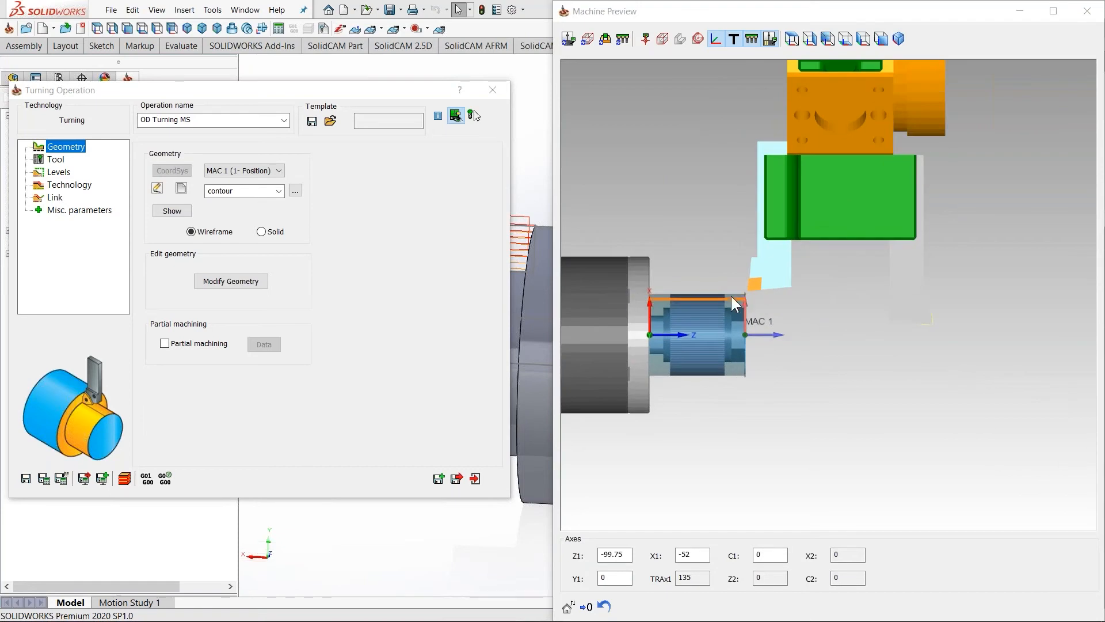
left_click(456, 478)
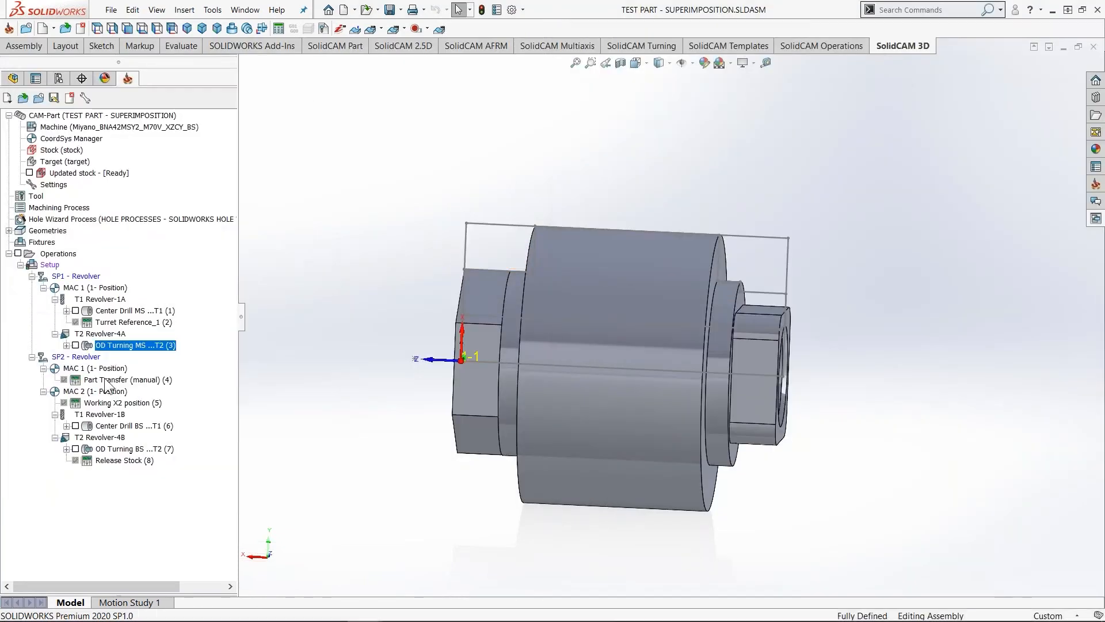
- Add a machine control operation after OD Turning MS with a Revolver Movement that sends X1 home
left_click(105, 381)
right_click(109, 344)
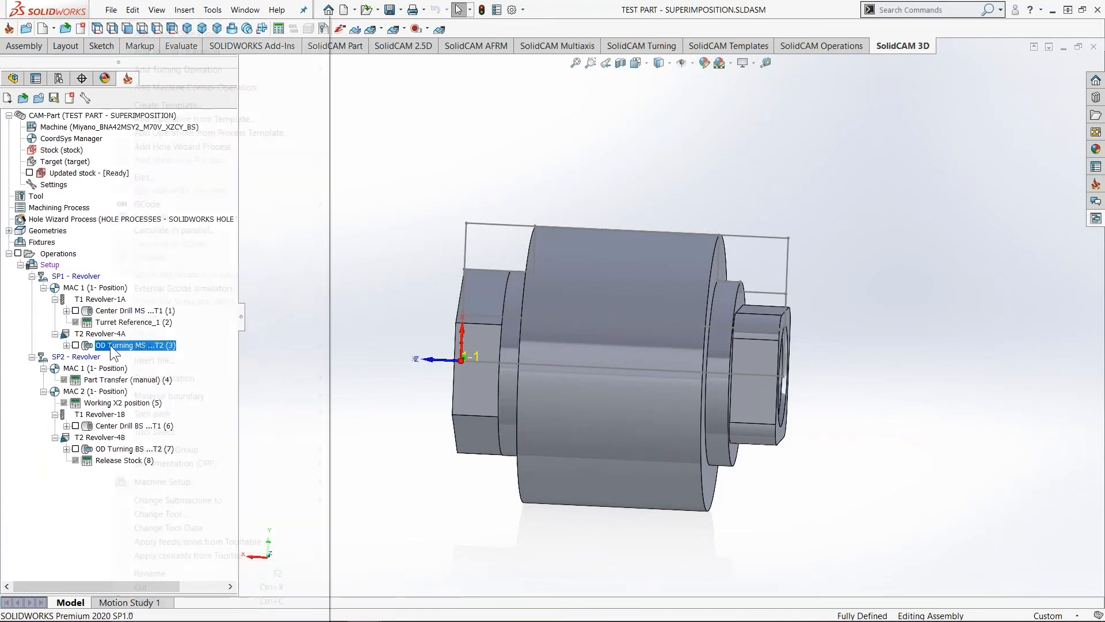
left_click(185, 87)
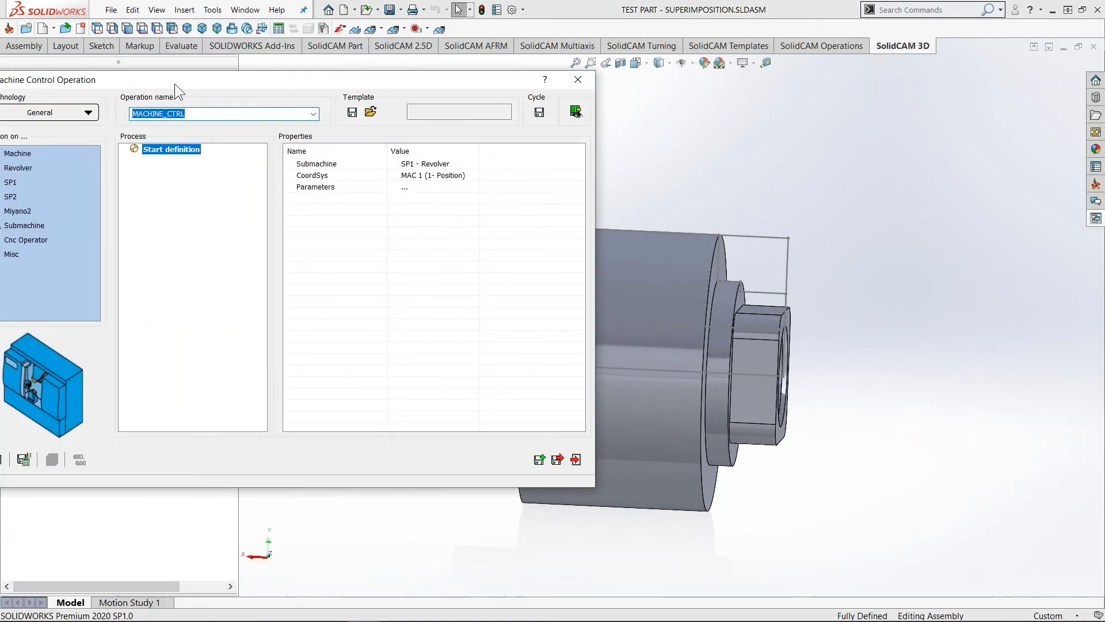
left_click(94, 168)
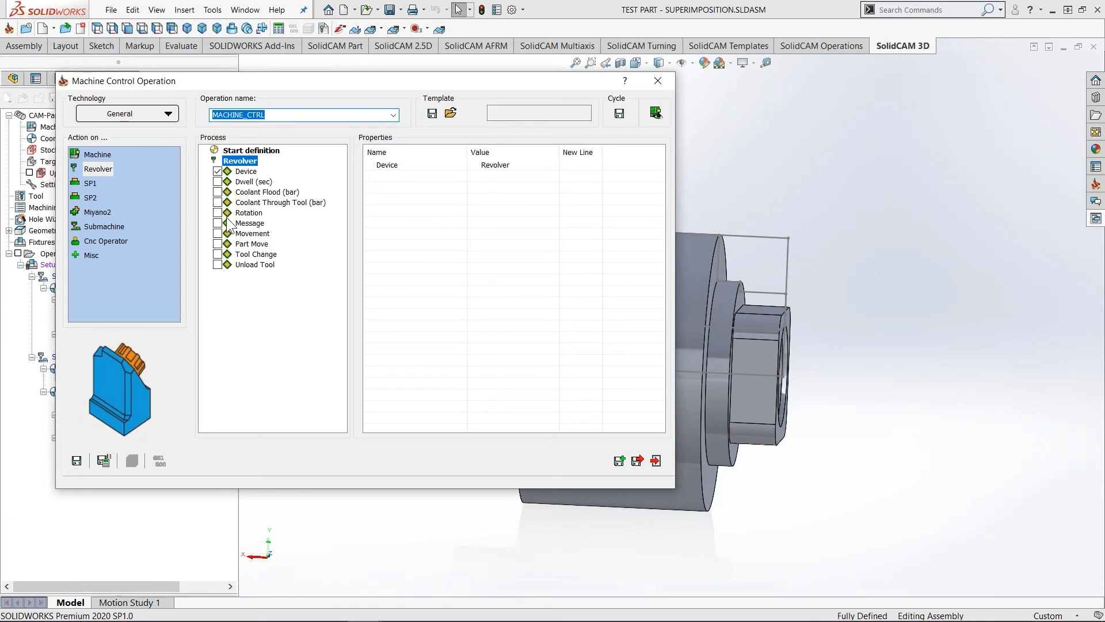
left_click(218, 181)
left_click(392, 166)
left_click(389, 178)
- Check the Revolver's X1 home movement in Machine Preview, and save and exit the MACHINE_CTRL operation
left_click(656, 113)
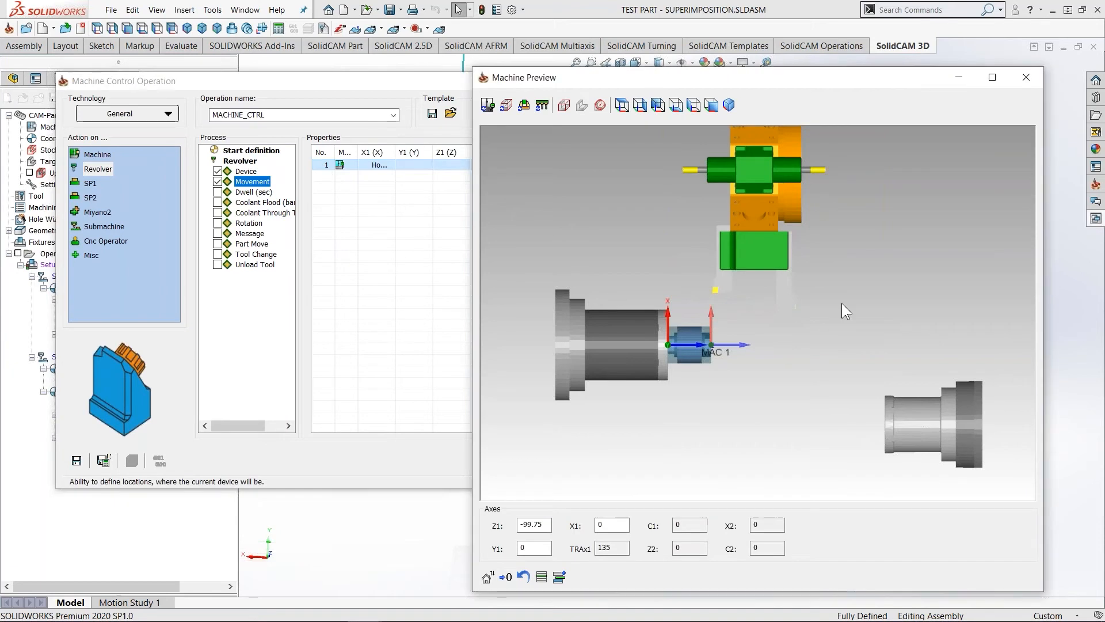
mouse_move(799, 309)
left_mouse_down()
mouse_move(798, 278)
mouse_move(800, 309)
left_mouse_up()
left_click_drag(756, 280, 793, 306)
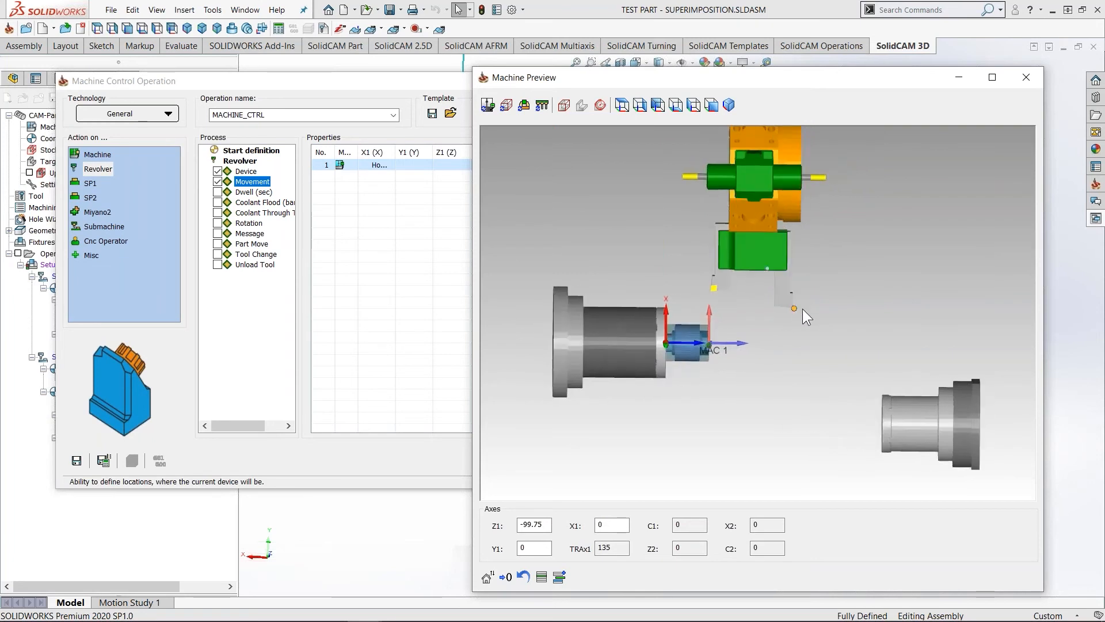
left_click(1026, 77)
left_click(638, 460)
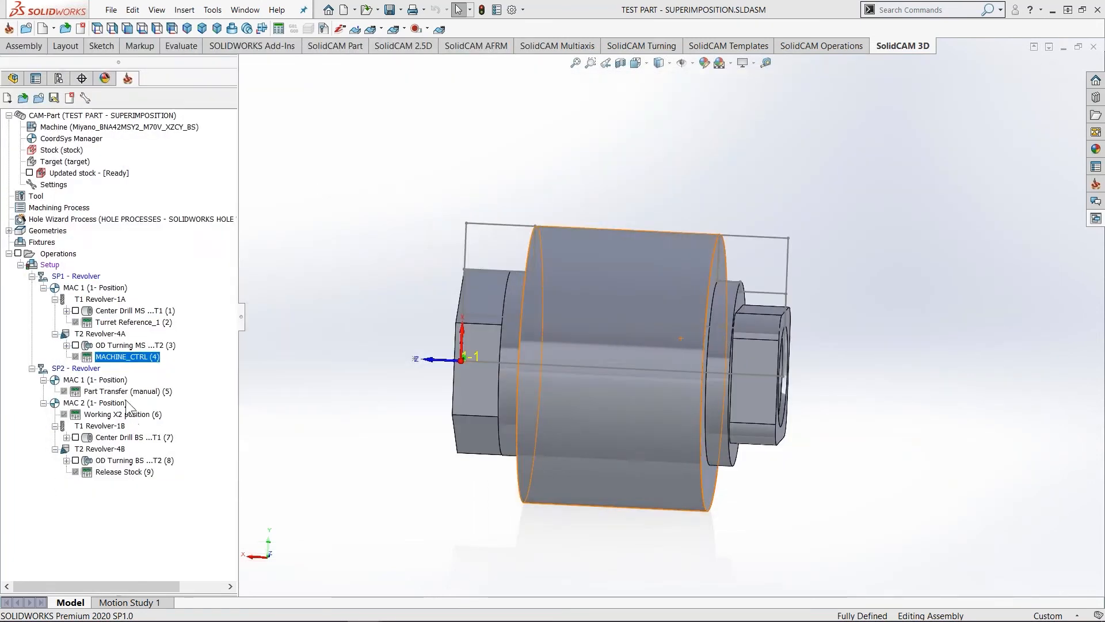
- Open the Working X2 position machine control operation of the SP2 submachine for editing
left_click(117, 392)
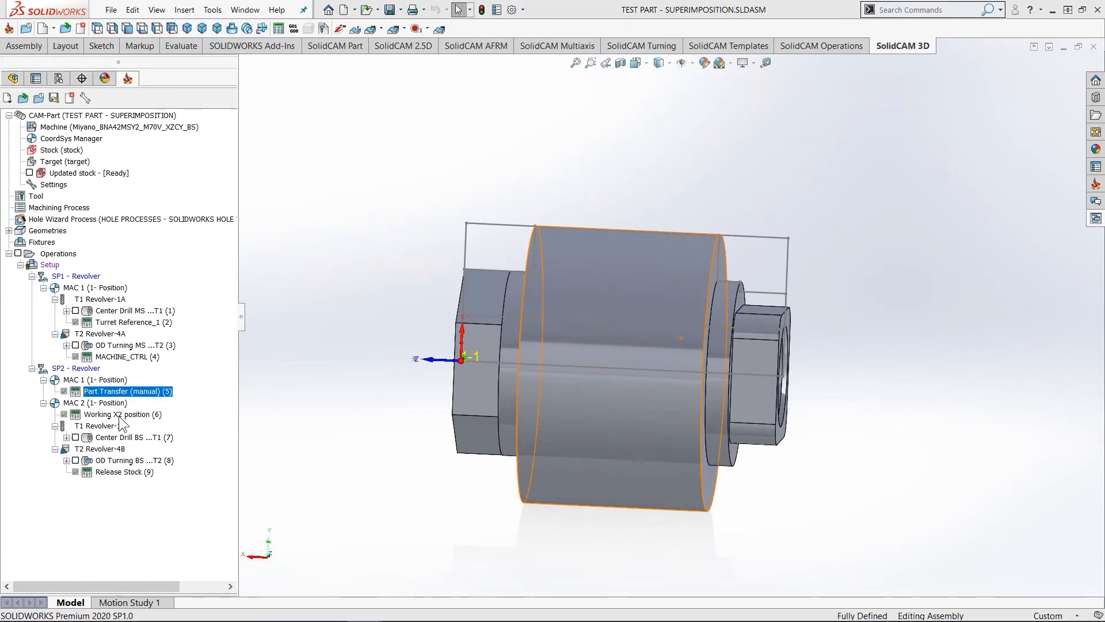
left_click(119, 416)
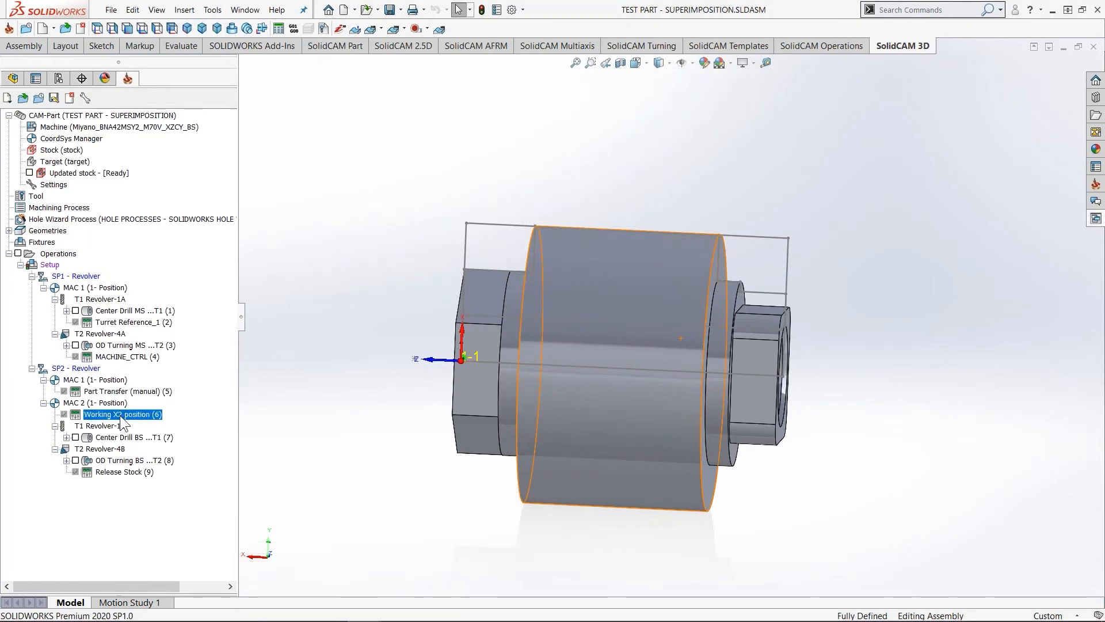
right_click(122, 413)
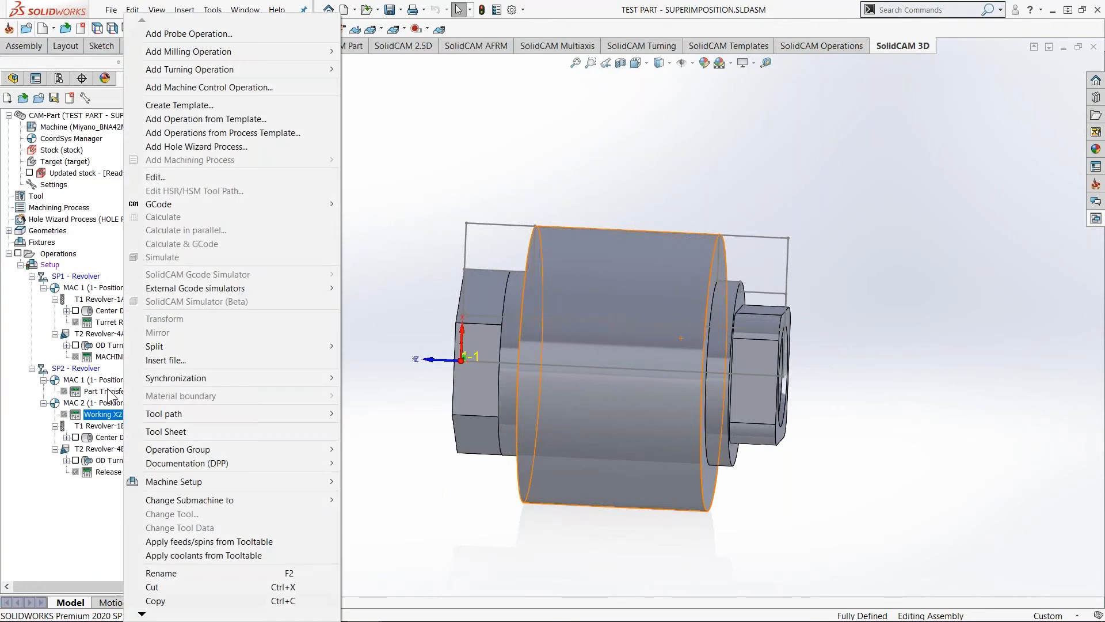
left_click(108, 390)
right_click(108, 391)
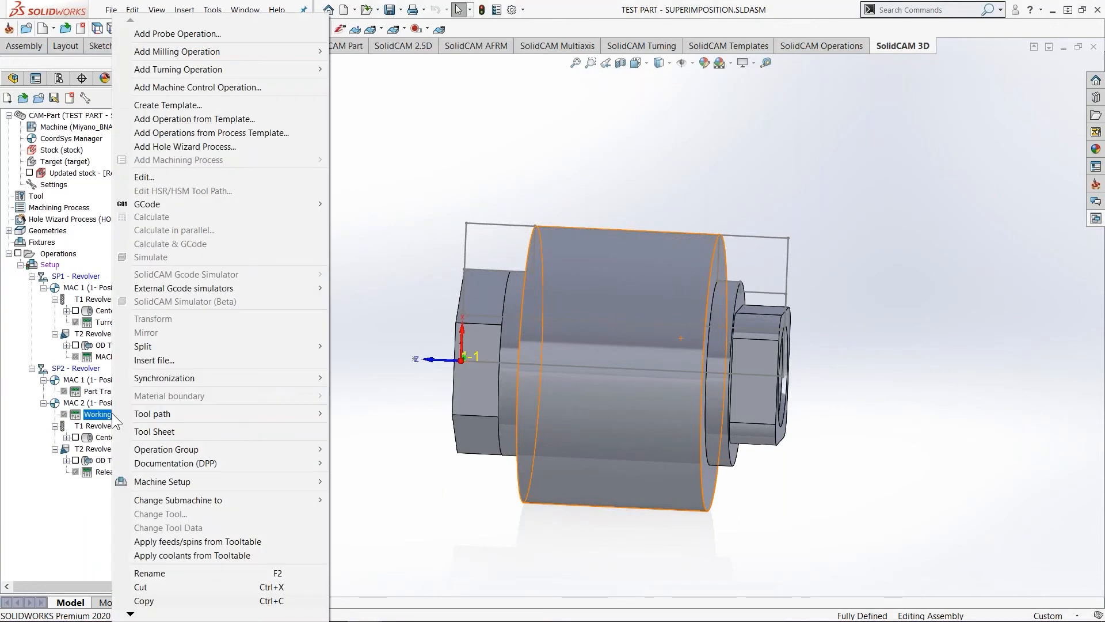
left_click(174, 174)
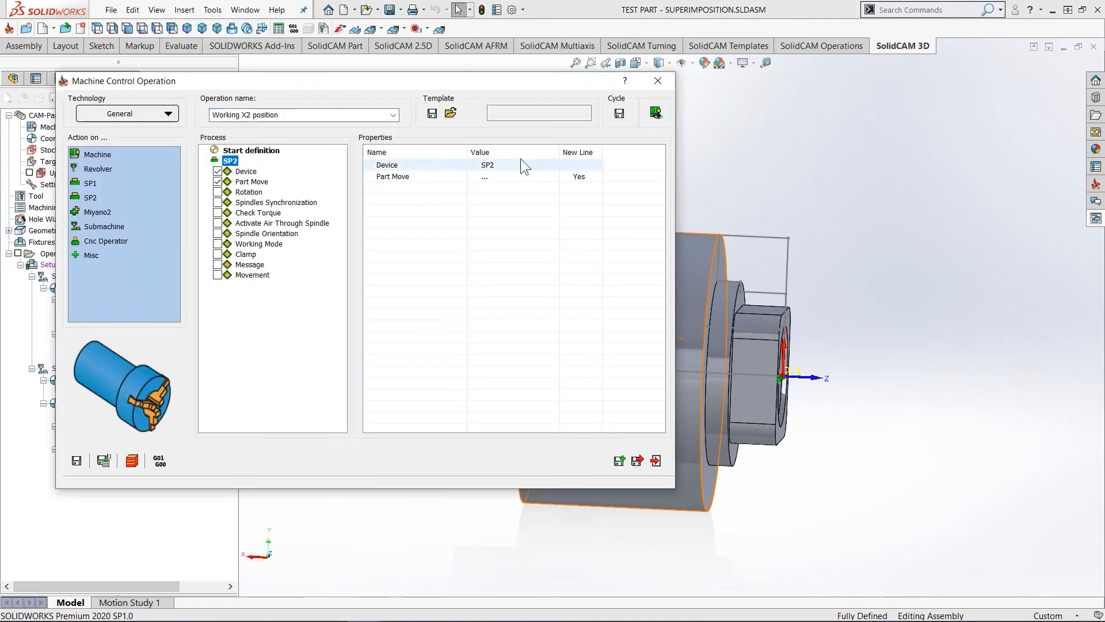
- Examine the SP2 spindle and turret positions in Machine Preview, and save and exit the Working X2 position operation
left_click(656, 112)
left_click_drag(721, 74, 1102, 78)
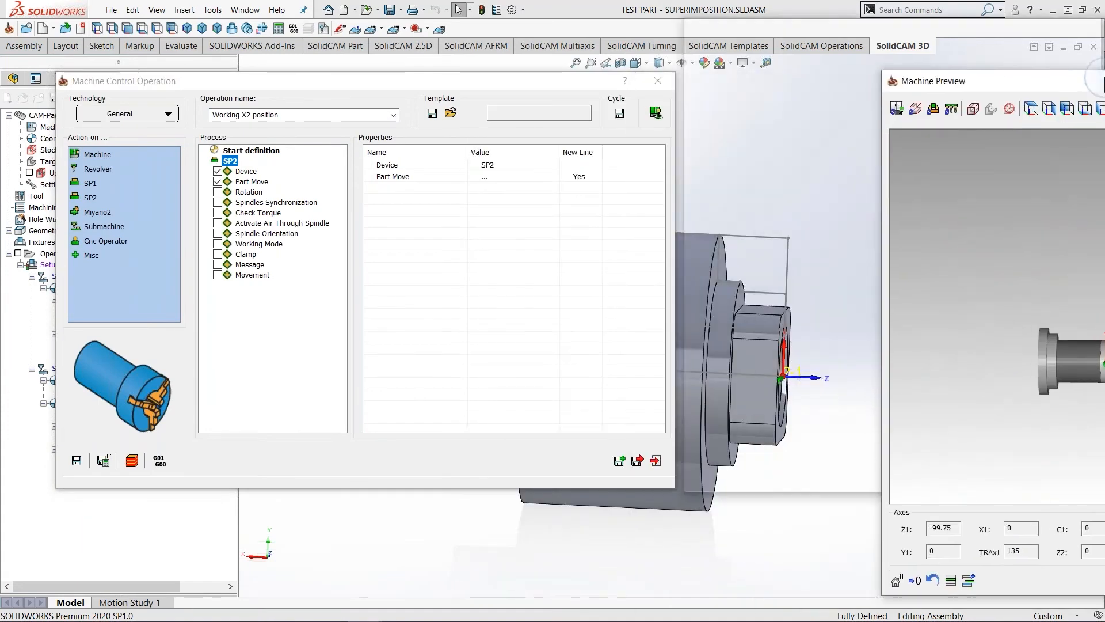
left_click_drag(318, 83, 251, 88)
scroll(897, 341, "up", 3)
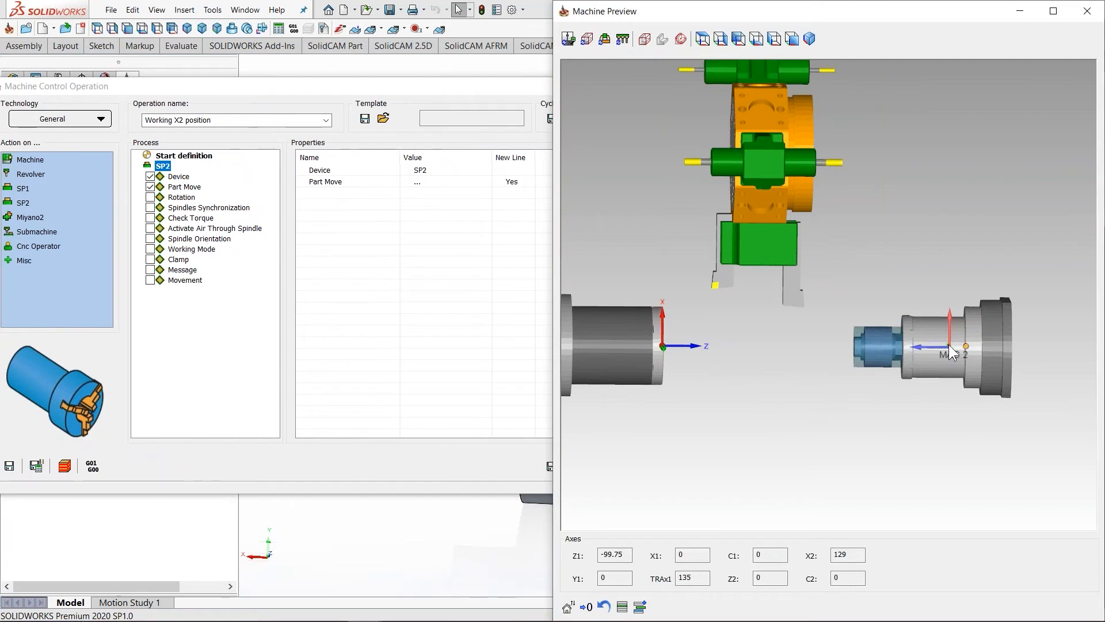
middle_click_drag(840, 331, 829, 329)
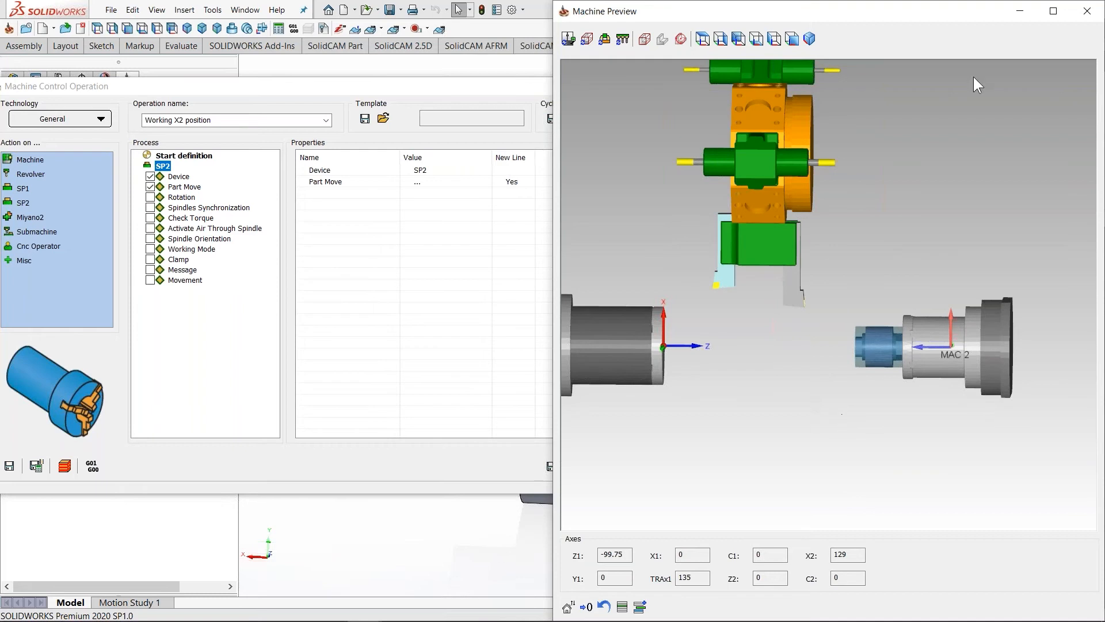
left_click(1086, 11)
left_click(565, 462)
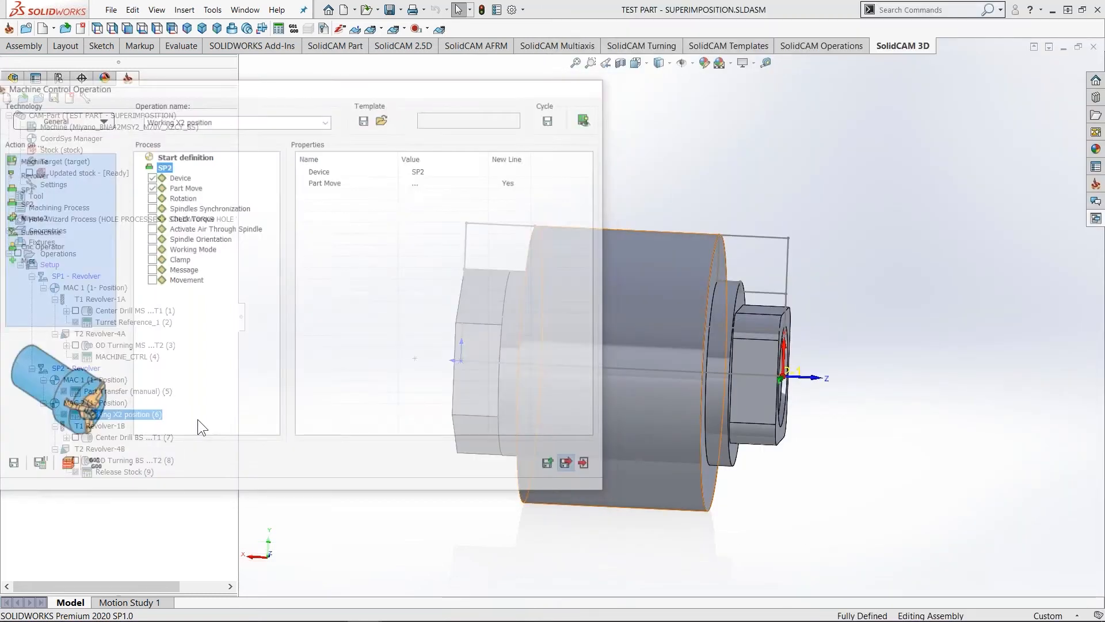
- Open Channel Synchronization for the Setup and enlarge its window to show the operation list
right_click(56, 264)
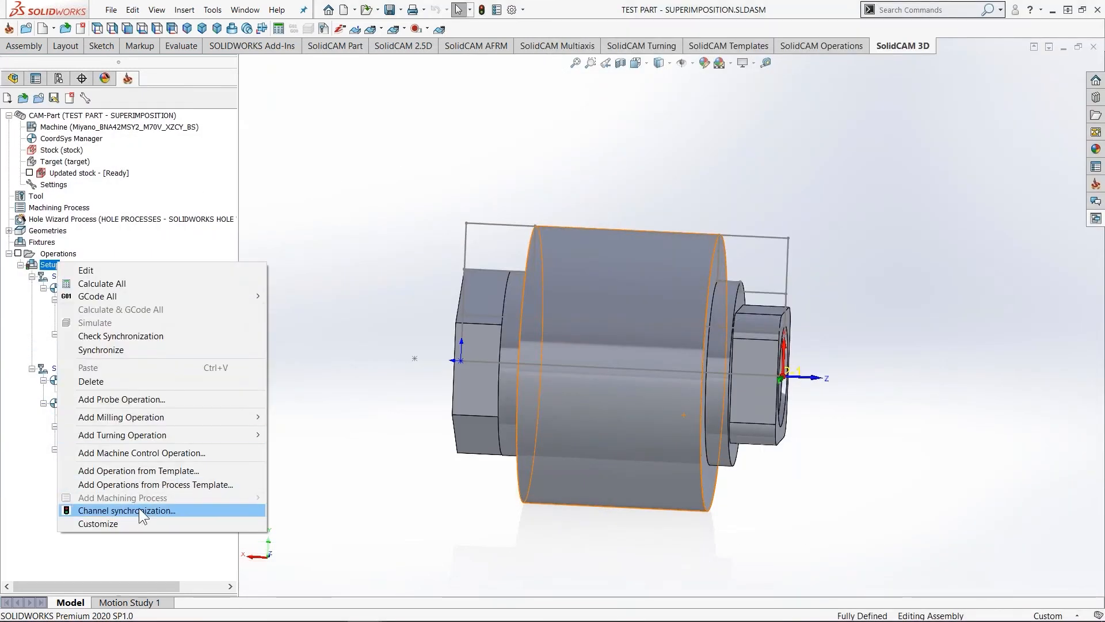
left_click(139, 509)
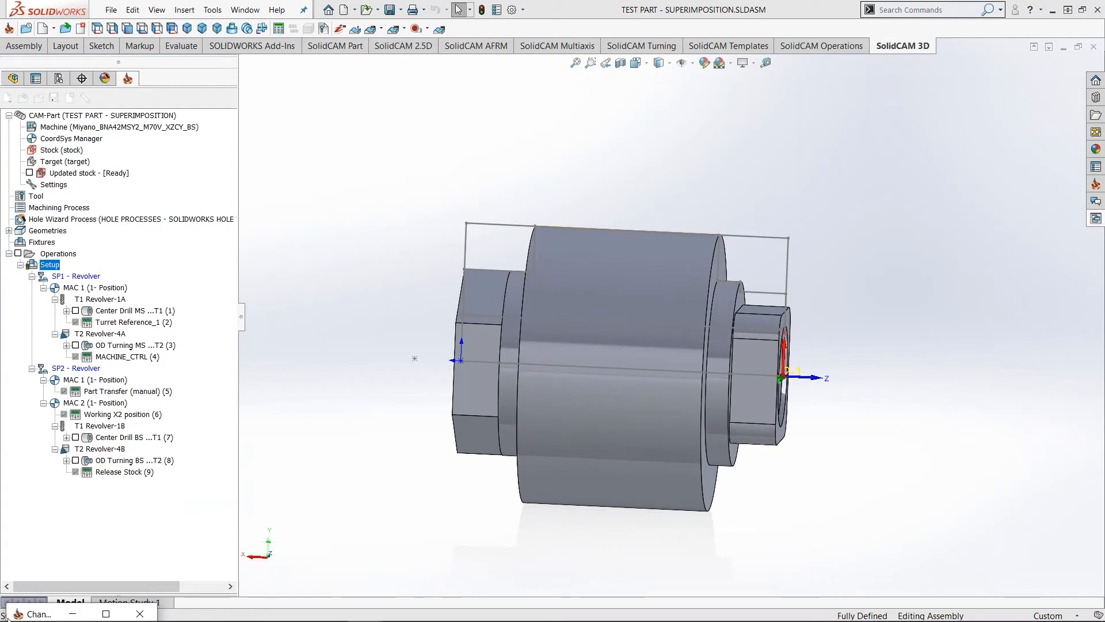
left_click(105, 613)
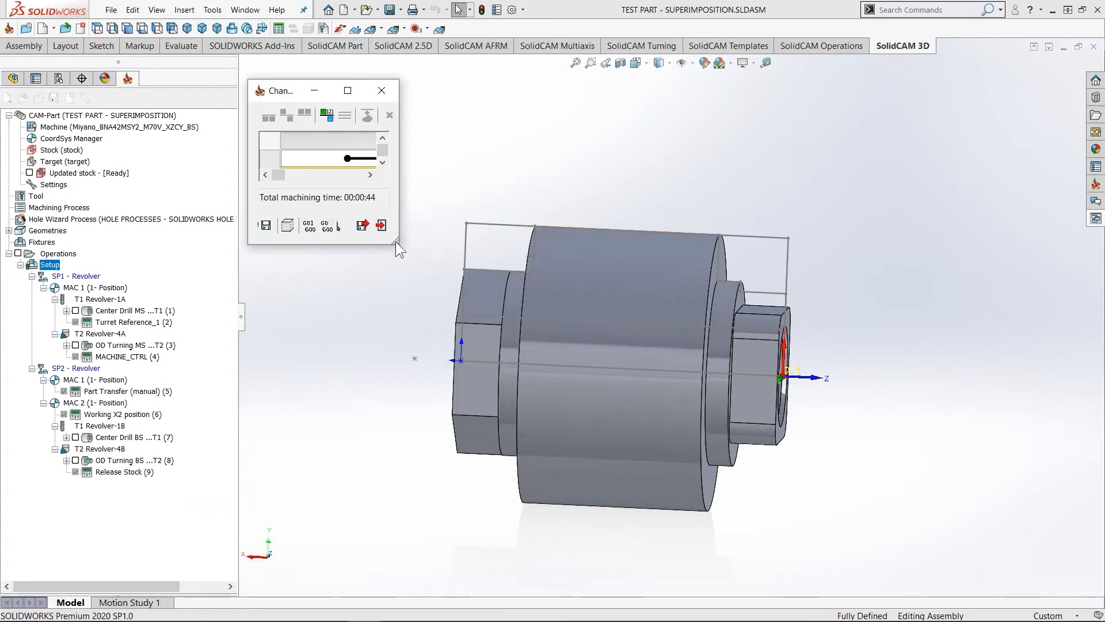
left_click_drag(396, 245, 871, 502)
left_click_drag(571, 88, 575, 101)
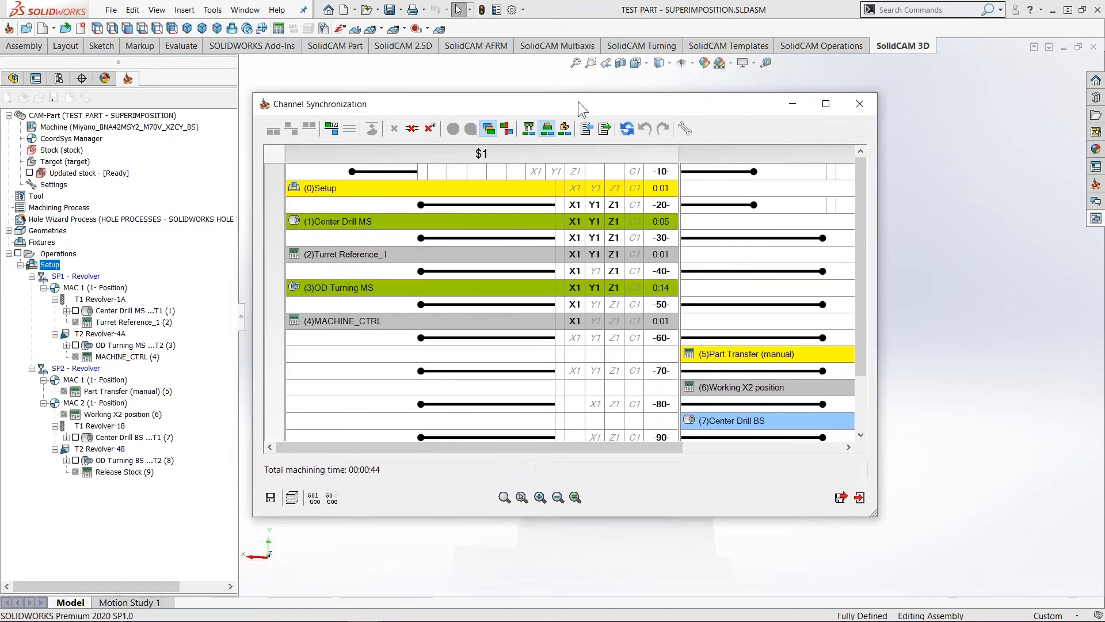
- Remove all synchronization points, resynchronize the channels automatically, and fit both channels in the window
left_click(430, 128)
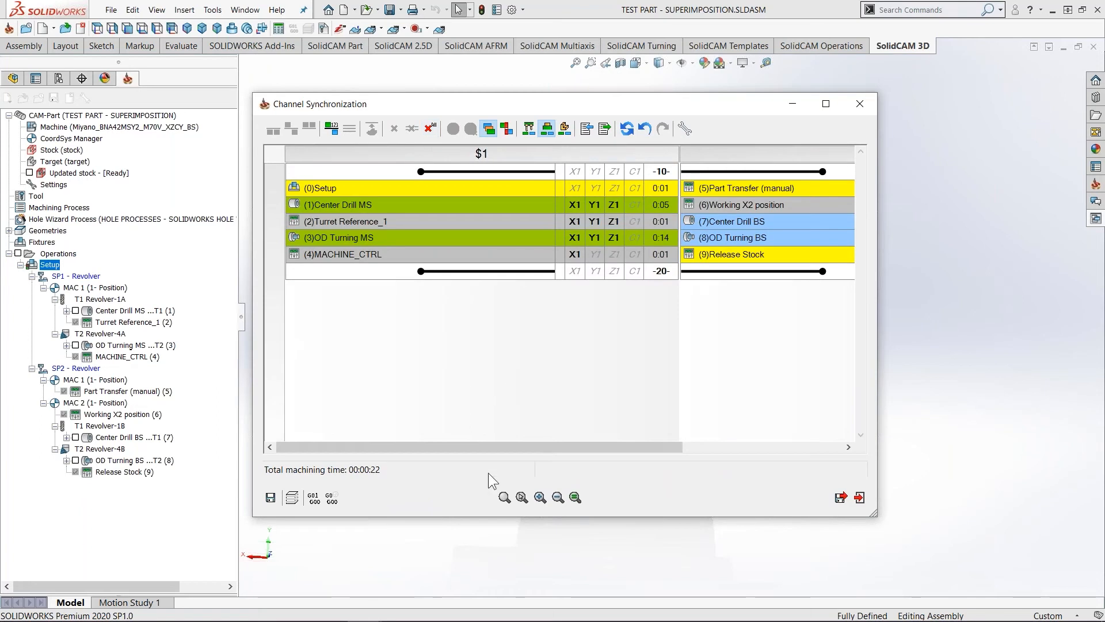
left_click(333, 129)
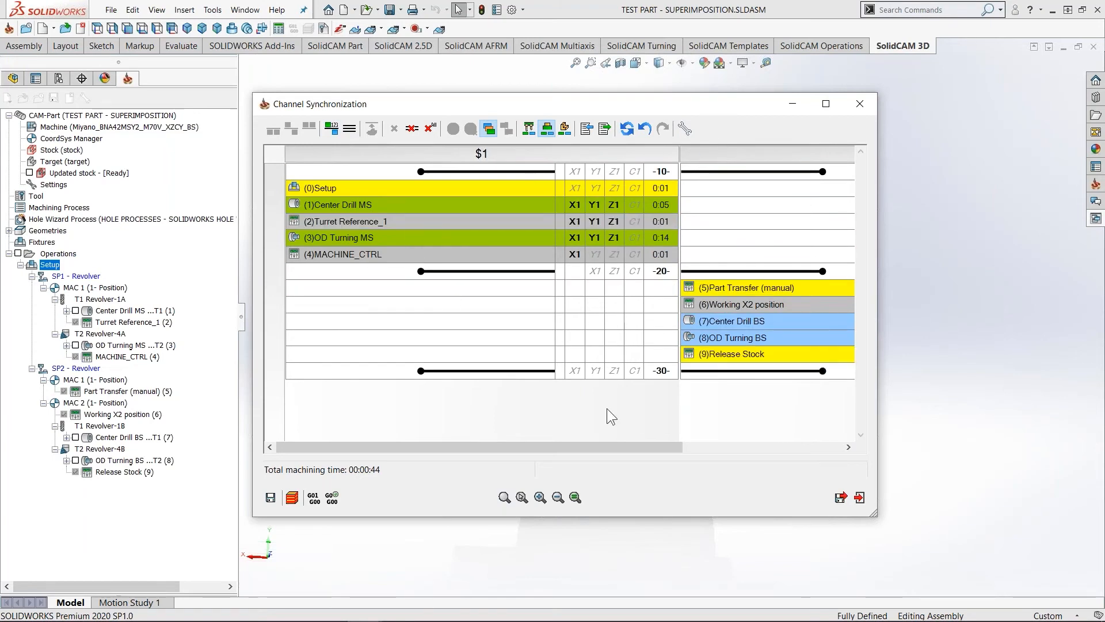
left_click(504, 497)
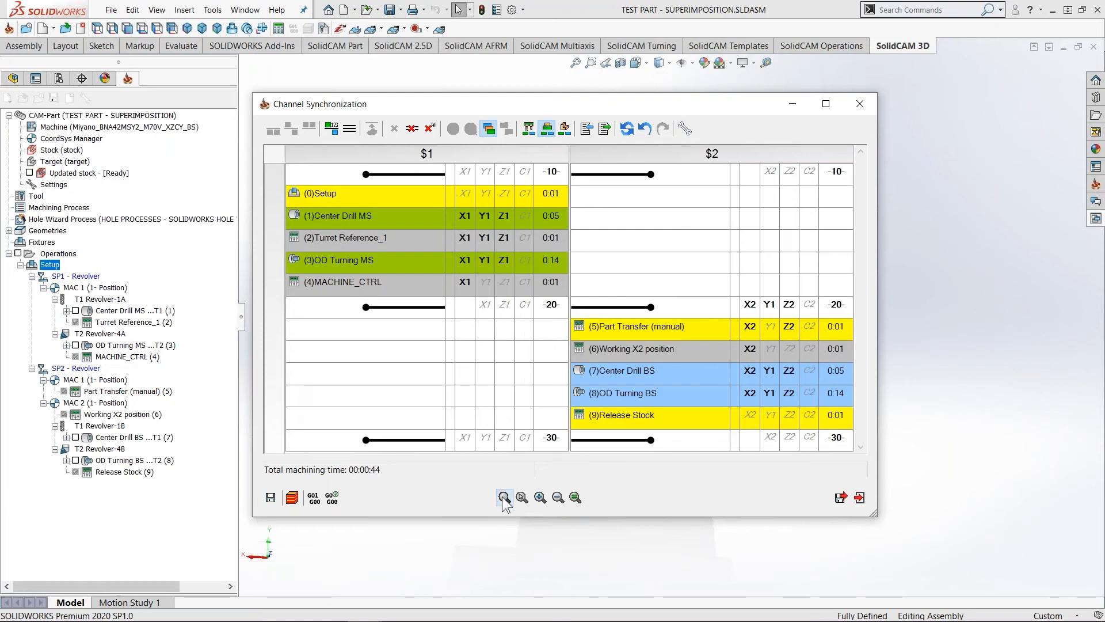
left_click(575, 498)
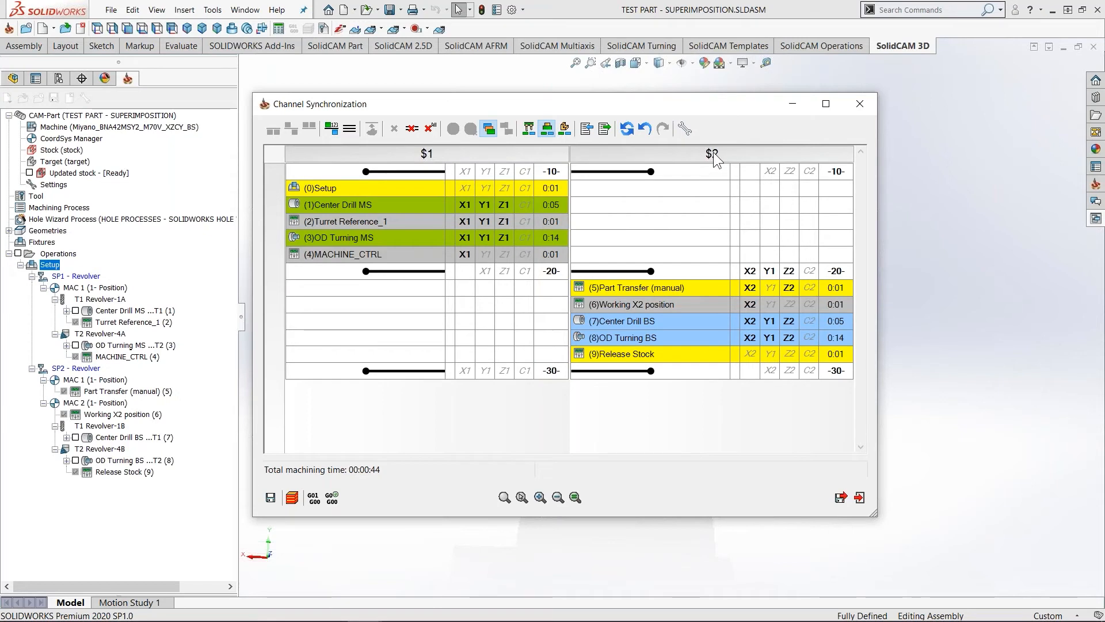
- Examine the synchronization points and the operation ranges assigned to channels $1 and $2
left_click(469, 175)
left_click(589, 169)
left_click(647, 274)
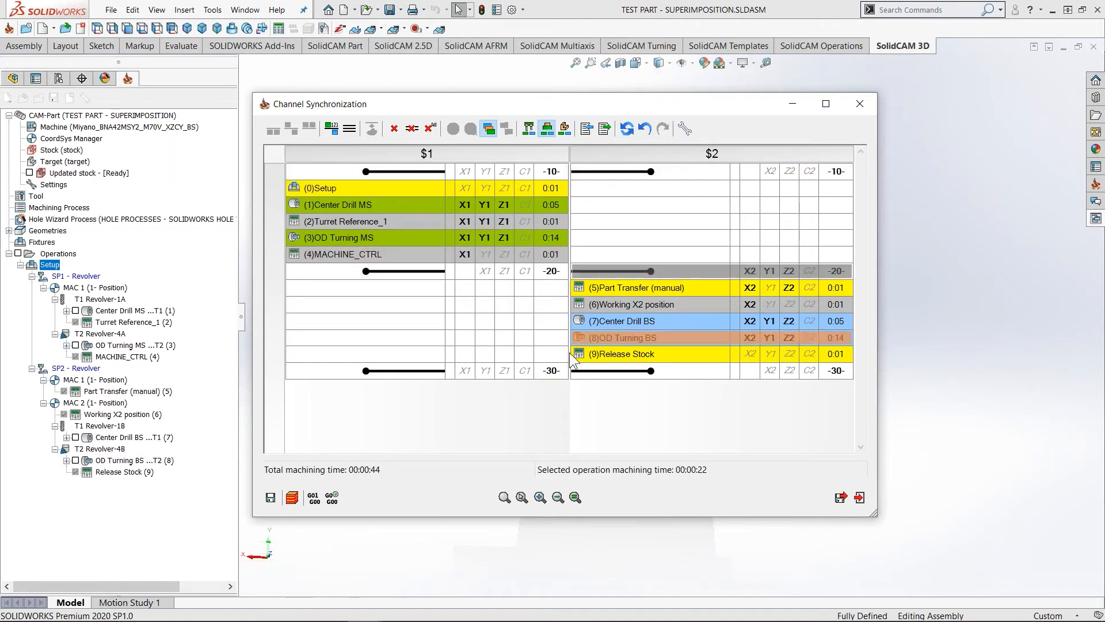
left_click(630, 372)
left_click(622, 287)
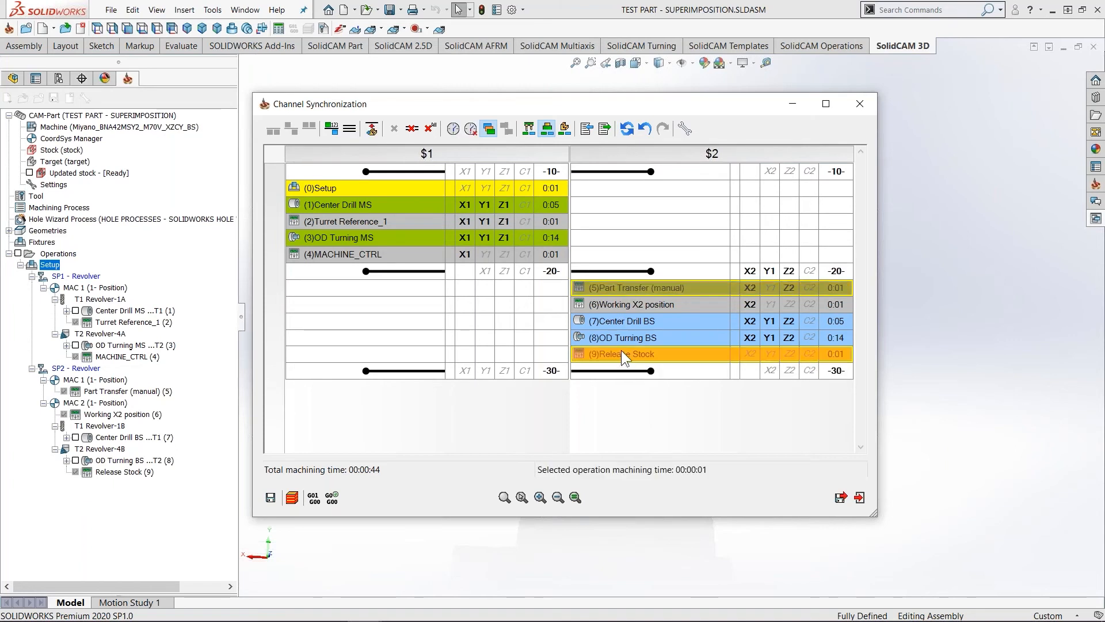
left_click(620, 354, "shift")
left_click(394, 191)
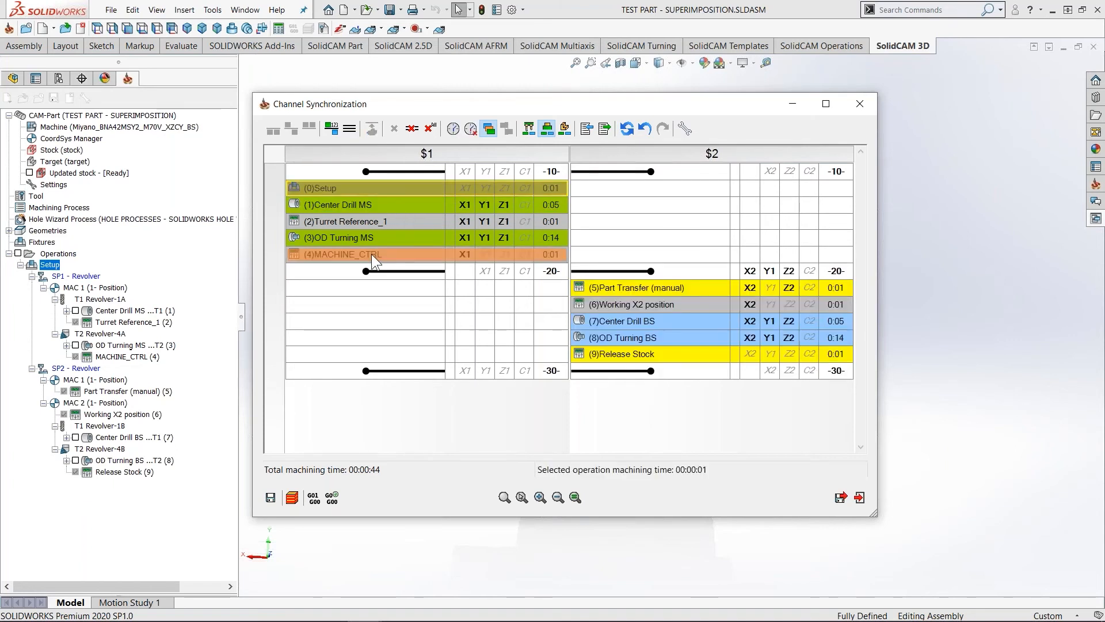
left_click(371, 254, "shift")
left_click(438, 426)
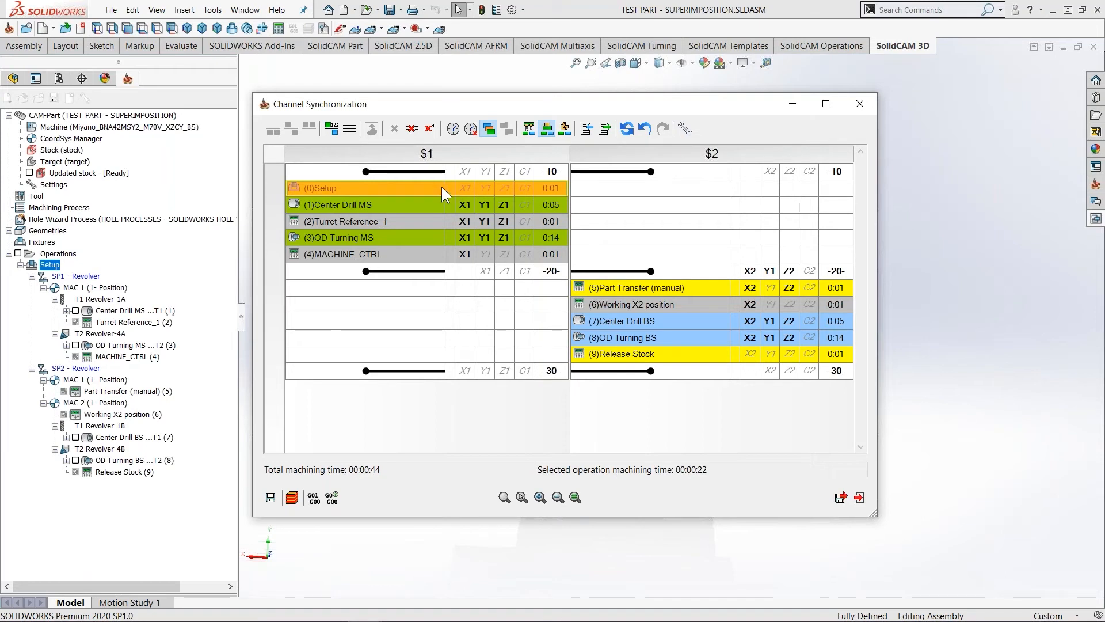
- Start Machine Simulation of the synchronized operations and show the machine from the Top view
left_click(292, 497)
left_click(127, 142)
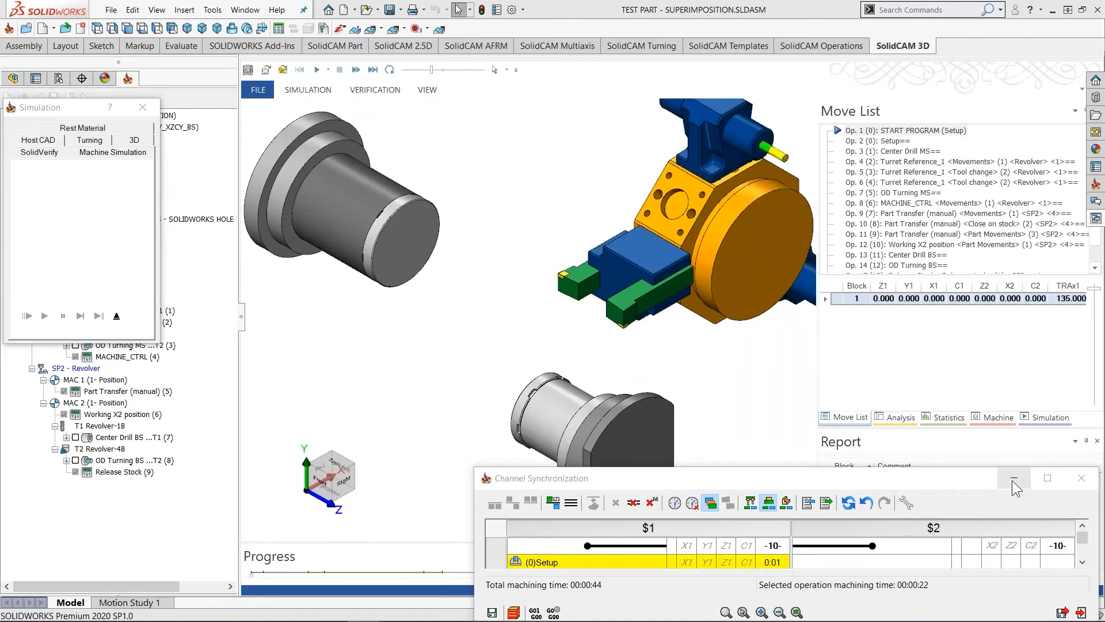
left_click(1013, 478)
left_click(286, 91)
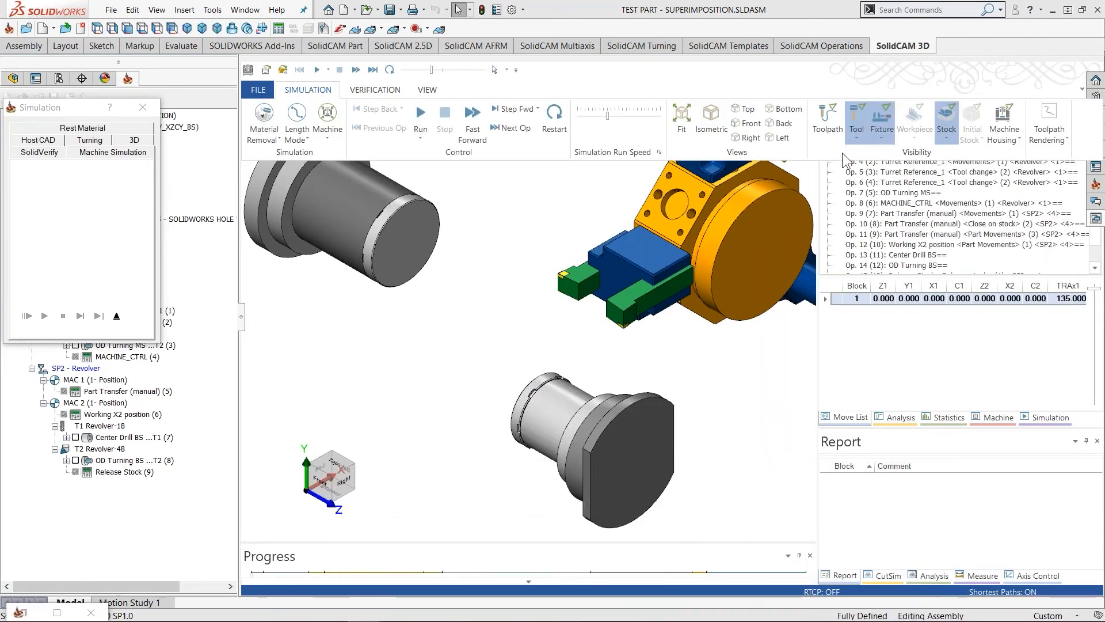
left_click(751, 122)
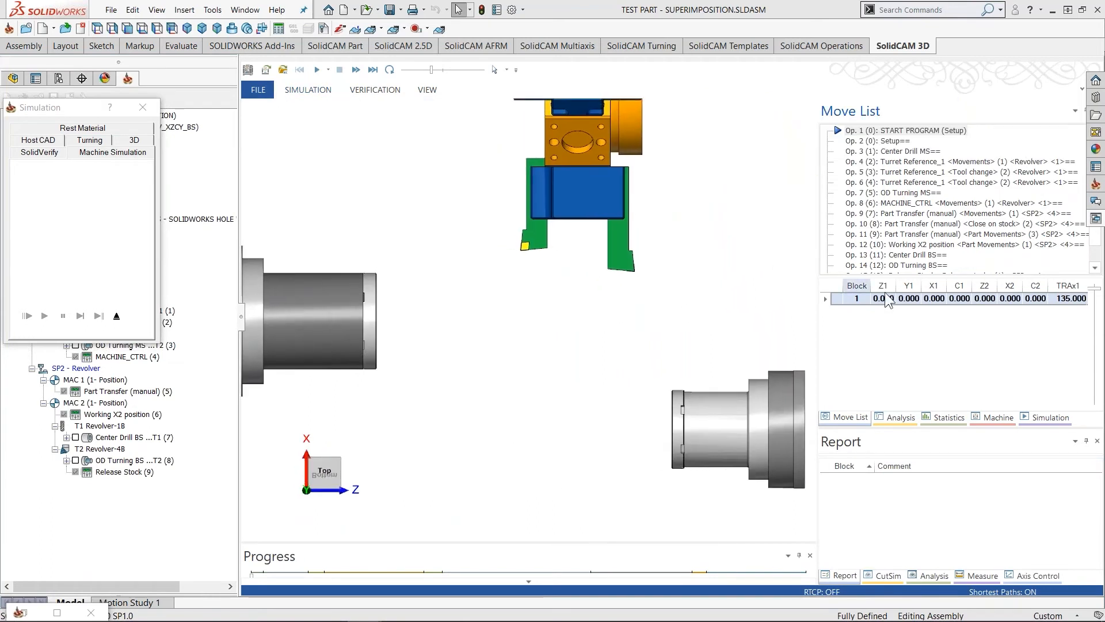
- Run the simulation through to Center Drill BS, and examine the spindle positions and the operation's axis limit entry in the report
left_click(893, 141)
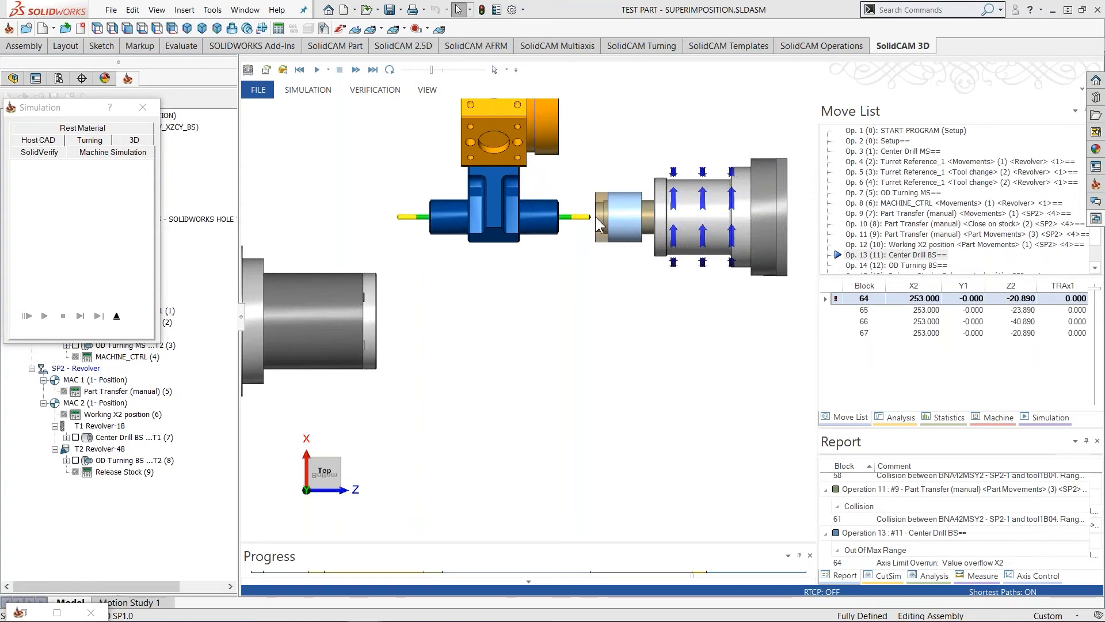
scroll(933, 534, "down", 1)
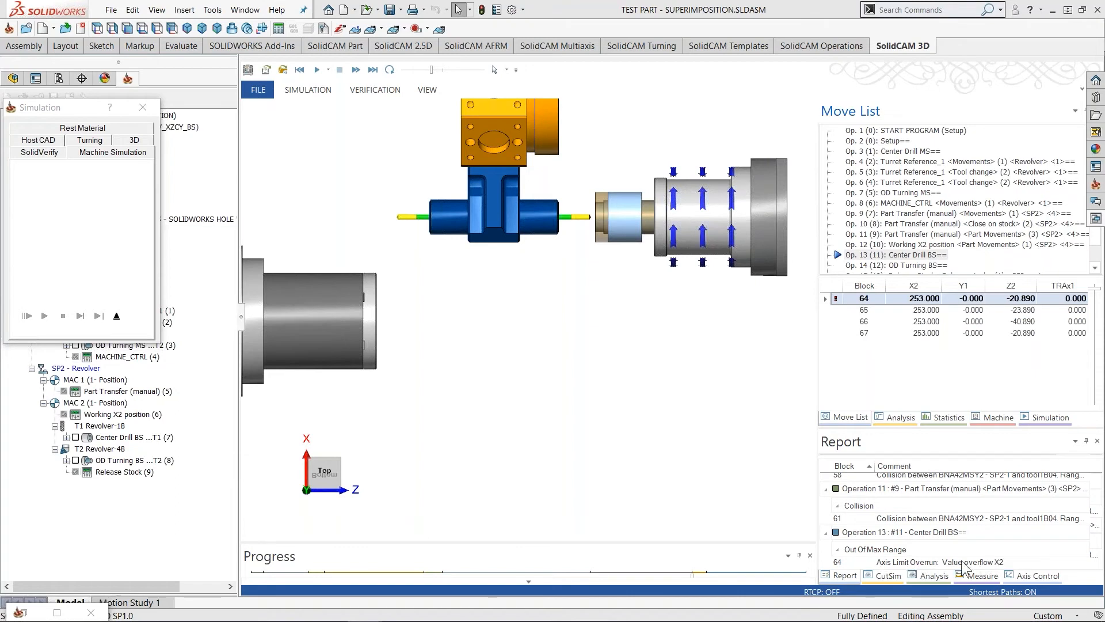
left_click(943, 563)
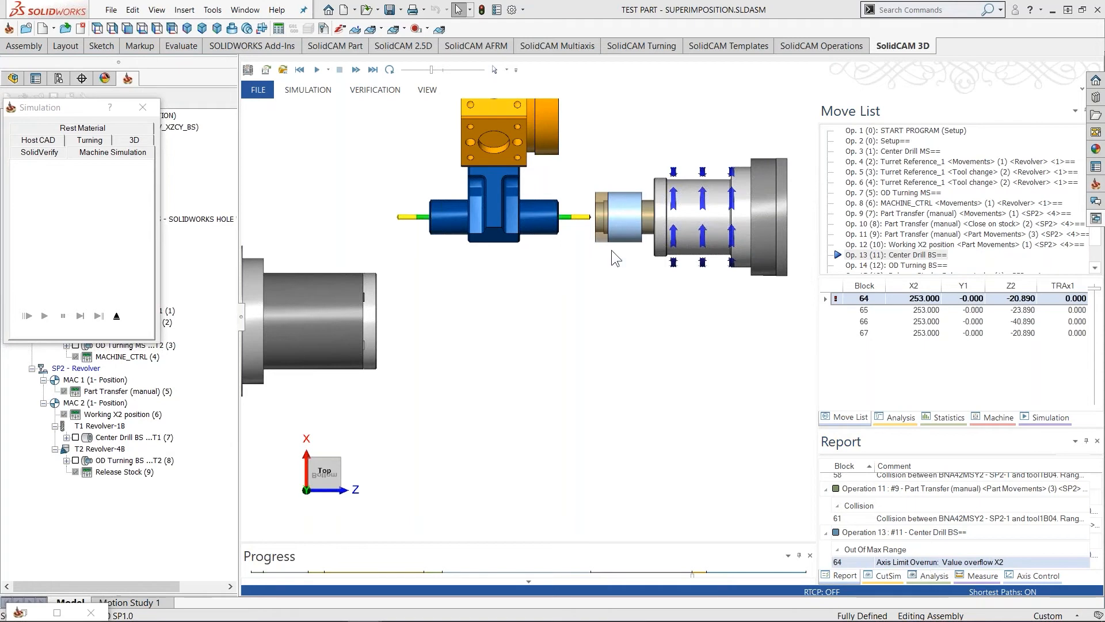
scroll(602, 323, "down", 5)
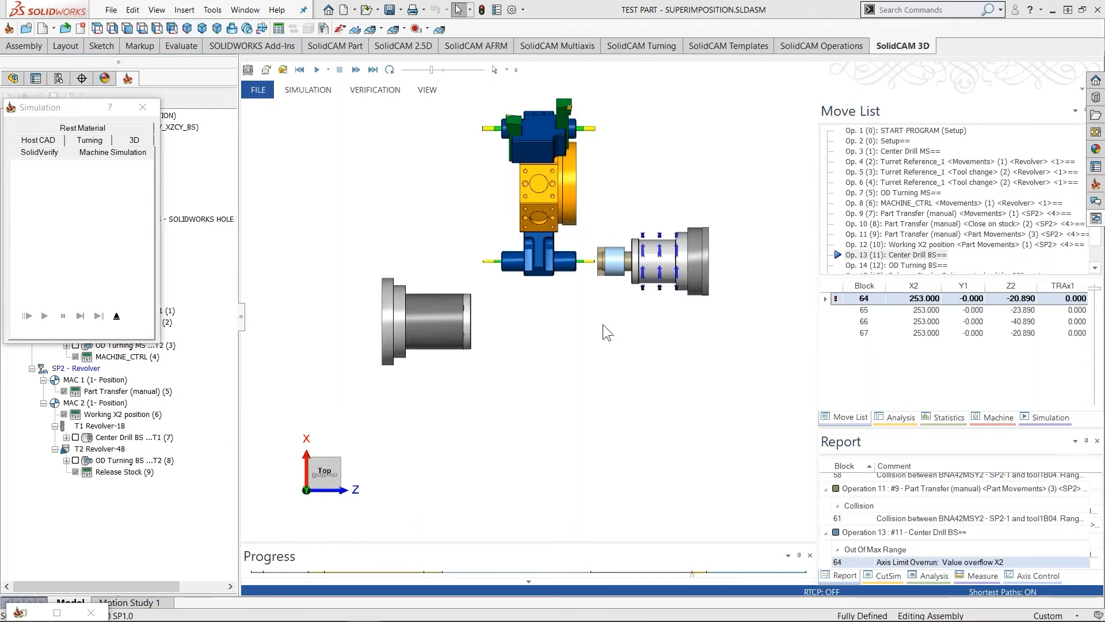
scroll(595, 359, "up", 4)
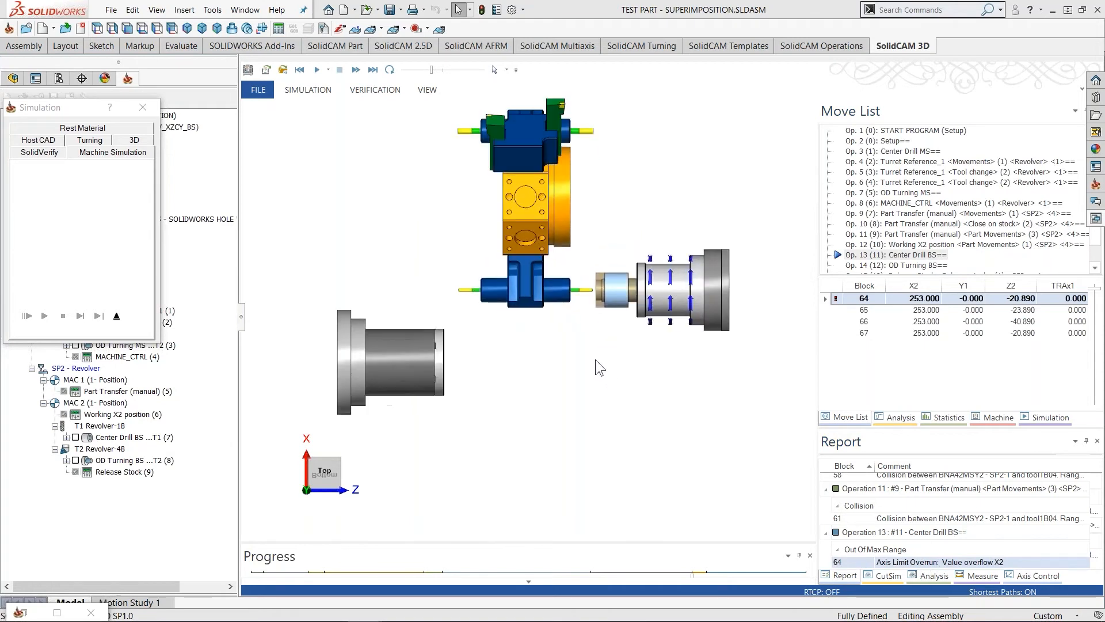
scroll(582, 387, "down", 1)
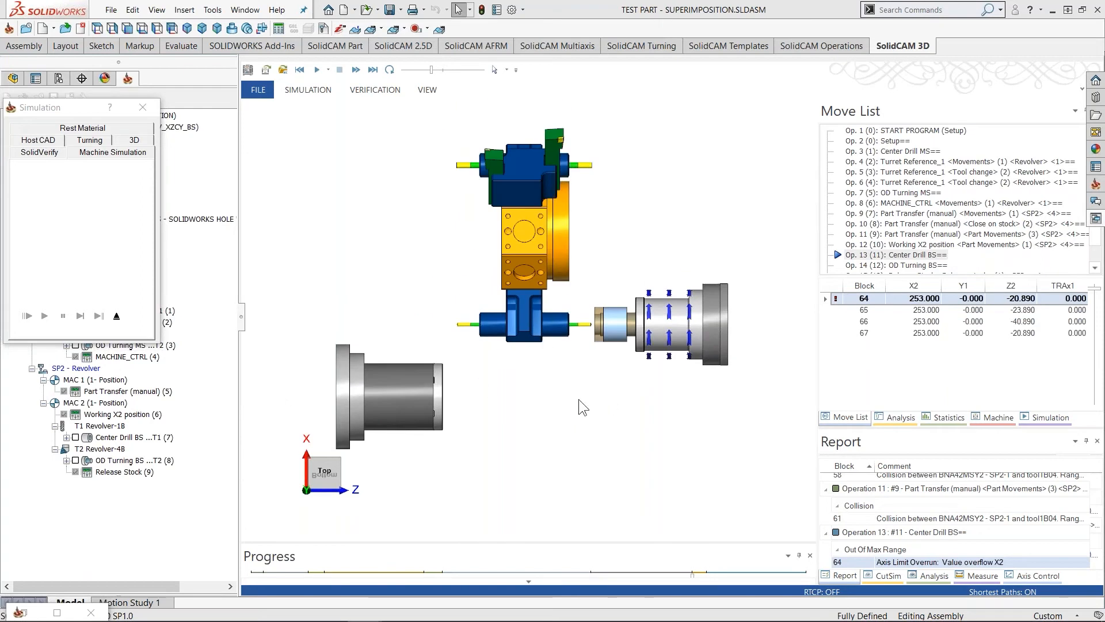
- Exit the machine simulation, and save and close Channel Synchronization
left_click(116, 316)
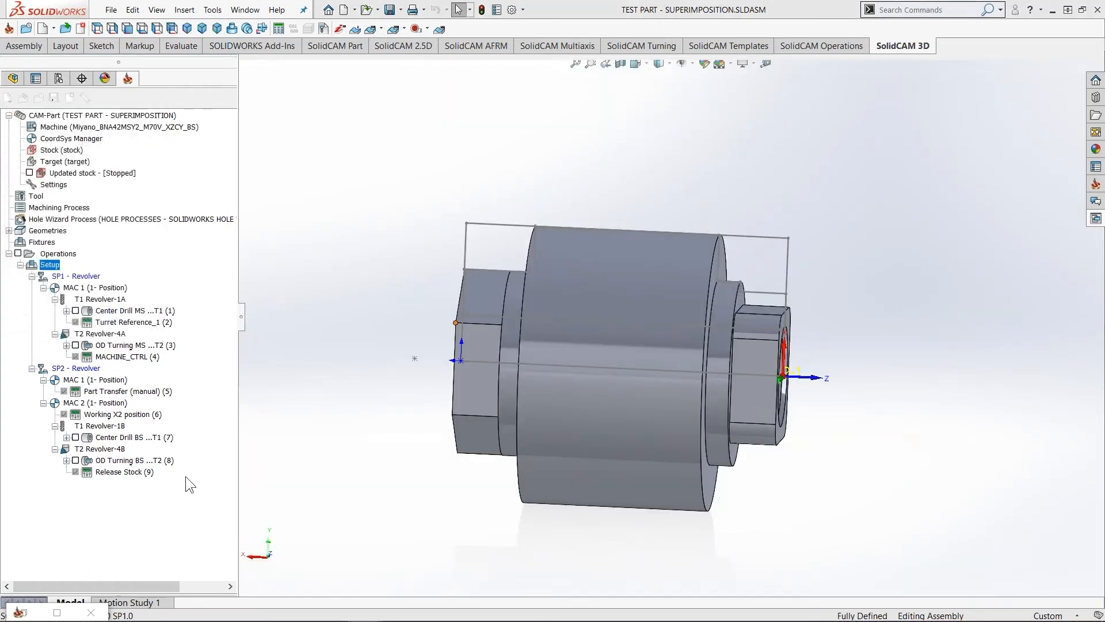
left_click(57, 612)
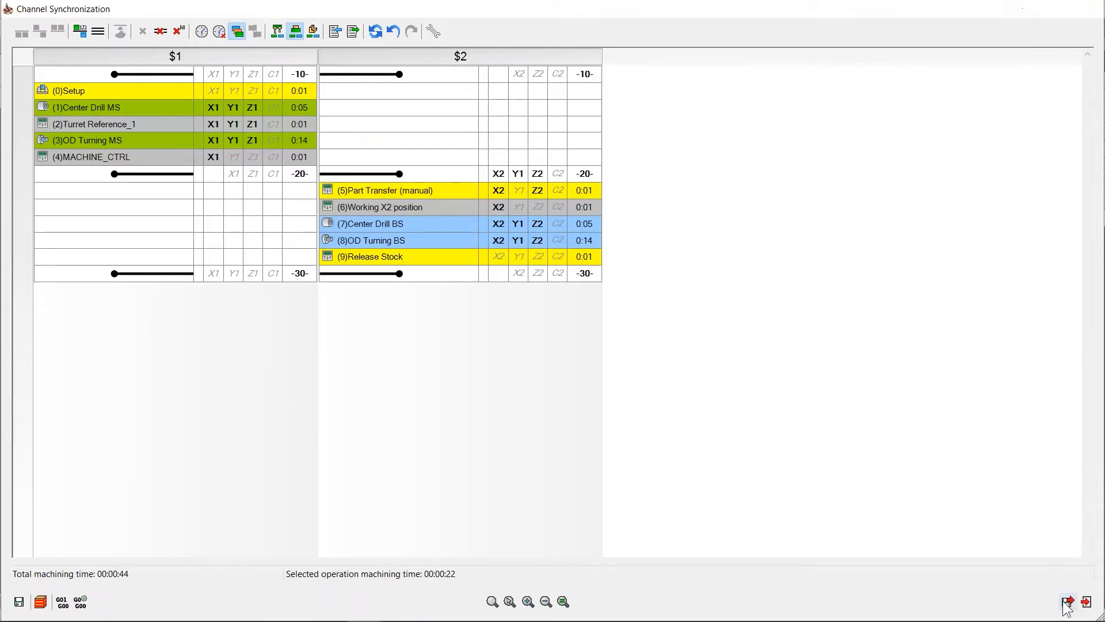
left_click(1067, 601)
- Inspect the X1Y1Z1 | X2Z2 axes pattern in the Machine ID Editor, and save and exit the editor
double_click(153, 129)
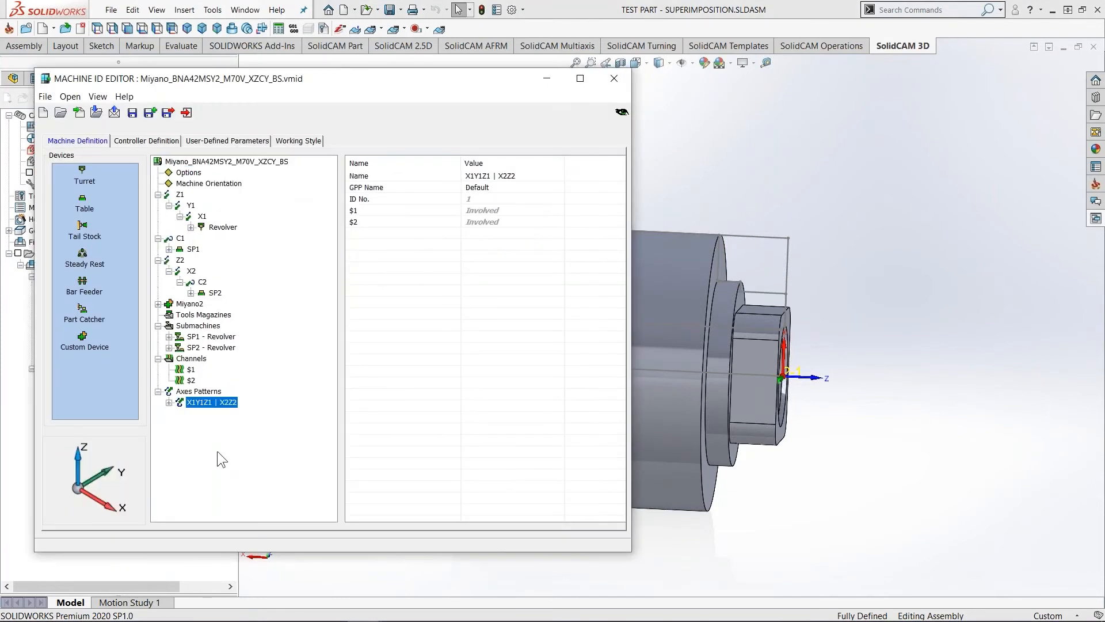
left_click(169, 402)
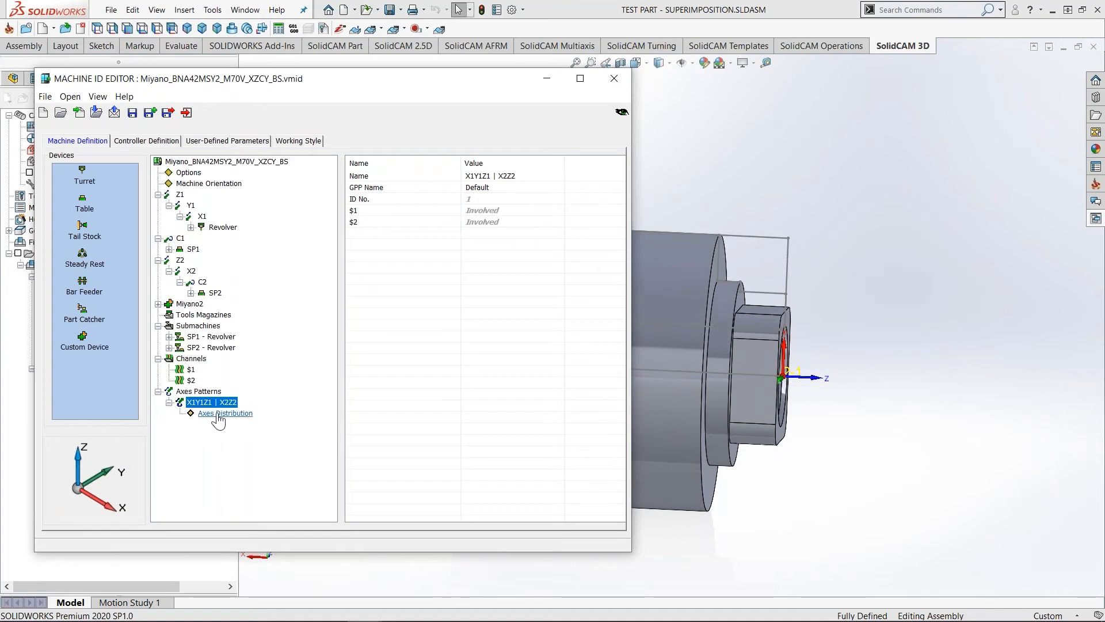
left_click(170, 113)
- Open Channel Synchronization for the Setup, and size its window and table so that all operations are shown
right_click(57, 263)
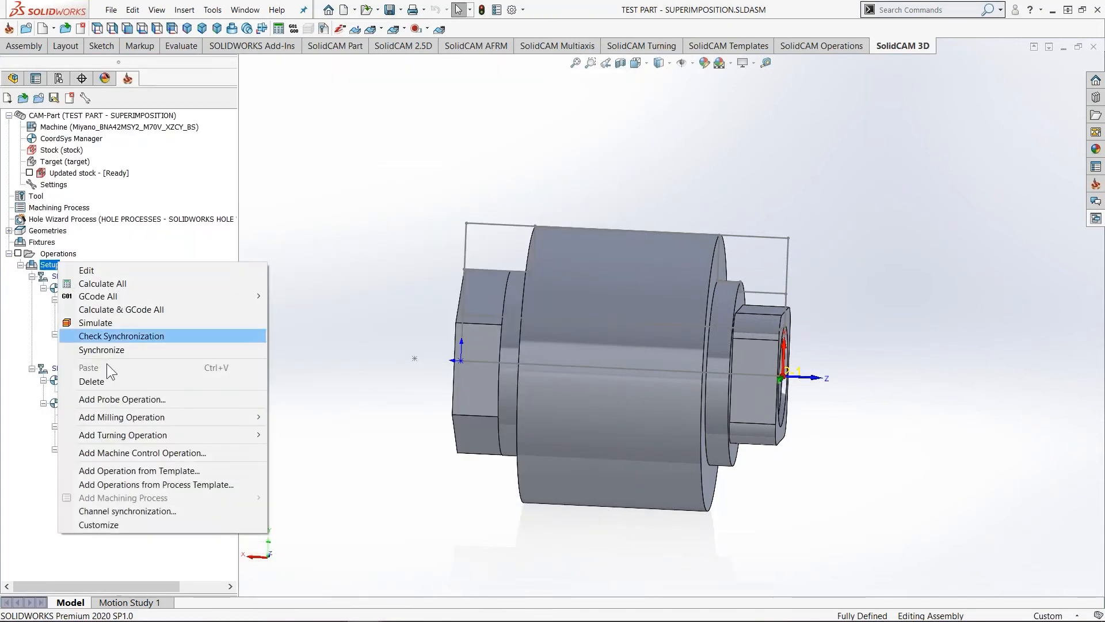
left_click(138, 511)
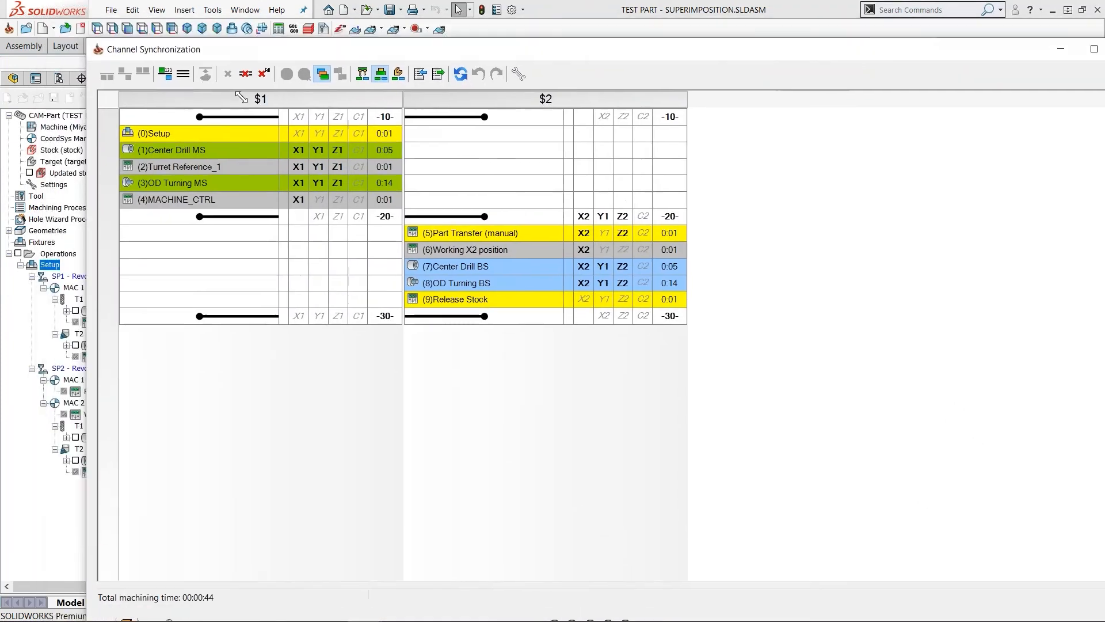
left_click_drag(242, 97, 365, 168)
left_click_drag(512, 175, 378, 82)
left_click(560, 532)
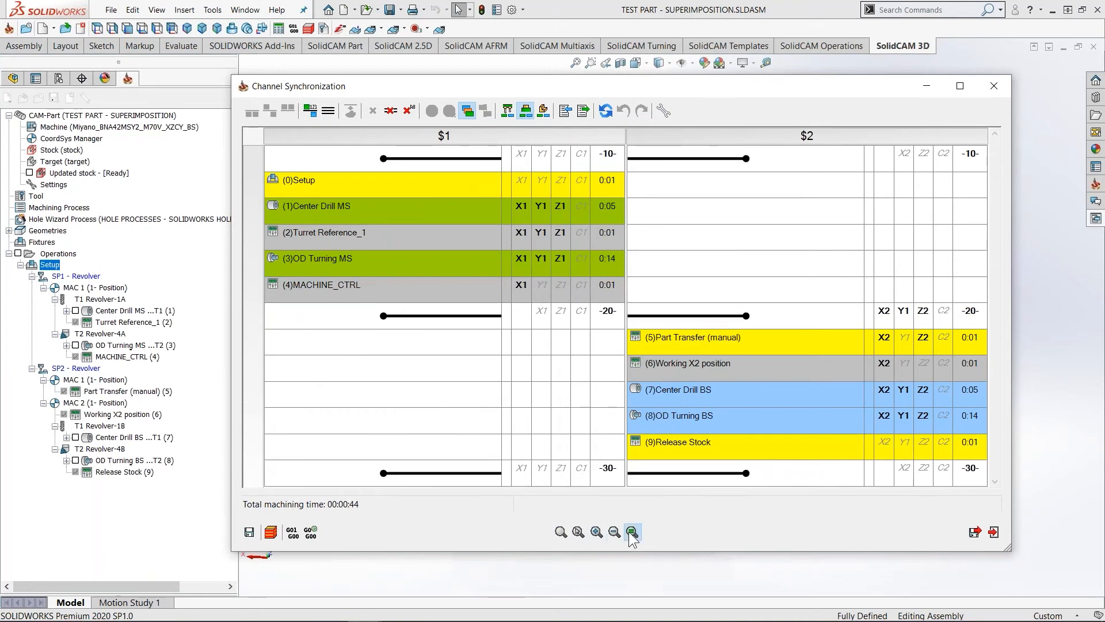
left_click(631, 531)
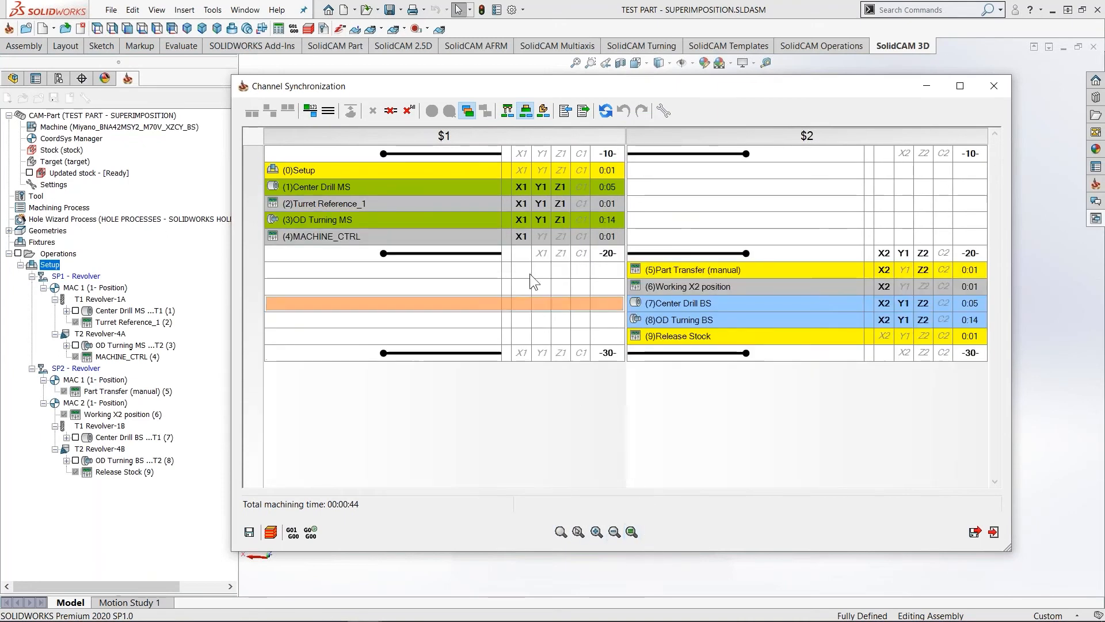
- Examine the options offered for synchronization labels 10 and 20, and save and close Channel Synchronization
right_click(485, 156)
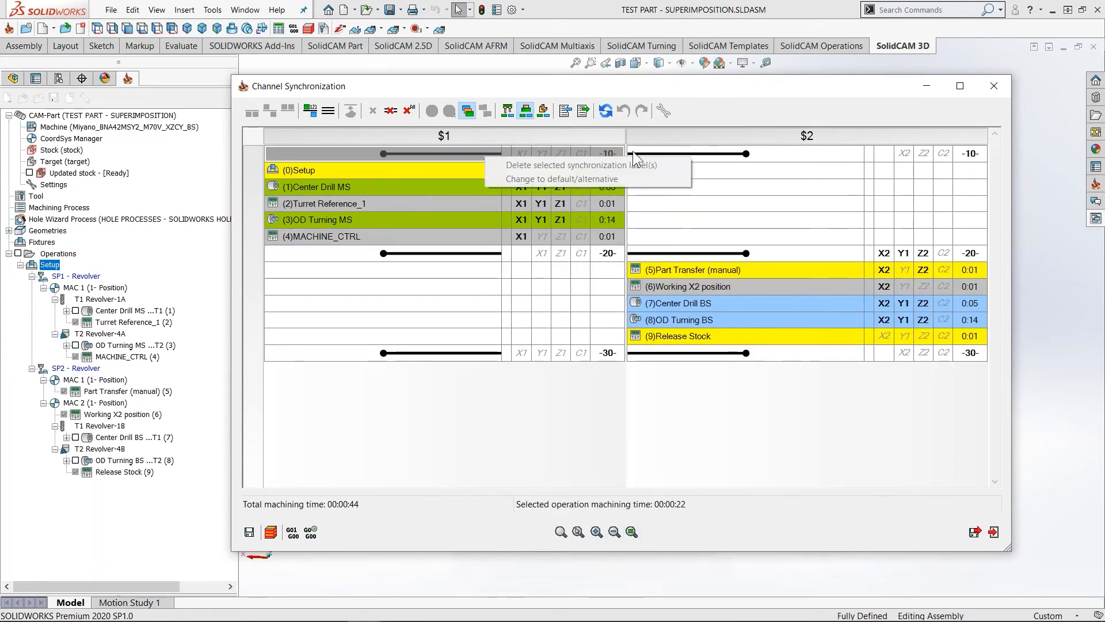
right_click(708, 151)
right_click(465, 253)
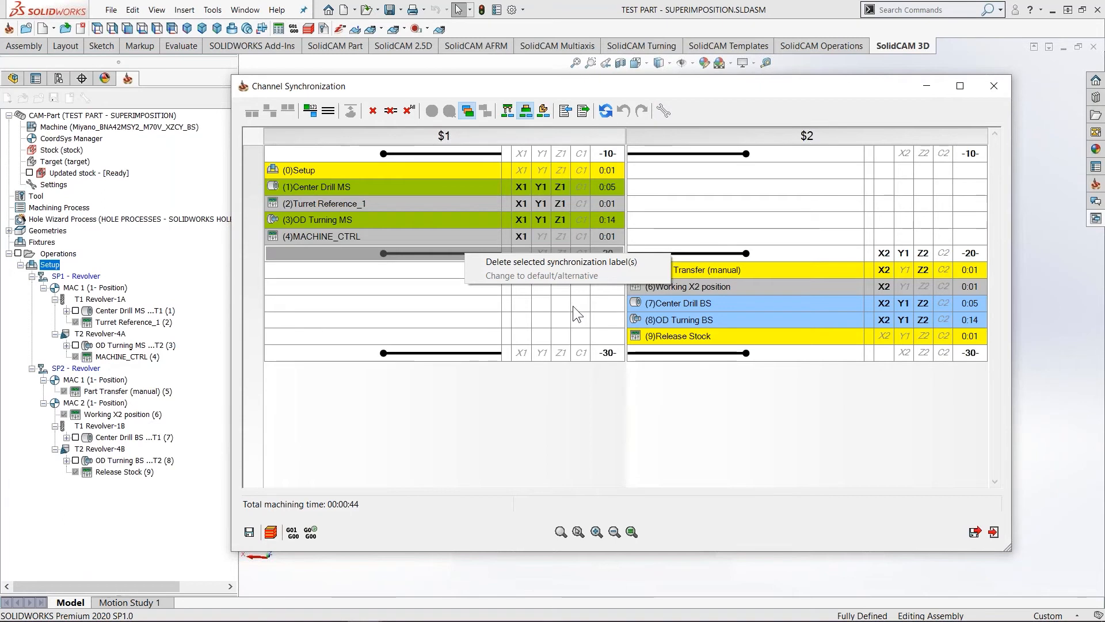
left_click(561, 312)
left_click(705, 153)
left_click(423, 151)
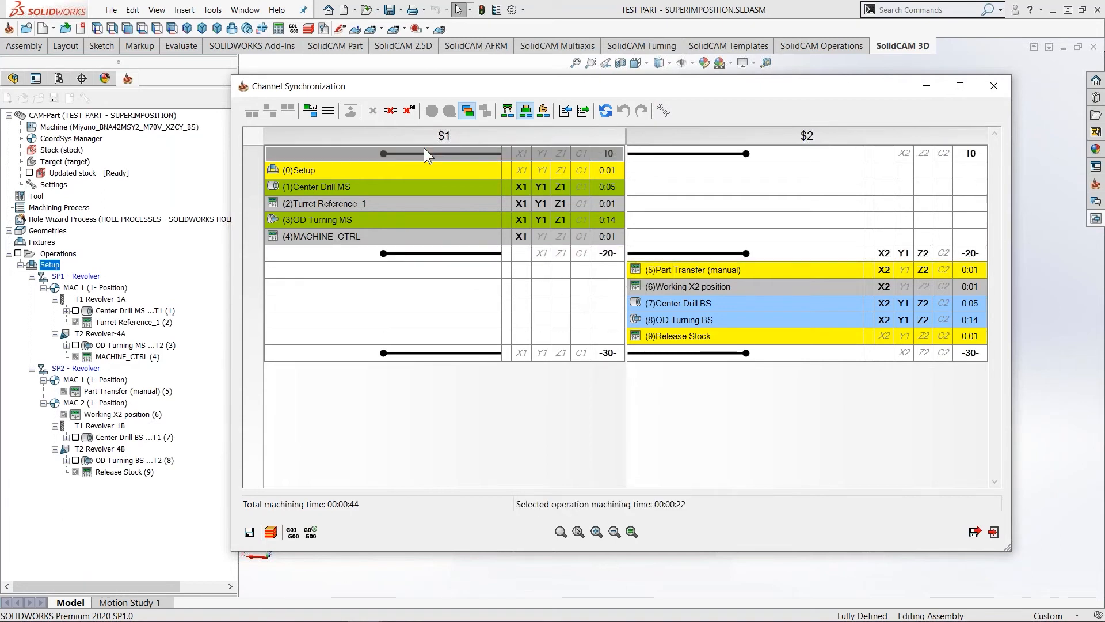
left_click(974, 532)
- Open the CAM-Part's machine in the Machine ID Editor and duplicate the X1Y1Z1 | X2Z2 axes pattern
double_click(172, 127)
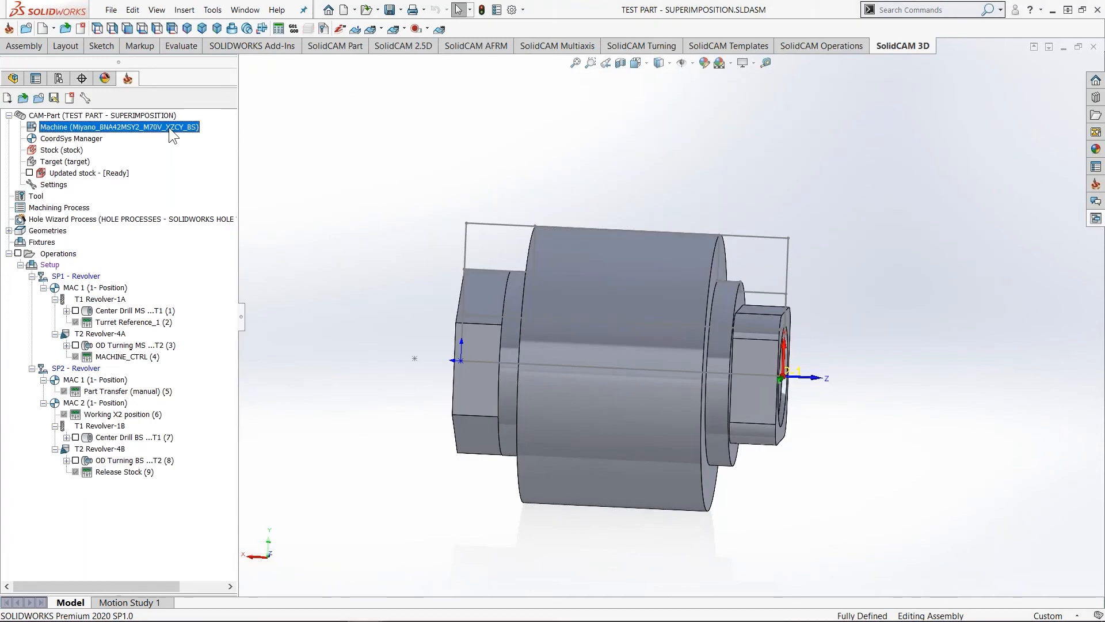
right_click(186, 397)
left_click(242, 466)
right_click(213, 403)
left_click(242, 488)
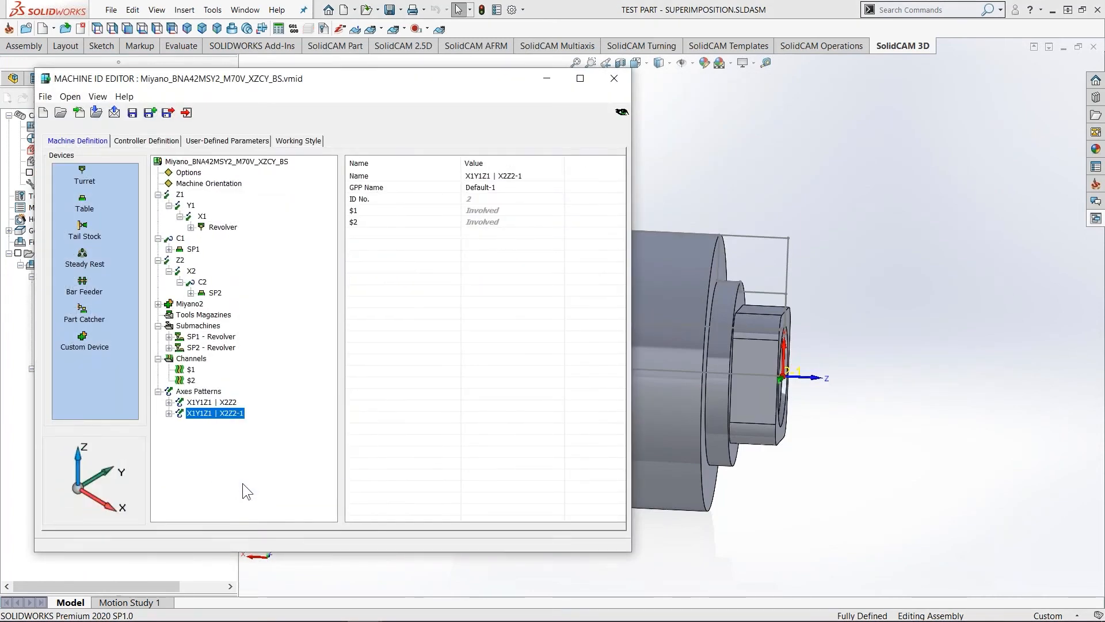
- Rename the duplicated axes pattern as X1s Z1s | X2Z2
left_click(469, 176)
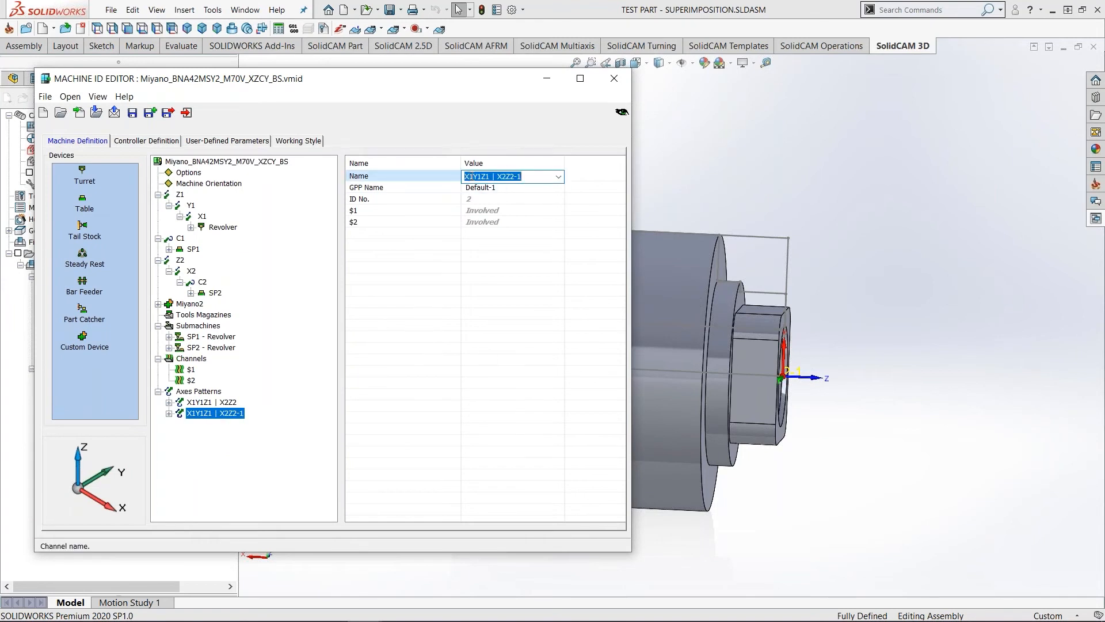
left_click(470, 176)
type("s")
left_click_drag(487, 177, 481, 178)
key("BackSpace")
left_click(485, 176)
type("s Z1s")
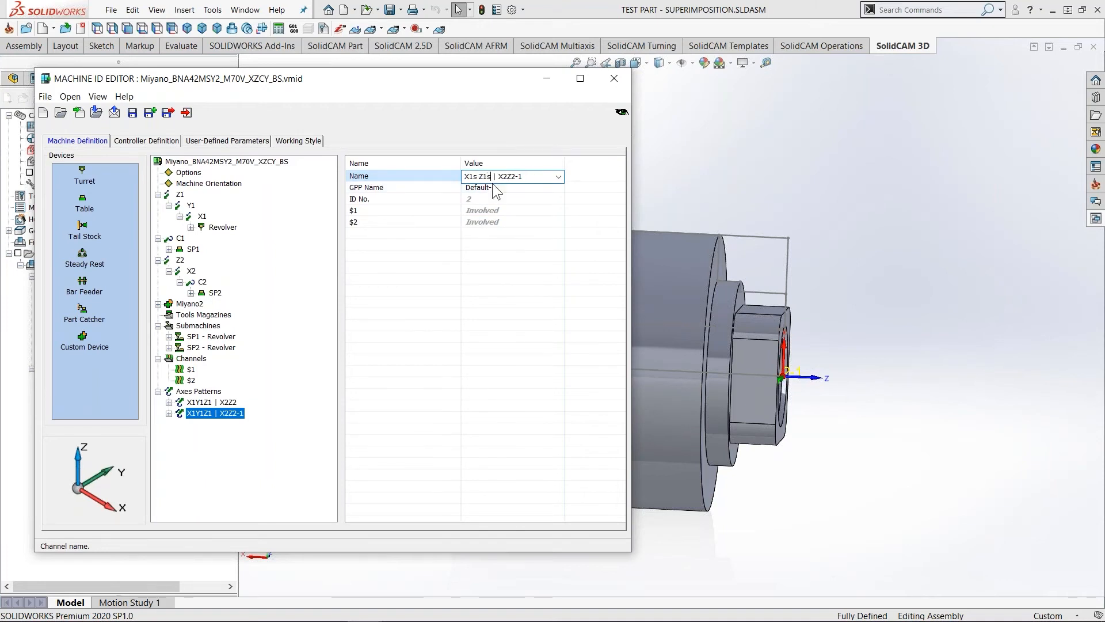
left_click_drag(525, 177, 516, 176)
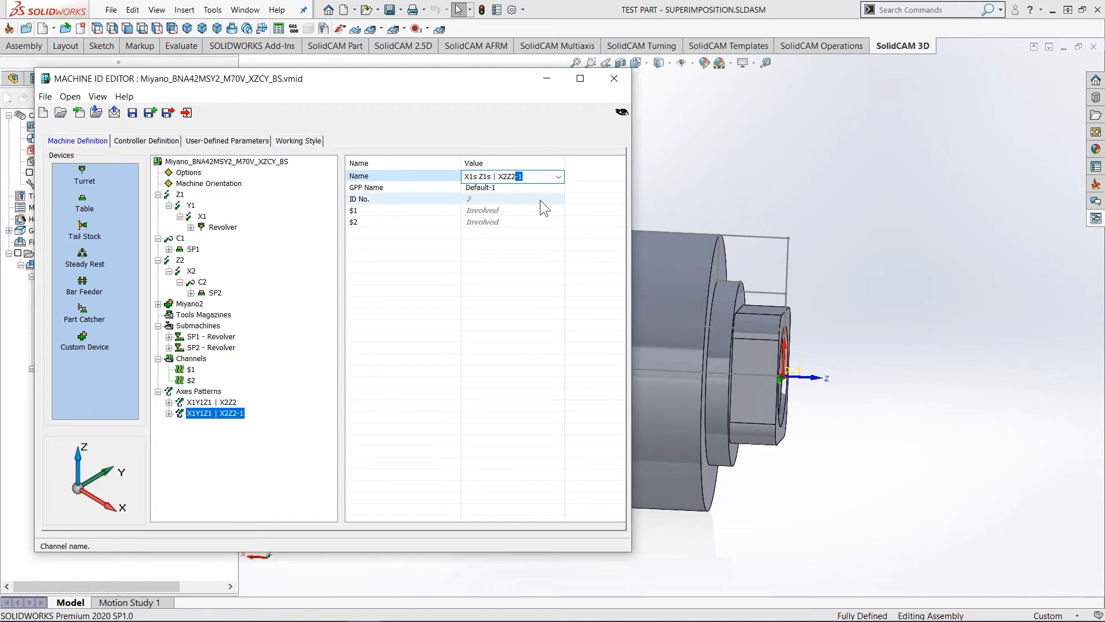
key("BackSpace")
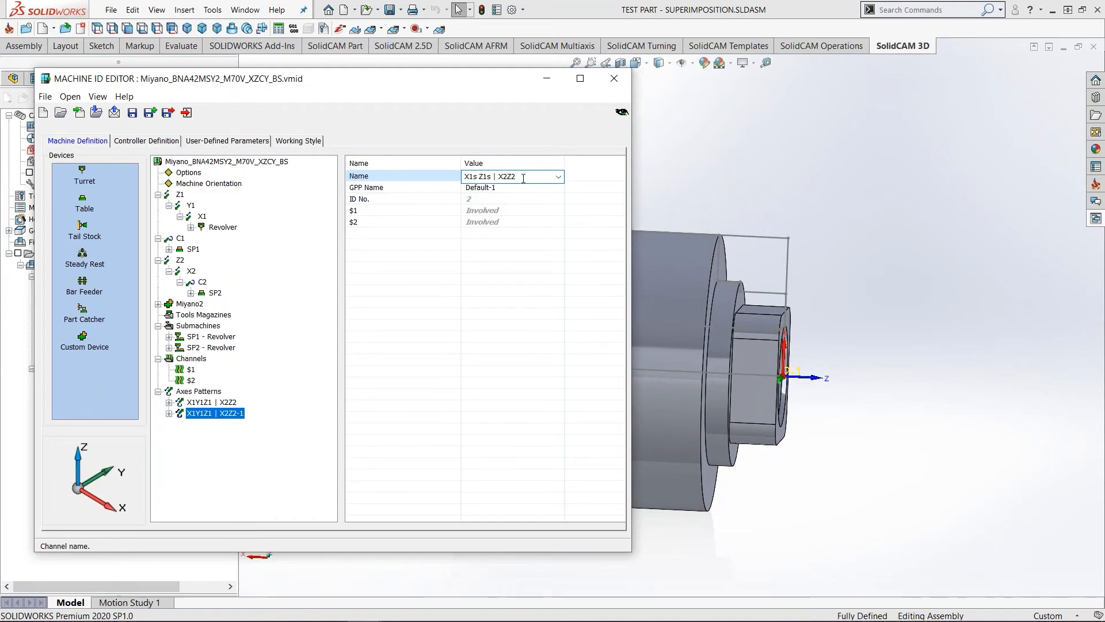
left_click(544, 338)
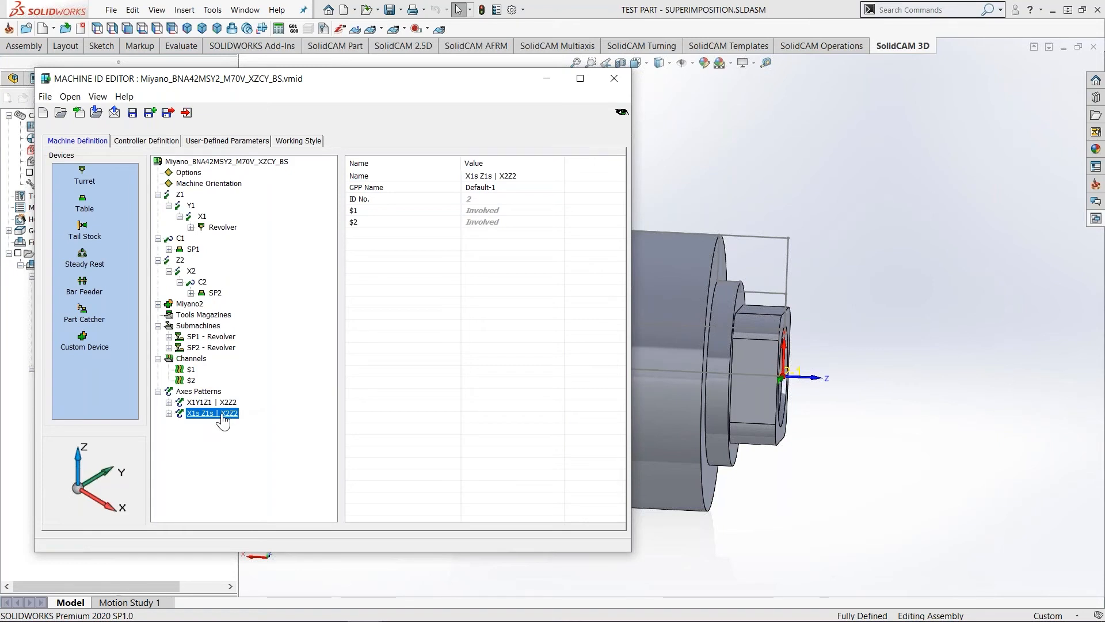
- Append (G750) to the new axes pattern's name and set its GPP name to G750
left_click(513, 177)
type("(")
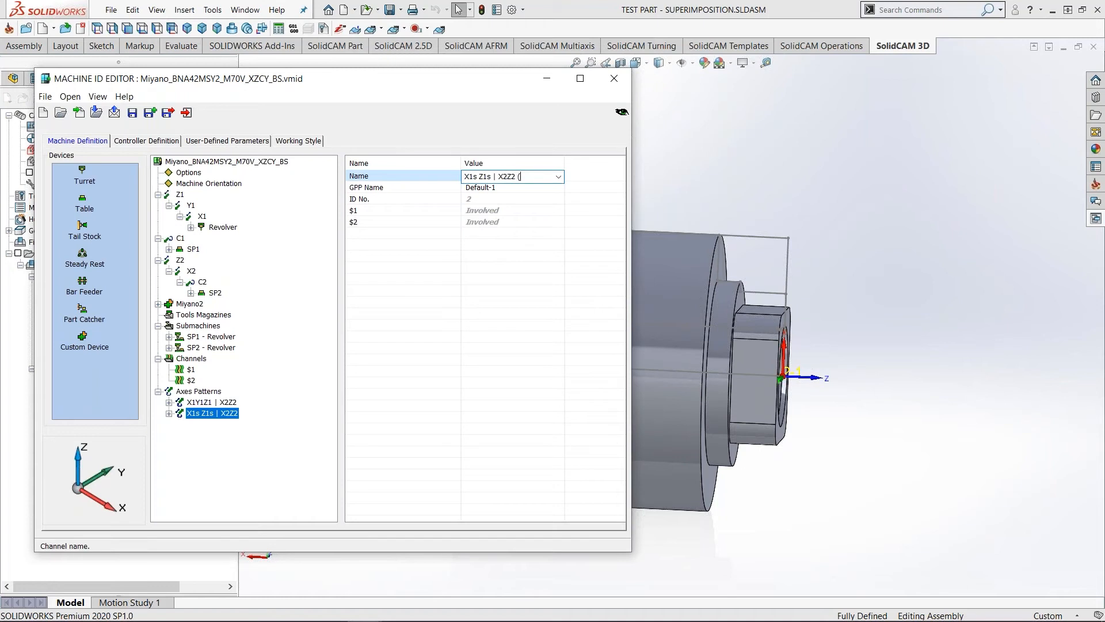
type("G750)")
key("Return")
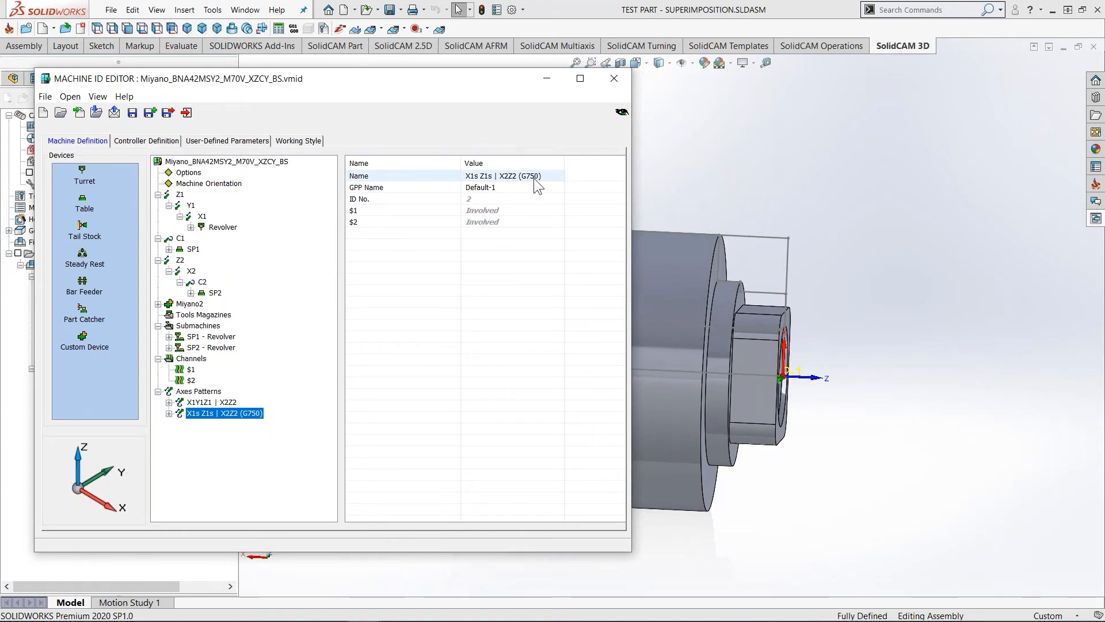
left_click(503, 187)
type("G")
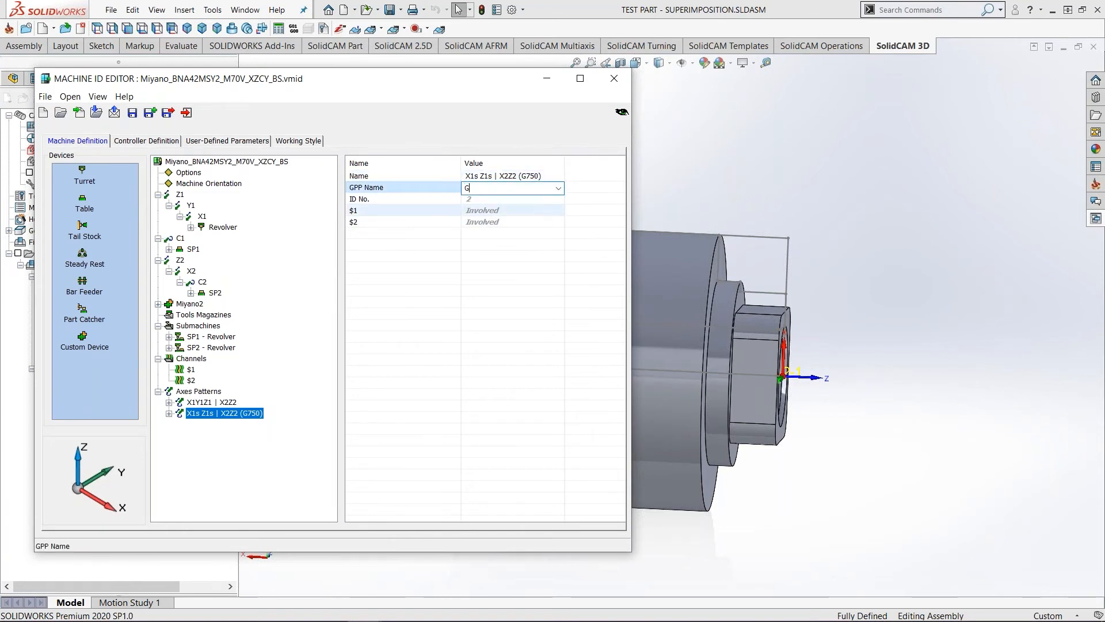
type("750")
key("Return")
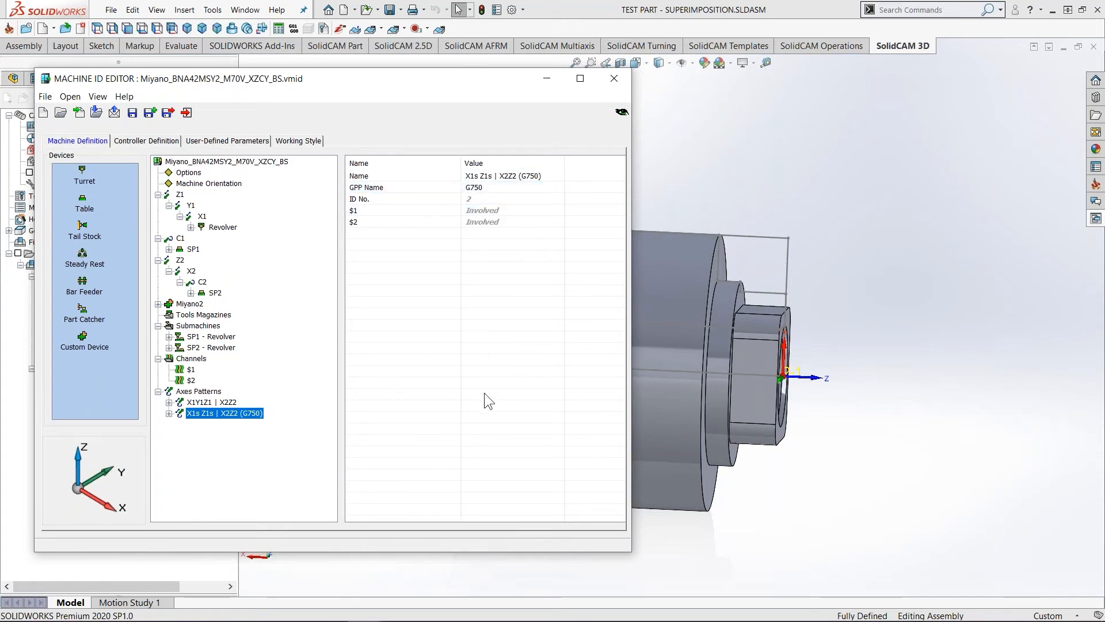
- In the G750 pattern's axes distribution, set Z1 in channel $1 to Superimposition and Normal (Default), and widen the $1 column
left_click(168, 413)
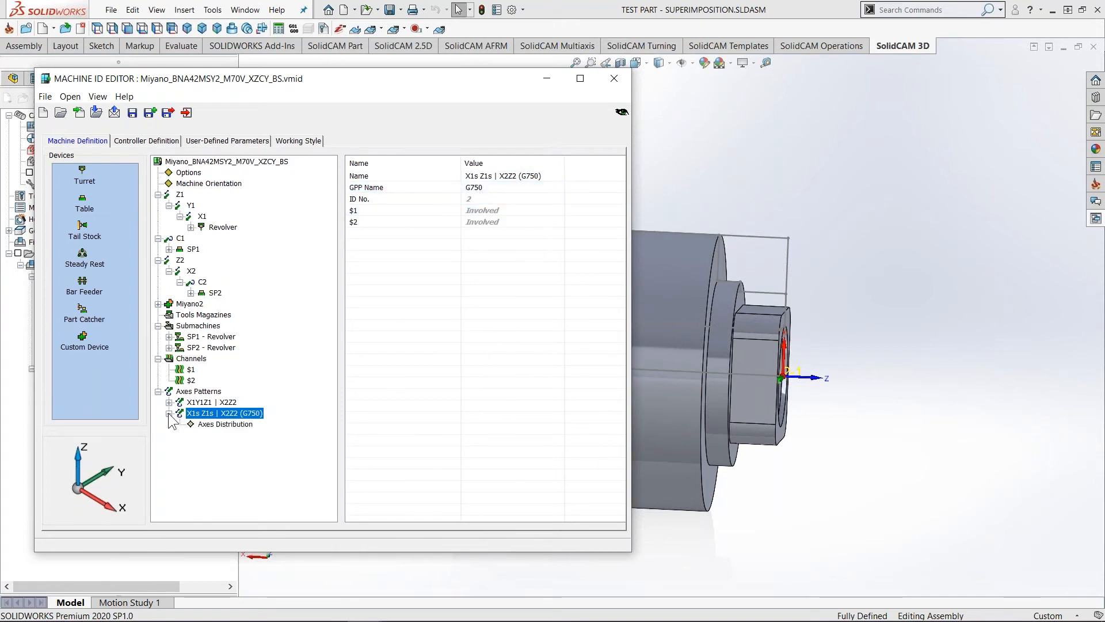
left_click(208, 424)
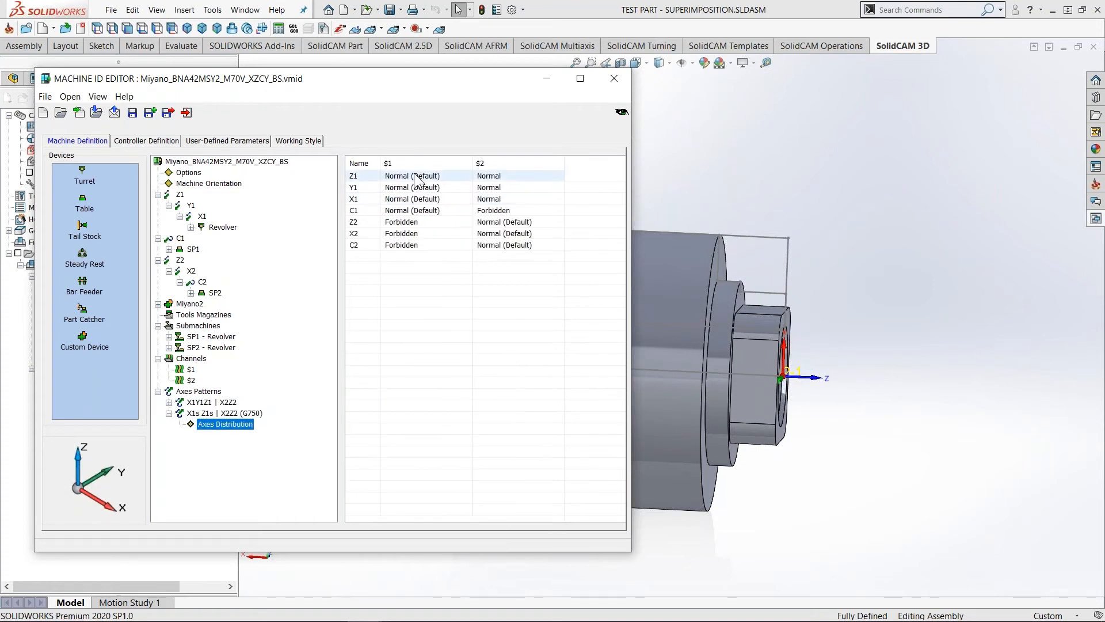
left_click(451, 173)
left_click(458, 175)
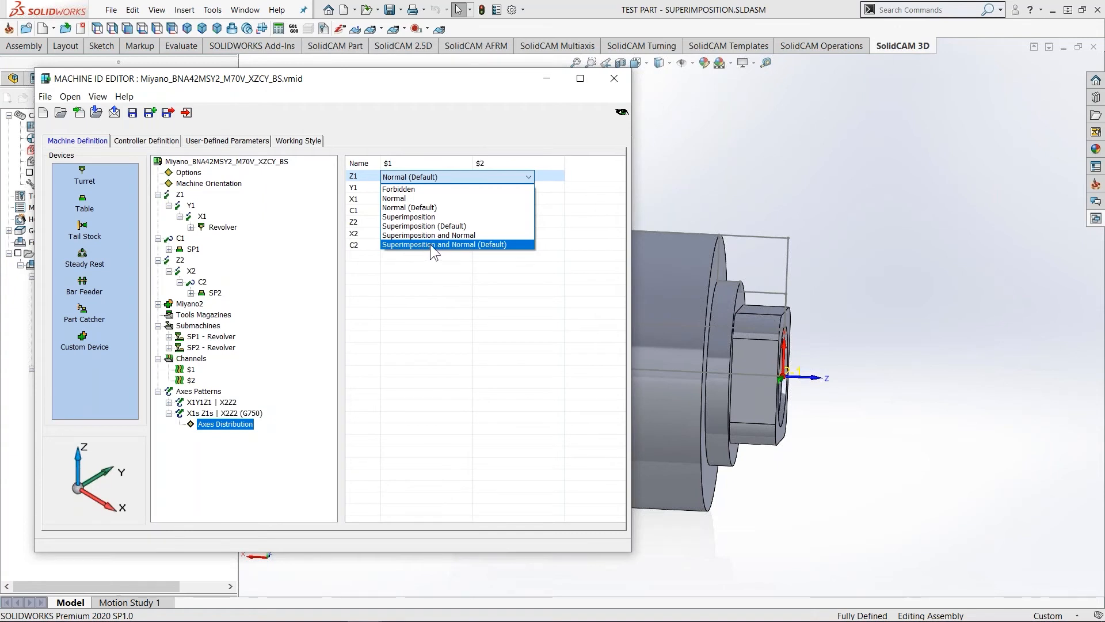
left_click(500, 244)
left_click_drag(472, 163, 523, 161)
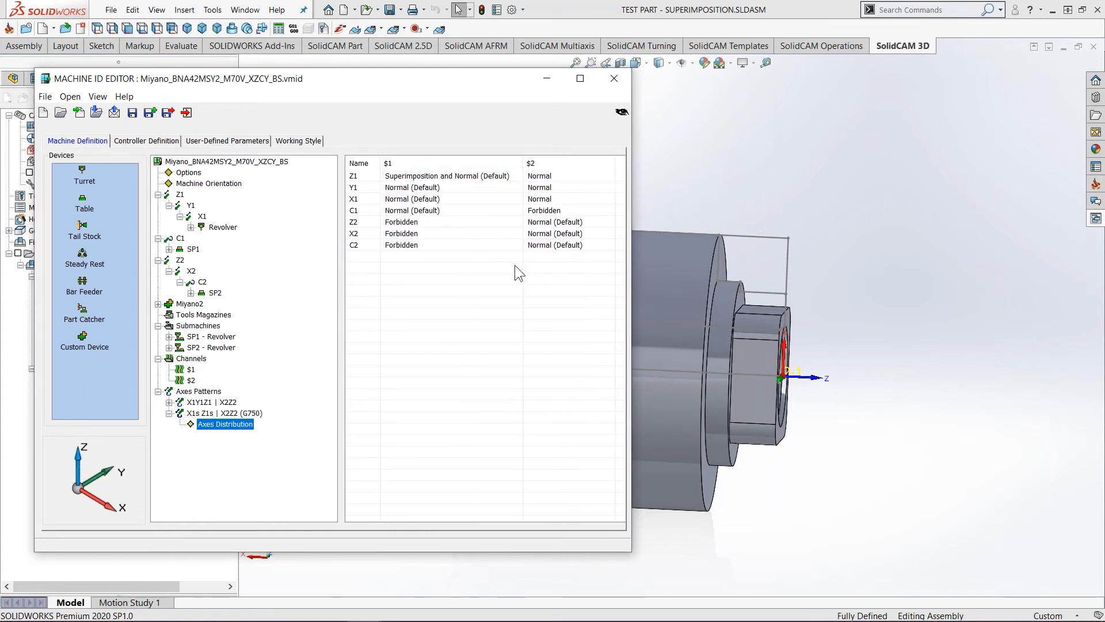
- Set X1 in channel $1 to Superimposition and Normal (Default), and save and exit the Machine ID Editor
left_click(450, 199)
left_click(451, 199)
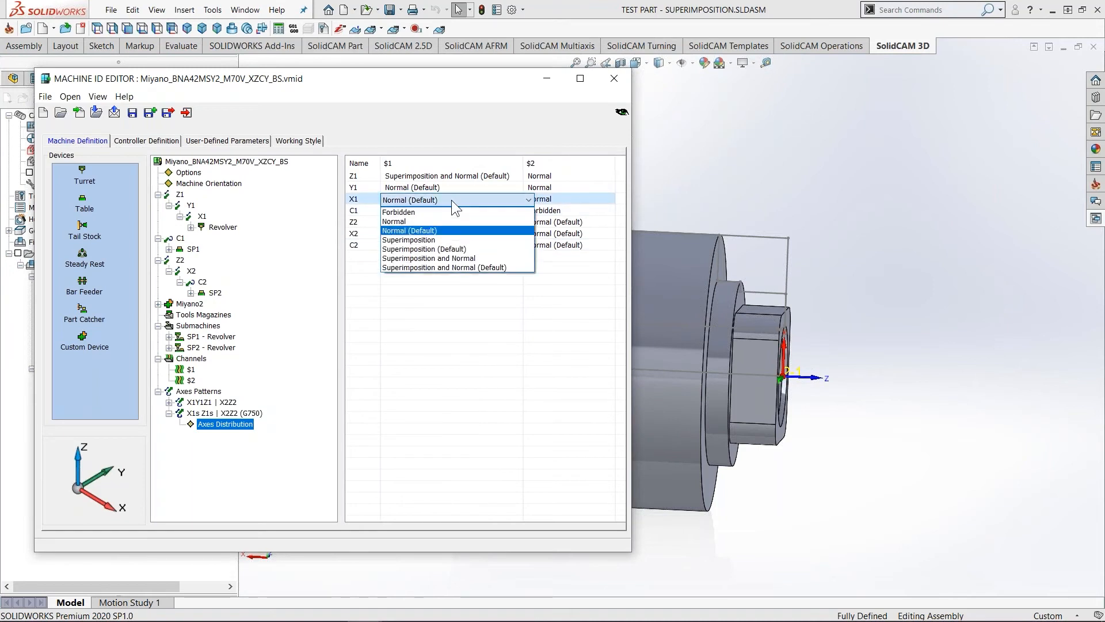
left_click(447, 267)
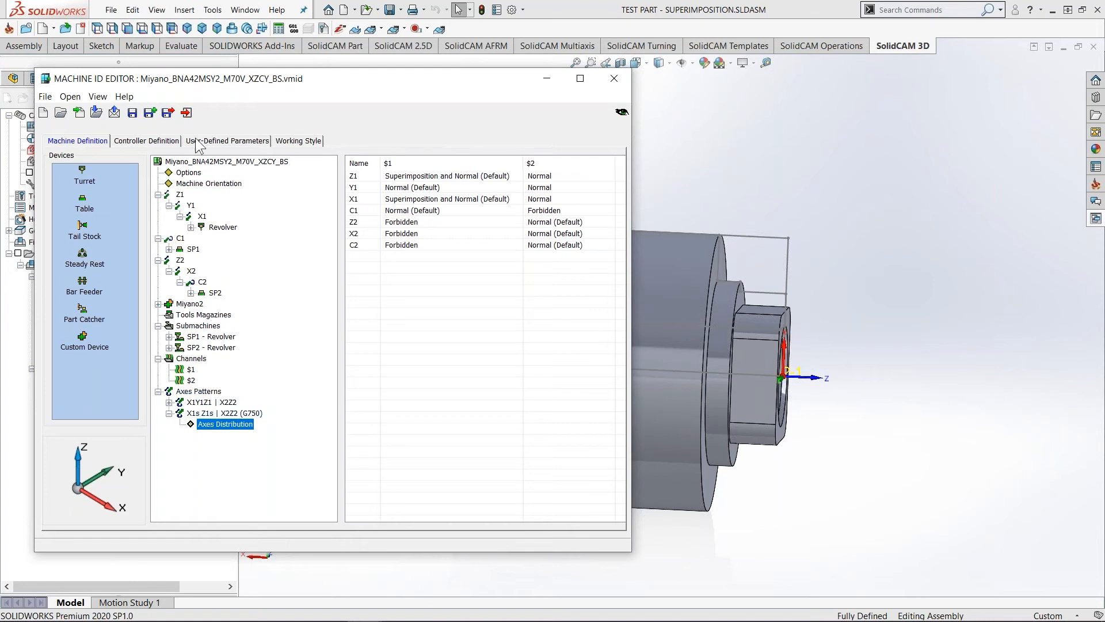
left_click(168, 114)
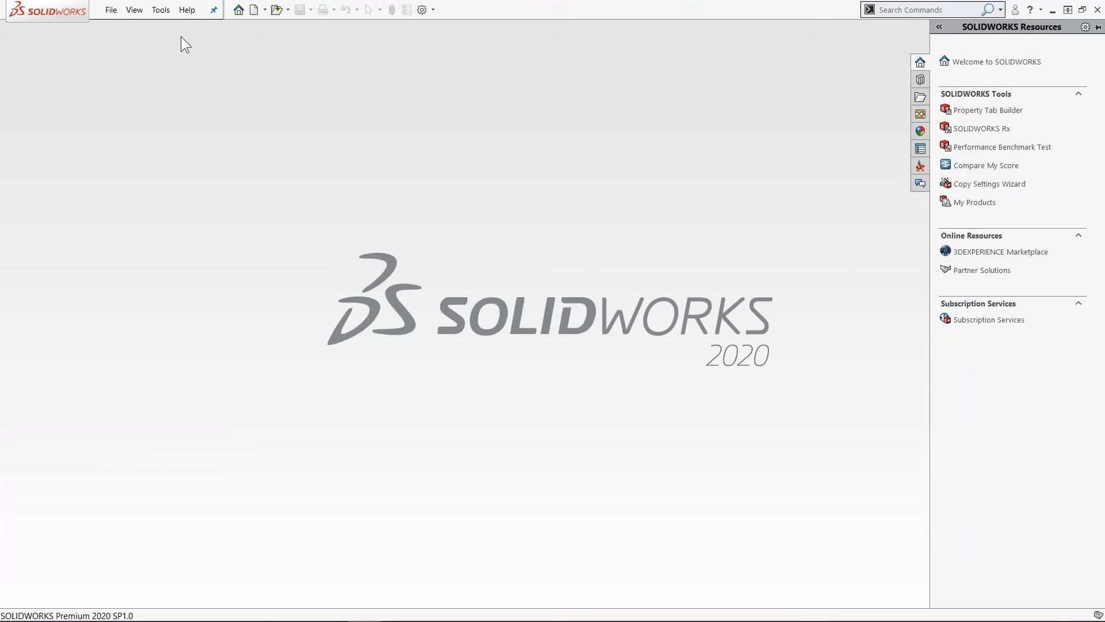
- Reopen the recent CAM-Part TEST PART - SUPERIMPOSITION.prz from the GPPL Advance\PP&MS folder, declining to locate the original model manually
left_click(161, 9)
mouse_move(190, 57)
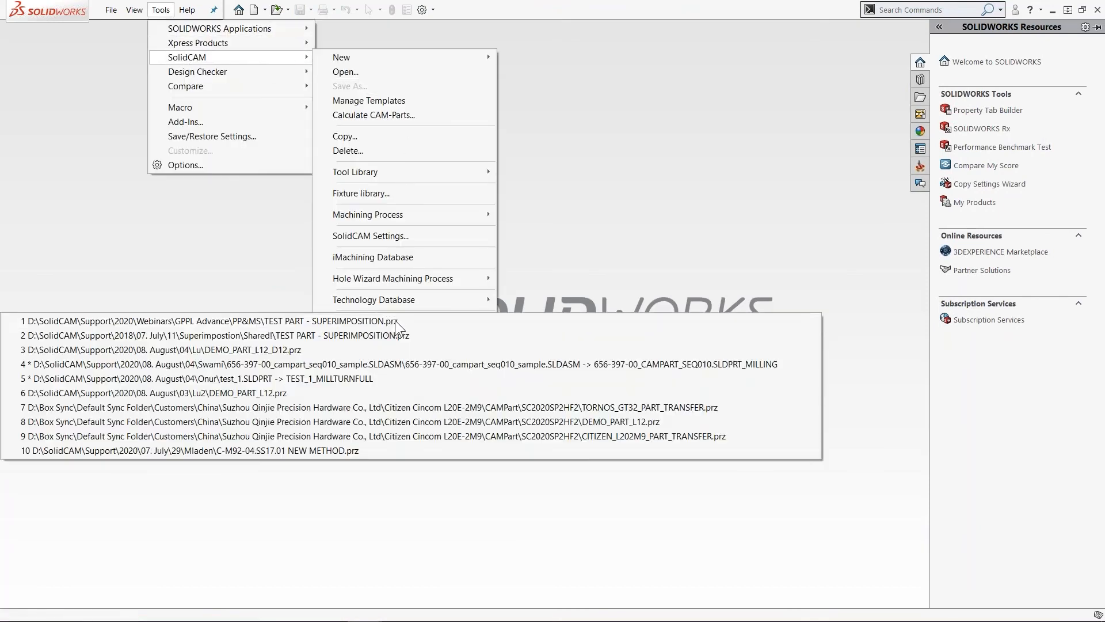
left_click(394, 320)
left_click(517, 346)
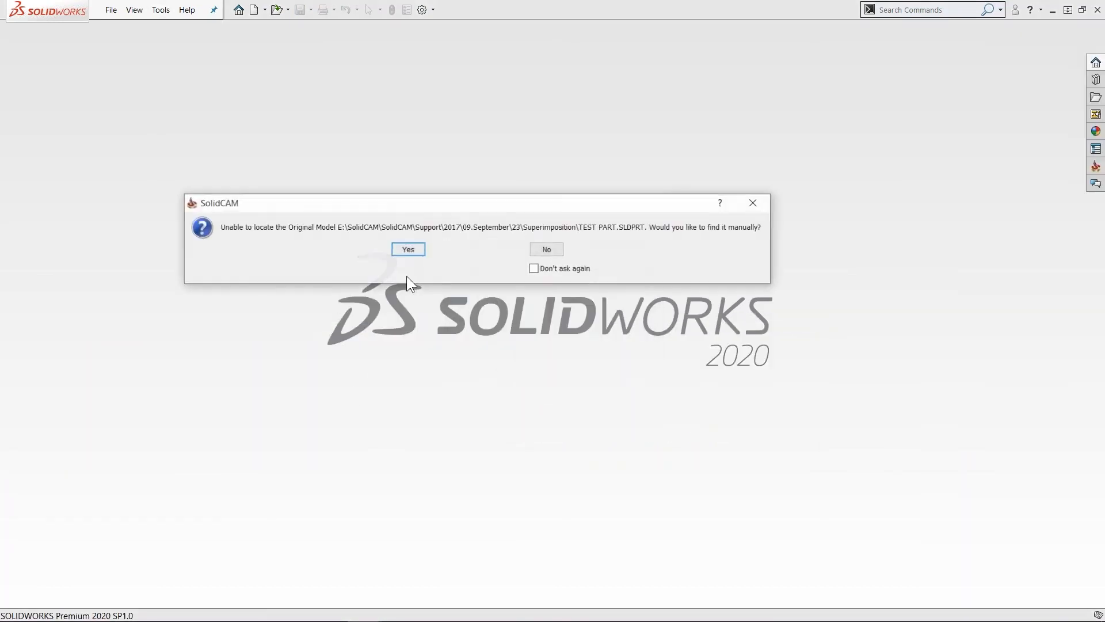
left_click(543, 253)
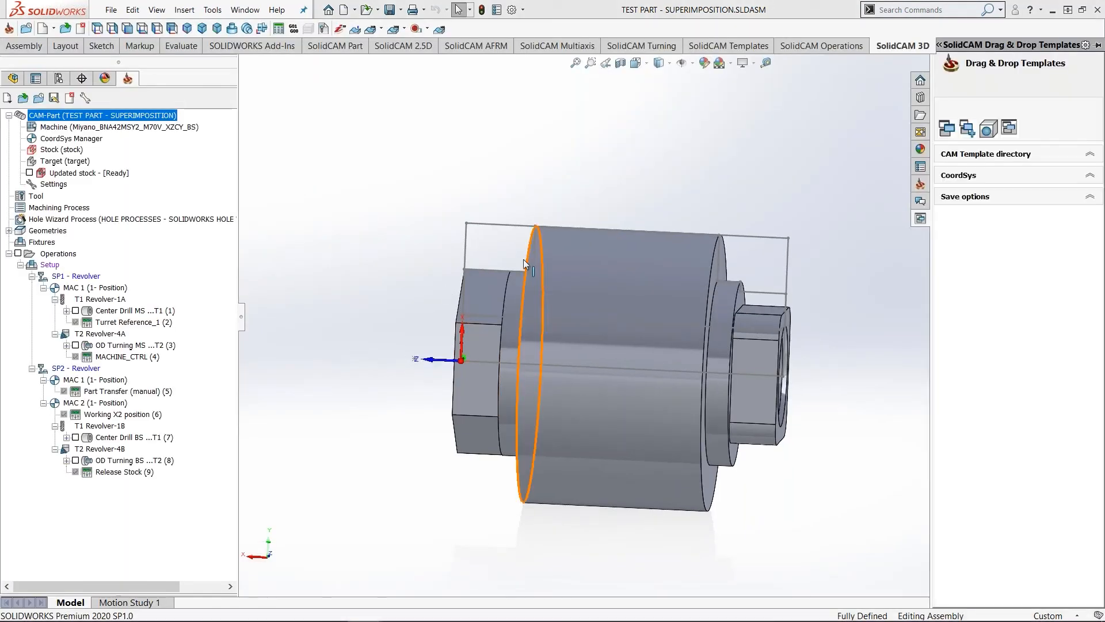
- Open Channel Synchronization for the Setup and examine the axes patterns offered for synchronization label 20 in channel $2
right_click(53, 266)
left_click(176, 507)
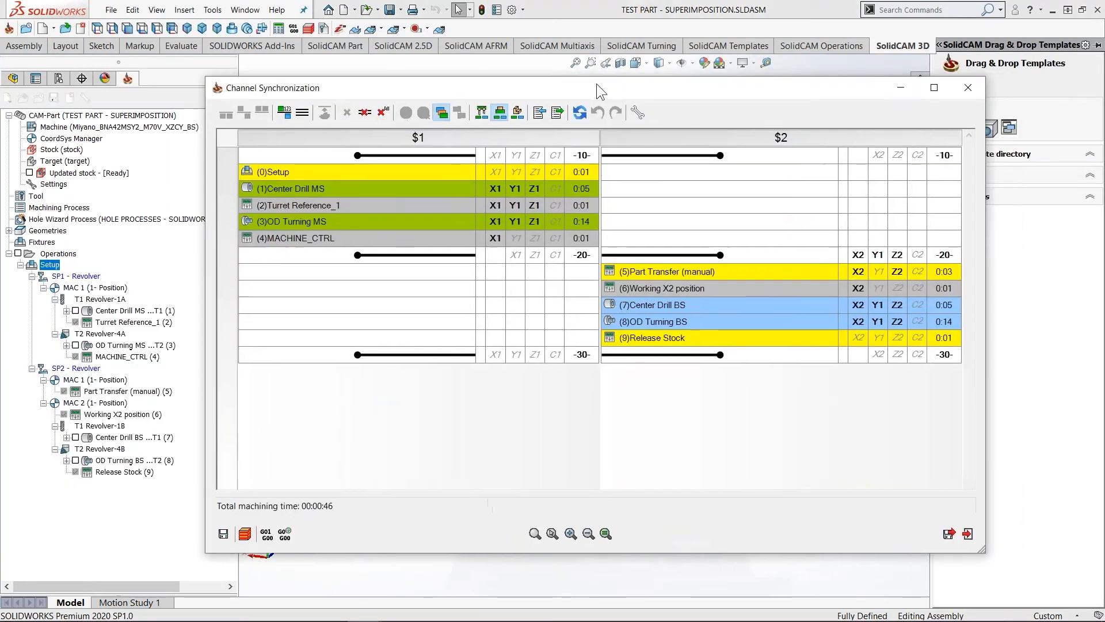
left_click(641, 253)
right_click(640, 254)
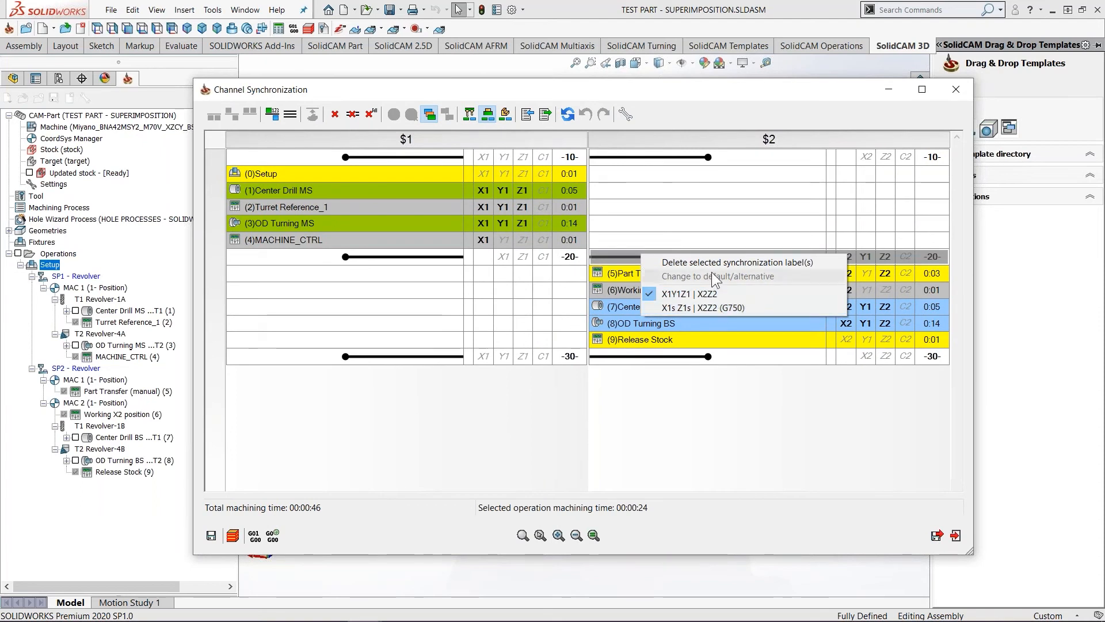
left_click(574, 436)
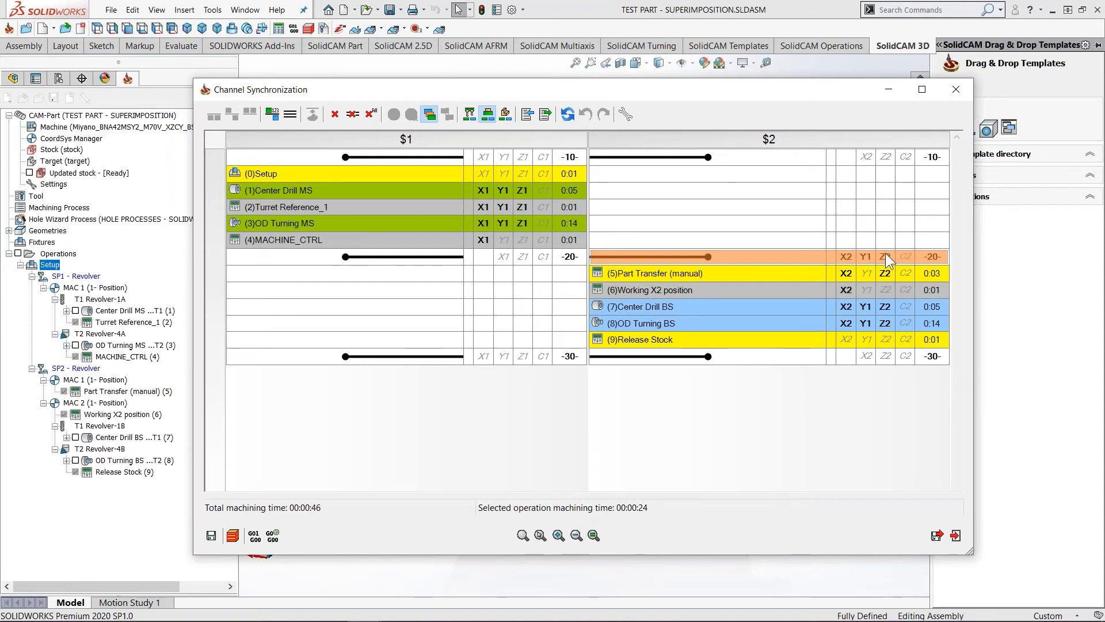
- Try to assign the X1s Z1s | X2Z2 (G750) axes pattern to synchronization label 20 in channel $2
right_click(656, 253)
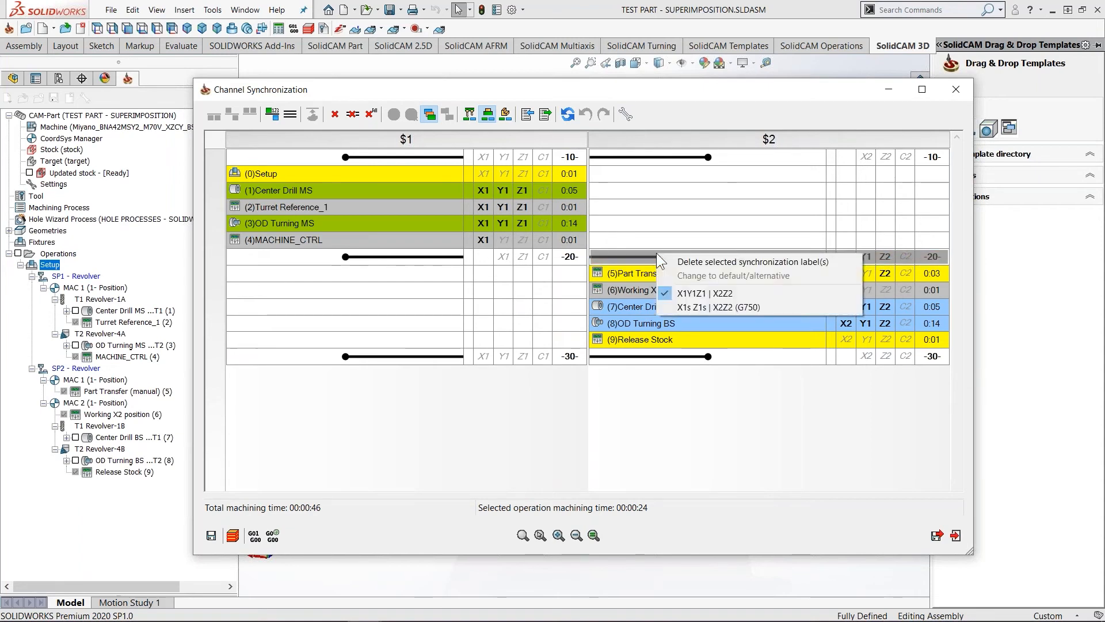
left_click(697, 309)
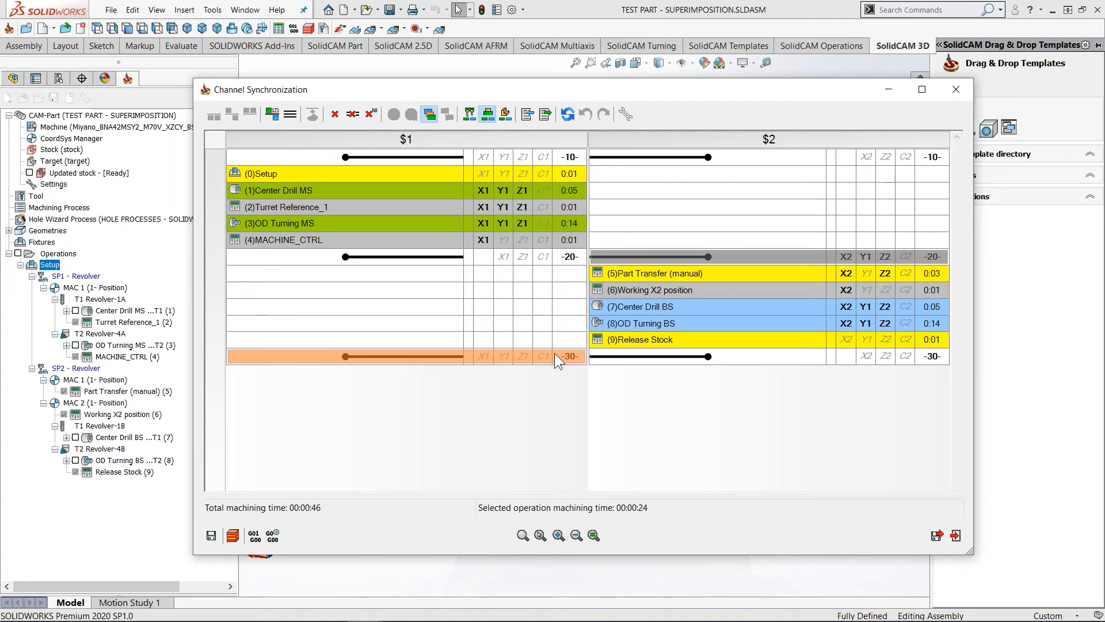
right_click(632, 264)
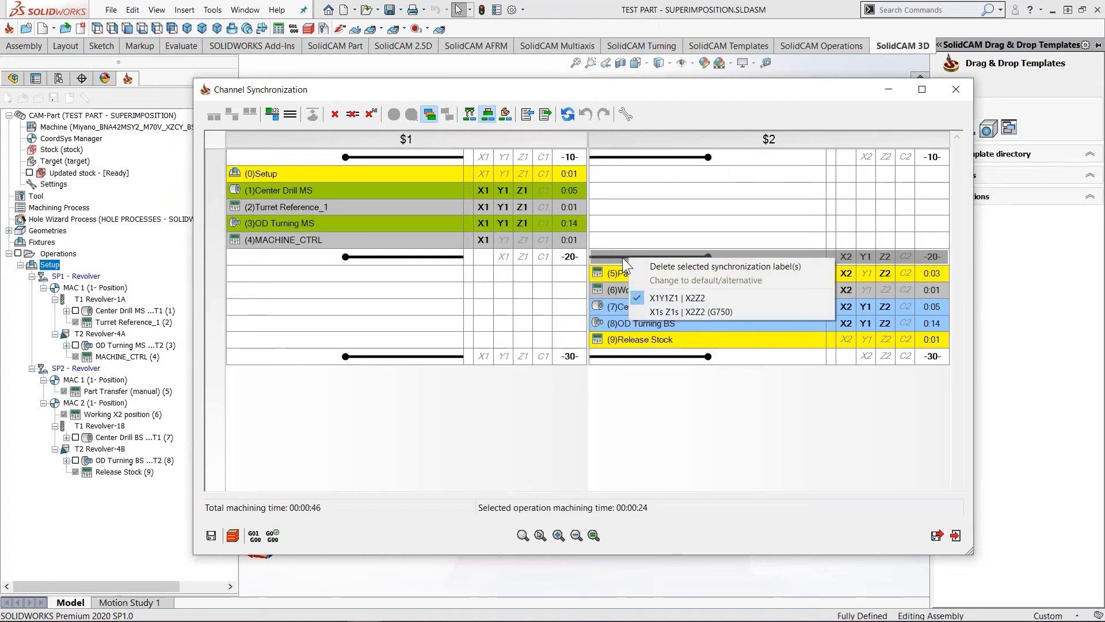
left_click(620, 256)
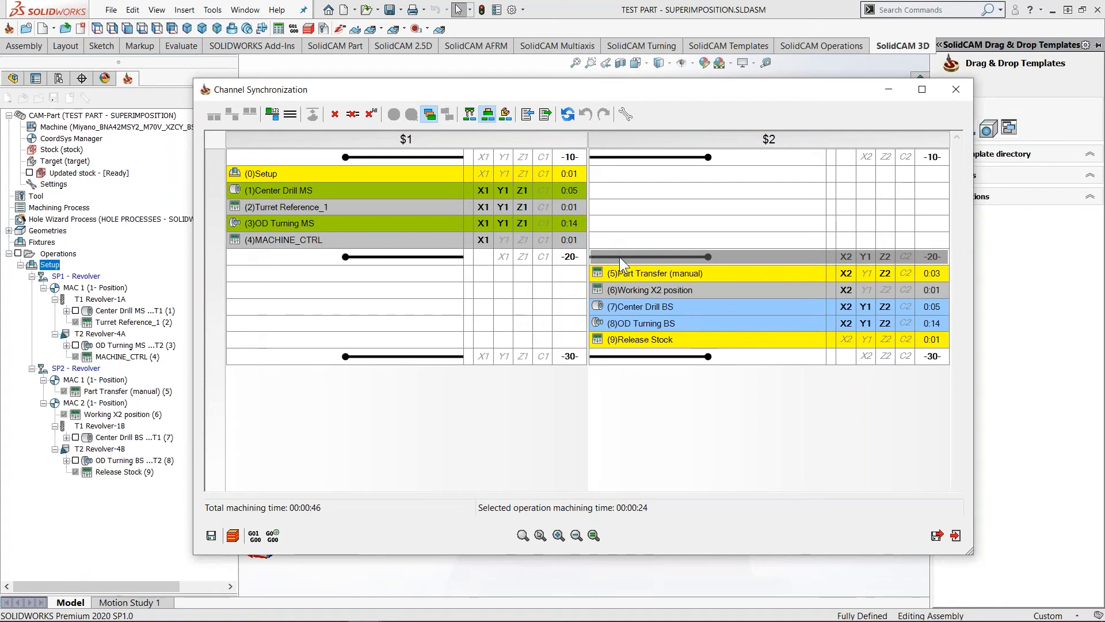
- Add a new workpiece whose machining starts from the Center Drill BS operation in channel $2
left_click(637, 309)
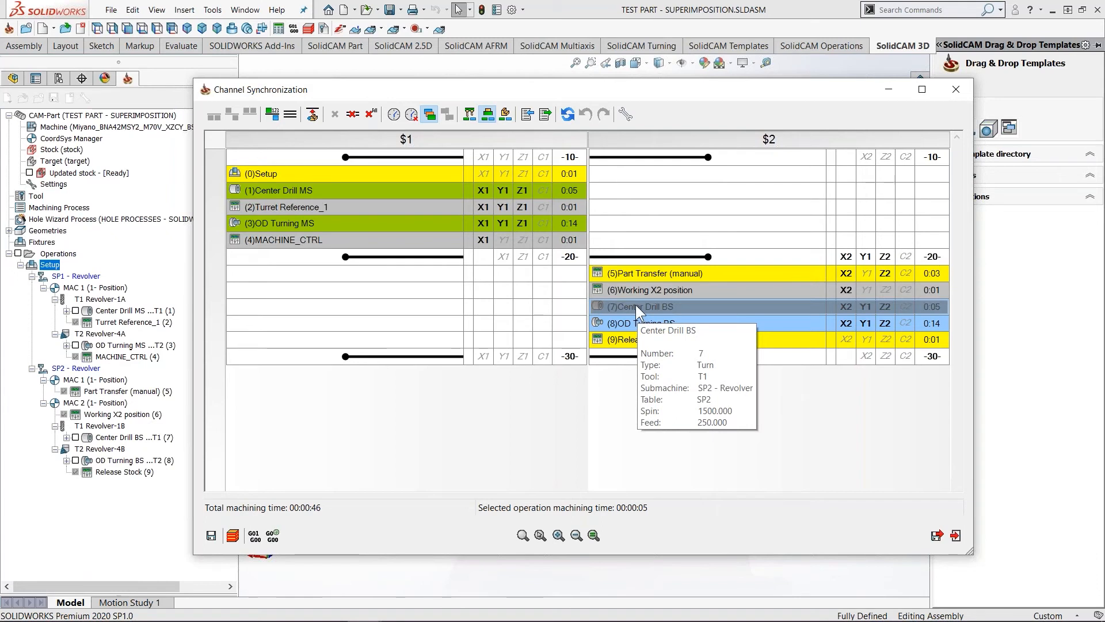
right_click(655, 310)
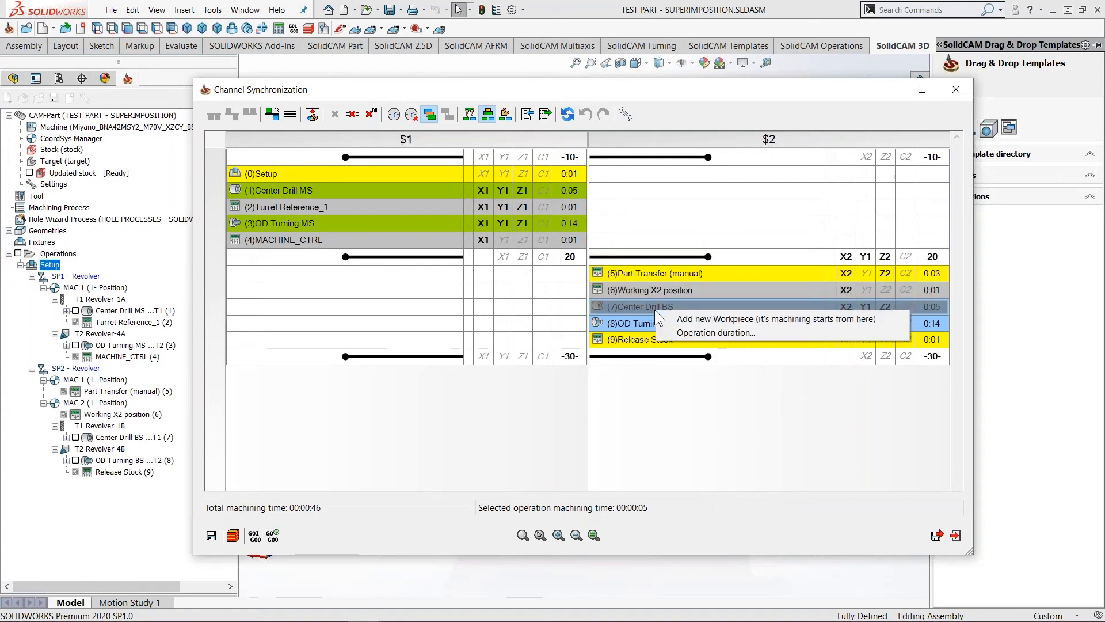
left_click(700, 321)
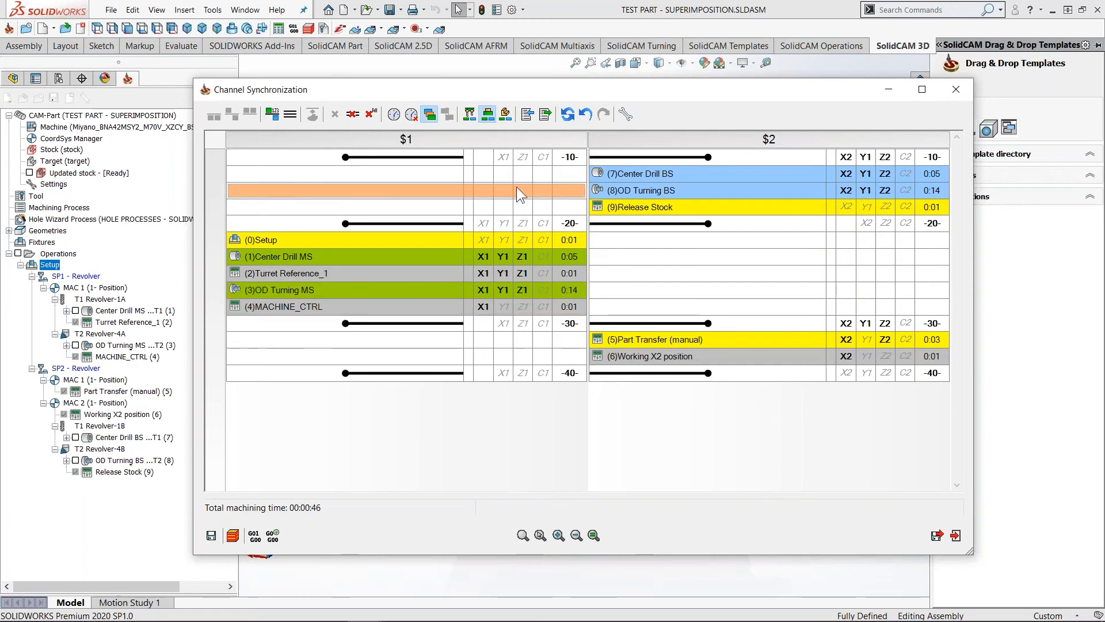
- Color the operations by workpiece to review which ones belong to each workpiece, and restore the previous coloring
left_click(506, 115)
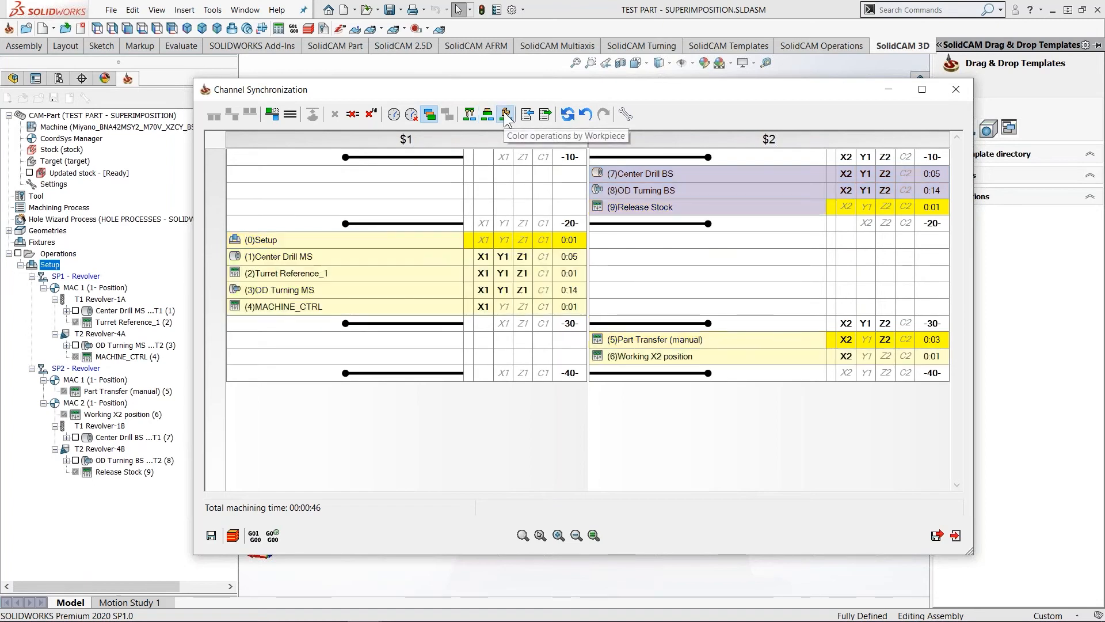
left_click(485, 240)
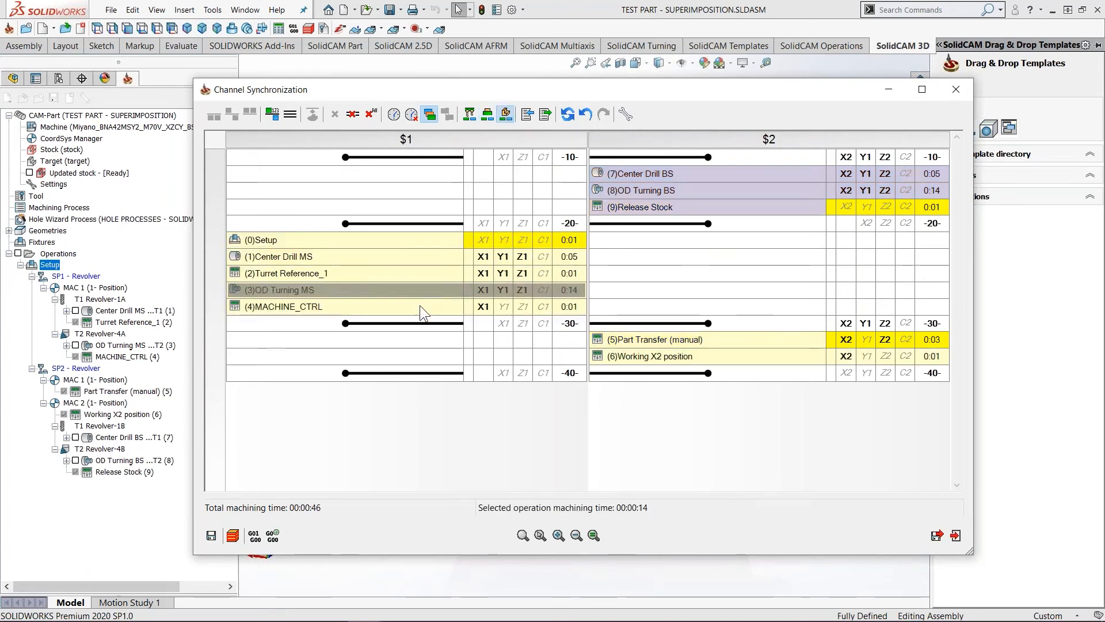
left_click(653, 174)
left_click(654, 190)
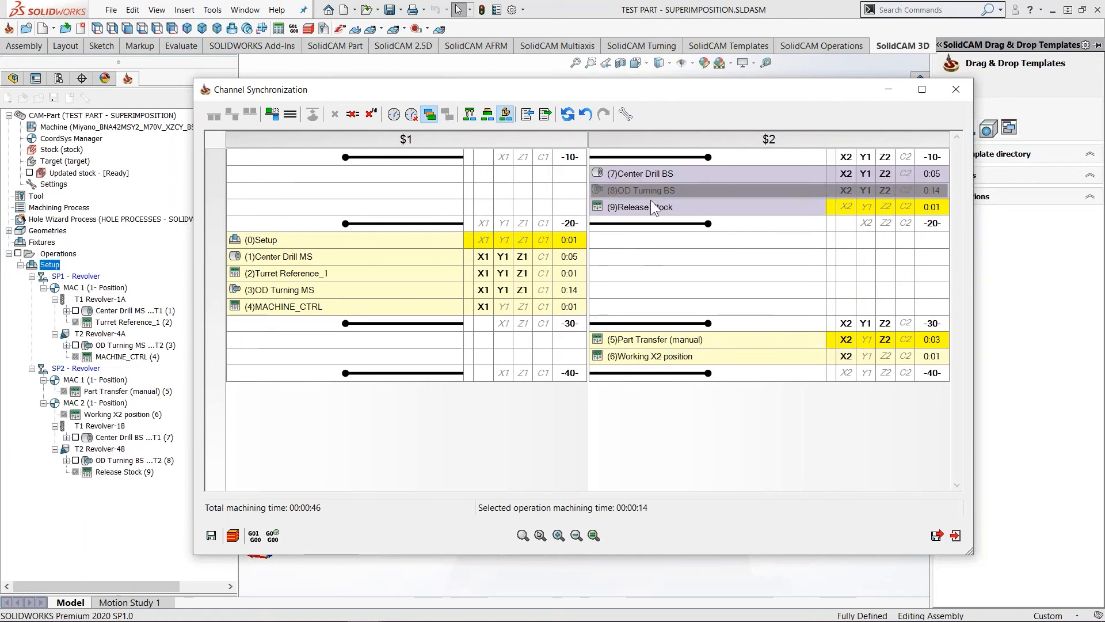
left_click(655, 206)
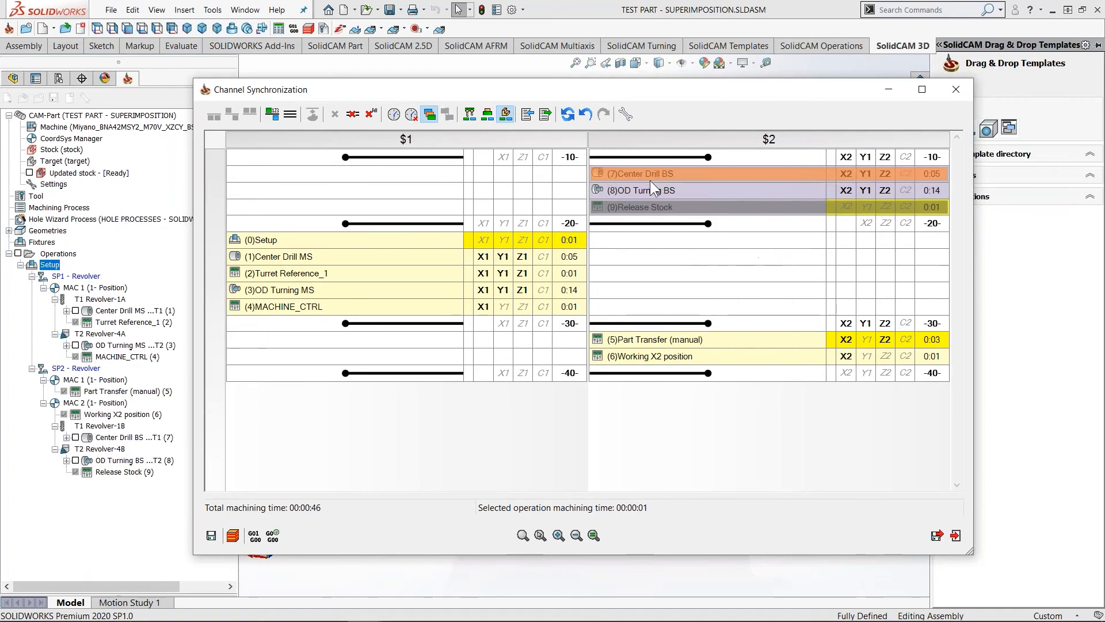
left_click(665, 320)
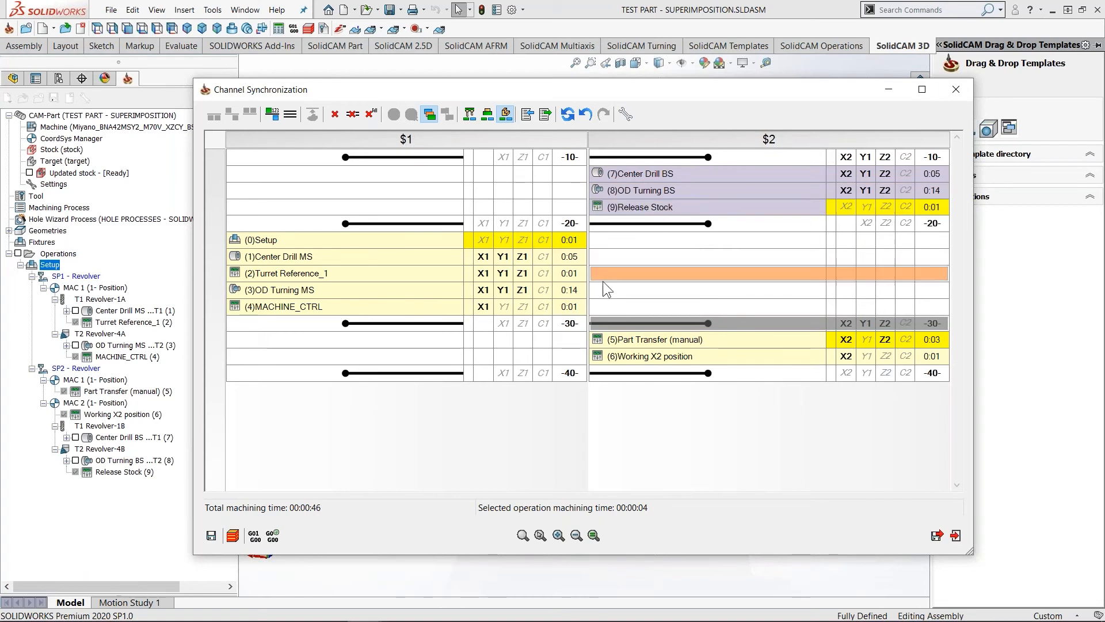
left_click(488, 115)
left_click(560, 464)
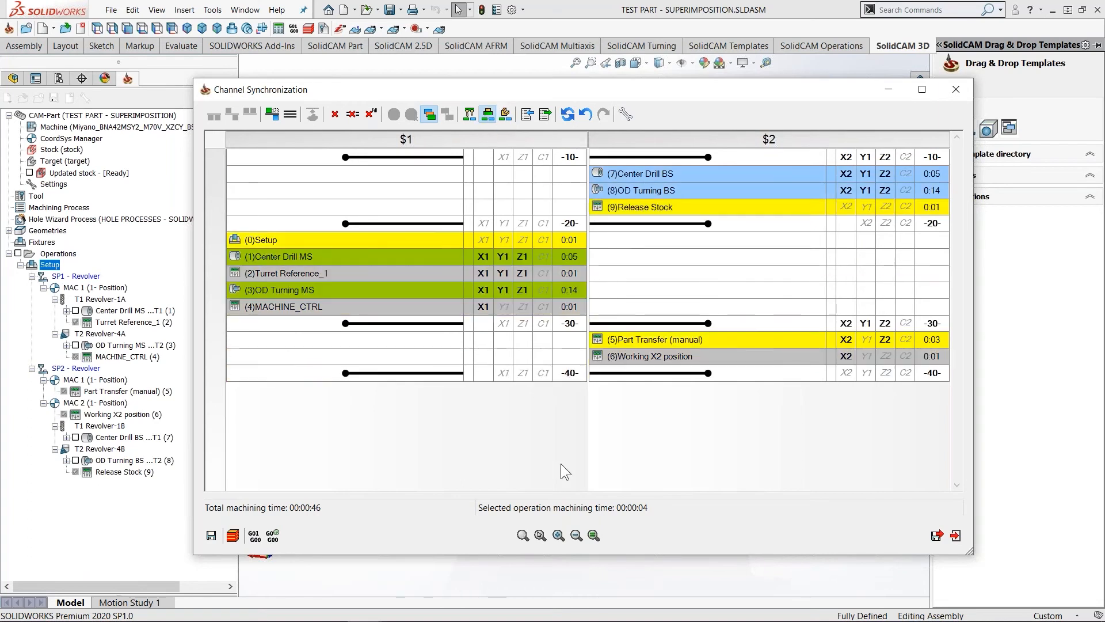
- Delete synchronization label 20 in channel $2 and synchronize Center Drill MS with Center Drill BS start to start
right_click(613, 223)
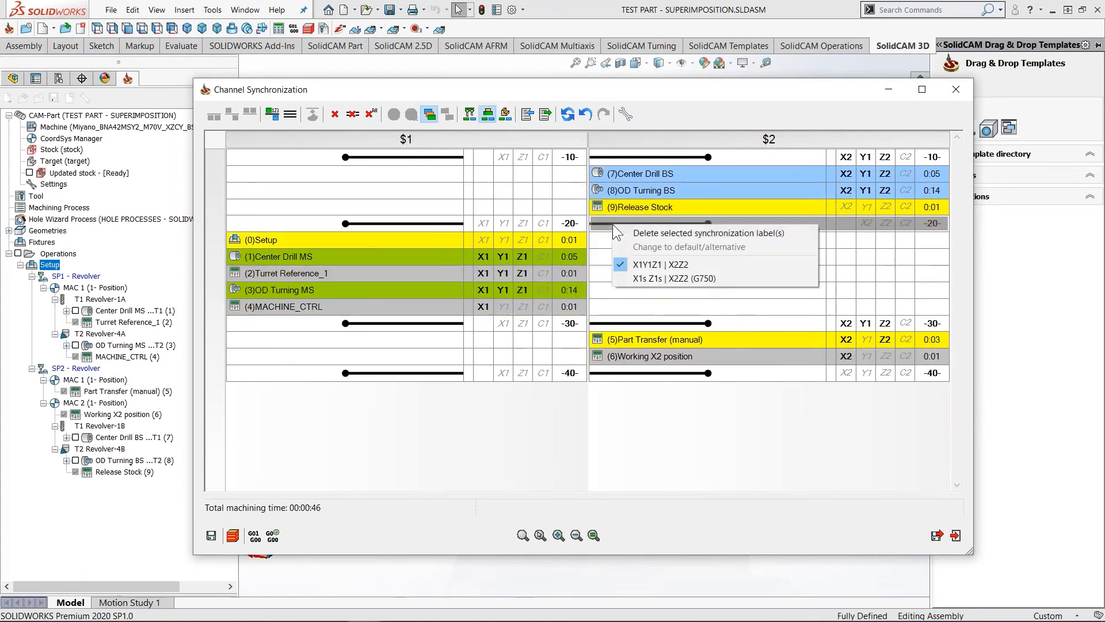
left_click(641, 232)
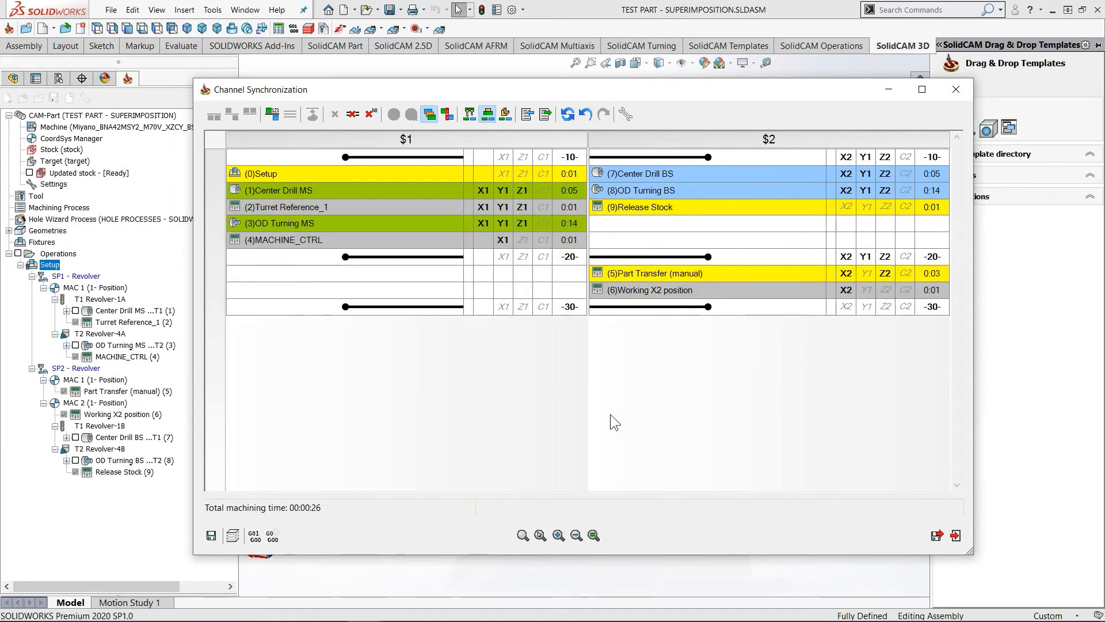
left_click(652, 171)
left_click(330, 188, "ctrl")
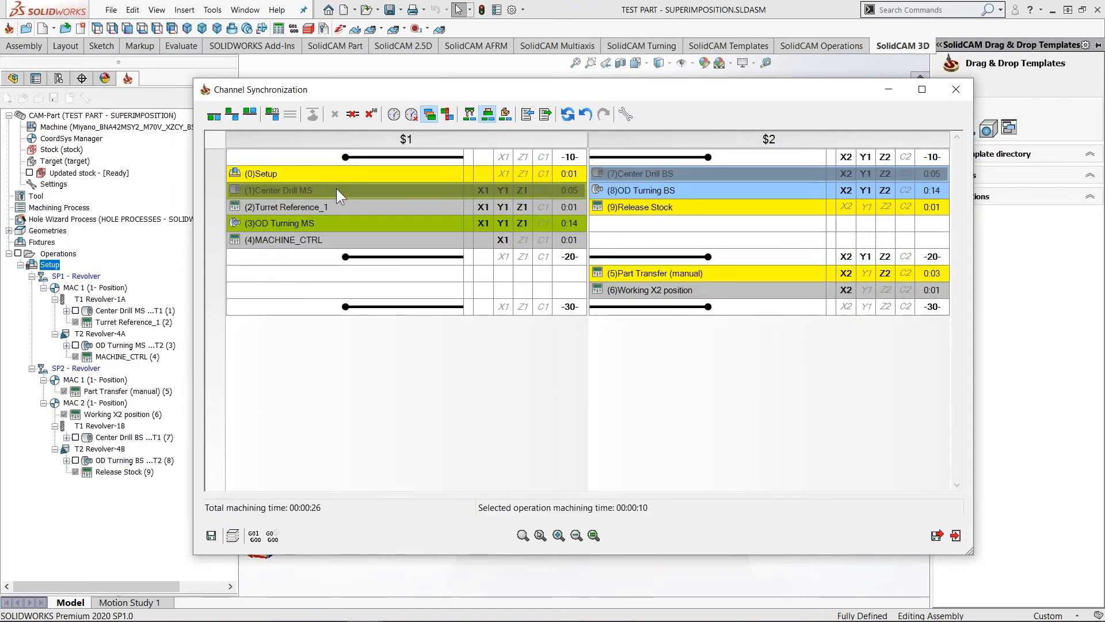
left_click(214, 115)
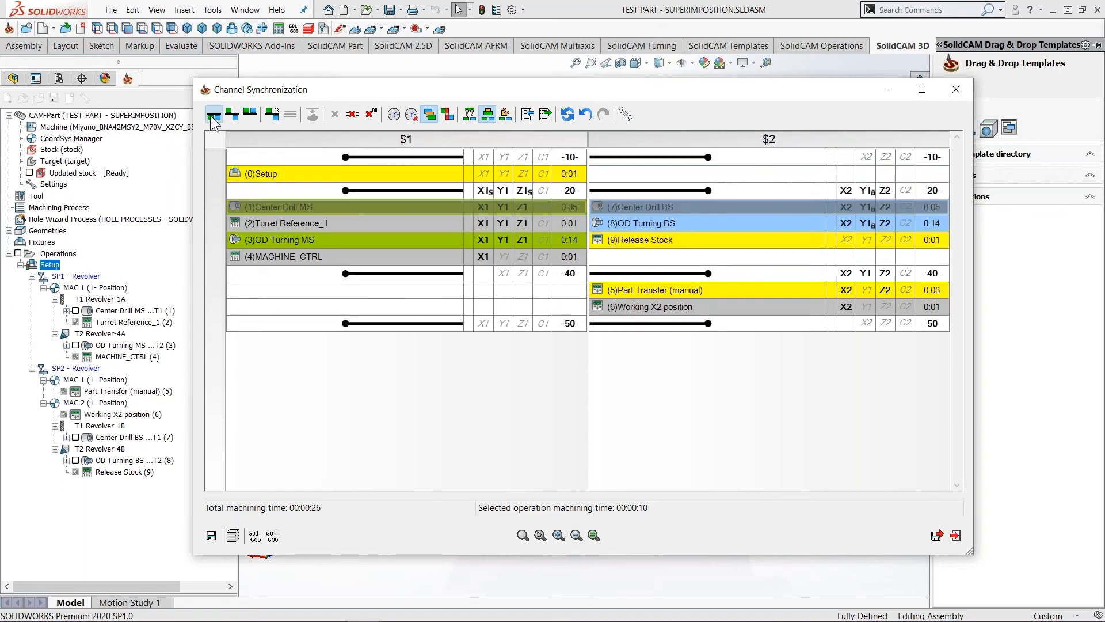
- Synchronize OD Turning MS with OD Turning BS start to start, and Turret Reference_1 with the empty row opposite it
left_click(640, 224)
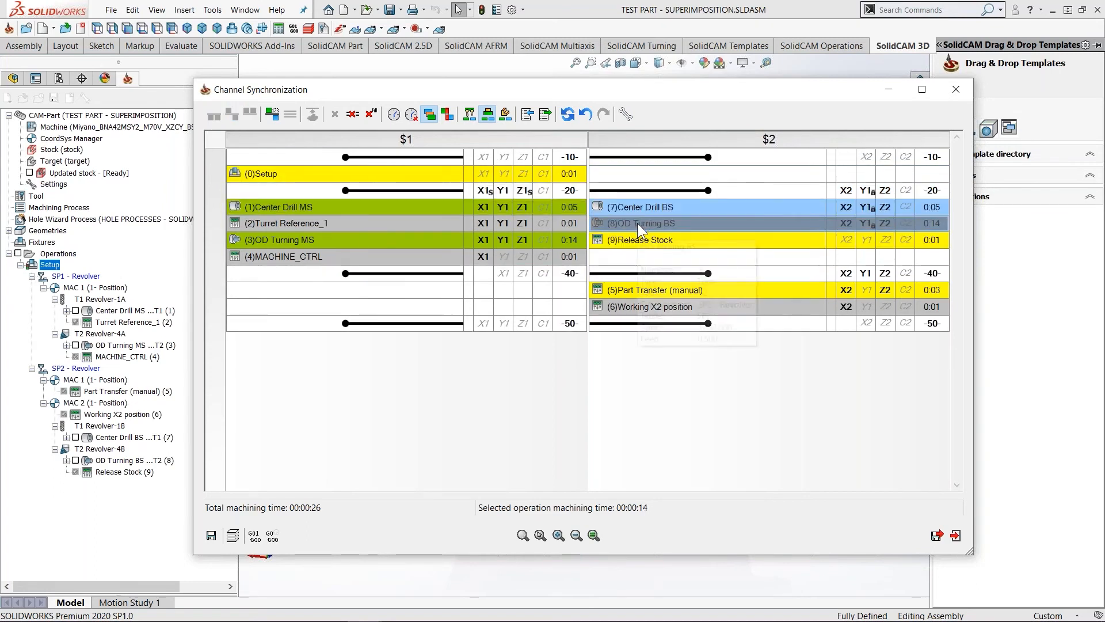
left_click(323, 243, "ctrl")
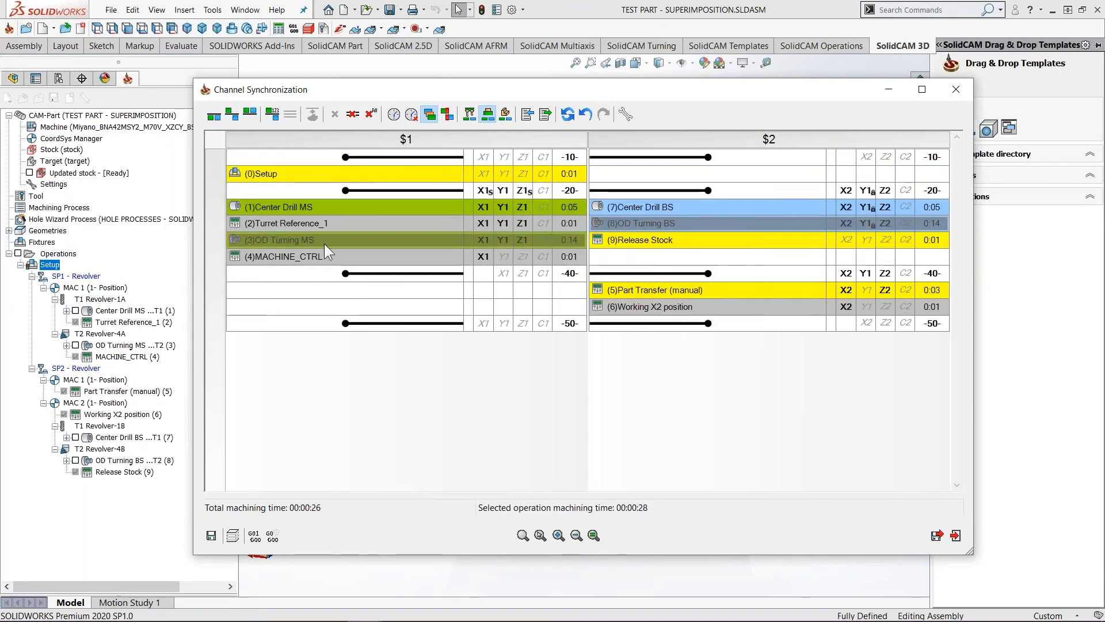
left_click(213, 116)
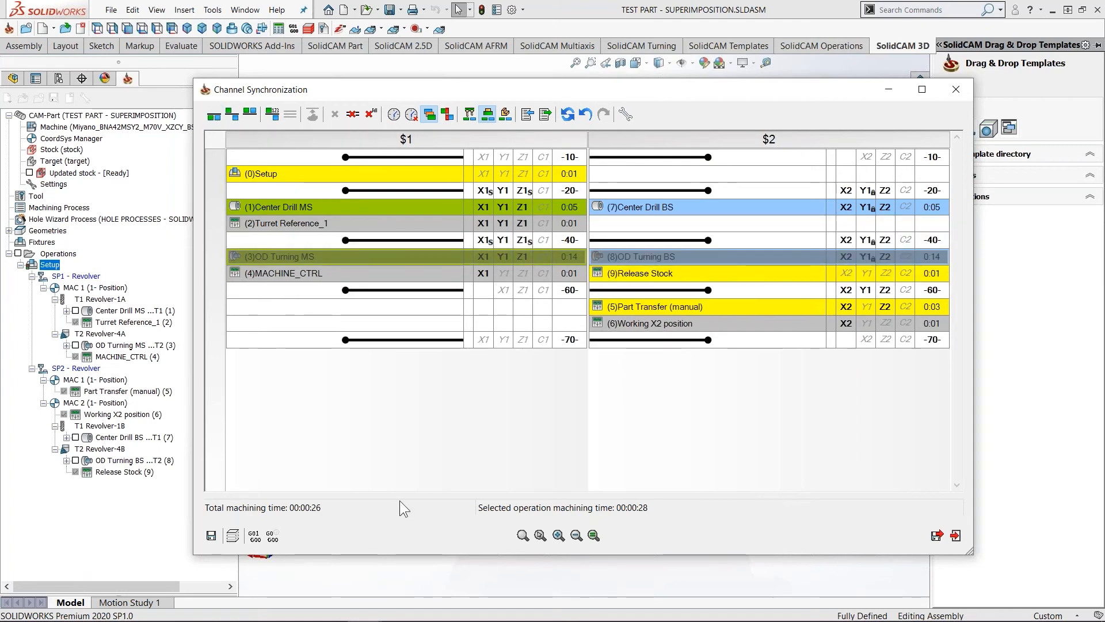
left_click(349, 222)
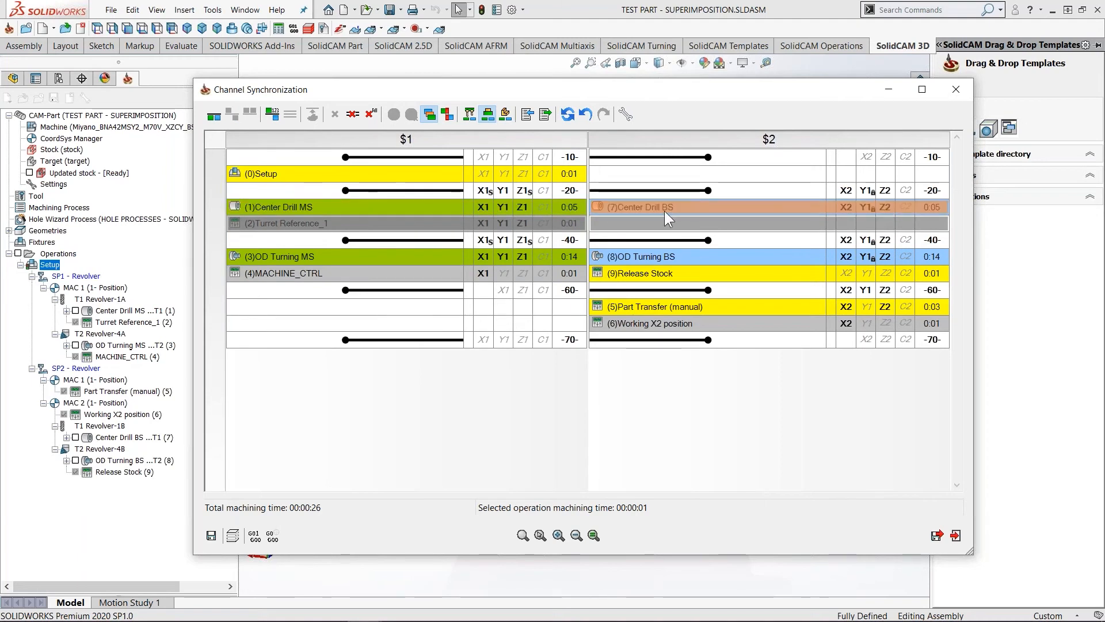
left_click(213, 116)
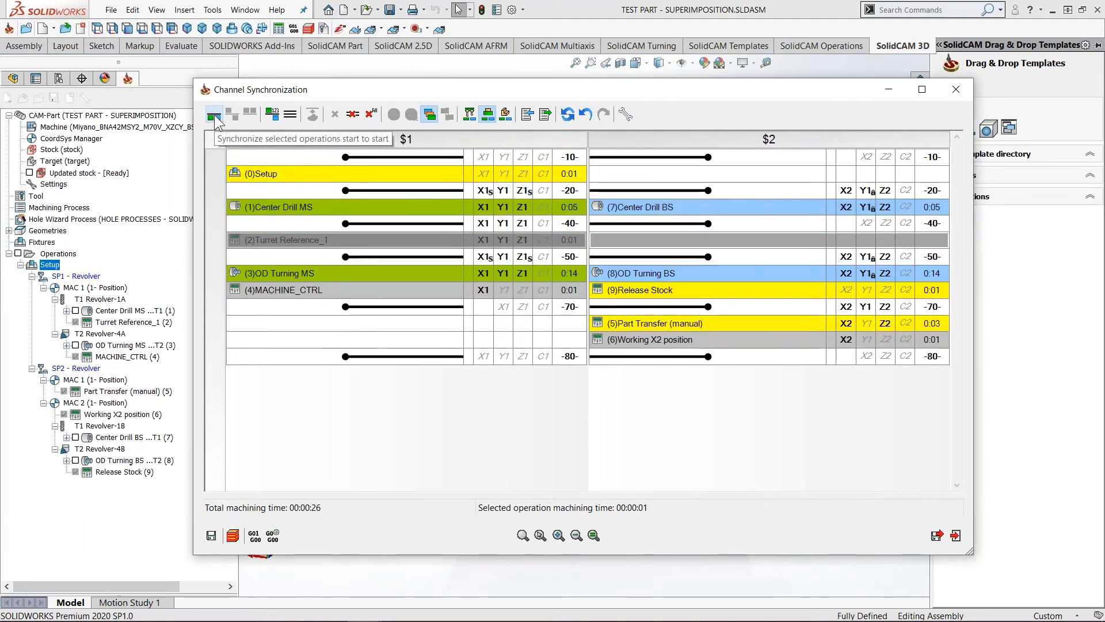
- Synchronize MACHINE_CTRL in channel $1 with Release Stock in channel $2 start to start
left_click(351, 290)
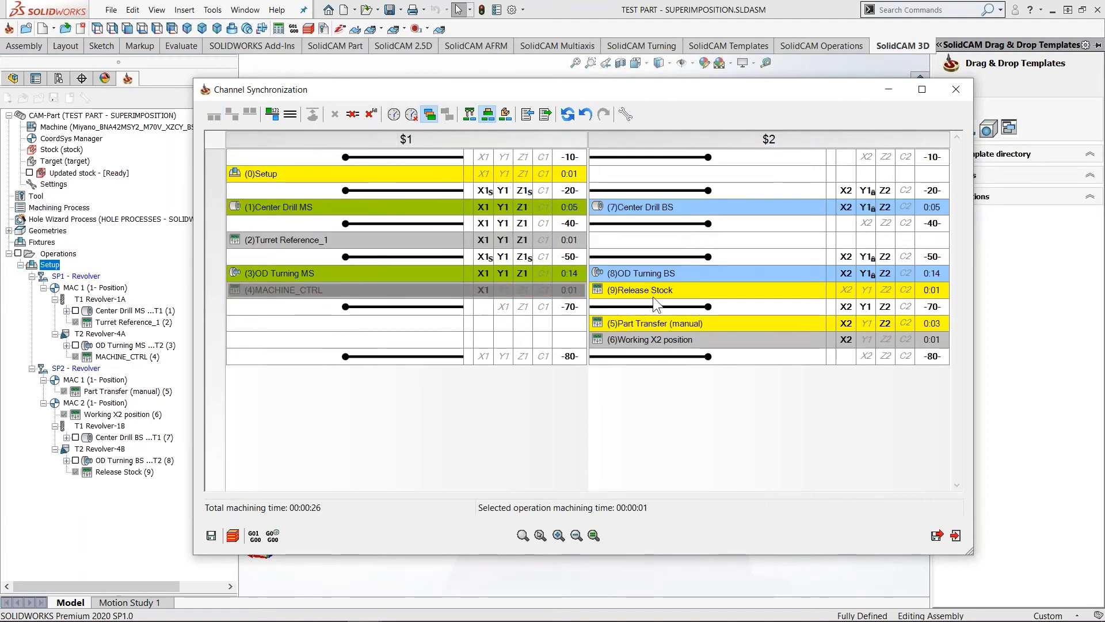
left_click(652, 292, "ctrl")
left_click(214, 116)
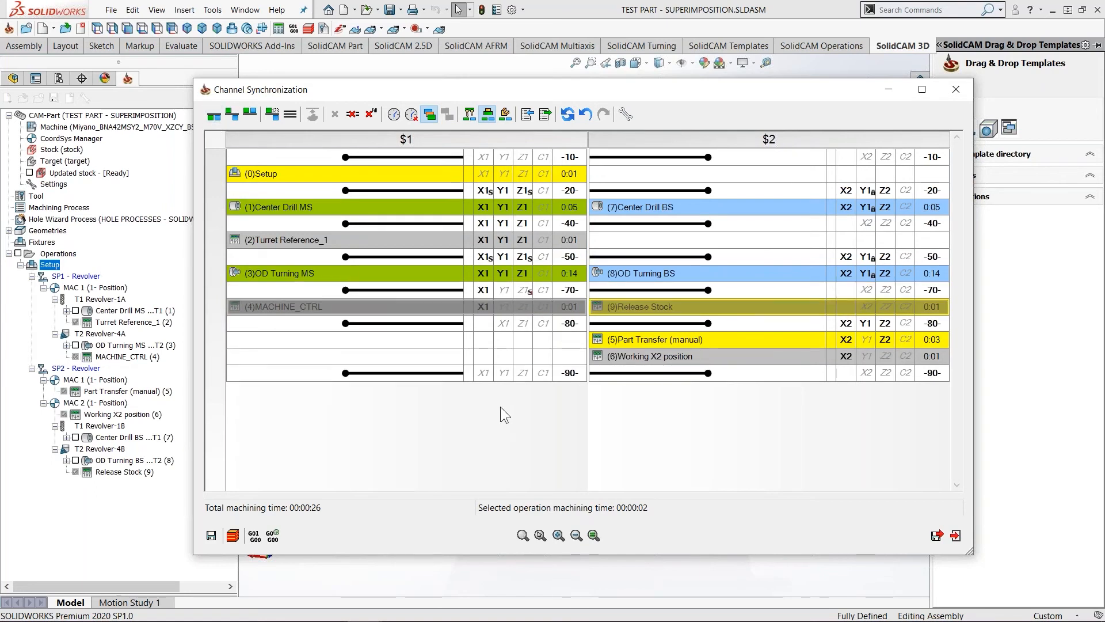
- Check the axes pattern assigned to synchronization label 20 in channel $1, leaving the selection as it is
left_click(233, 537)
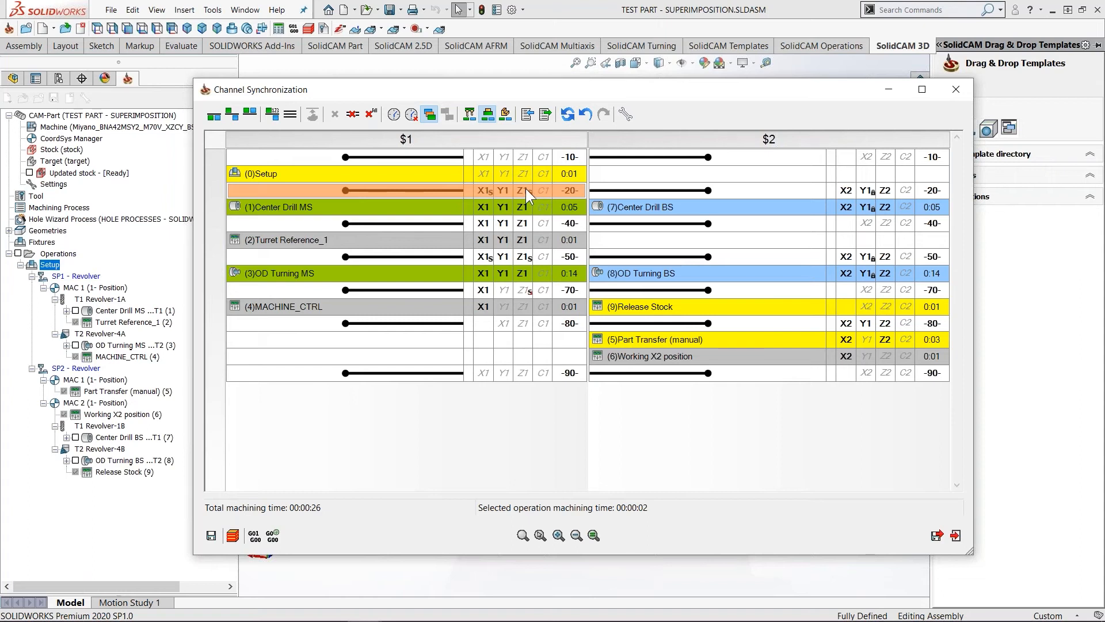
right_click(448, 189)
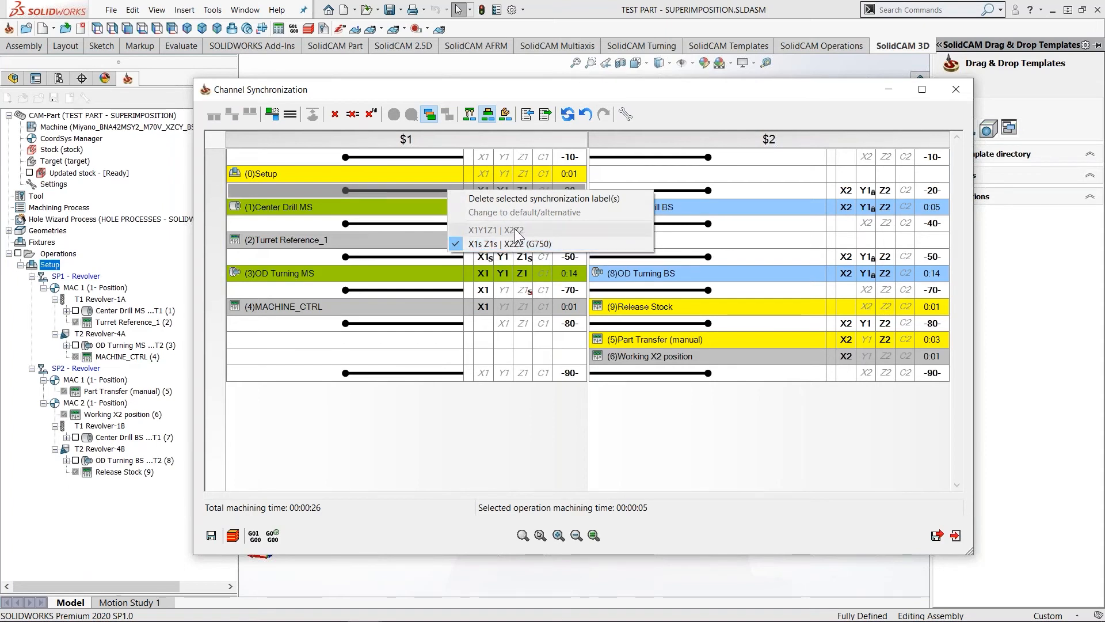
left_click(501, 414)
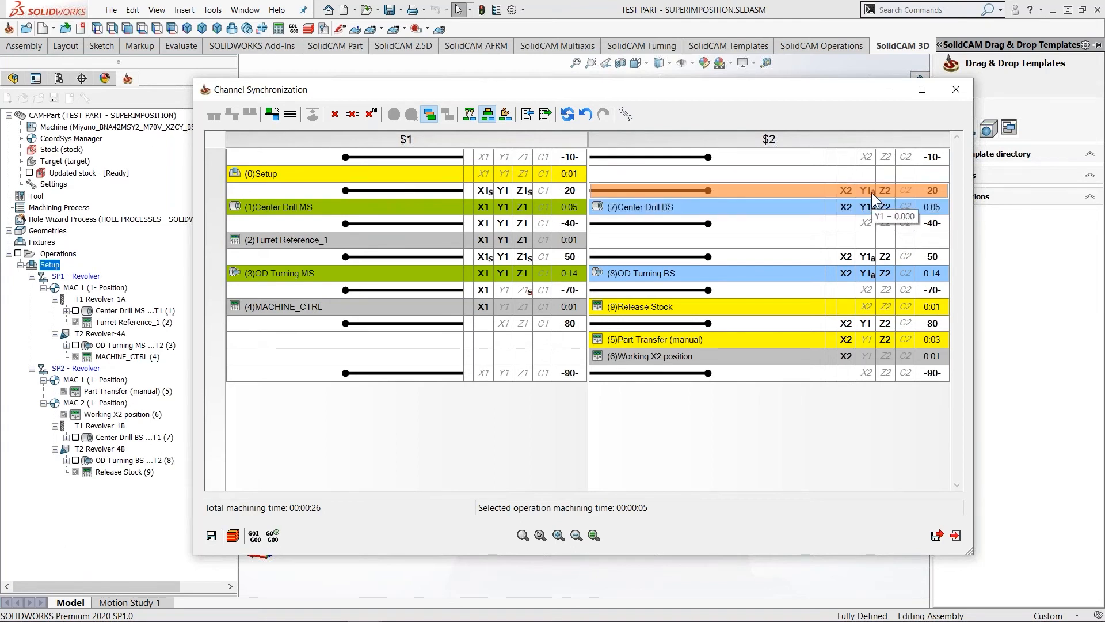
- Switch to the Channel Synchronization PDF in Foxit Reader, examine the three superimposition types, and return to SOLIDWORKS
key("alt+Tab")
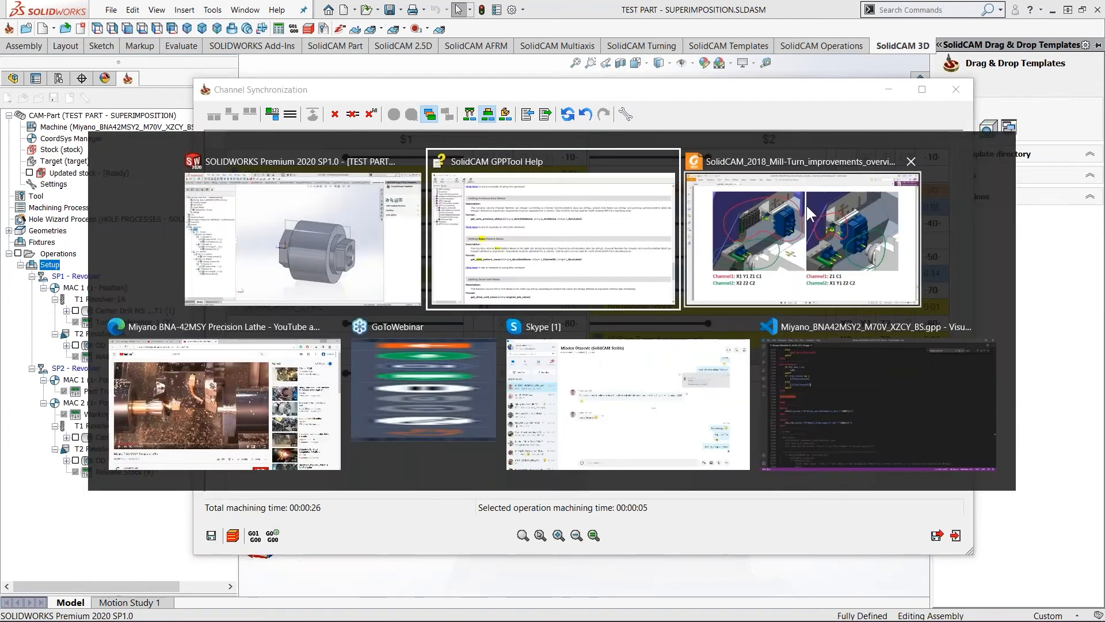
left_click(253, 400)
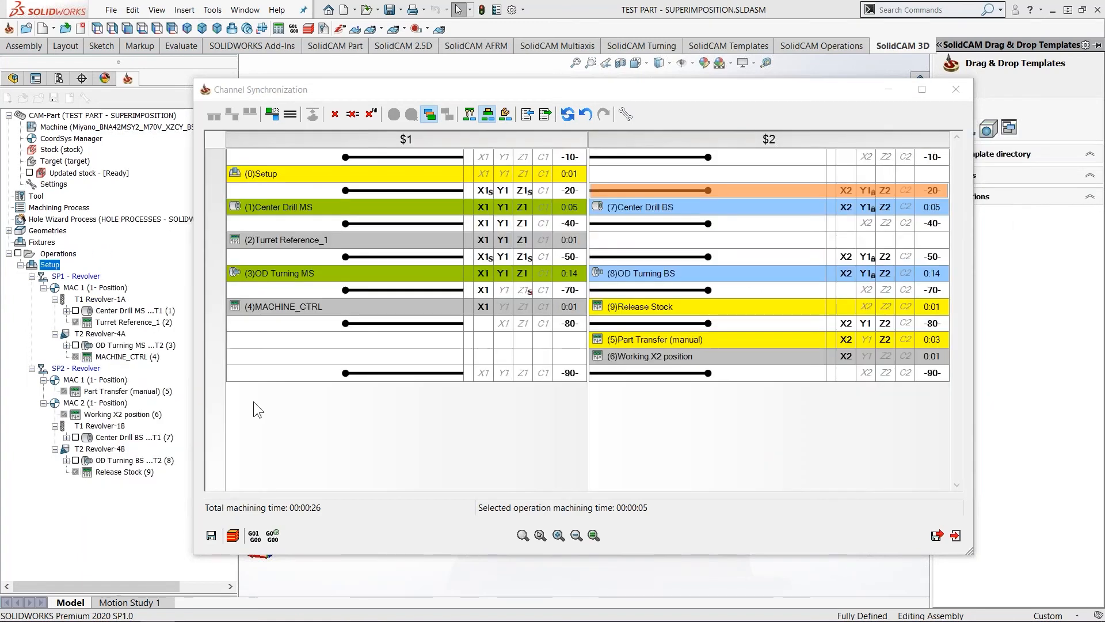
key("alt+Tab")
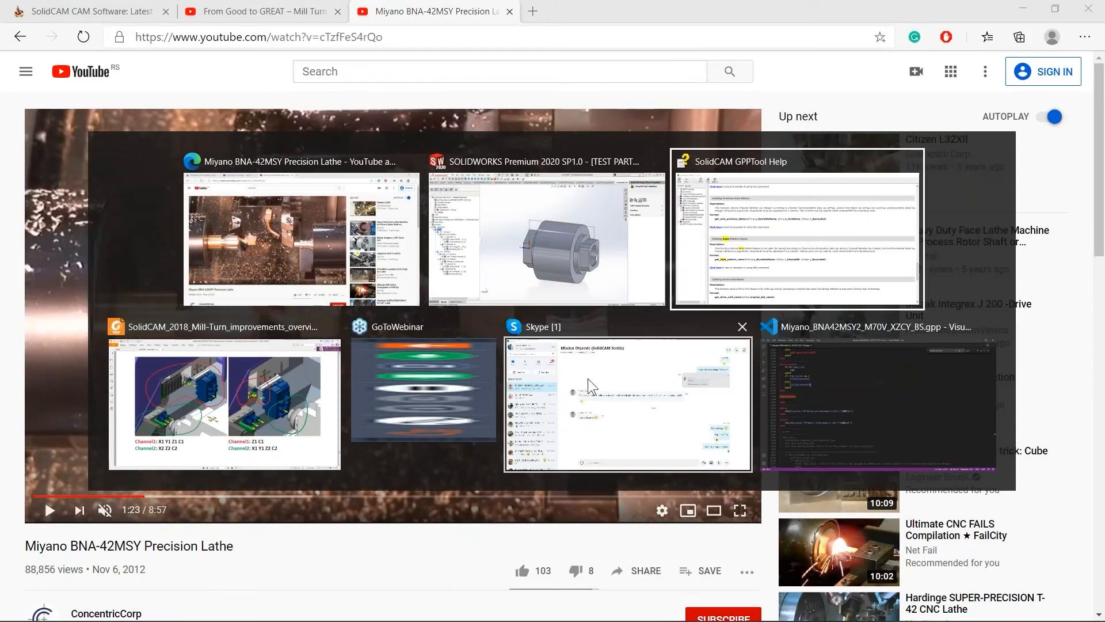
left_click(247, 400)
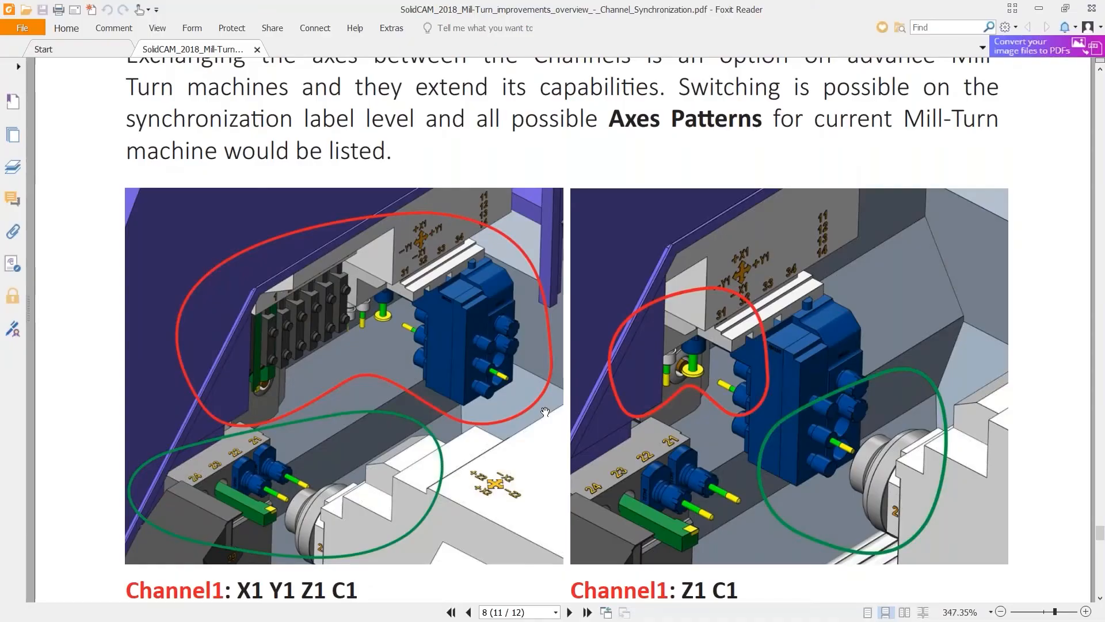
scroll(377, 398, "up", 10)
scroll(611, 315, "up", 12)
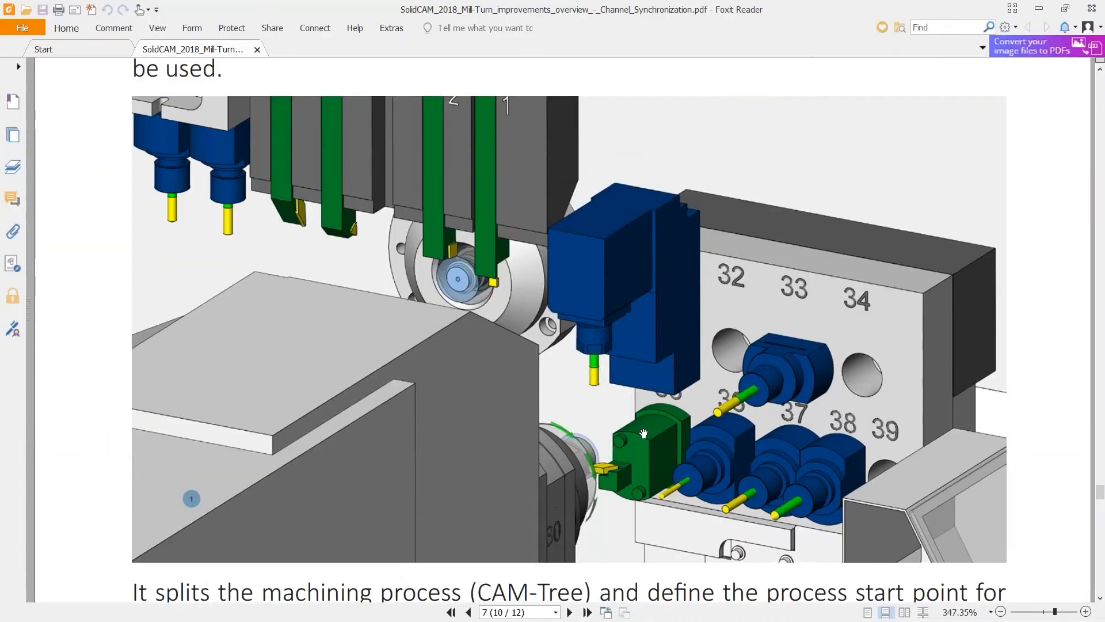
scroll(608, 320, "up", 10)
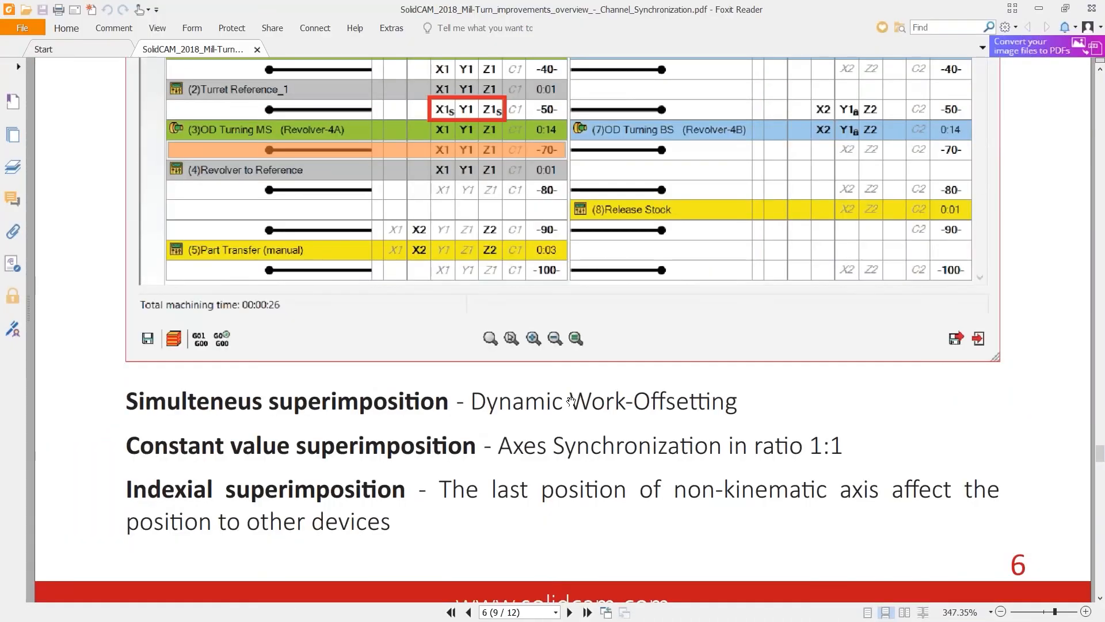
scroll(613, 345, "down", 1, "ctrl")
scroll(621, 372, "up", 3)
scroll(621, 373, "up", 10)
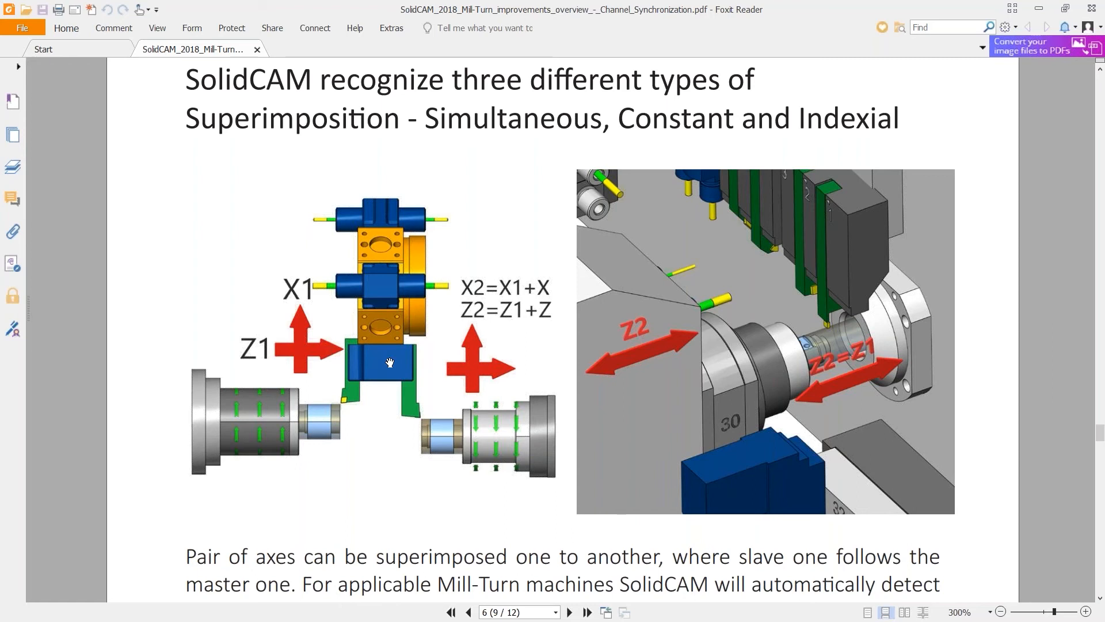
left_click_drag(737, 126, 617, 121)
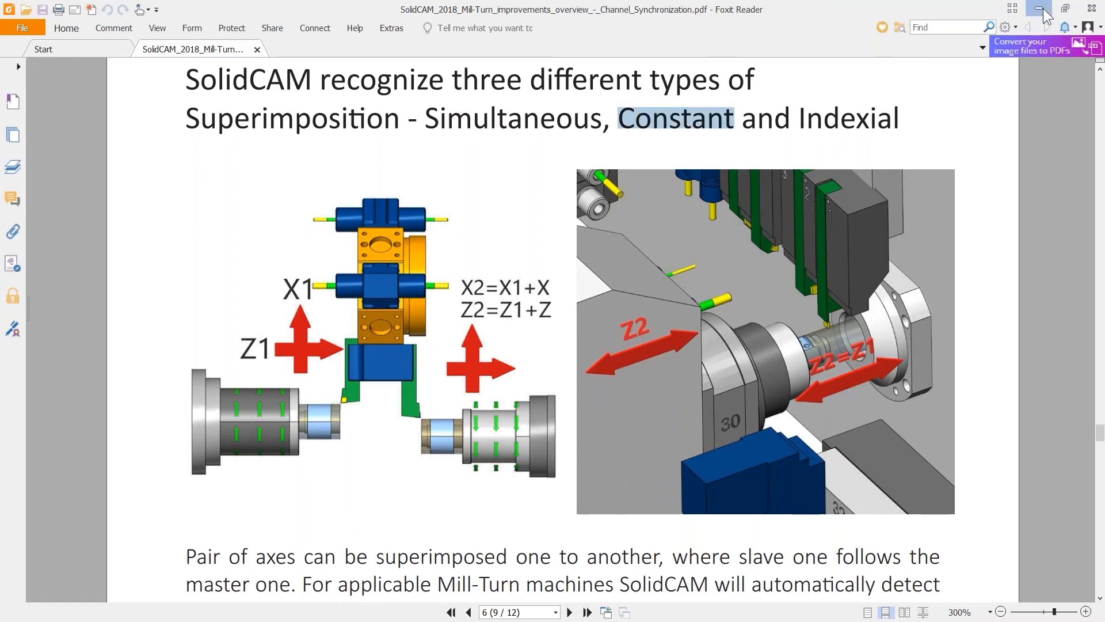
left_click(1042, 11)
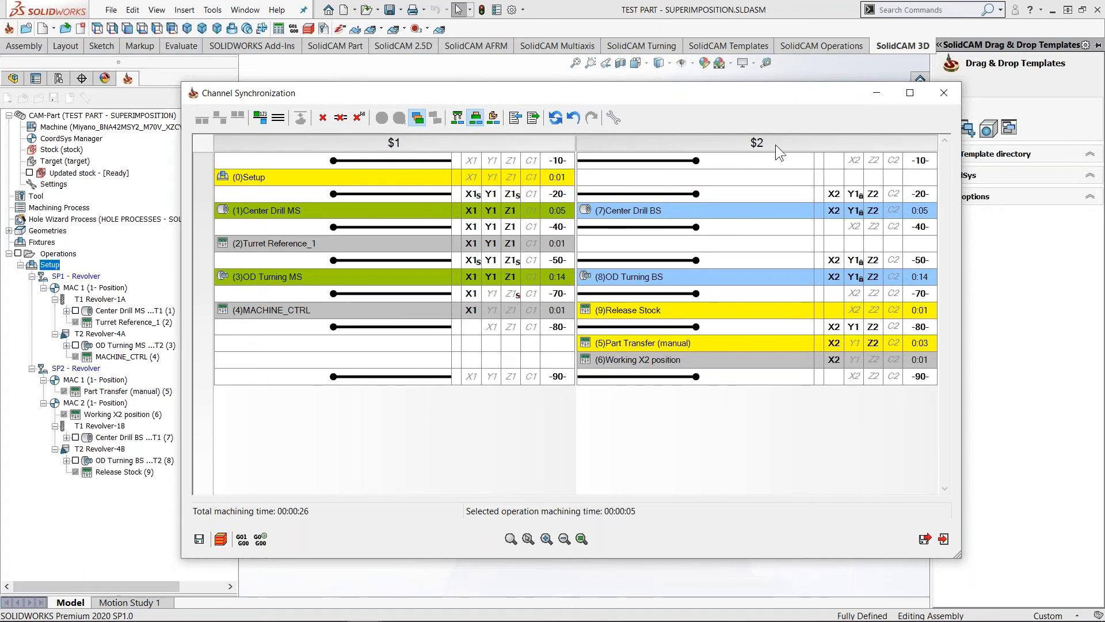
- Launch Machine Simulation from Channel Synchronization and view the machine from the top
left_click_drag(734, 96, 706, 85)
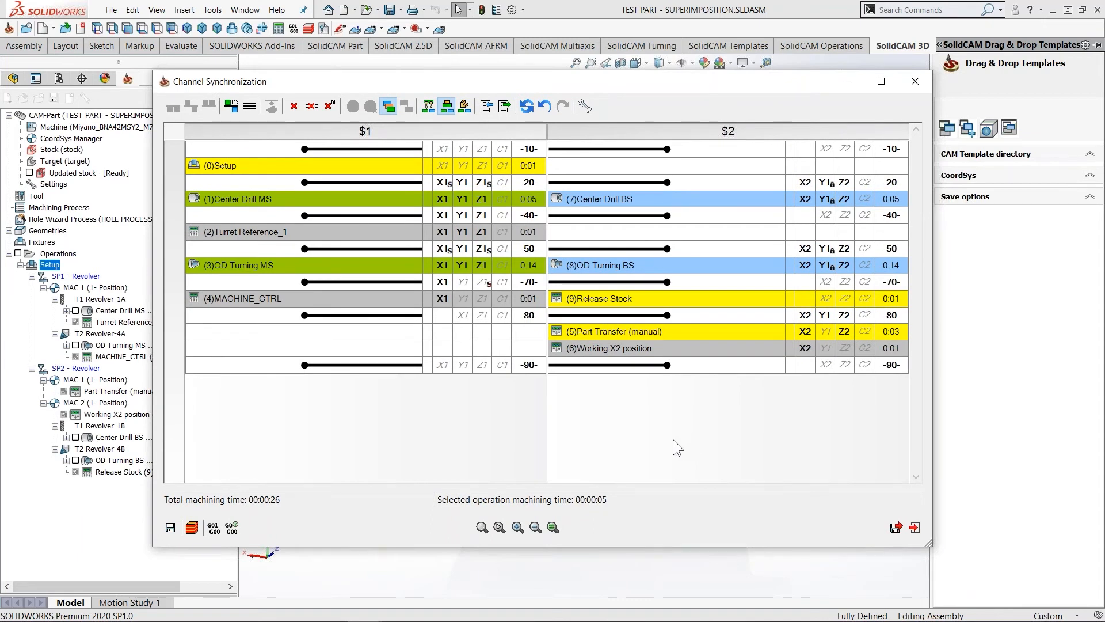
left_click(192, 526)
left_click(121, 142)
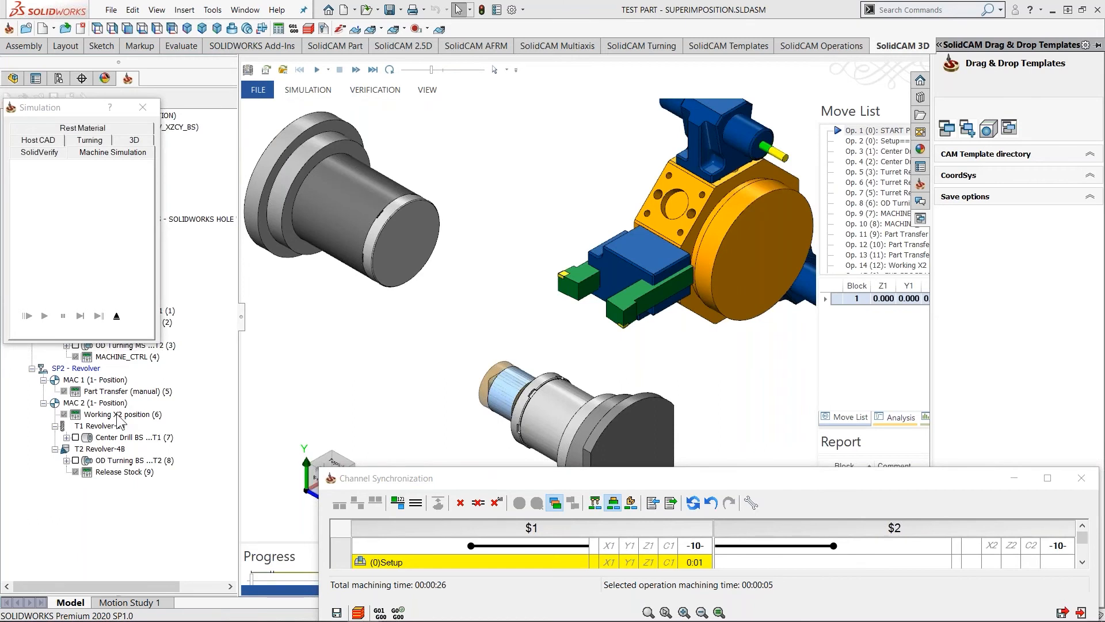
left_click(310, 90)
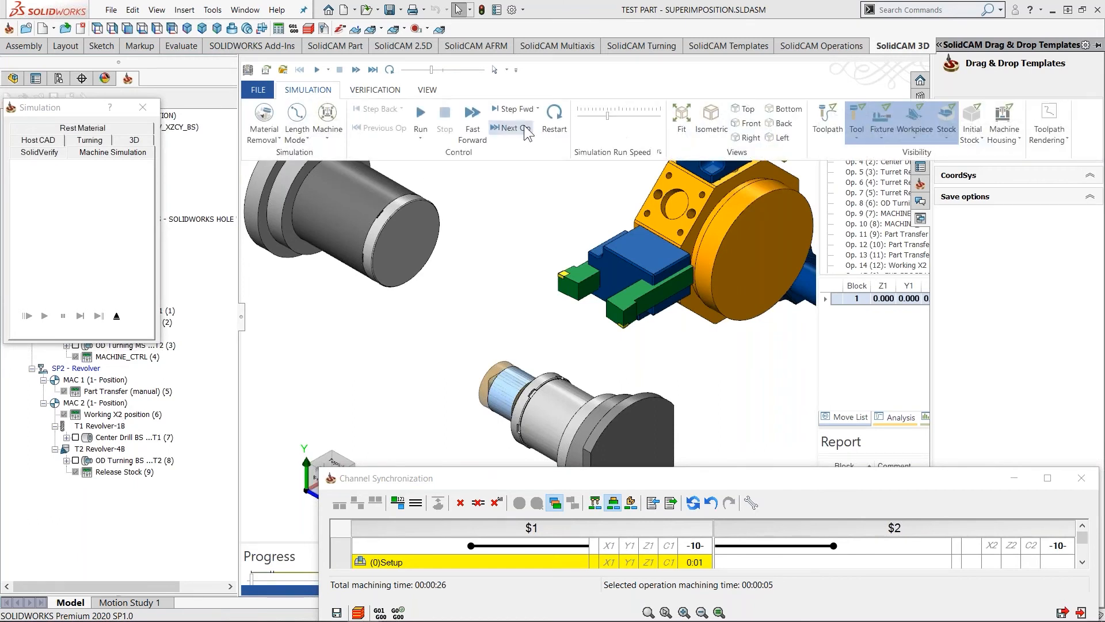
left_click(781, 109)
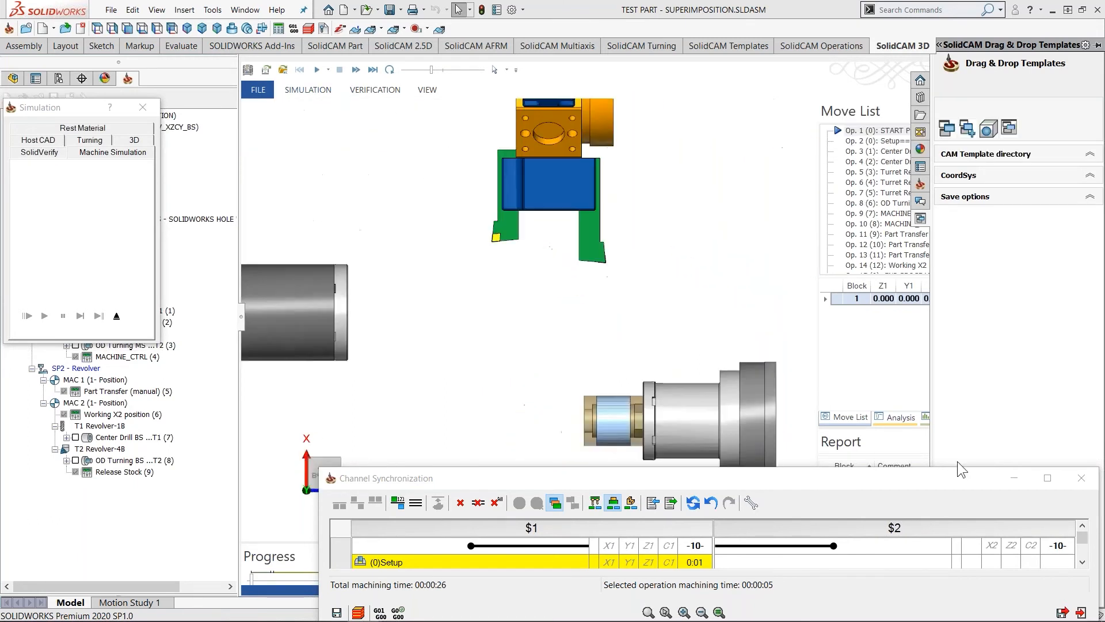
left_click(1082, 479)
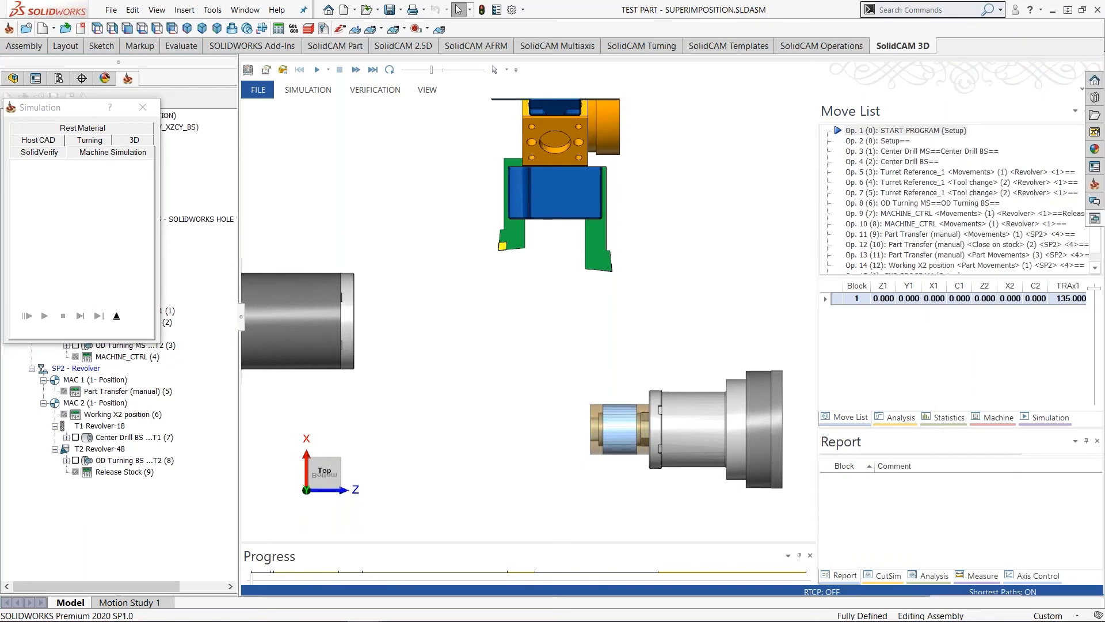
- Simulate from the Setup operation at reduced speed and watch the superimposed center drilling on both spindles
left_click(890, 141)
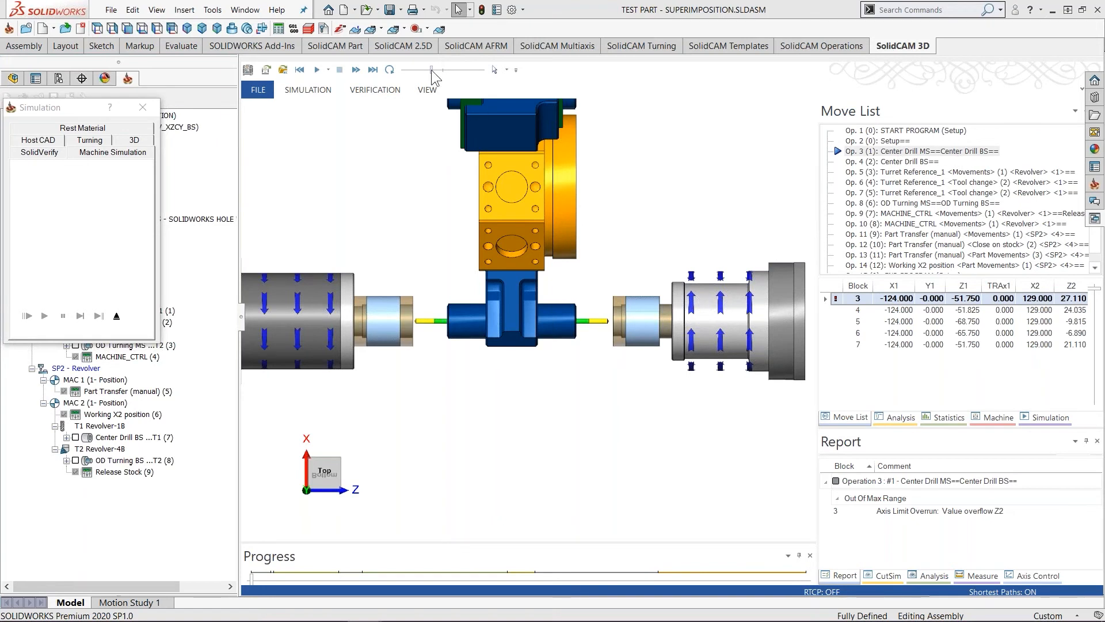
left_click(320, 91)
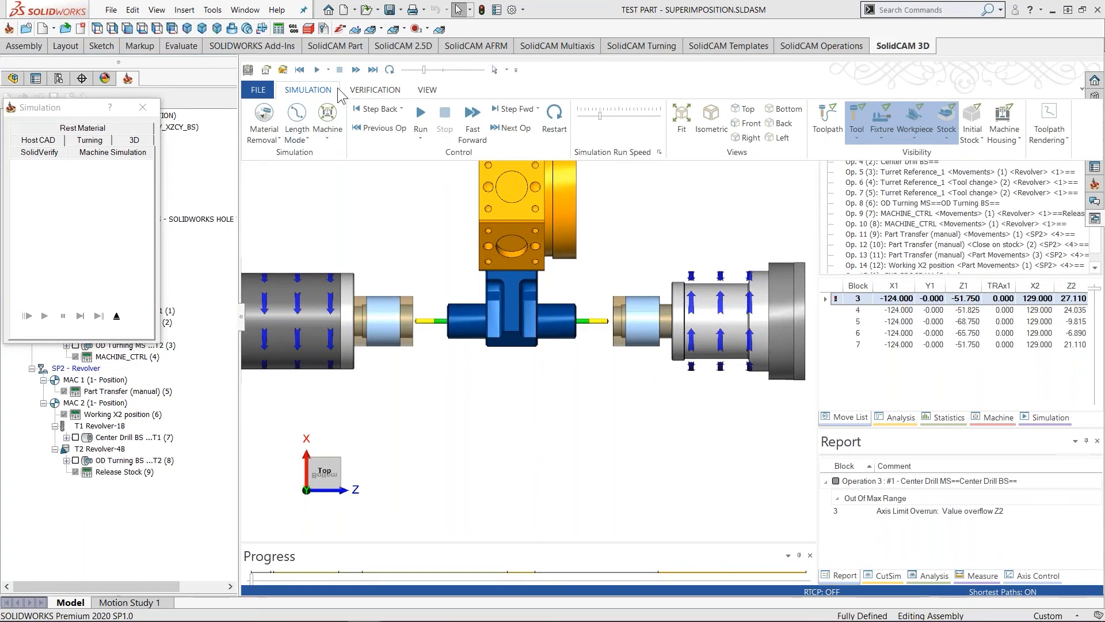
left_click(324, 95)
left_click_drag(424, 70, 416, 69)
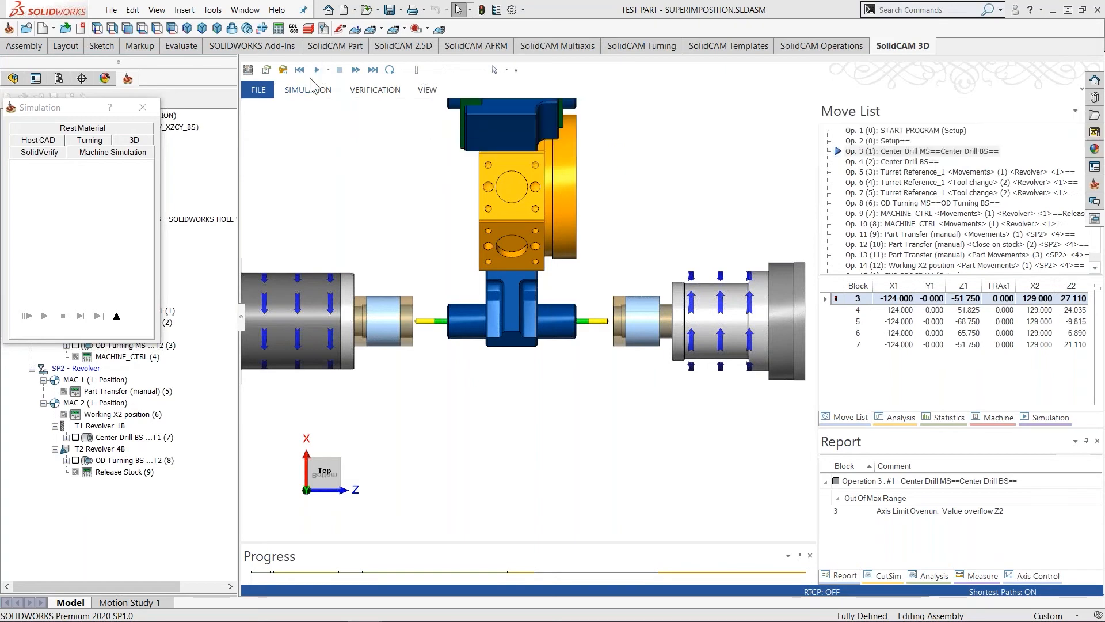
left_click(316, 71)
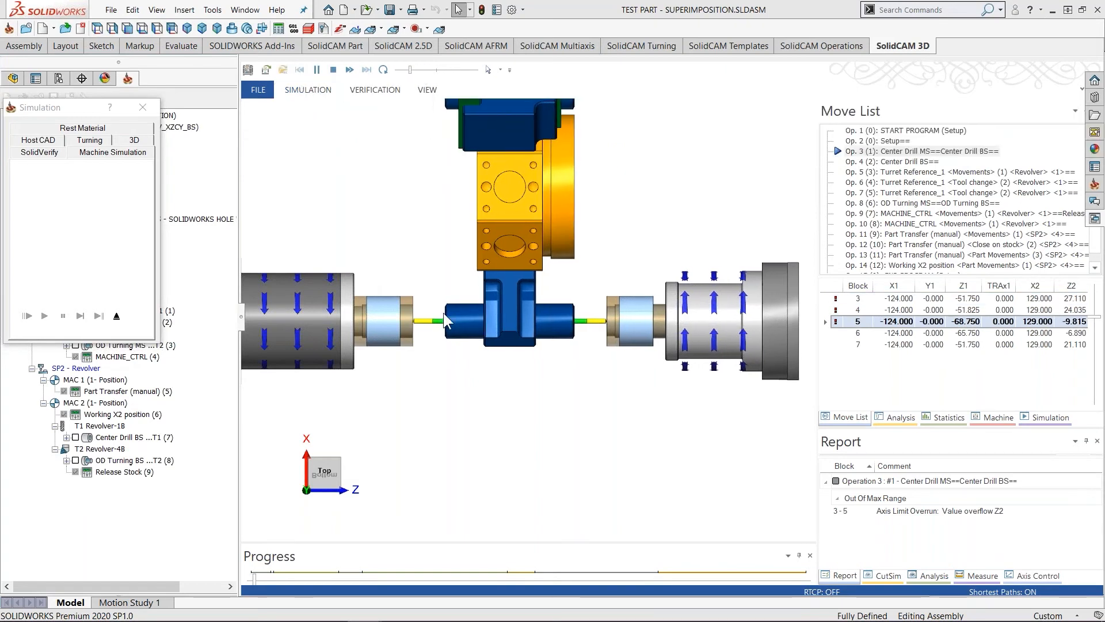
scroll(547, 324, "up", 2)
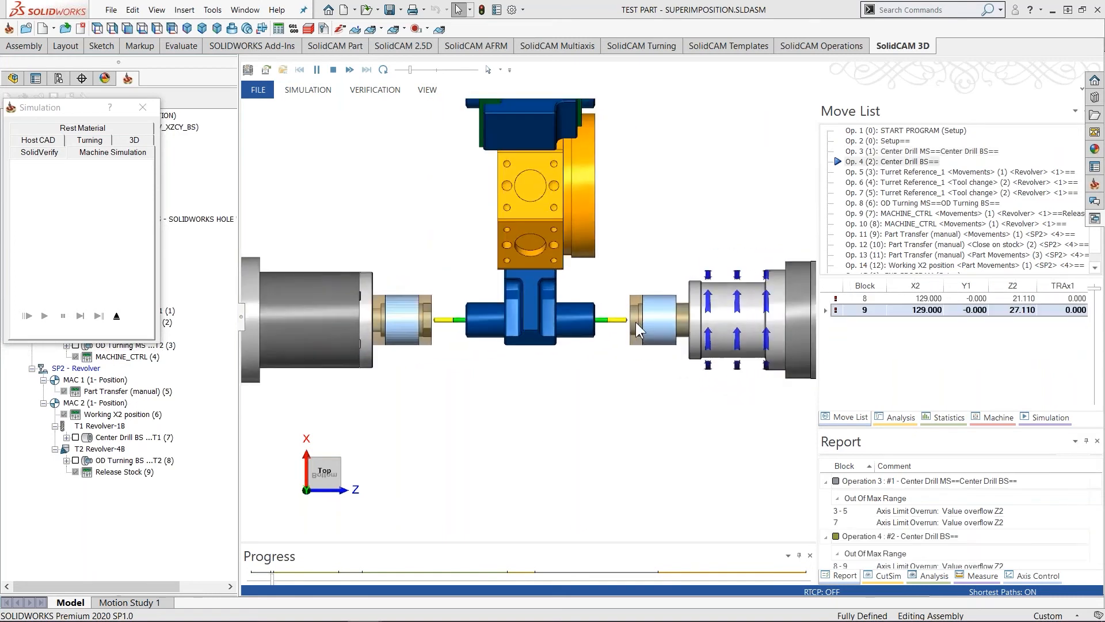
scroll(631, 316, "up", 2)
scroll(638, 392, "down", 3)
middle_click_drag(631, 316, 627, 396)
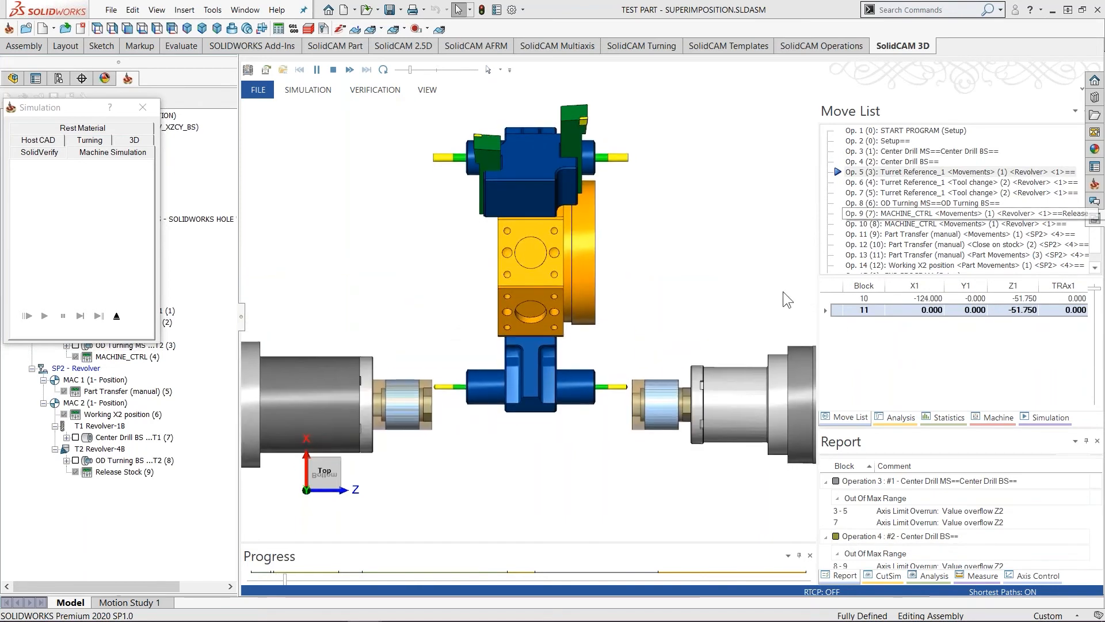
- Play the remaining operations at higher speed to the program end, continuing past the part-transfer collision, and exit the simulation
left_click(419, 70)
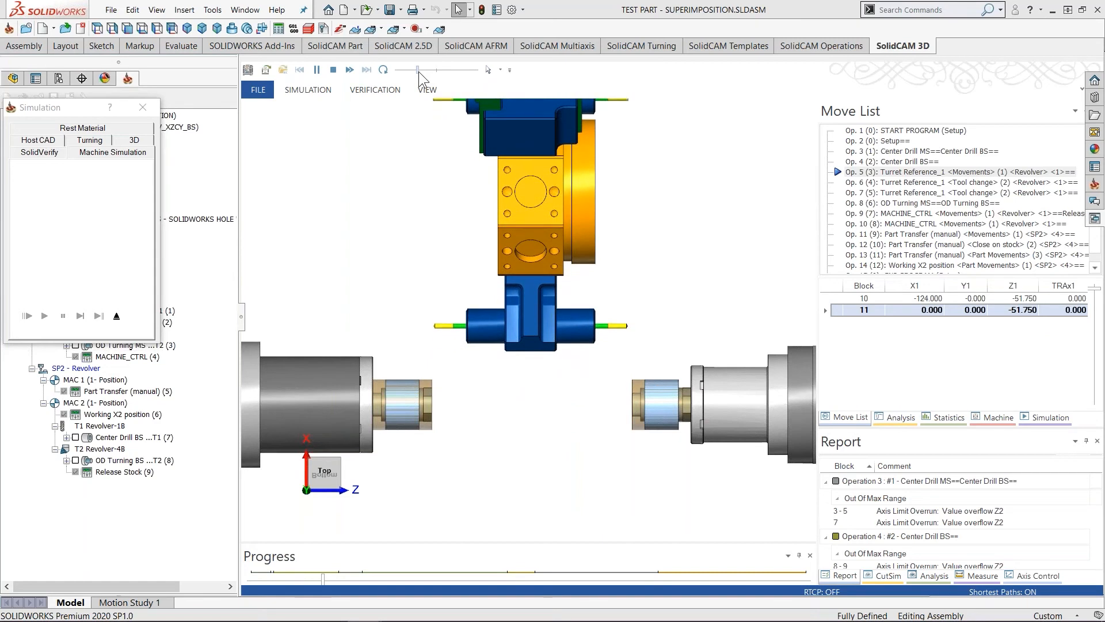
left_click_drag(419, 71, 419, 70)
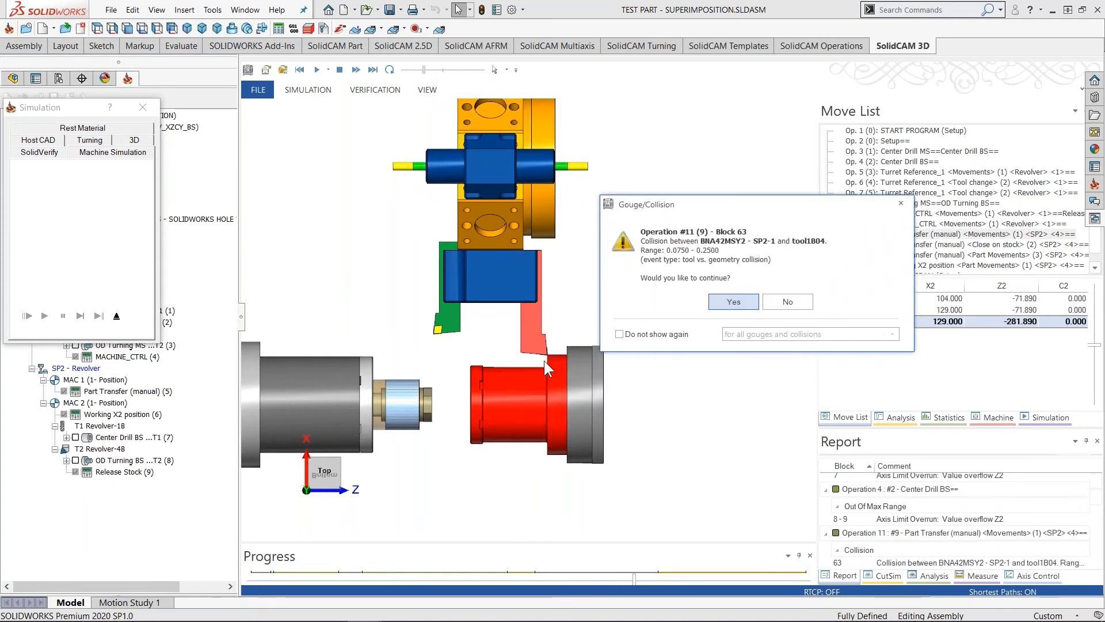
left_click(733, 302)
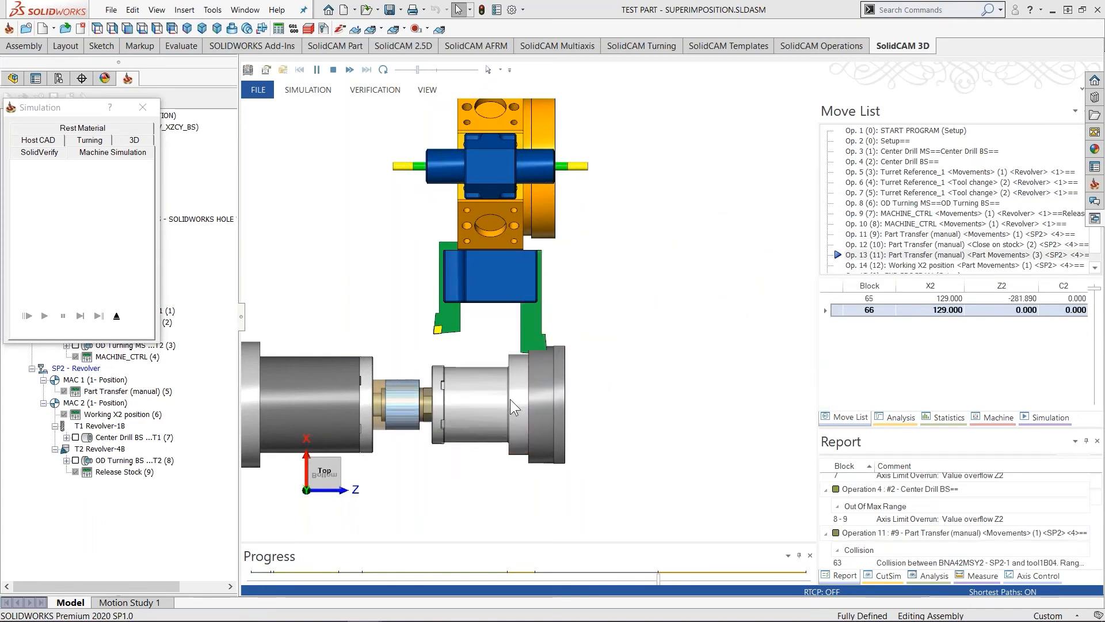
left_click(662, 358)
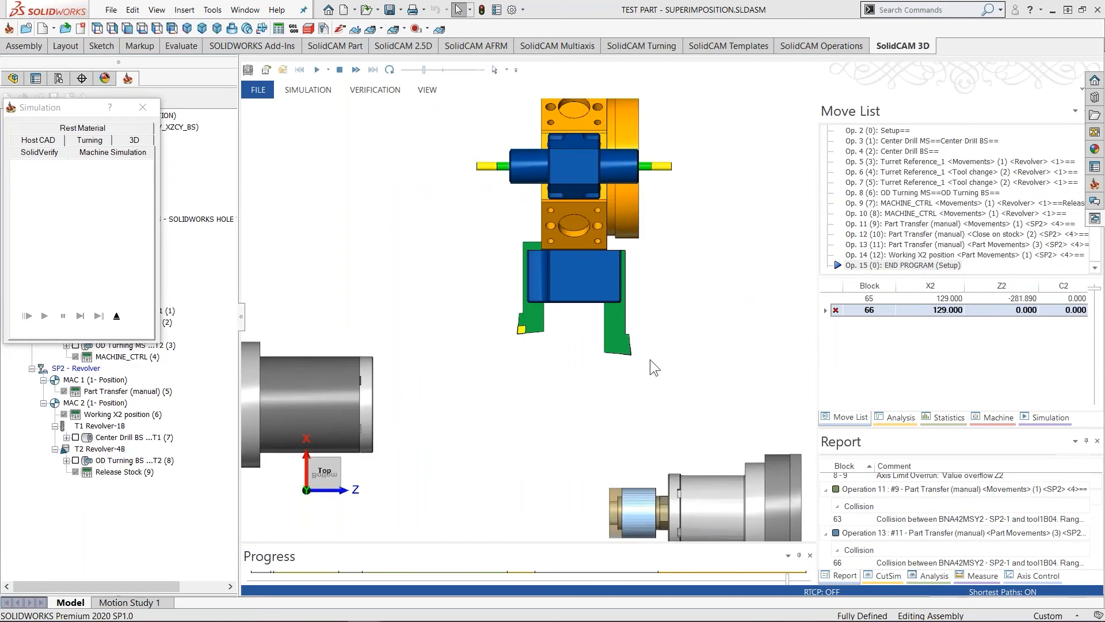
middle_click_drag(671, 430, 666, 385, "ctrl")
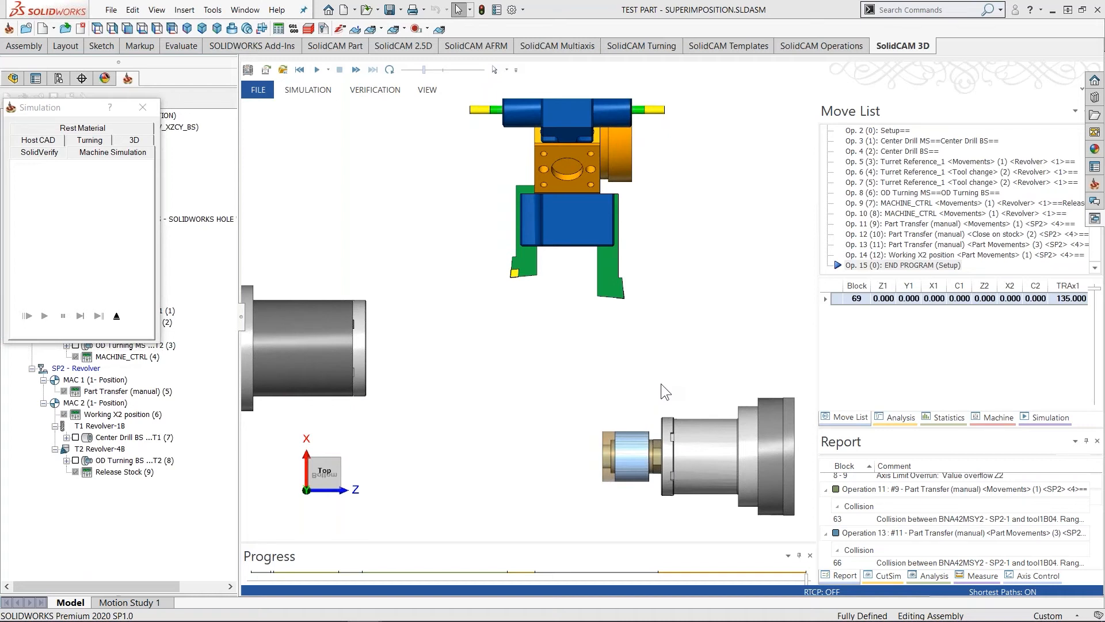
left_click(117, 316)
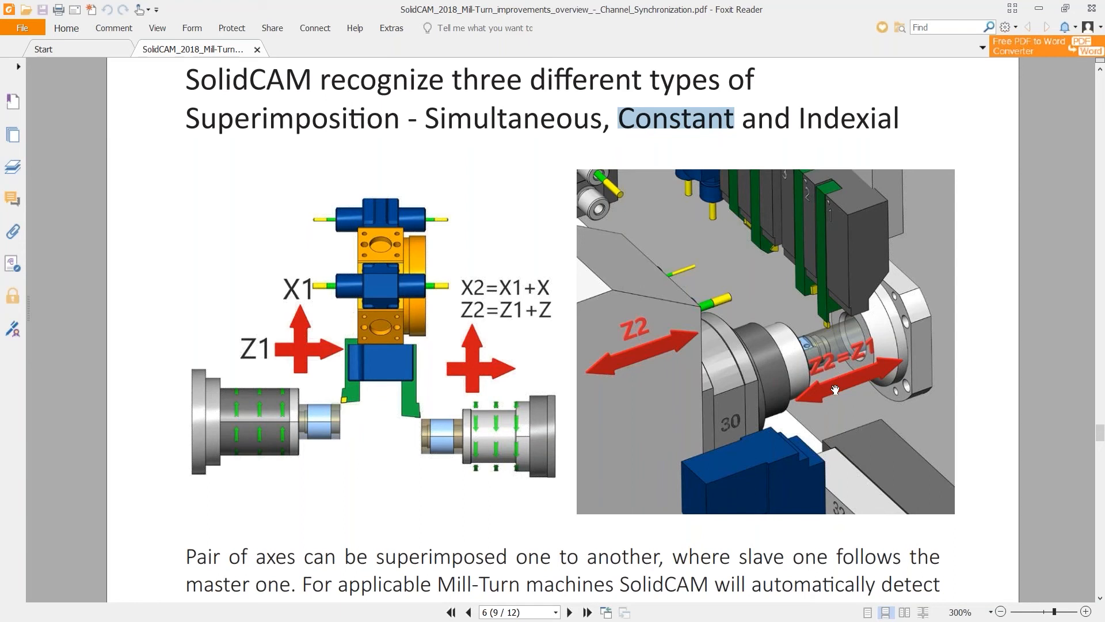
- Return from Foxit Reader to SOLIDWORKS and save and close the channel synchronization
left_click(1031, 10)
left_click_drag(703, 467, 650, 207)
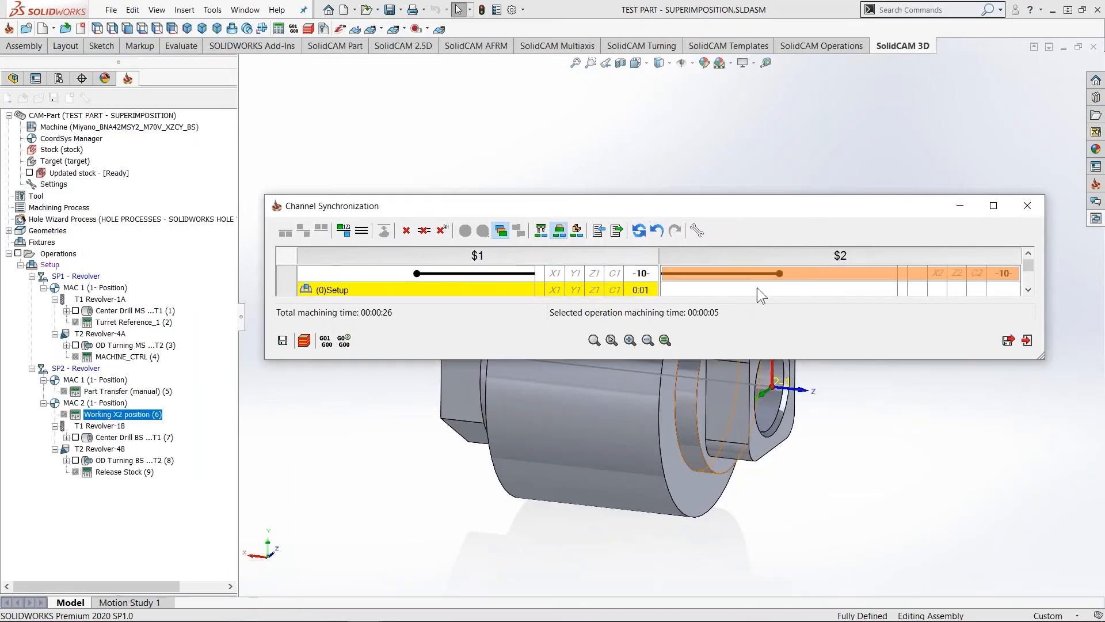
left_click(1009, 340)
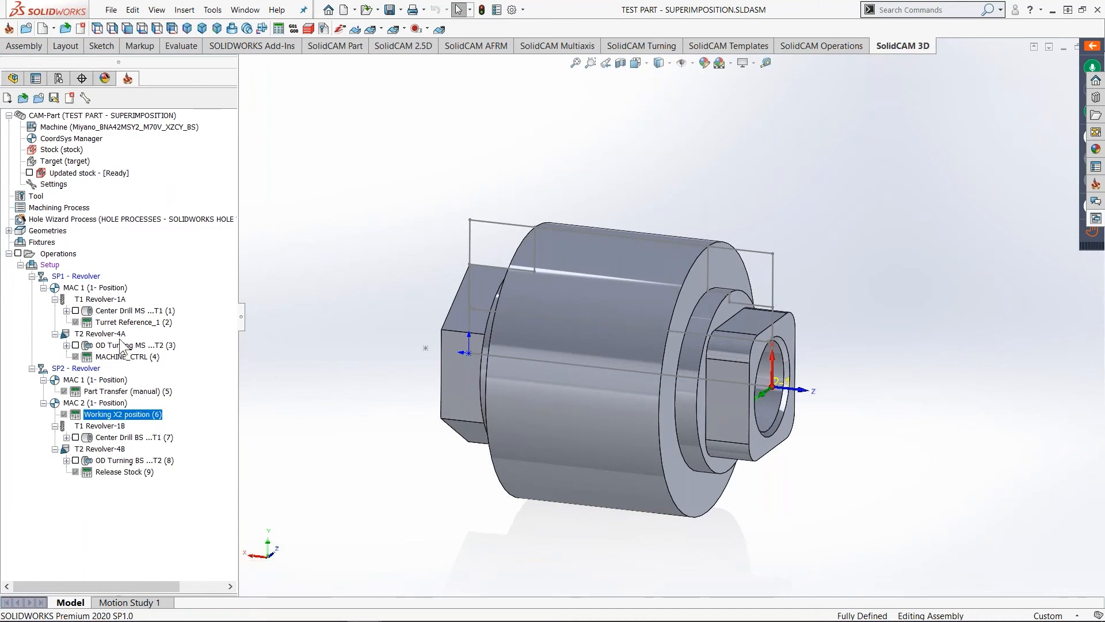
- Show the OD Turning MS toolpath and inspect the operation's axis positions in Machine Preview, leaving the operation unchanged
left_click(116, 346)
left_click(74, 345)
middle_click_drag(463, 232, 493, 227)
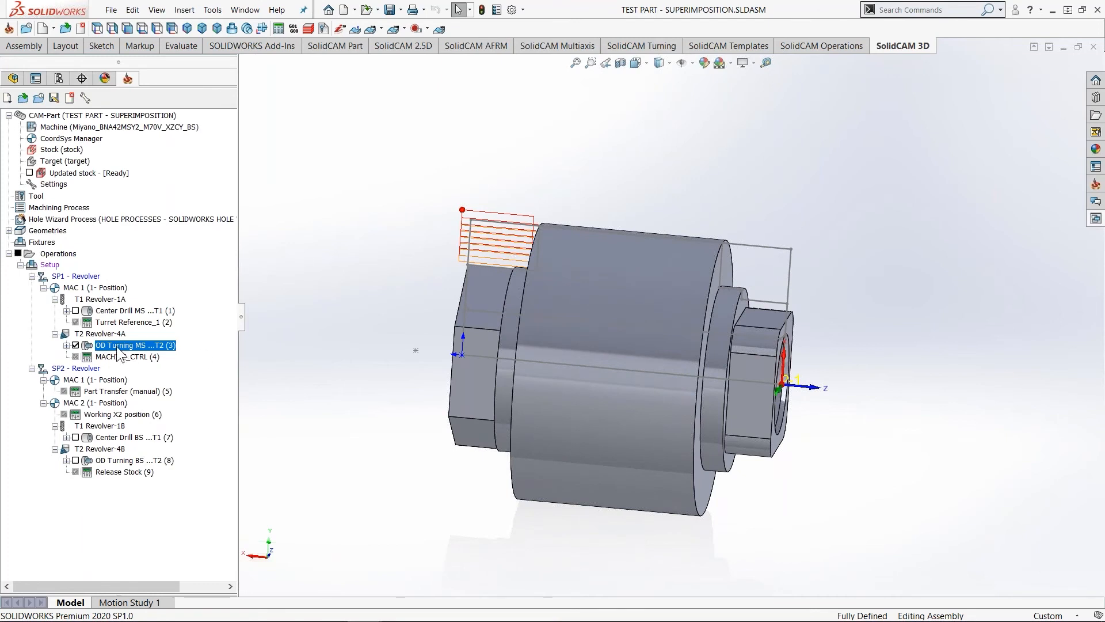
double_click(118, 343)
left_click(455, 115)
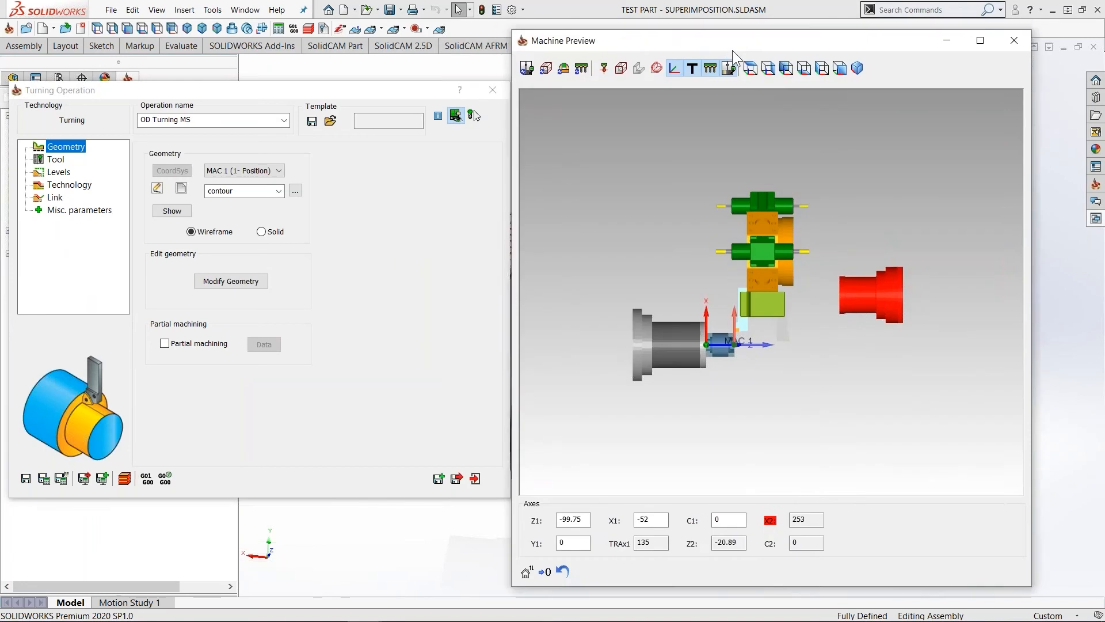
left_click_drag(732, 50, 1102, 61)
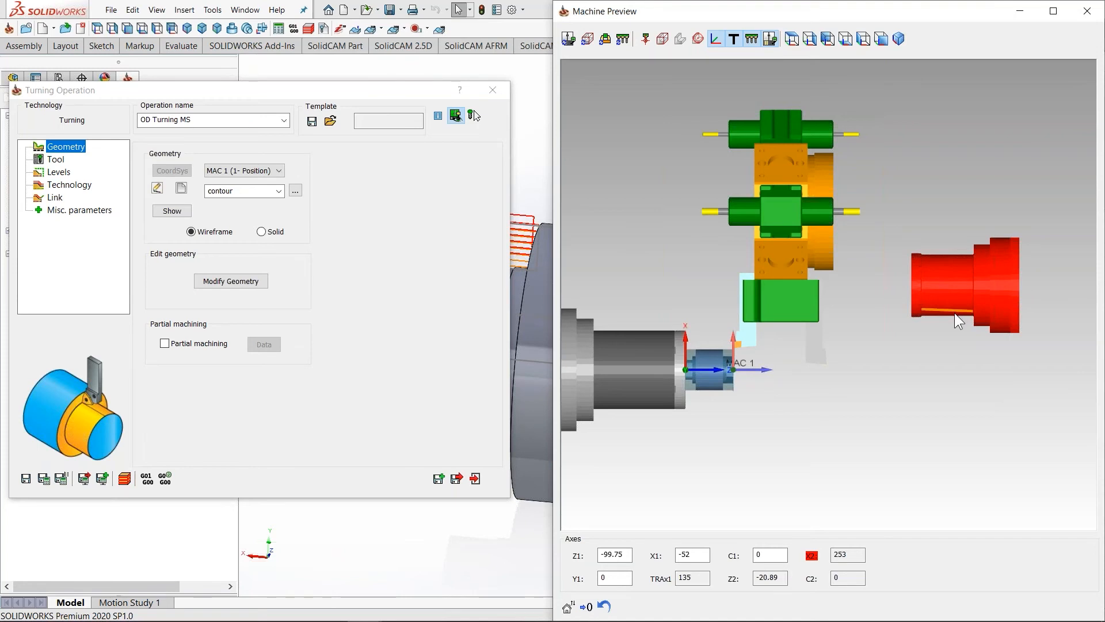
left_click(476, 478)
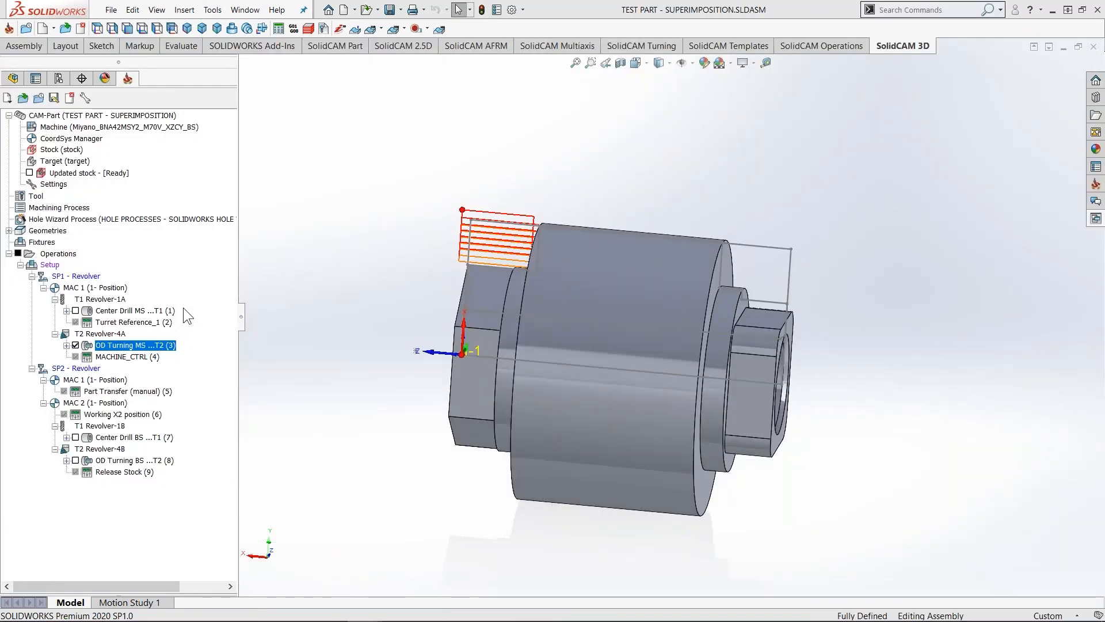
- Set the Revolver's Axes Synchronization option to ON / OFF in the machine definition, and save and close it
double_click(154, 129)
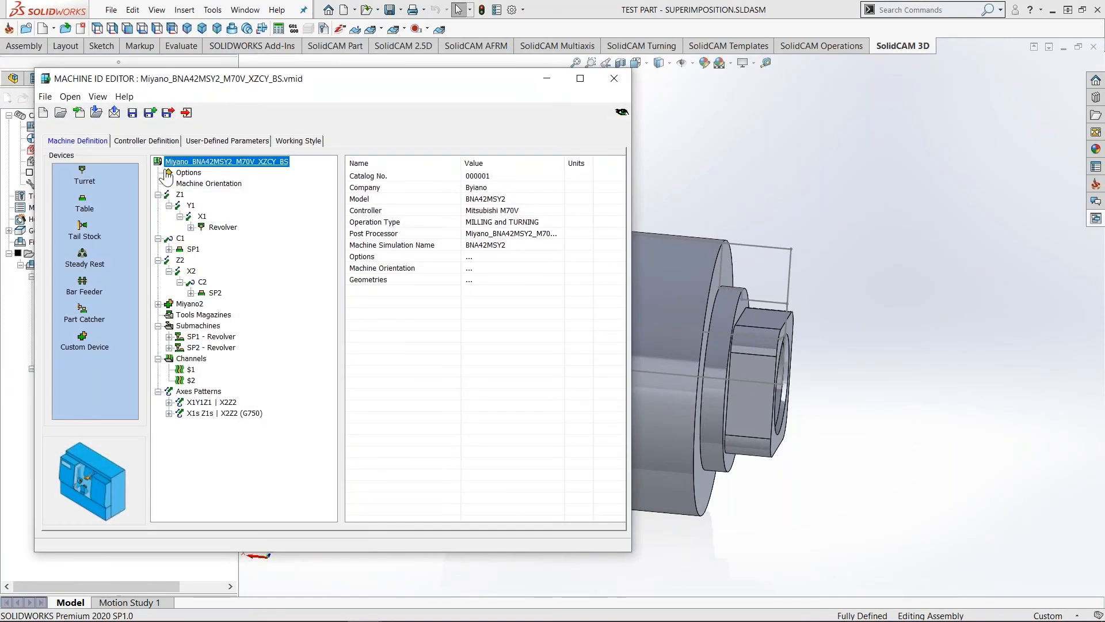
left_click(201, 227)
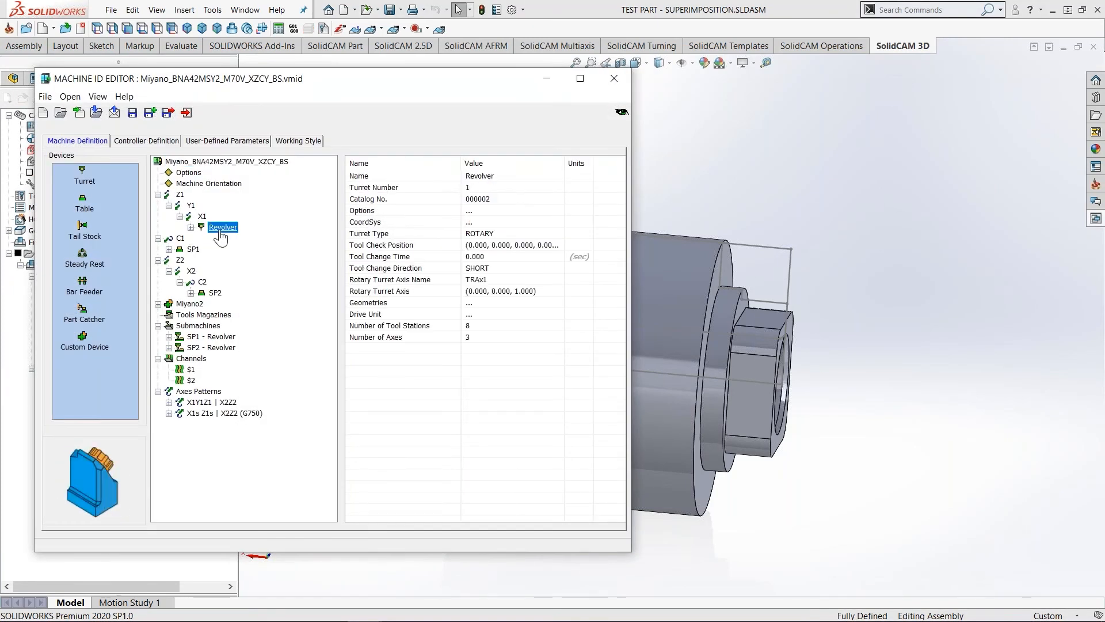
left_click(191, 227)
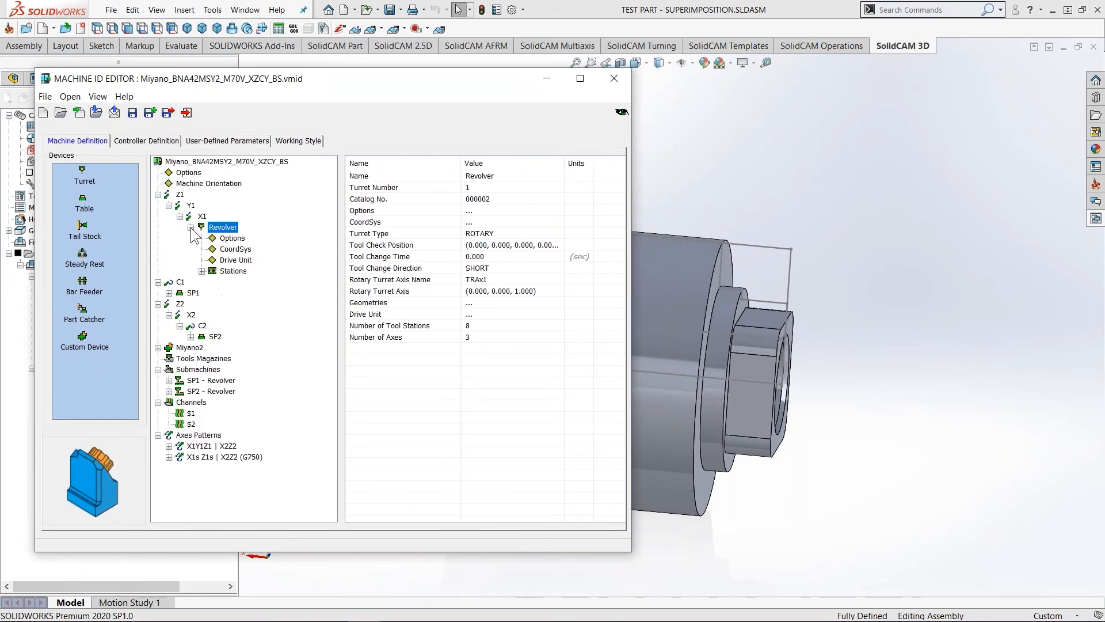
left_click(232, 239)
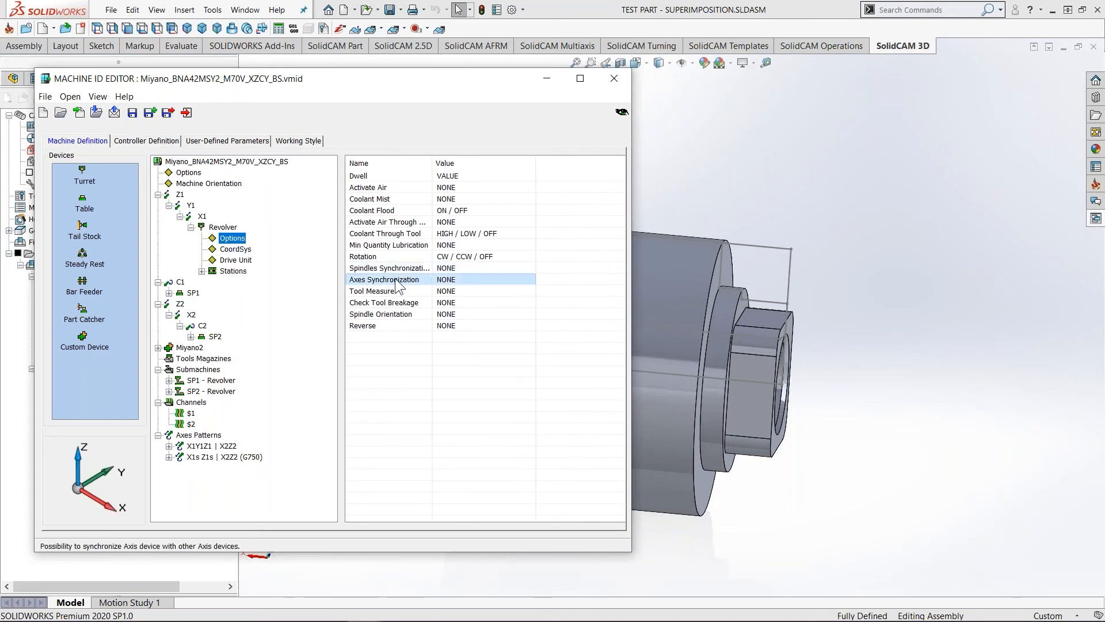
left_click(482, 281)
left_click(482, 281)
left_click(458, 280)
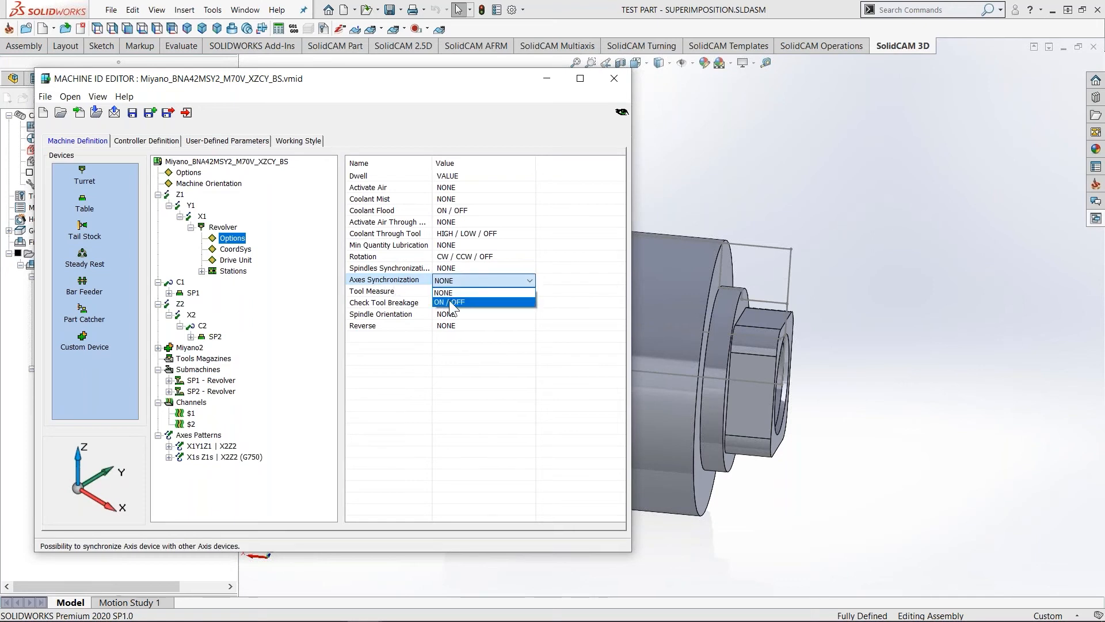
left_click(450, 302)
left_click(166, 113)
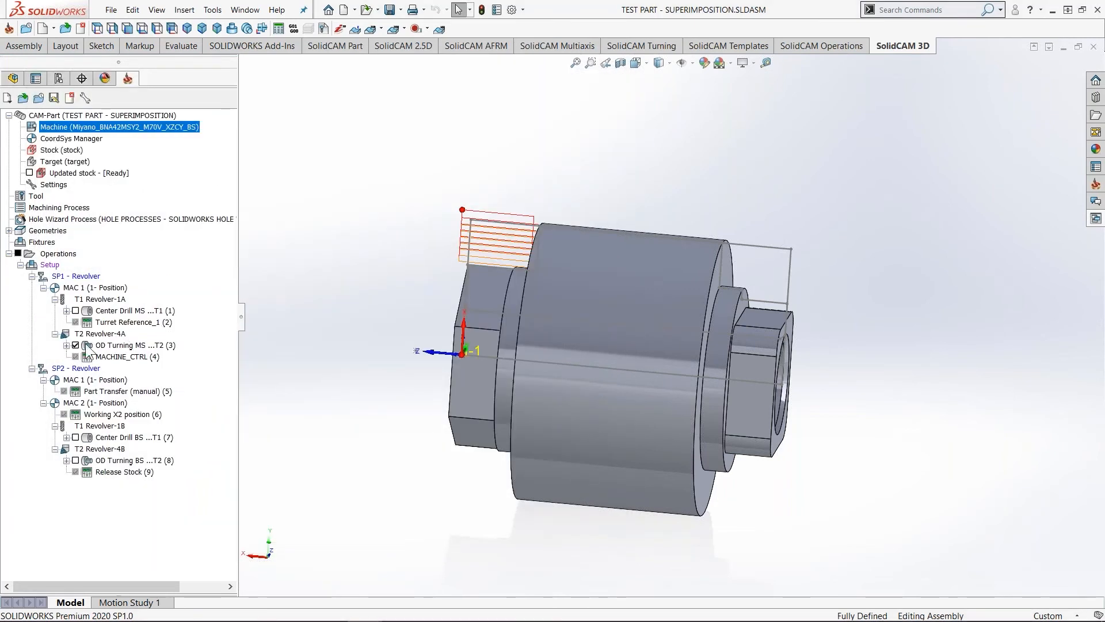
- Hide the OD Turning MS toolpath and add a machine control operation after Turret Reference_1, acting on the Revolver
left_click(75, 345)
right_click(112, 322)
left_click(170, 87)
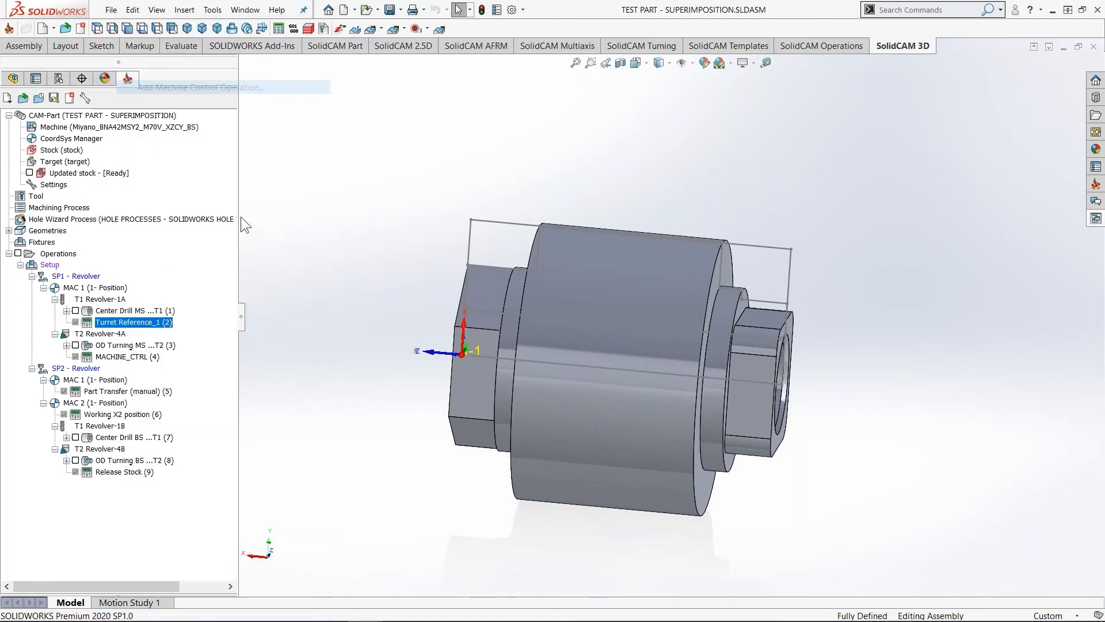
left_click_drag(188, 185, 333, 172)
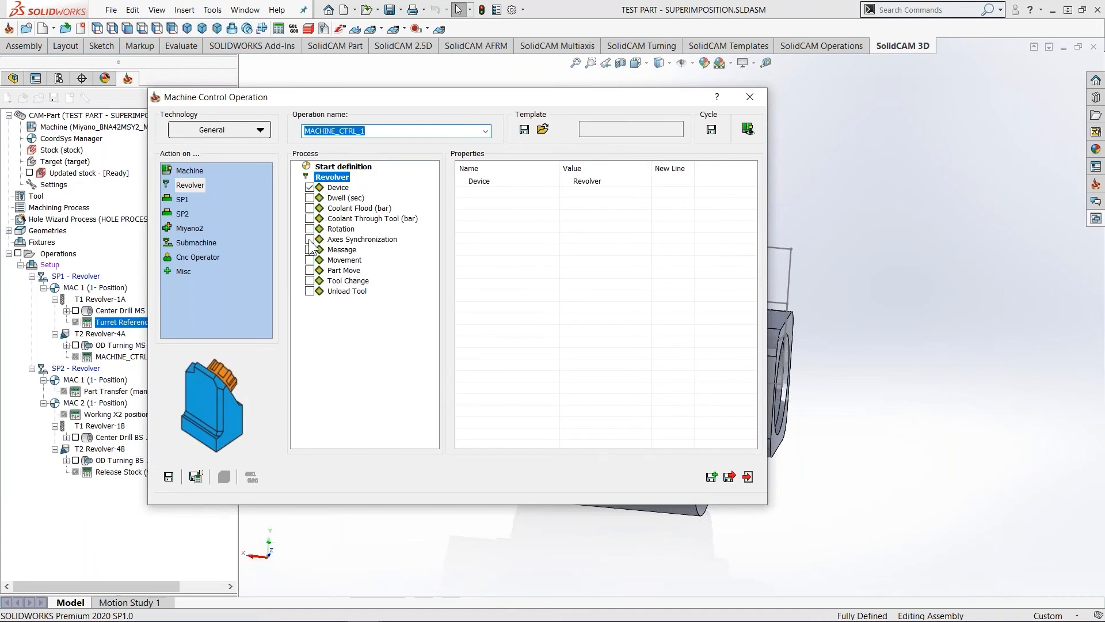
- Include Axes Synchronization in the machine control operation and check its master and slave axes
left_click(334, 240)
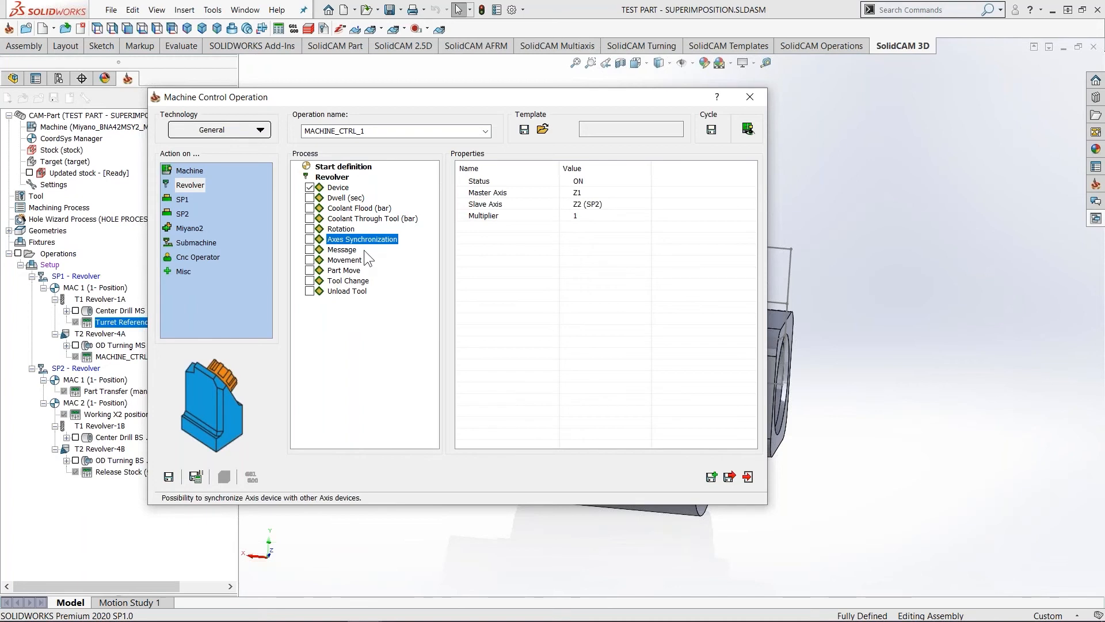
left_click(309, 239)
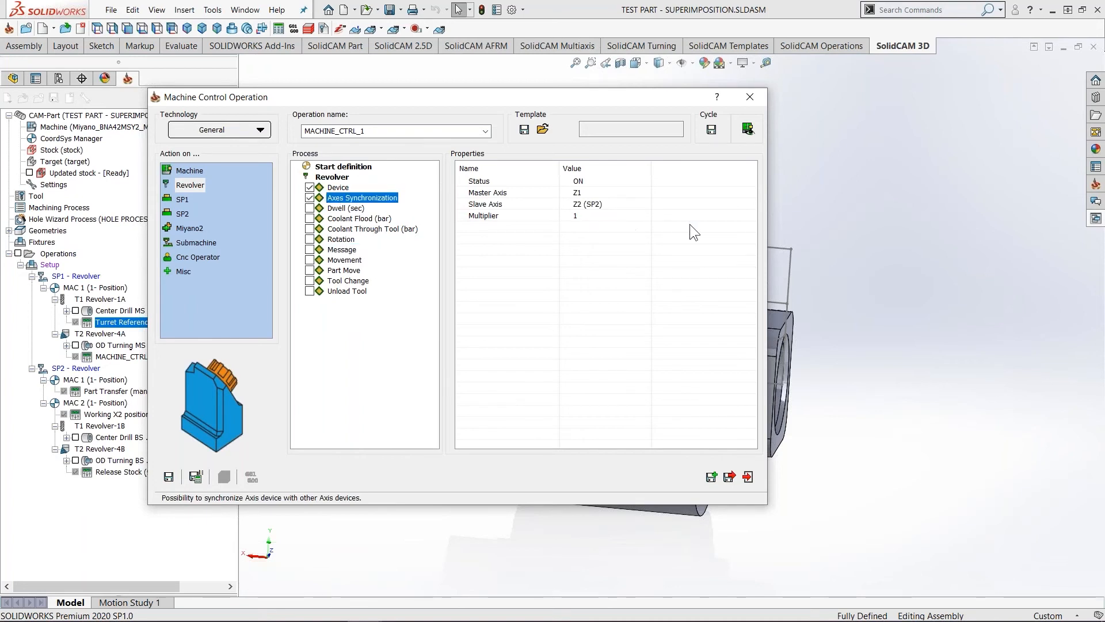
left_click(527, 192)
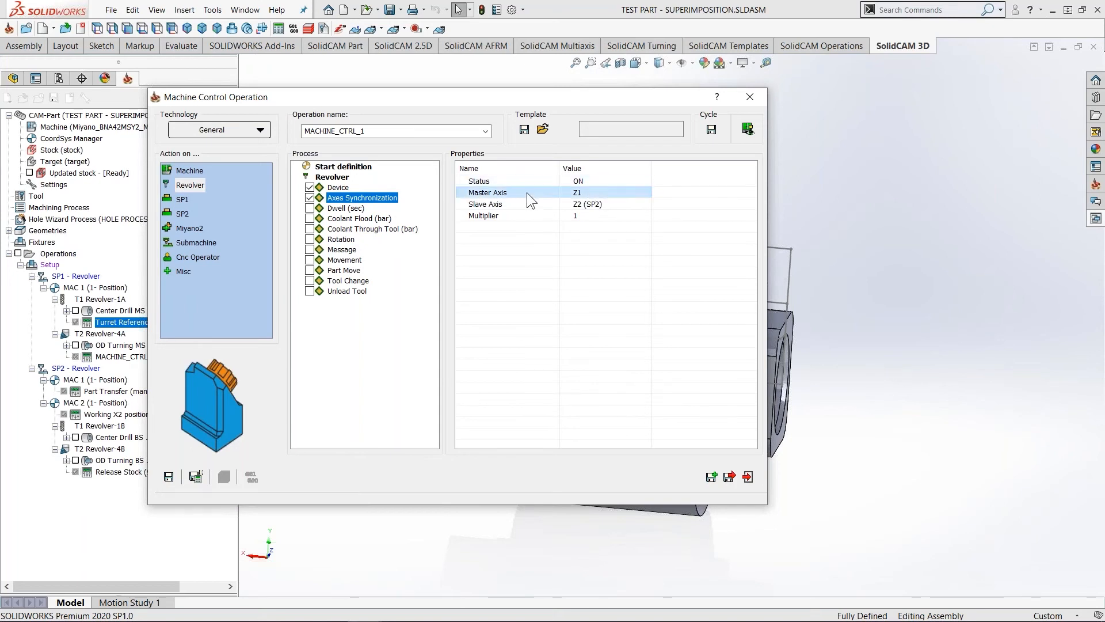
left_click(586, 203)
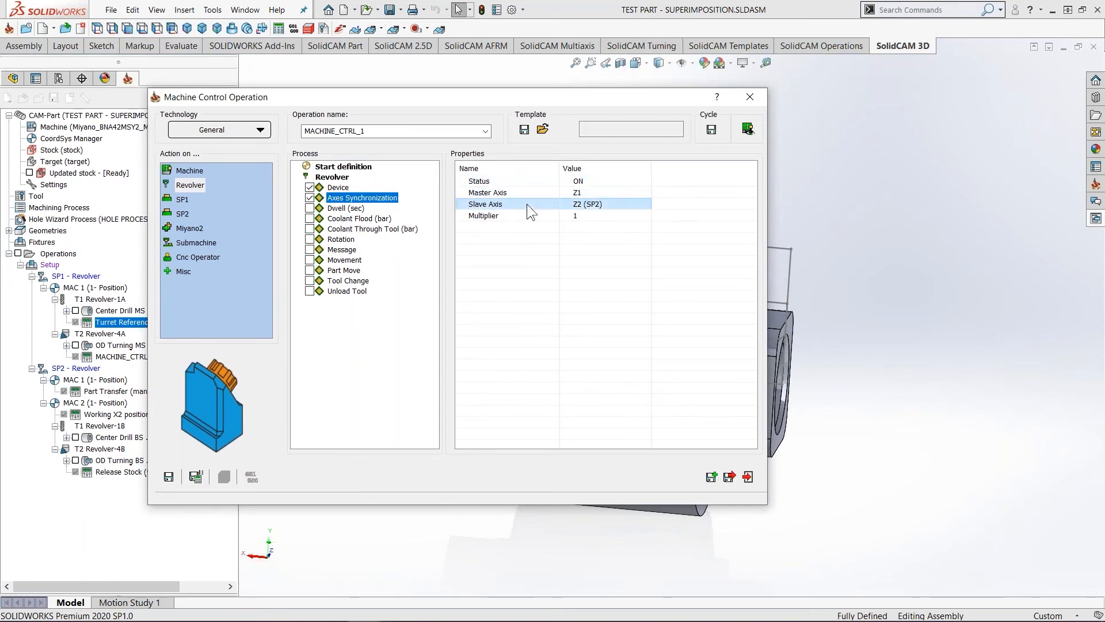
- Try a Multiplier of 2 for the Z1 and Z2 (SP2) axes synchronization, and set it back to 1
left_click(590, 205)
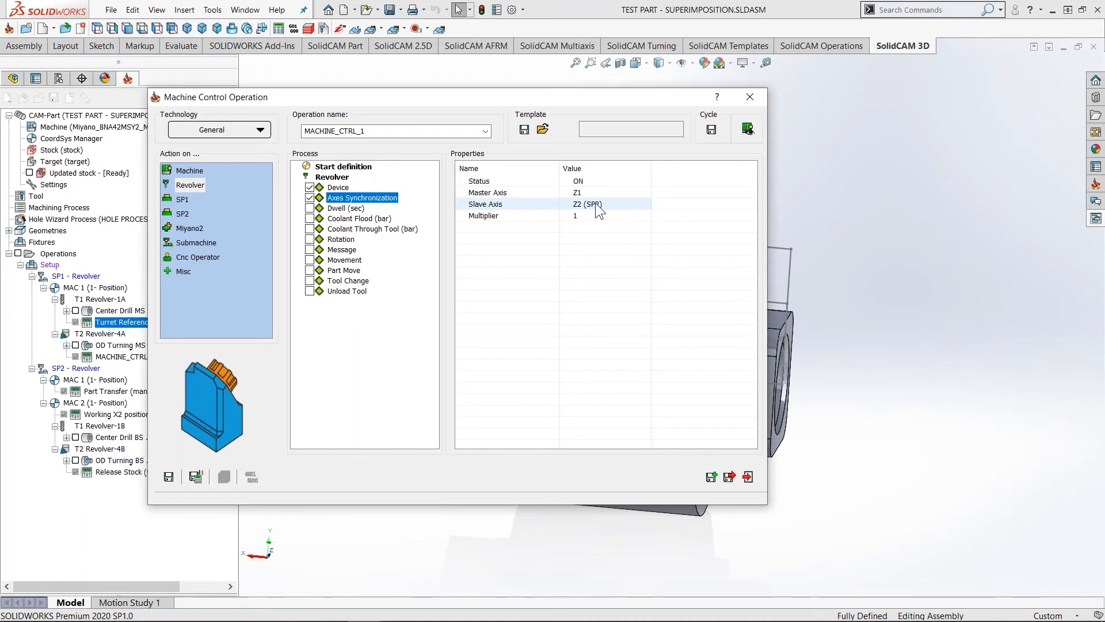
left_click(509, 217)
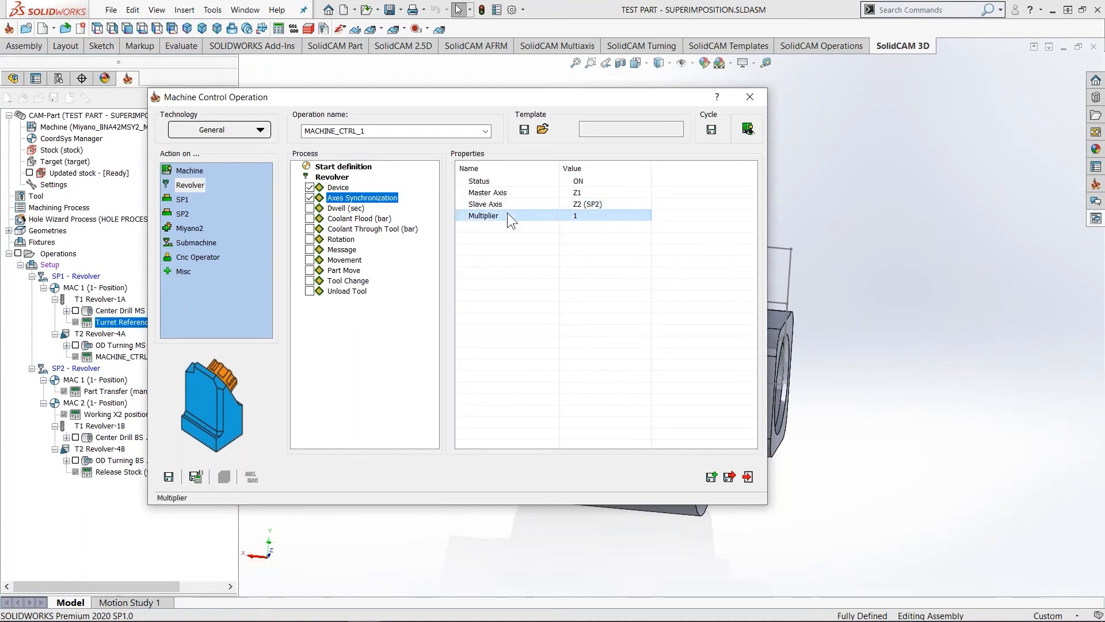
left_click(580, 217)
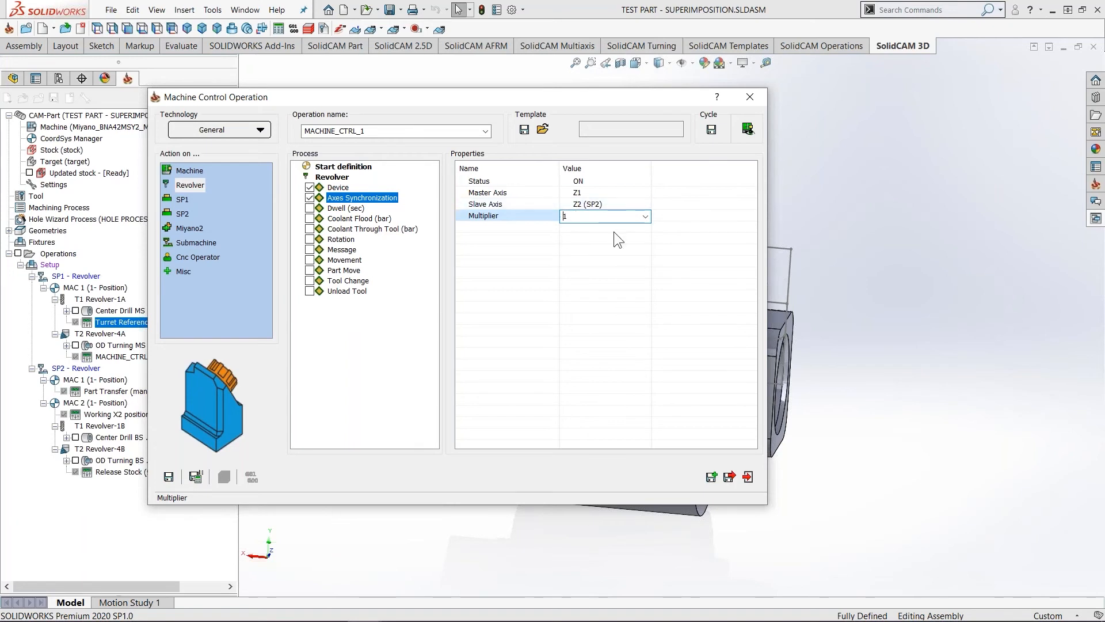
type("-")
key("Return")
double_click(595, 215)
type("2")
key("Return")
left_click(583, 216)
type("1")
left_click(580, 278)
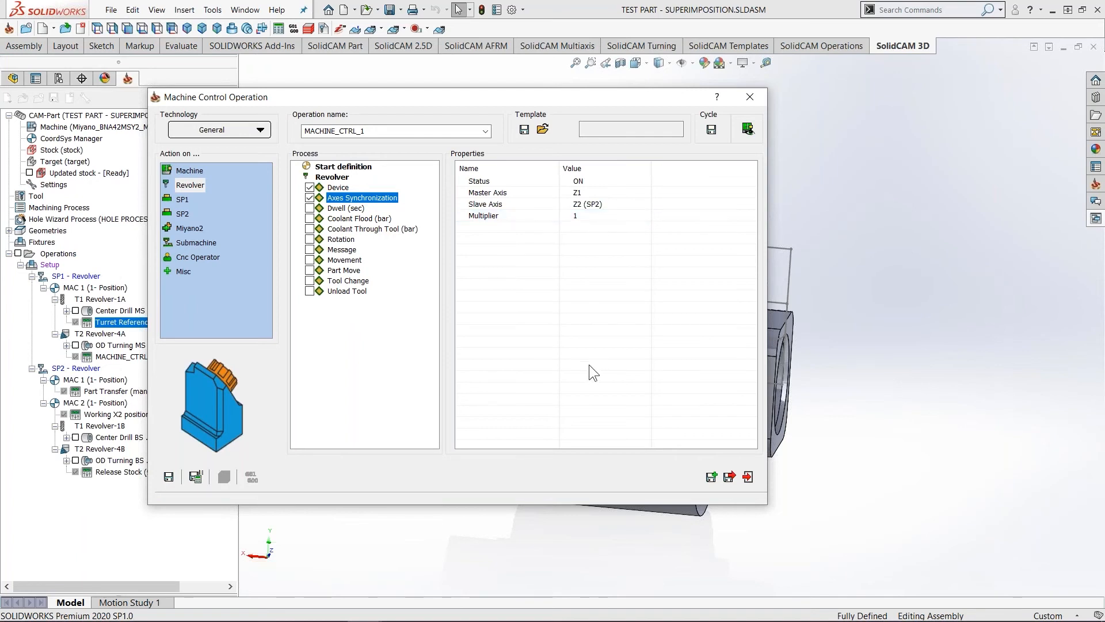
left_click(196, 476)
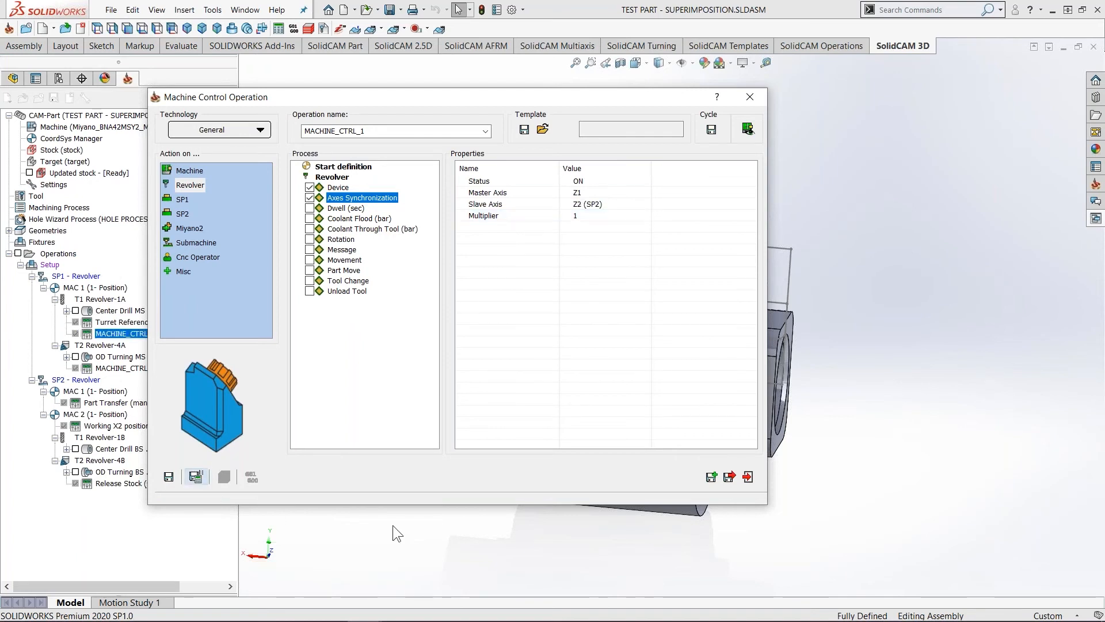
left_click(729, 477)
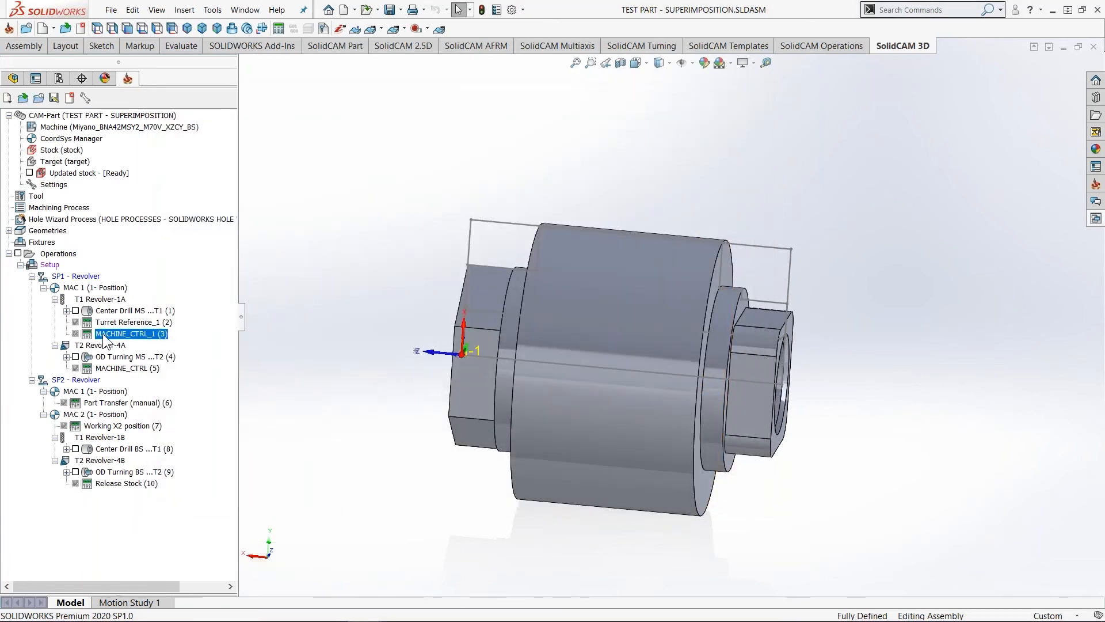
right_click(30, 264)
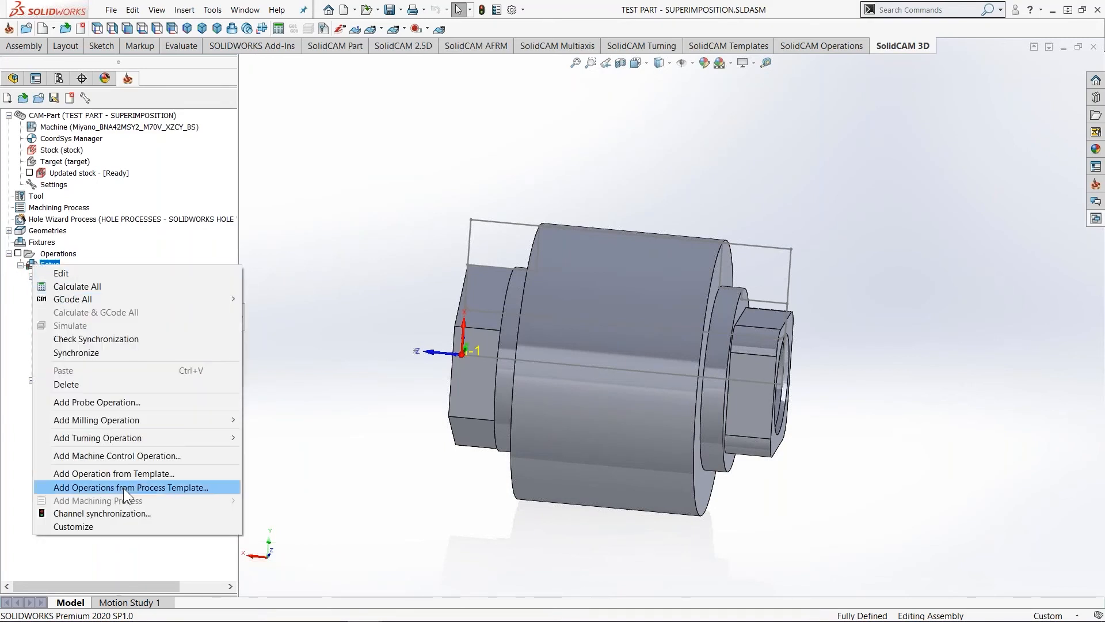
left_click(116, 513)
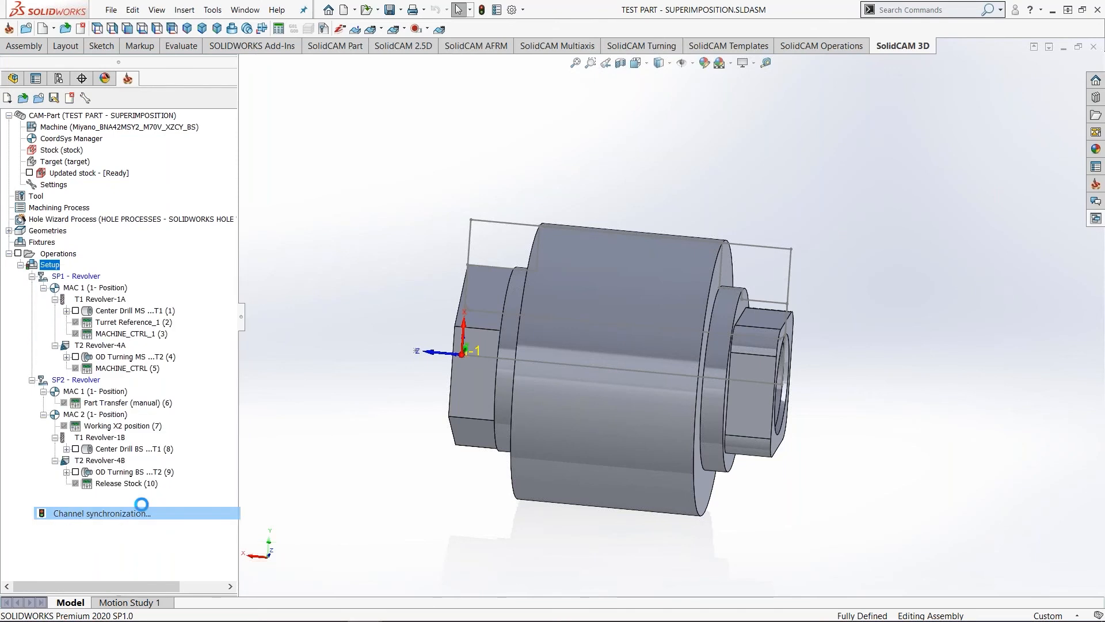
double_click(596, 206)
left_click_drag(468, 19, 446, 56)
left_click_drag(492, 212, 492, 510)
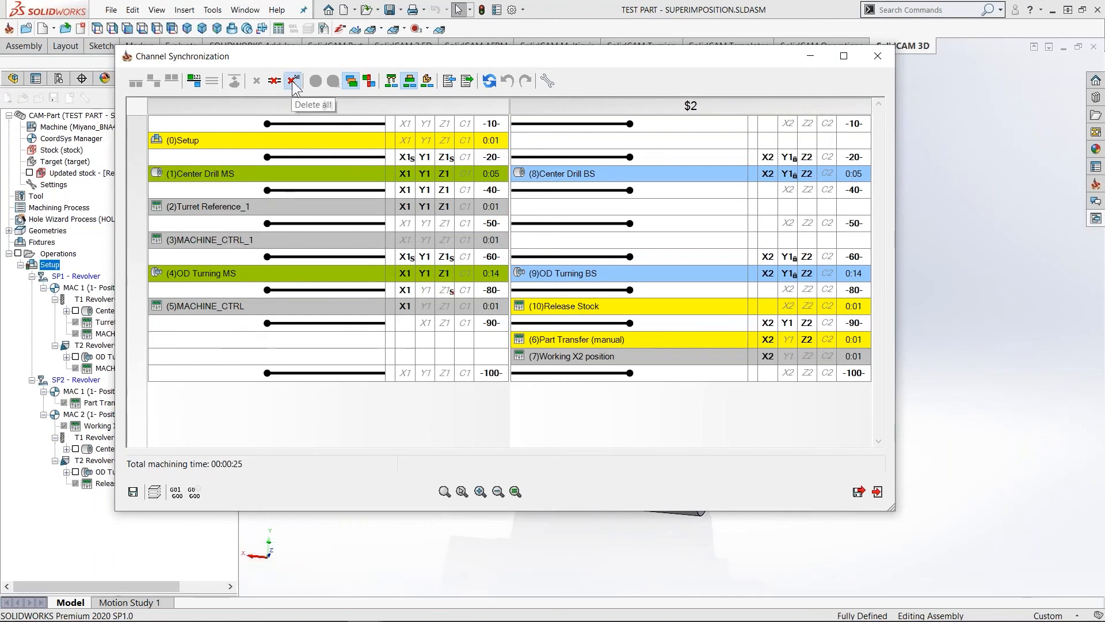
- Try deleting all channel synchronizations and rearranging the operations in numbered order, and undo both changes
left_click(292, 81)
left_click(194, 82)
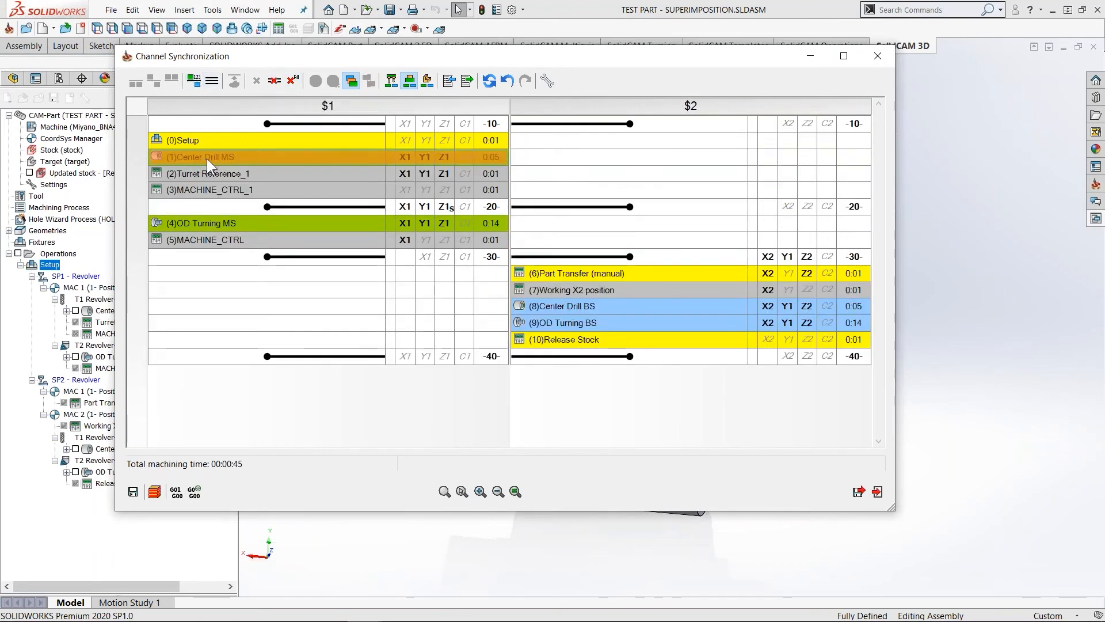
left_click(224, 192)
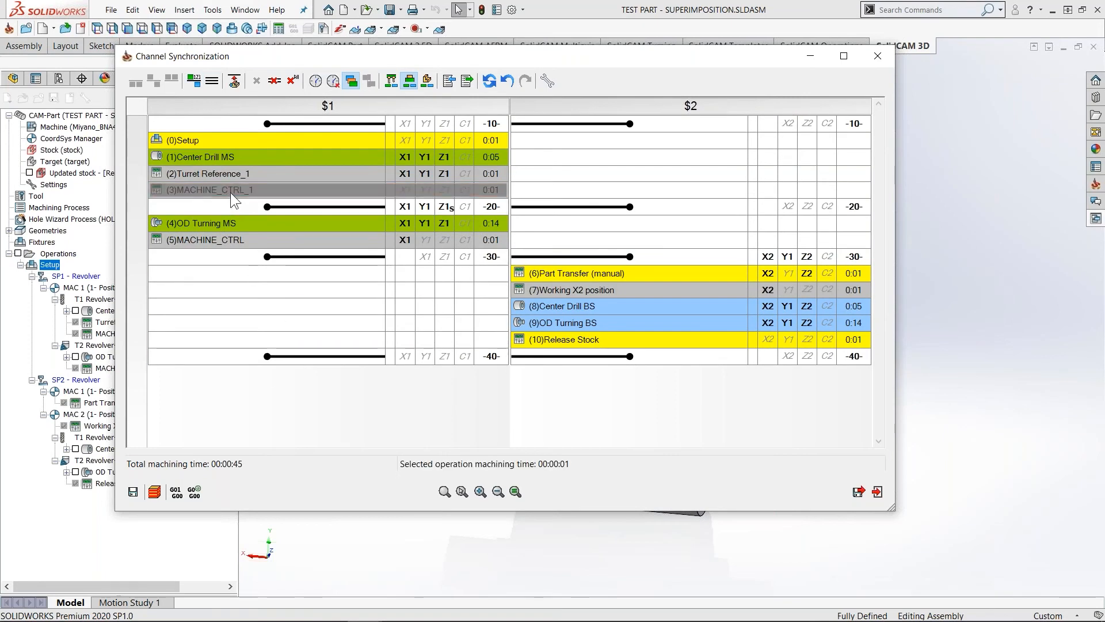
mouse_move(243, 191)
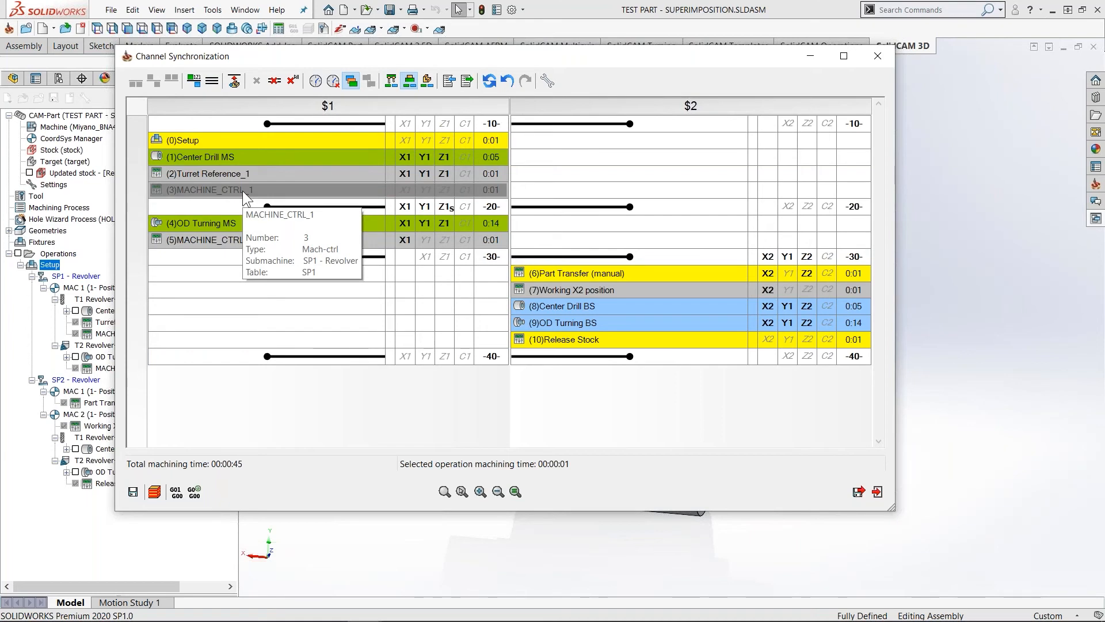
left_click(507, 81)
left_click(507, 81)
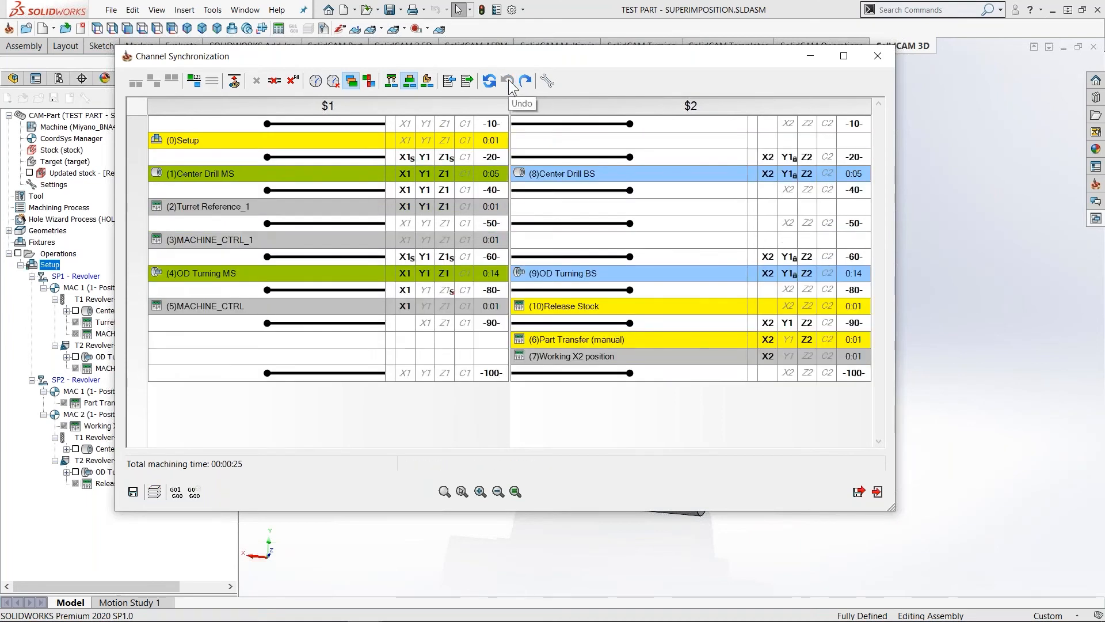
- Export the current channel synchronization under the name Superiposition
left_click(467, 82)
double_click(442, 380)
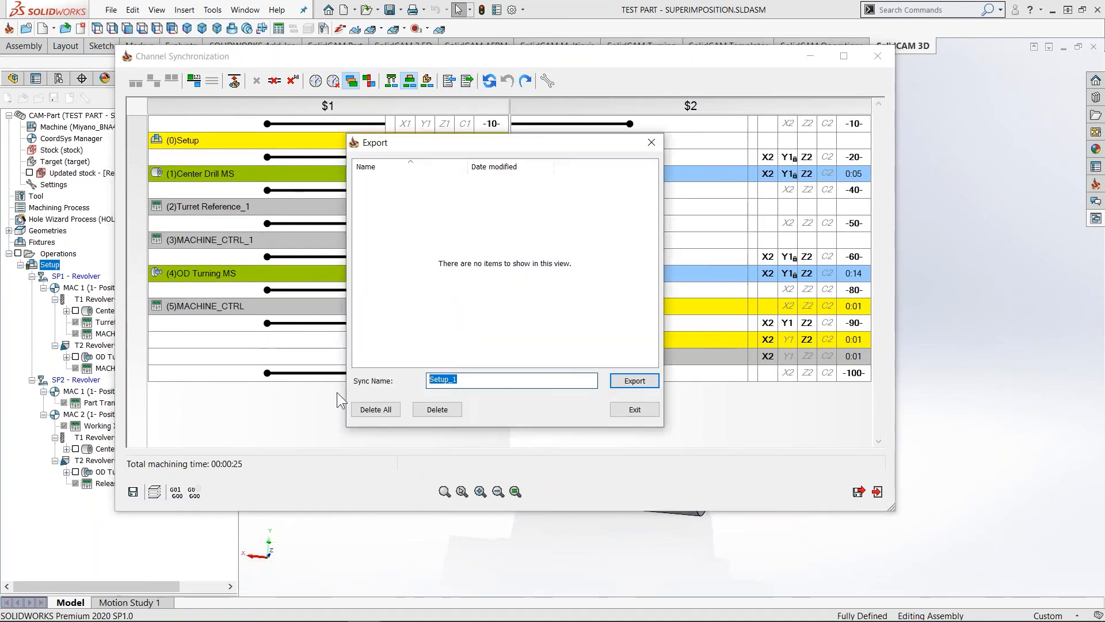
type("Superimposition")
key("Return")
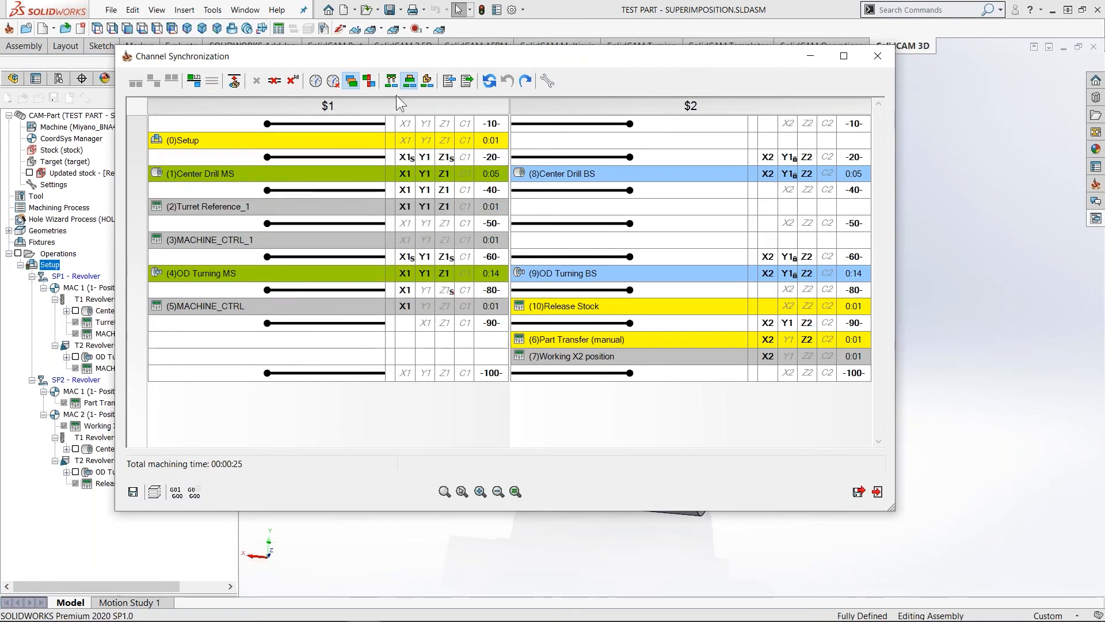
- Delete all channel synchronizations, rearrange the operations in numbered order, and check MACHINE_CTRL_1 and the Z1 axis of OD Turning MS
mouse_move(640, 175)
left_click(293, 83)
left_click(195, 82)
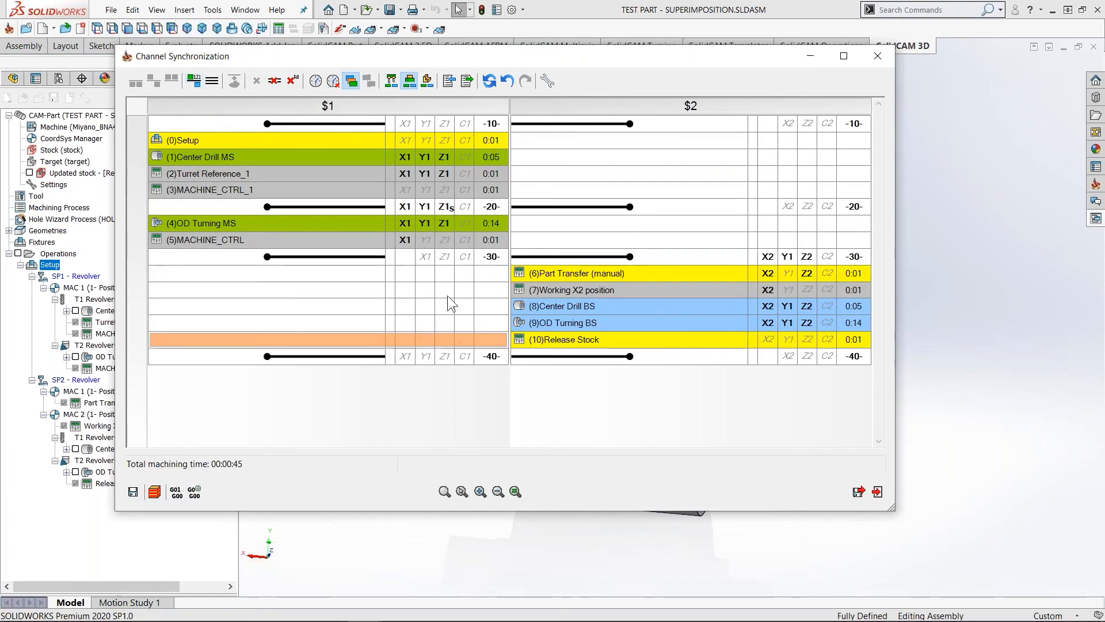
left_click(310, 192)
mouse_move(246, 190)
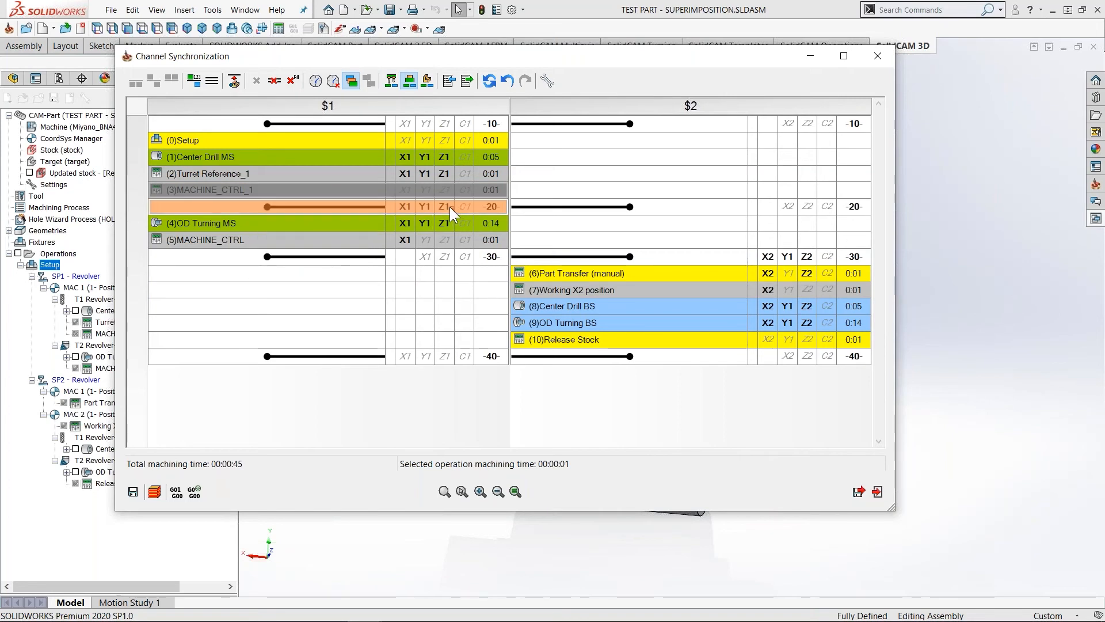
mouse_move(443, 222)
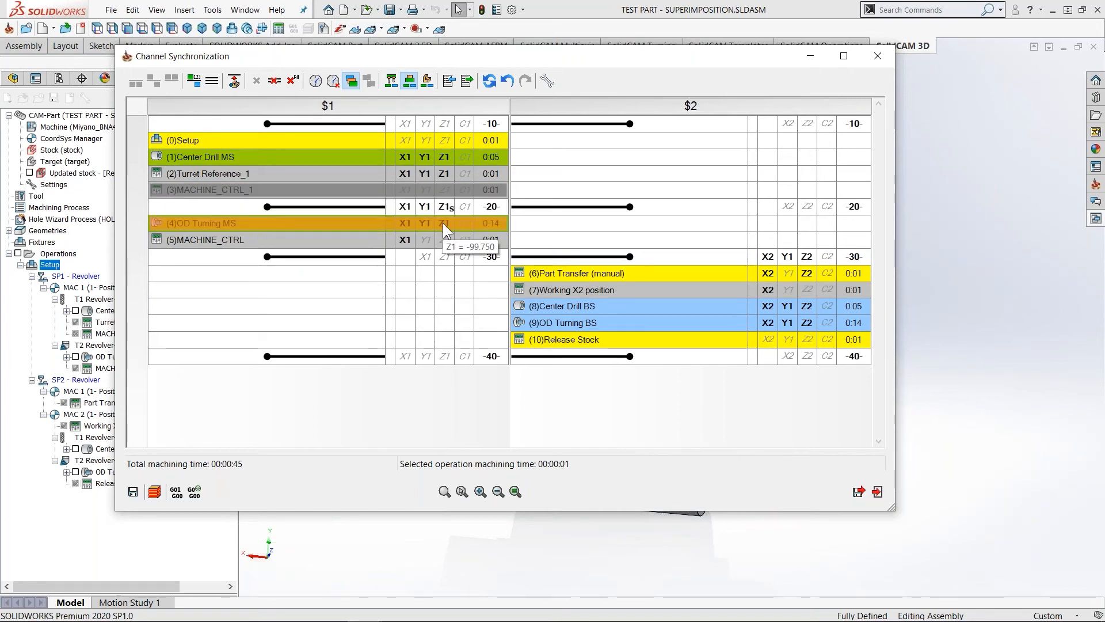
- Start Machine Simulation and go to the axes synchronisation start of MACHINE_CTRL_1, viewed from the top
left_click(154, 491)
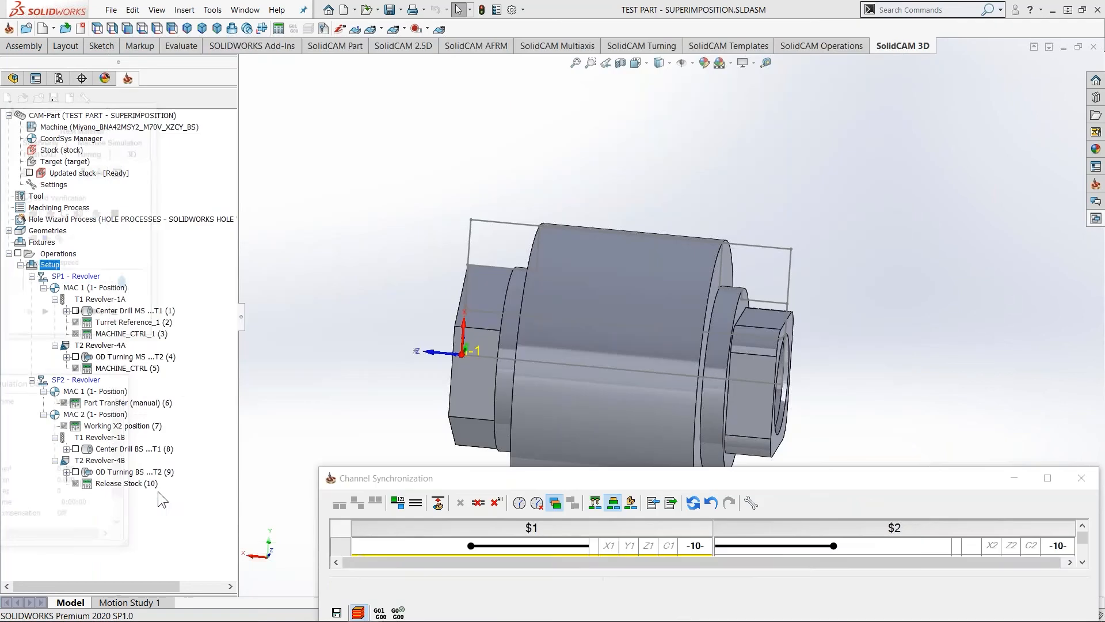
left_click(136, 141)
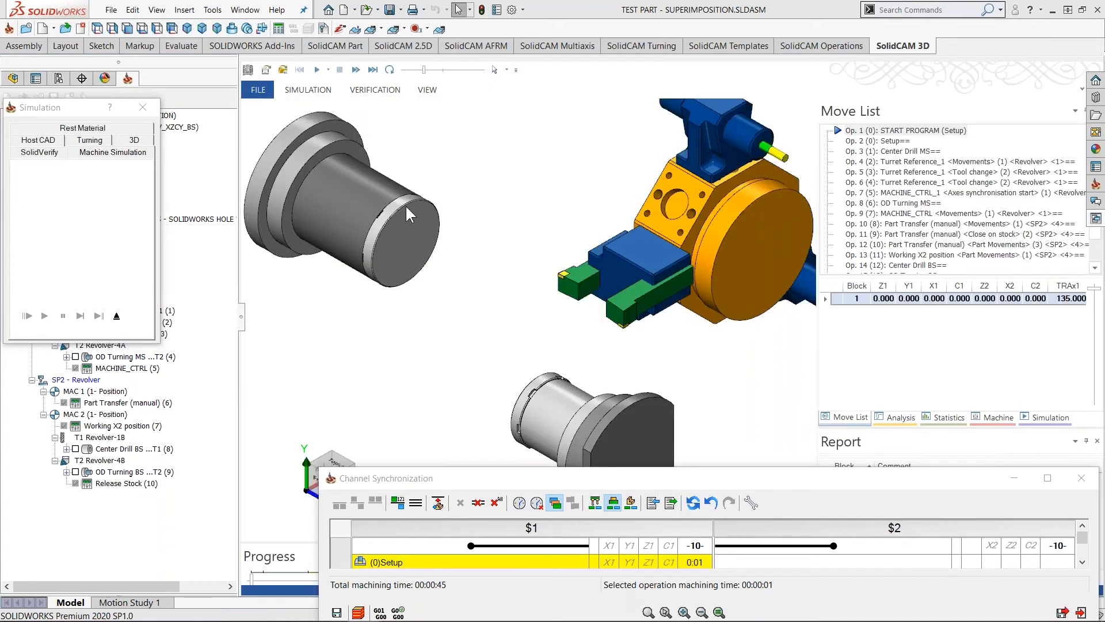
double_click(903, 194)
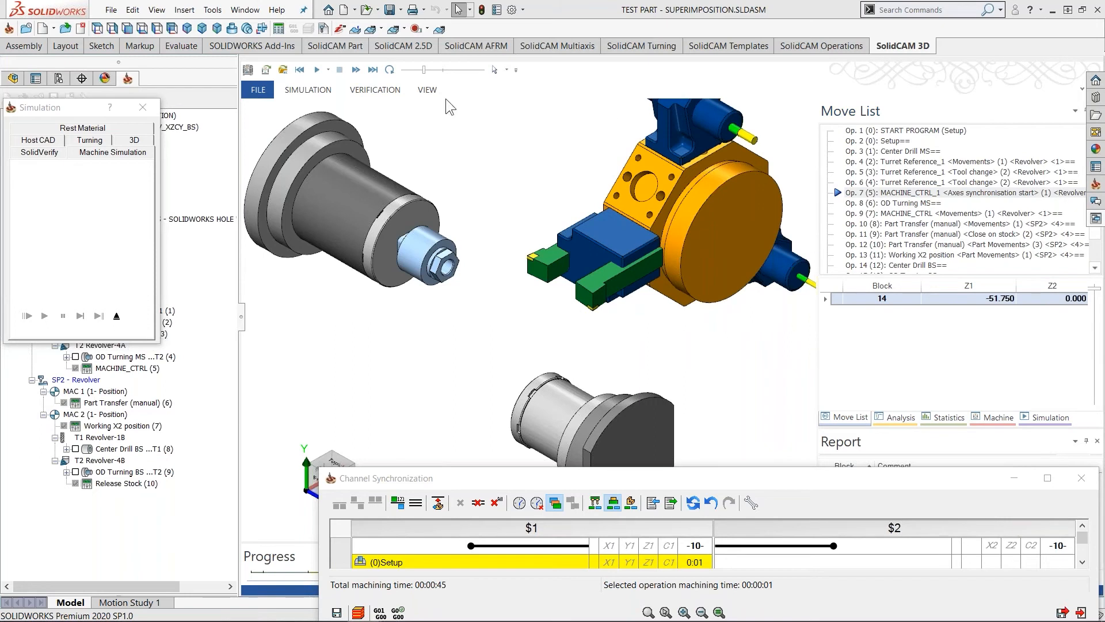
left_click(308, 90)
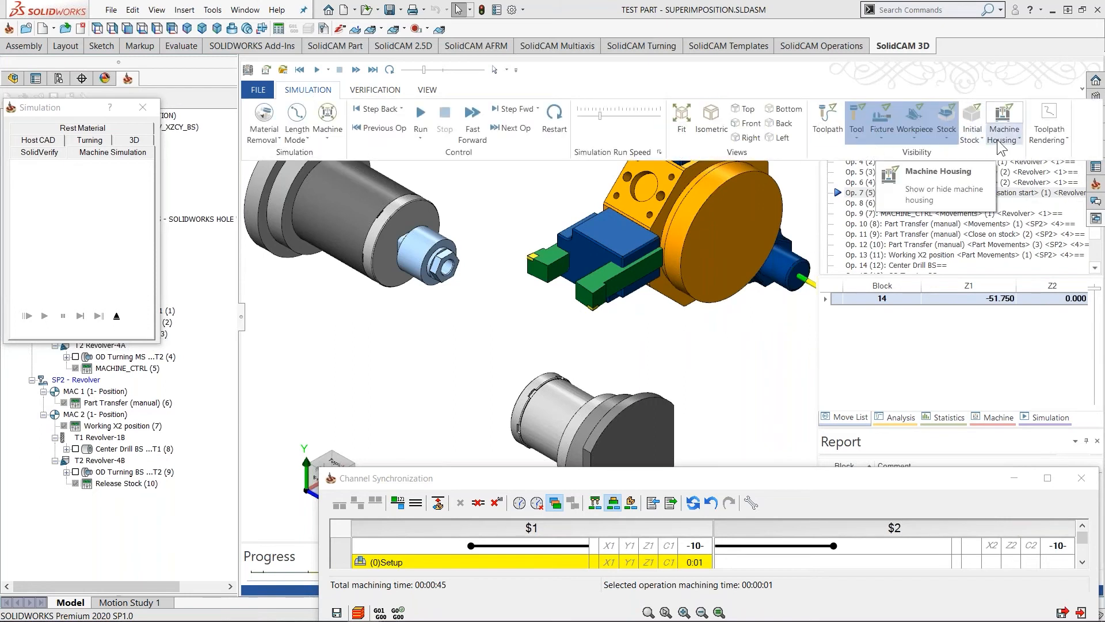
left_click(747, 109)
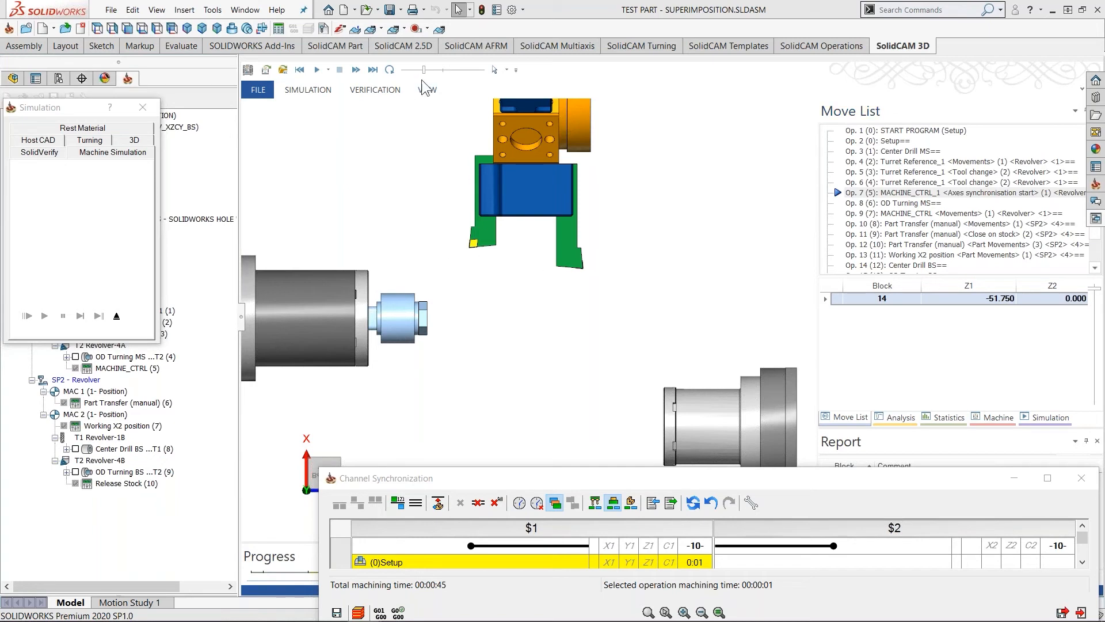
- Run the machine simulation at reduced speed through the part transfer and pause it at OD Turning BS
left_click_drag(423, 70, 415, 70)
left_click(317, 70)
left_click(419, 70)
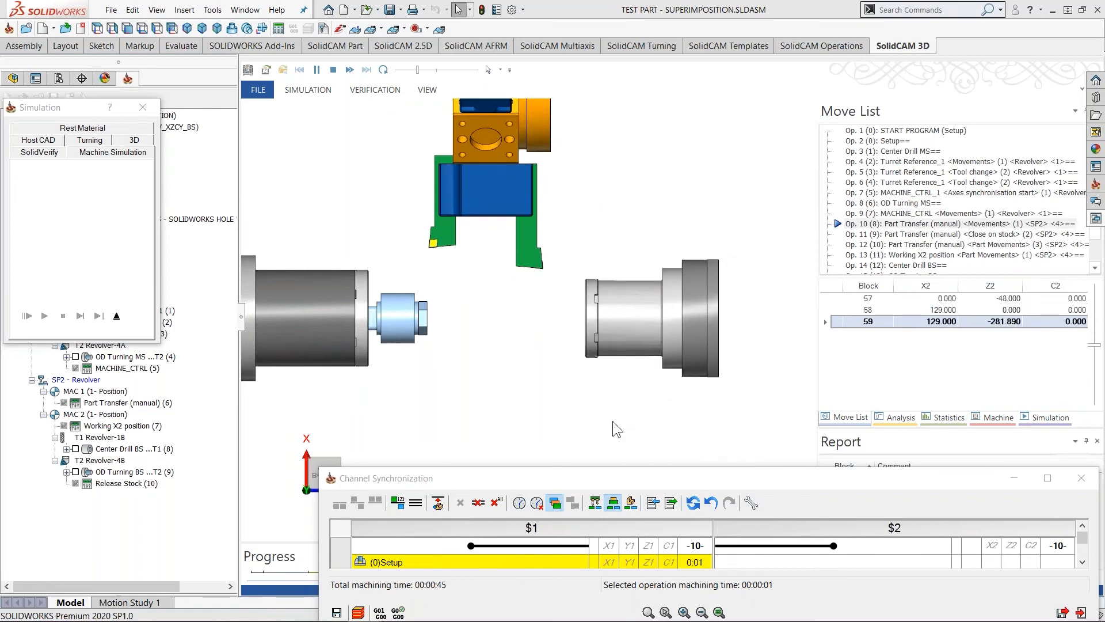
left_click(635, 358)
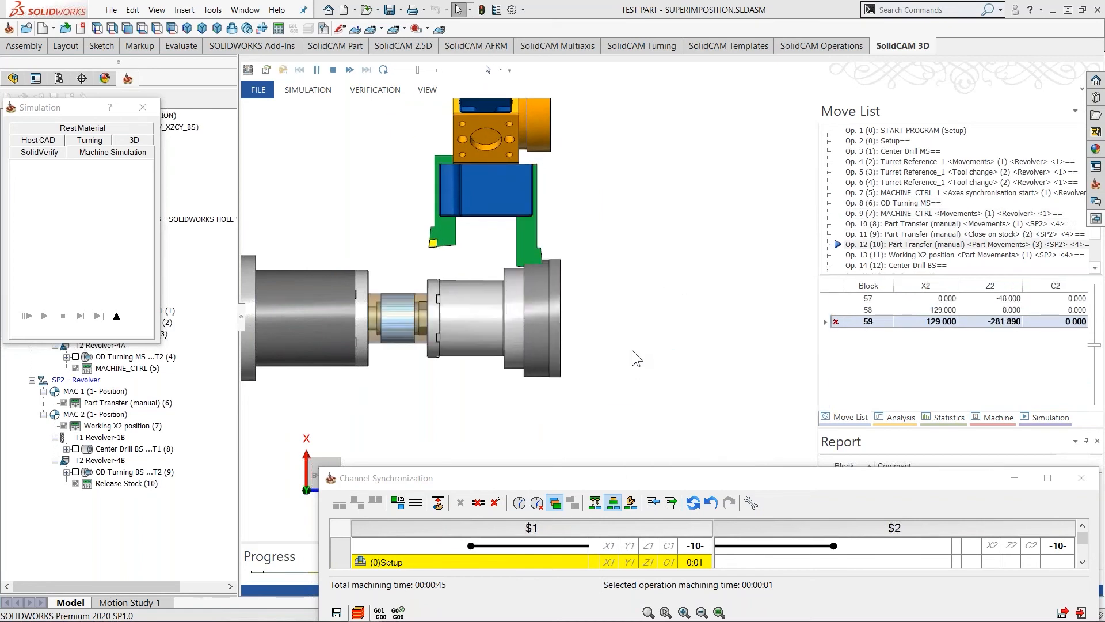
left_click(640, 358)
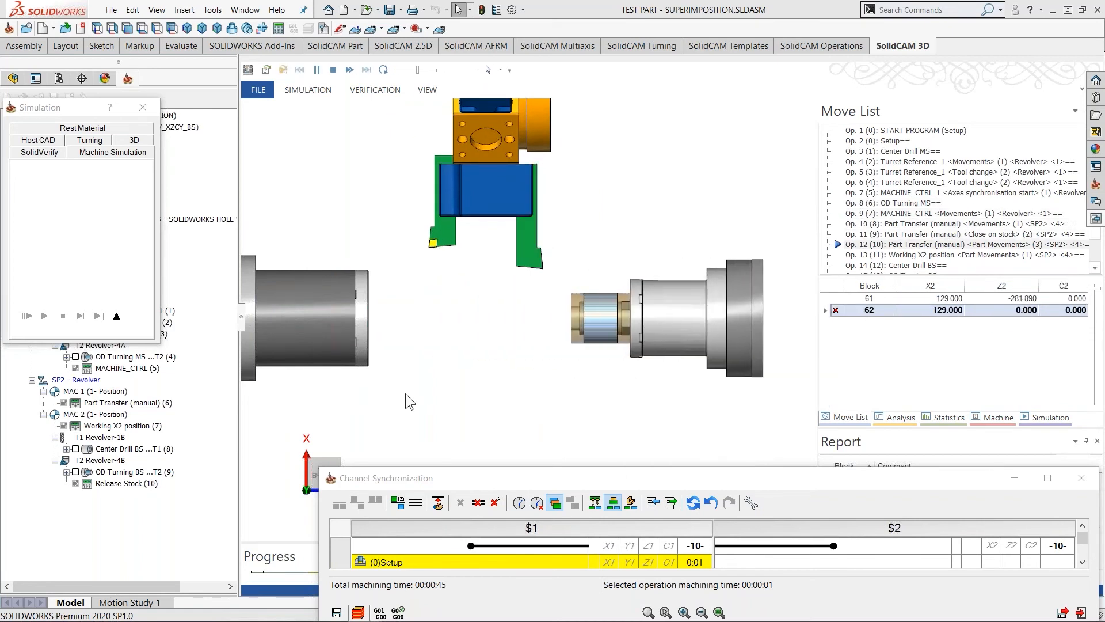
left_click(316, 71)
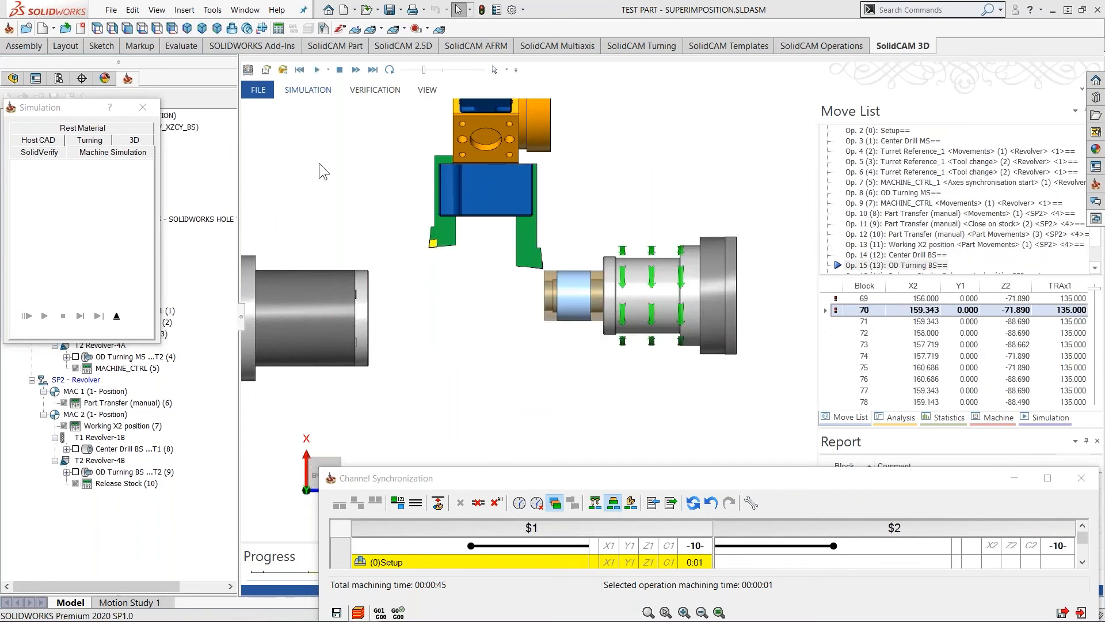
- Close the machine simulation and the Channel Synchronization window
left_click(1081, 477)
left_click(116, 316)
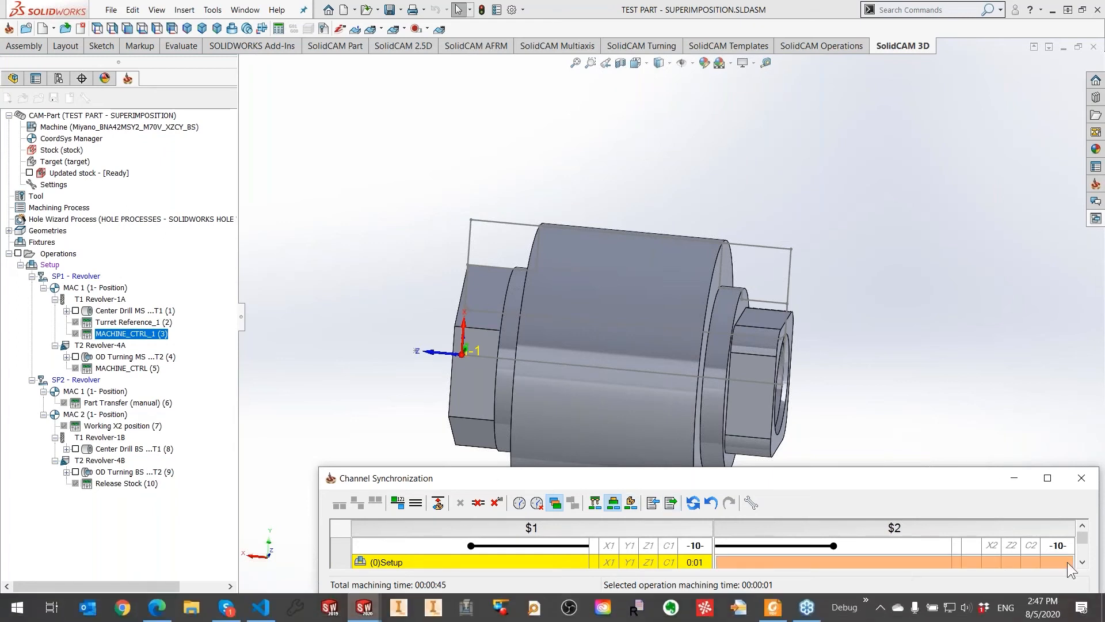
left_click_drag(971, 473, 846, 378)
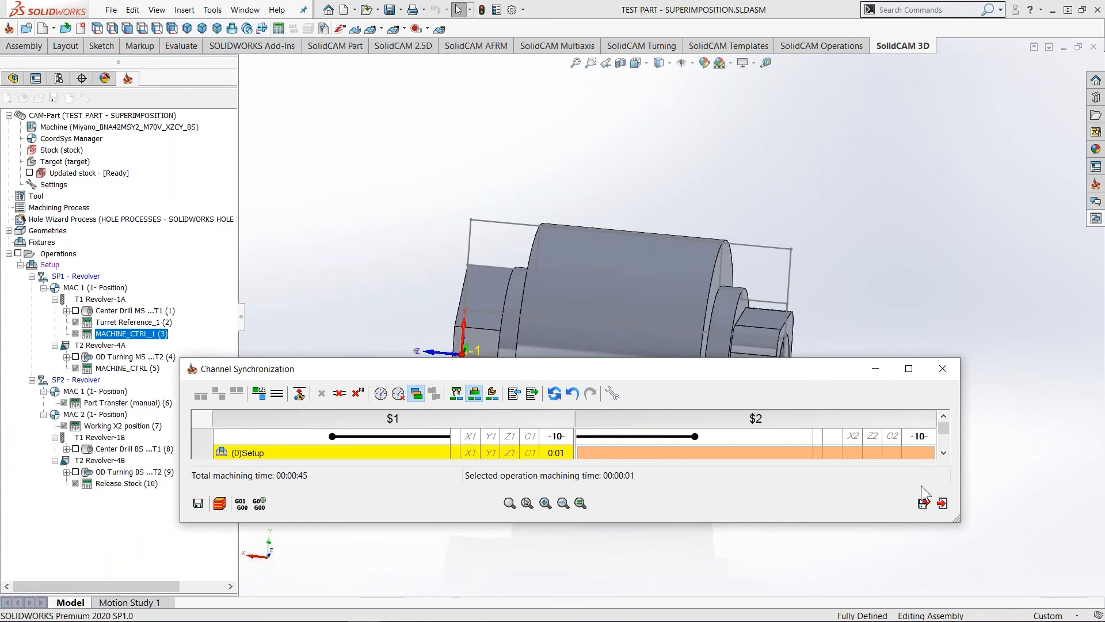
left_click(937, 517)
- Delete the MACHINE_CTRL_1 operation from T1 Revolver-1A
right_click(131, 333)
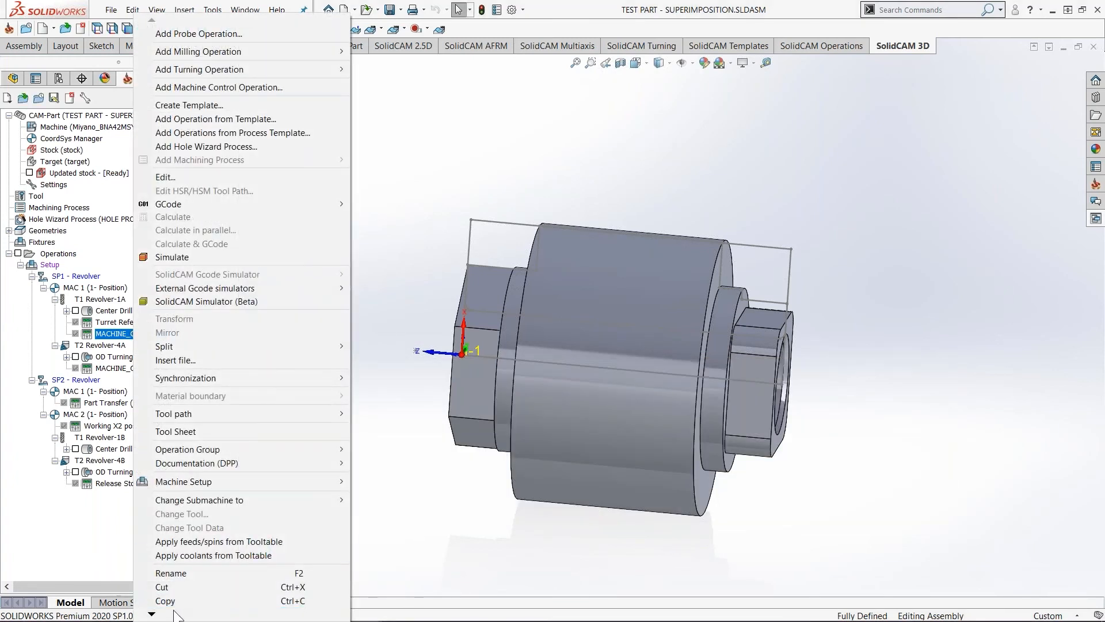
scroll(181, 584, "down", 3)
left_click(173, 501)
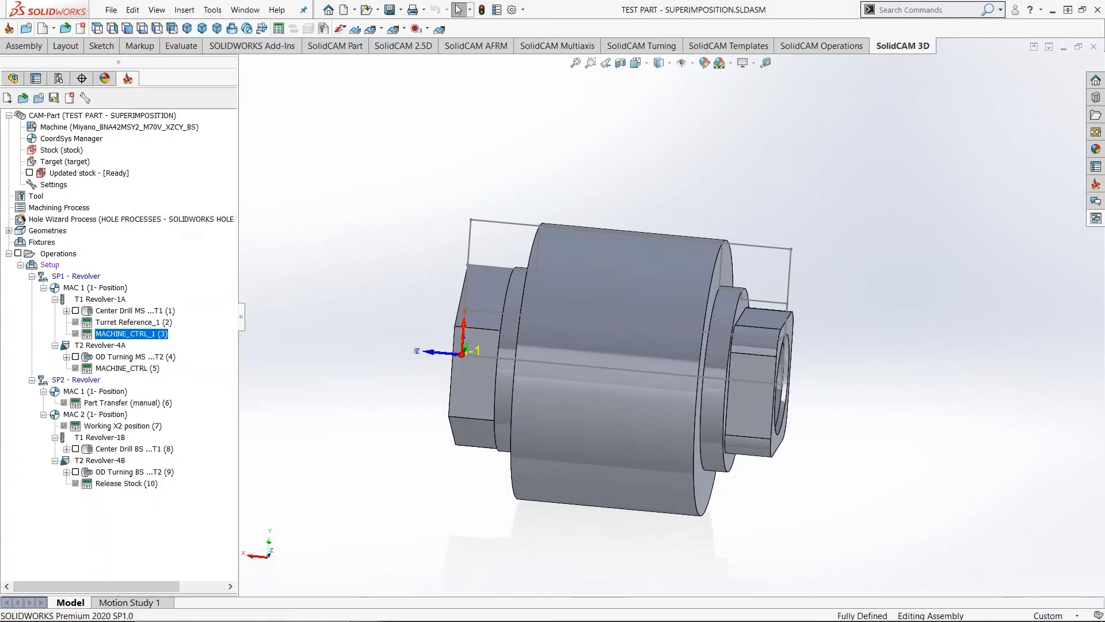
right_click(50, 264)
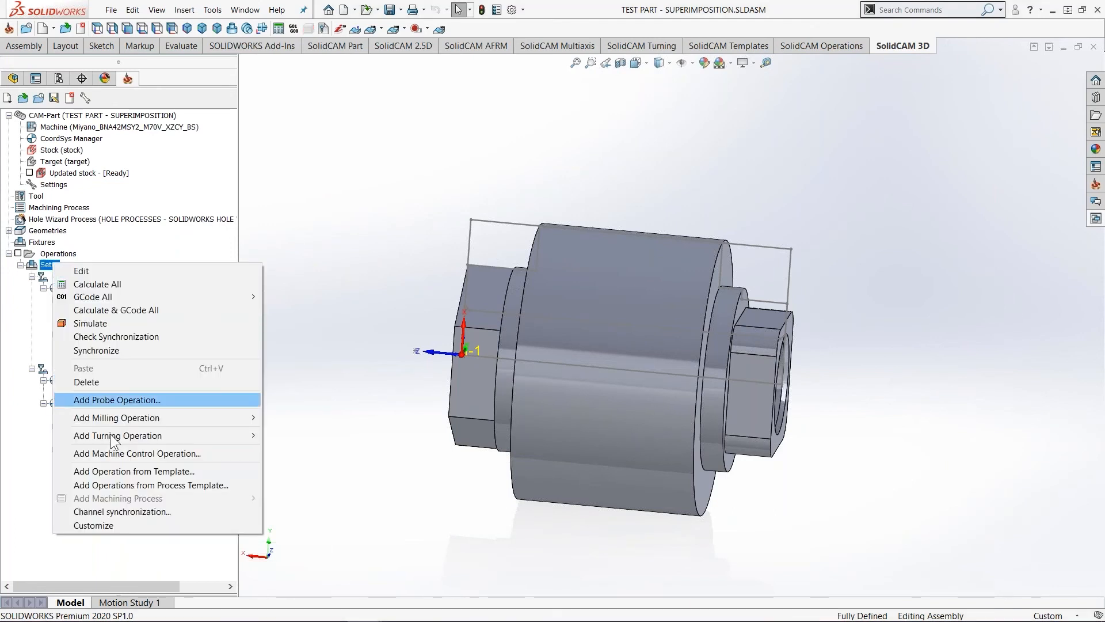
left_click(109, 511)
left_click(515, 394)
left_click(470, 342)
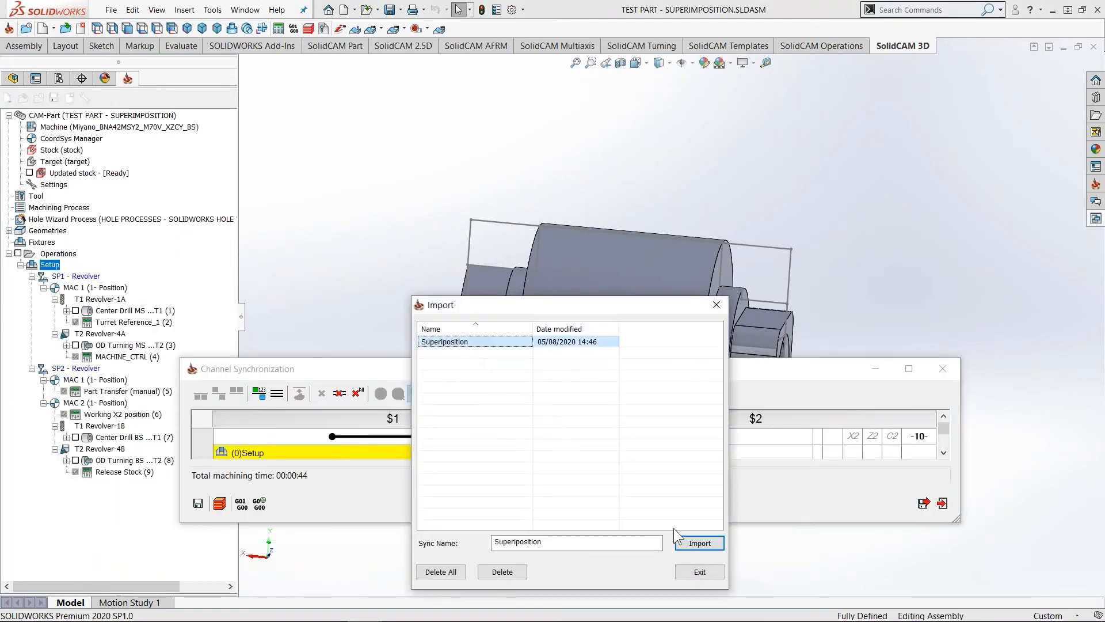
left_click(701, 542)
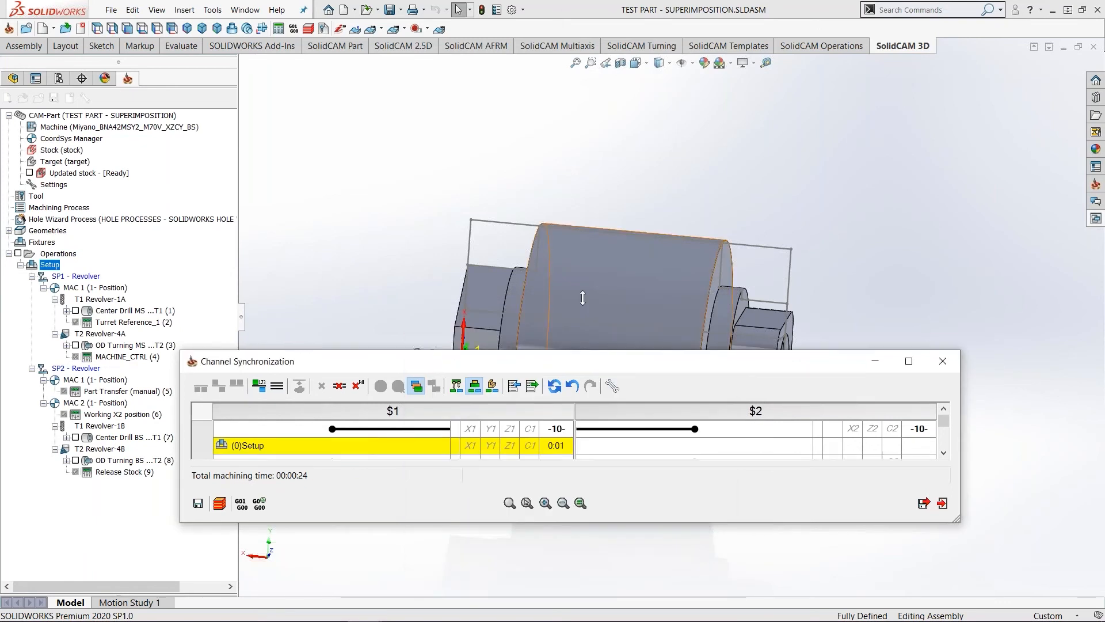
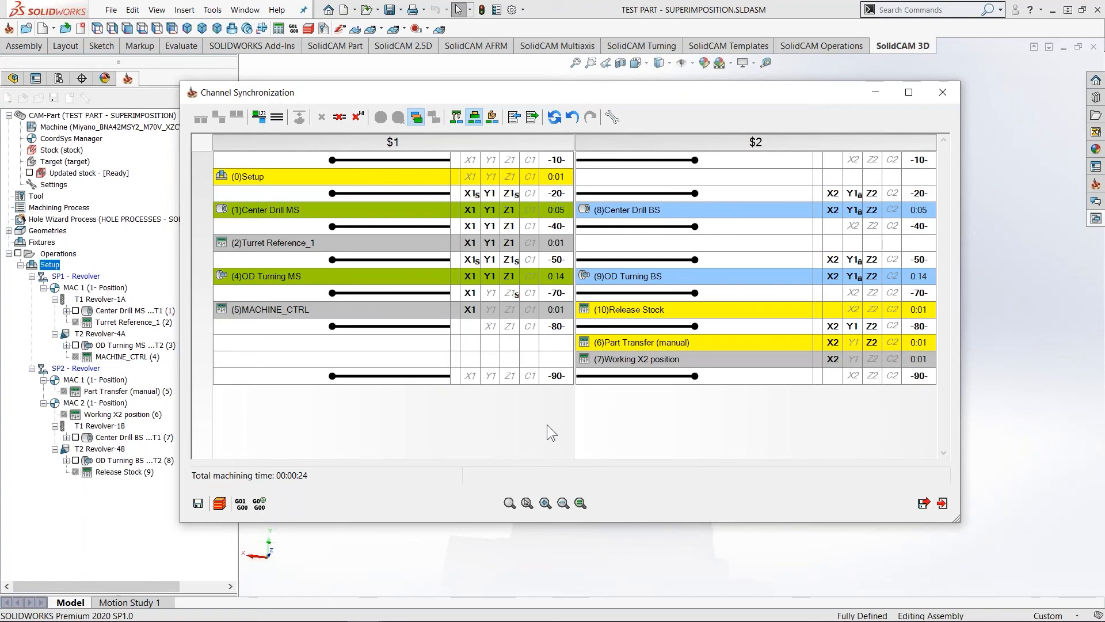
- Save and exit the channel synchronization, and open the machine's post-processor file Miyano_BNA42MSY2_M70V_XZCY_BS.gpp in Visual Studio Code from its machine definition
left_click(924, 504)
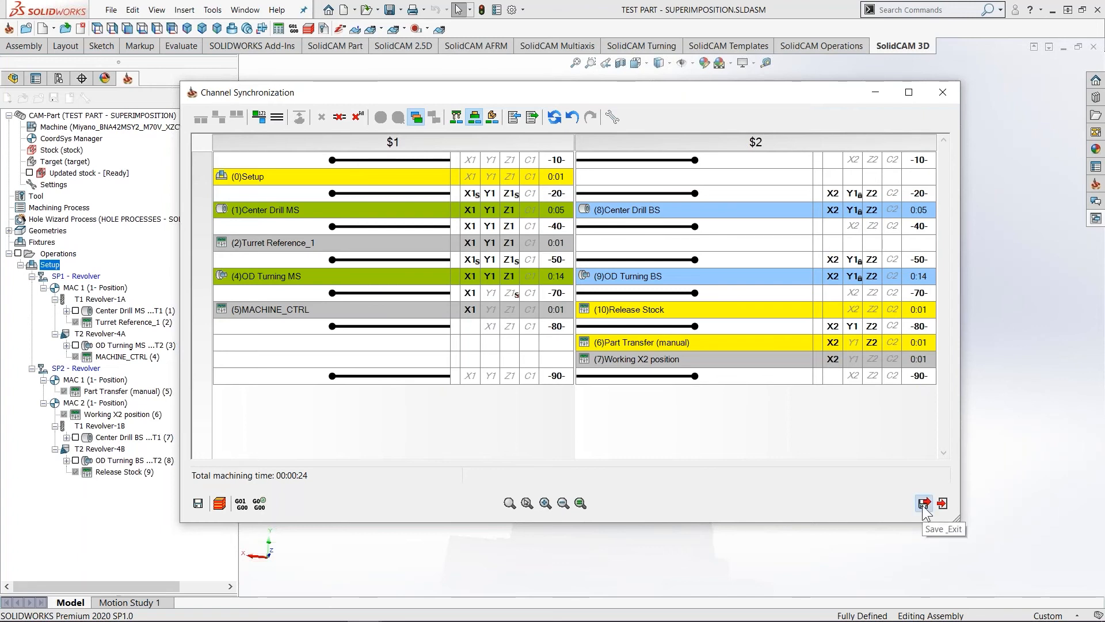
left_click(112, 128)
left_click(70, 96)
left_click(107, 154)
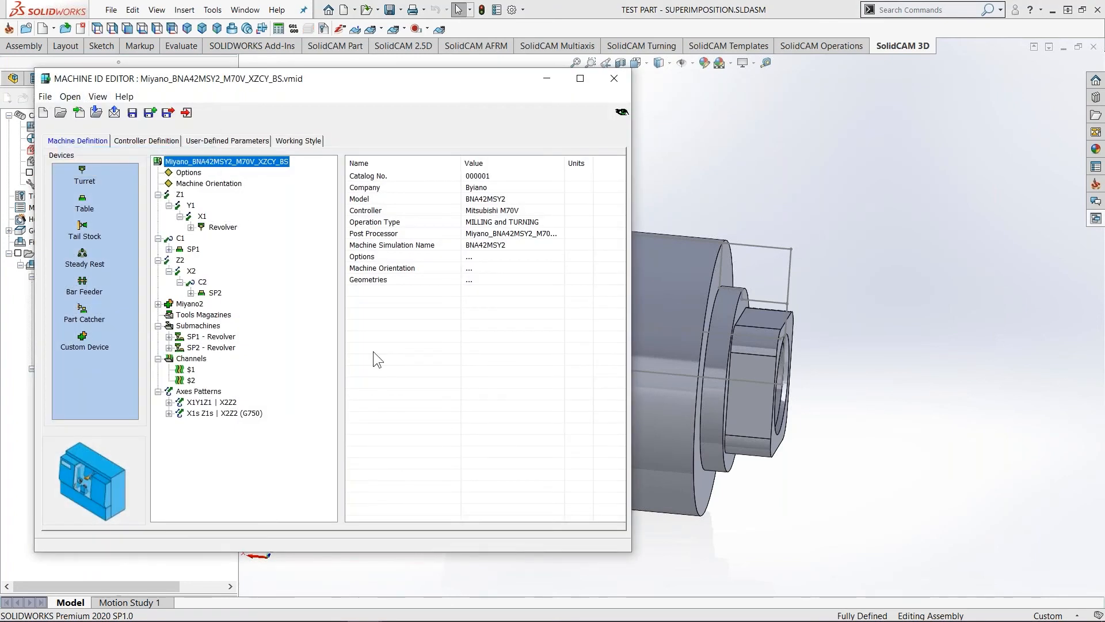
scroll(367, 342, "up", 2)
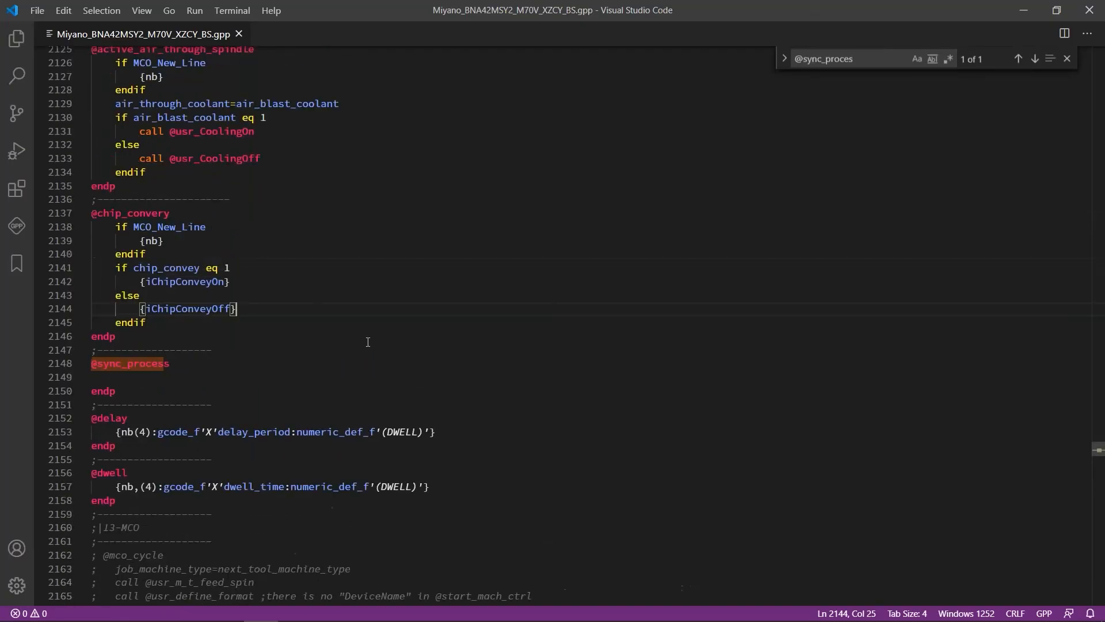
left_click(224, 360)
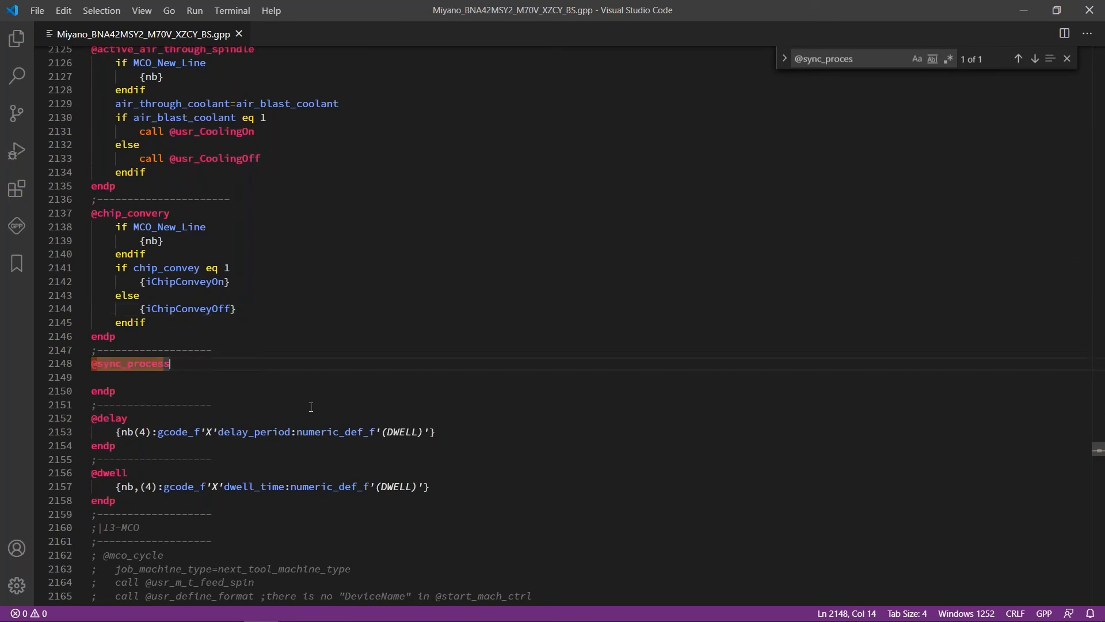
key("ctrl+equal")
key("ctrl+equal")
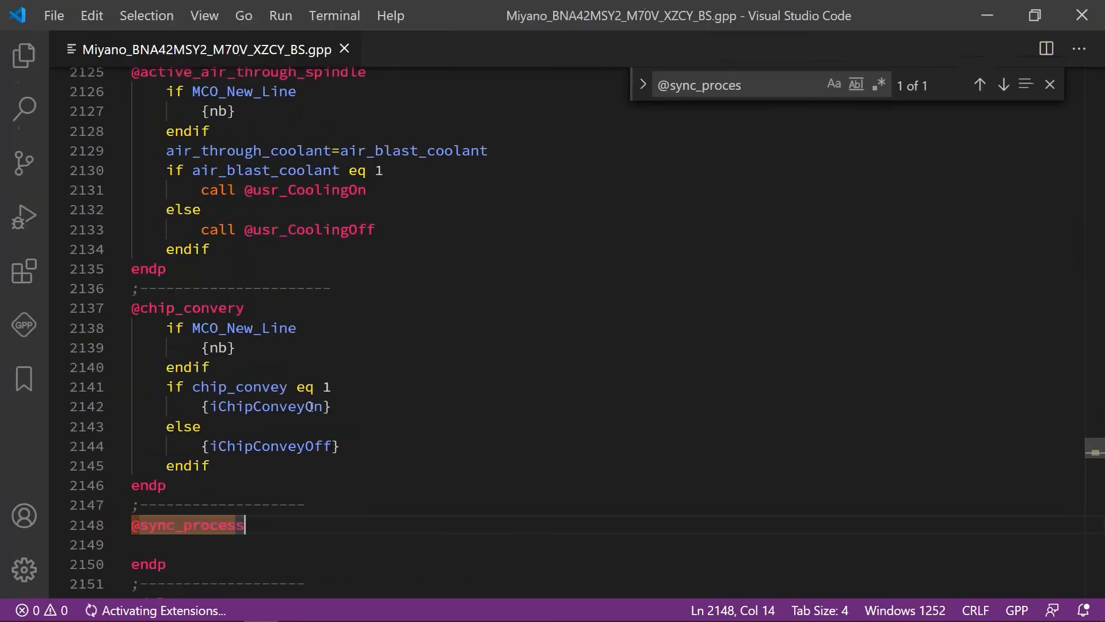
scroll(311, 407, "down", 2)
scroll(277, 396, "down", 2)
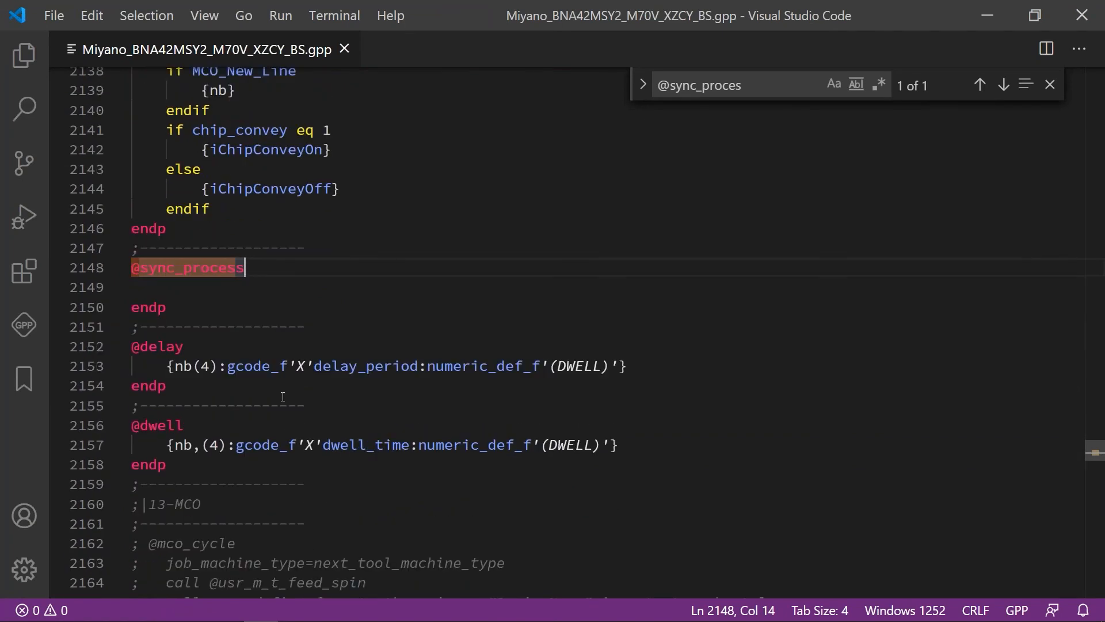
left_click_drag(174, 307, 131, 268)
left_click(282, 271)
left_click(217, 290)
left_click_drag(250, 270, 132, 269)
left_click(262, 273)
left_click_drag(260, 271, 133, 269)
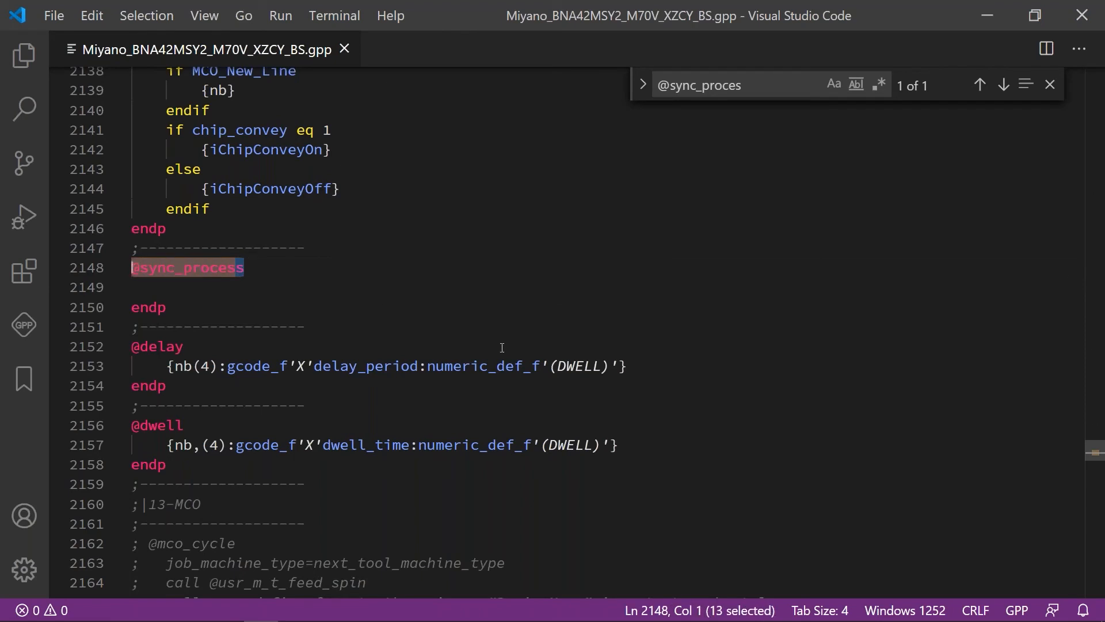
- Switch to SOLIDWORKS and close the Machine ID Editor
key("super")
mouse_move(366, 610)
left_click(299, 541)
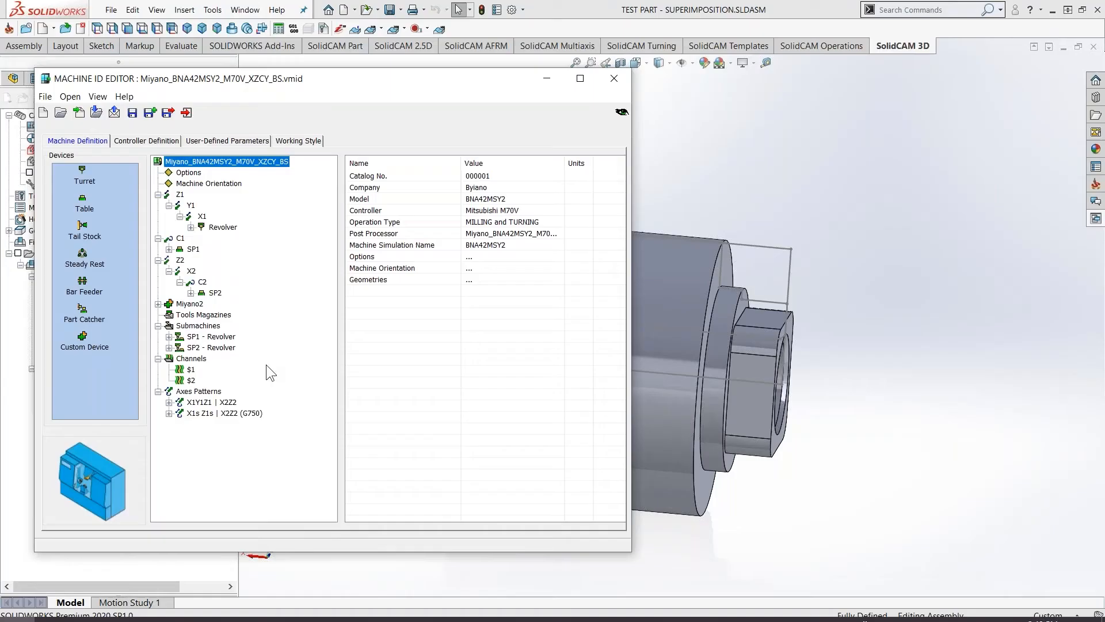
left_click(168, 113)
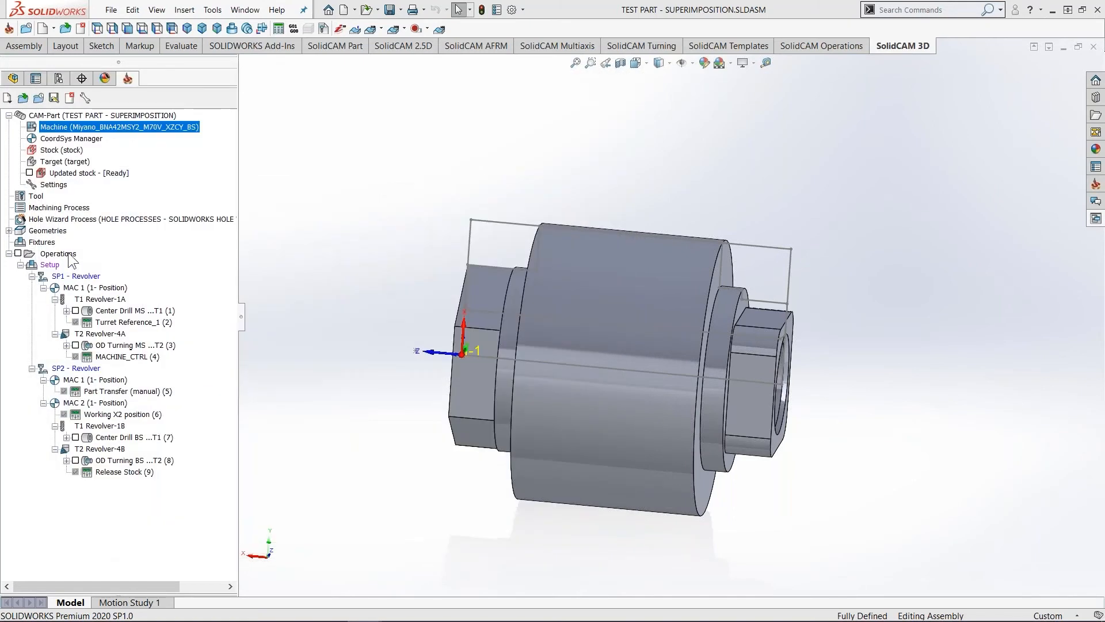
- Generate the G-code for all operations with the trace level set to 1
right_click(69, 256)
mouse_move(180, 410)
left_click(327, 413)
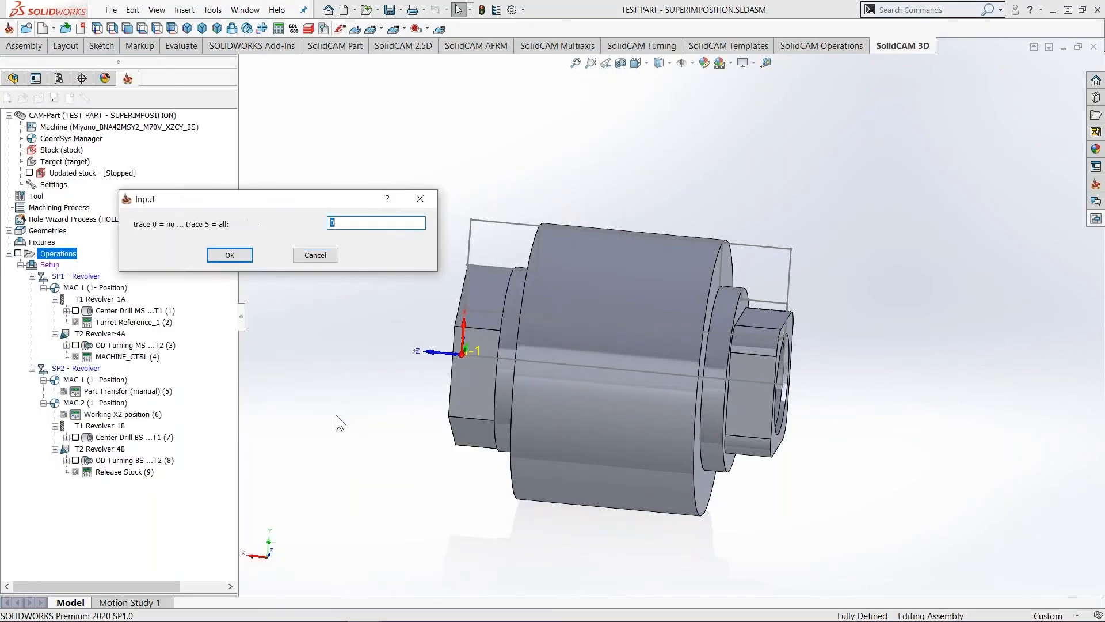
type("1")
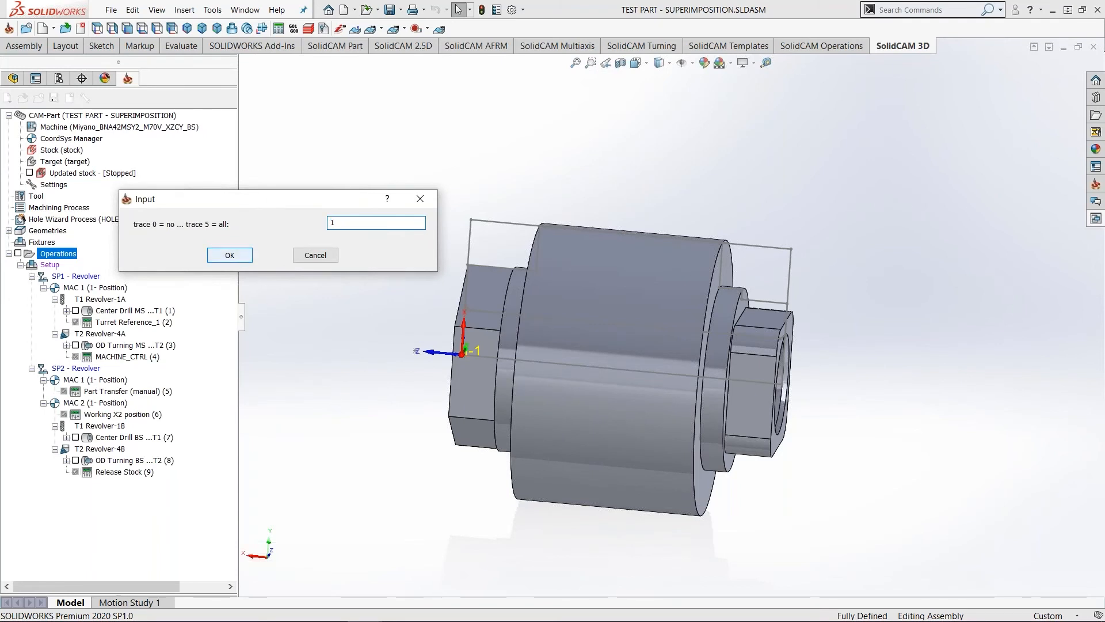
left_click(226, 258)
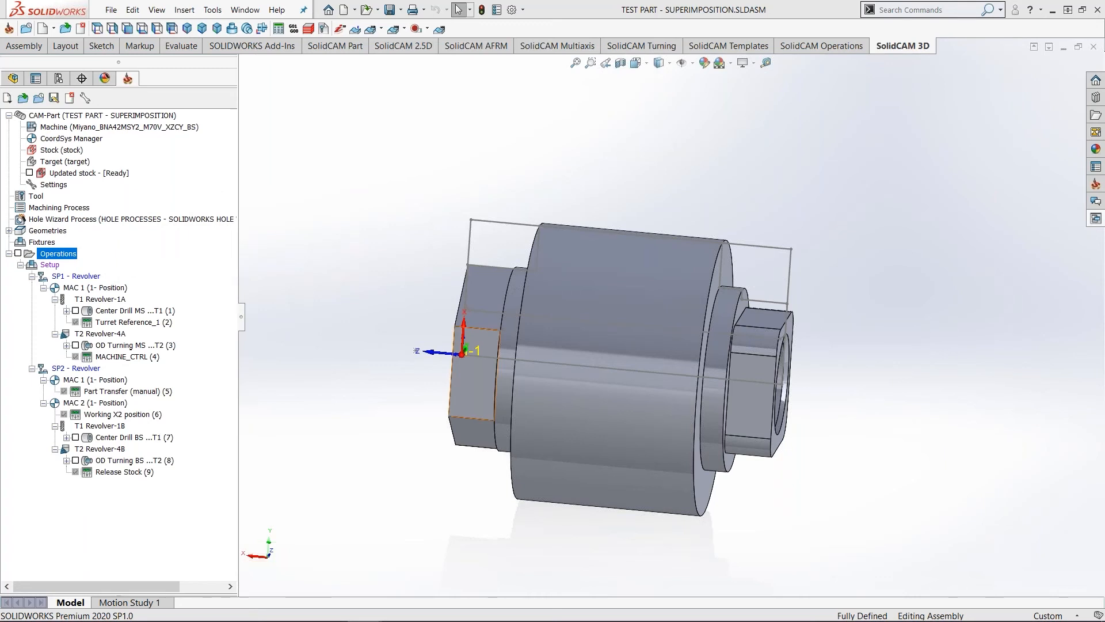
scroll(433, 366, "up", 5)
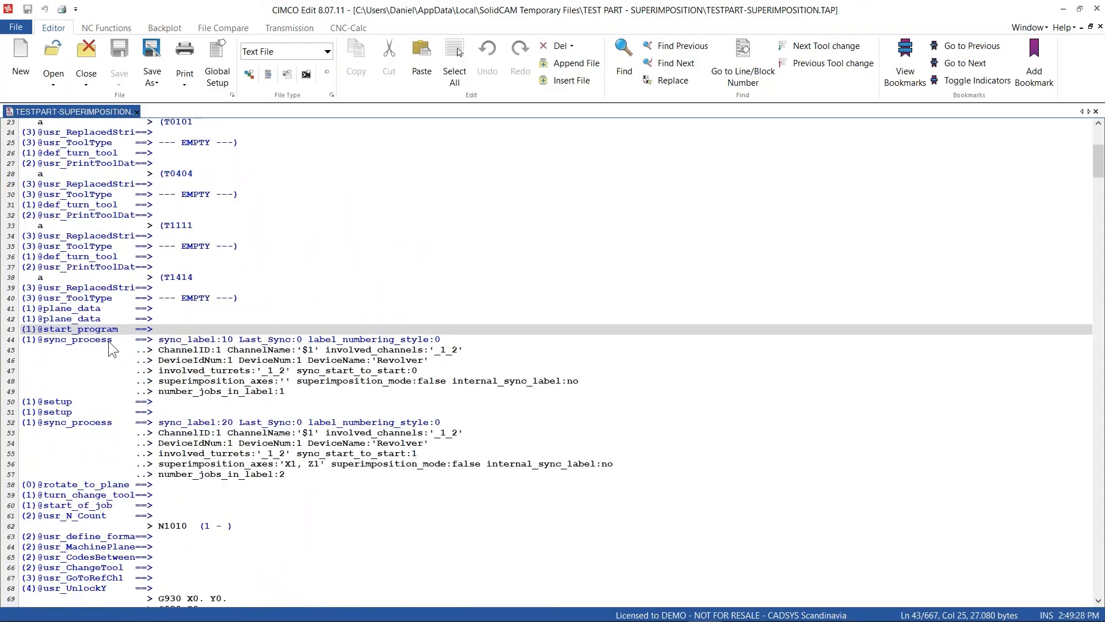
left_click_drag(159, 340, 292, 395)
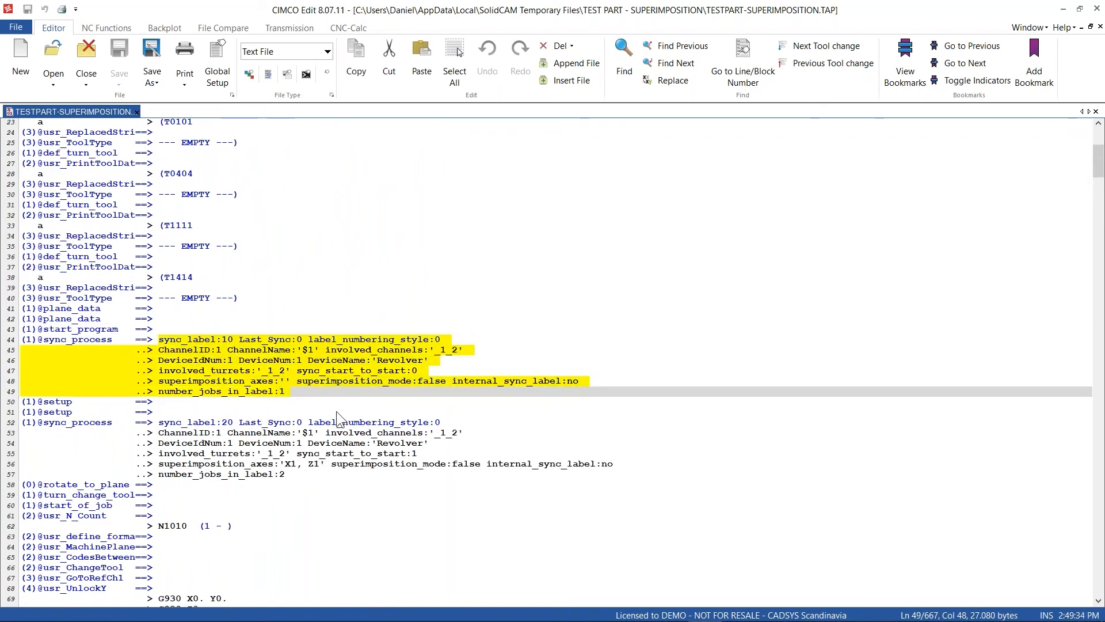
left_click(302, 395)
scroll(264, 385, "down", 1, "ctrl")
scroll(264, 384, "up", 2, "ctrl")
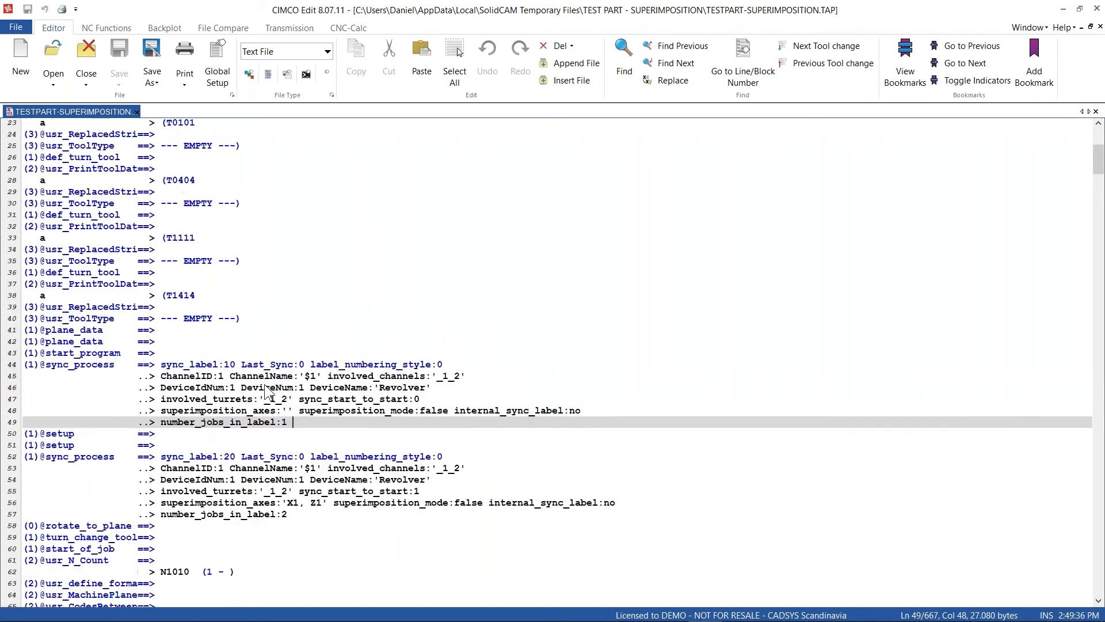
scroll(314, 382, "up", 1, "ctrl")
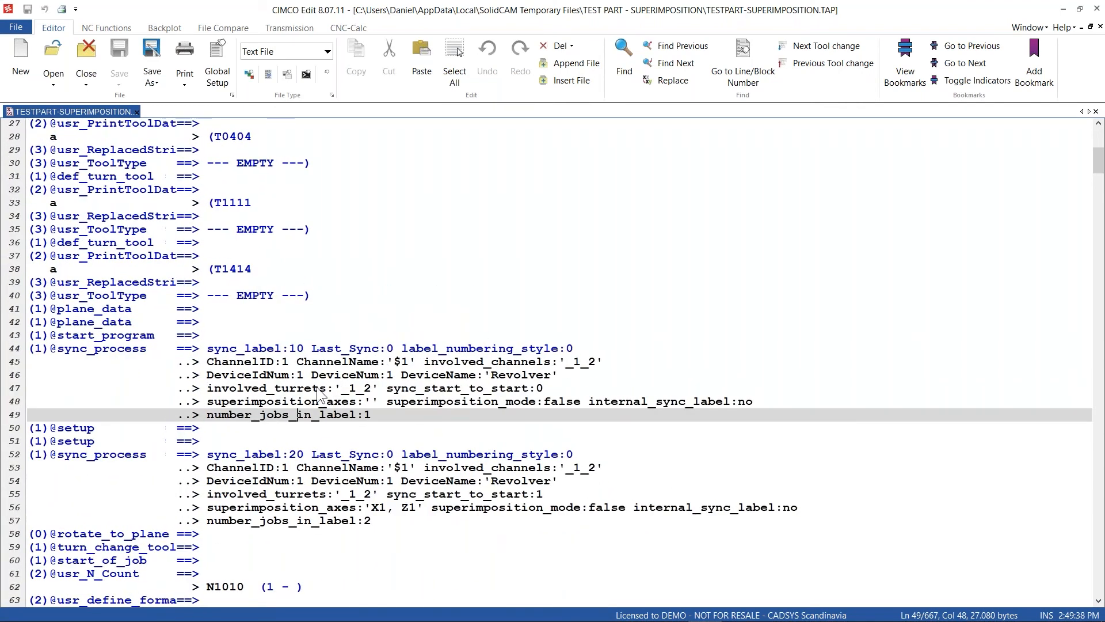
mouse_move(208, 350)
left_mouse_down()
mouse_move(283, 353)
mouse_move(206, 350)
left_mouse_up()
- Switch to SOLIDWORKS and open Channel Synchronization for the Setup to check the sync labels
key("super")
mouse_move(364, 607)
left_click(330, 560)
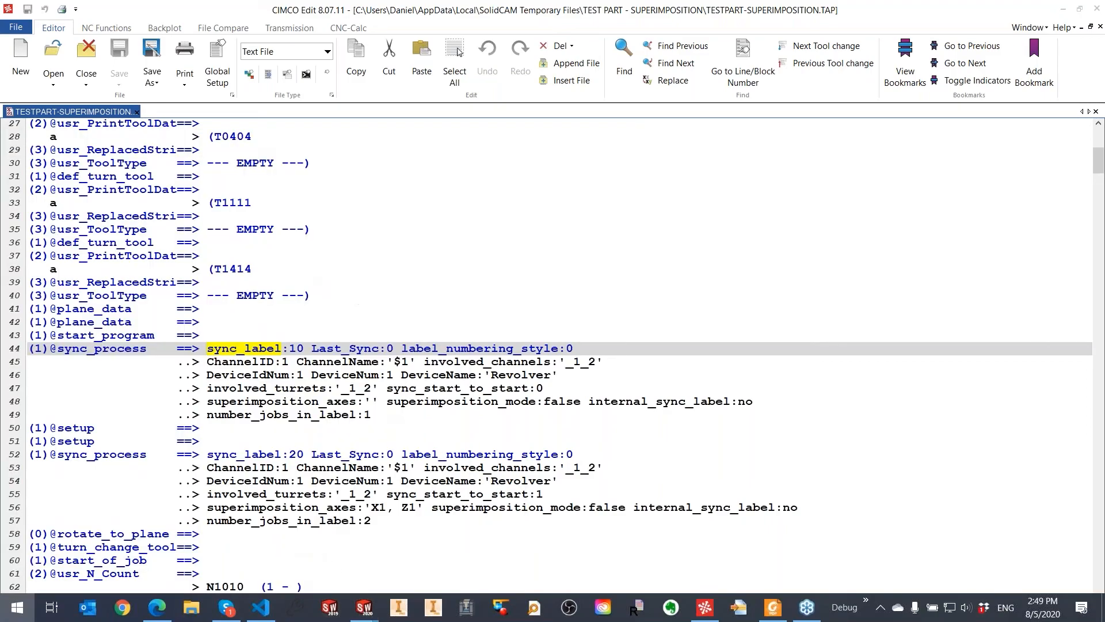
right_click(50, 265)
left_click(123, 512)
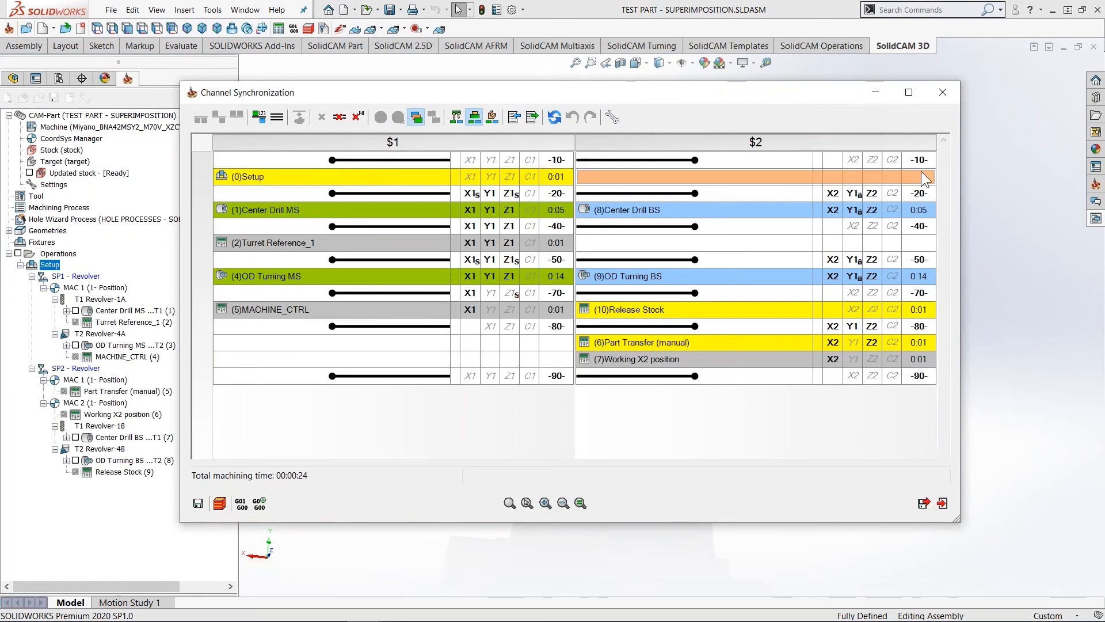
key("alt+Tab")
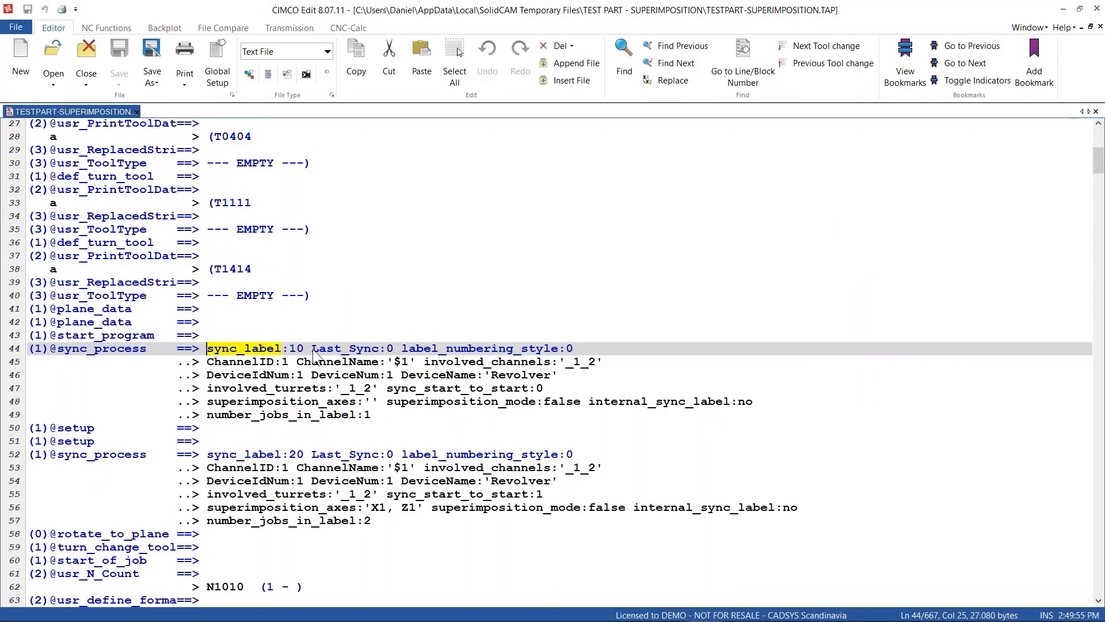
left_click(379, 349)
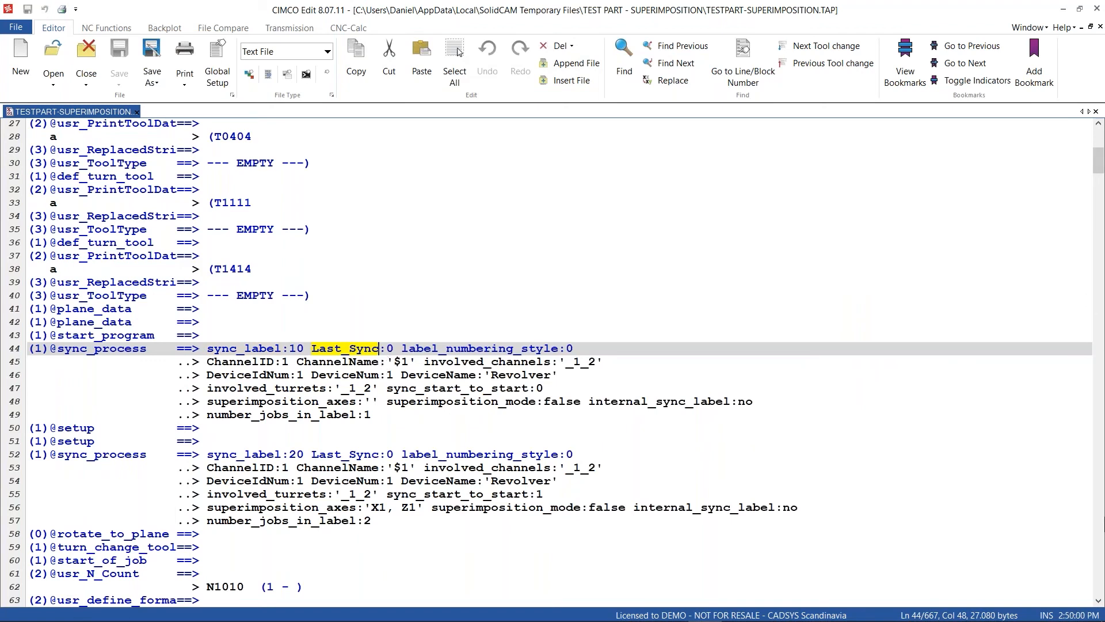
left_click_drag(1099, 170, 1099, 579)
scroll(489, 536, "up", 20)
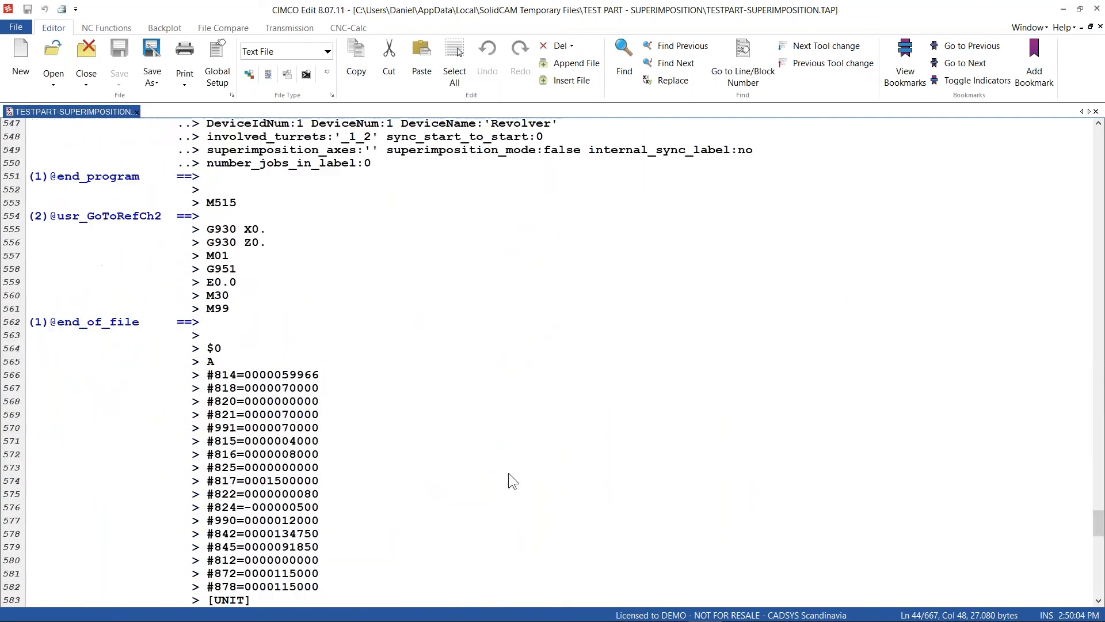
scroll(509, 474, "up", 4)
left_click_drag(313, 260, 392, 259)
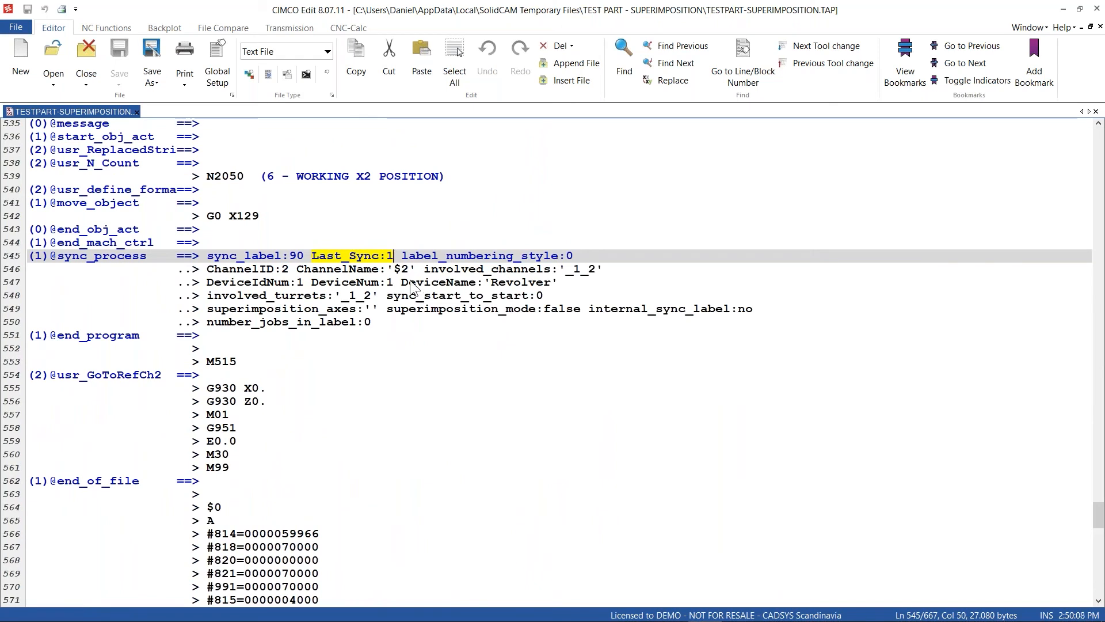
scroll(623, 243, "up", 20)
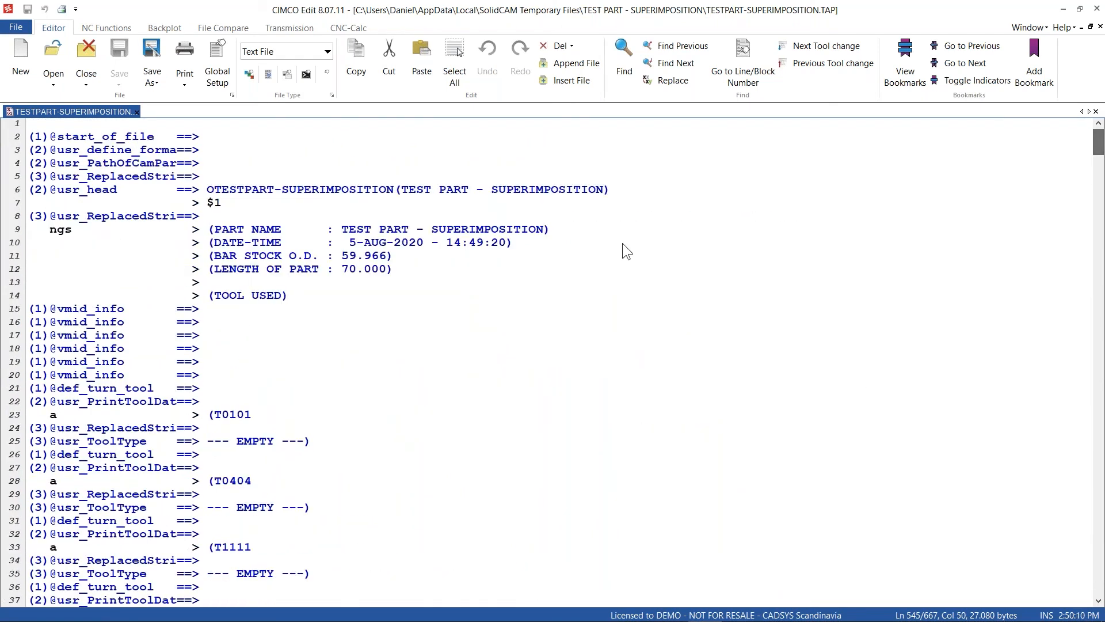
scroll(449, 384, "down", 5)
scroll(449, 384, "down", 4)
left_click_drag(401, 321, 569, 326)
left_click(571, 325)
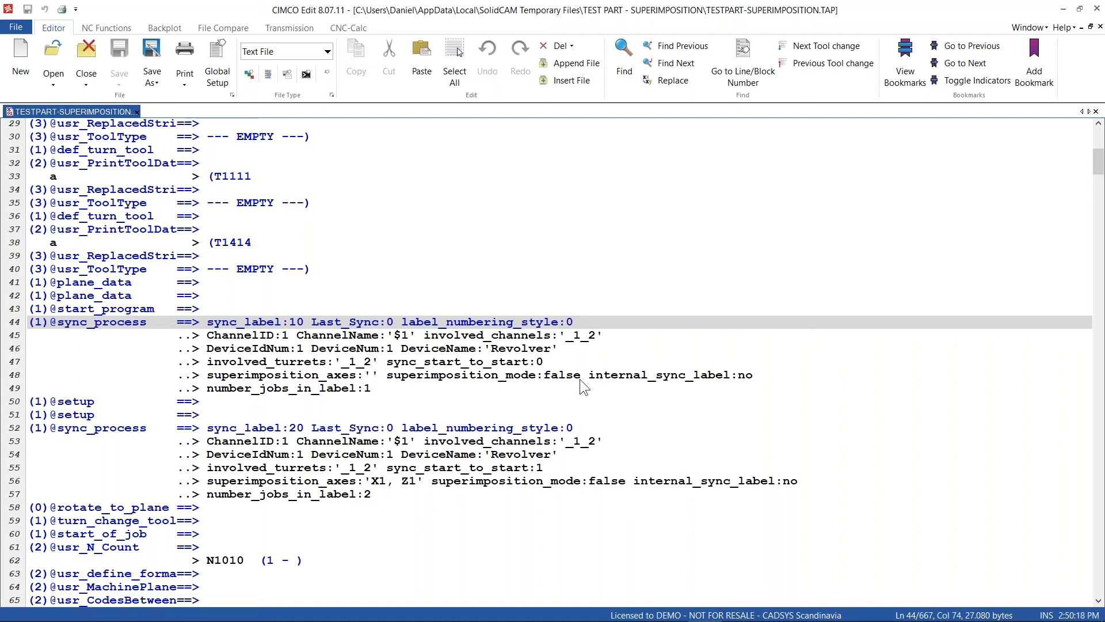
- Switch to SOLIDWORKS and inspect the default and alternative label numbering options in the Channel Synchronization settings
key("alt+Tab")
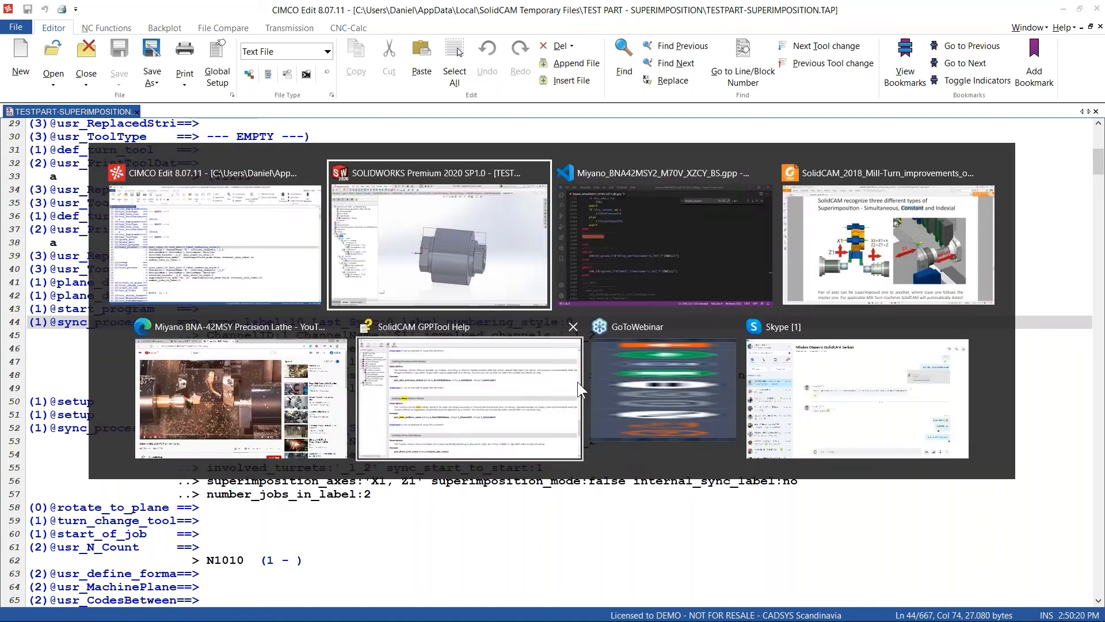
left_click(612, 117)
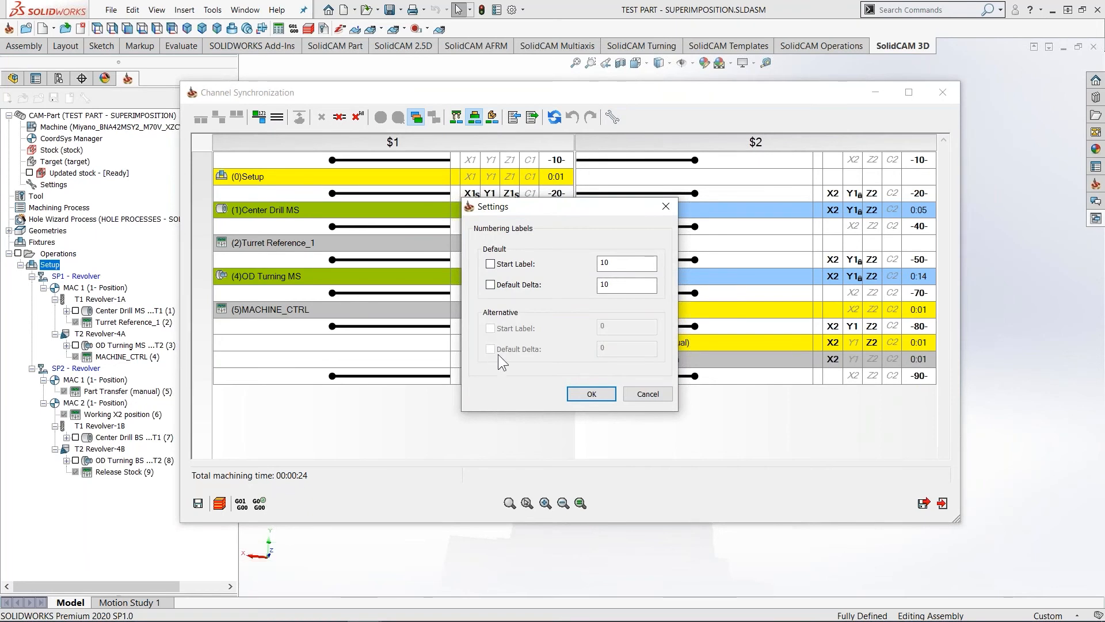
left_click(592, 394)
key("alt+Tab")
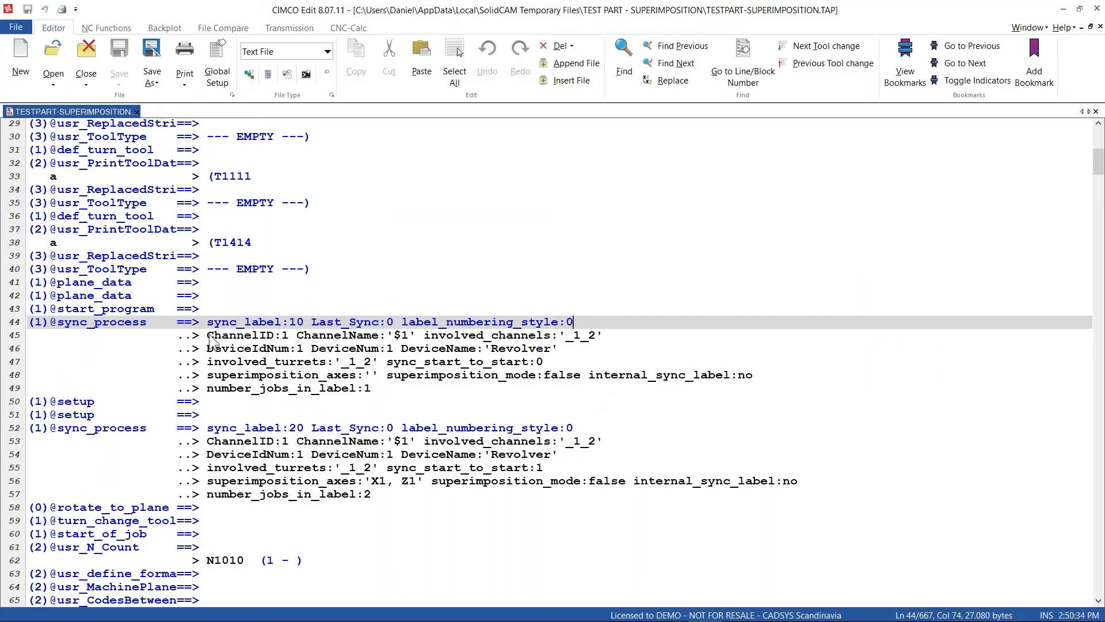
left_click_drag(207, 335, 288, 335)
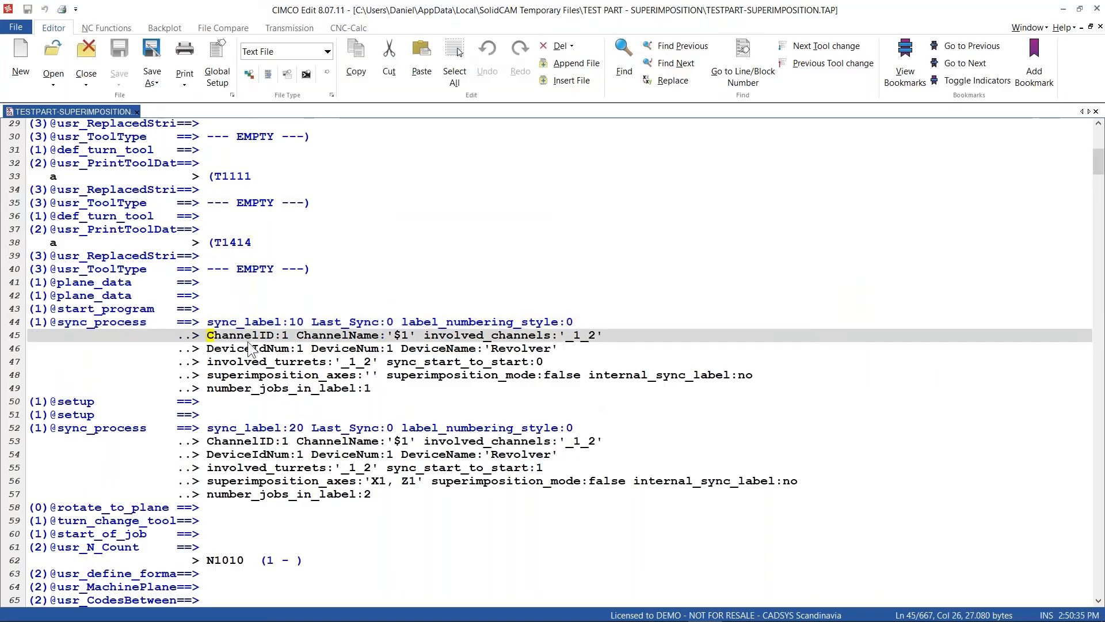
left_click(287, 336)
left_click_drag(287, 339, 205, 337)
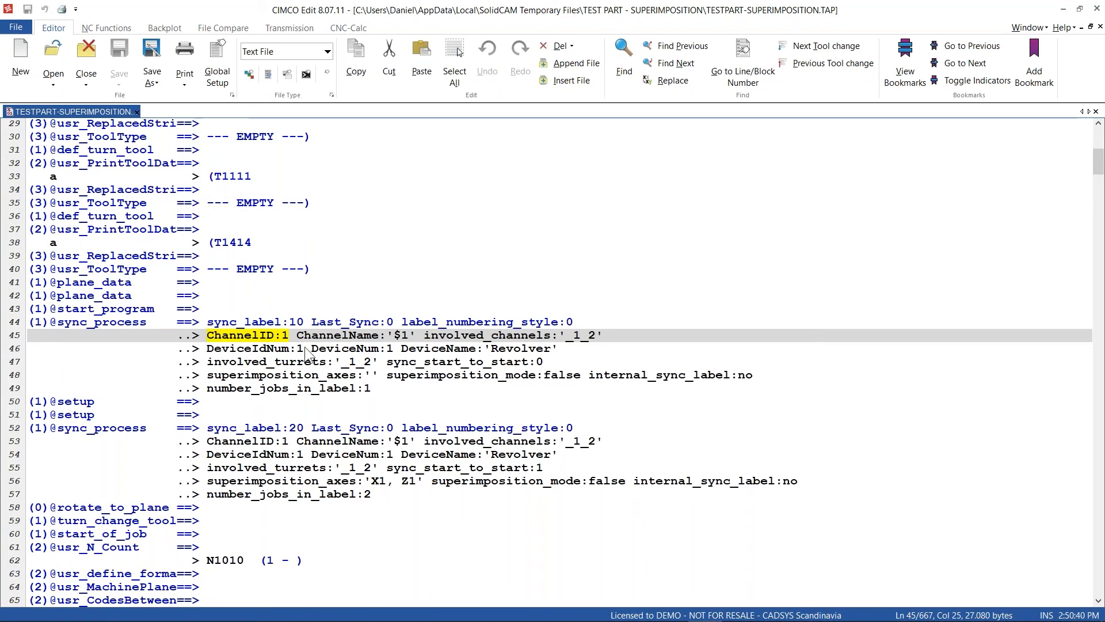
left_click_drag(297, 335, 379, 335)
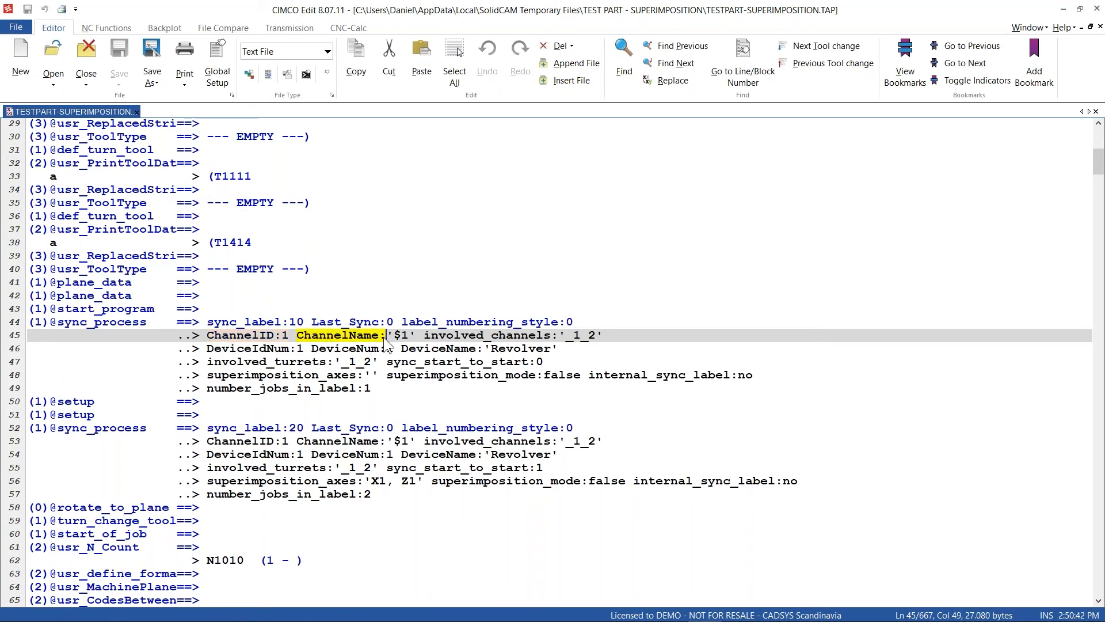
left_click_drag(410, 336, 595, 339)
left_click(603, 337)
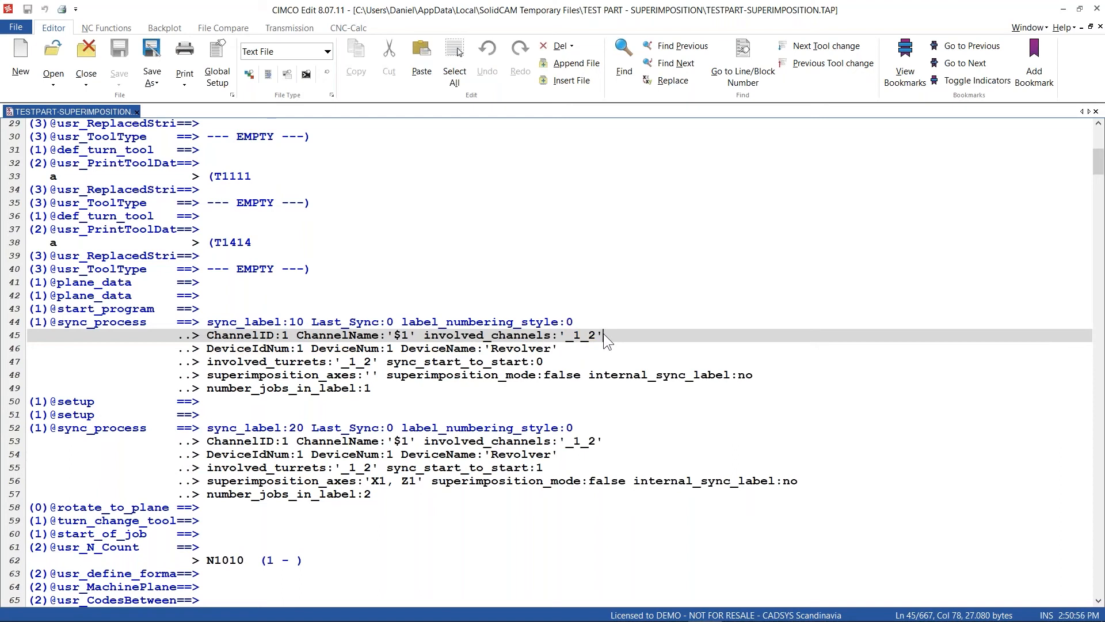
left_click_drag(603, 334, 421, 338)
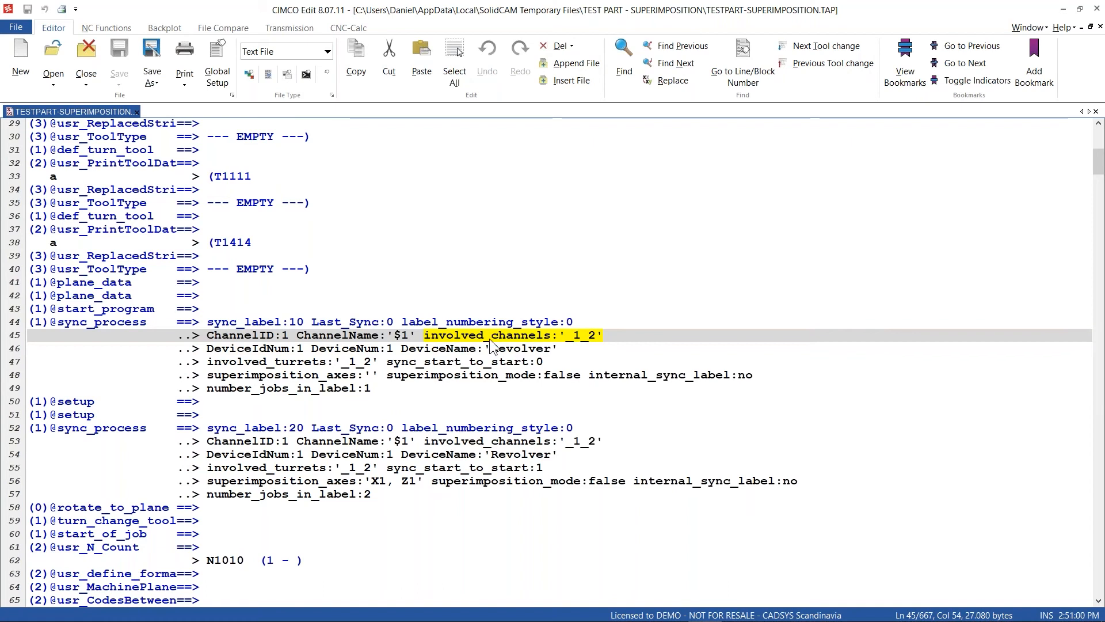
left_click_drag(426, 336, 554, 337)
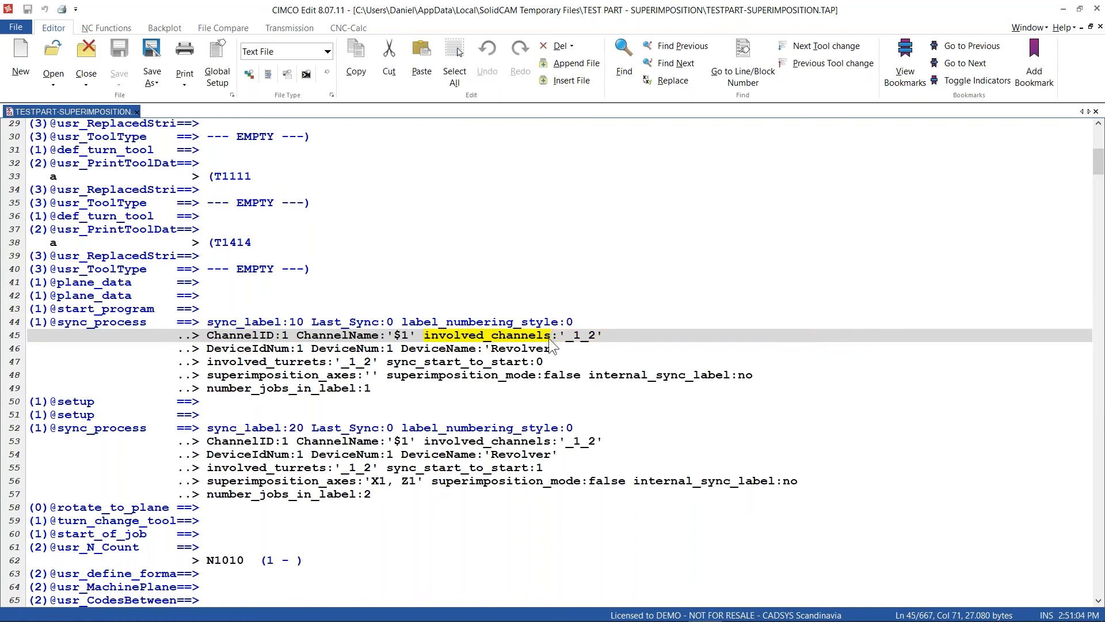
- Switch to SOLIDWORKS, cancel the label numbering settings and inspect sync point 20 in channels $1 and $2
key("alt+Tab")
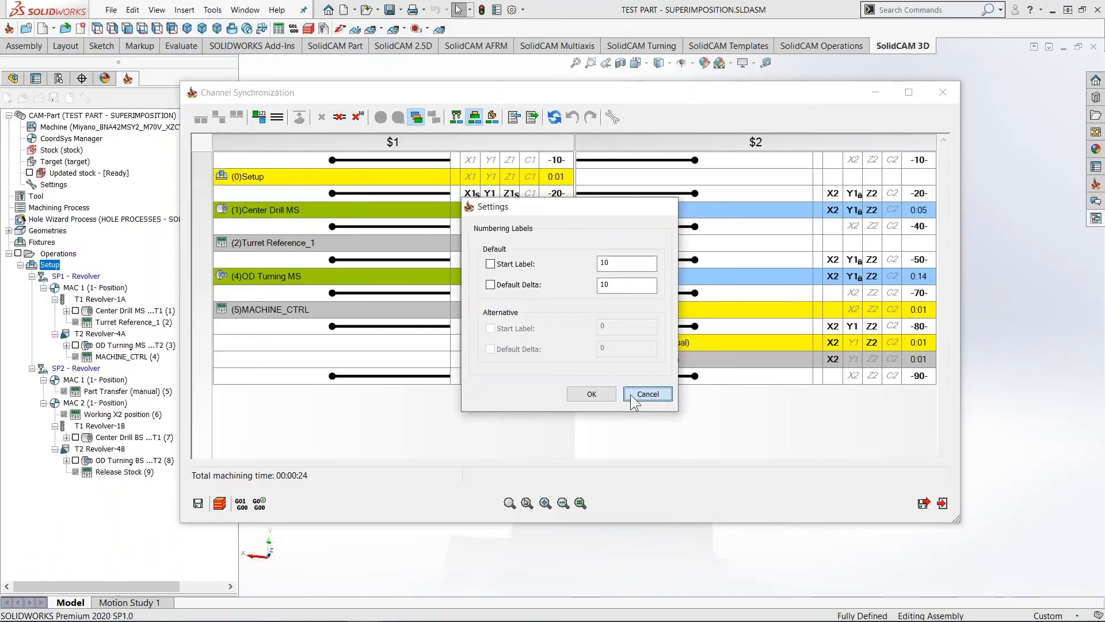
left_click(639, 394)
left_click(443, 192)
left_click(610, 194)
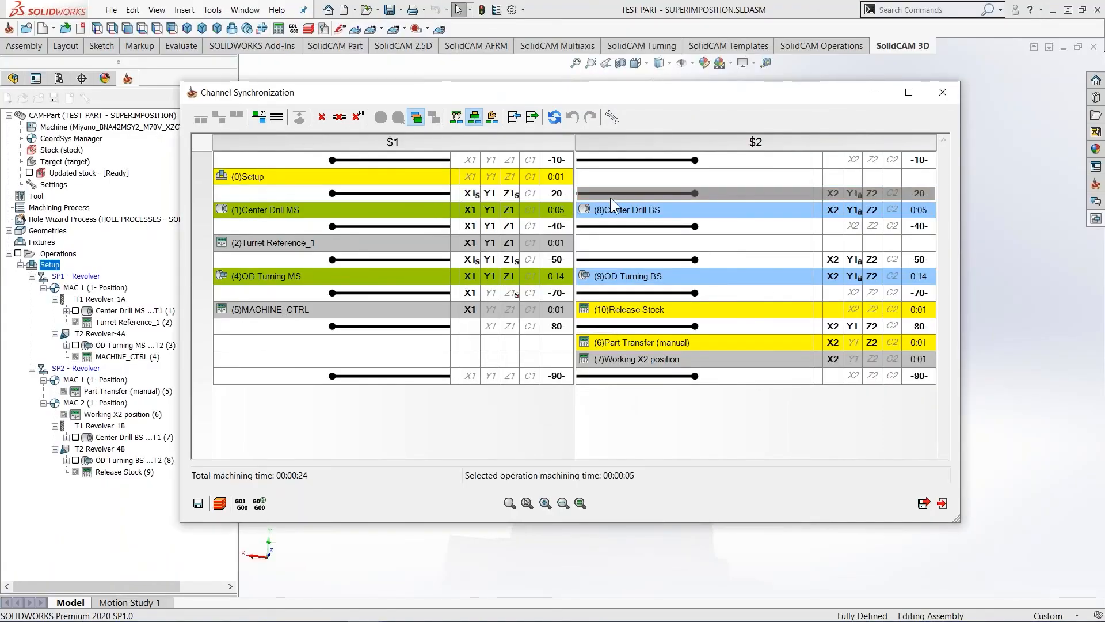
left_click(397, 192)
left_click_drag(637, 195, 392, 192)
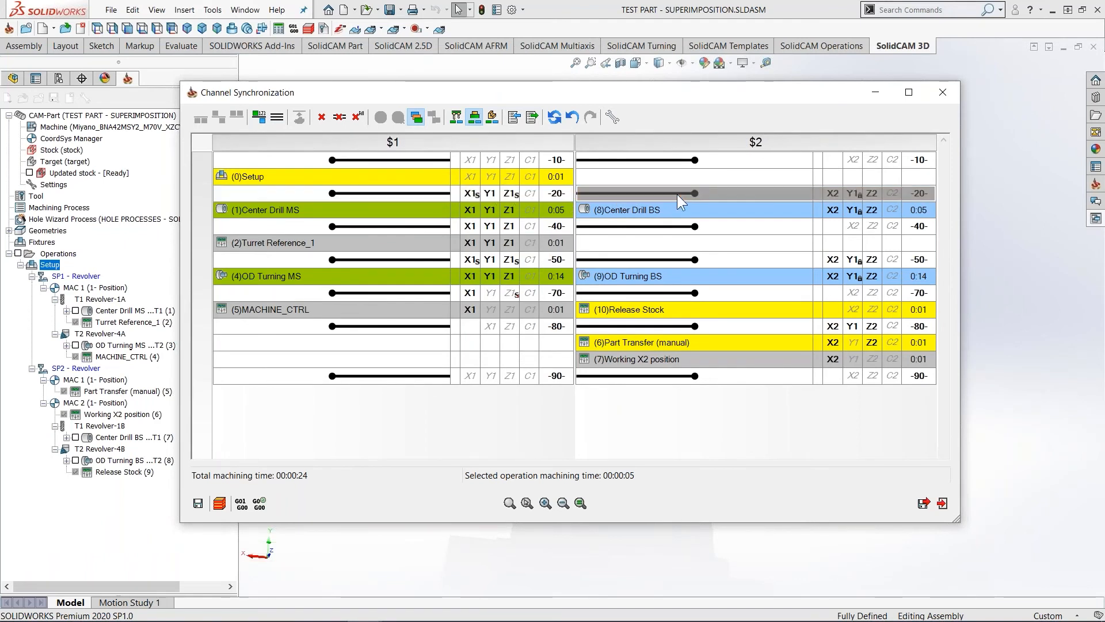
- Switch to the Channel Synchronization PDF in Foxit Reader and examine the four-channel example on page 3
key("alt+Tab")
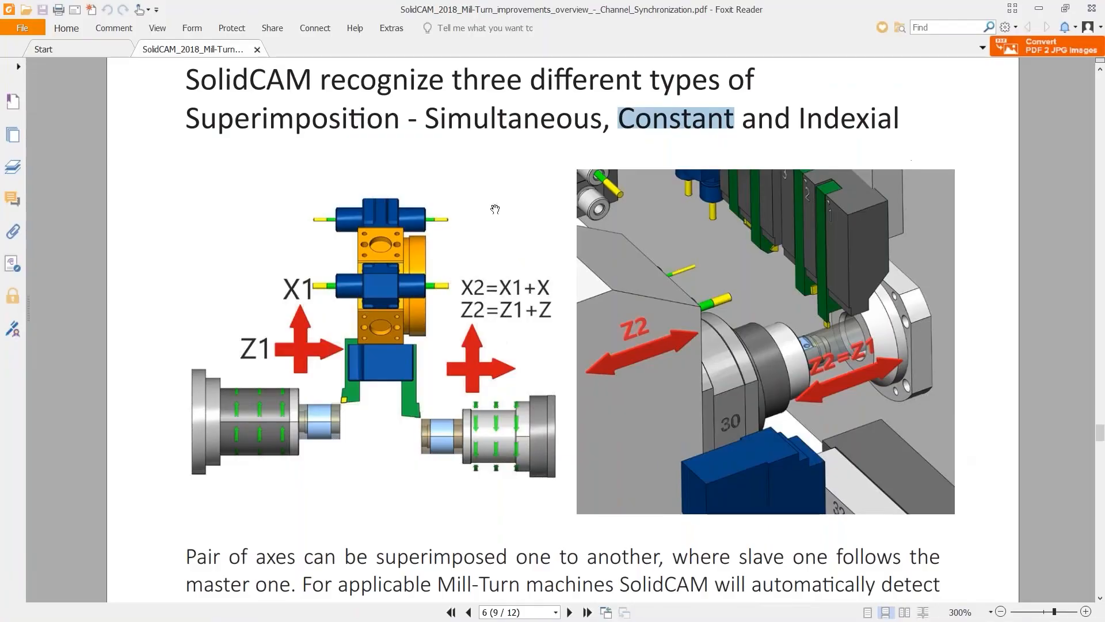
scroll(474, 281, "down", 1, "ctrl")
scroll(601, 514, "up", 5)
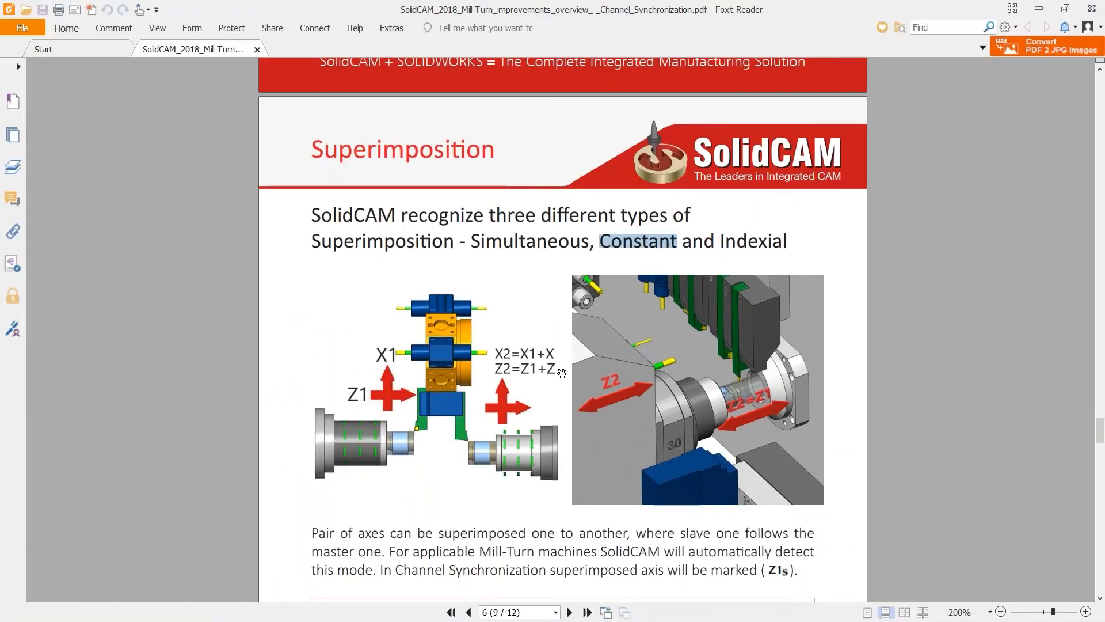
scroll(601, 513, "up", 10)
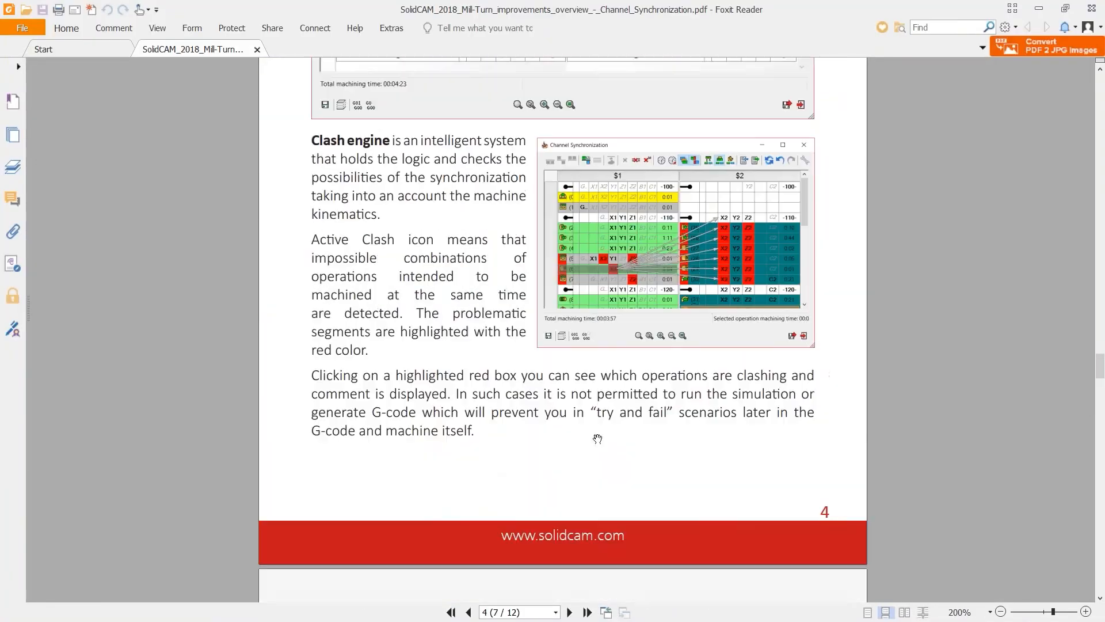
scroll(594, 438, "up", 10)
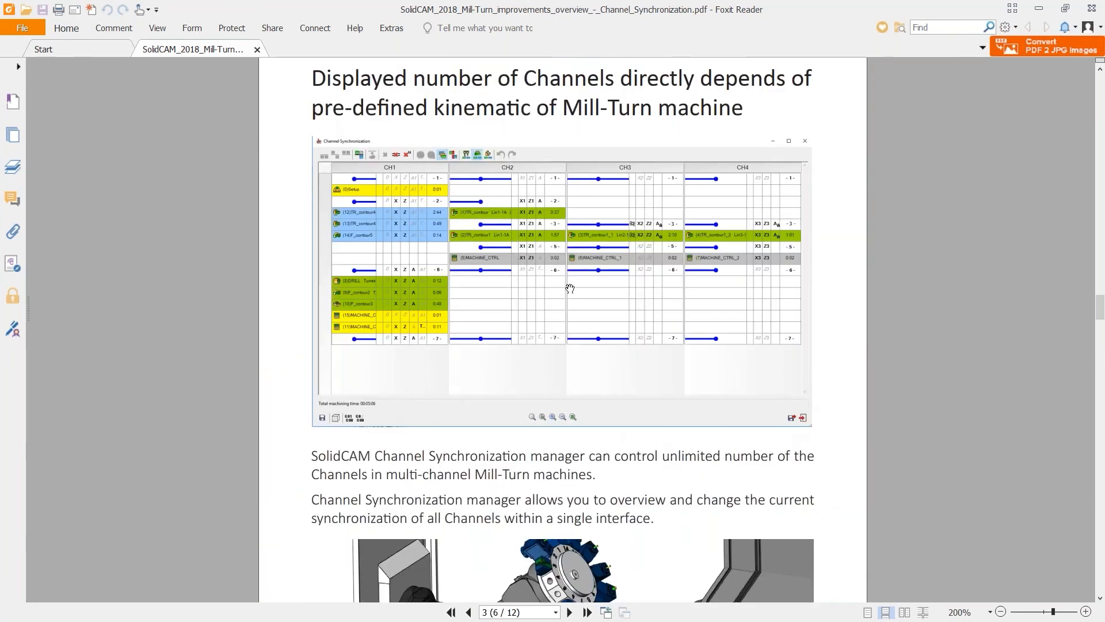
scroll(569, 281, "up", 1, "ctrl")
scroll(614, 311, "up", 3)
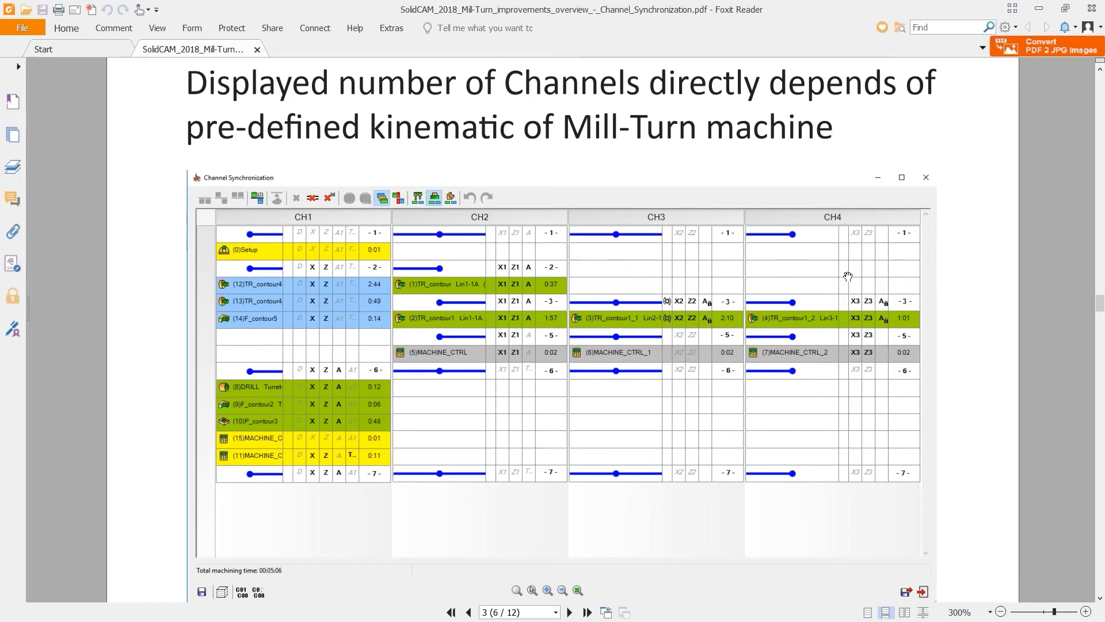
key("alt+Tab")
left_click(750, 271)
double_click(595, 337)
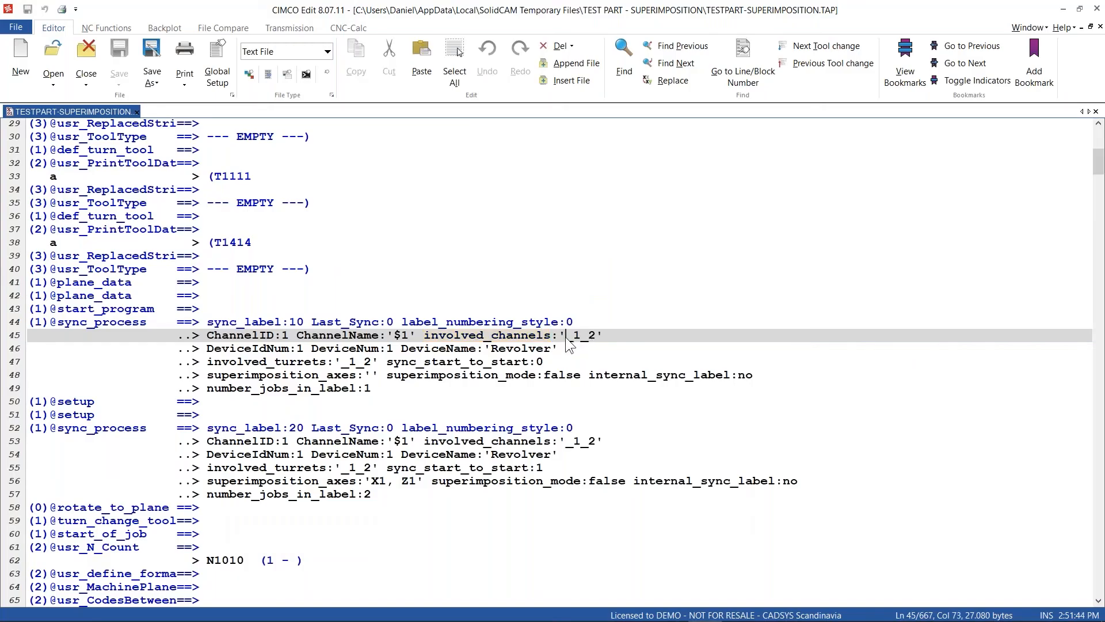
left_click(596, 336)
left_click_drag(427, 337, 587, 340)
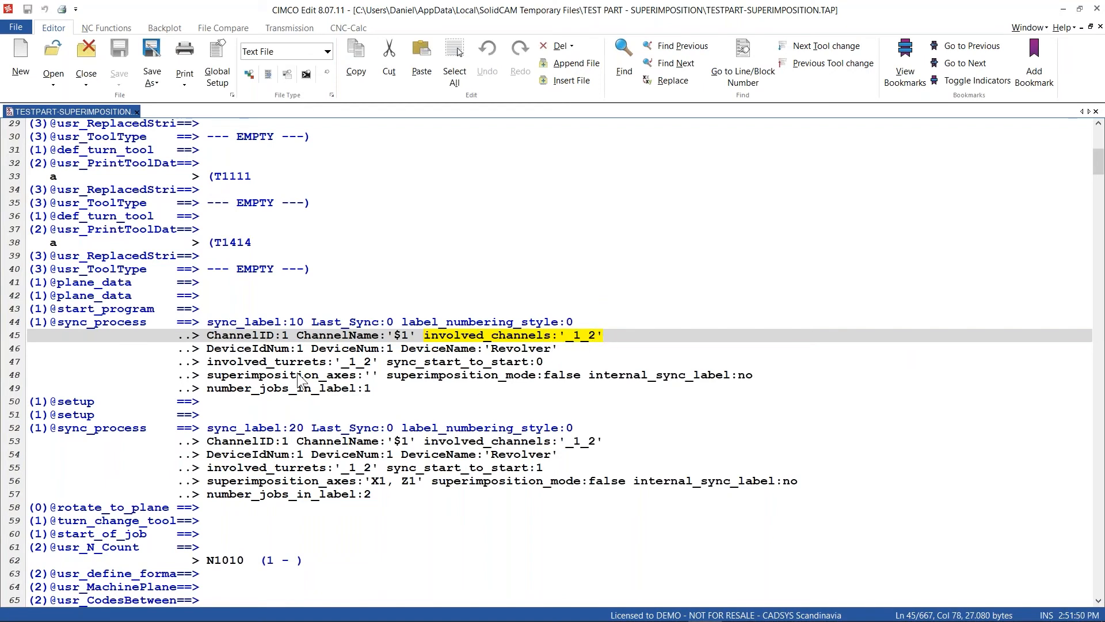
left_click_drag(207, 349, 394, 357)
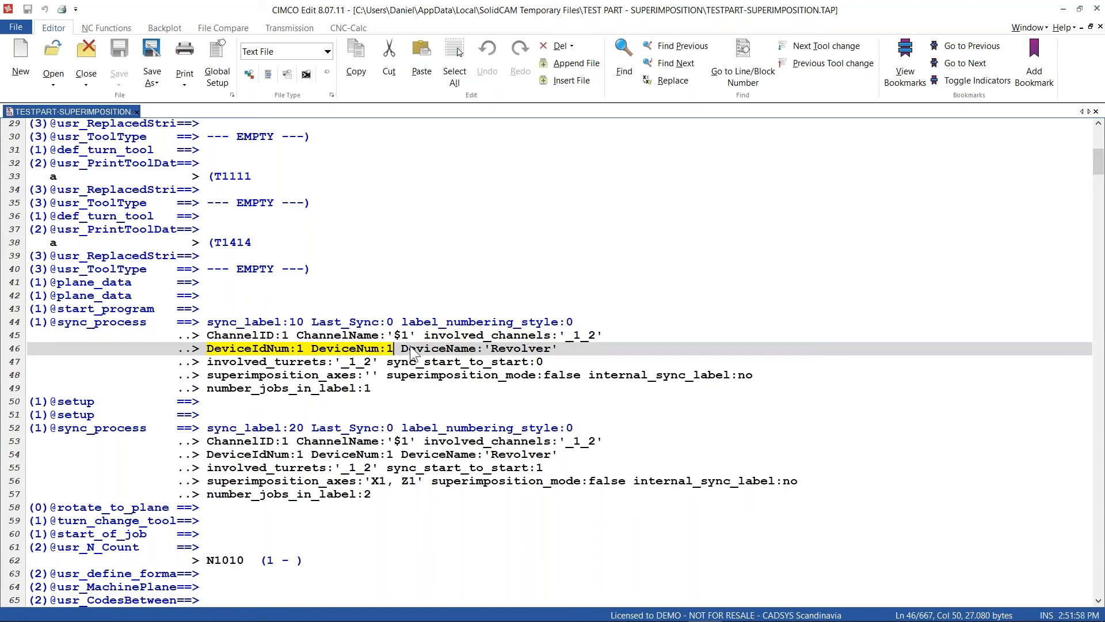
left_click_drag(402, 349, 561, 348)
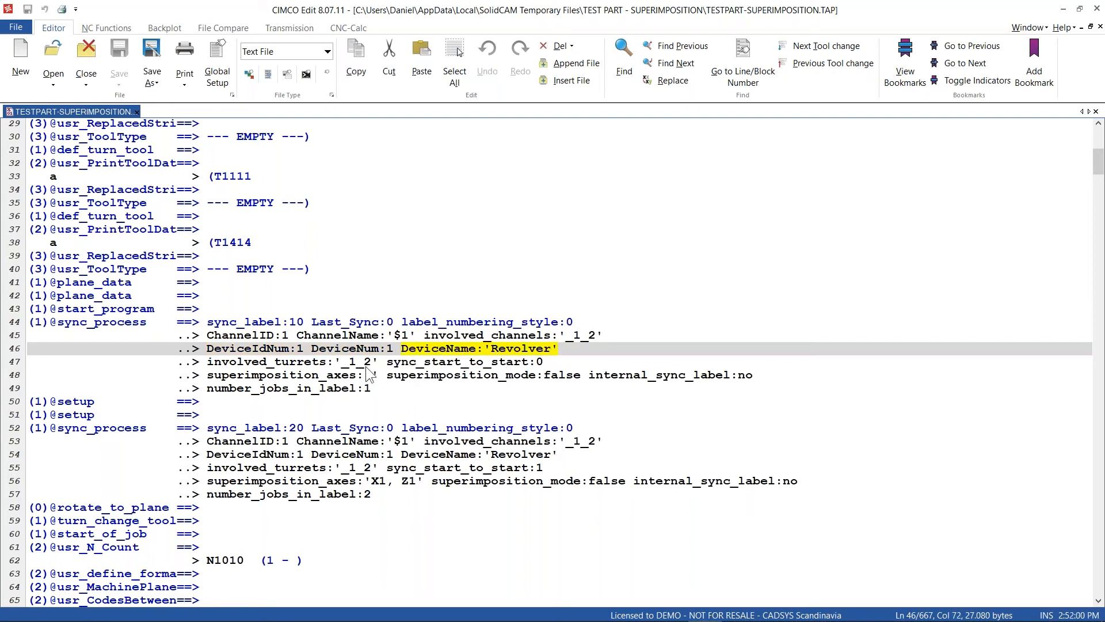
left_click_drag(207, 363, 337, 365)
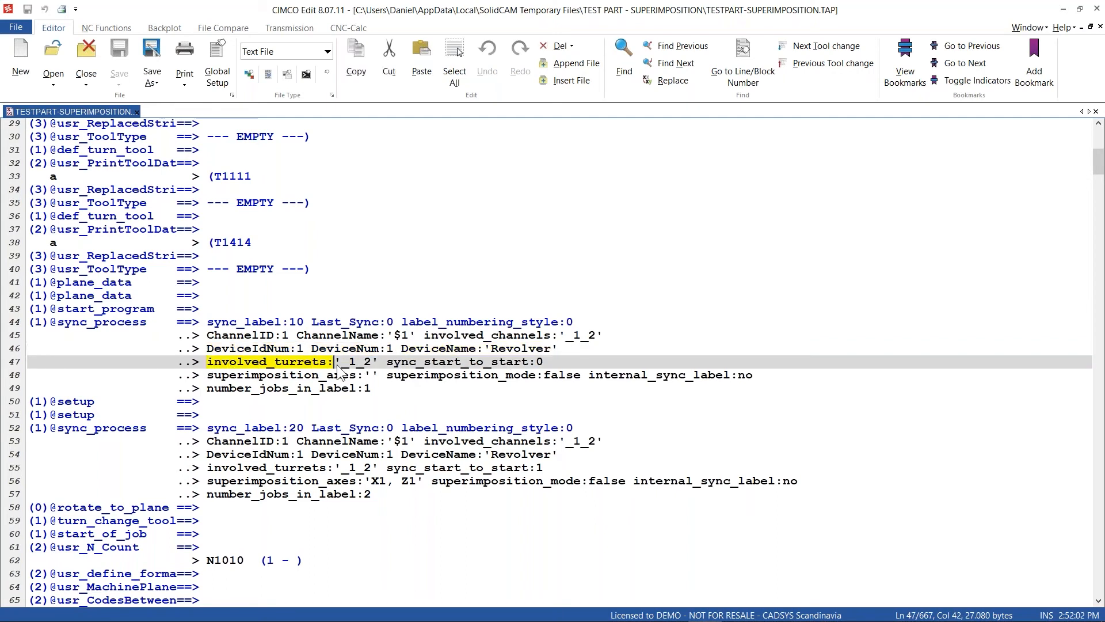
double_click(431, 336)
left_click_drag(378, 364, 207, 363)
left_click(267, 365)
left_click_drag(278, 365, 323, 364)
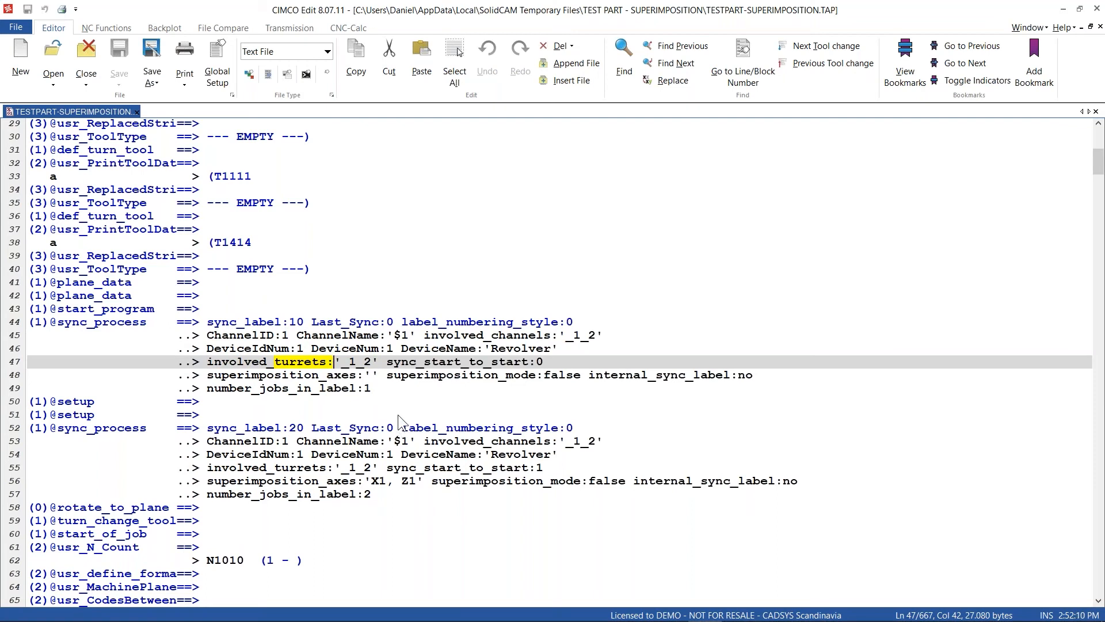
left_click_drag(387, 366, 535, 367)
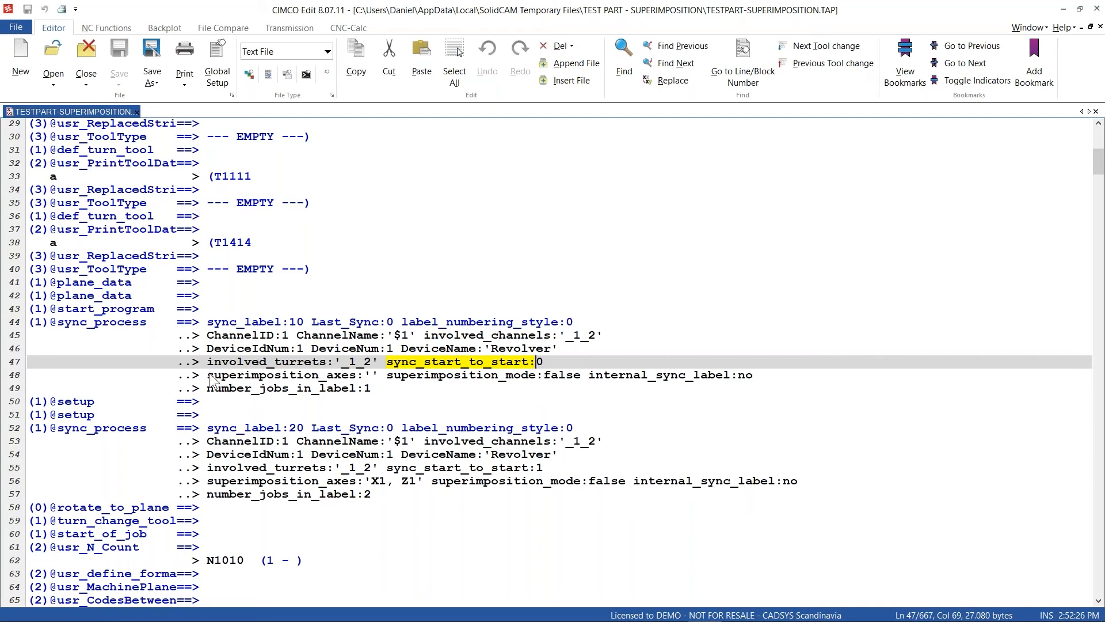
left_click_drag(208, 377, 356, 377)
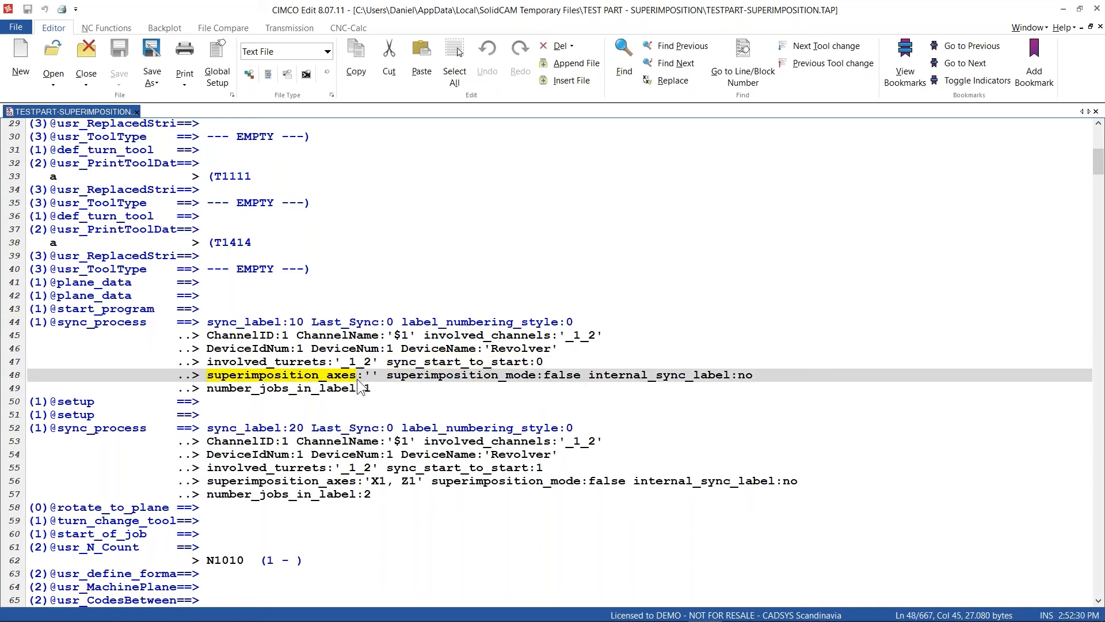
left_click_drag(386, 375, 536, 377)
left_click(626, 376)
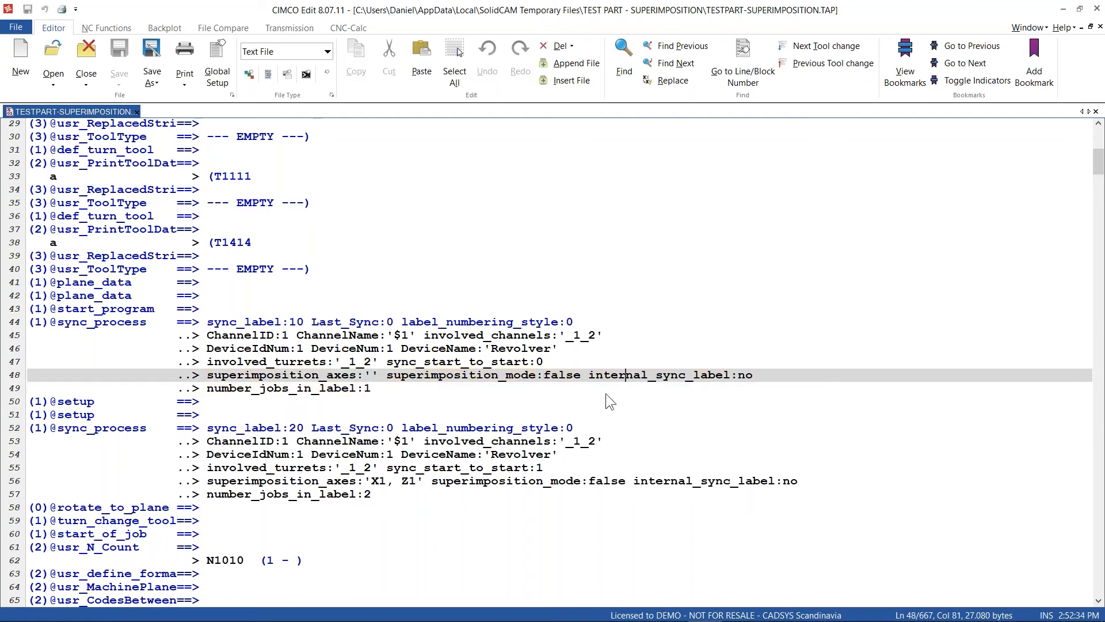
left_click_drag(587, 377, 723, 375)
left_click_drag(206, 389, 264, 390)
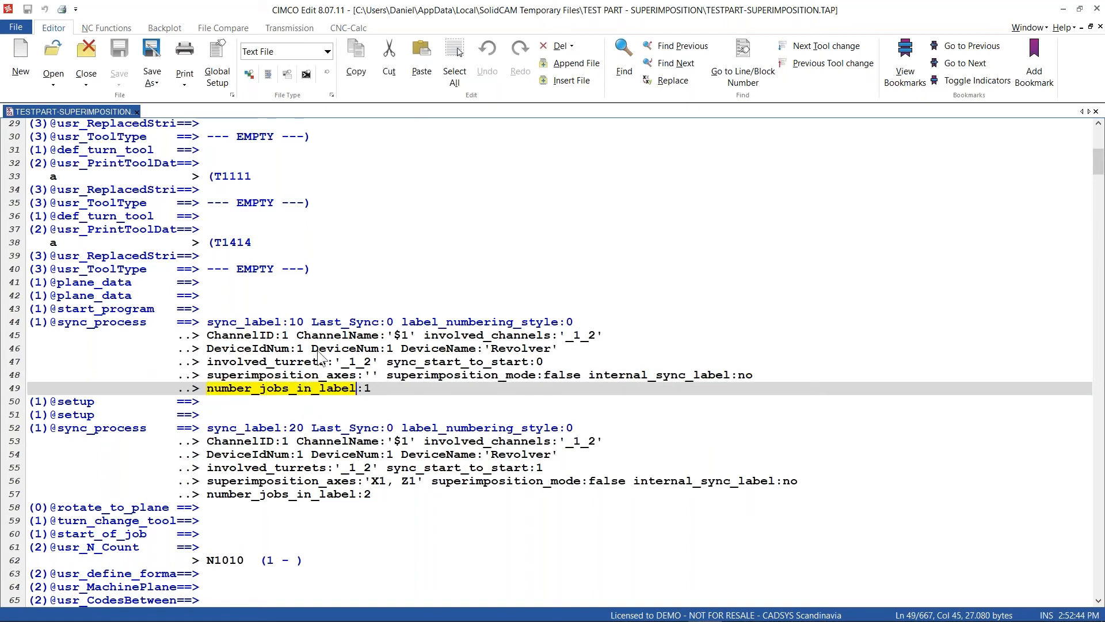
double_click(296, 322)
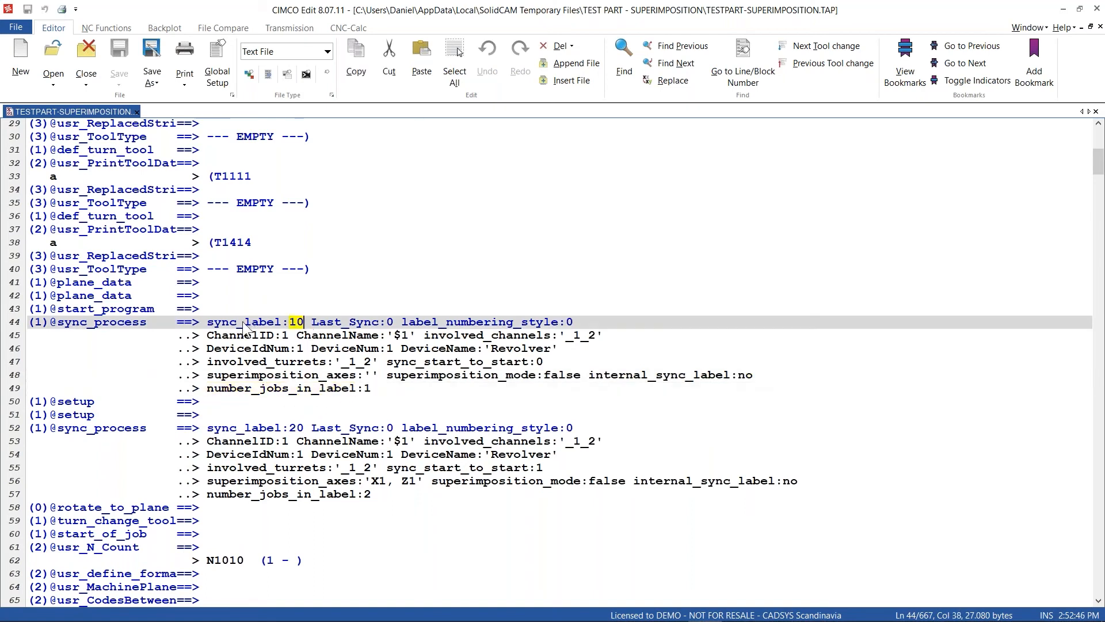
left_click_drag(207, 389, 363, 392)
left_click(363, 392)
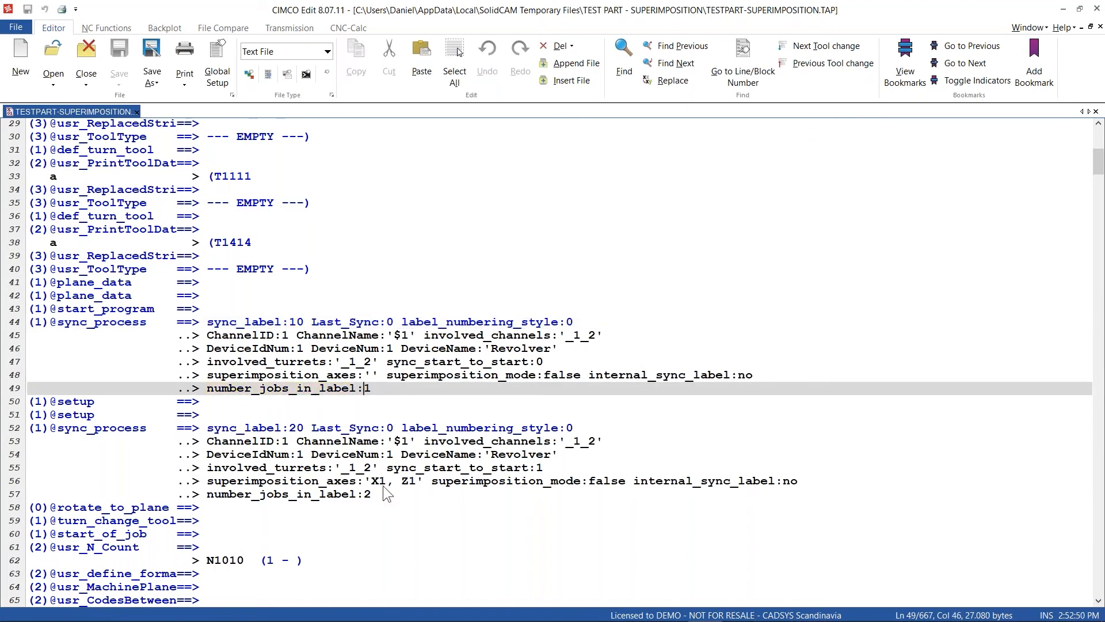
scroll(387, 493, "down", 1)
left_click_drag(206, 374, 304, 374)
left_click(369, 420)
left_click_drag(371, 441, 365, 441)
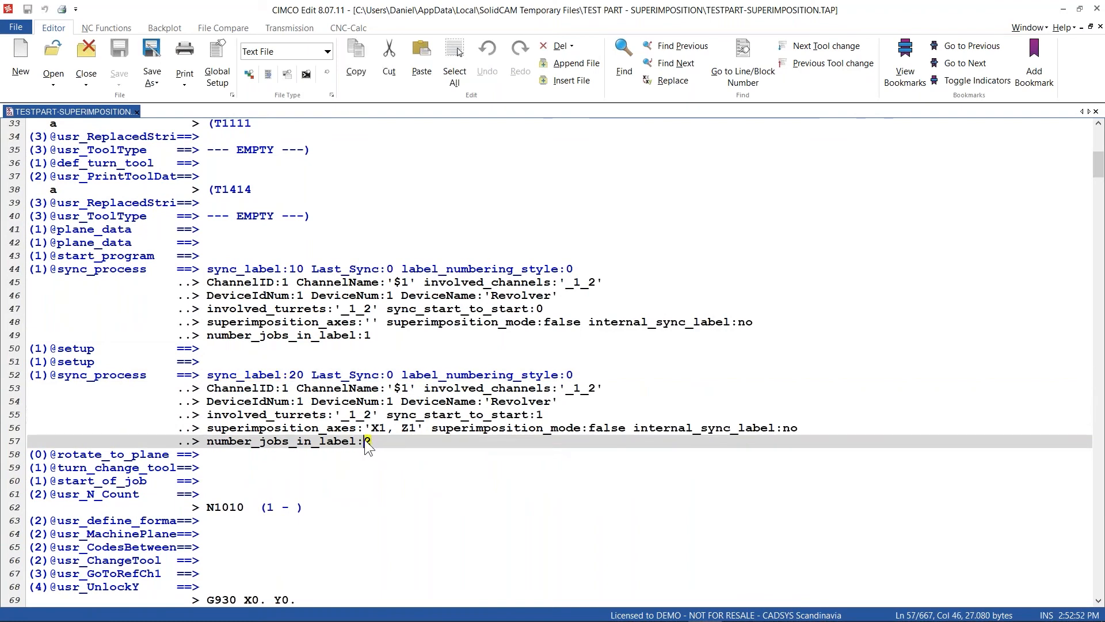
- Restore CIMCO Edit to a smaller window, minimize the PDF and inspect the Setup operation in SolidCAM's Channel Synchronization
left_click_drag(421, 14, 875, 119)
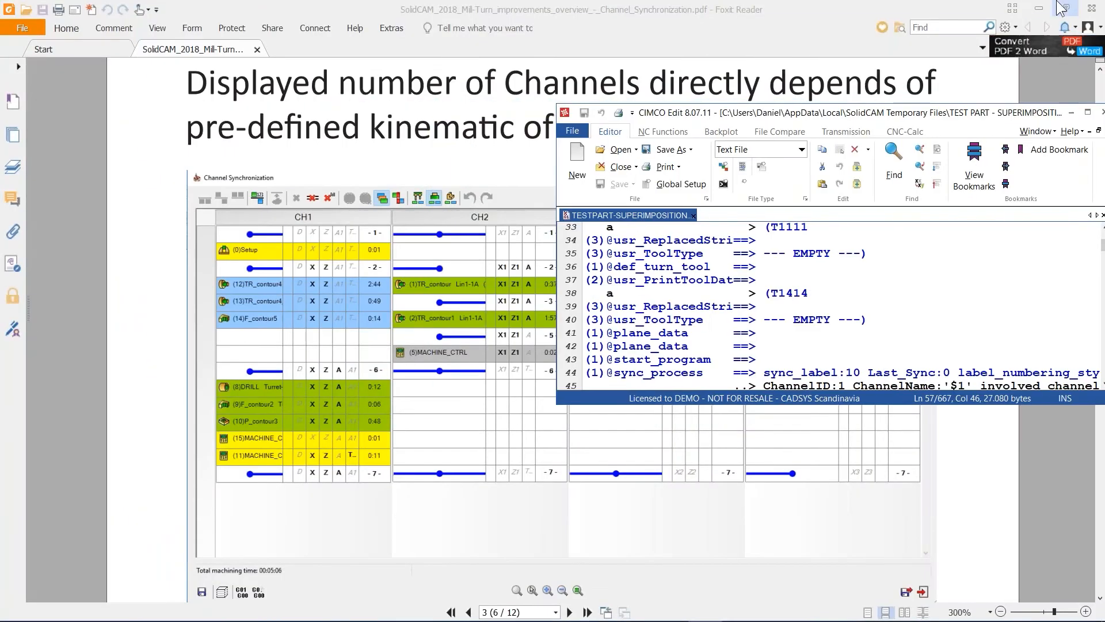
left_click(1040, 8)
left_click_drag(482, 99, 286, 108)
left_click(459, 165)
left_click(196, 187)
right_click(88, 189)
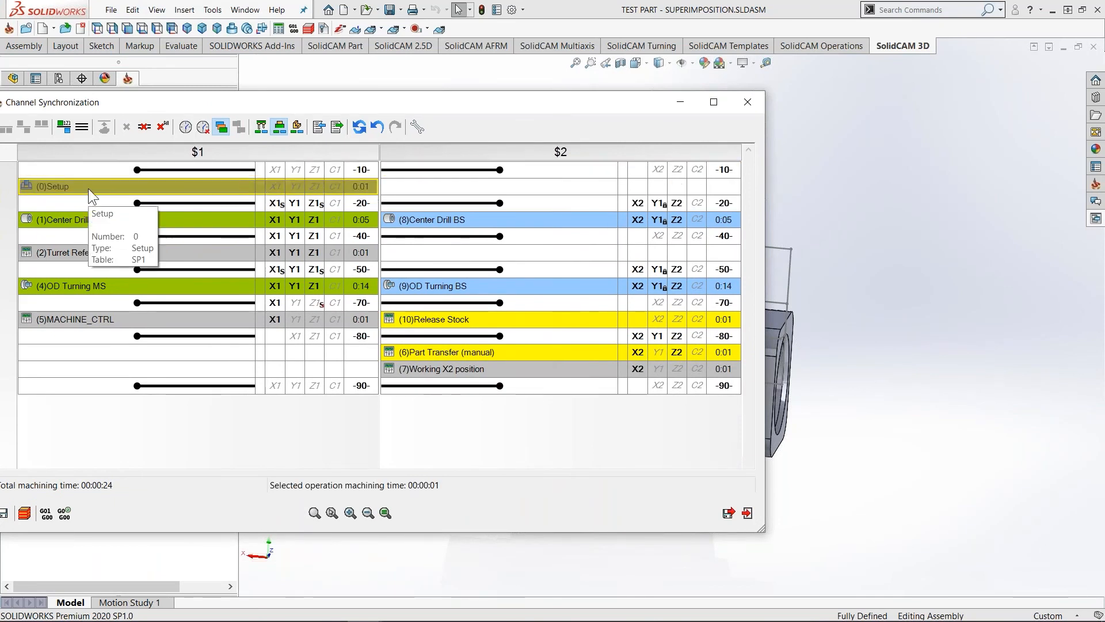
- Examine sync points 20 and 40 and the operations between the sync points in channels $1 and $2
left_click(184, 206)
left_click(478, 205)
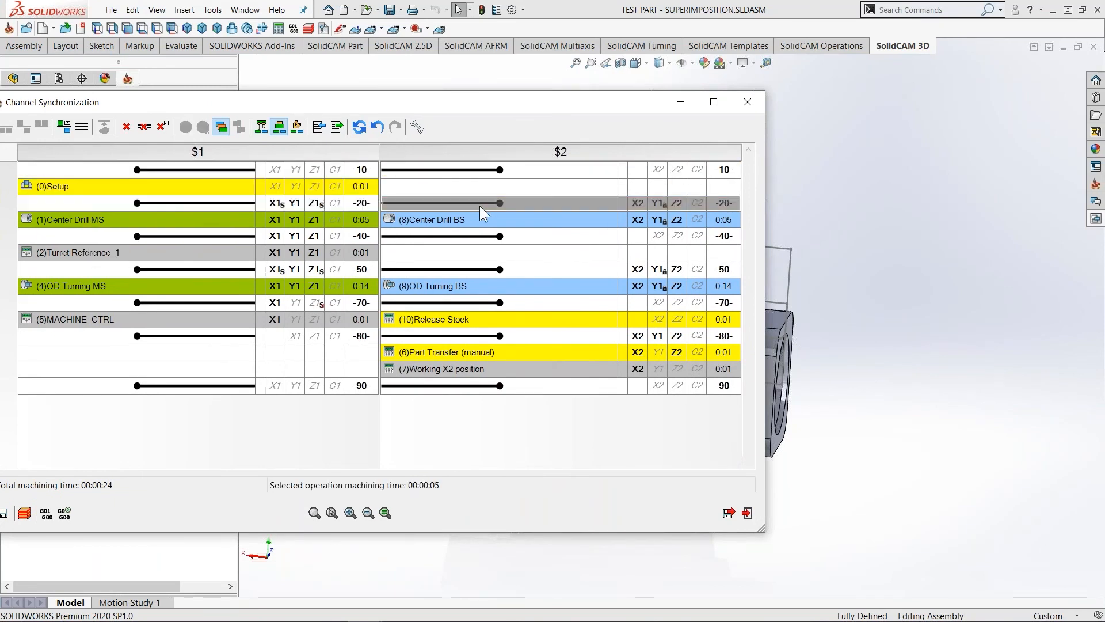
left_click(121, 221)
left_click(483, 220)
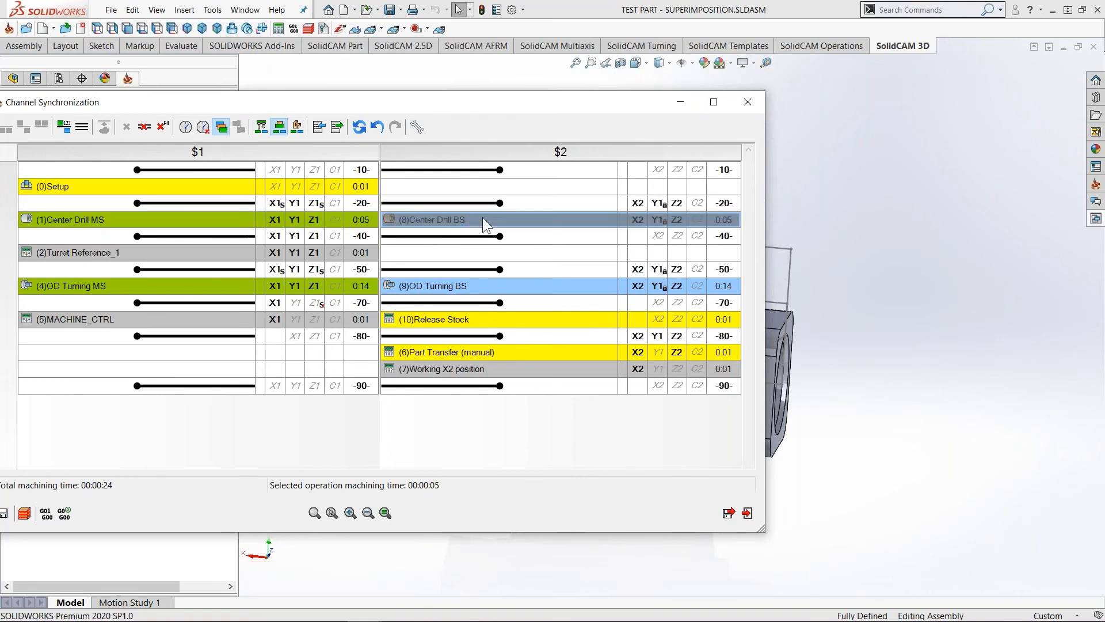
left_click(194, 235)
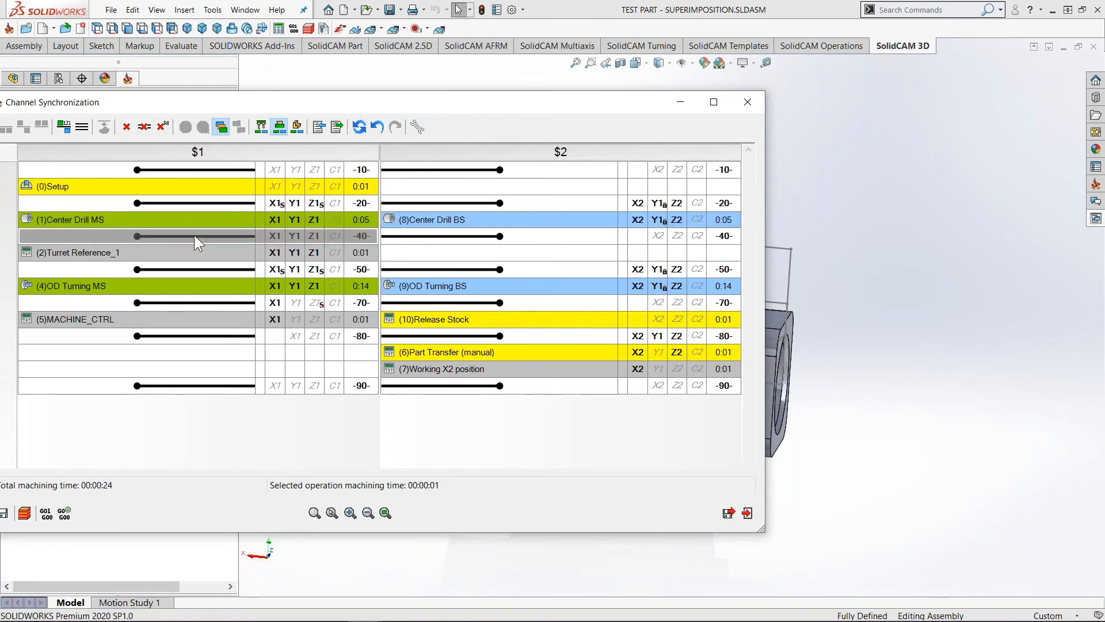
left_click(458, 286)
left_click(457, 353)
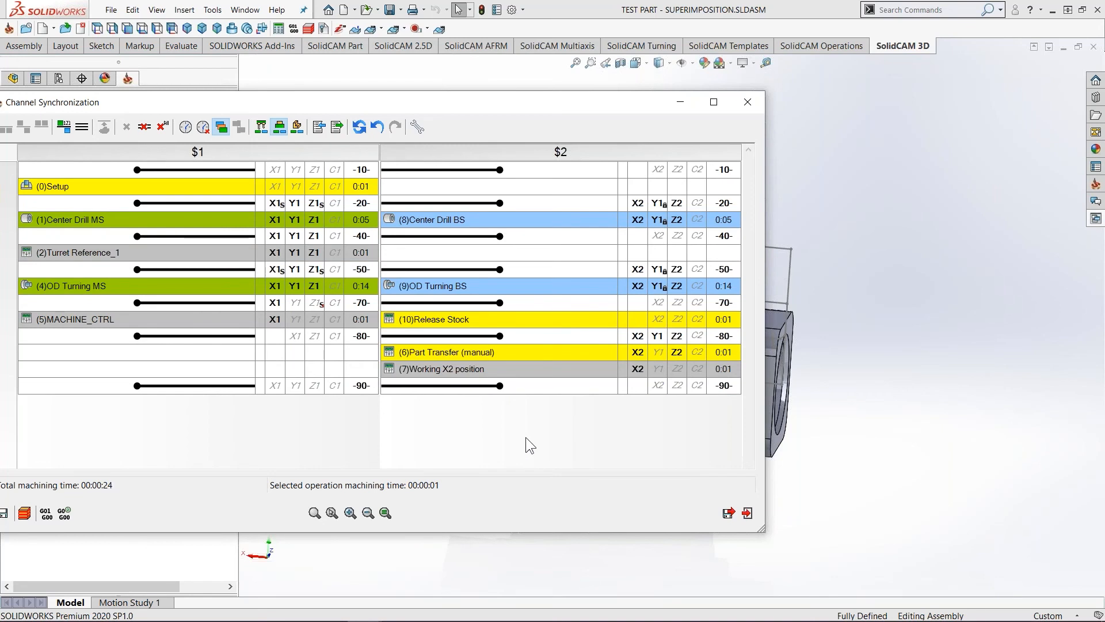
key("super+Tab")
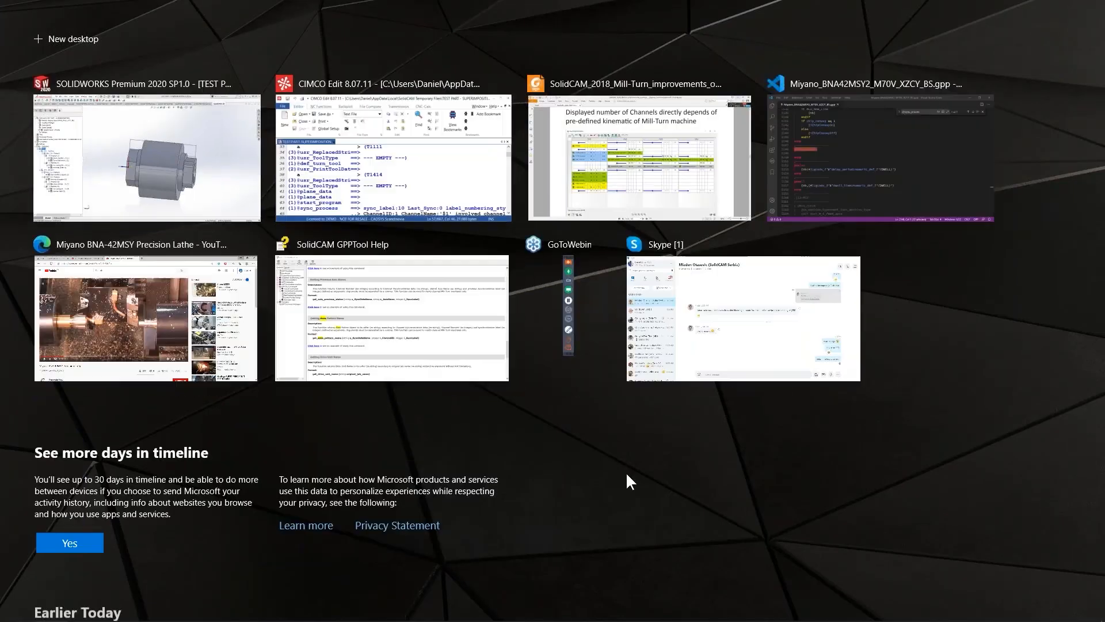
left_click(634, 470)
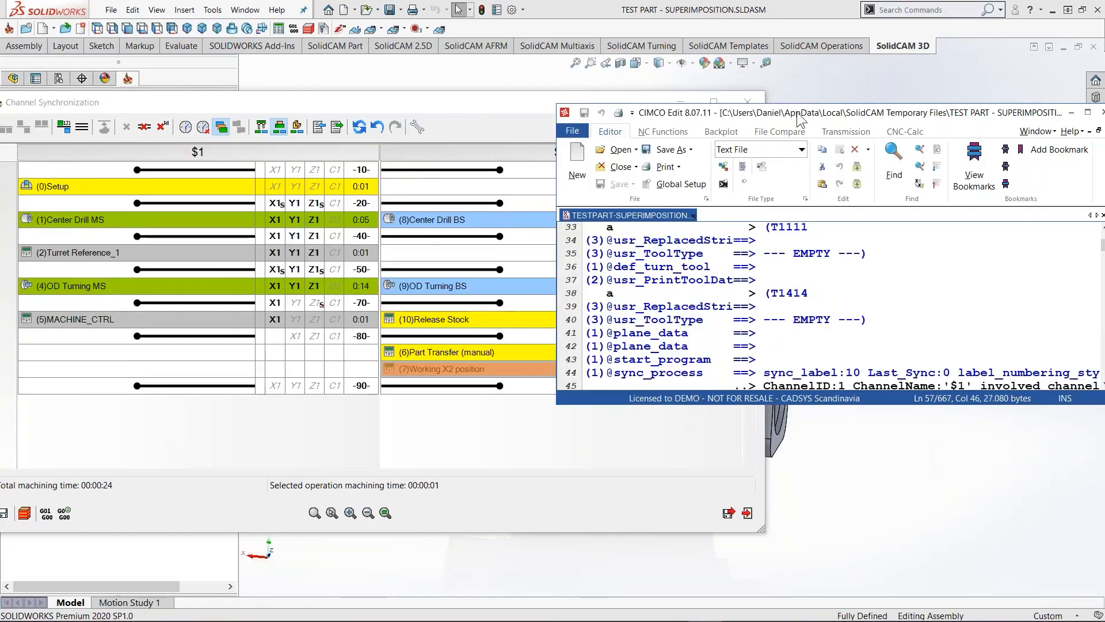
double_click(807, 103)
left_click(904, 378)
left_click_drag(937, 445, 765, 447)
left_click(936, 441)
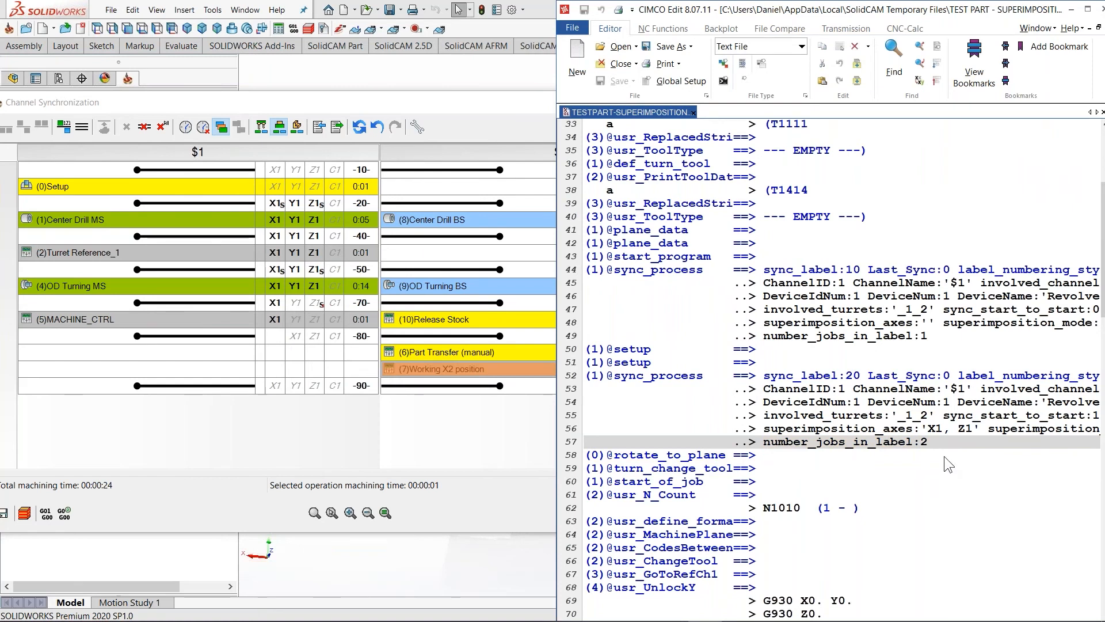
- Reveal the full parameter lines in CIMCO Edit and compare superimposition_axes in the calls for sync labels 10 and 20
left_click_drag(764, 323, 934, 322)
left_click(981, 325)
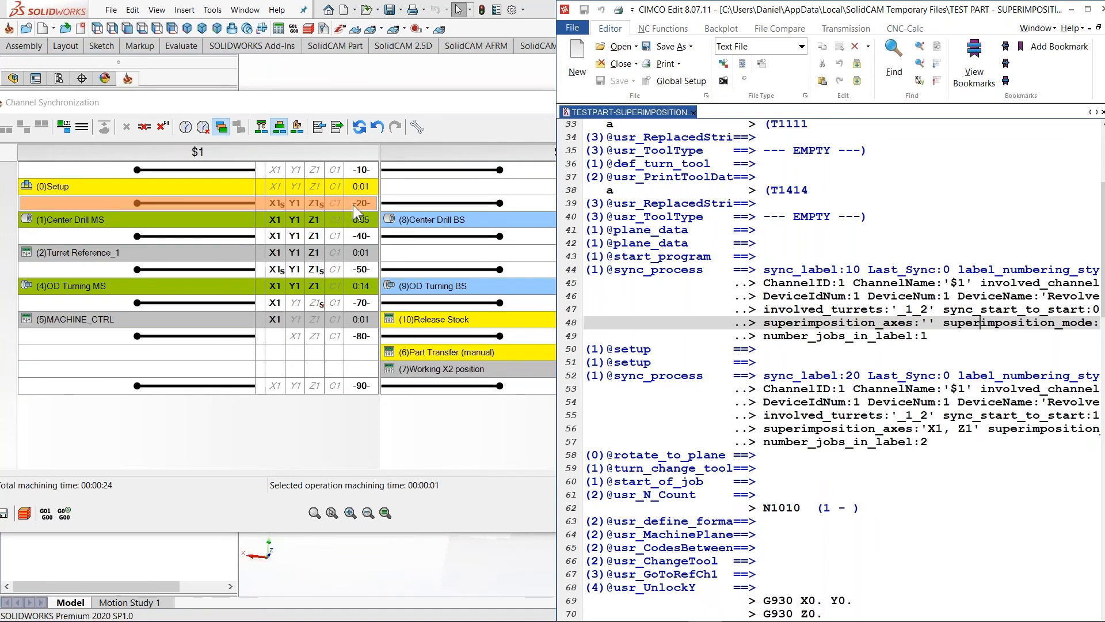
left_click_drag(788, 11, 533, 26)
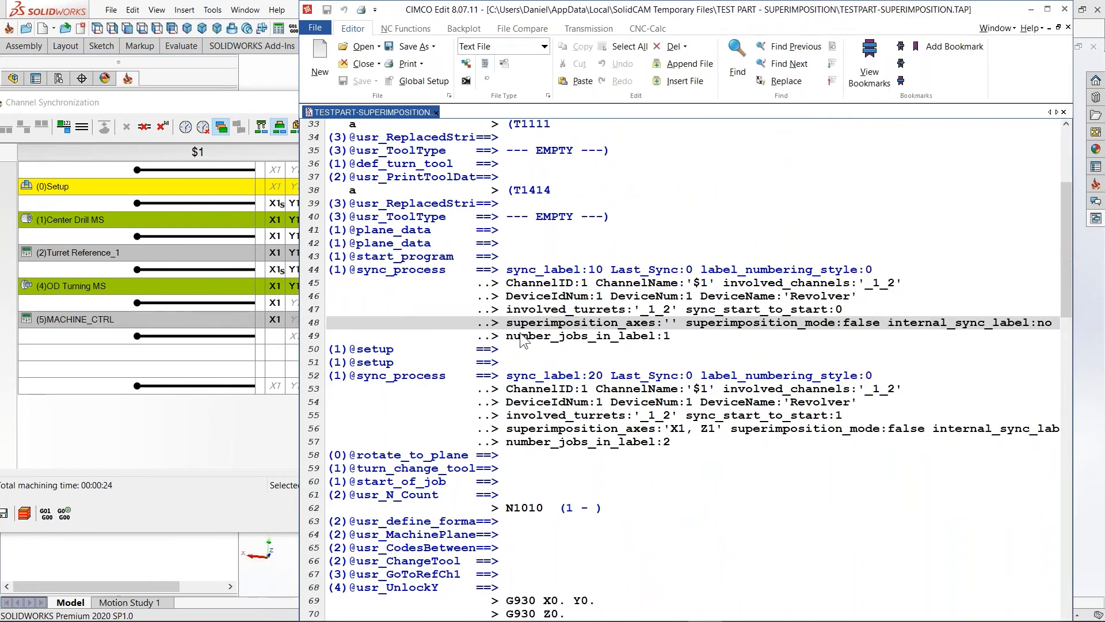
left_click_drag(507, 377, 605, 383)
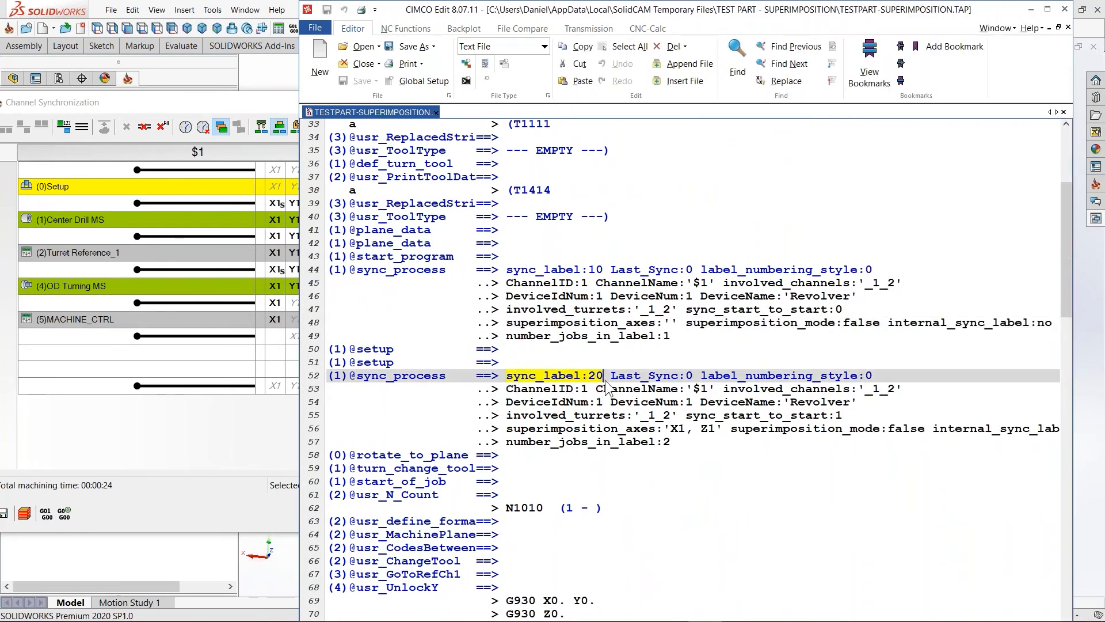
left_click_drag(507, 431, 724, 442)
- Check sync point 20 in SOLIDWORKS, return to CIMCO Edit and highlight superimposition_axes and superimposition_mode in the sync_label:20 call
left_click(277, 204)
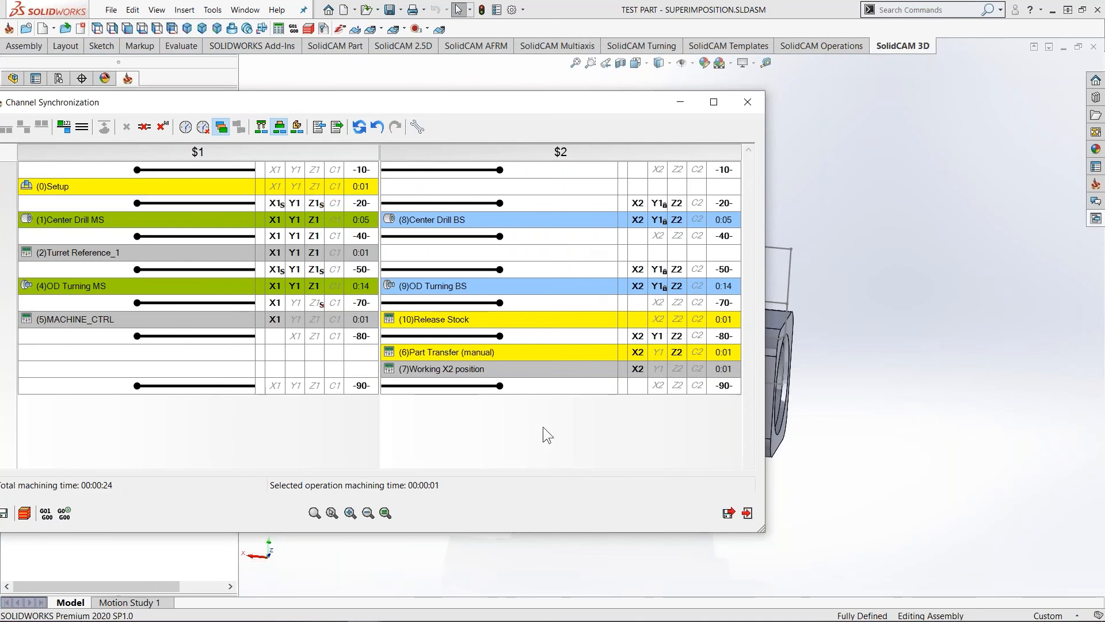
key("alt+Tab")
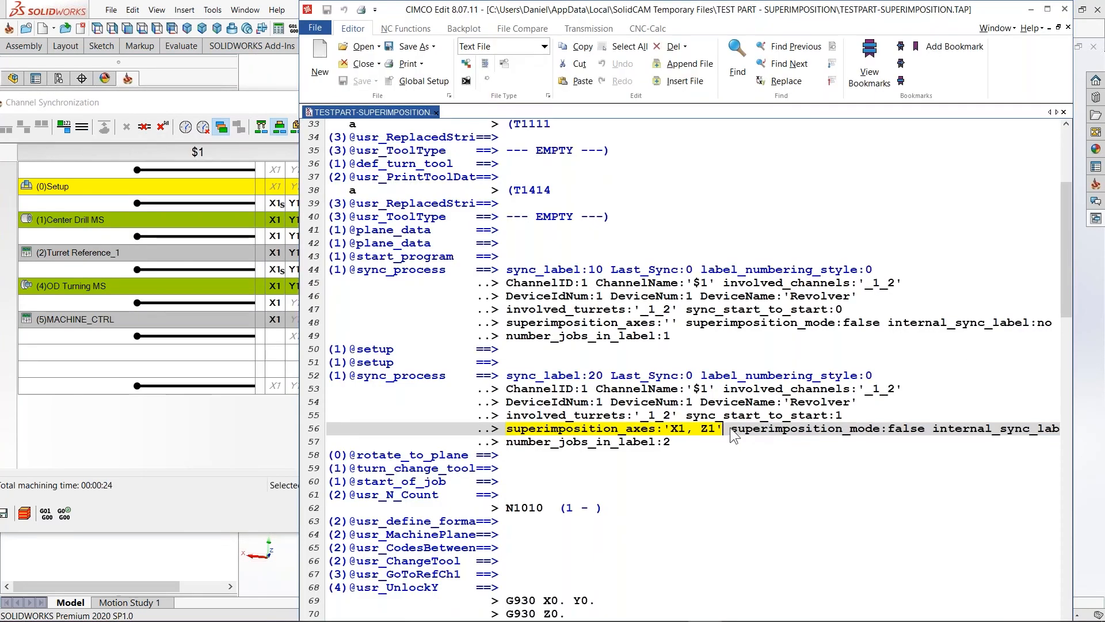
left_click_drag(731, 429, 922, 435)
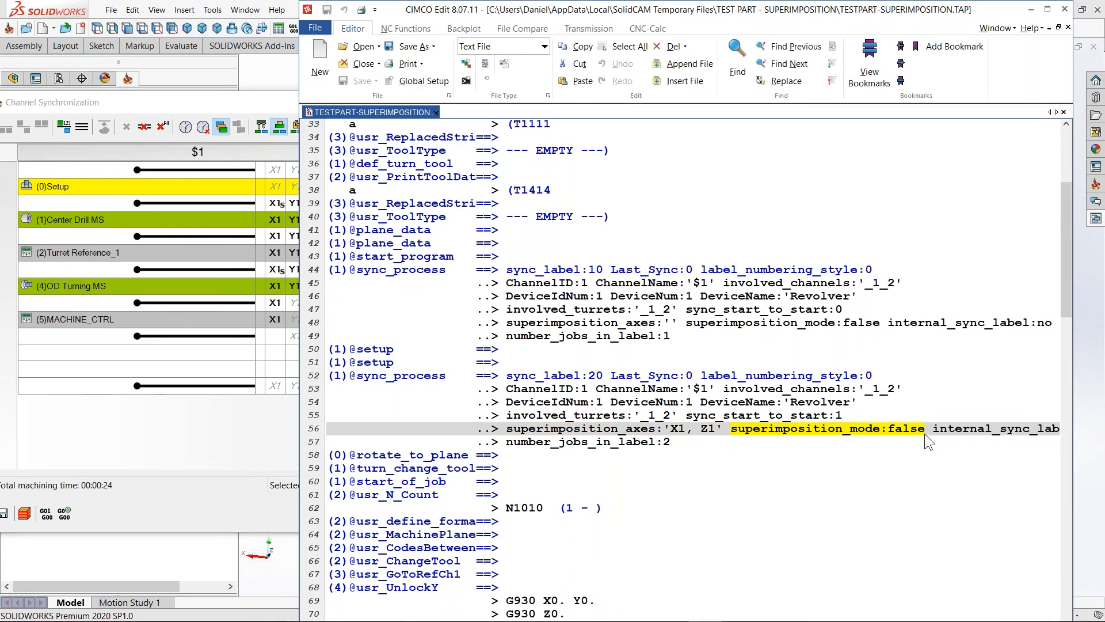
left_click_drag(507, 435, 724, 440)
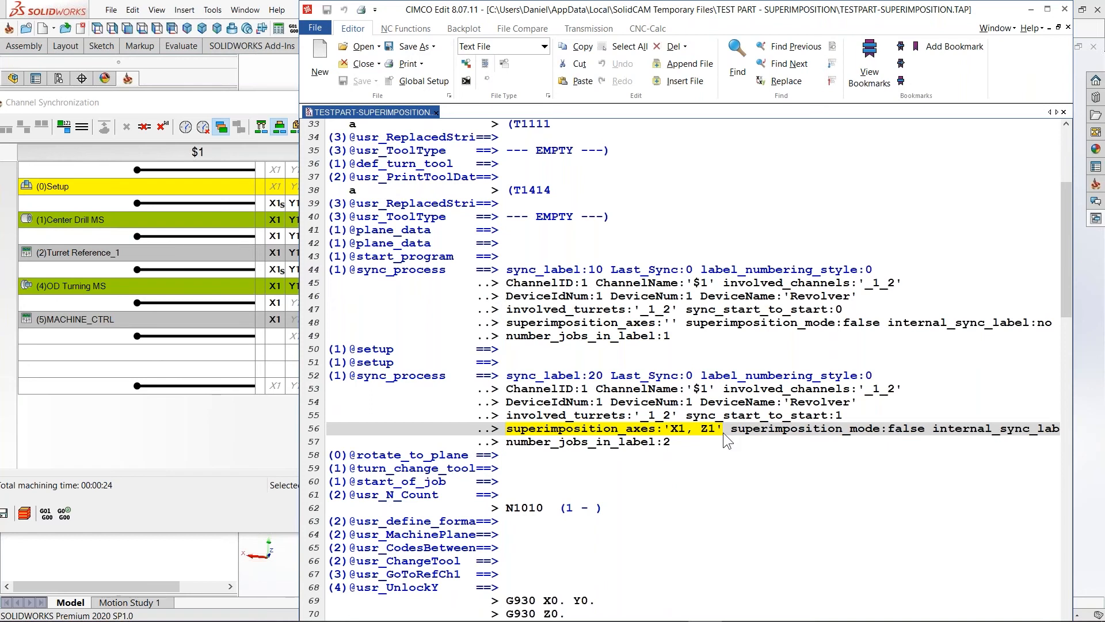
left_click_drag(731, 441, 926, 441)
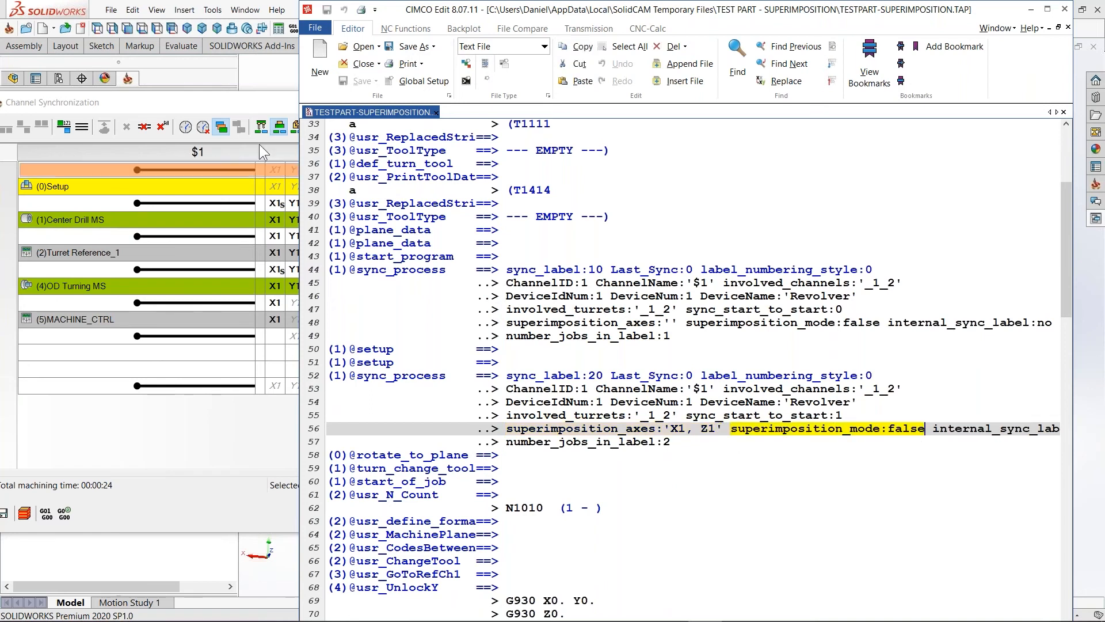
- Switch to SOLIDWORKS and inspect the Center Drill MS operation's Z1 axis and sync point 20 in channel $1
left_click(227, 99)
left_click(223, 252)
left_click(240, 224)
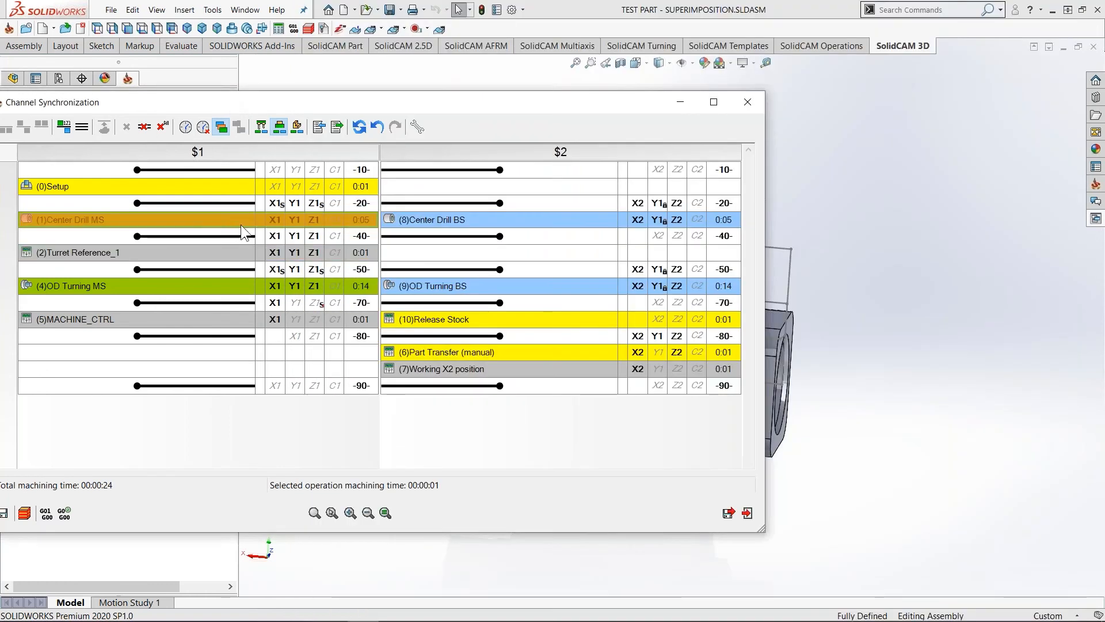
mouse_move(313, 234)
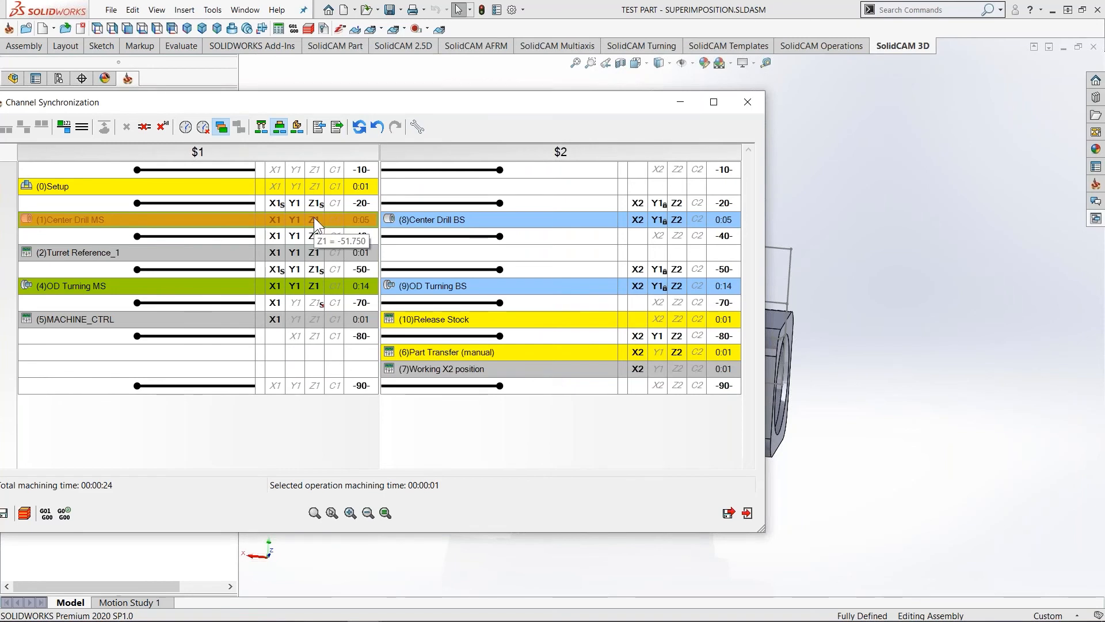
left_click(360, 205)
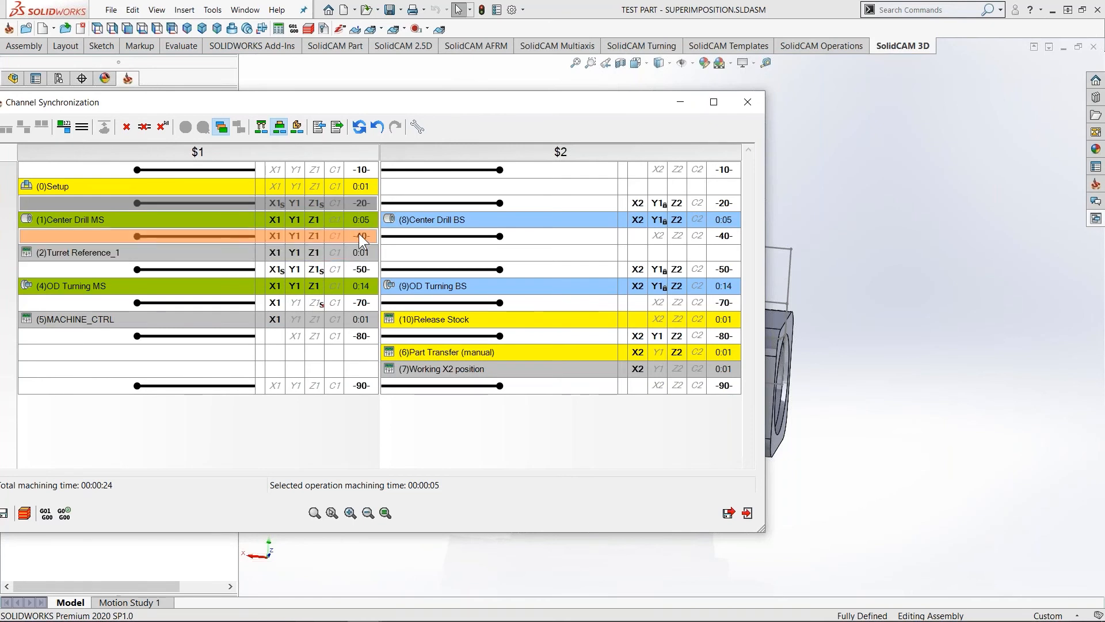
- Switch back to CIMCO Edit to review superimposition_mode in the sync_label:20 call
key("alt+Tab")
key("alt+Tab")
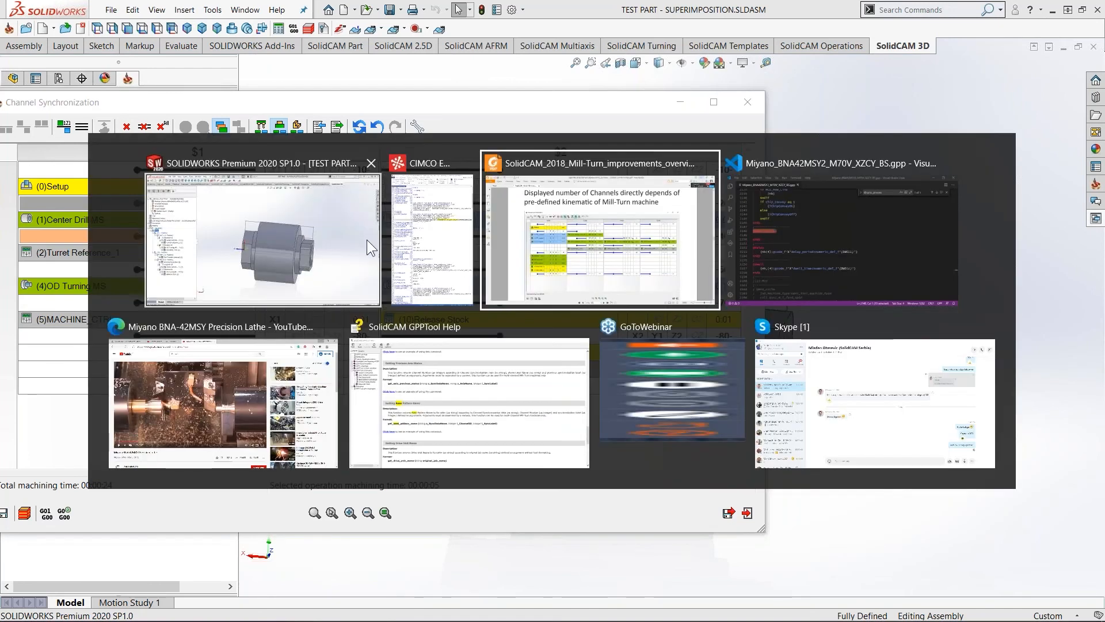
left_click(428, 253)
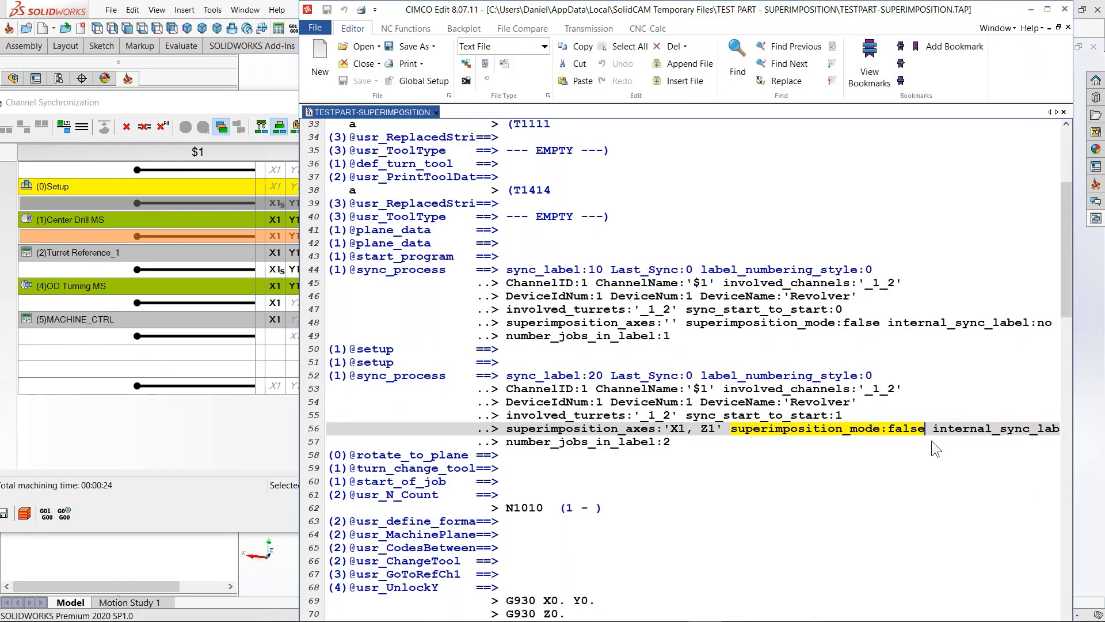
- Highlight internal_sync_label in the sync_label:20 call, then locate the sync_label:30 call and highlight its label and internal_sync_label
left_click_drag(933, 428, 1064, 430)
left_click(1014, 430)
scroll(910, 461, "down", 11)
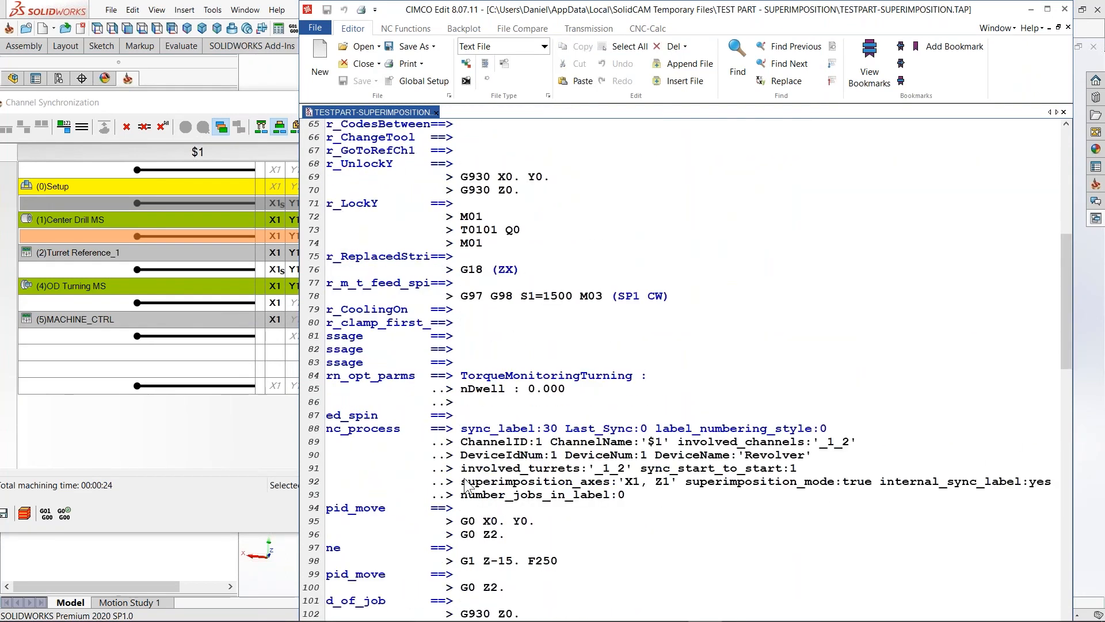
triple_click(462, 432)
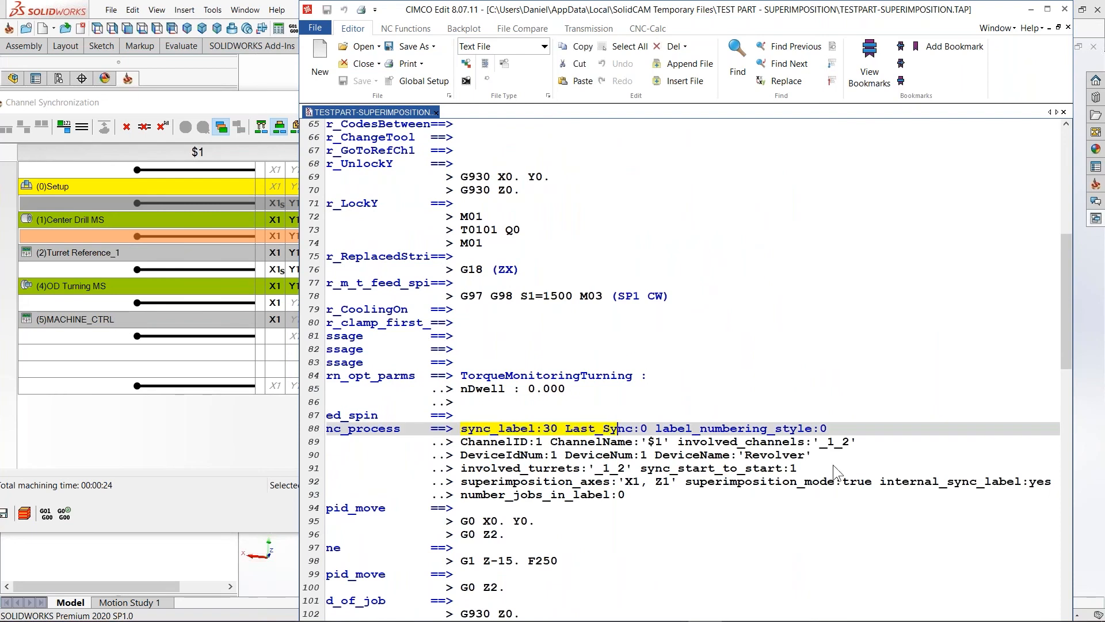
left_click_drag(881, 484, 1053, 483)
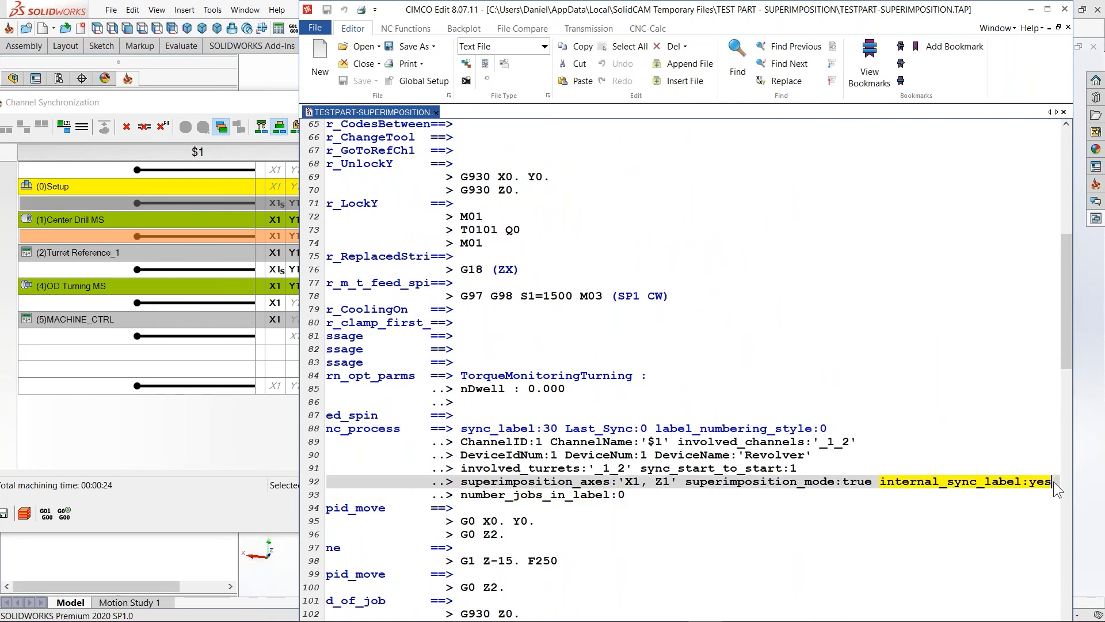
left_click_drag(495, 18, 405, 17)
left_click_drag(596, 484, 784, 486)
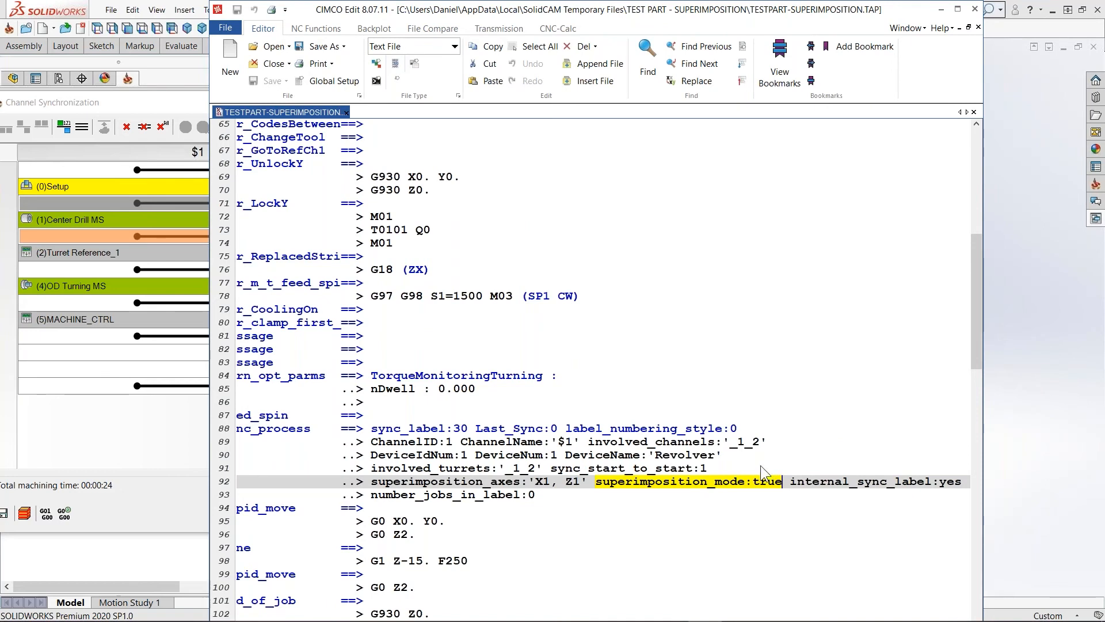
scroll(733, 475, "down", 2)
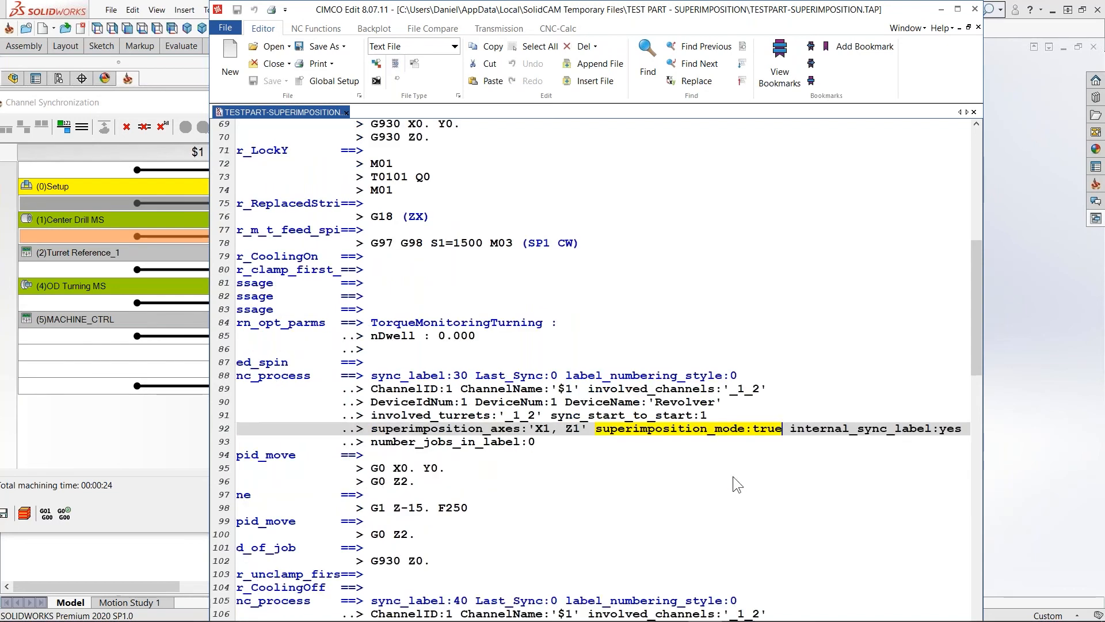
left_click(542, 441)
left_click_drag(537, 443, 239, 375)
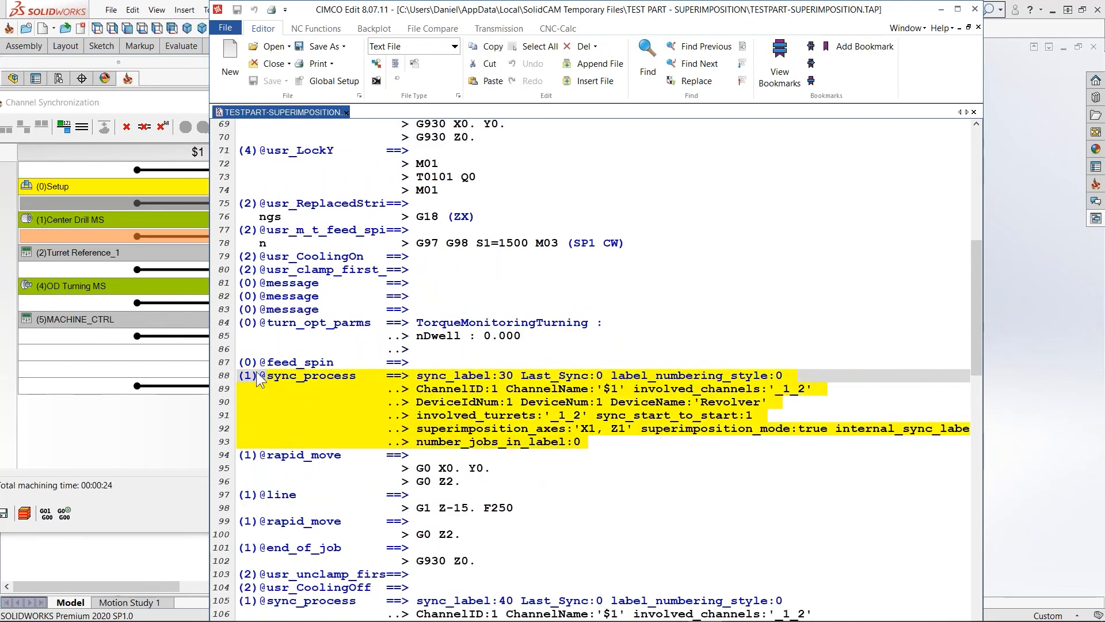
left_click(510, 389)
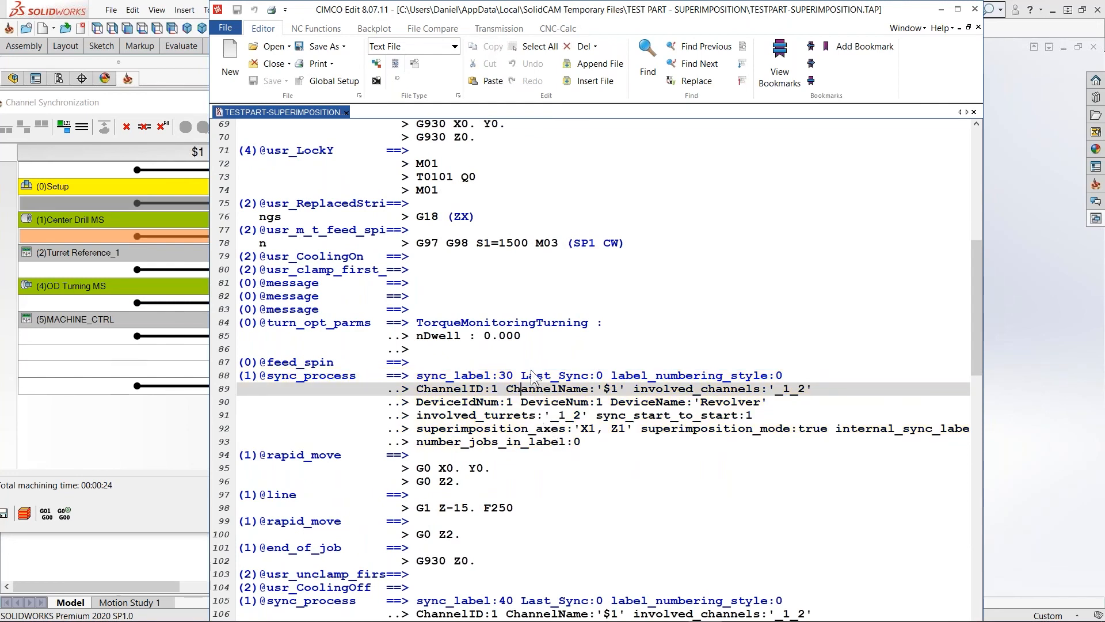
mouse_move(514, 381)
left_mouse_down()
mouse_move(431, 384)
mouse_move(513, 383)
left_mouse_up()
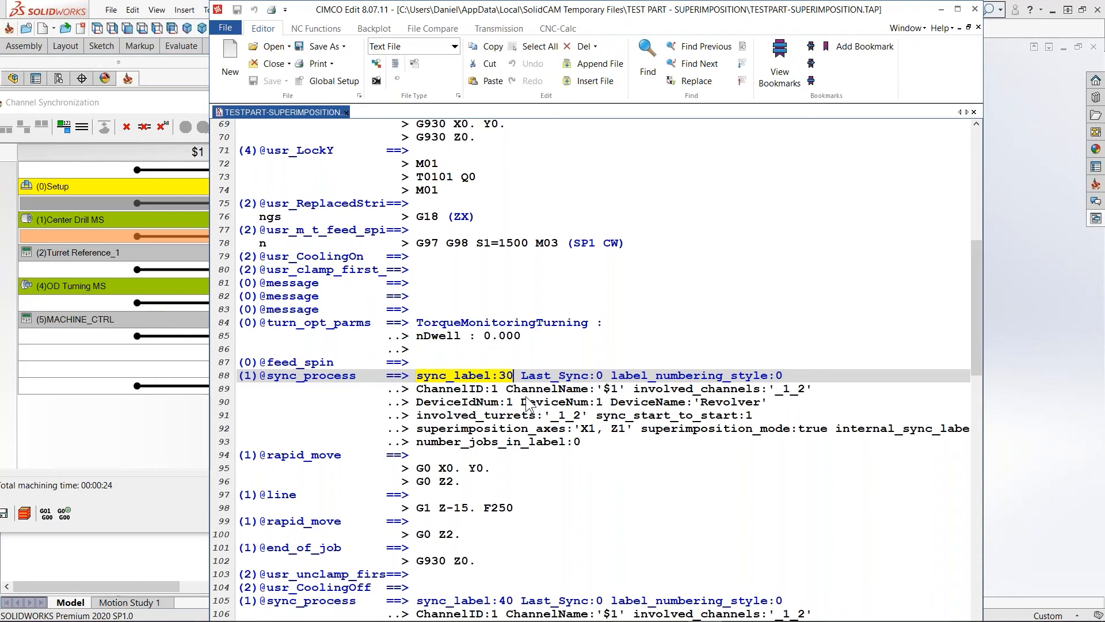
left_click(507, 389)
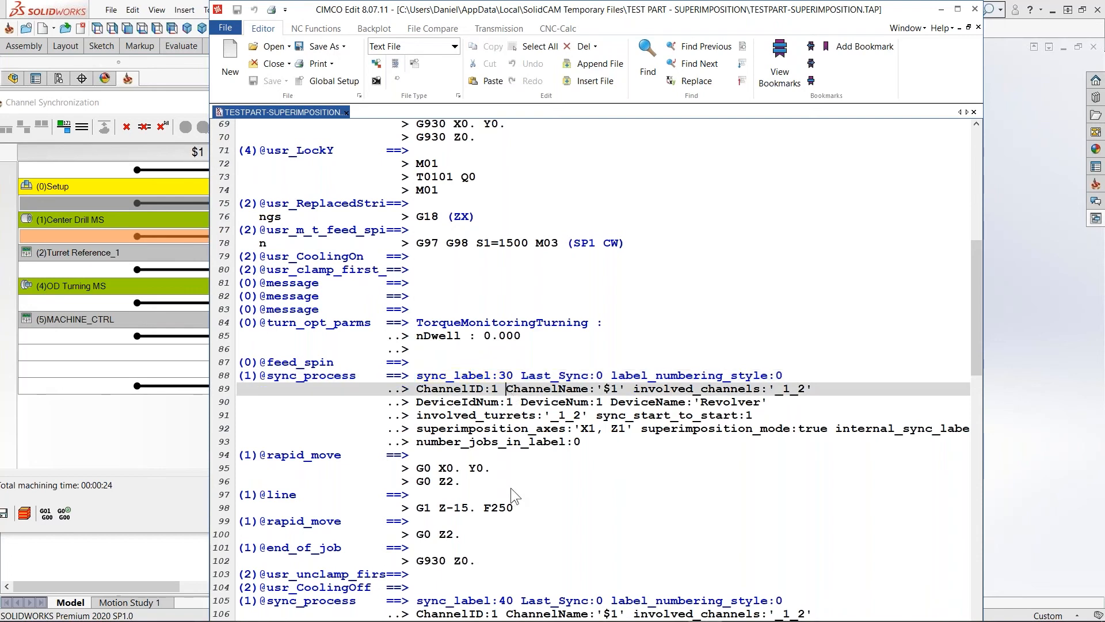
- Switch to SOLIDWORKS, save and close Channel Synchronization, and open the Miyano machine's Gcode Output working-style settings
left_click(174, 514)
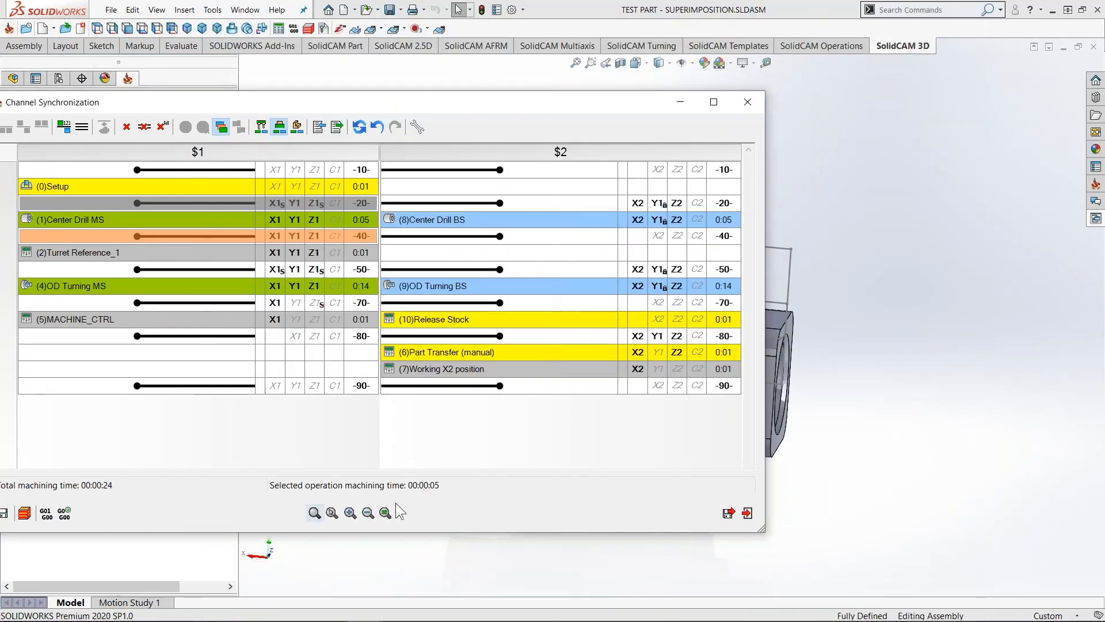
left_click(729, 512)
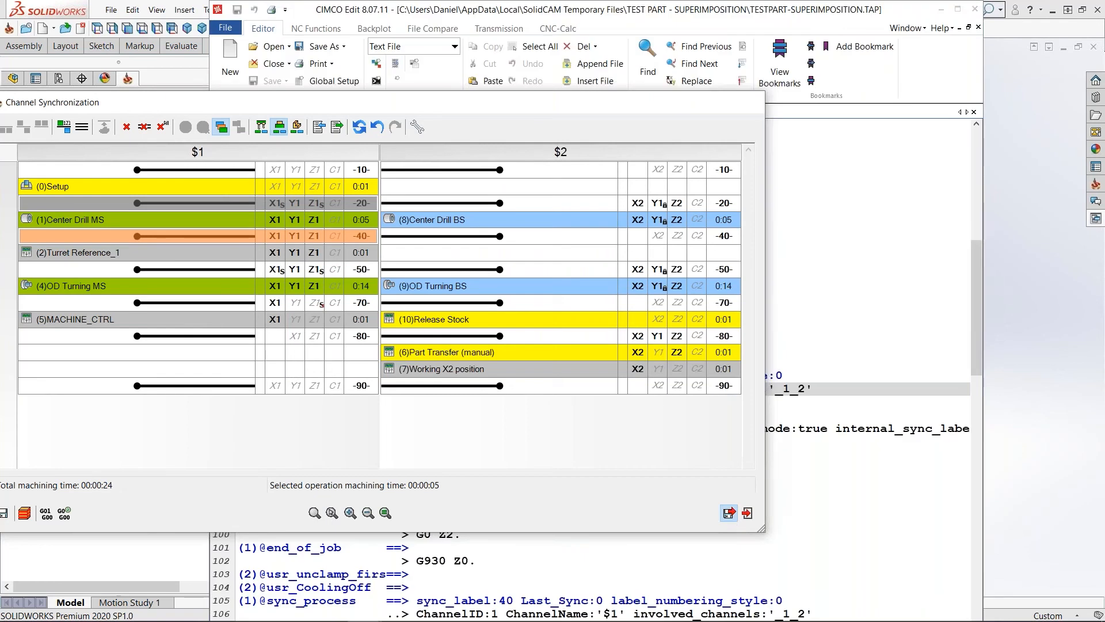
left_click_drag(568, 10, 663, 11)
left_click(284, 181)
double_click(160, 127)
left_click(335, 142)
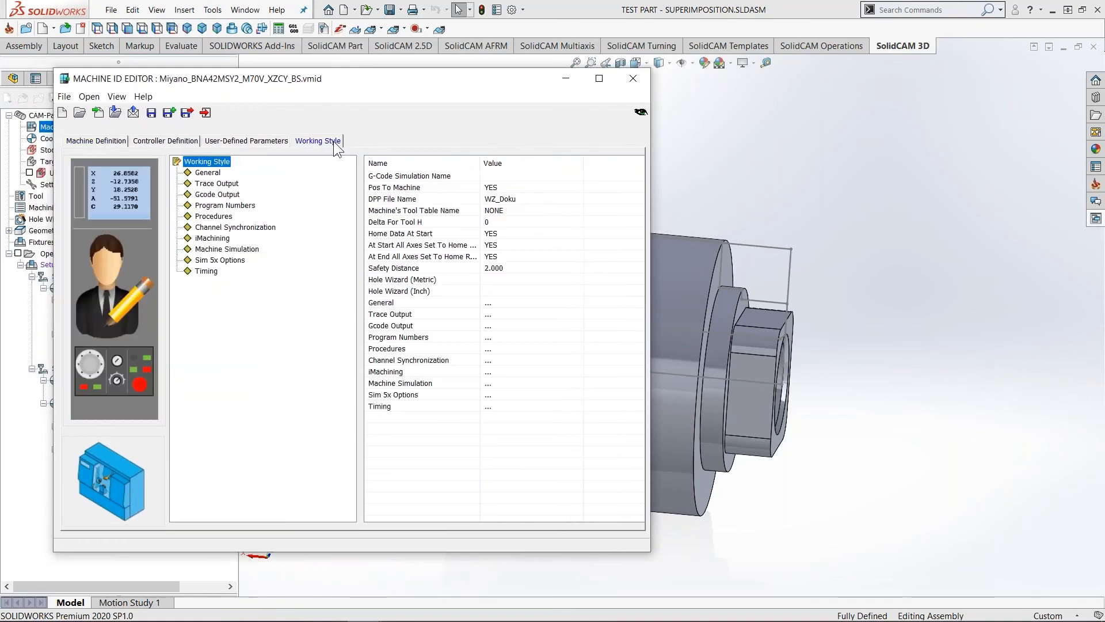
left_click(204, 194)
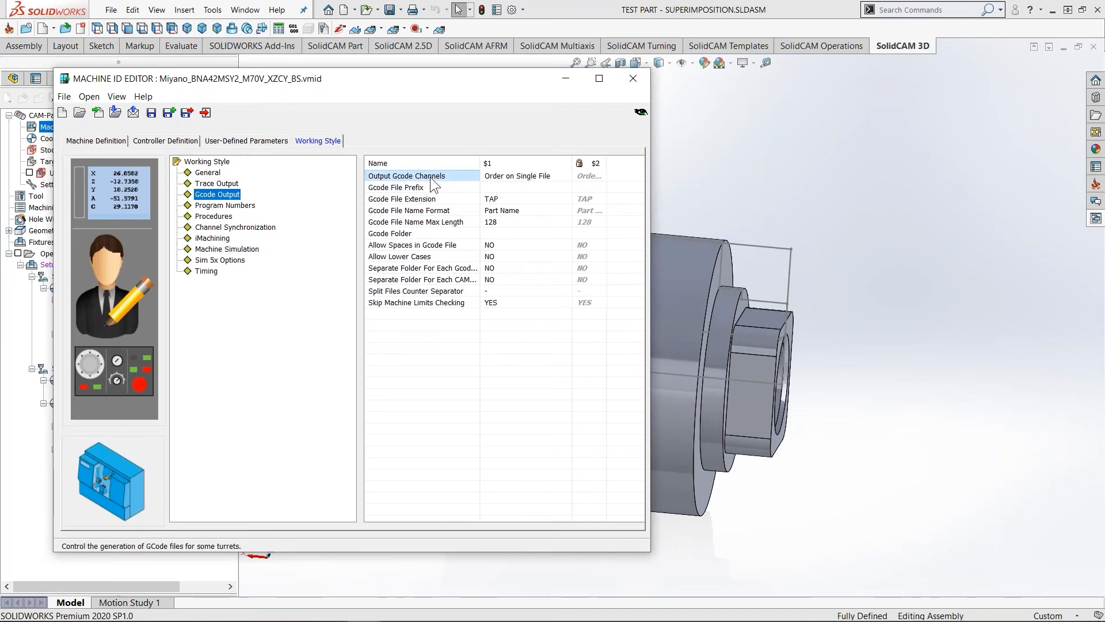
- Examine the available Output Gcode Channels options for channel $1, keeping Order on Single File
left_click(530, 179)
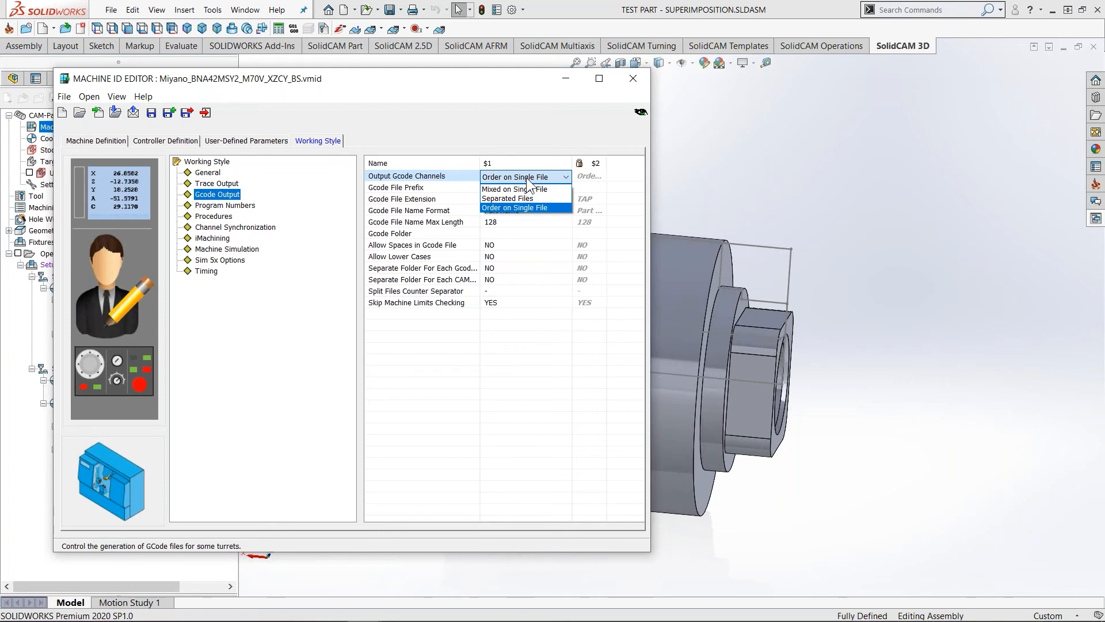
left_click(561, 208)
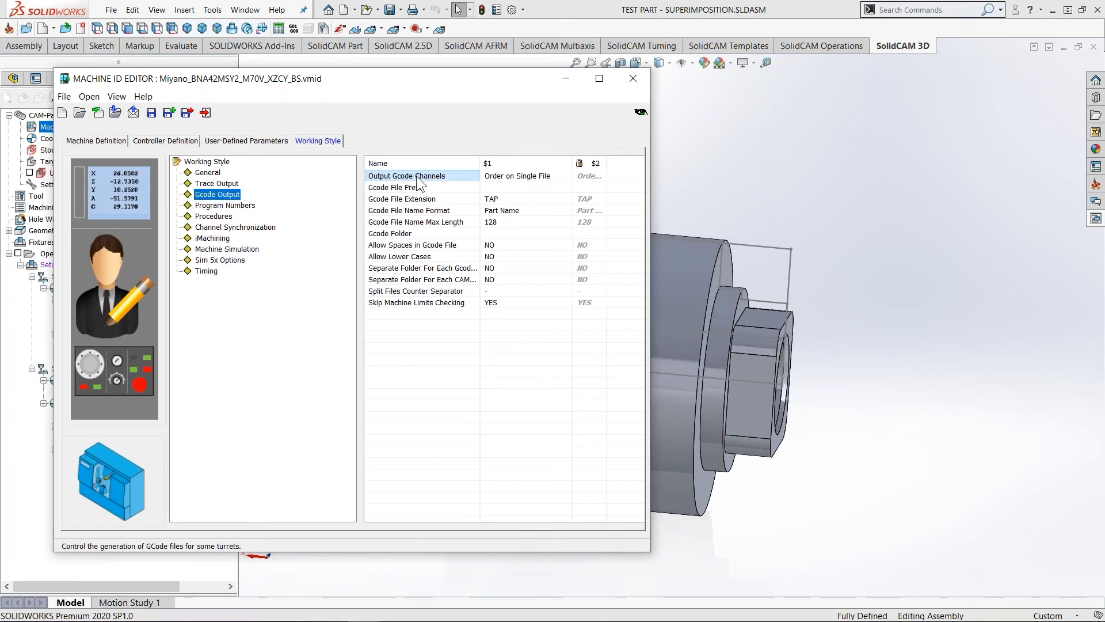
left_click(96, 140)
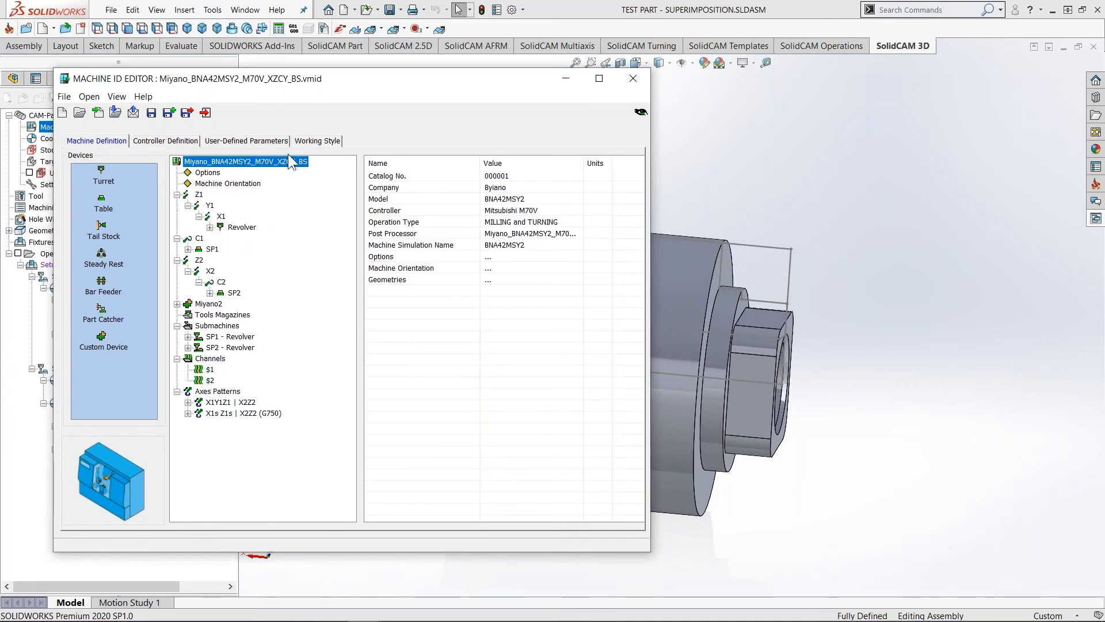
left_click(316, 143)
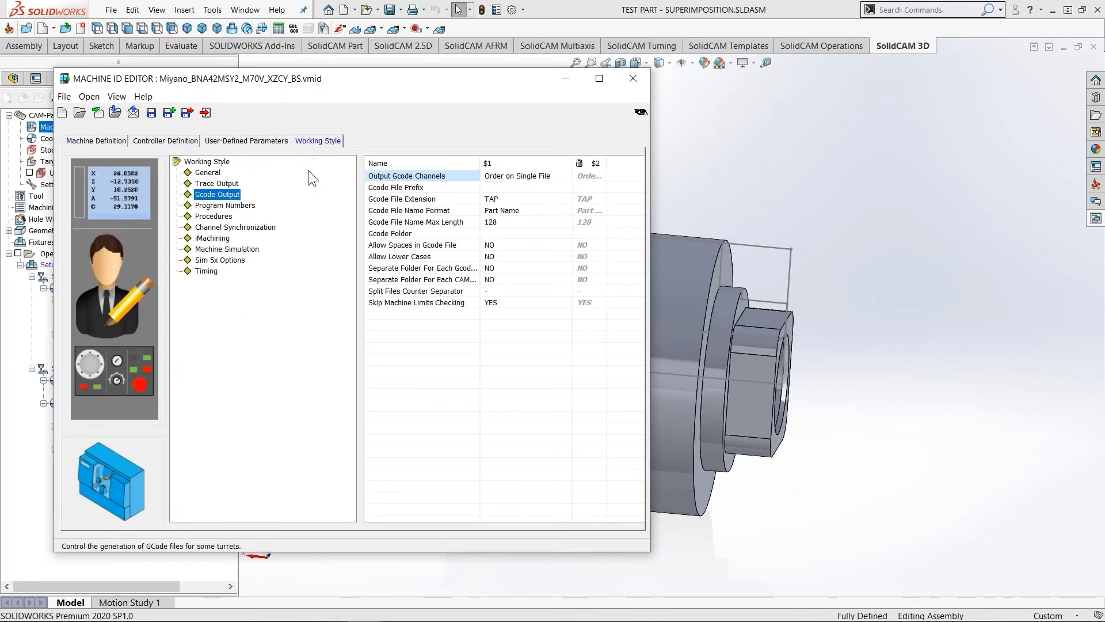
left_click(525, 178)
left_click(524, 177)
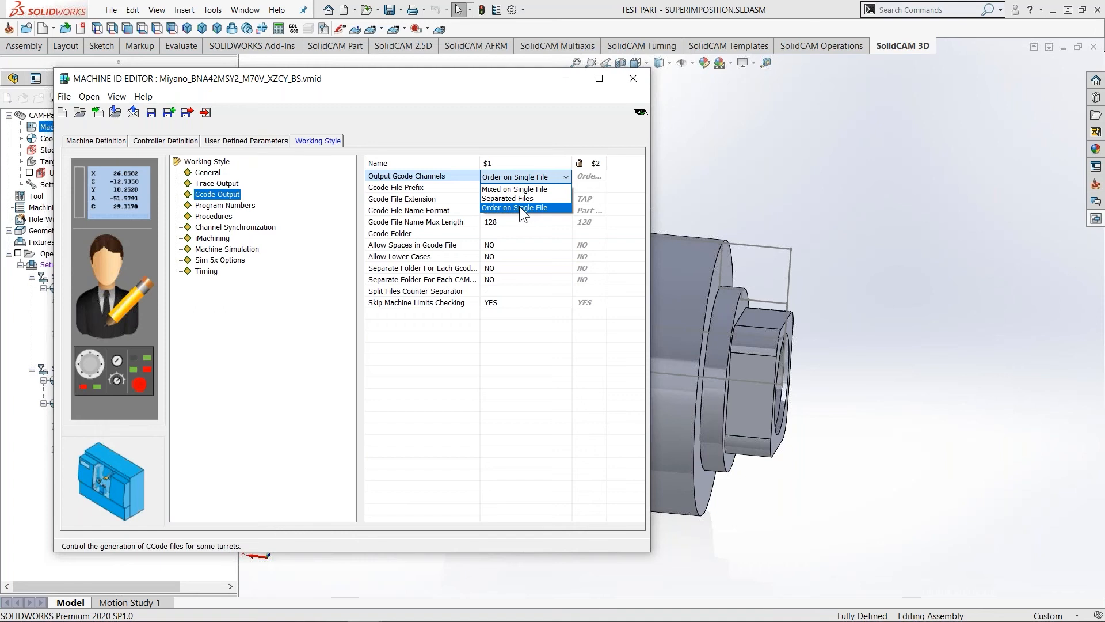
left_click(496, 403)
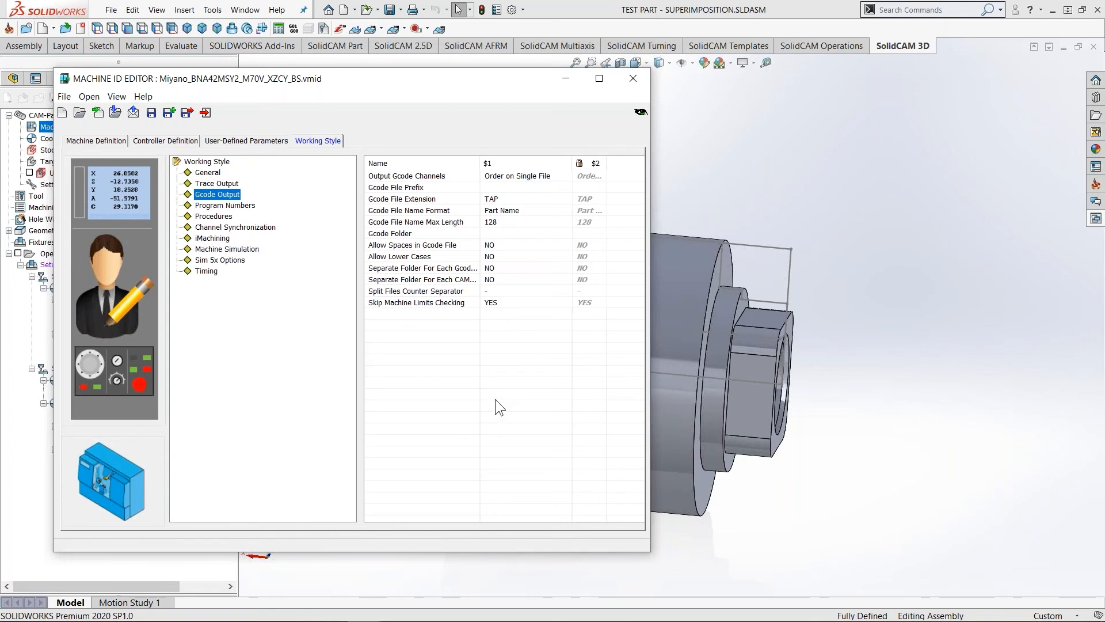
left_click(567, 175)
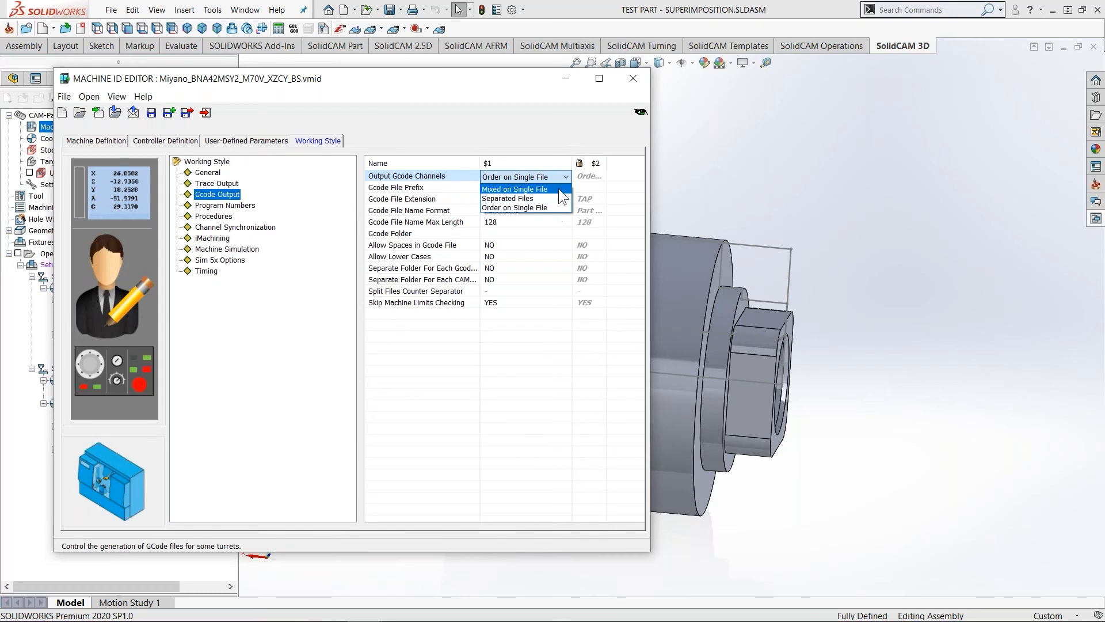
left_click(535, 208)
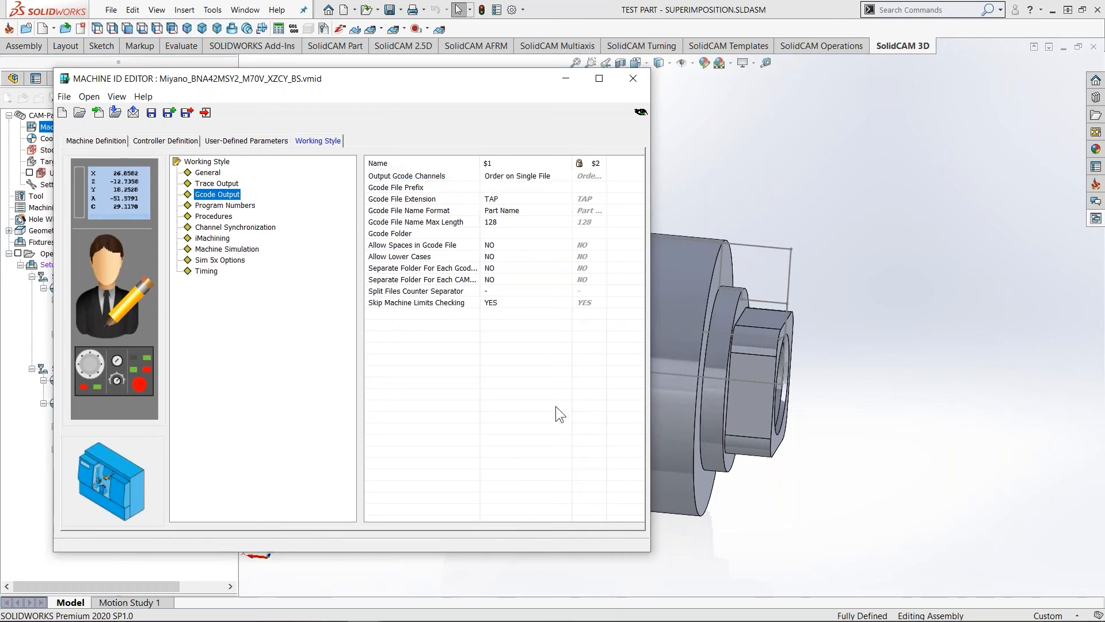
- Set Output Gcode Channels to Mixed on Single File for channel $1, then save and exit the machine ID editor
left_click(558, 177)
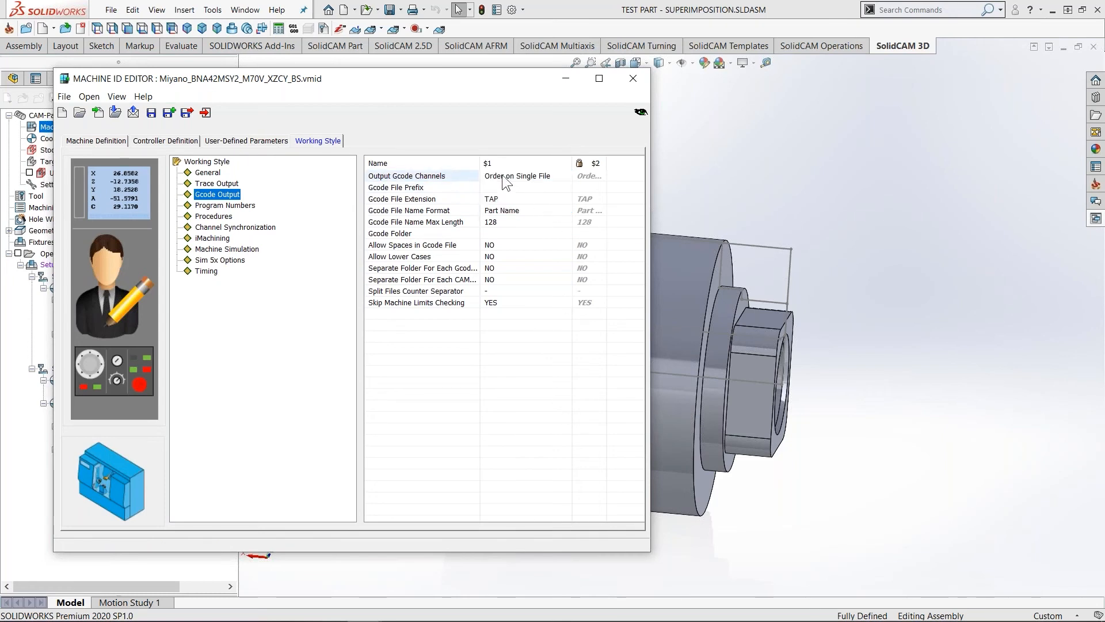
left_click(556, 177)
left_click(555, 178)
left_click(555, 177)
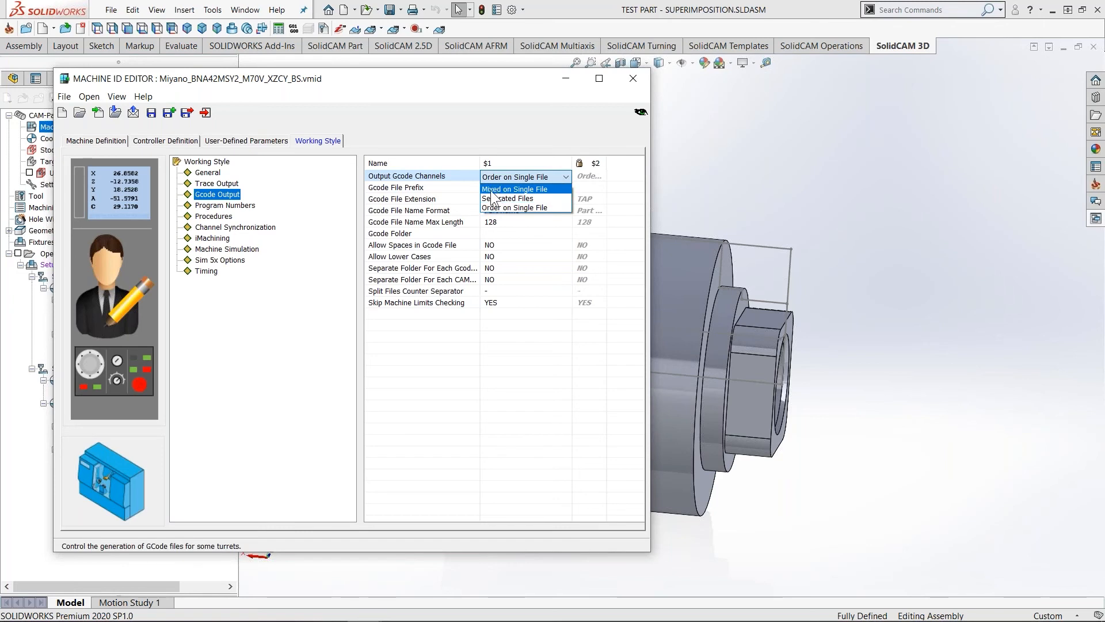
left_click(514, 189)
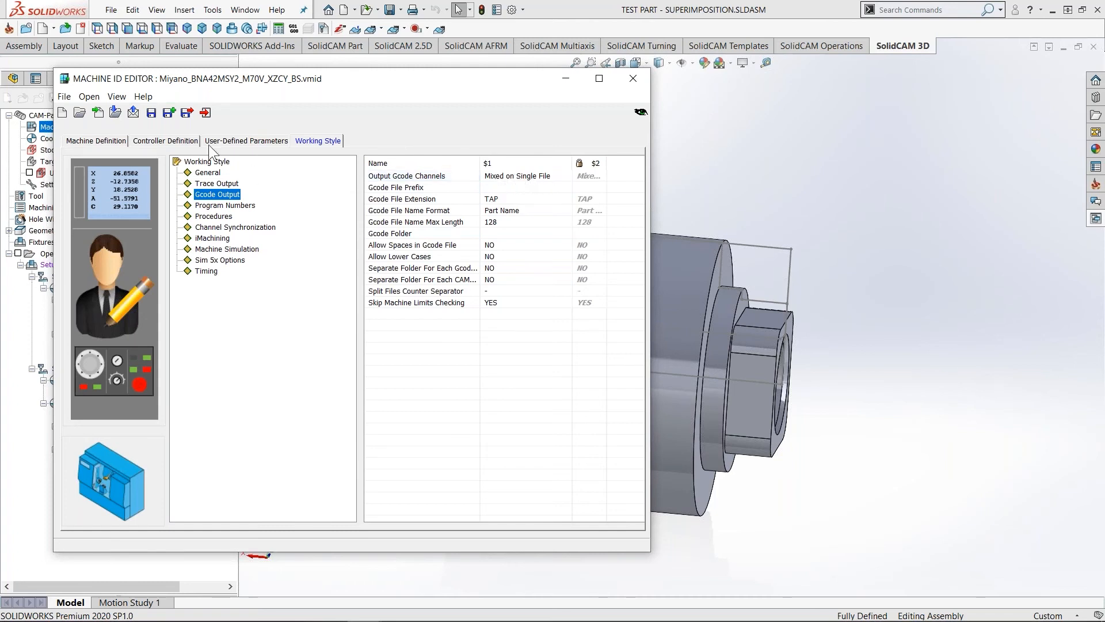
left_click(187, 113)
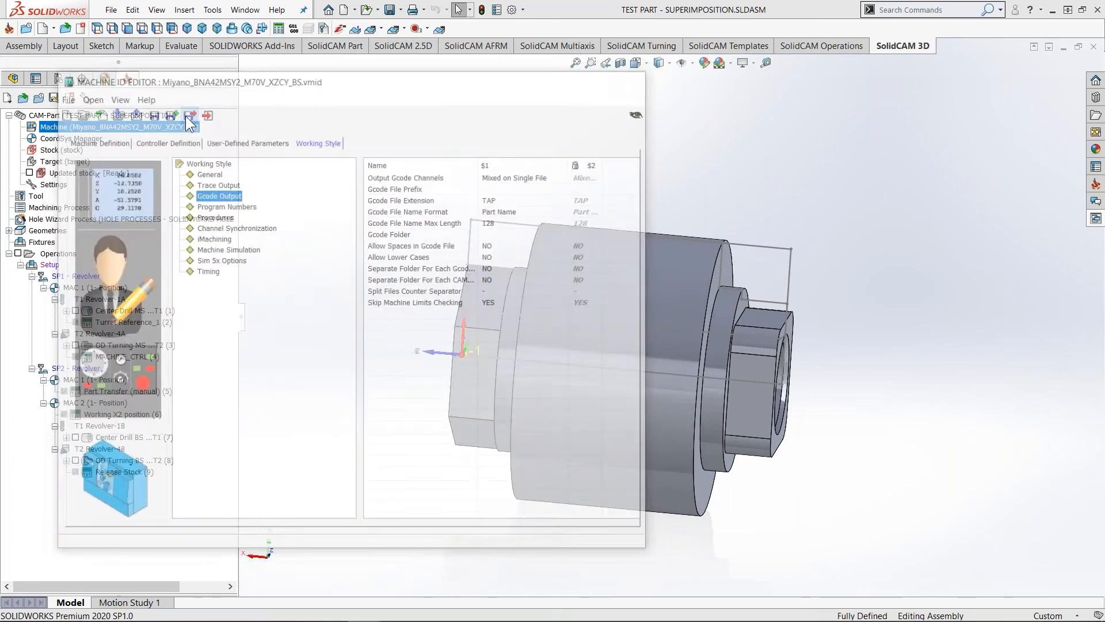
right_click(54, 265)
left_click(190, 513)
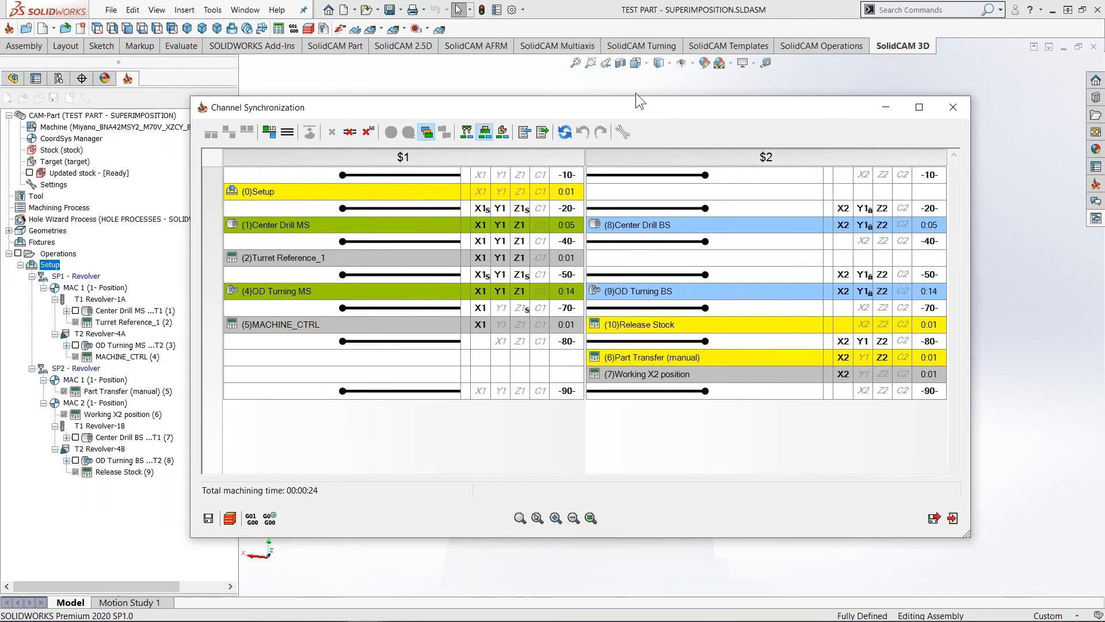
left_click(933, 518)
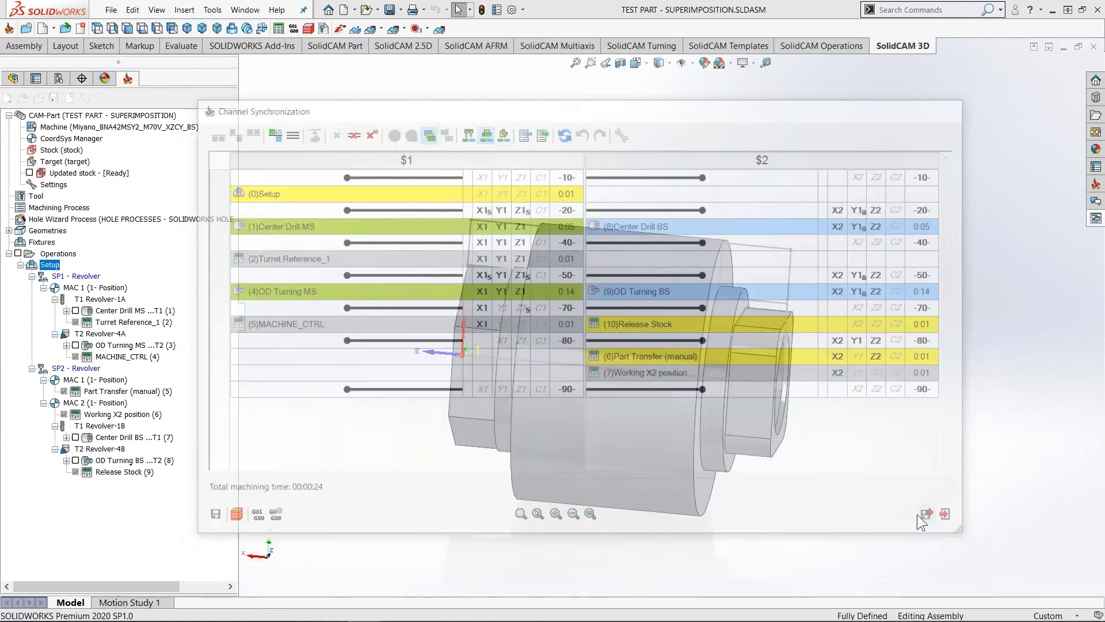
- Examine the order of the CAM tree operations from Center Drill MS to Release Stock and the commands available for the Setup
left_click(114, 311)
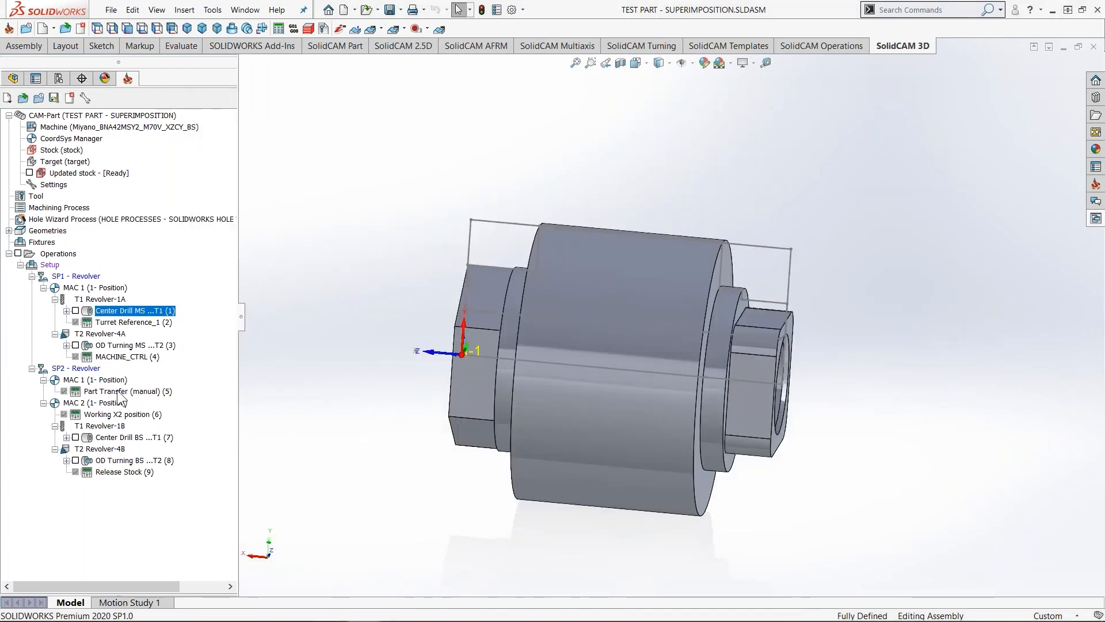
left_click(114, 472, "shift")
left_click(123, 310)
left_click(139, 473)
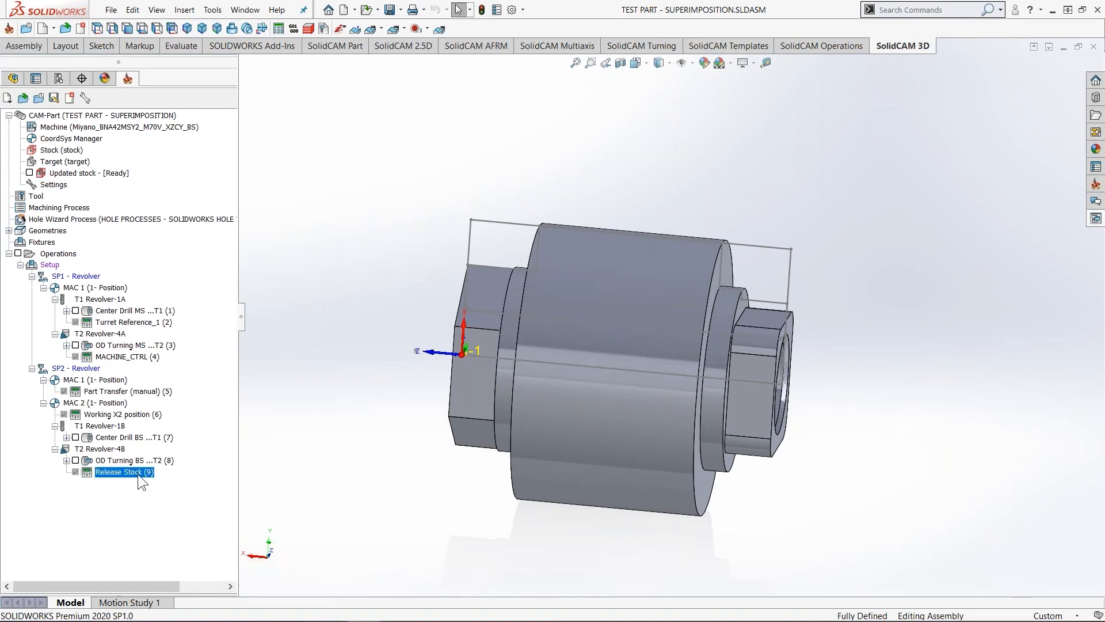
left_click(122, 312)
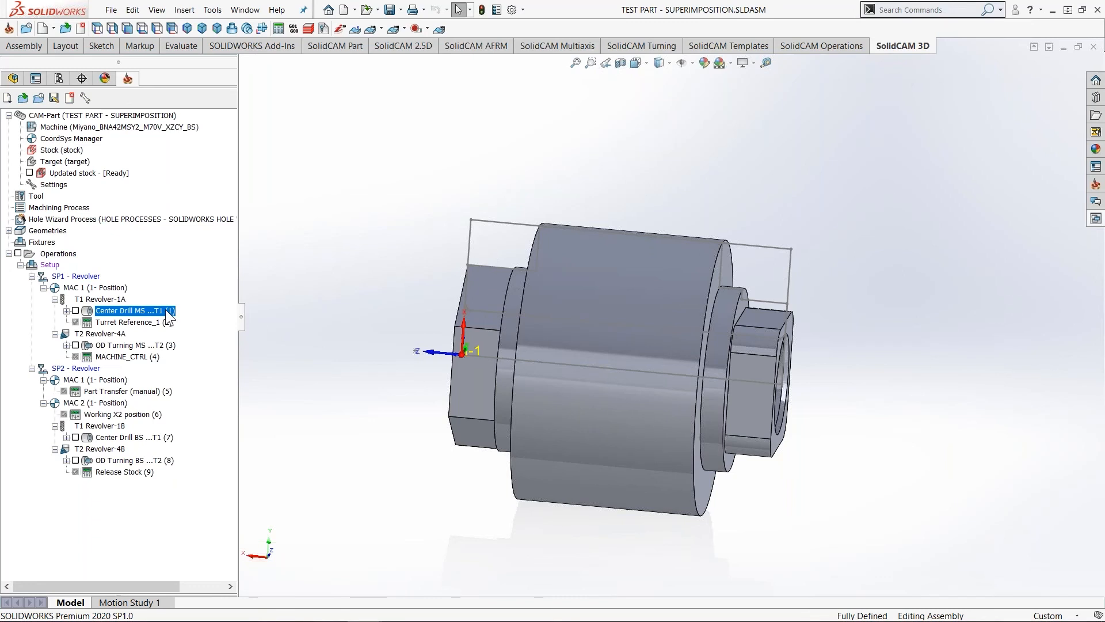
left_click(152, 322)
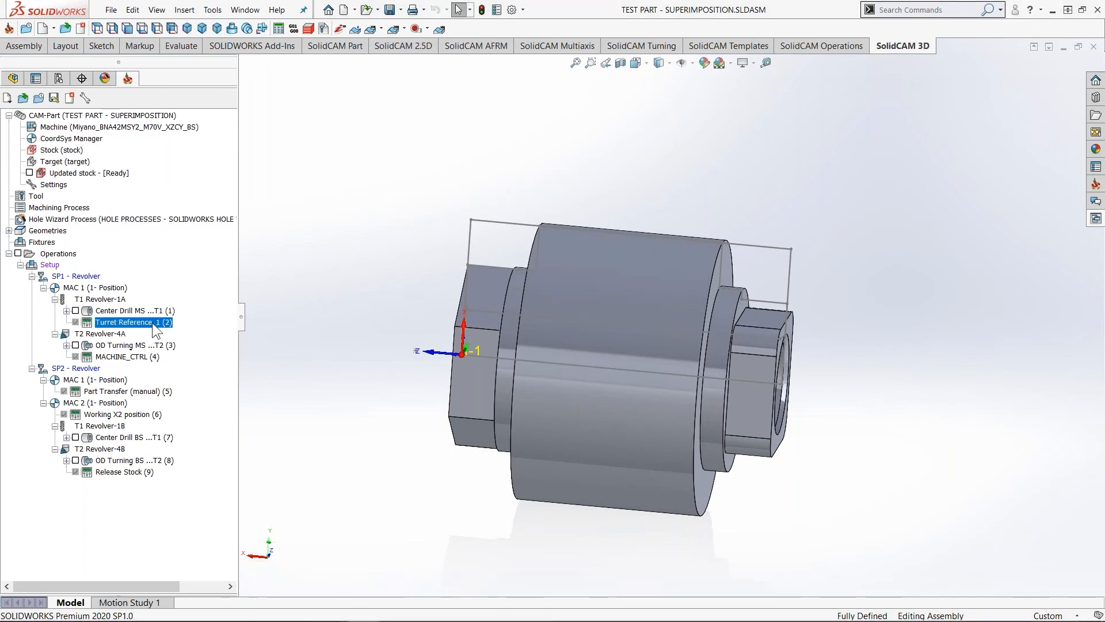
left_click(152, 345)
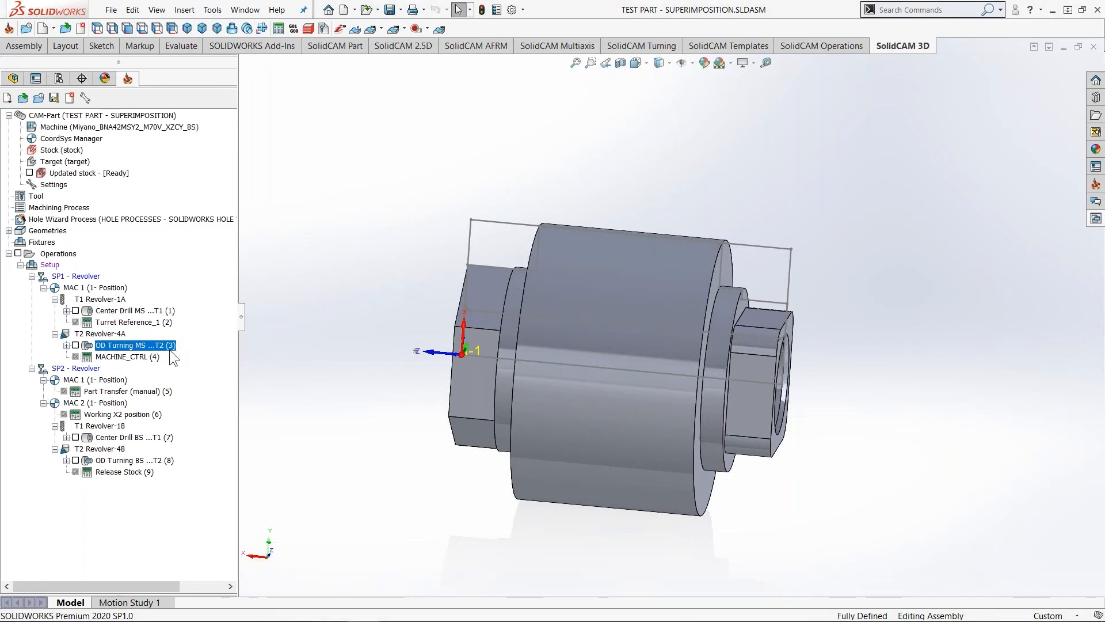
left_click(124, 472)
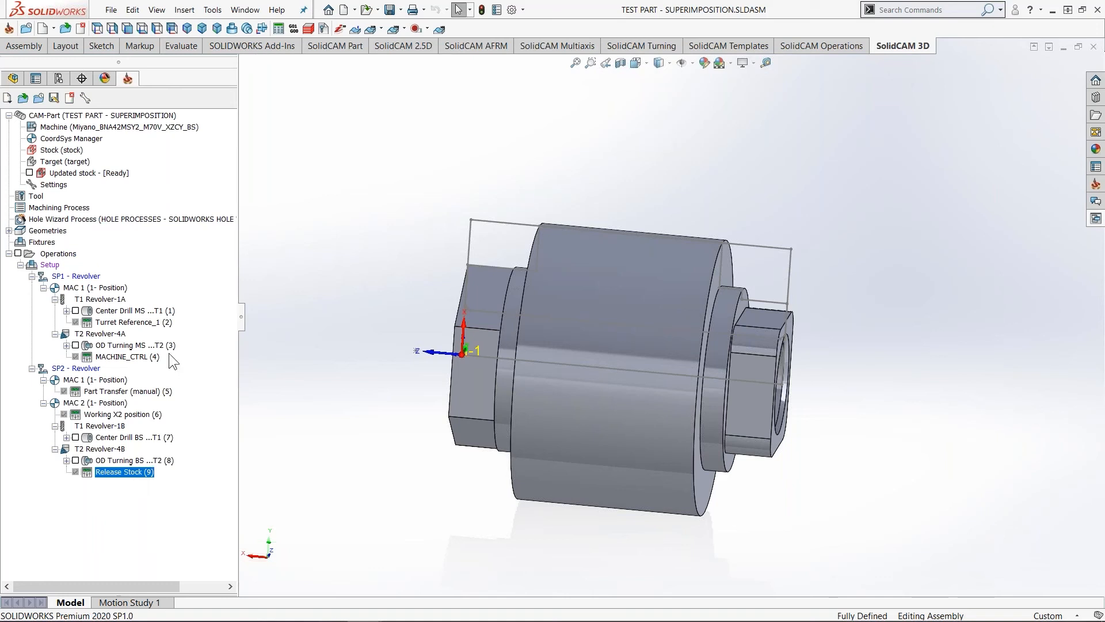
right_click(55, 265)
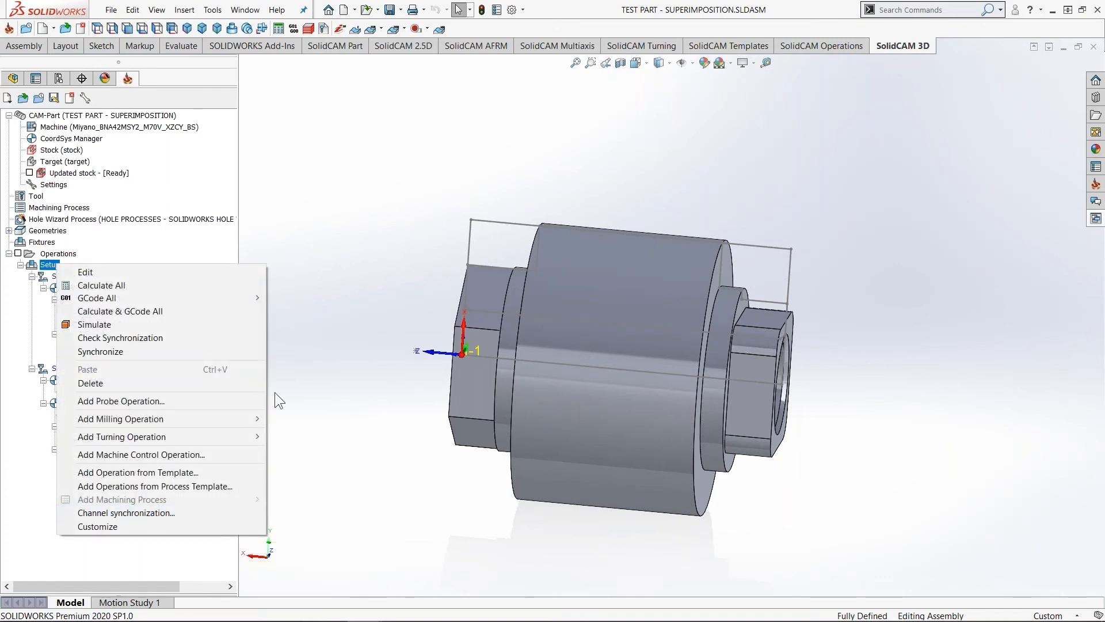
left_click(332, 310)
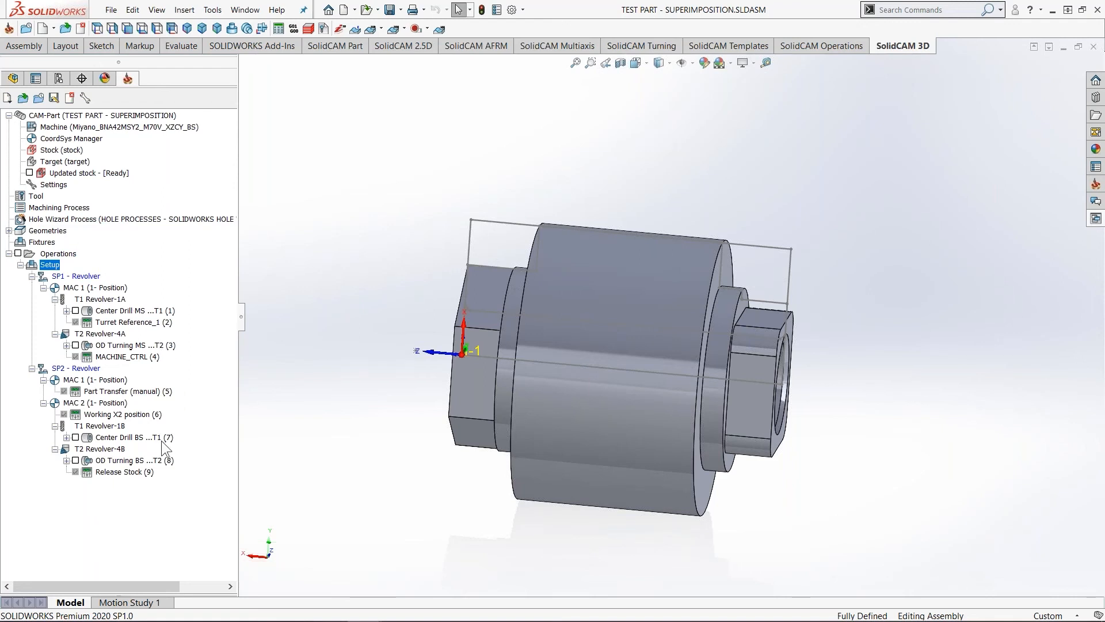
right_click(54, 266)
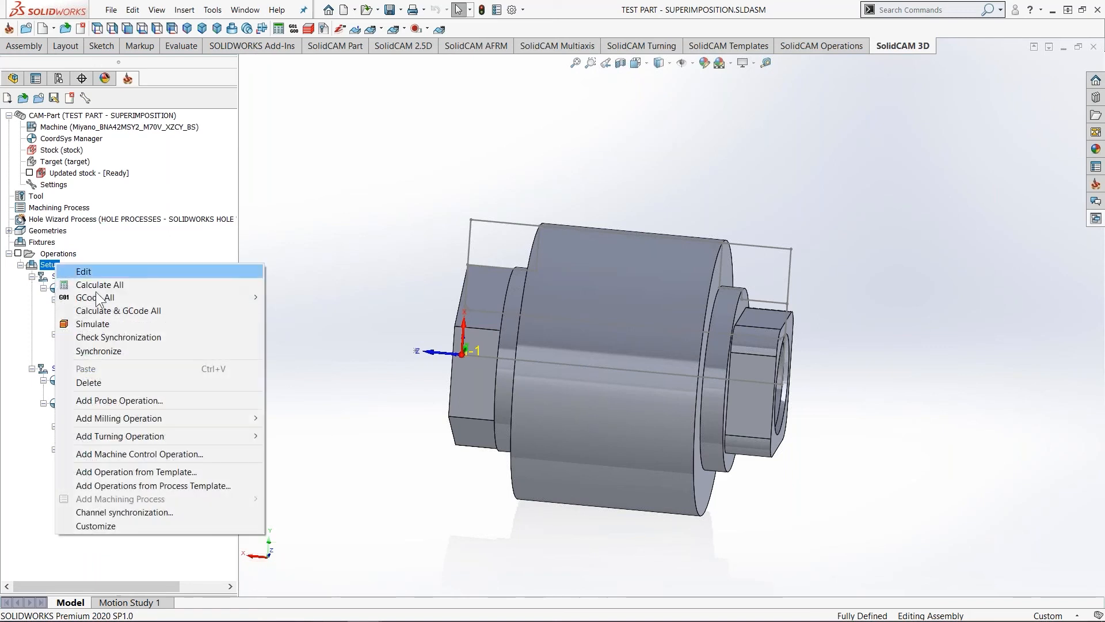
left_click(160, 512)
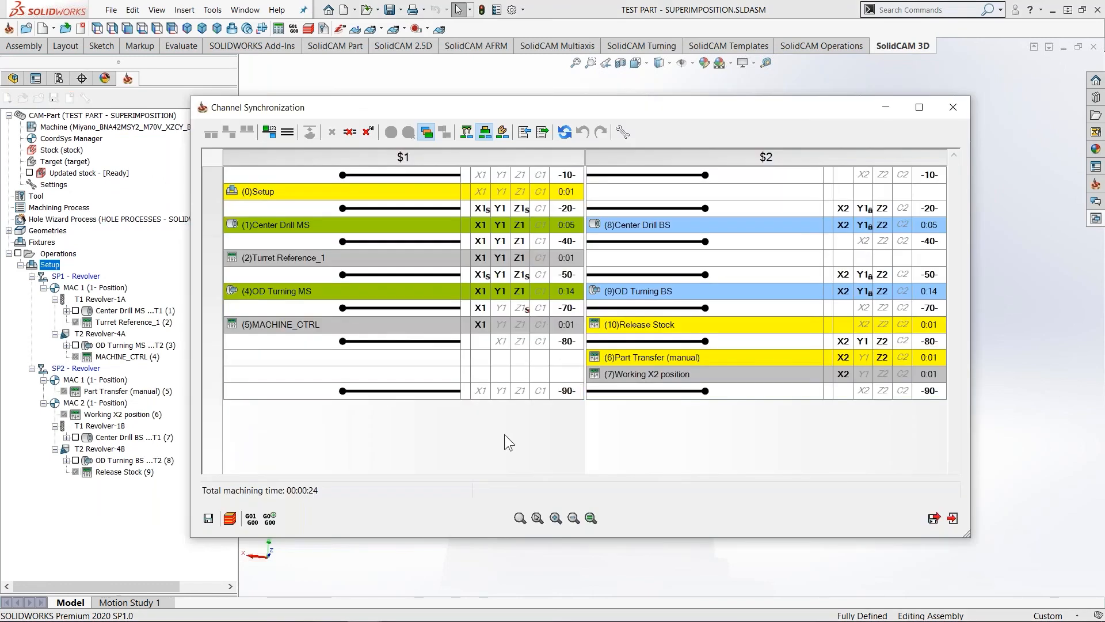
left_click(367, 133)
left_click(268, 131)
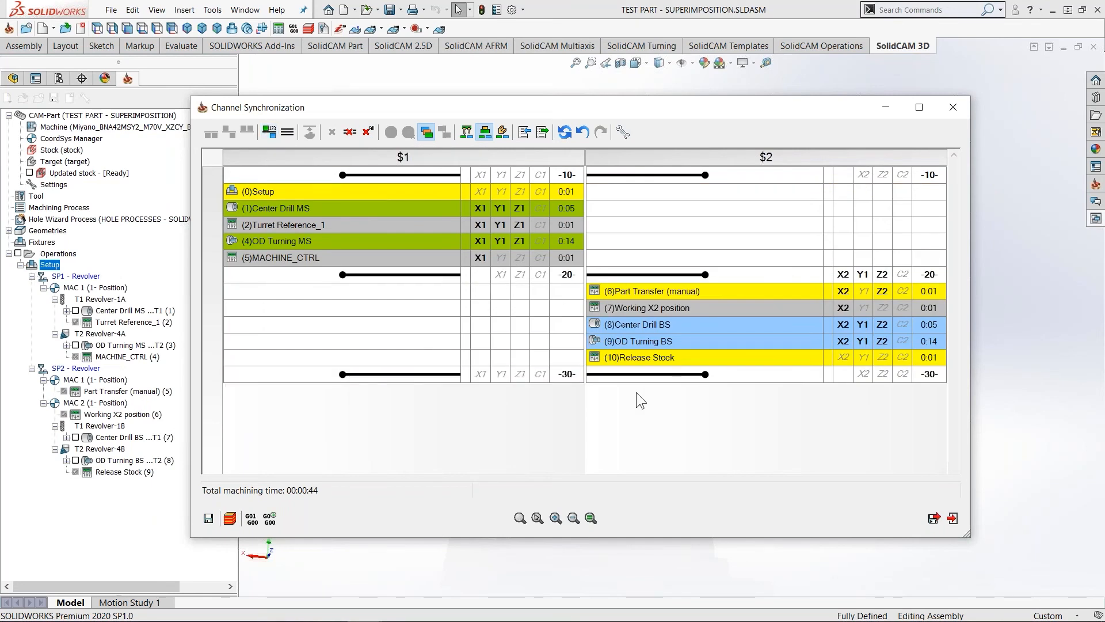
- Review the synchronization lines and the $1 sequence from Setup through MACHINE_CTRL to the line at label 20
left_click(410, 174)
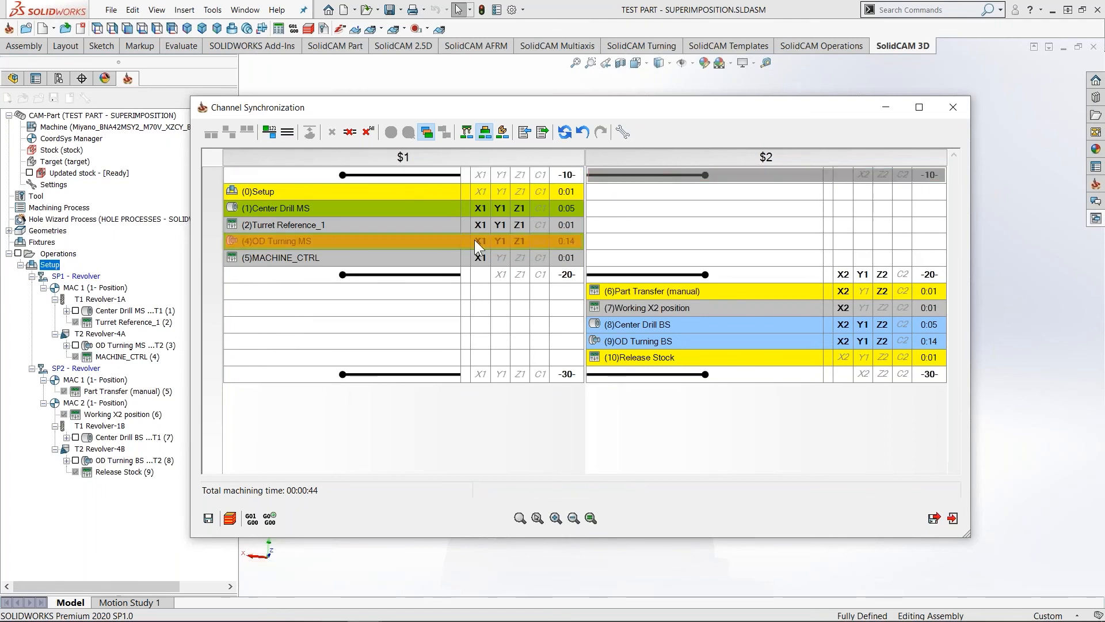
left_click(409, 275)
left_click(723, 279)
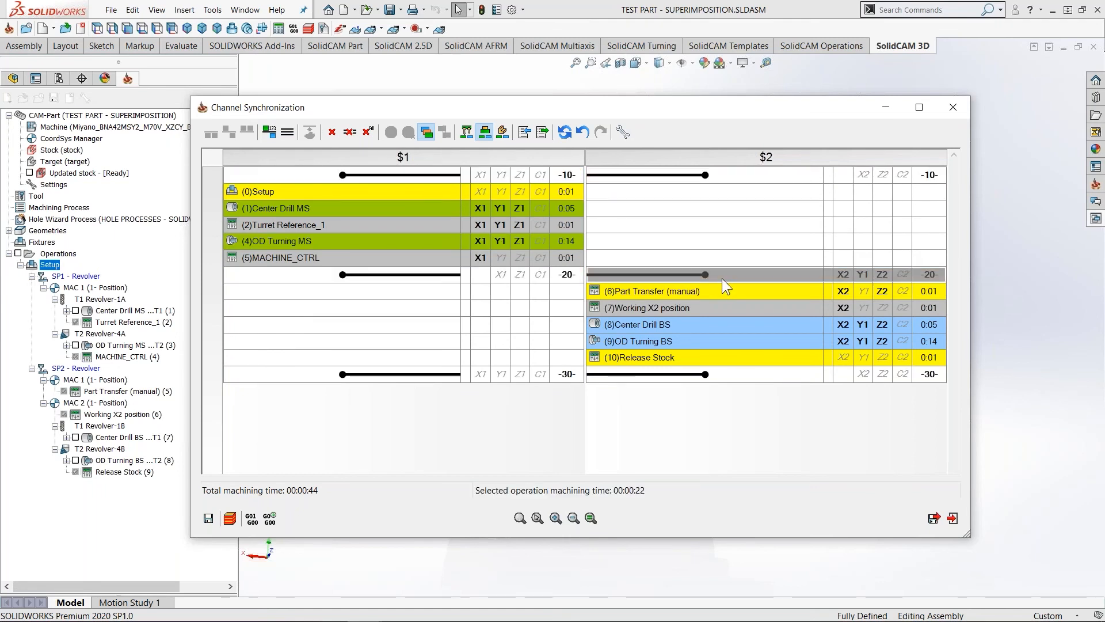
left_click(414, 174)
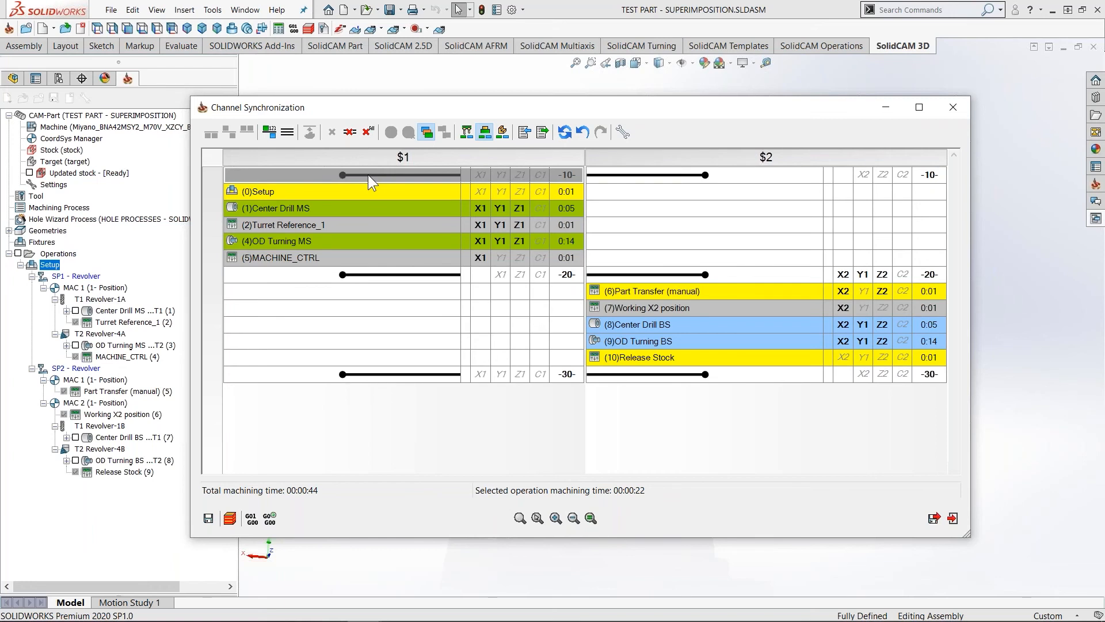
left_click(357, 188)
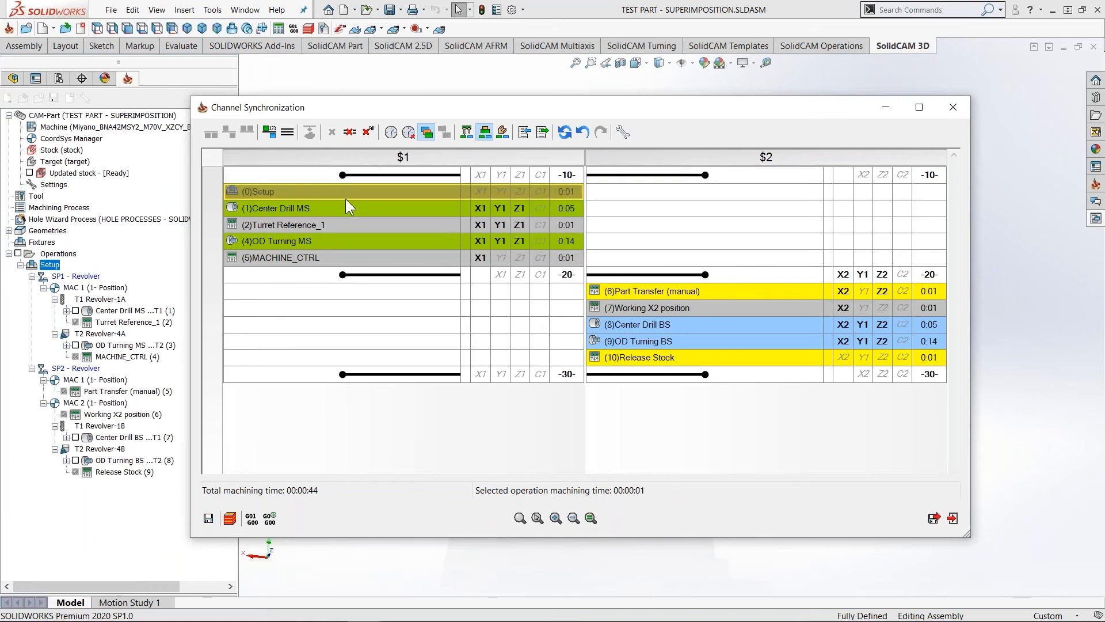
left_click(343, 208)
left_click(345, 224)
left_click(347, 241)
left_click(342, 257)
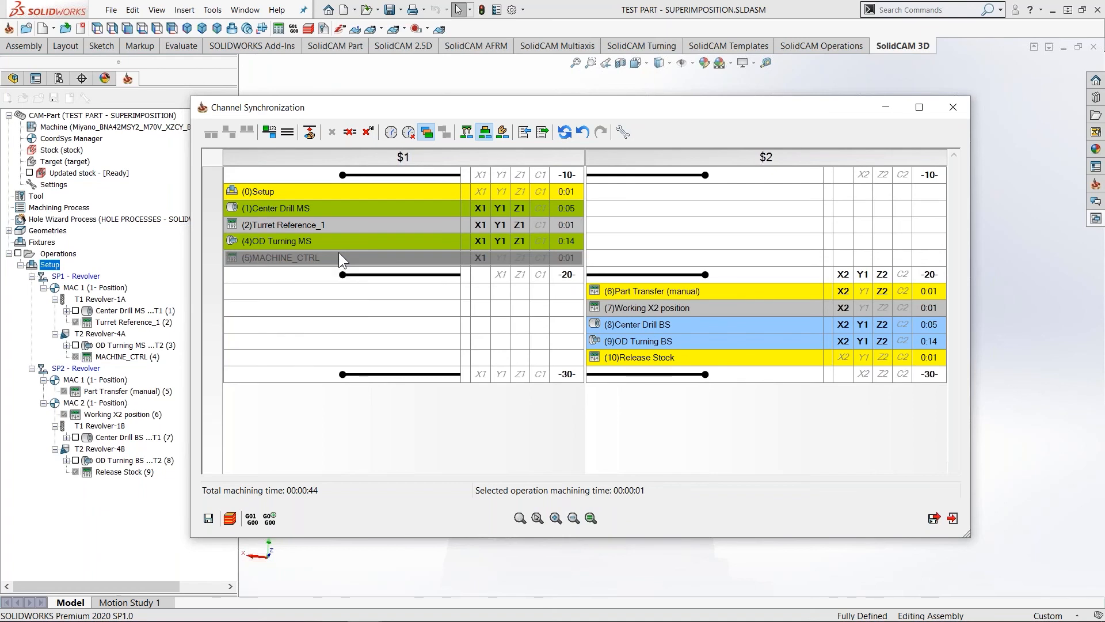
left_click(368, 275)
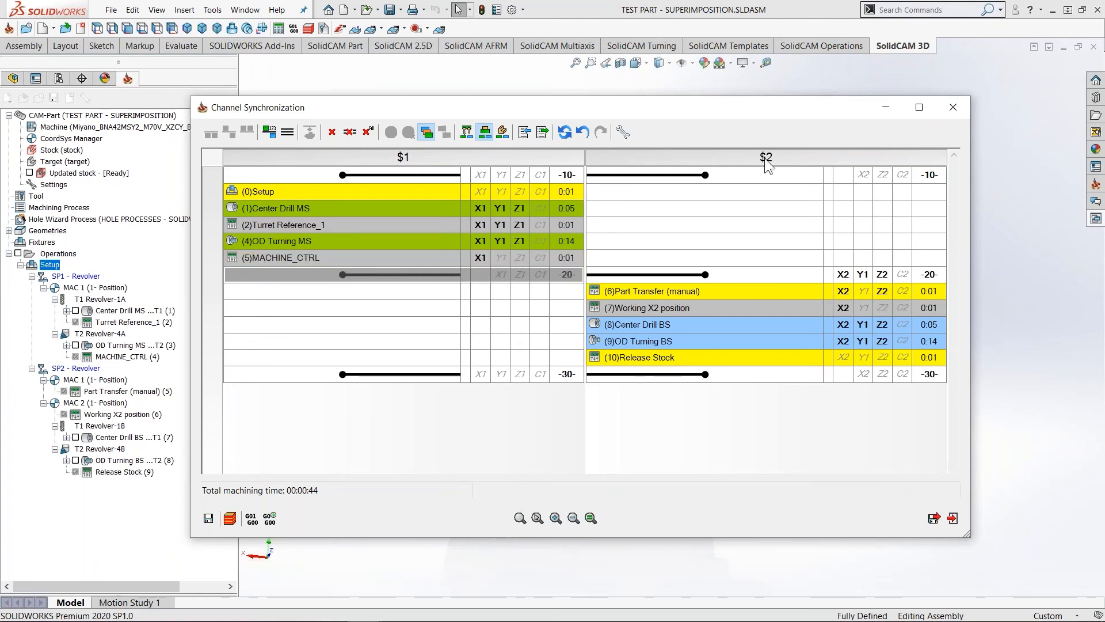
- Compare the empty rows of both channels with the $2 sequence from Part Transfer (manual) to Release Stock
left_click_drag(683, 182, 429, 278)
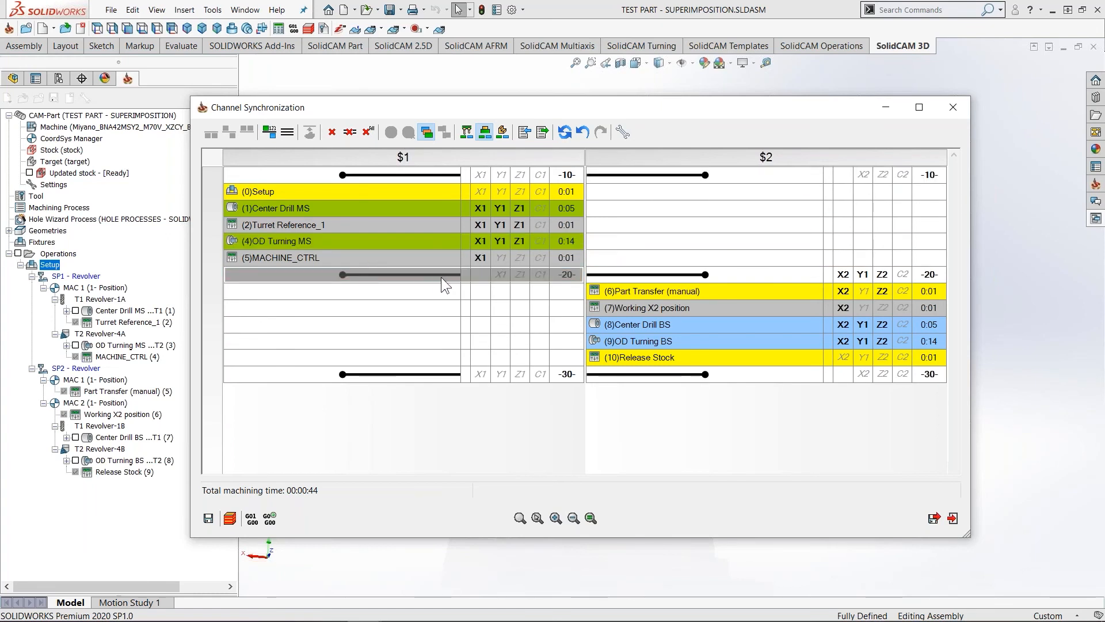
left_click_drag(555, 276, 398, 322)
left_click(396, 342)
left_click(393, 364)
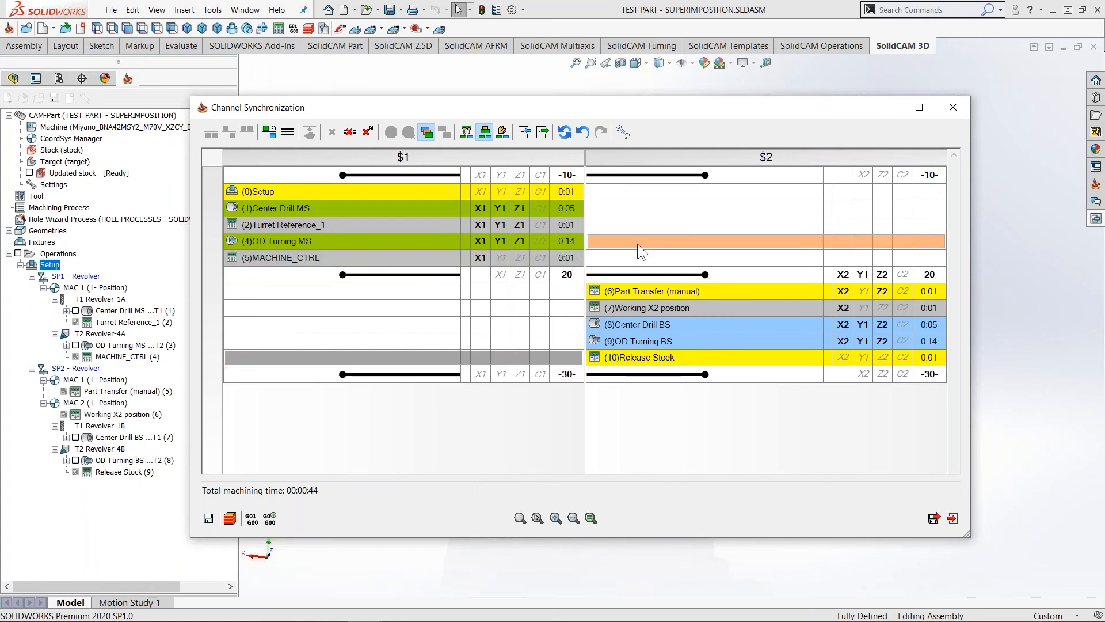
left_click(679, 277)
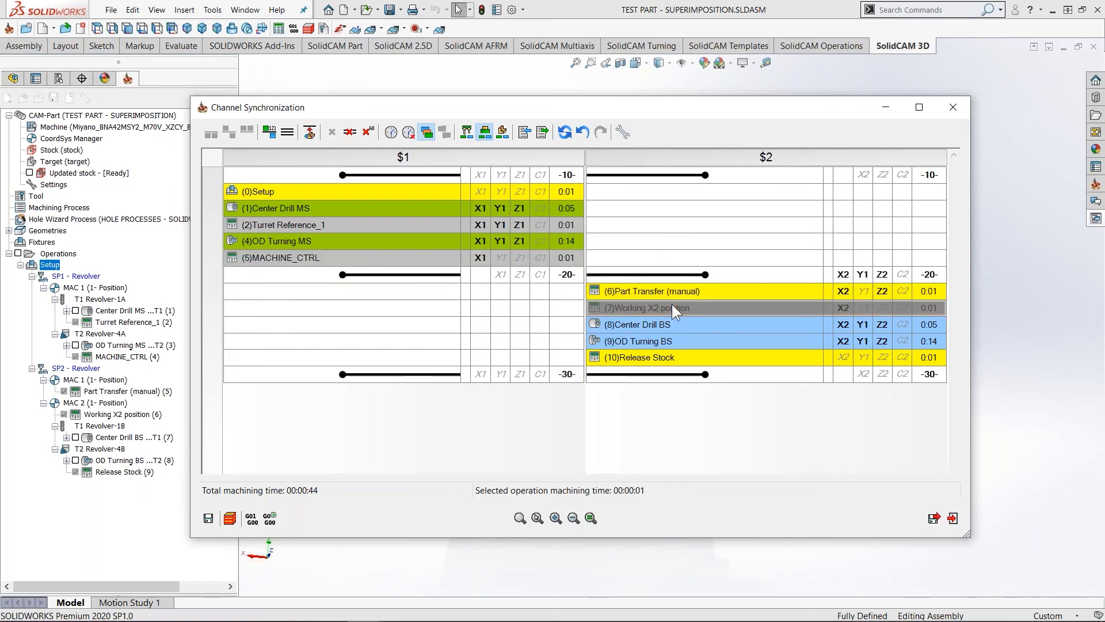
left_click(663, 356)
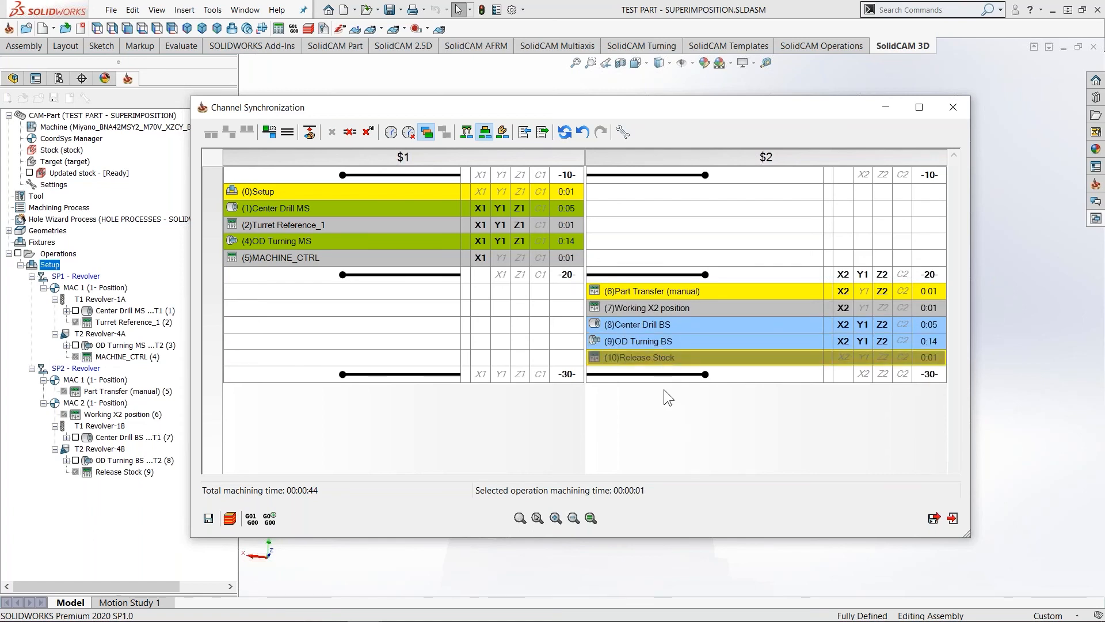
- Generate the G-code from the channel synchronization and switch to CIMCO Edit to view Setup.TAP
left_click(252, 520)
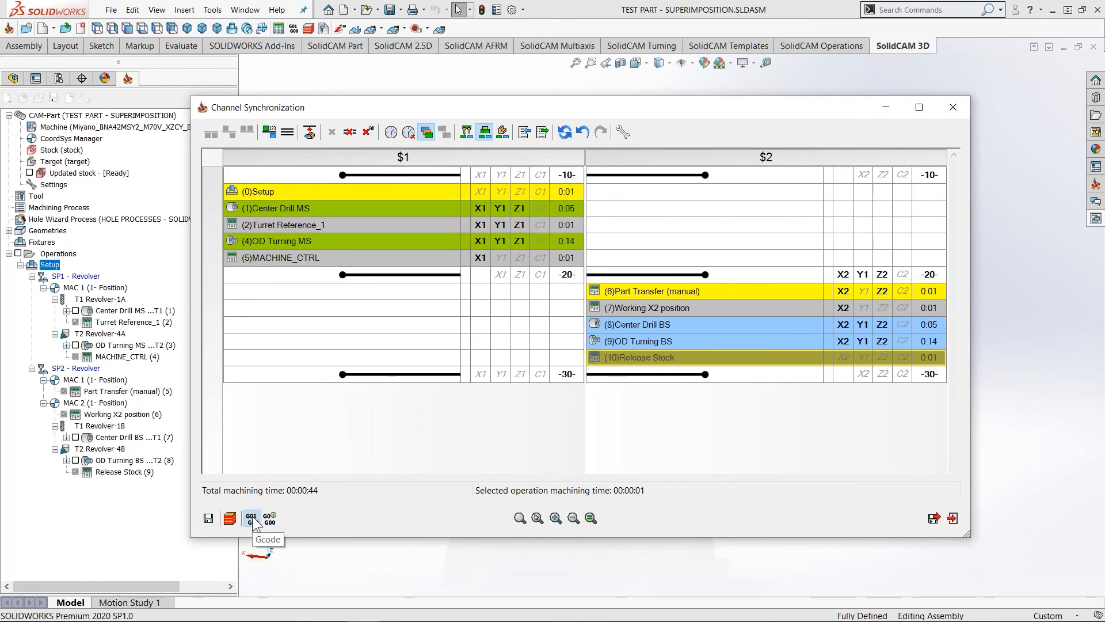
left_click(544, 341)
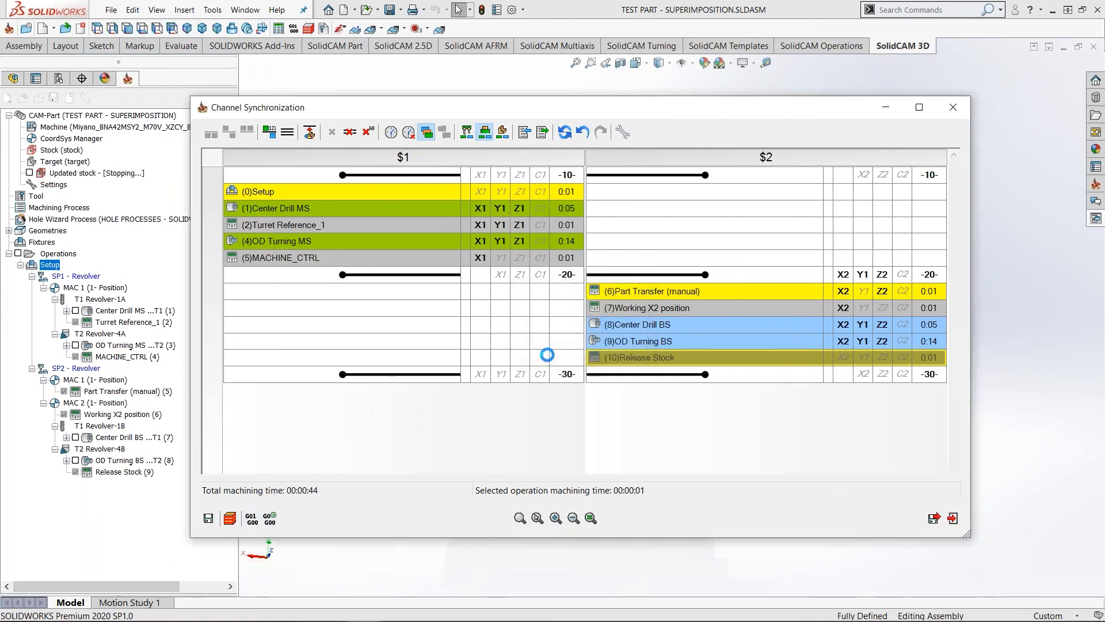
left_click(243, 254)
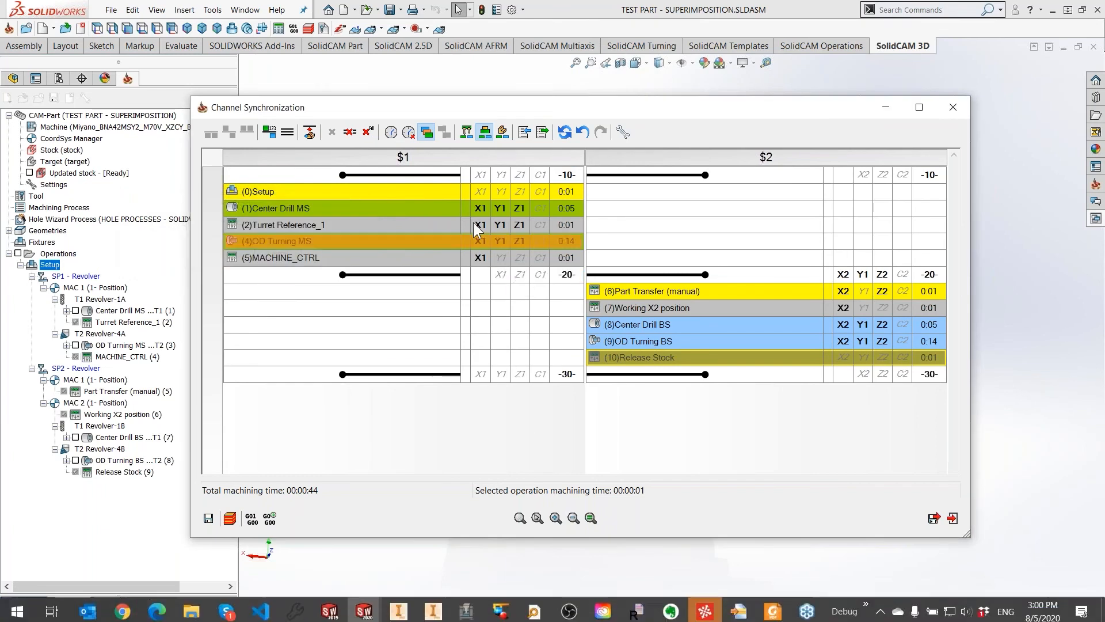
left_click(705, 607)
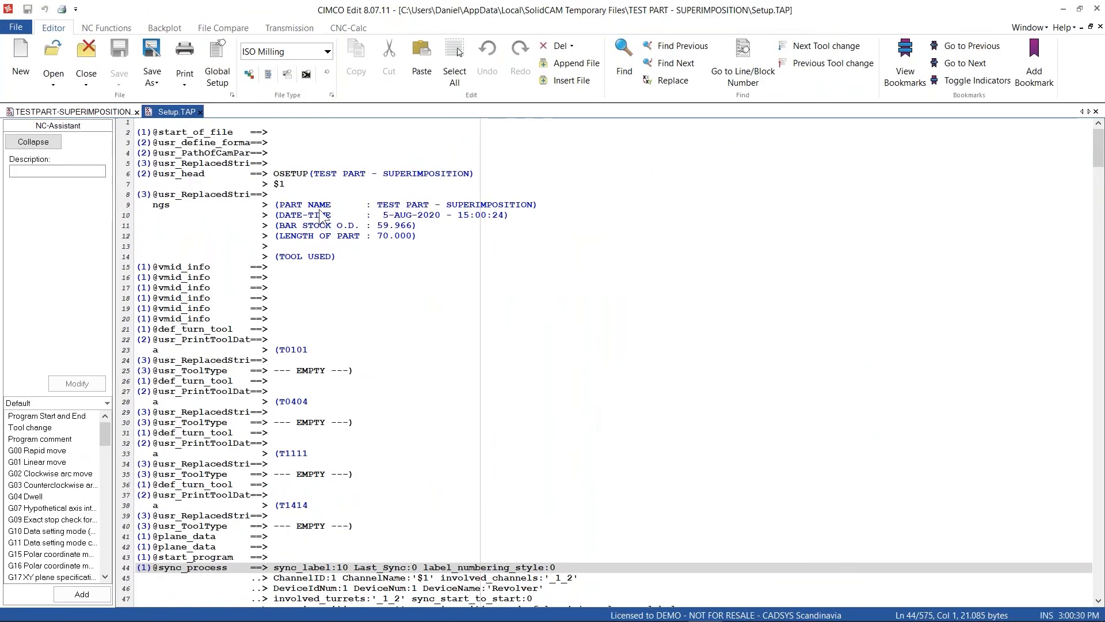
left_click_drag(275, 132, 145, 136)
scroll(145, 136, "down", 7)
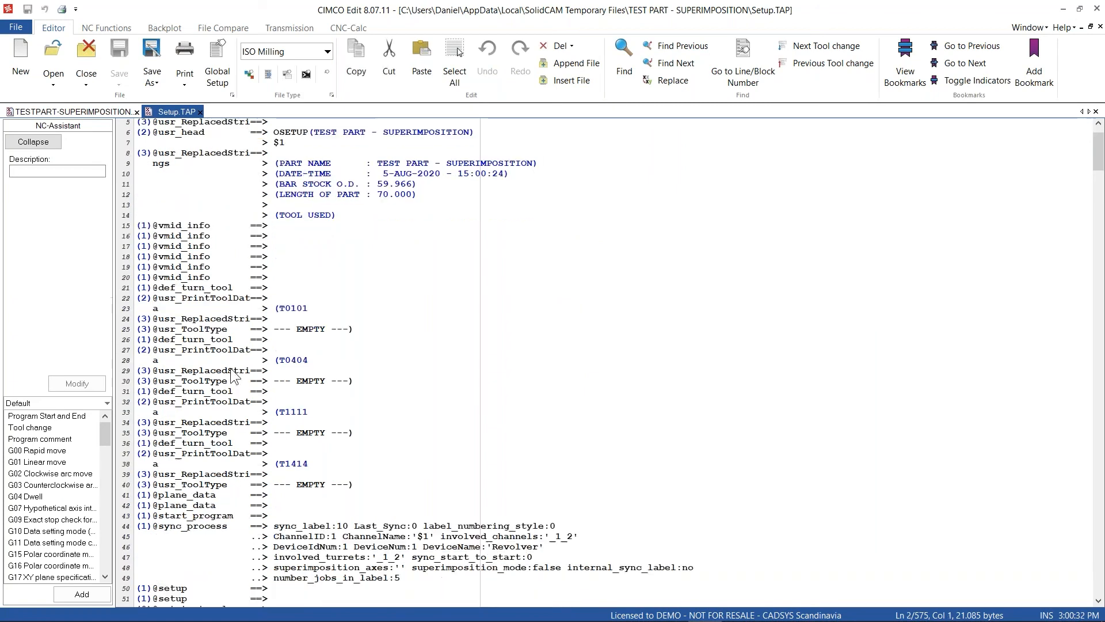
mouse_move(138, 362)
left_mouse_down()
mouse_move(211, 361)
mouse_move(138, 352)
left_mouse_up()
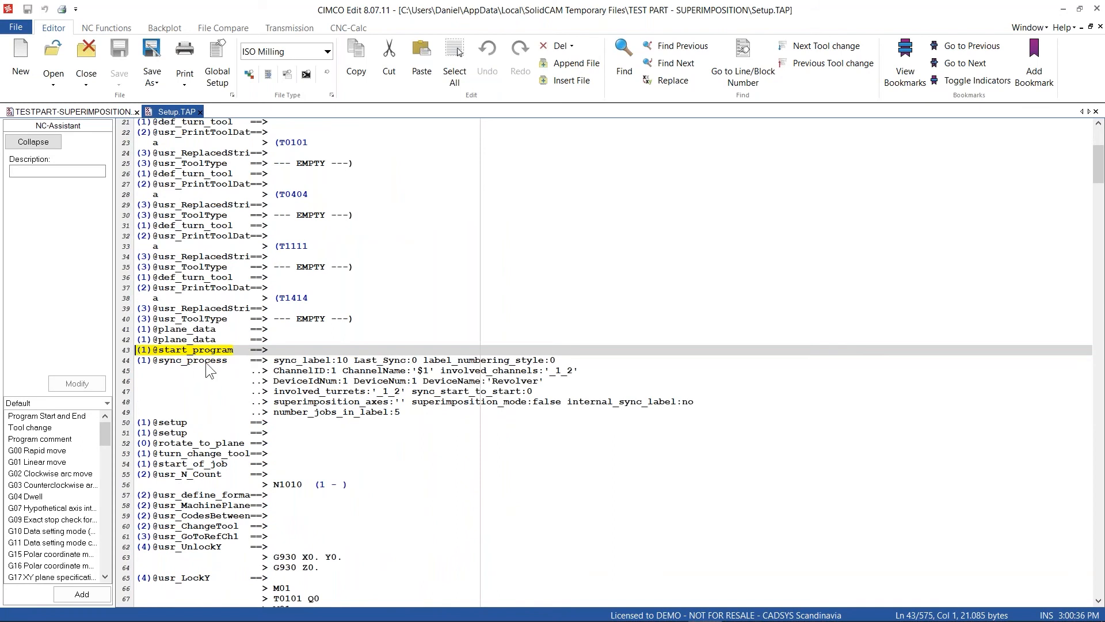
left_click(205, 361)
left_click_drag(274, 360, 348, 362)
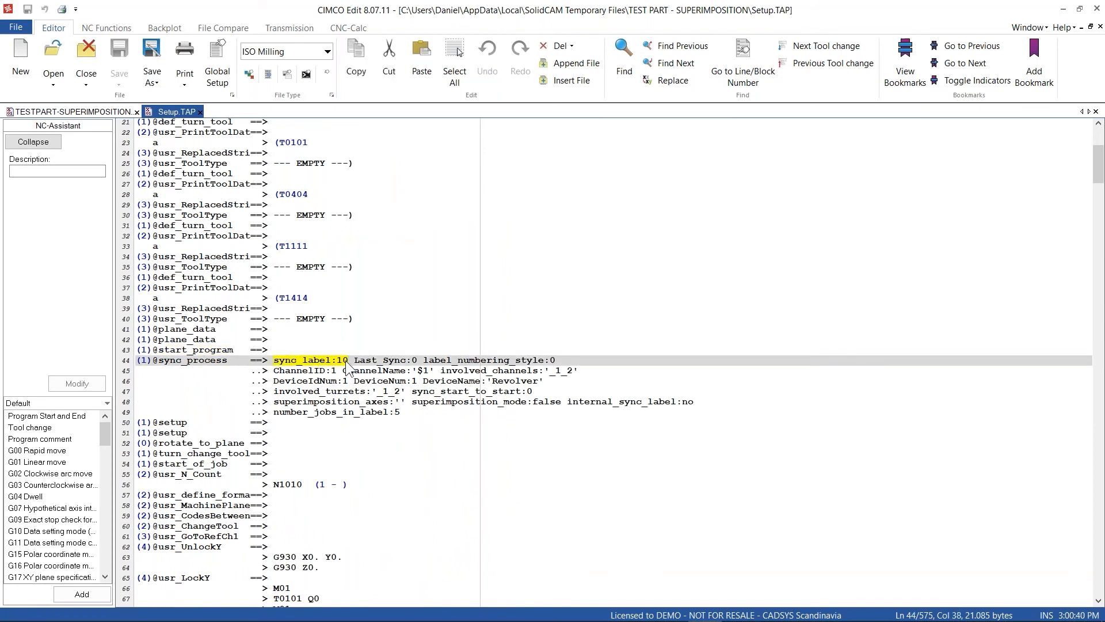
- Read through the channel $1 parameters and operation code, from Center Drill MS to the end of MACHINE_CTRL
scroll(353, 380, "down", 1)
scroll(328, 391, "down", 1)
scroll(241, 345, "down", 2)
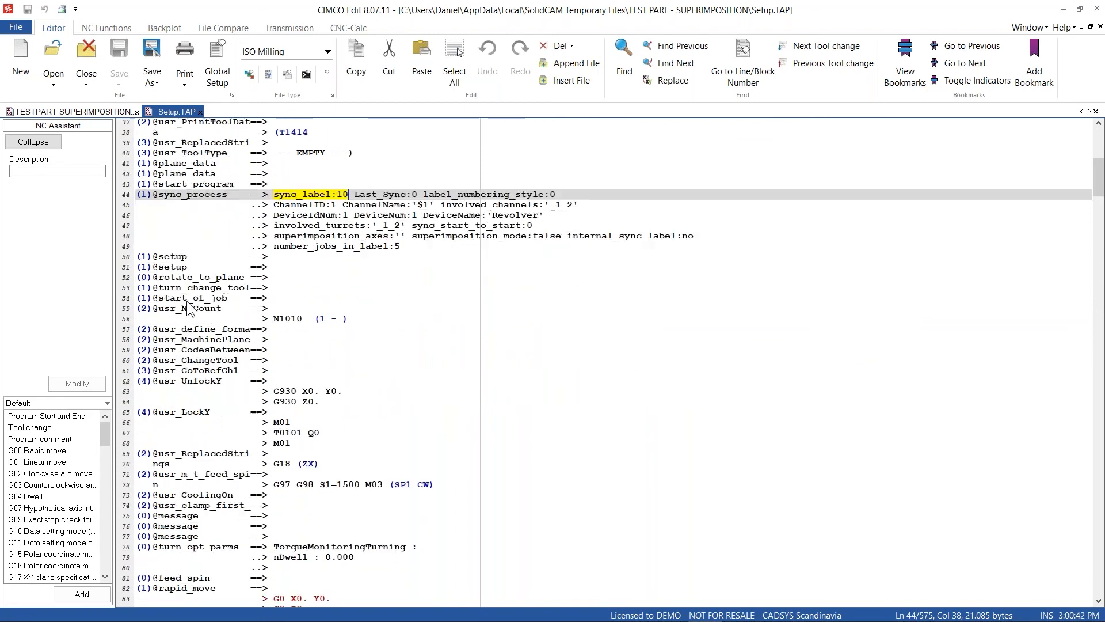
scroll(226, 381, "down", 5)
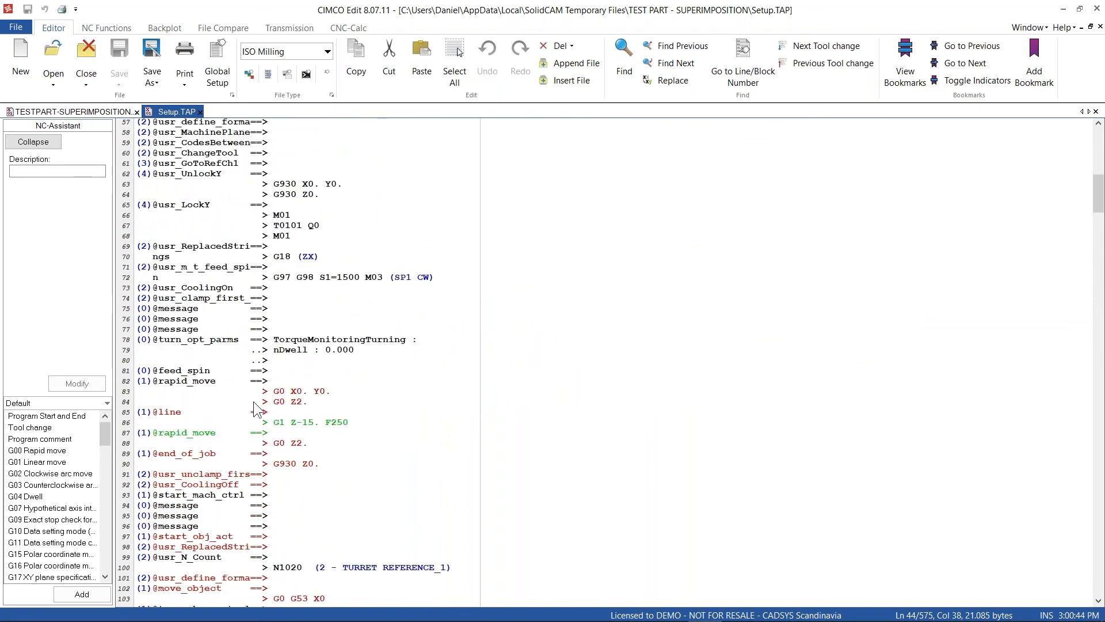
scroll(270, 387, "up", 2)
scroll(281, 201, "up", 2)
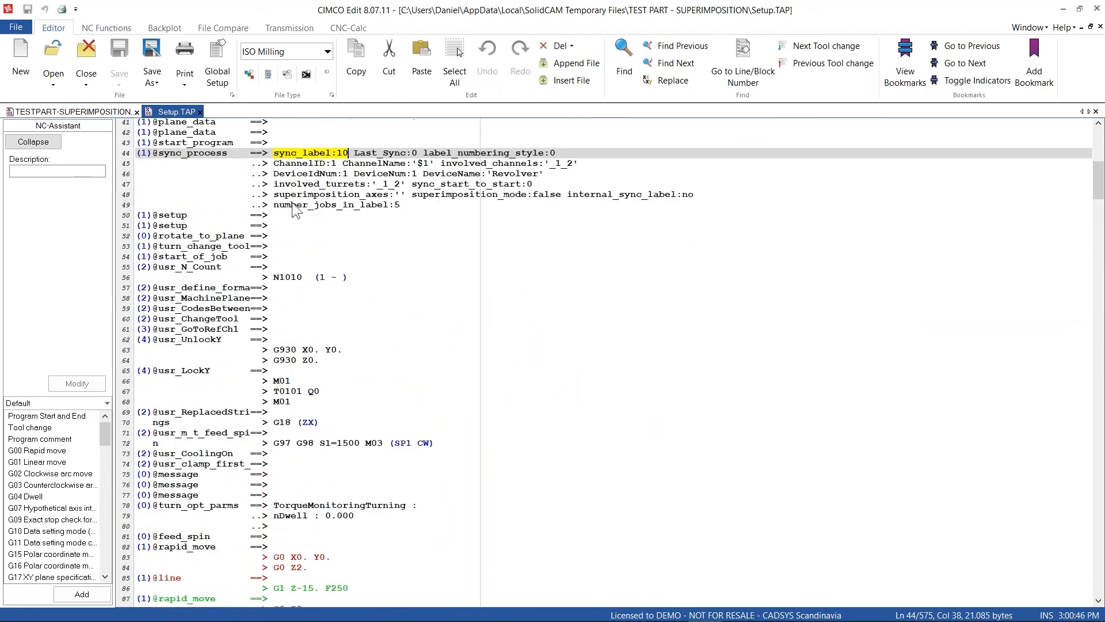
left_click(371, 174)
scroll(322, 355, "down", 11)
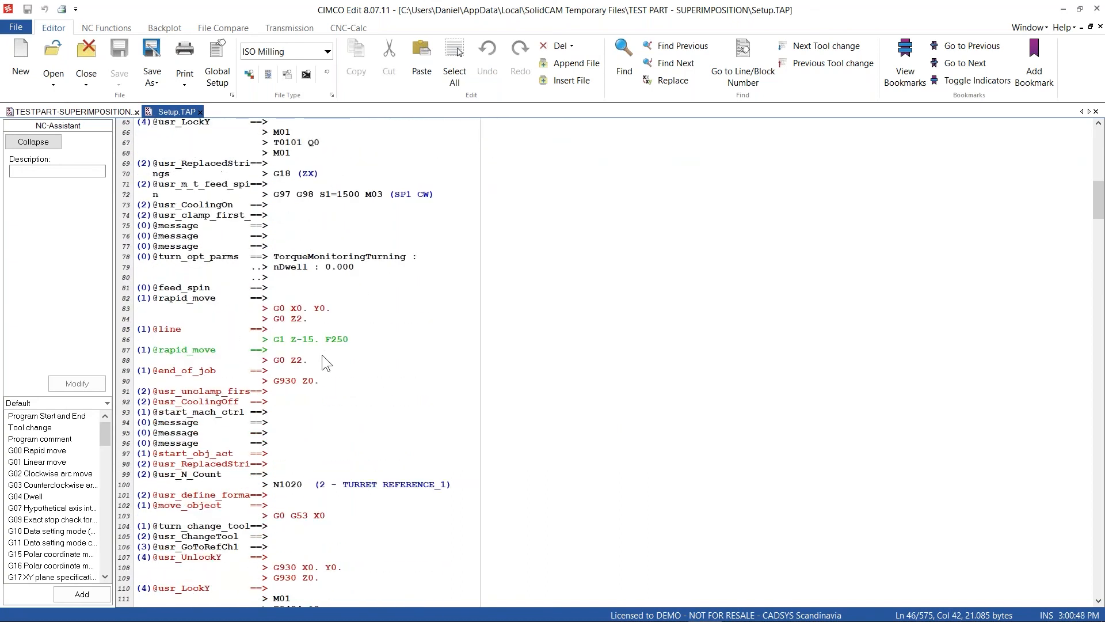
scroll(335, 391, "down", 20)
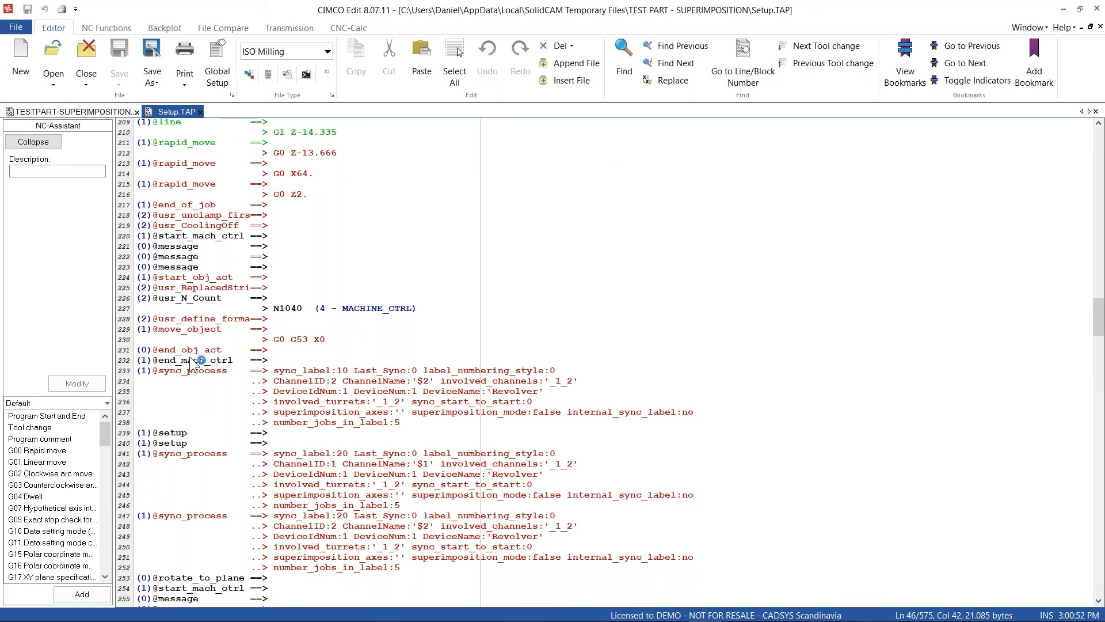
left_click(155, 372)
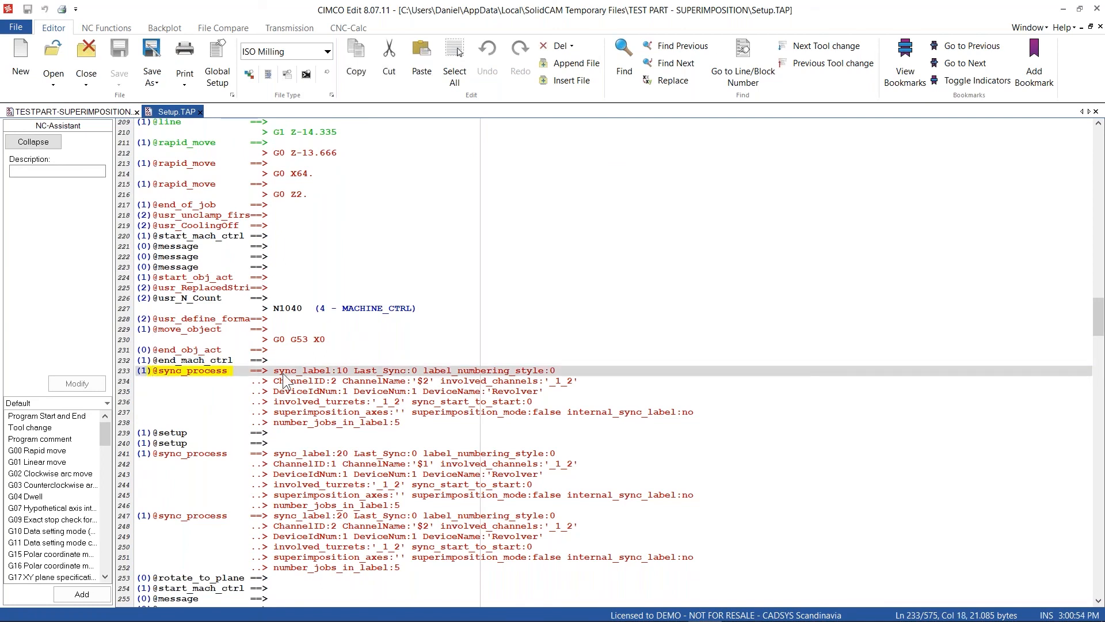
left_click_drag(272, 371, 328, 372)
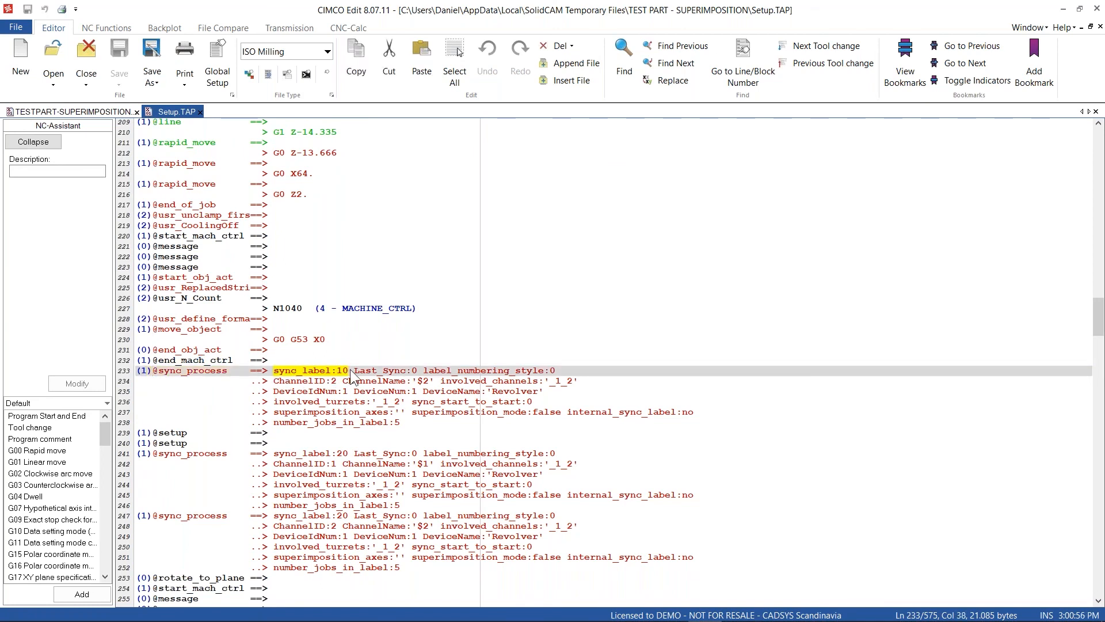
left_click_drag(273, 382, 337, 382)
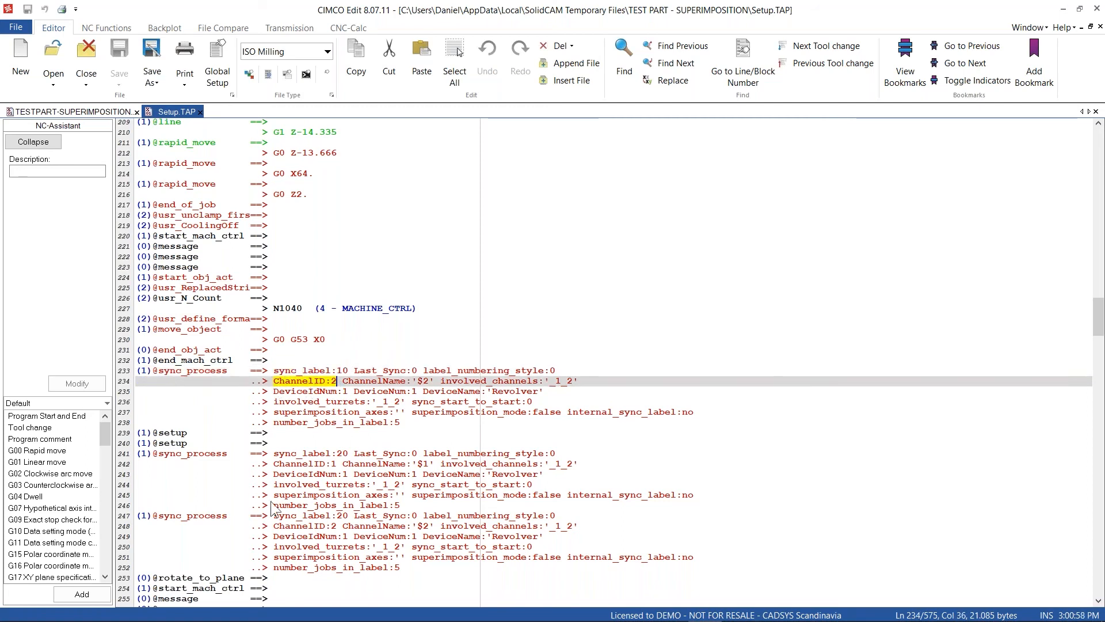
left_click(417, 425)
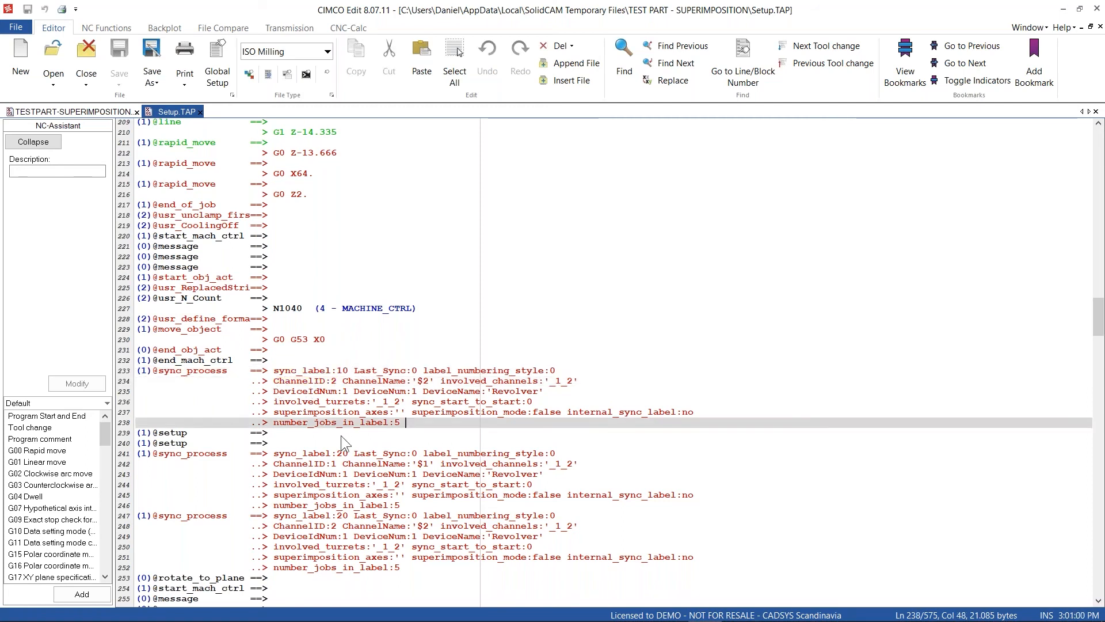
left_click_drag(274, 434, 310, 444)
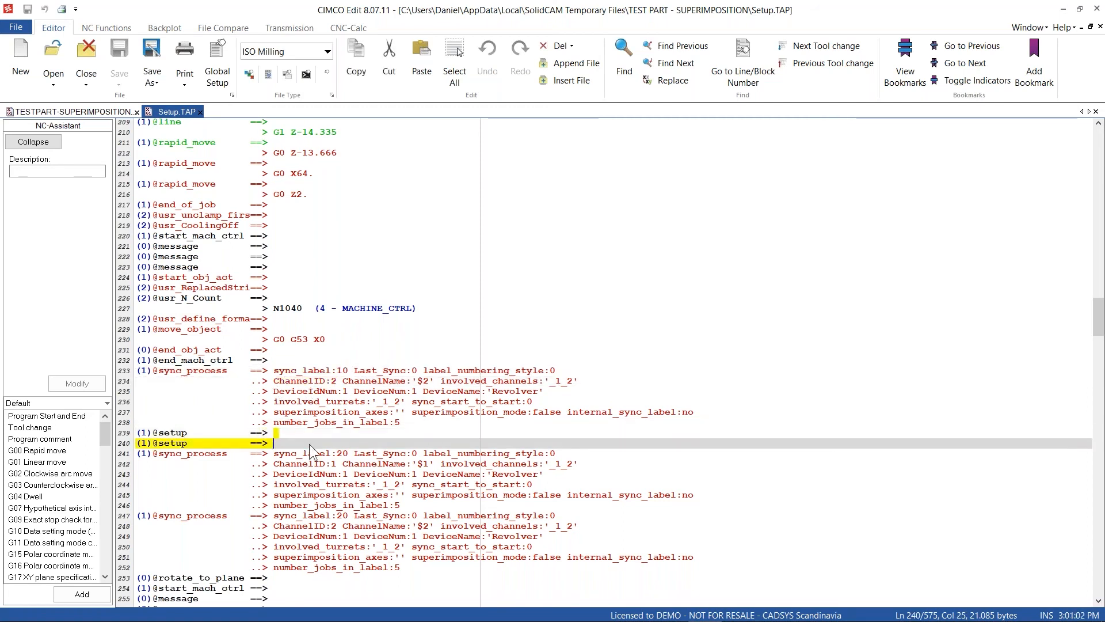
left_click(319, 455)
left_click(142, 455)
left_click_drag(147, 455, 700, 491)
left_click(708, 495)
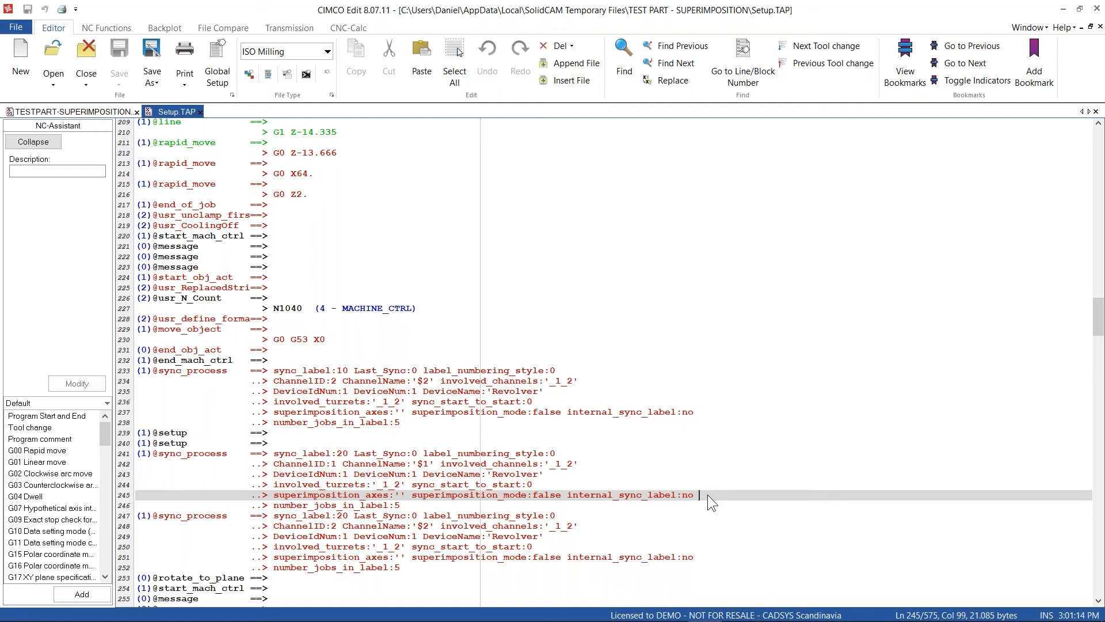
scroll(692, 503, "down", 20)
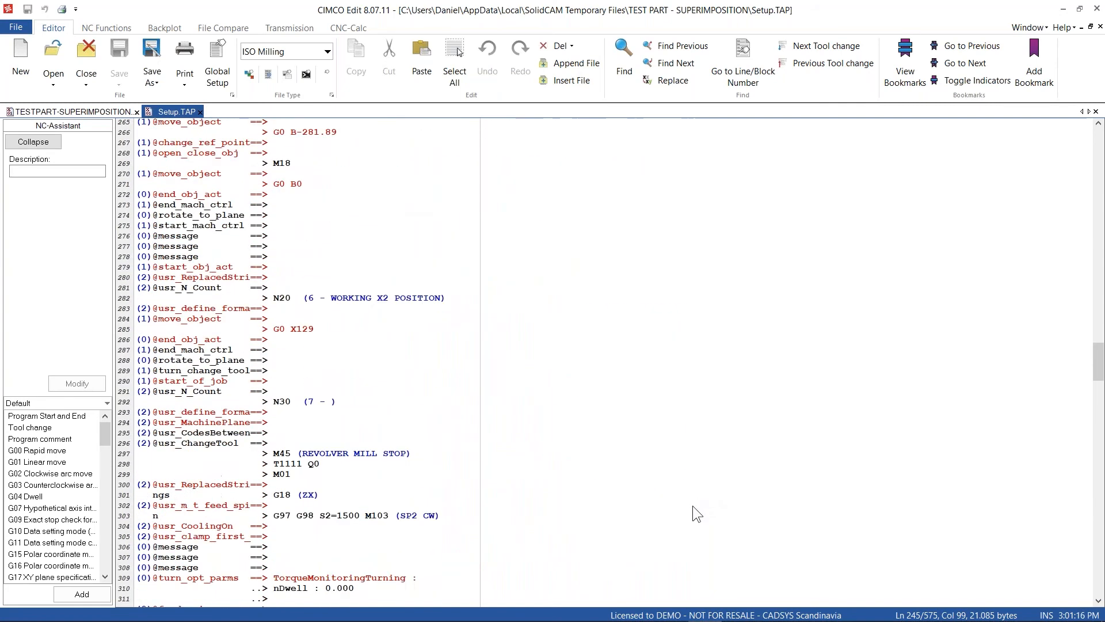
scroll(691, 509, "down", 20)
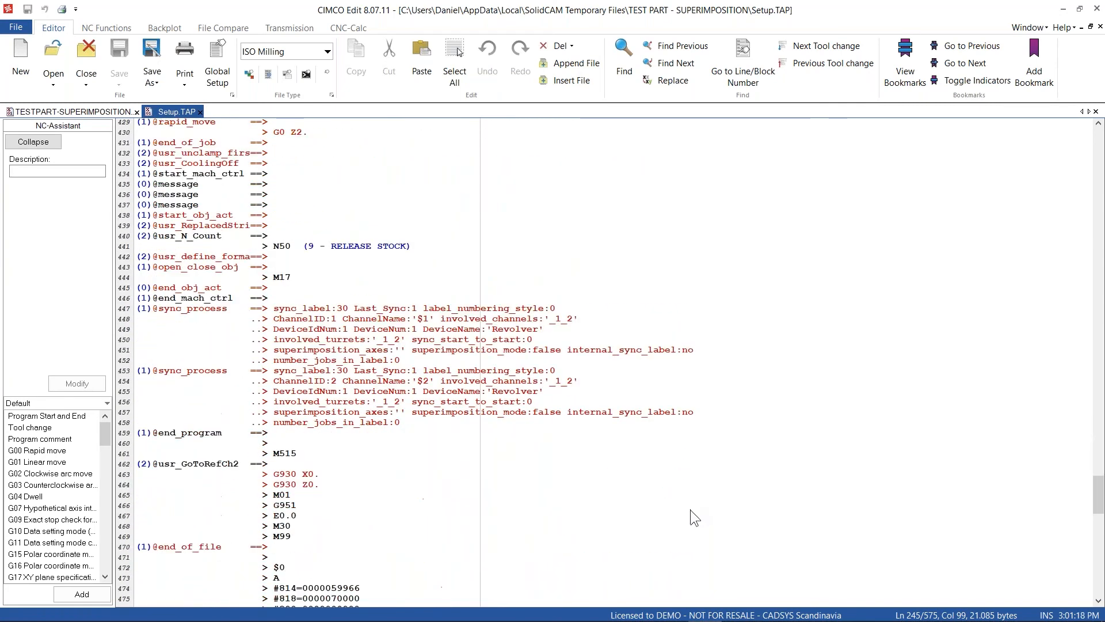
scroll(692, 511, "up", 12)
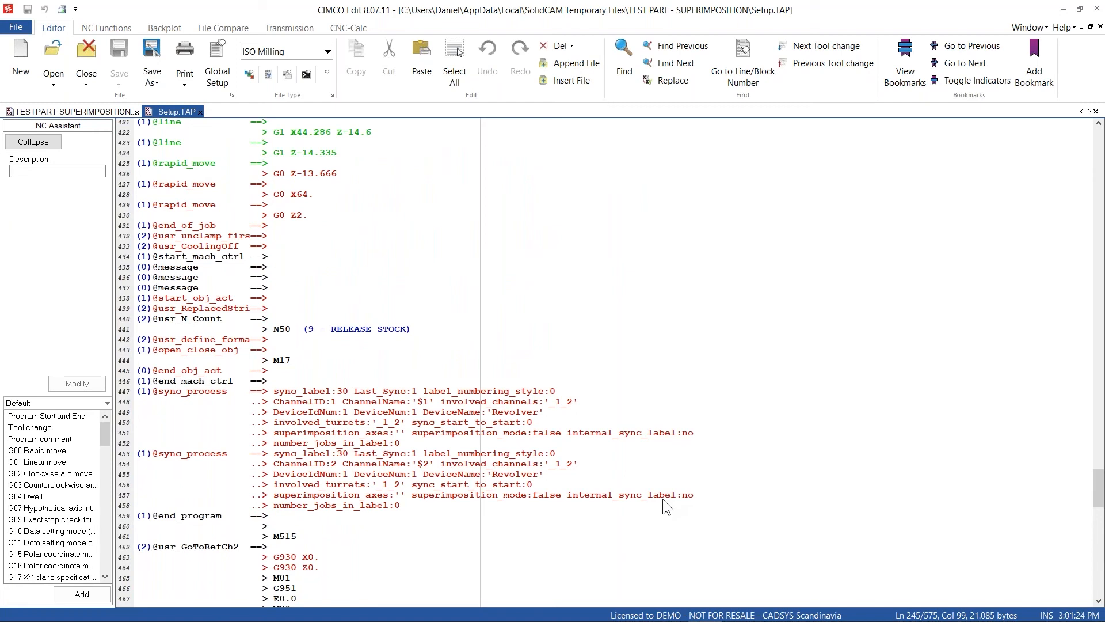
left_click(694, 495)
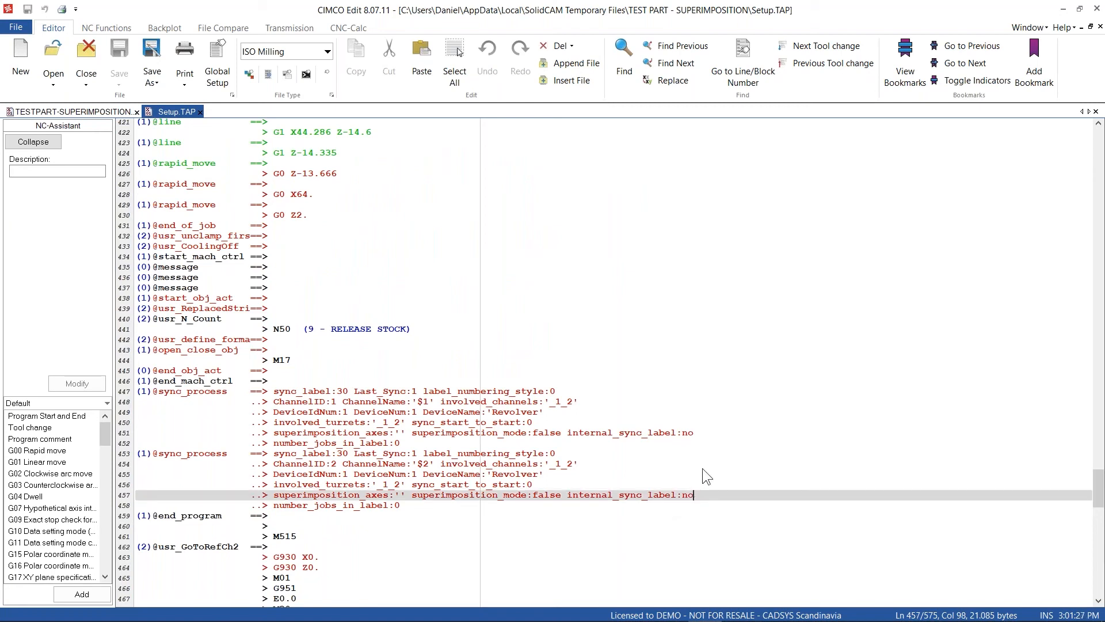
left_click(694, 431)
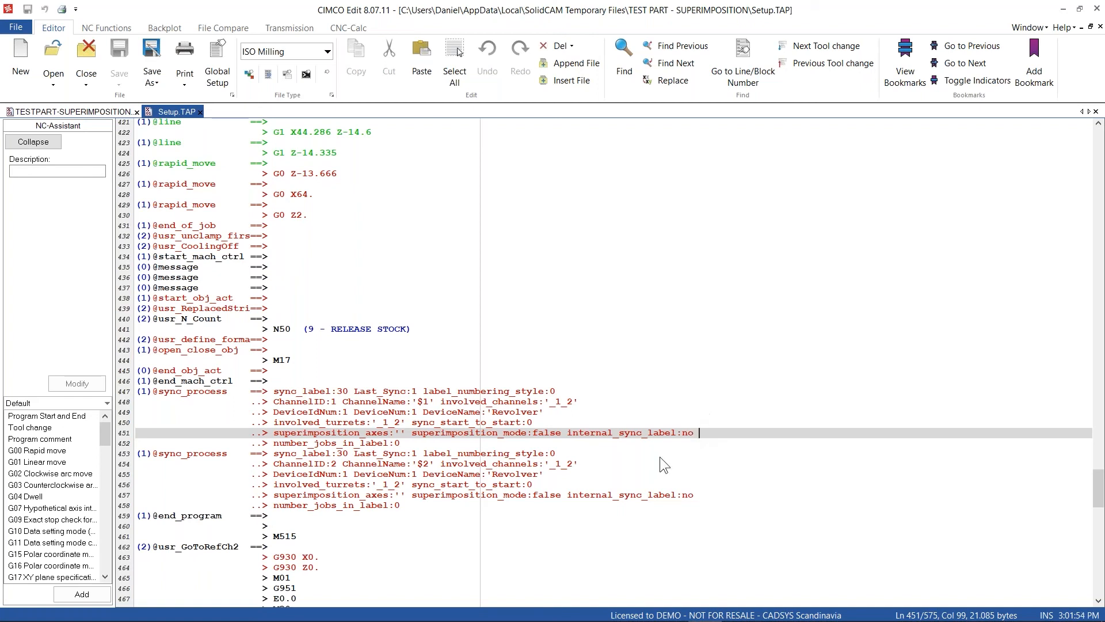
scroll(286, 431, "down", 2)
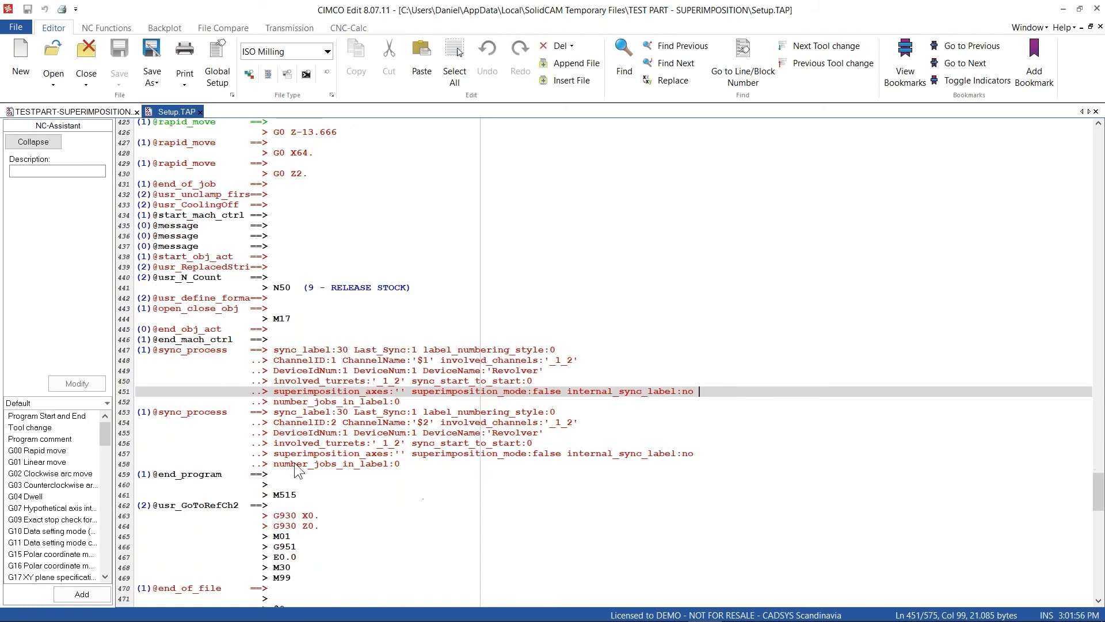
scroll(295, 465, "up", 1)
scroll(295, 468, "down", 2)
left_click_drag(231, 330, 122, 321)
left_click_drag(226, 393, 125, 394)
scroll(270, 431, "down", 7)
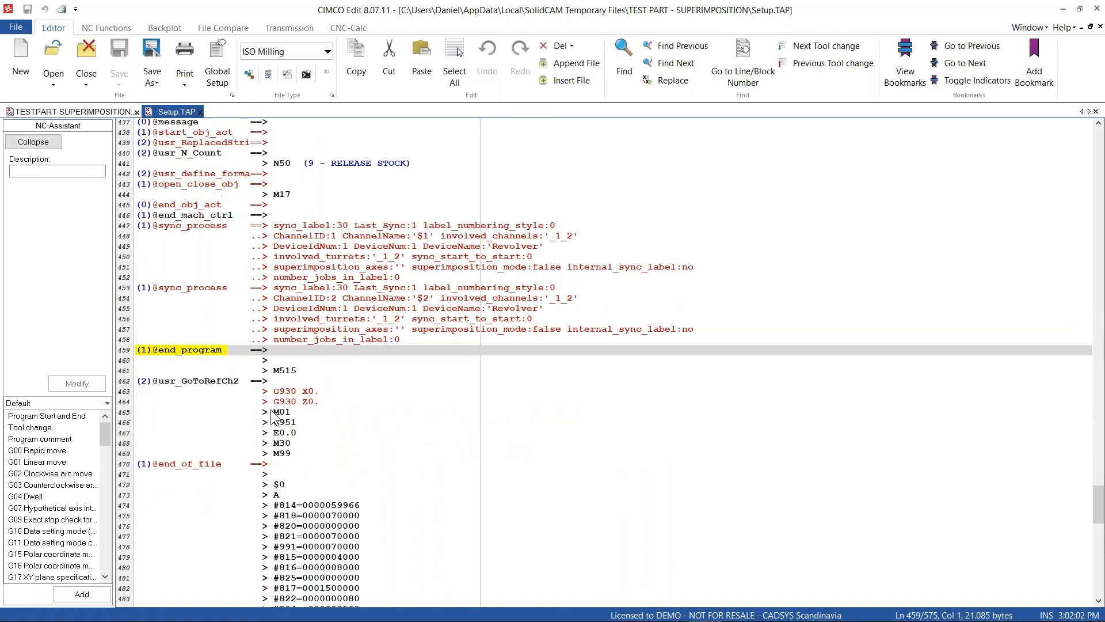
scroll(270, 450, "down", 8)
scroll(247, 335, "up", 10)
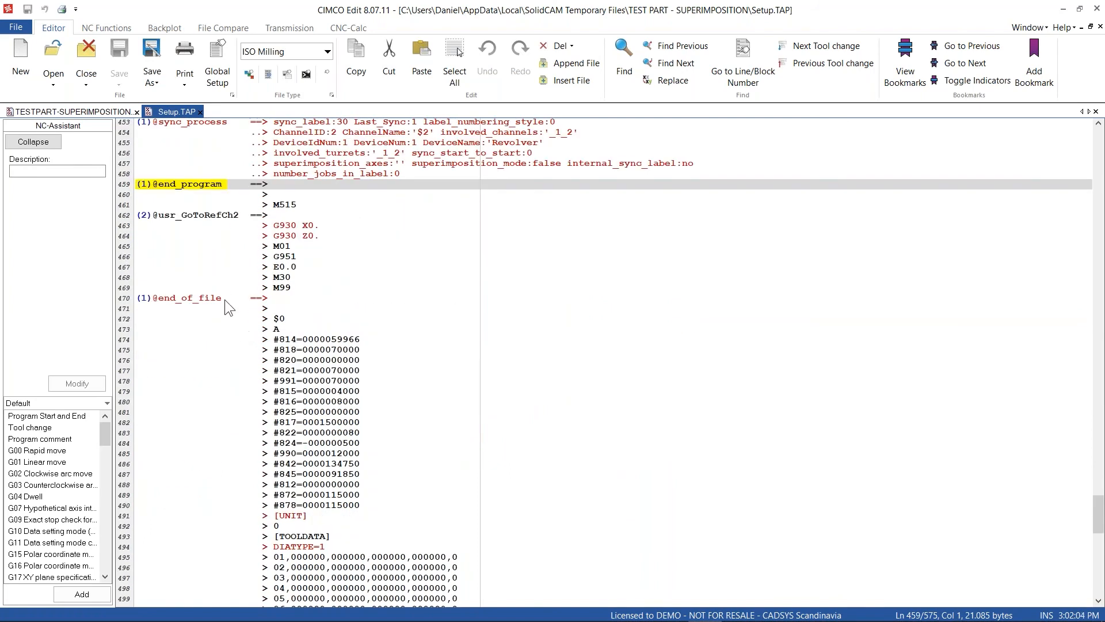
left_click_drag(225, 299, 136, 297)
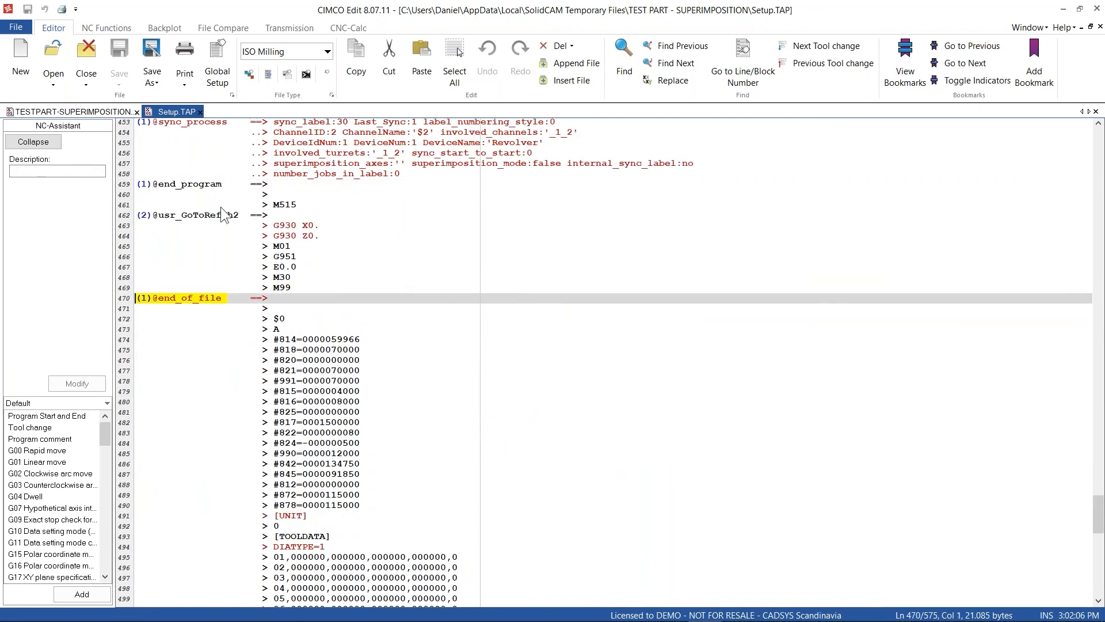
left_click_drag(226, 188, 137, 186)
left_click(227, 184)
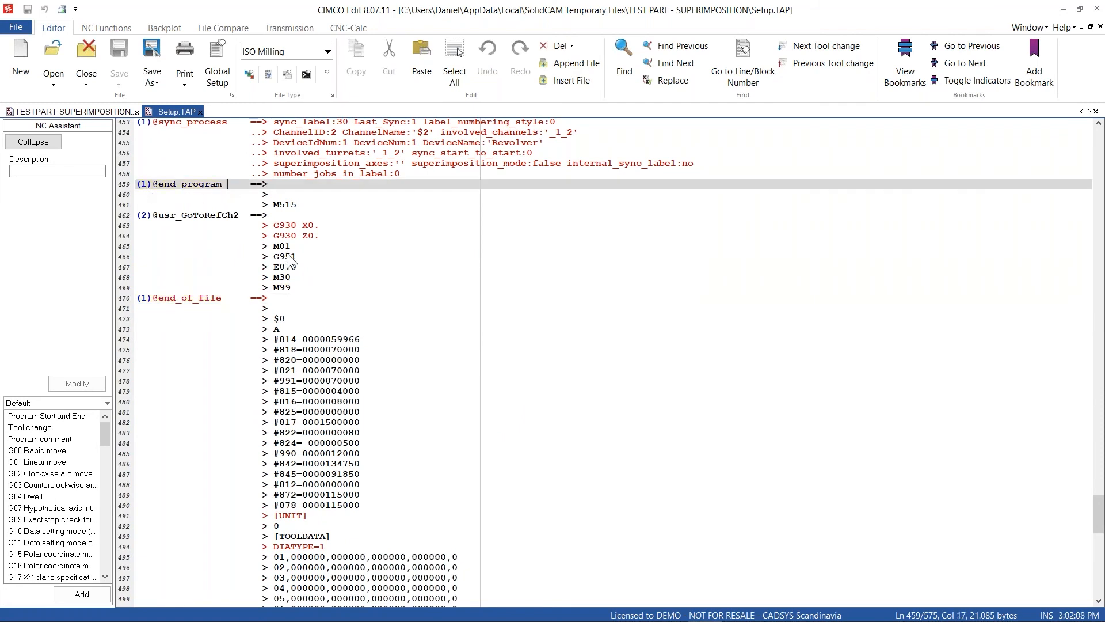
- Switch back to SolidCAM's Channel Synchronization and import the saved synchronization Superiposition
left_click(1063, 9)
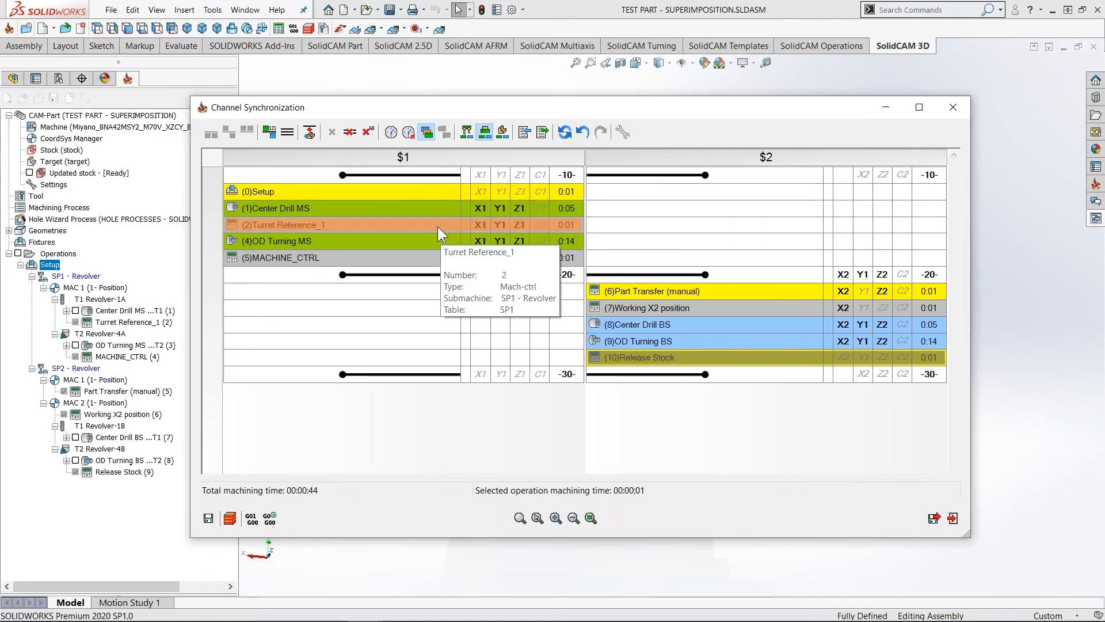
left_click(527, 132)
left_click(458, 220)
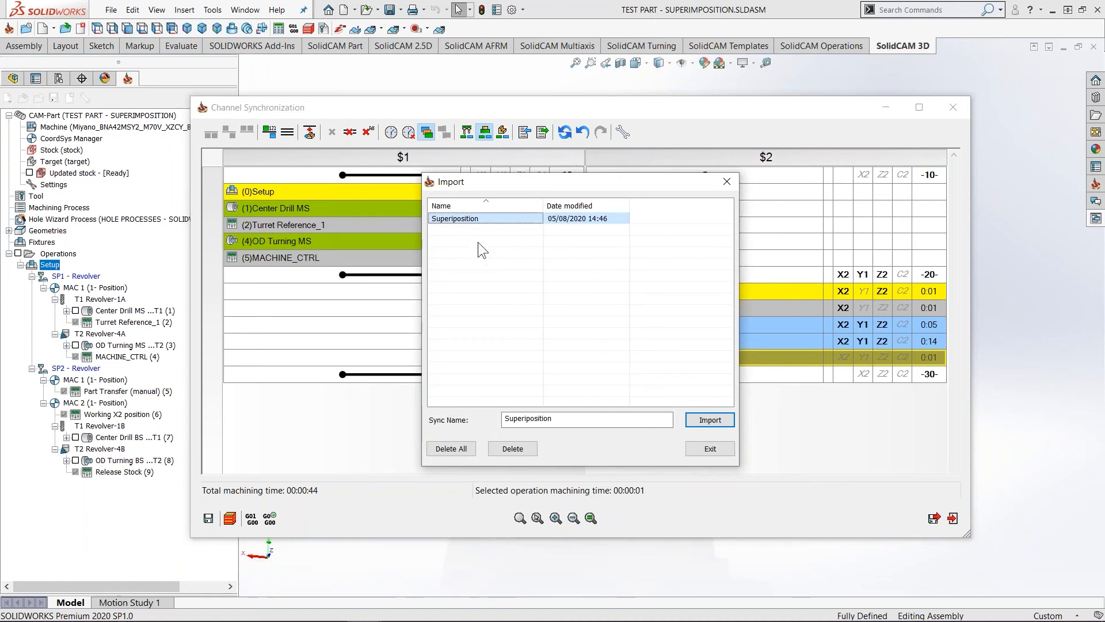
left_click(711, 420)
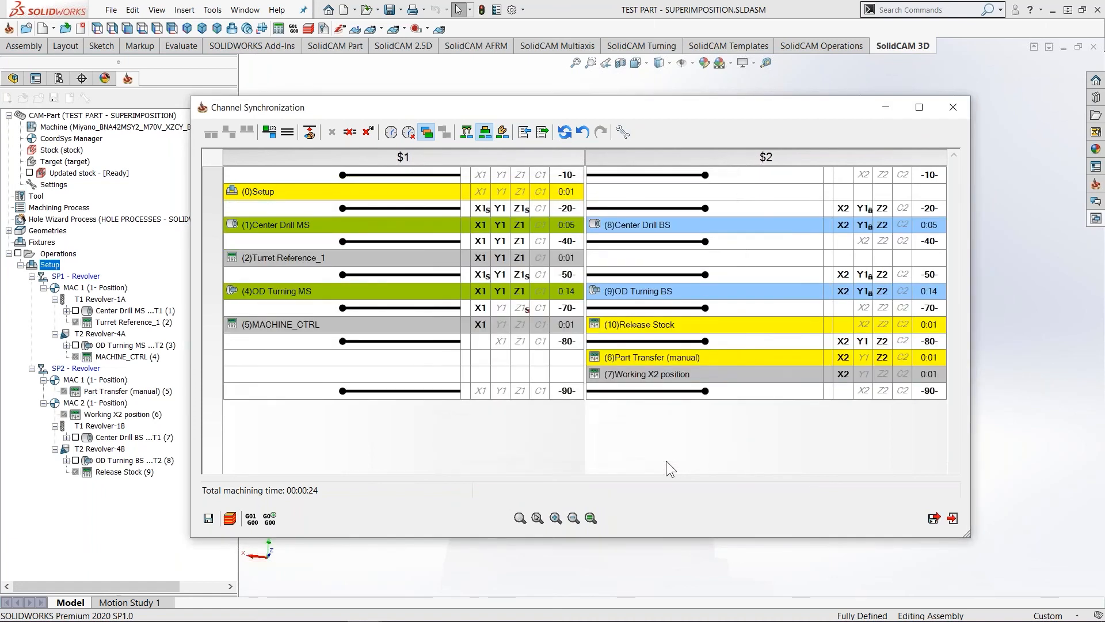
- Generate the G-code under the file name Setup and reload the modified Setup.TAP in CIMCO Edit
left_click(254, 523)
left_click(535, 344)
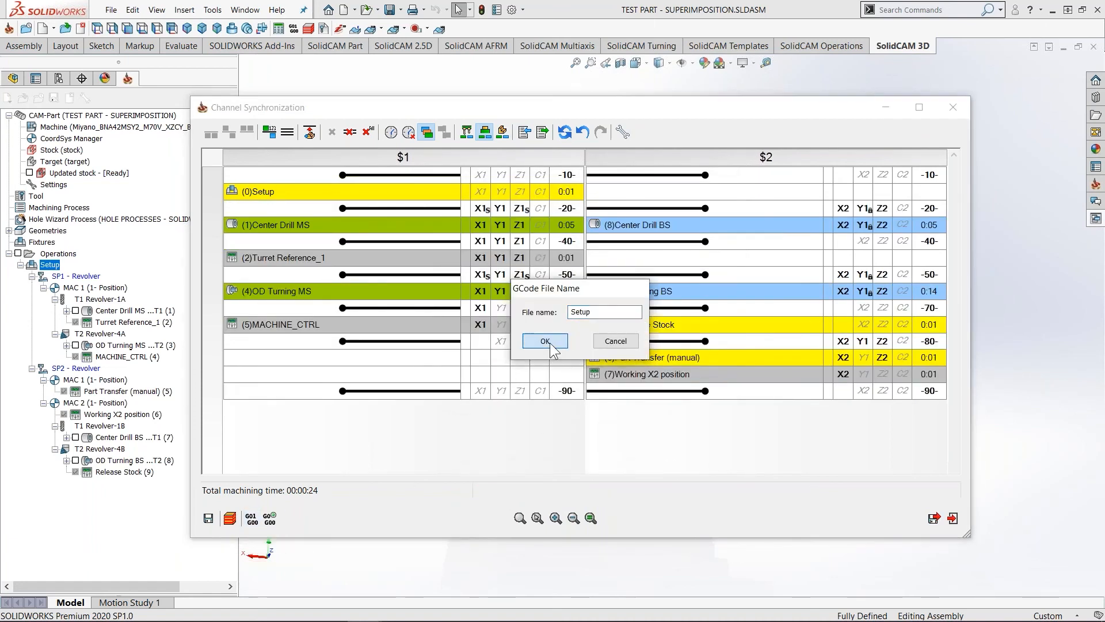
left_click(236, 255)
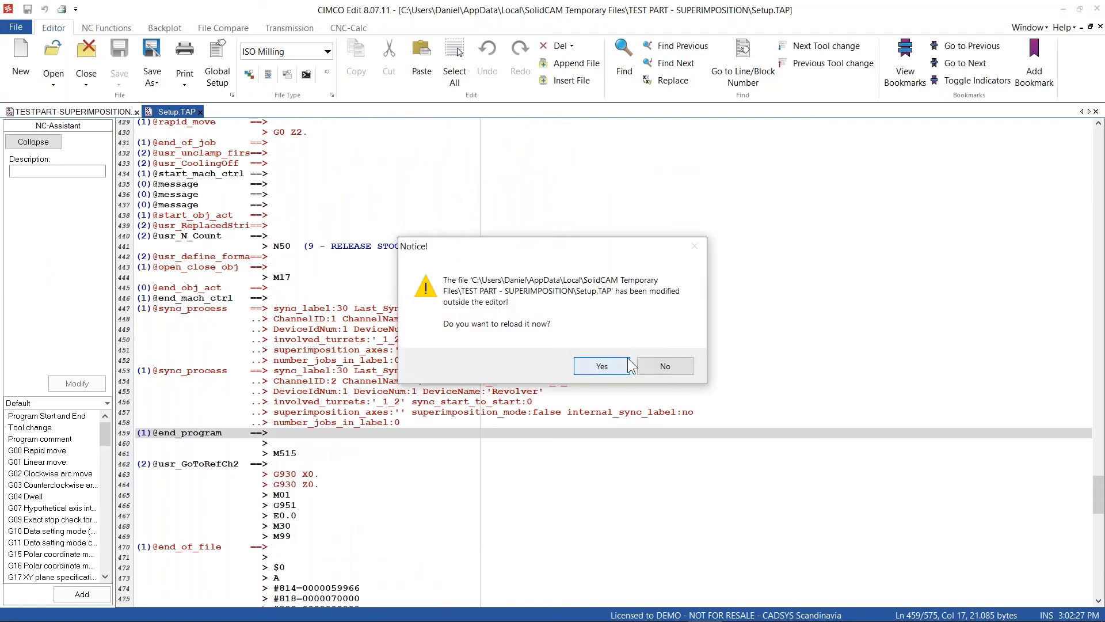
left_click(601, 362)
scroll(609, 359, "up", 20)
- Return to Channel Synchronization and examine how Center Drill MS and Center Drill BS are synchronized at label 20, including their axes
left_click_drag(842, 11, 649, 285)
left_click(648, 285)
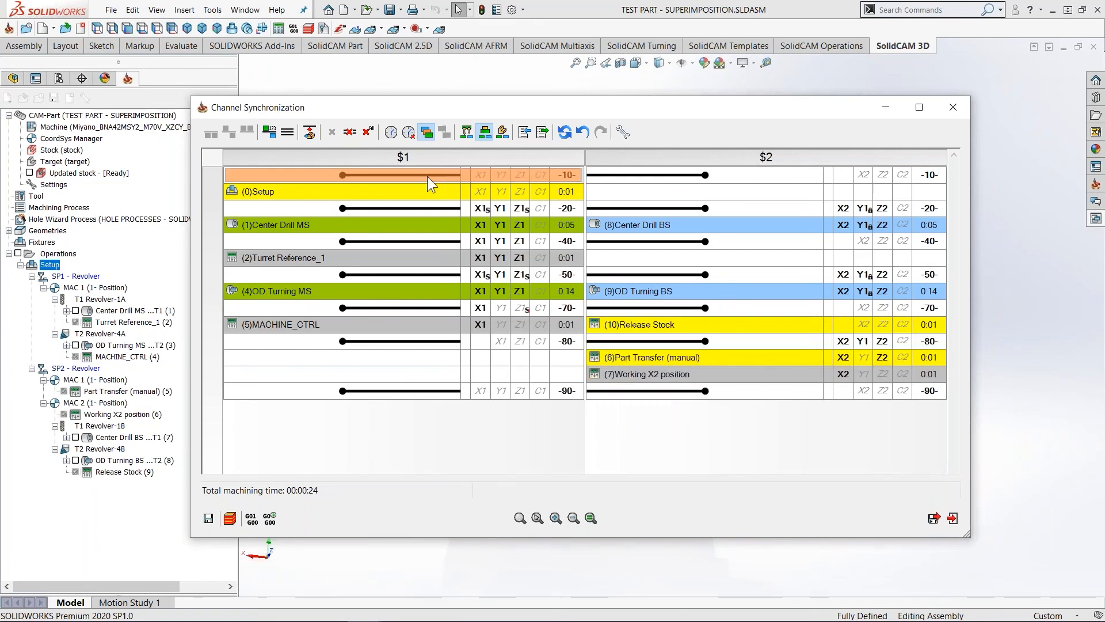
left_click(414, 211)
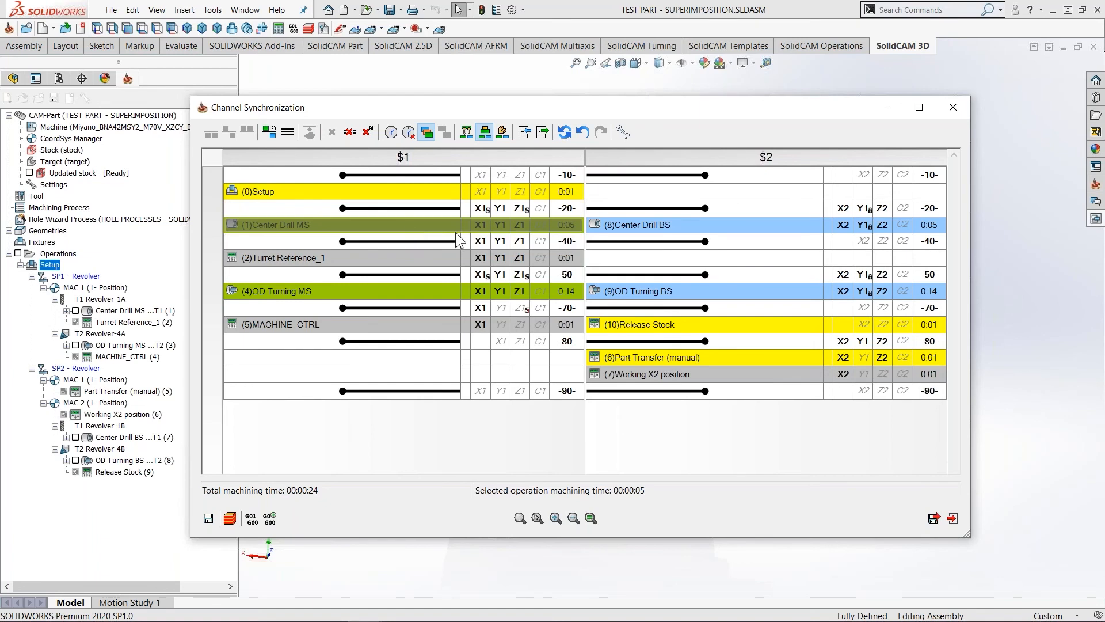
left_click(675, 208)
left_click(624, 227)
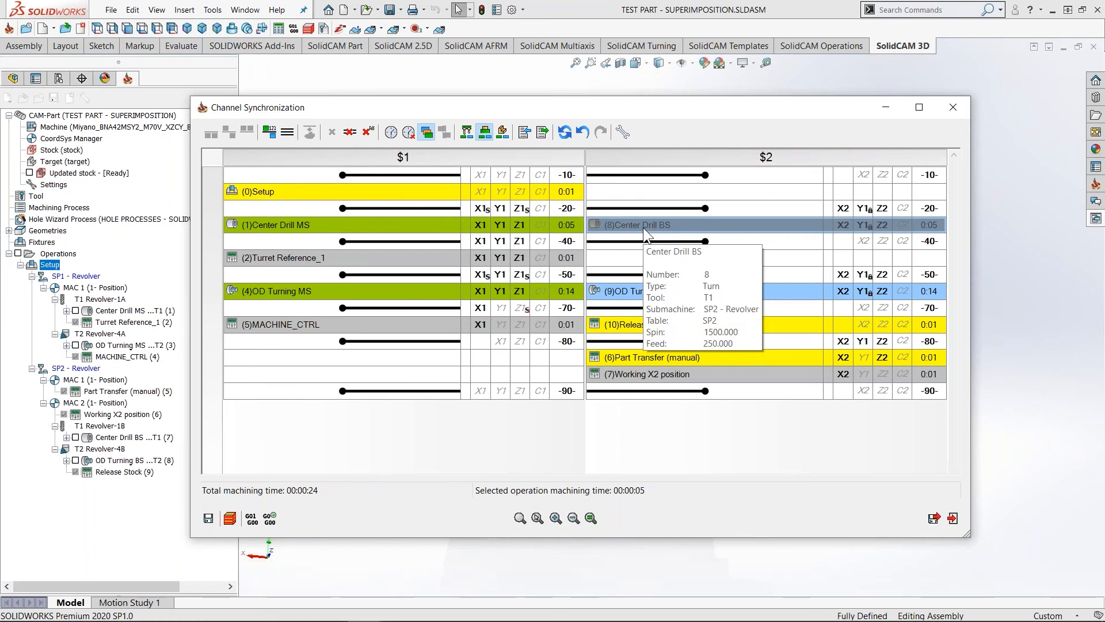
left_click_drag(621, 110, 434, 79)
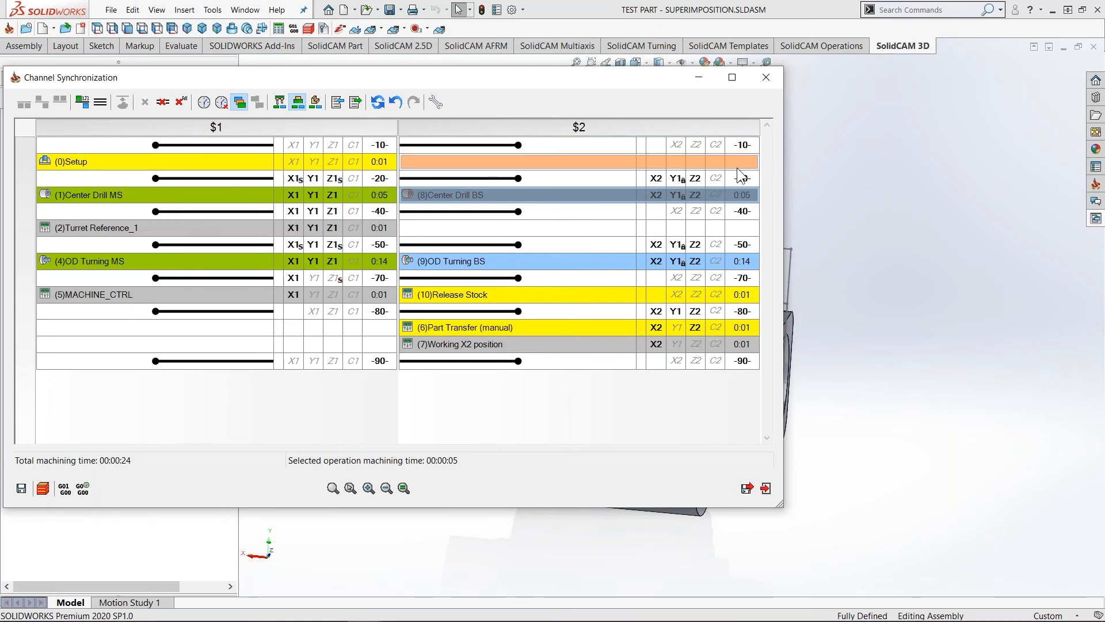
left_click_drag(531, 80, 743, 92)
left_click_drag(630, 92, 460, 97)
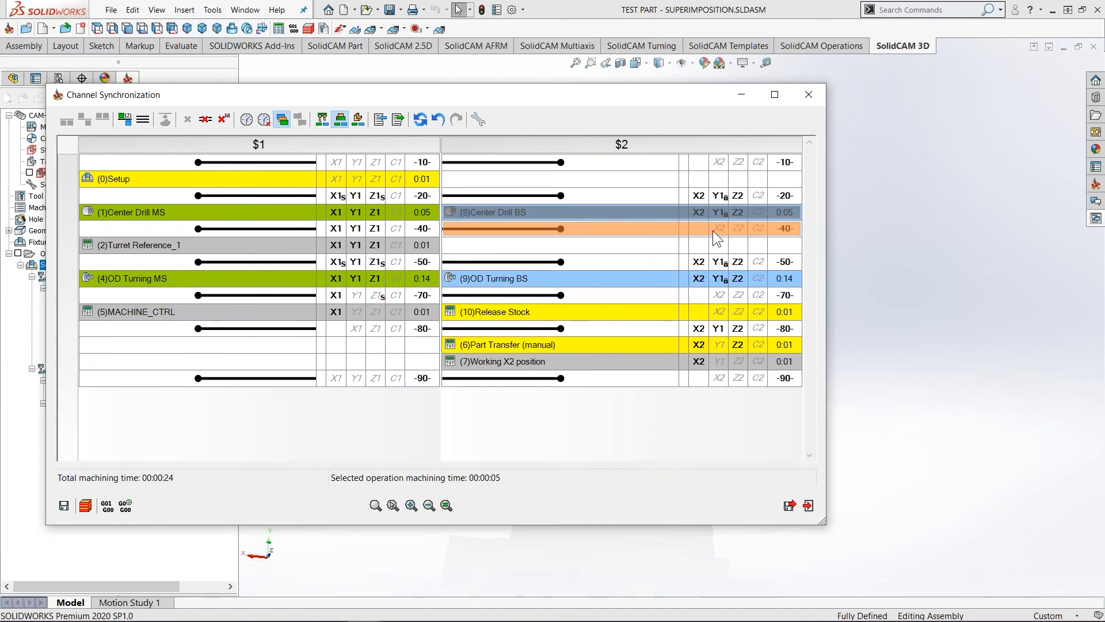
mouse_move(606, 213)
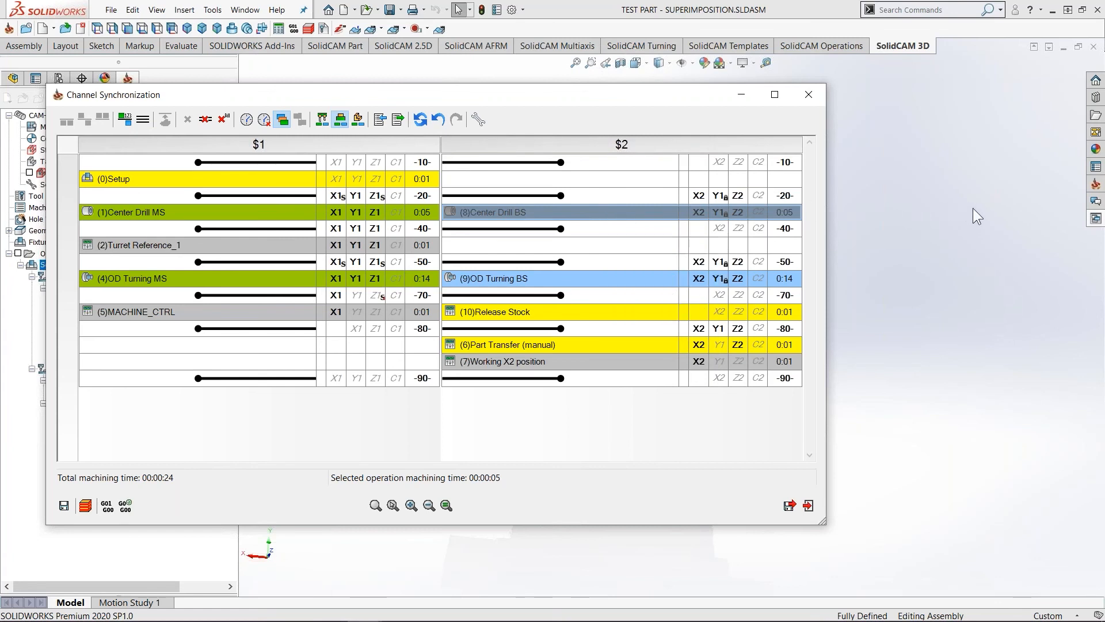
mouse_move(573, 216)
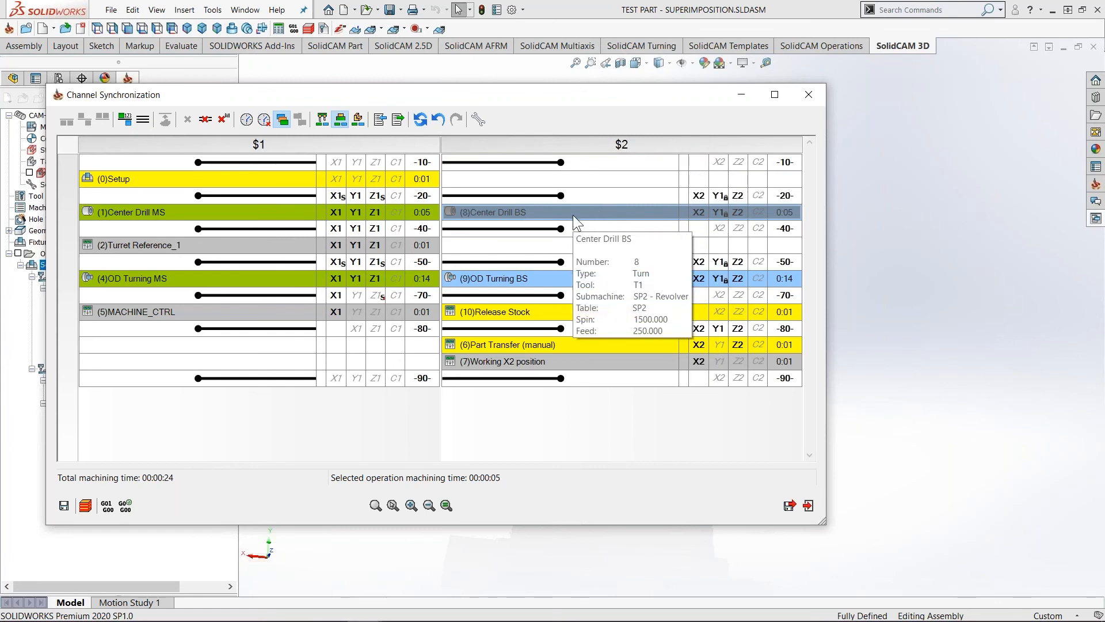
left_click_drag(460, 102, 614, 104)
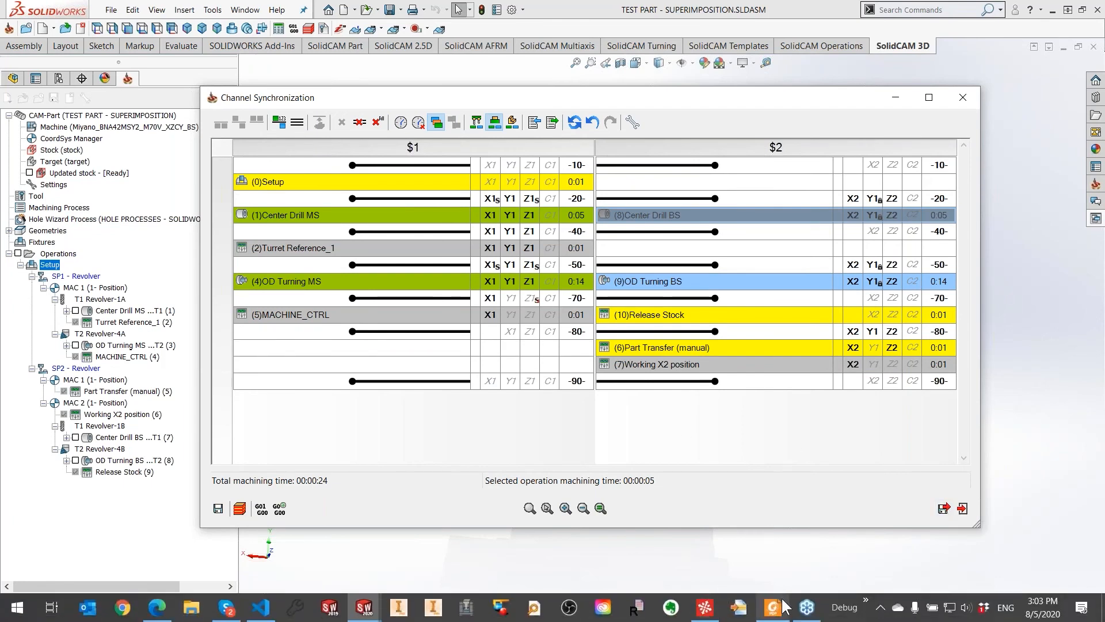
left_click(784, 606)
left_click_drag(488, 418, 488, 583)
left_click_drag(482, 126, 472, 64)
scroll(885, 363, "up", 10)
left_click_drag(887, 360, 891, 187)
scroll(467, 394, "down", 12)
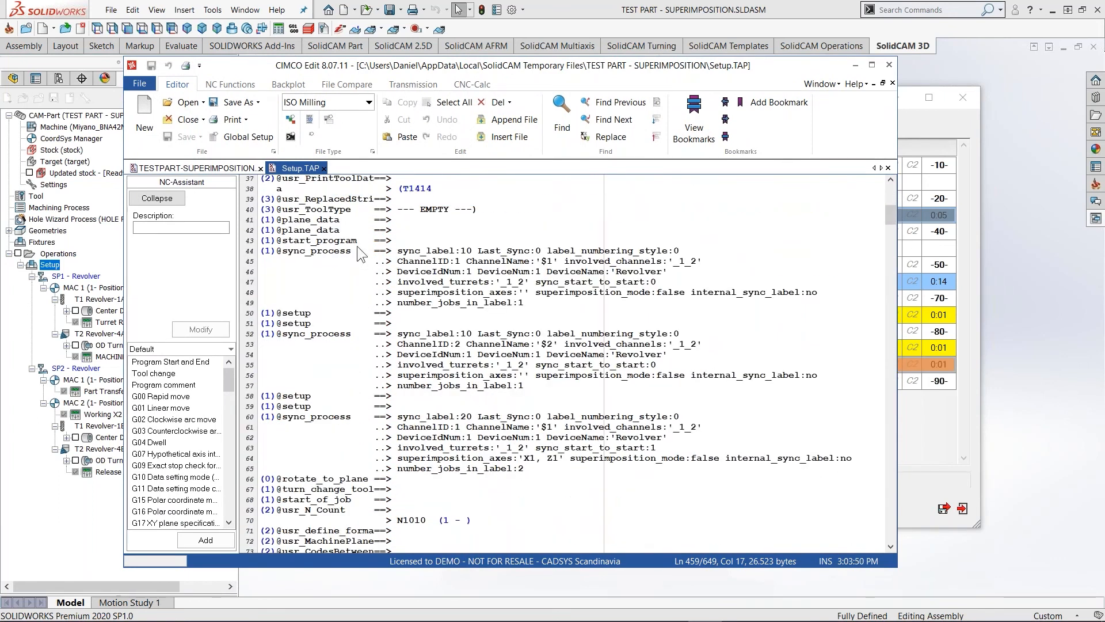
left_click_drag(261, 250, 704, 247)
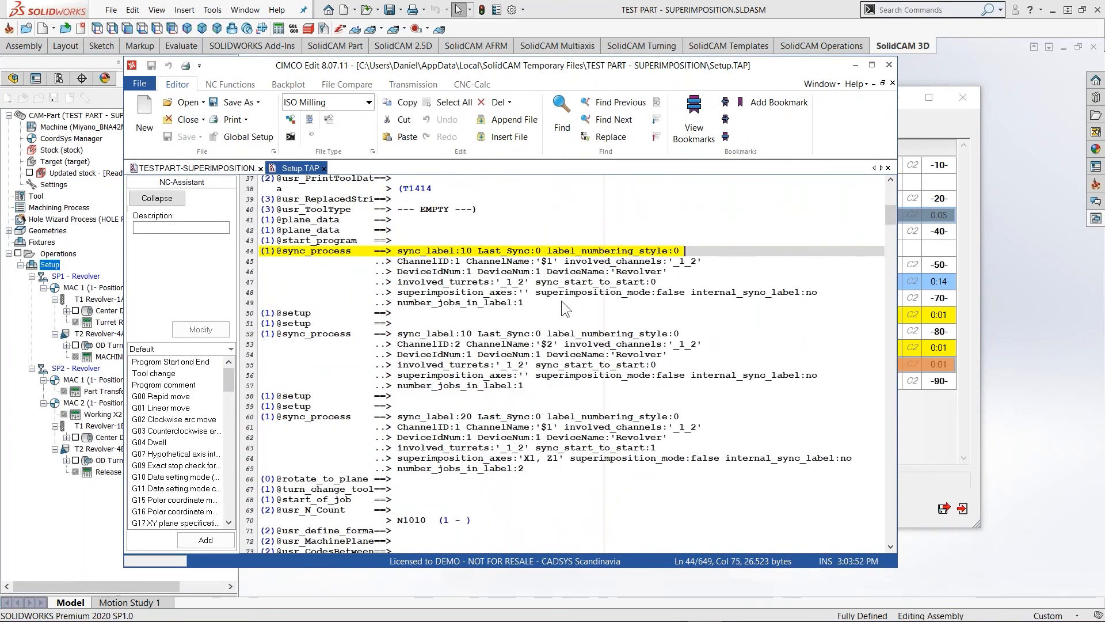
left_click_drag(397, 417, 530, 468)
scroll(556, 515, "down", 7)
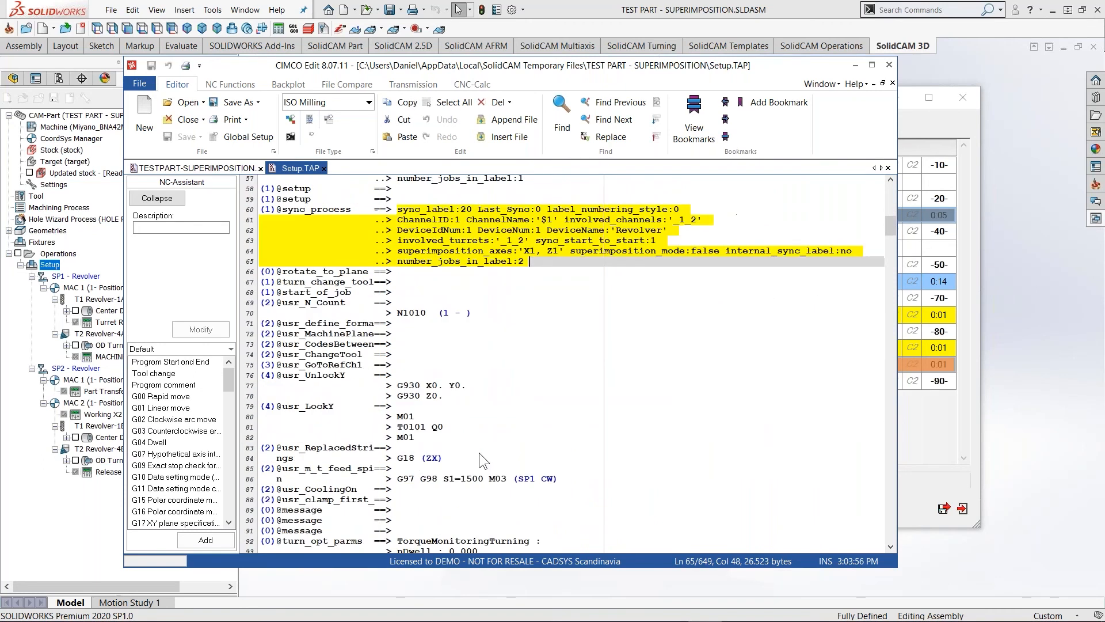
scroll(479, 452, "down", 7)
left_click_drag(523, 416, 858, 417)
left_click(578, 420)
scroll(541, 430, "down", 7)
left_click(499, 346)
scroll(570, 433, "down", 8)
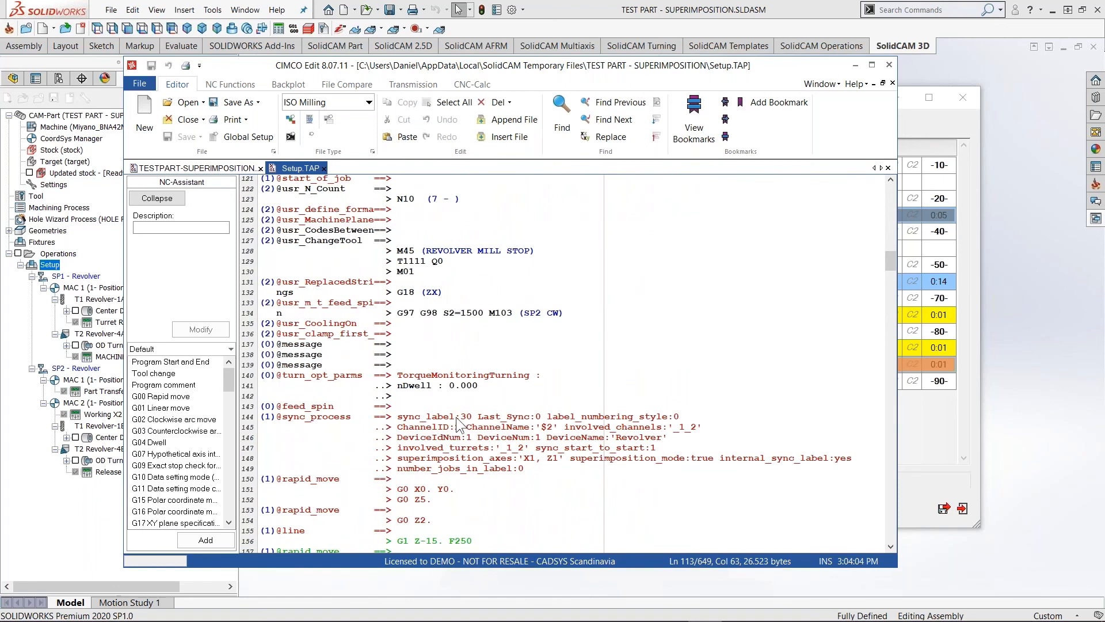
left_click(526, 417)
scroll(518, 317, "down", 11)
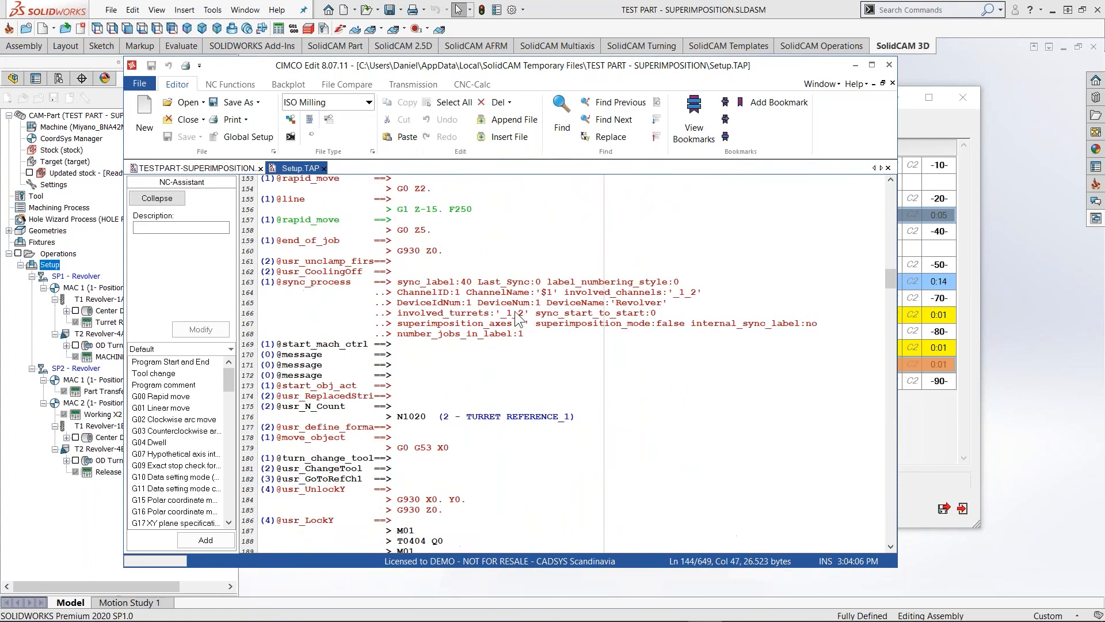
left_click_drag(393, 282, 516, 282)
- Examine channel $2 again from sync_label:20 to sync_label:30 and highlight the drilling moves that follow, up to G930 Z0
left_click_drag(582, 72, 641, 104)
scroll(568, 412, "up", 7)
scroll(544, 380, "up", 9)
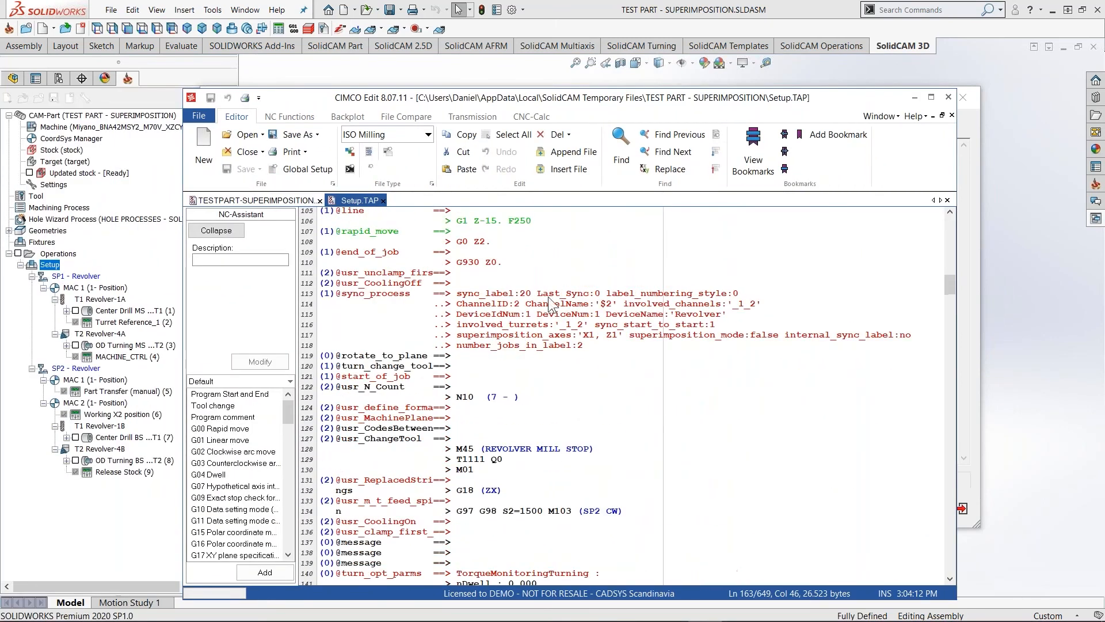
left_click(551, 295)
left_click_drag(637, 111, 547, 128)
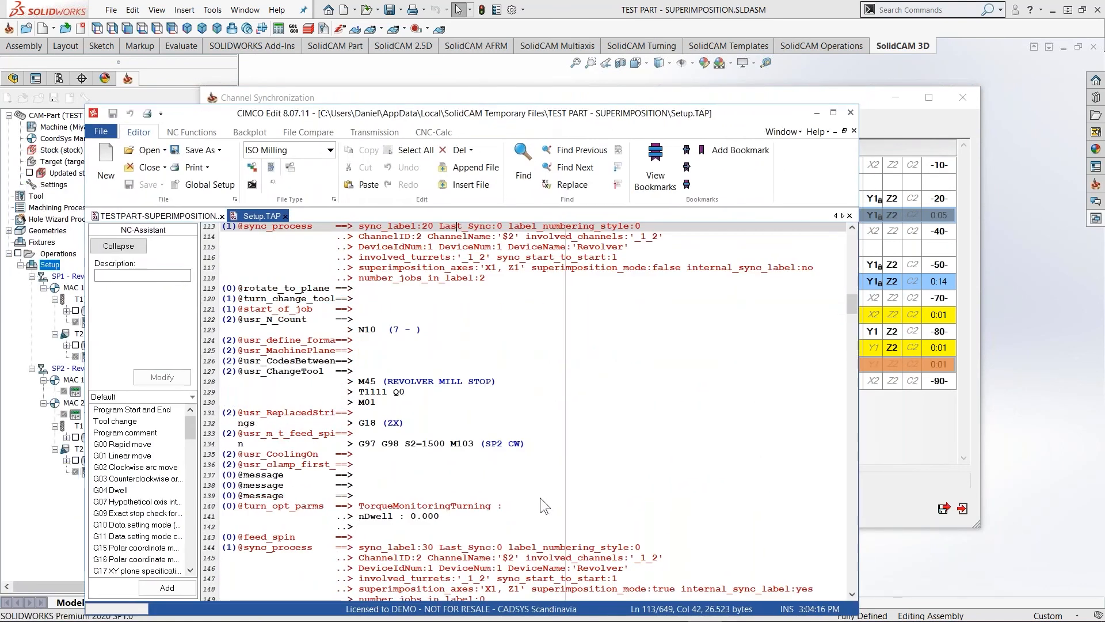
scroll(488, 446, "down", 4)
left_click(533, 319)
scroll(530, 437, "down", 4)
scroll(529, 441, "down", 1)
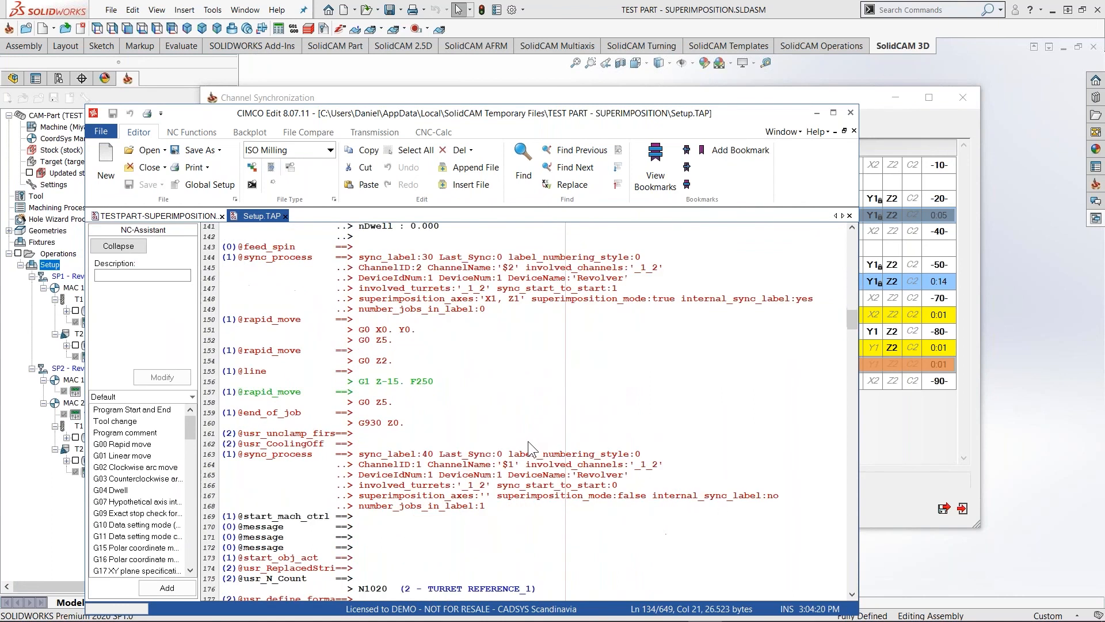
left_click_drag(405, 422, 222, 320)
- Uncover the Channel Synchronization table and compare the traced order with Center Drill MS and Turret Reference_1 in channel $1
left_click_drag(738, 117, 401, 102)
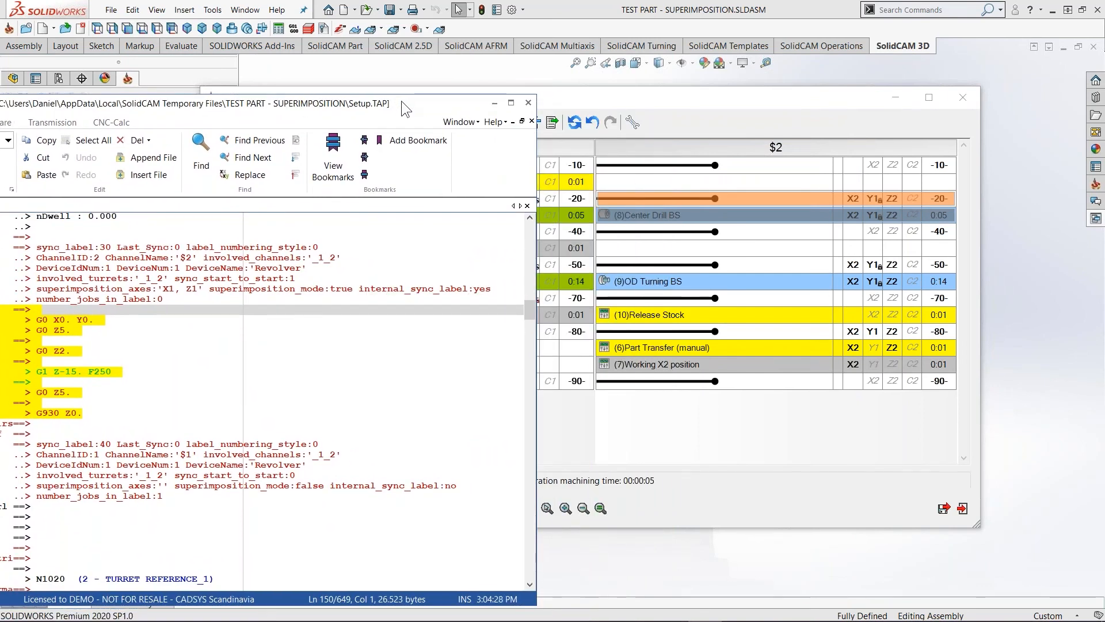
left_click_drag(402, 101, 189, 109)
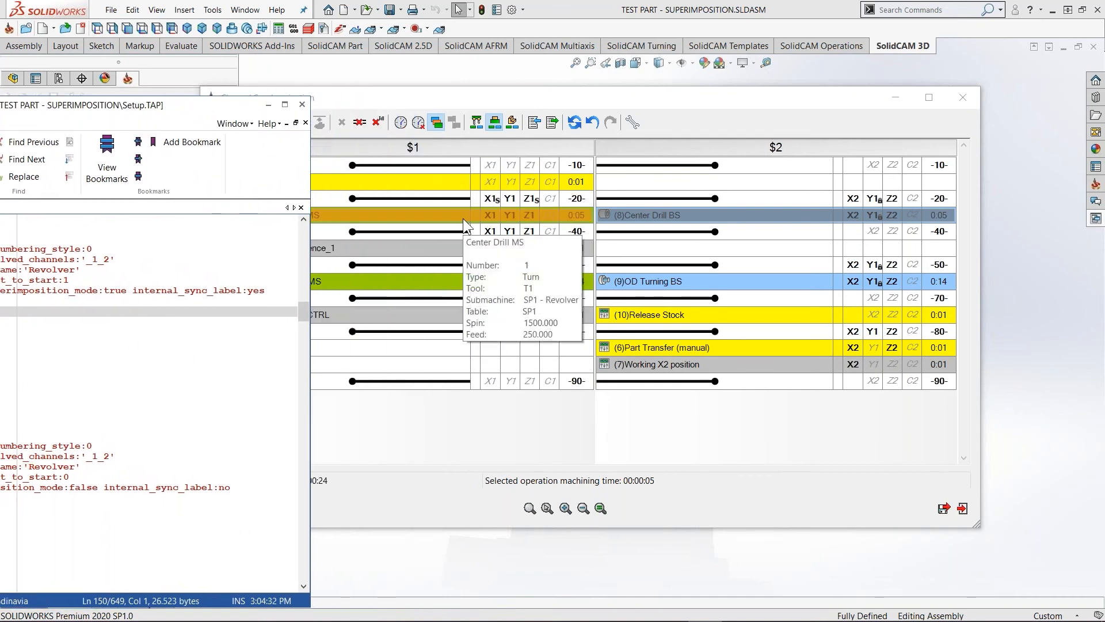
mouse_move(452, 214)
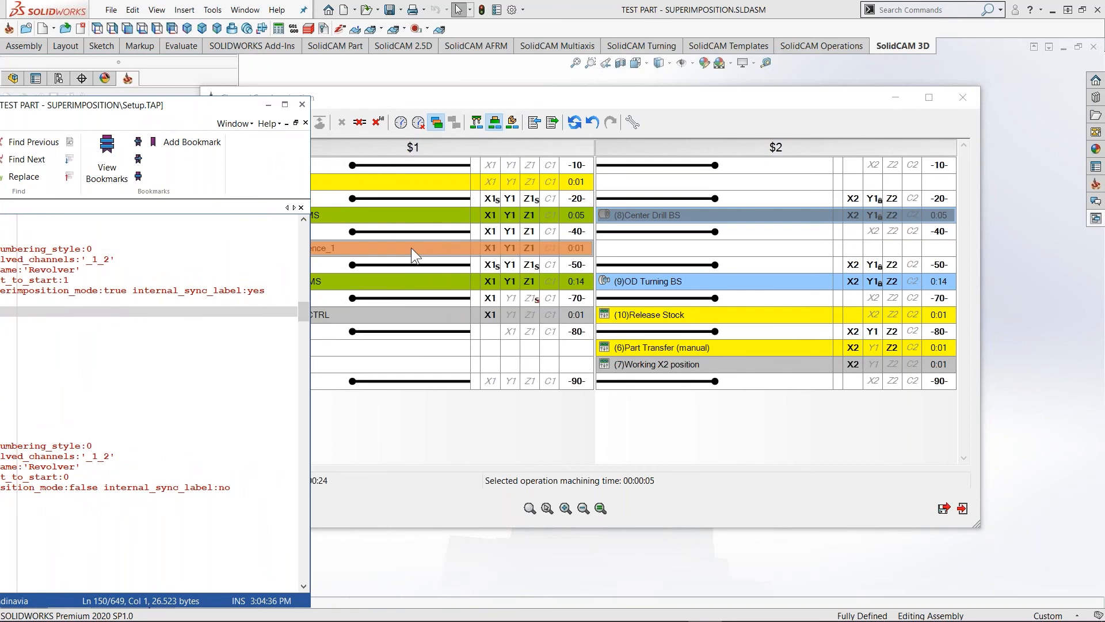
mouse_move(411, 248)
- Close CIMCO Edit, then save and exit Channel Synchronization
left_click_drag(181, 98, 708, 74)
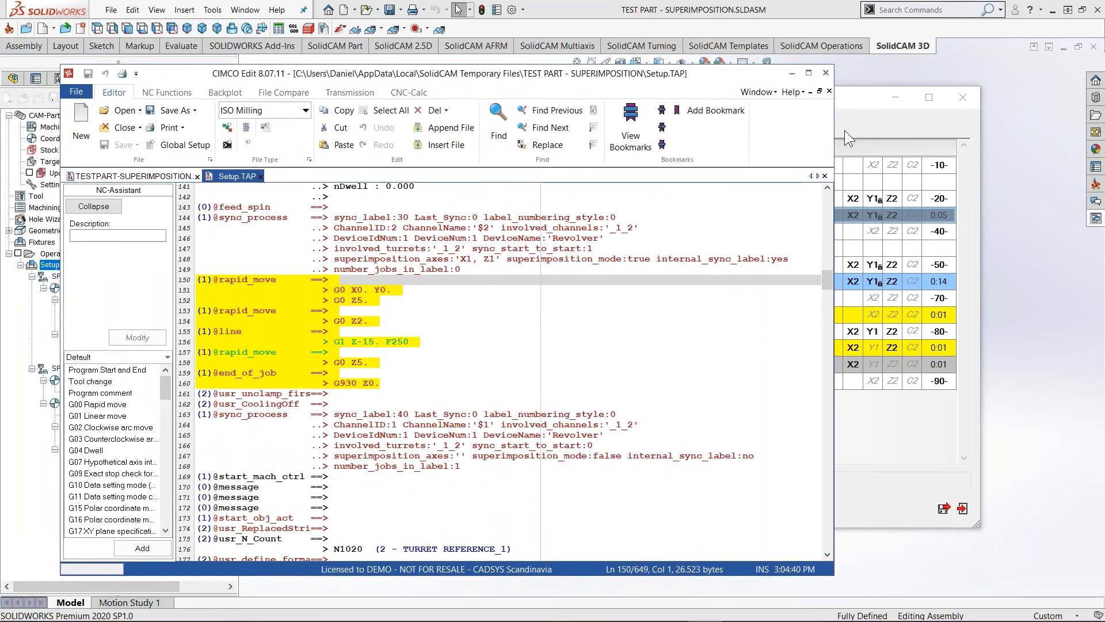
left_click(826, 74)
left_click(944, 508)
- Set Output Gcode Channels to Order on Single File in the machine's Gcode Output working style, then save and exit the machine definition
double_click(146, 127)
left_click(317, 140)
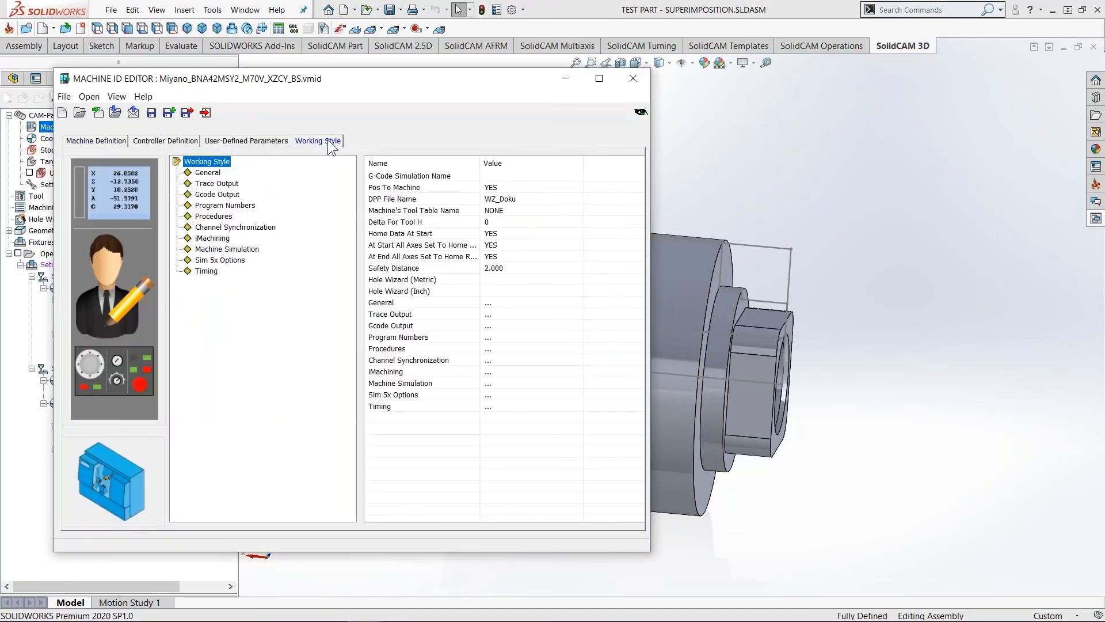
left_click(216, 184)
left_click(217, 194)
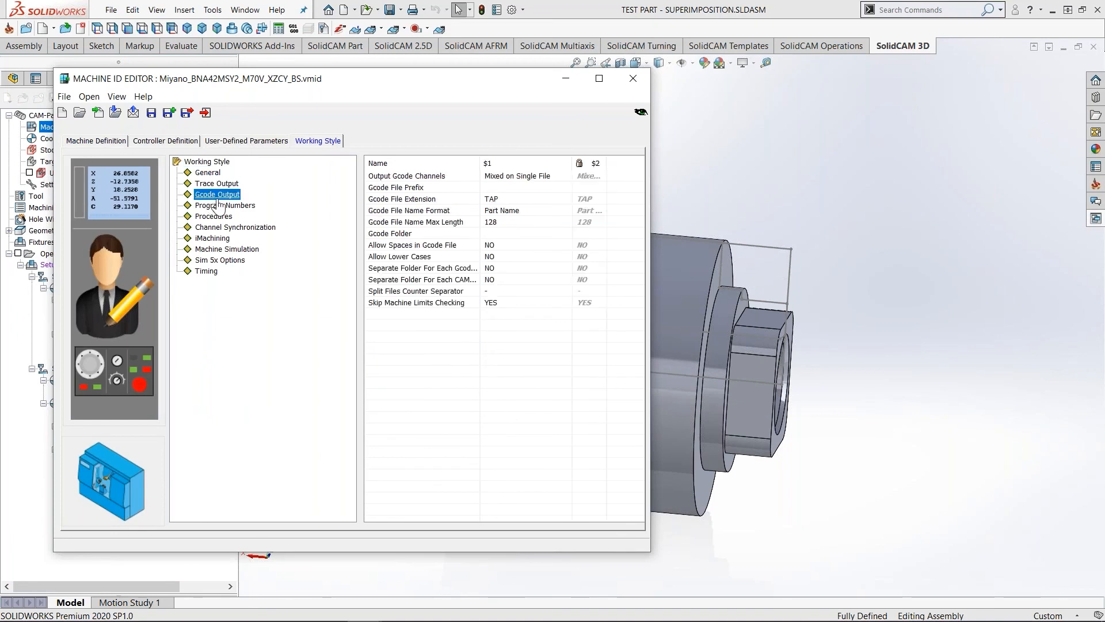
left_click(523, 176)
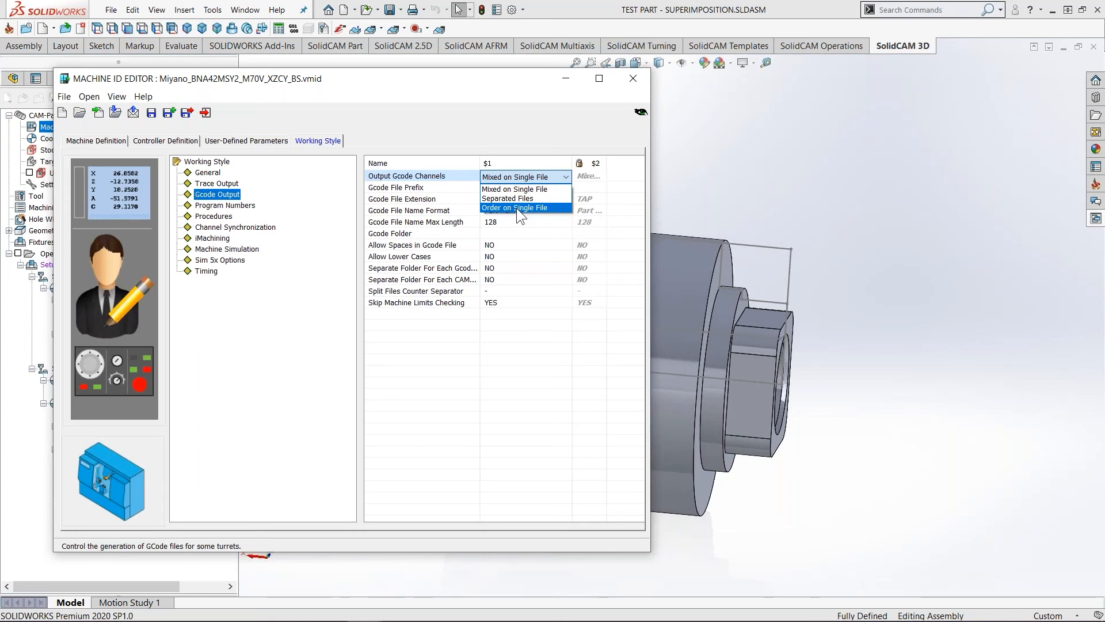
left_click(517, 208)
left_click(188, 114)
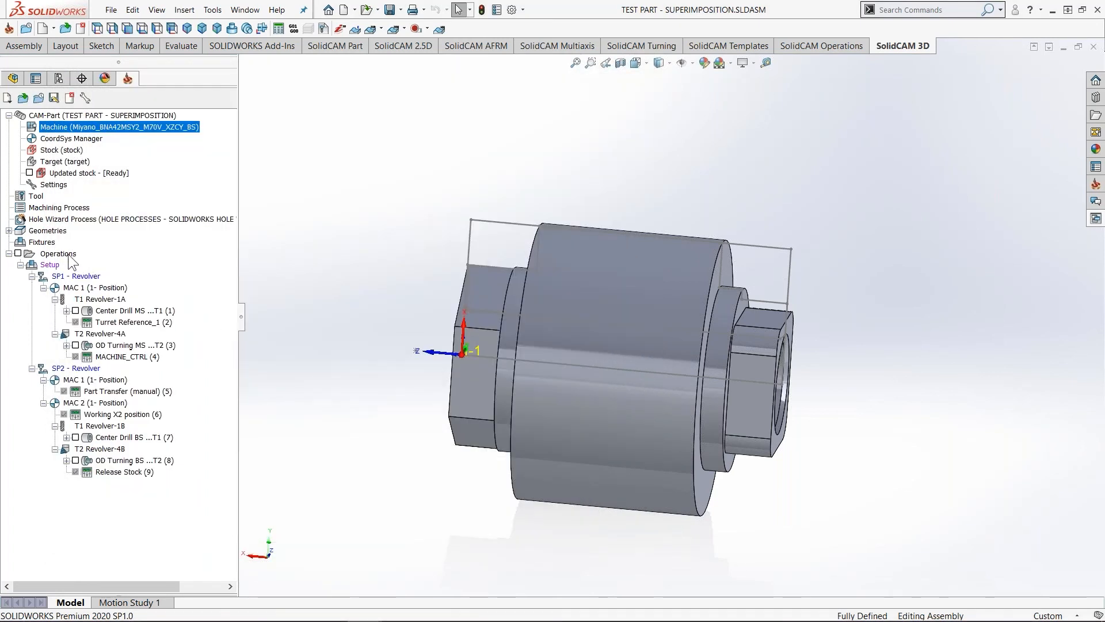
- Generate the traced G-code for all operations in the CAM tree
right_click(69, 256)
mouse_move(140, 413)
left_click(344, 413)
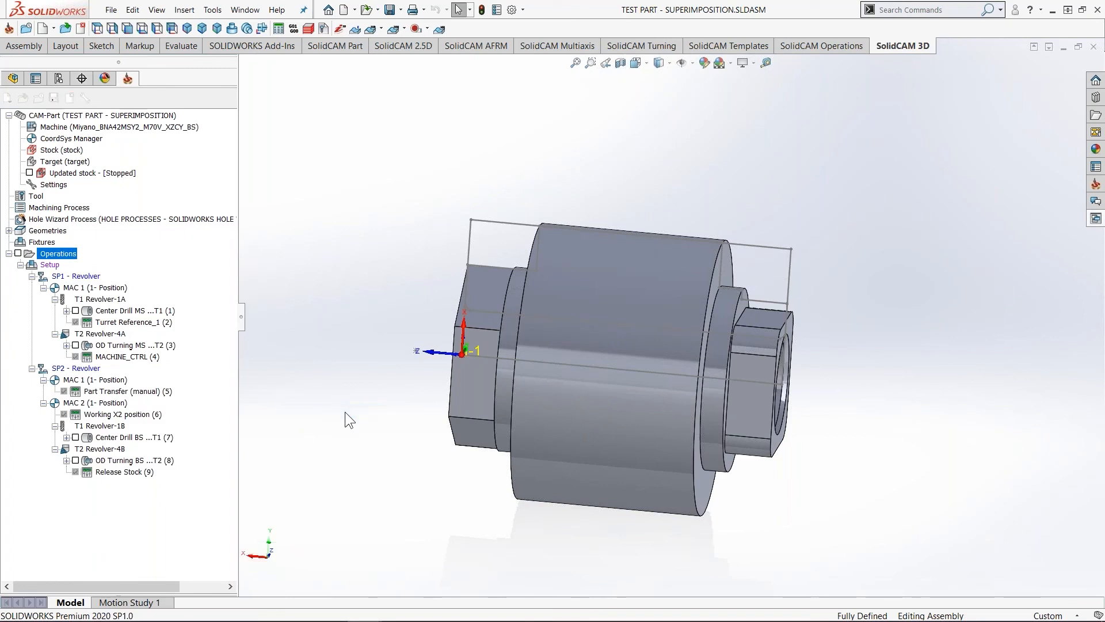
left_click(233, 255)
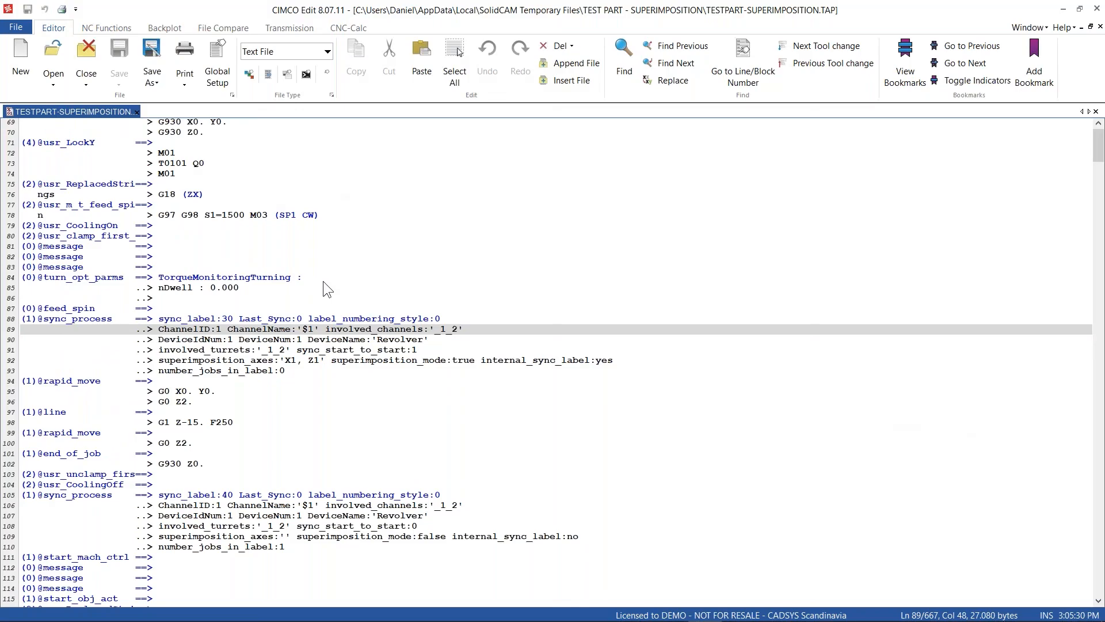
scroll(309, 358, "up", 1)
scroll(311, 365, "up", 20)
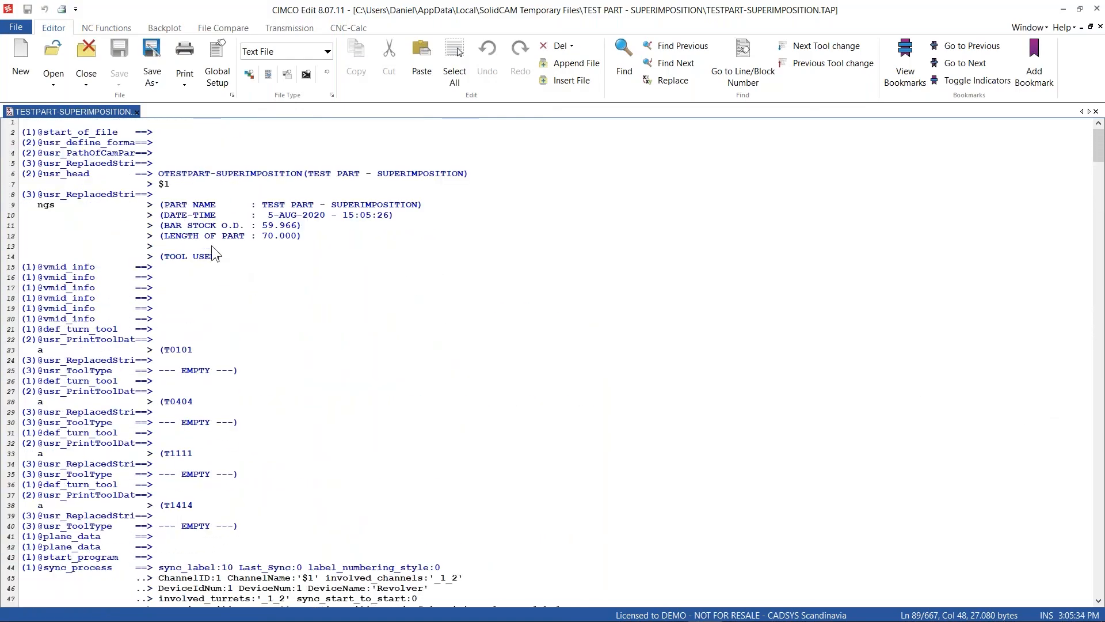
left_click_drag(157, 132, 11, 132)
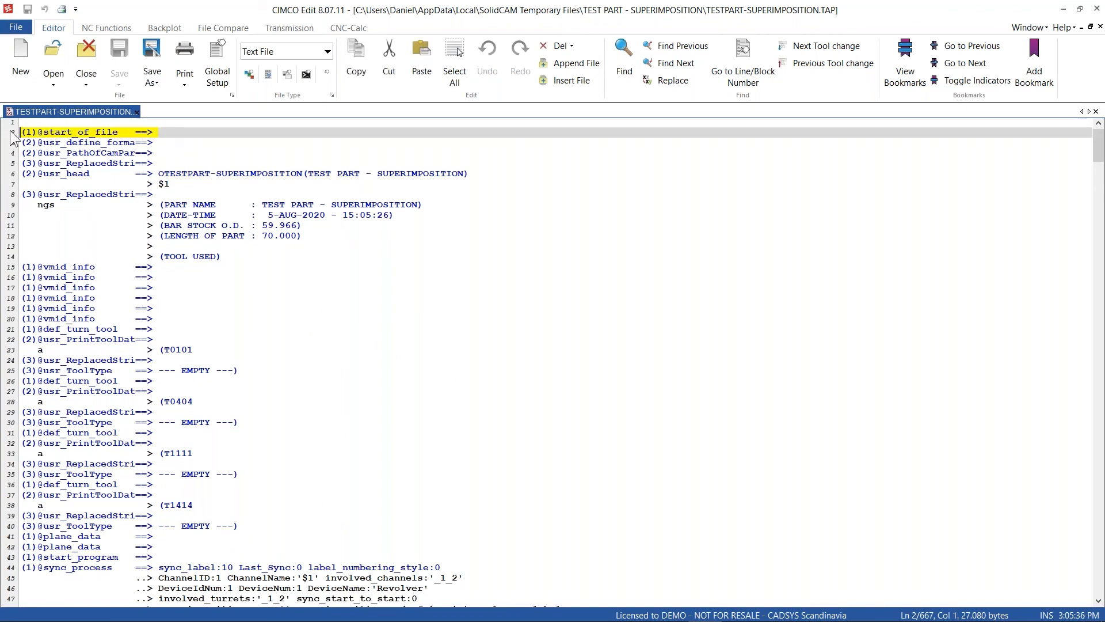
scroll(127, 296, "down", 5)
left_click_drag(156, 391, 20, 391)
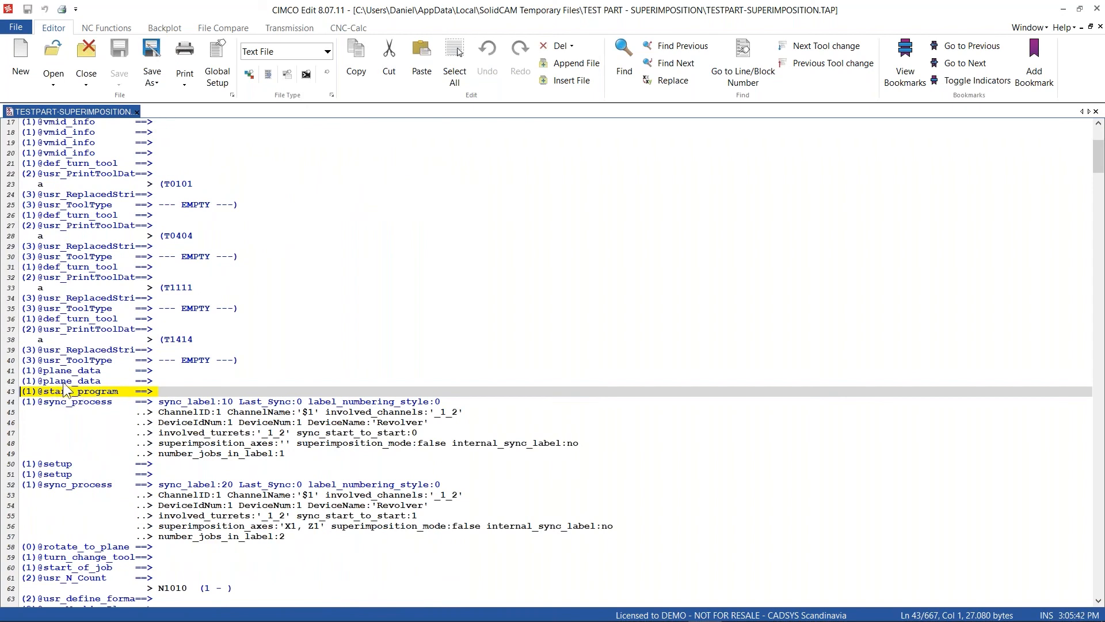
scroll(146, 416, "down", 2)
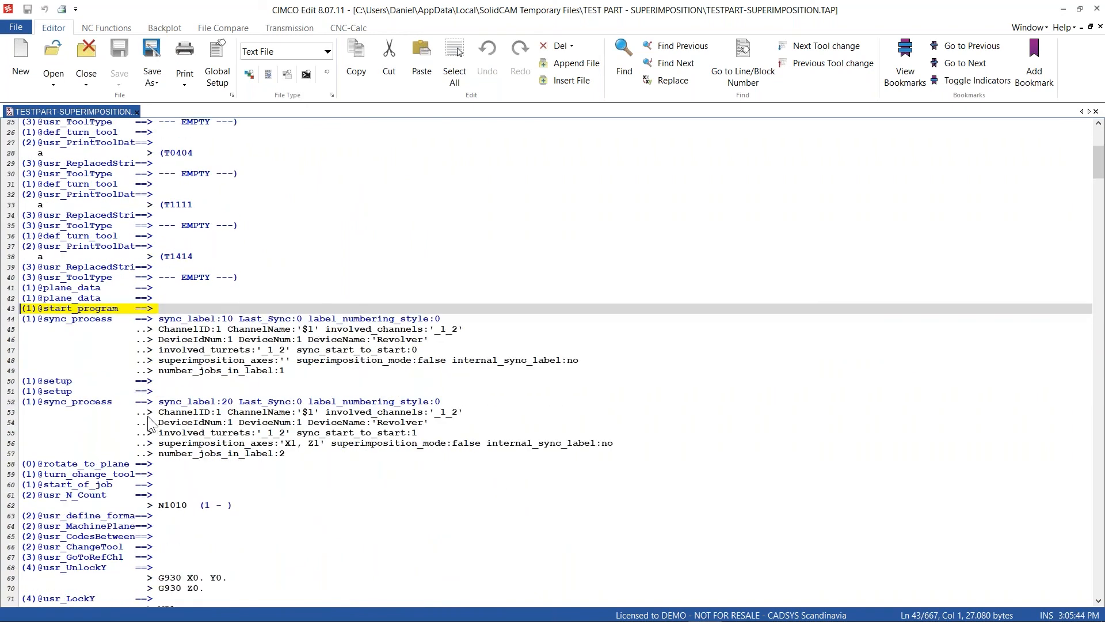
scroll(156, 392, "up", 2)
- Place the G-code window beside the operations tree and highlight sync_label:10 and sync_label:20 in channel $1
left_click_drag(438, 16, 590, 57)
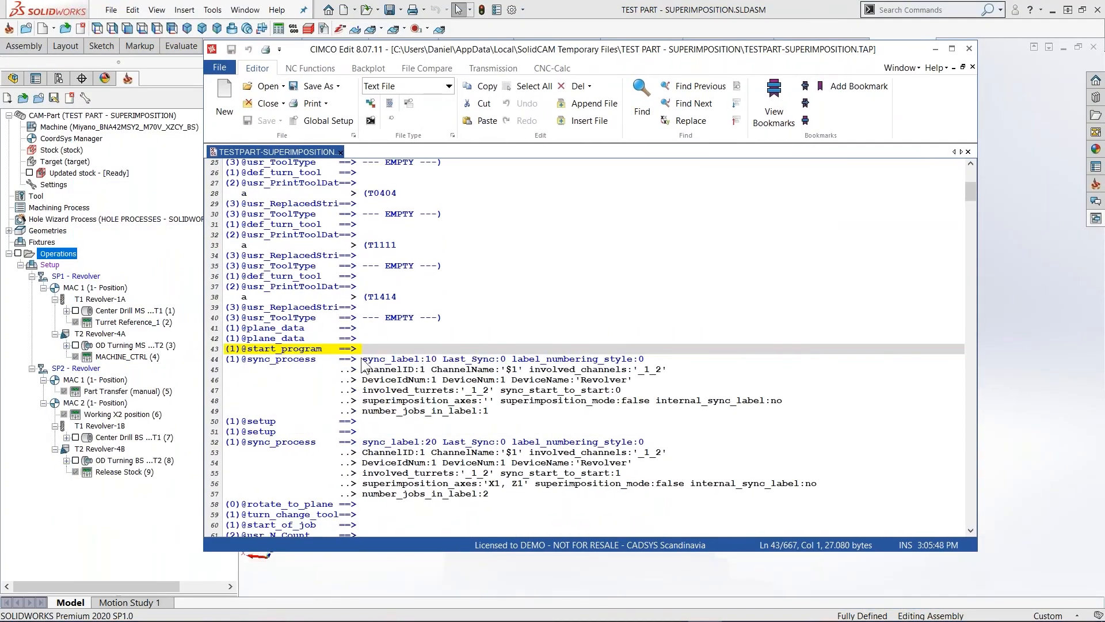
left_click_drag(362, 358, 422, 358)
left_click_drag(362, 442, 437, 442)
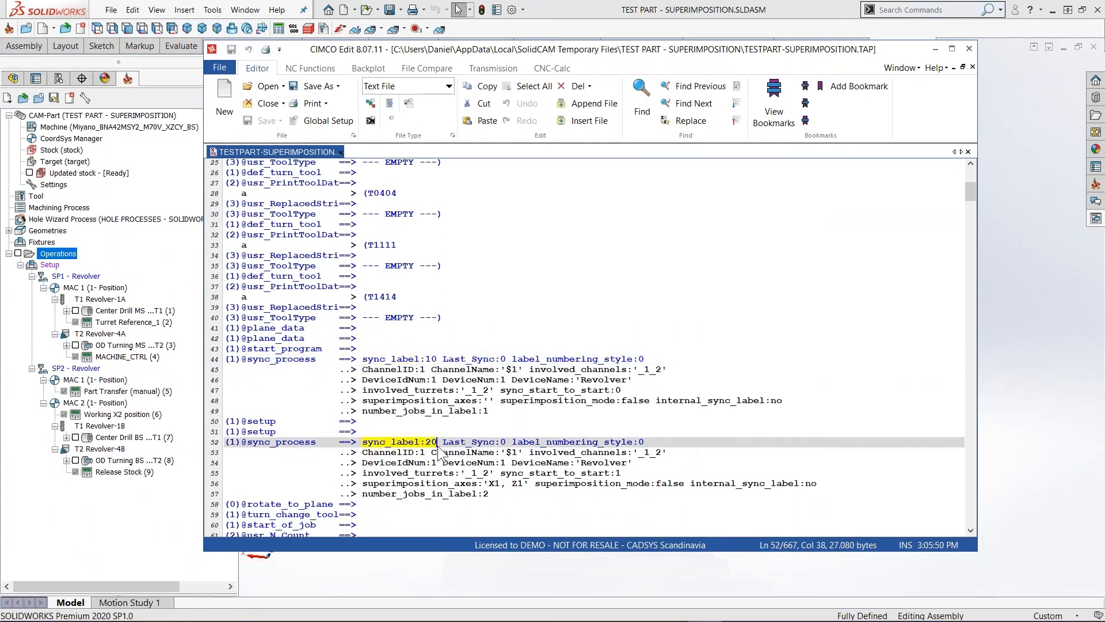
scroll(438, 455, "down", 2)
scroll(437, 454, "down", 2)
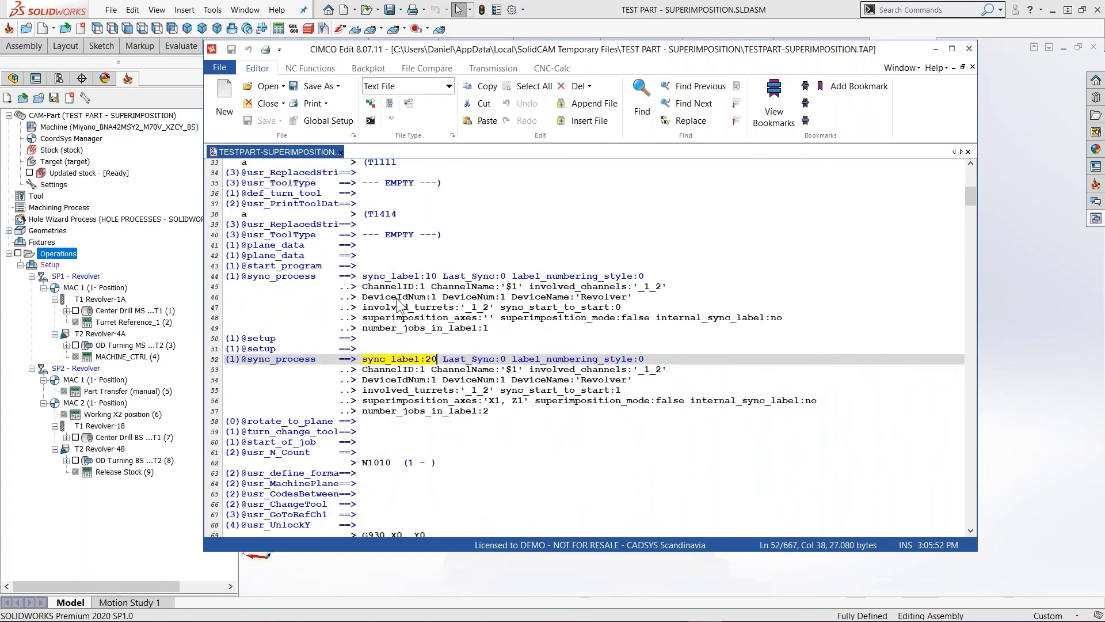
- Check the ChannelID lines under sync_label:10, 20 and 30, and follow channel $1 on to sync_label:40
left_click_drag(362, 286, 425, 286)
left_click_drag(362, 369, 409, 378)
left_click(425, 369)
scroll(440, 403, "down", 12)
left_click(431, 369)
scroll(438, 427, "down", 3)
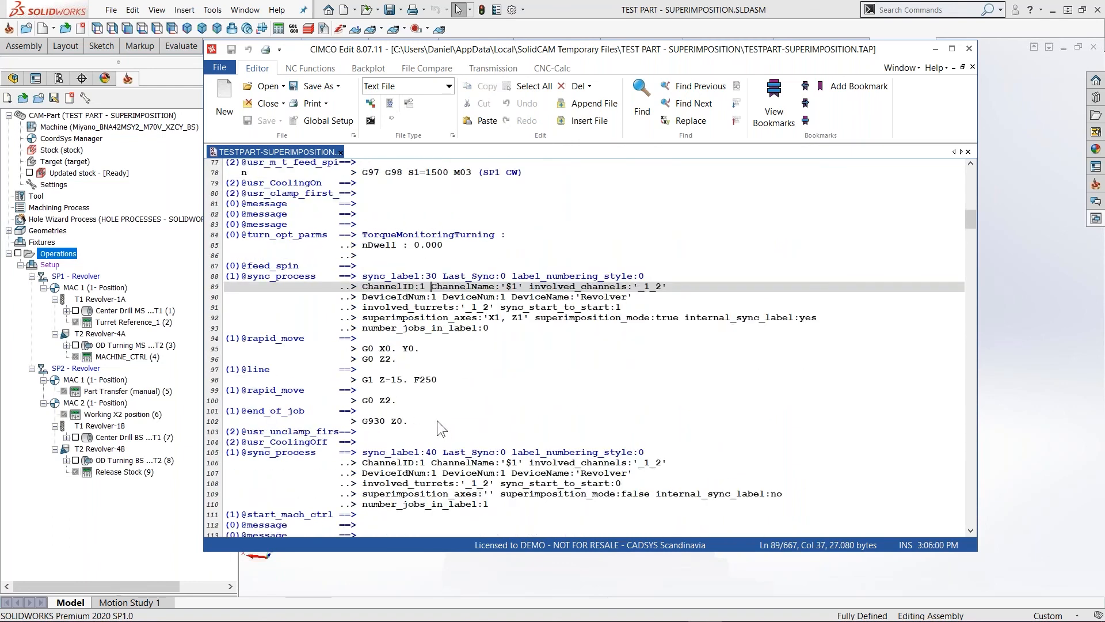
scroll(437, 421, "down", 4)
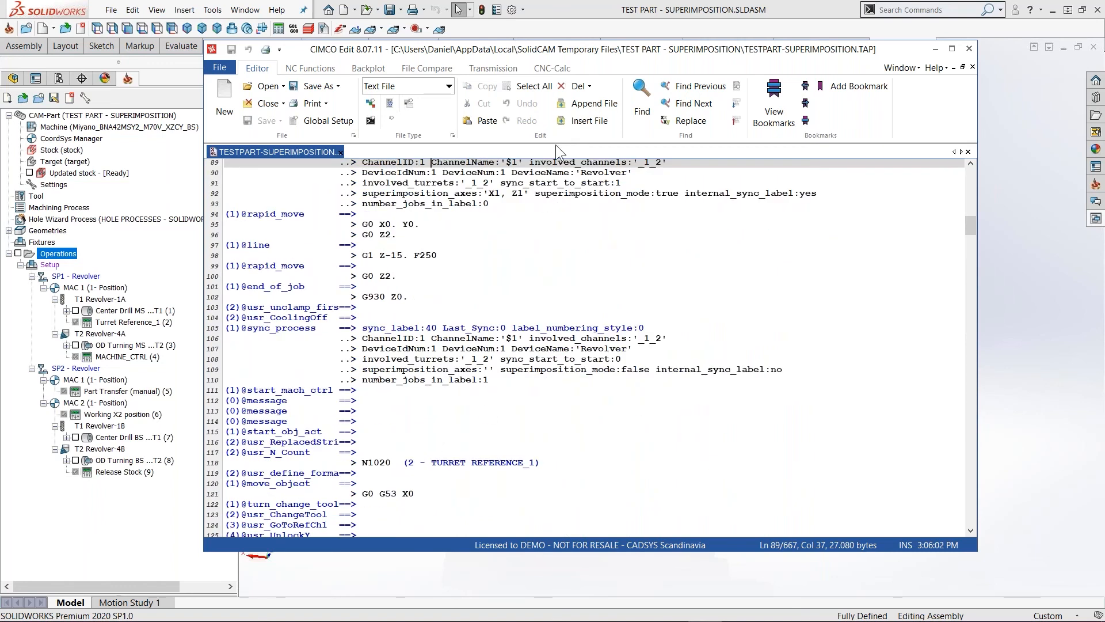
- Maximize the G-code window and highlight sync_label:50 after the Turret Reference_1 block
double_click(555, 50)
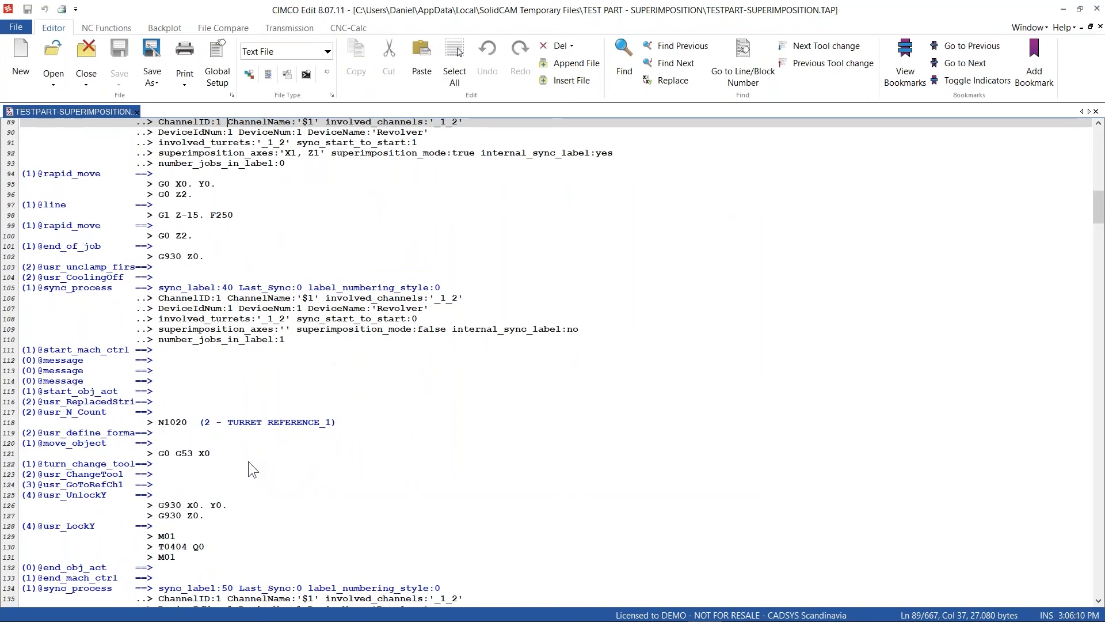
scroll(244, 462, "down", 5)
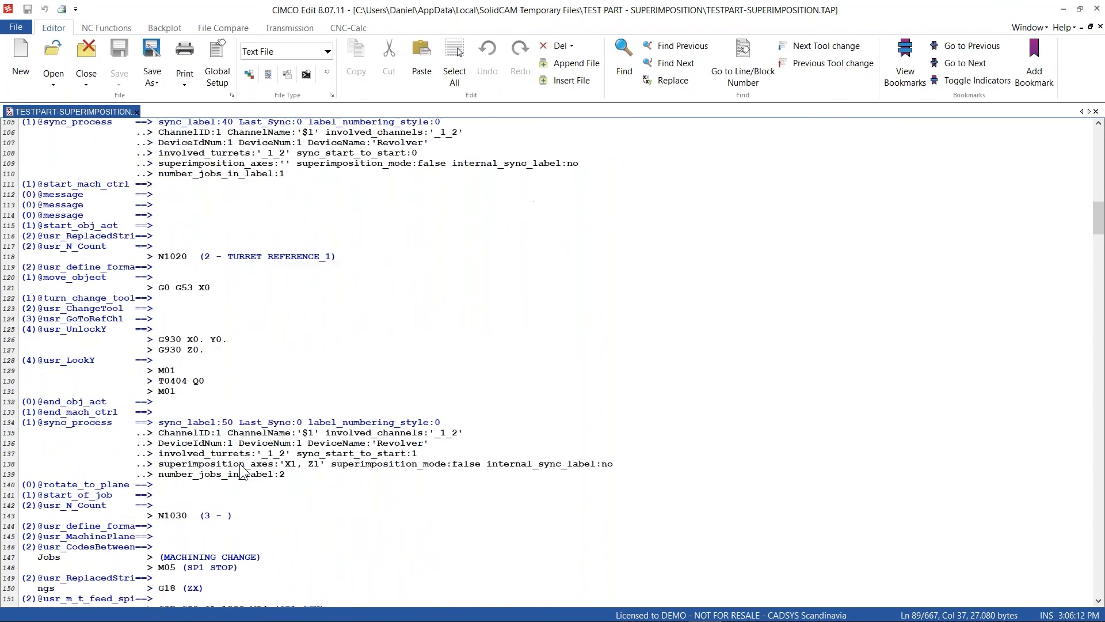
scroll(241, 469, "down", 3)
left_click_drag(157, 340, 233, 340)
scroll(237, 465, "down", 5)
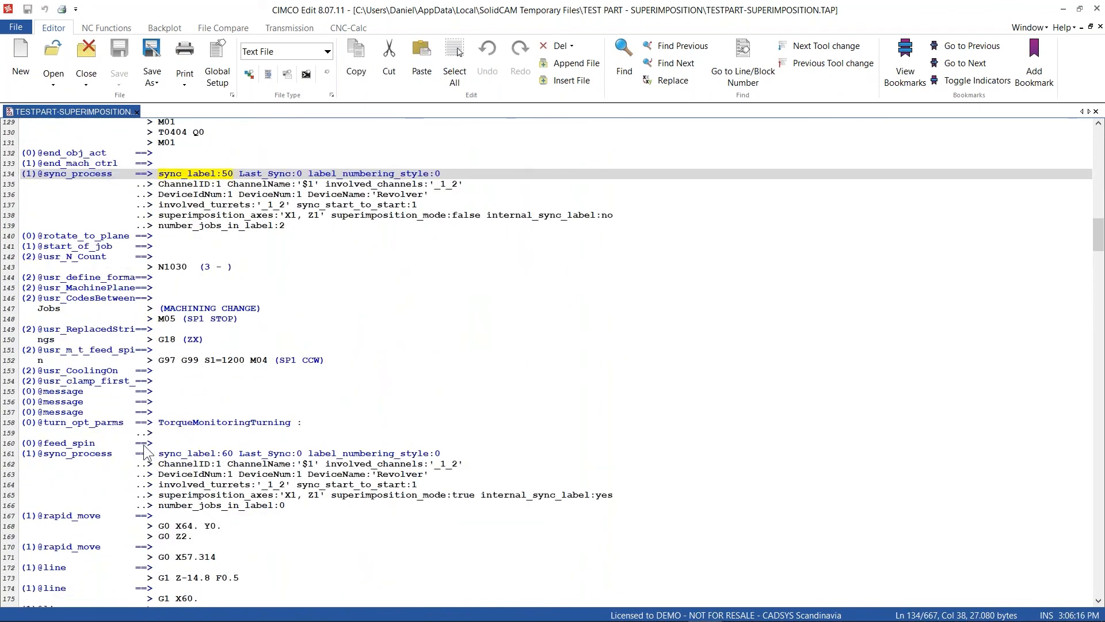
- Follow channel $1 from sync_label:60 through the turning moves to the sync_process calls around MACHINE_CTRL
left_click(131, 459)
scroll(188, 478, "down", 14)
scroll(241, 485, "up", 6)
scroll(240, 469, "up", 1)
scroll(240, 472, "down", 12)
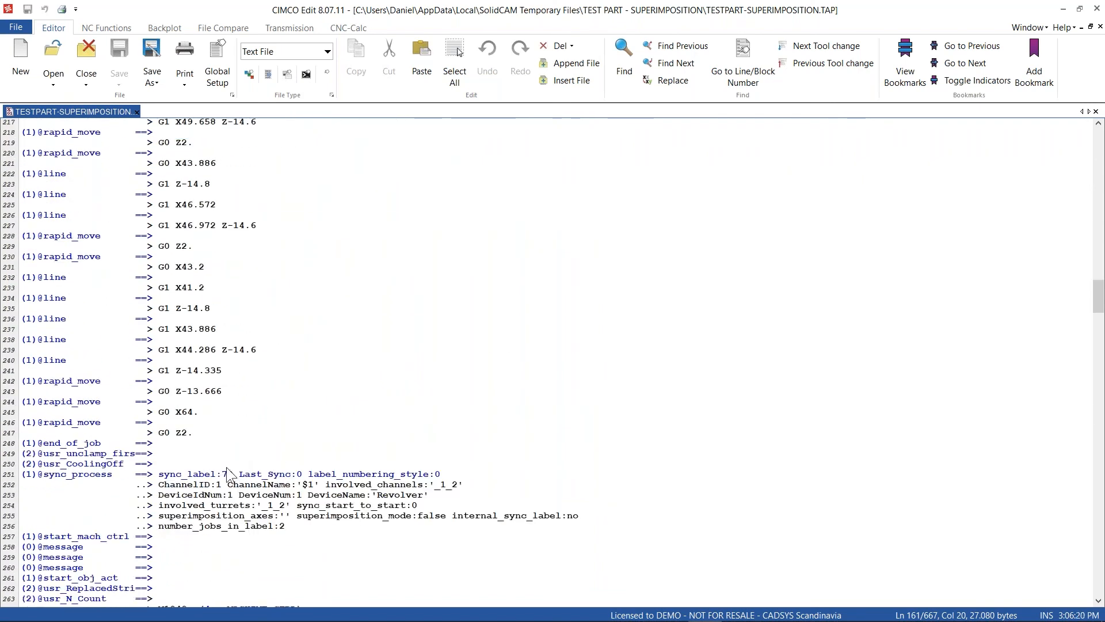
scroll(163, 410, "down", 7)
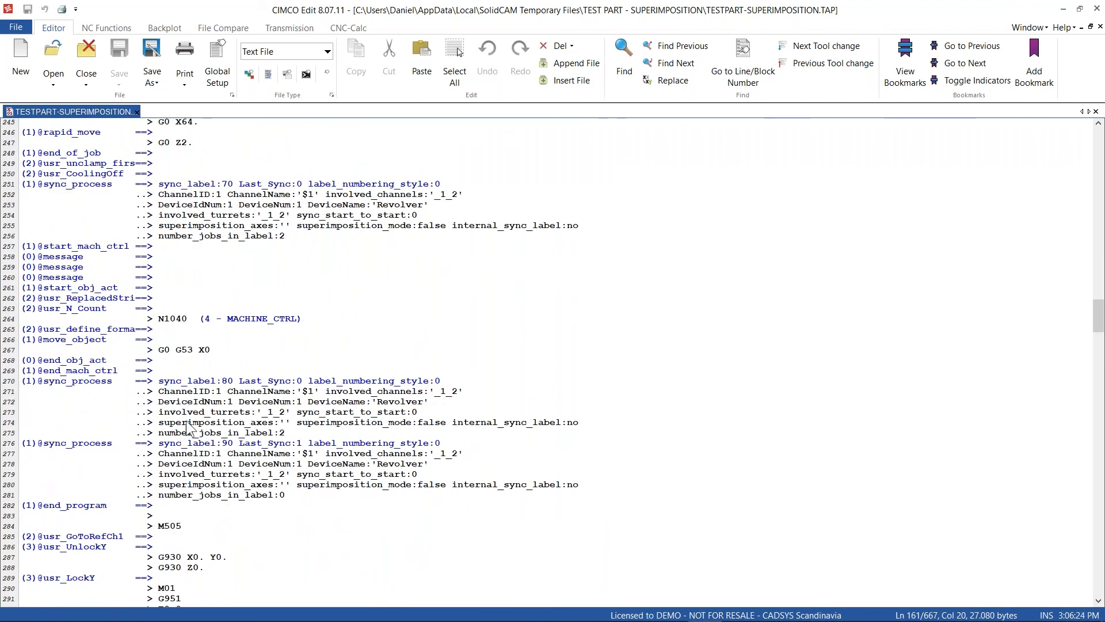
scroll(185, 429, "down", 1)
left_click_drag(166, 464, 16, 459)
left_click(171, 467)
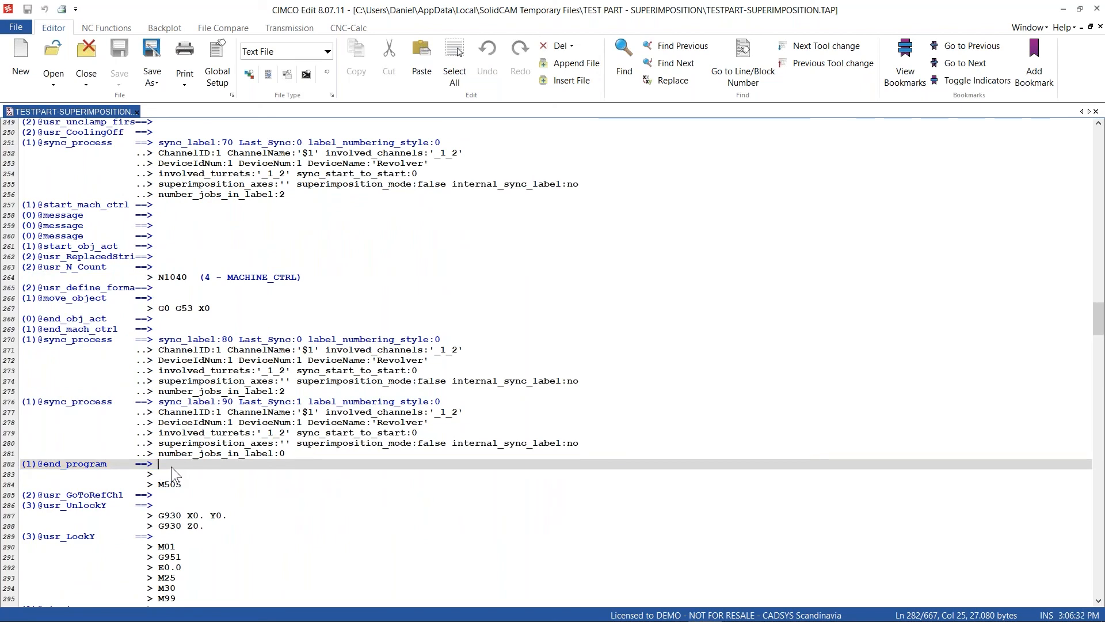
left_click_drag(164, 340, 328, 443)
left_click(348, 454)
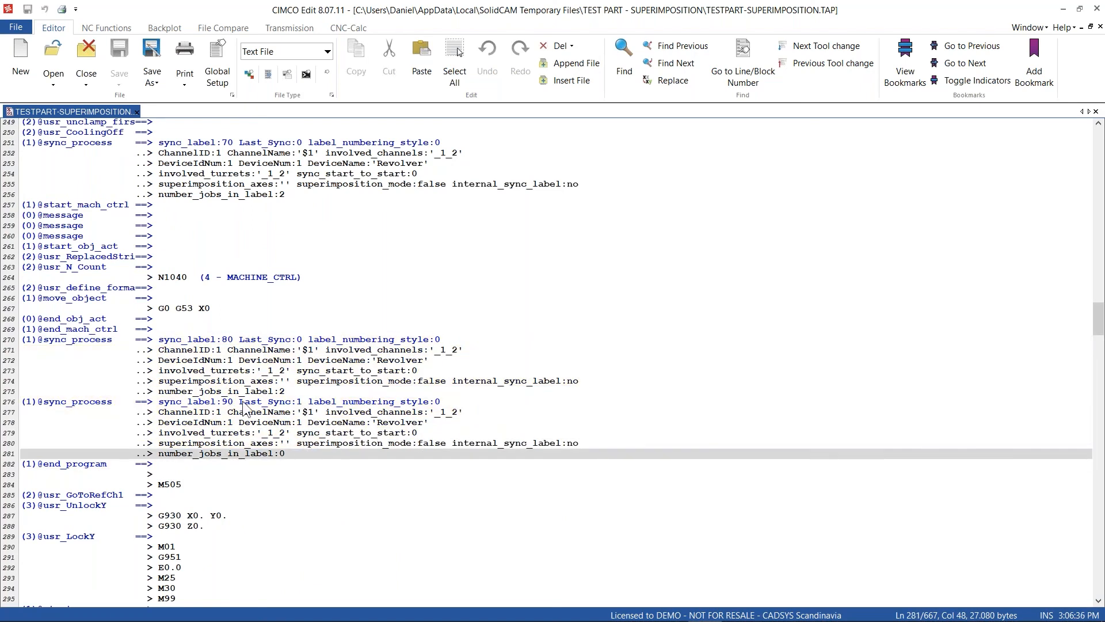
left_click(297, 401)
left_click(297, 444)
scroll(95, 474, "down", 4)
left_click_drag(157, 484, 20, 485)
left_click(174, 483)
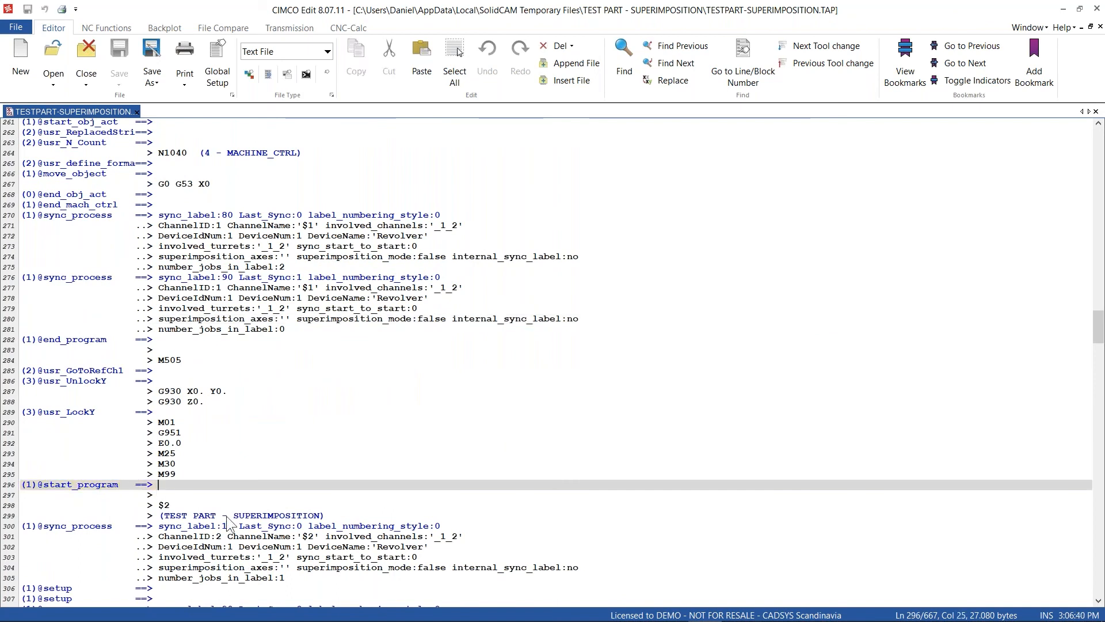
scroll(230, 495, "down", 3)
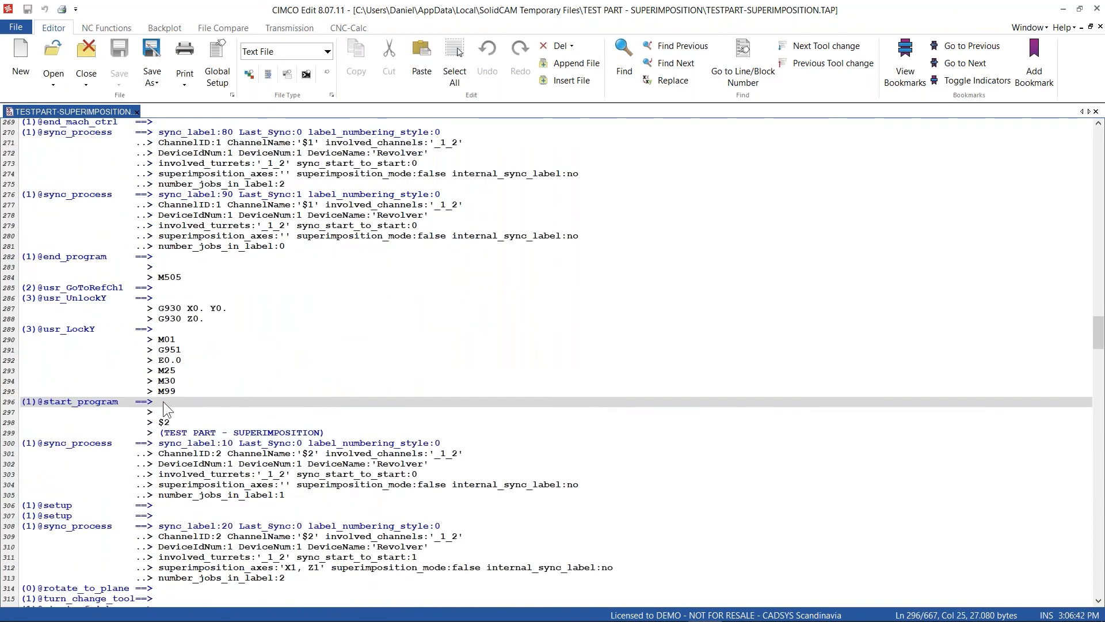
scroll(168, 403, "down", 3)
left_click(239, 371)
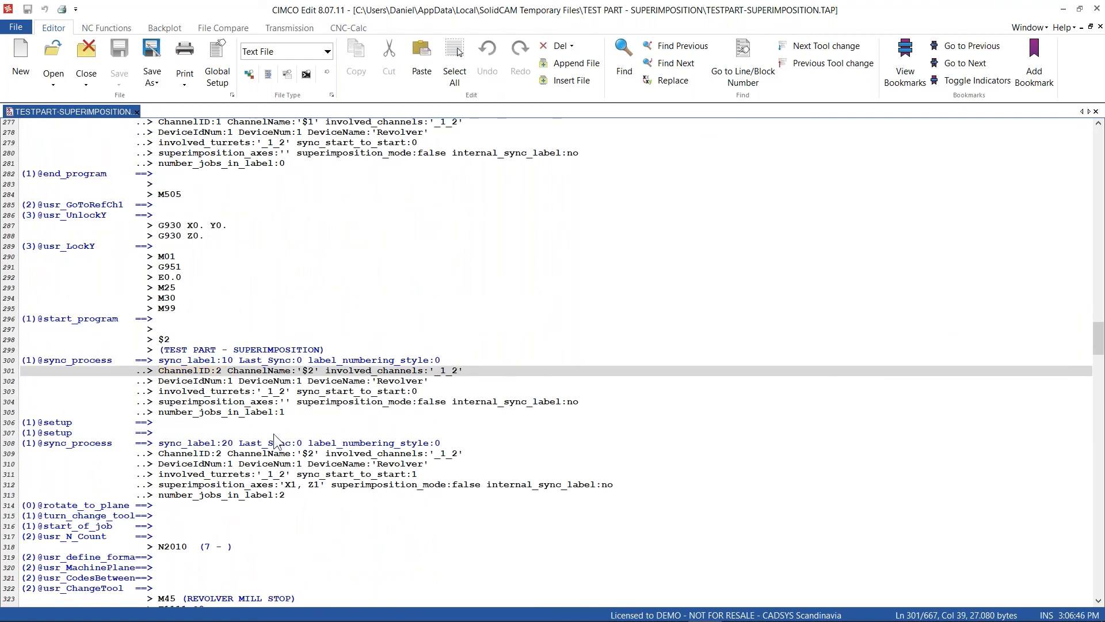
left_click(302, 426)
key("super")
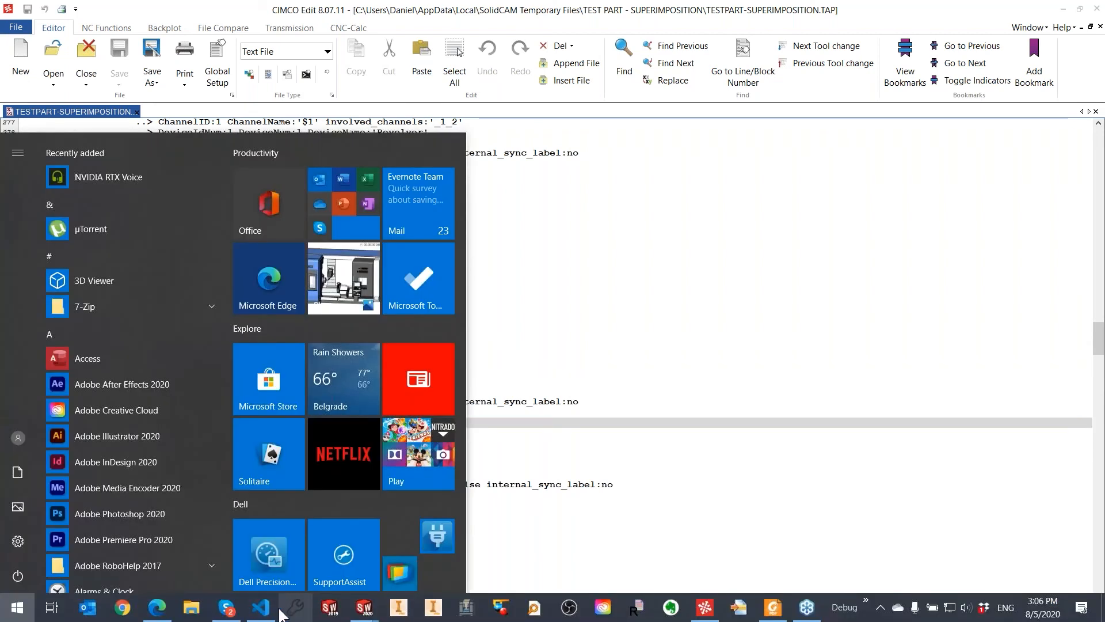
left_click(275, 610)
left_click(293, 608)
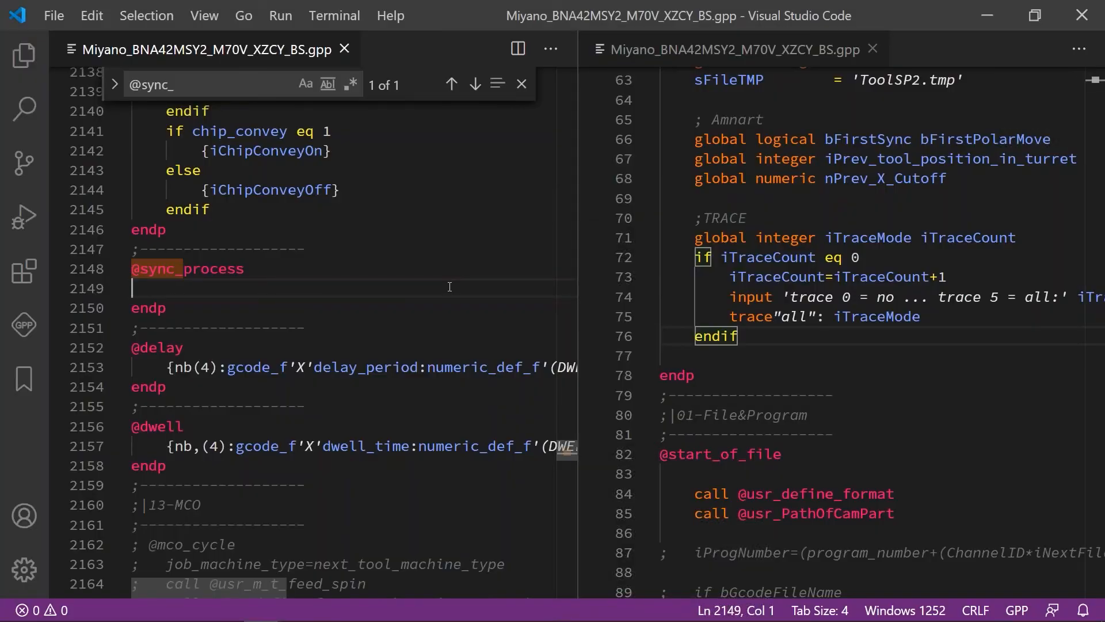
key("Tab")
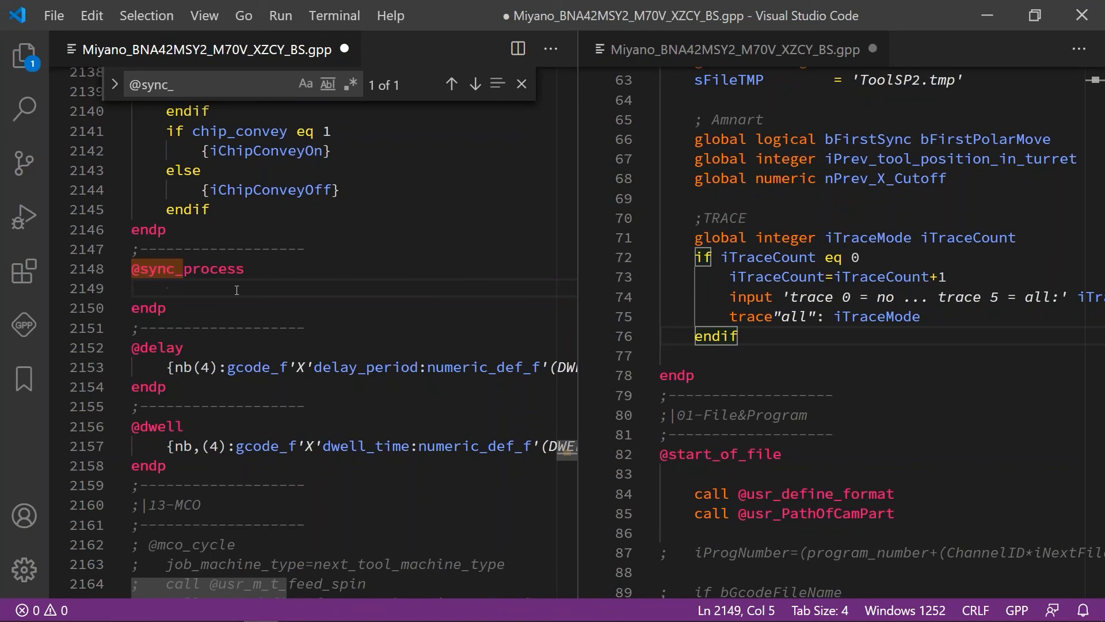
- Switch to Channel Synchronization and inspect sync line 40, Turret Reference_1 in $1 and the empty row opposite in $2
key("super")
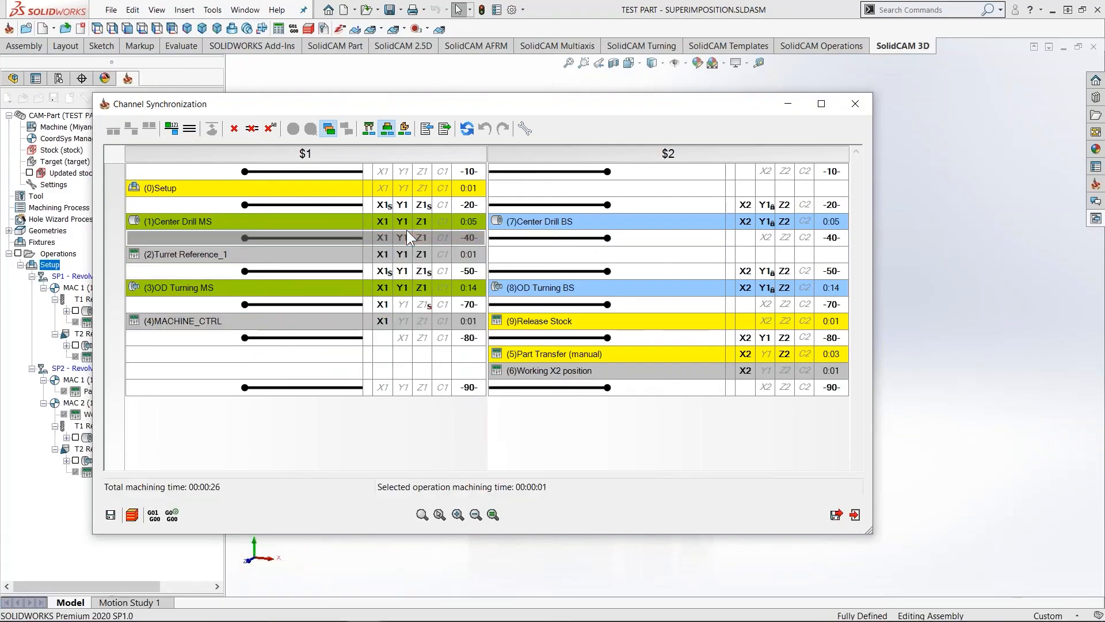
left_click(393, 194)
left_click(341, 240)
left_click(323, 253)
mouse_move(323, 254)
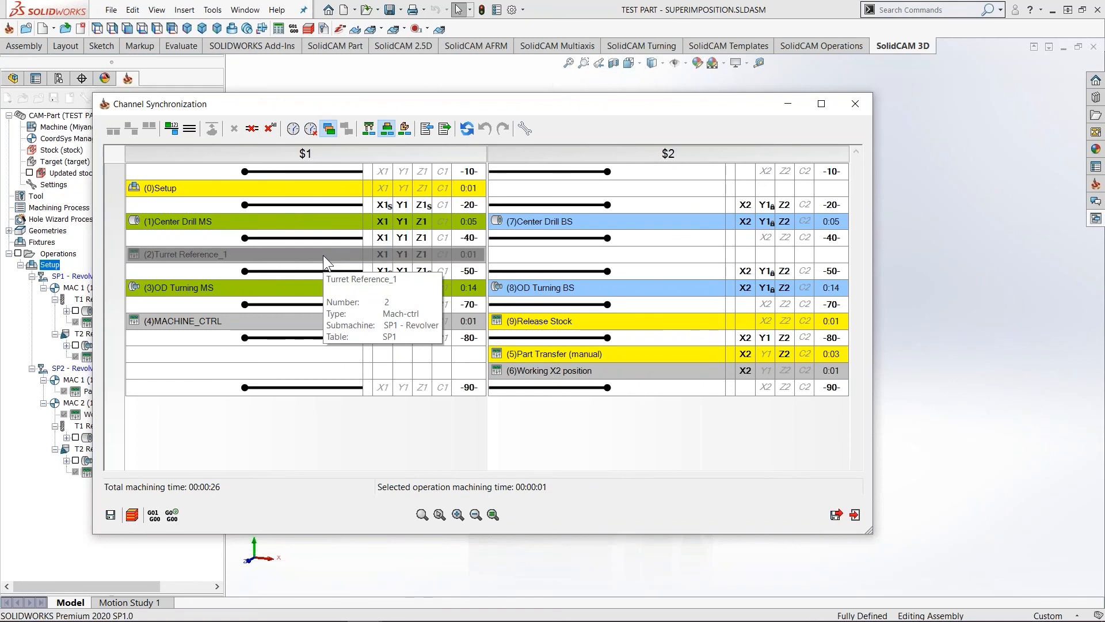
left_click(596, 254)
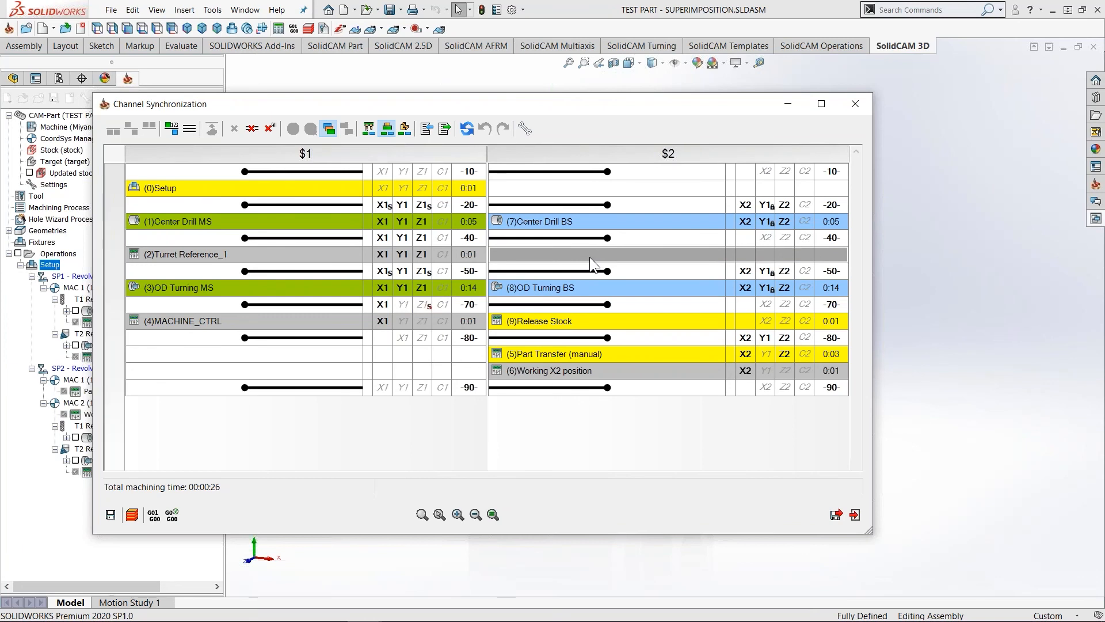
key("alt+Tab")
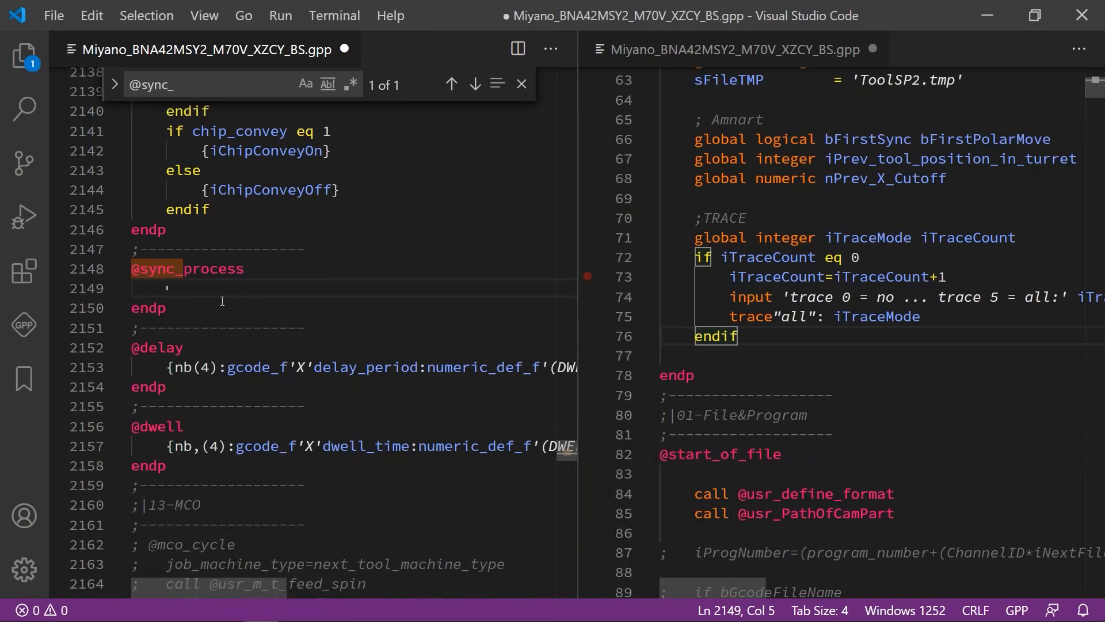
type("if sync_;")
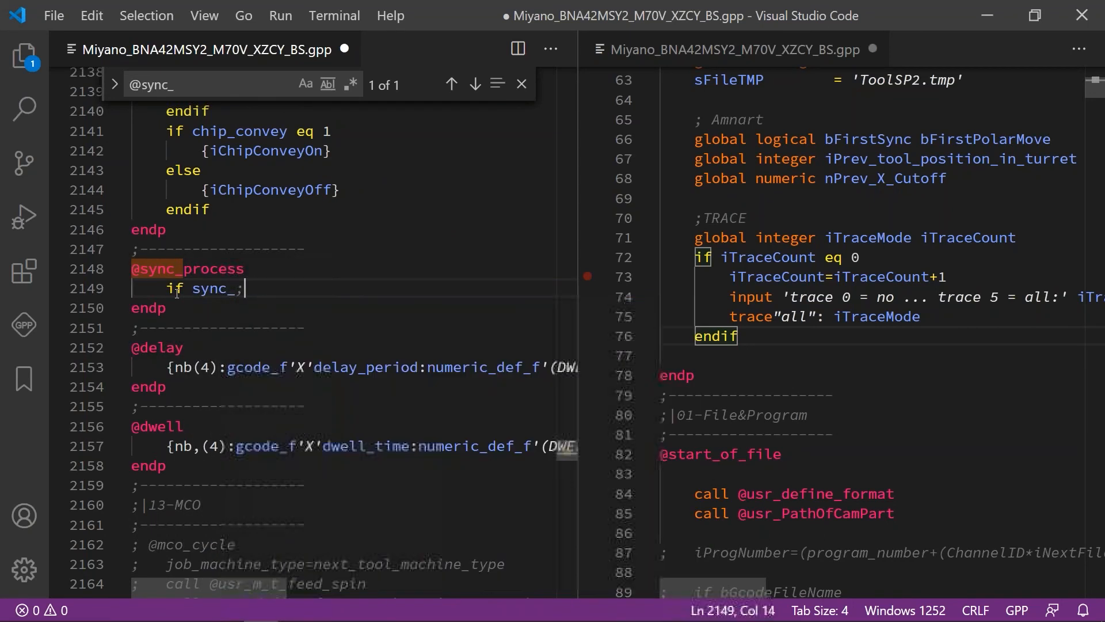
key("BackSpace")
type("label eq 40")
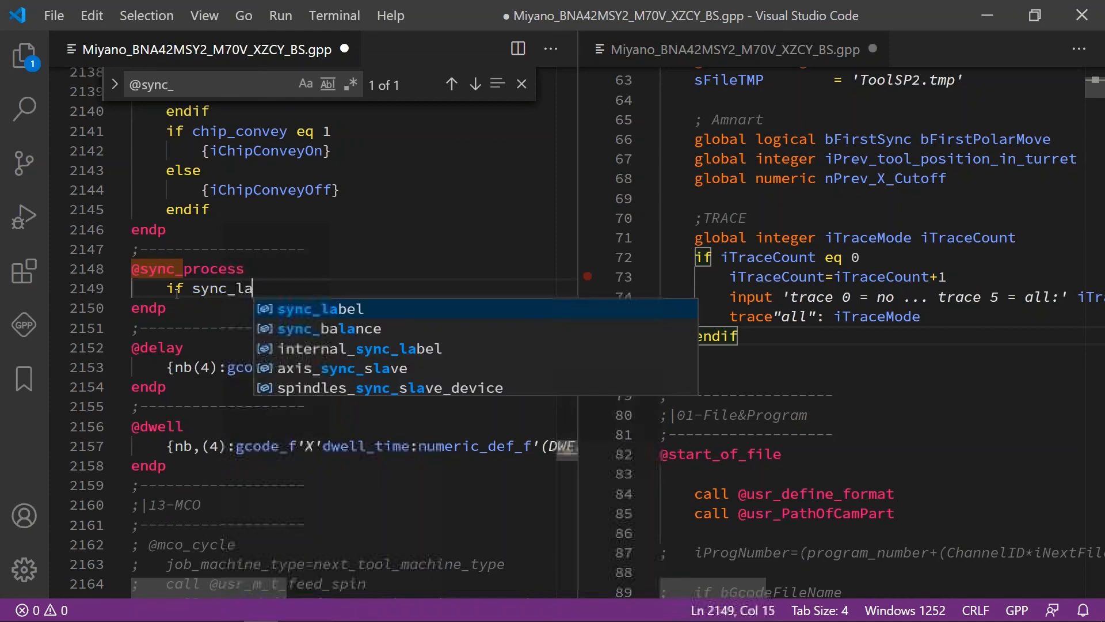
key("Return")
key("Tab")
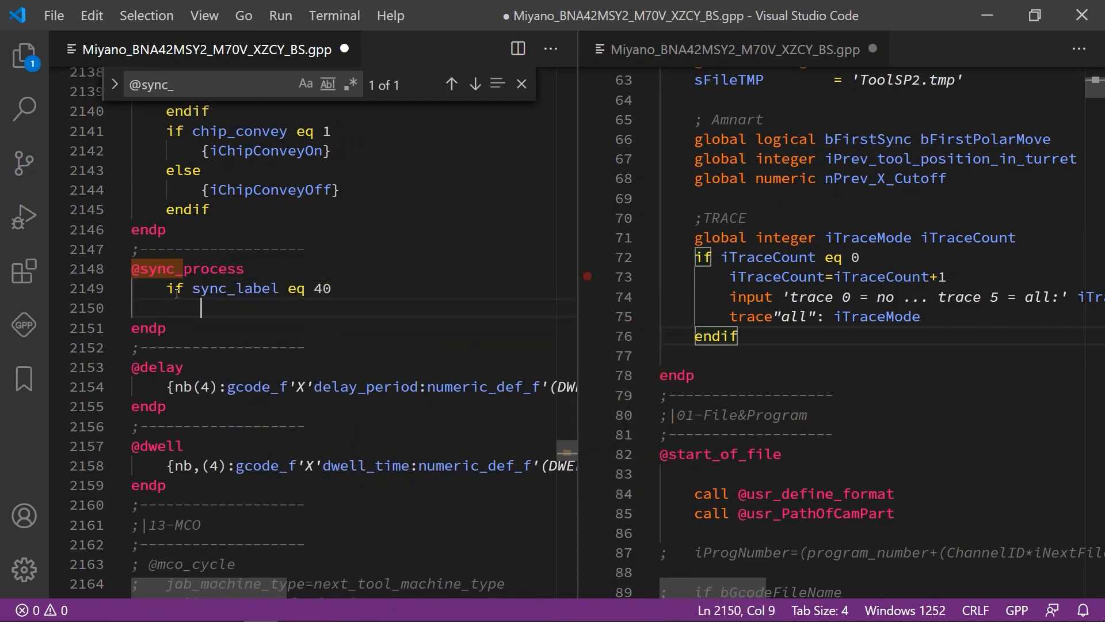
- Nest an "if ChannelID eq 1" block that assigns i_Test = 44, and close it with endif
type("if Chan")
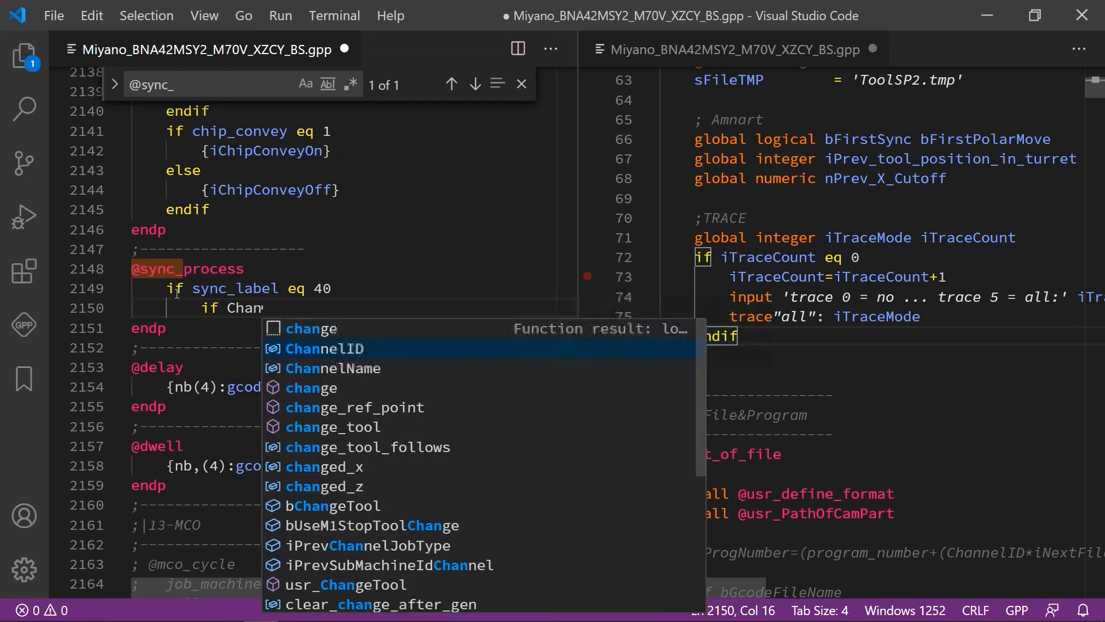
type("nelID eq 1")
key("Return")
key("Tab")
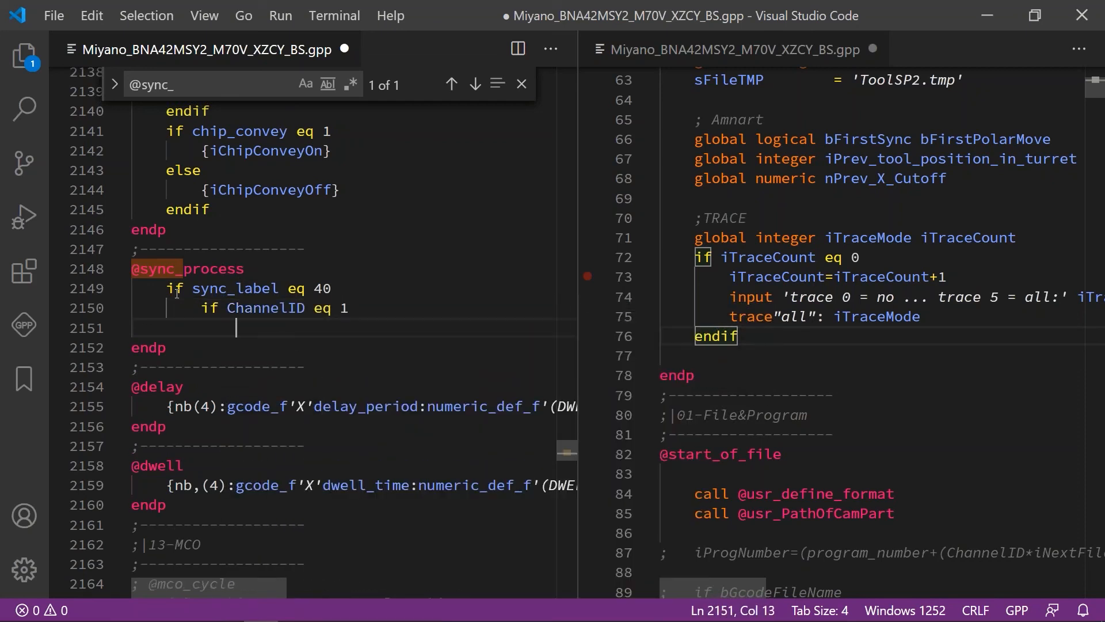
type("i_Test")
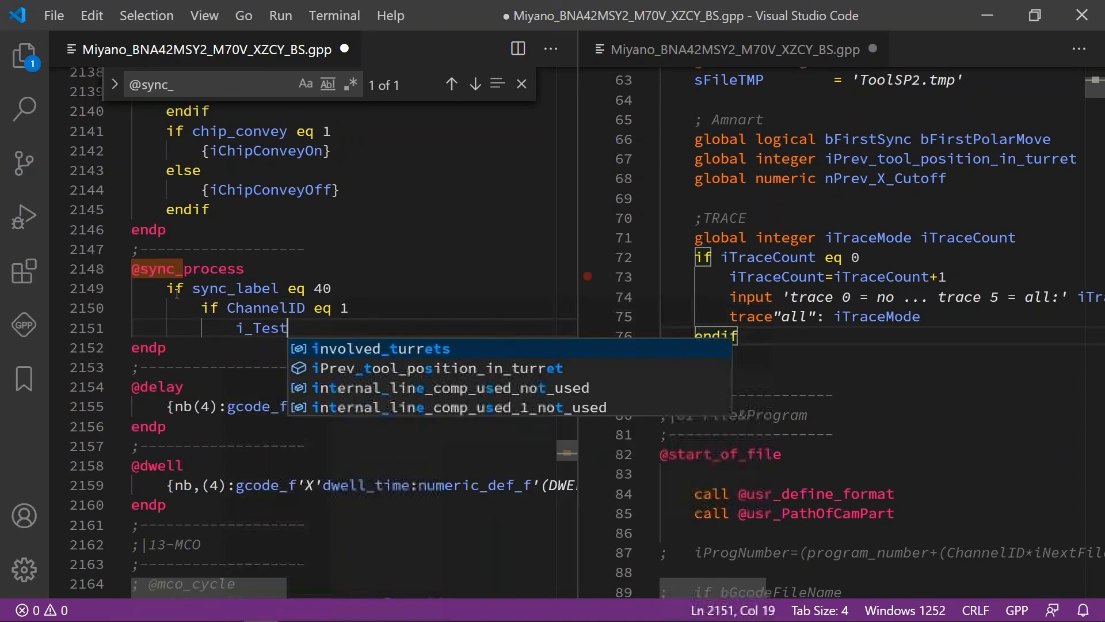
type(" = 44")
key("Return")
key("BackSpace")
type("endif")
key("Return")
key("BackSpace")
key("BackSpace")
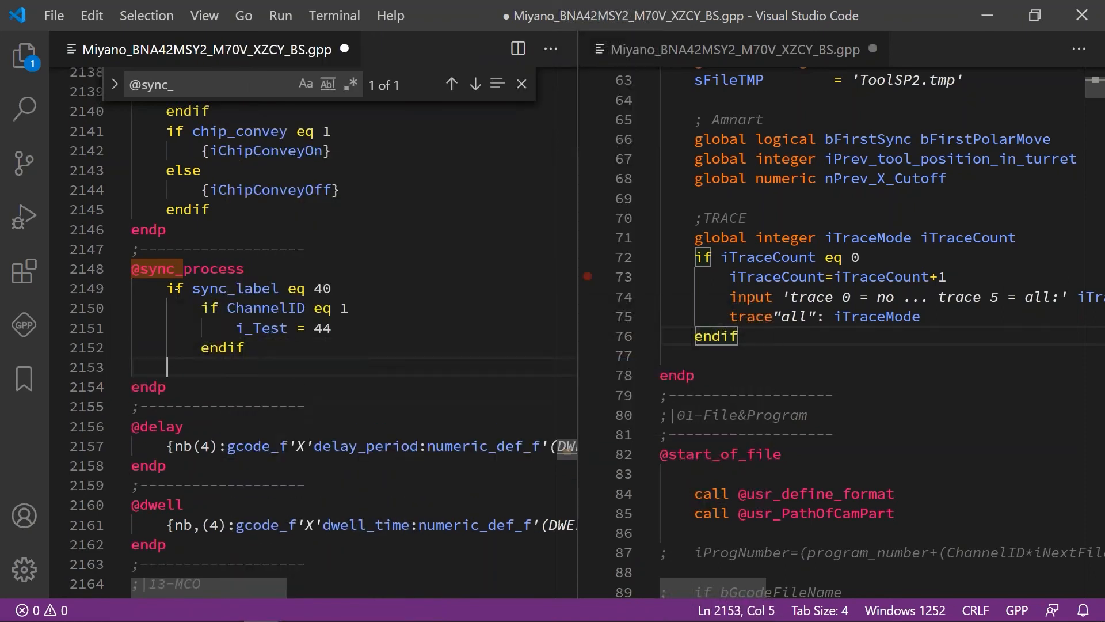
- Add an else branch that assigns i_Test = 0 to the sync_label condition, close it with endif, and save the file
type("else")
key("Return")
key("Tab")
type("i_T")
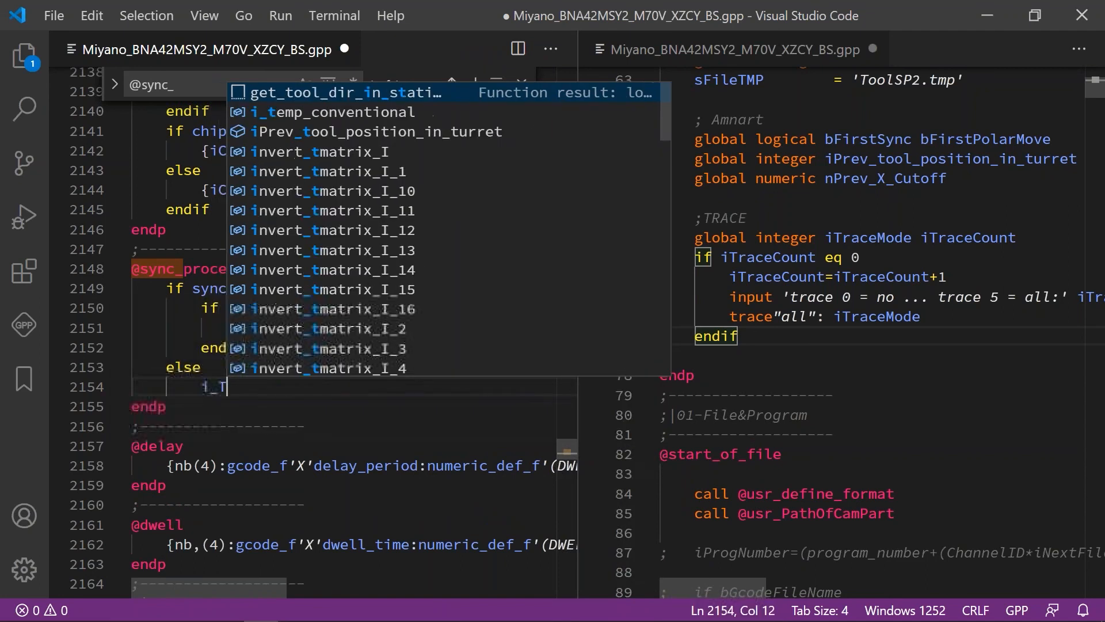
type("est = 0")
key("Return")
type("endif")
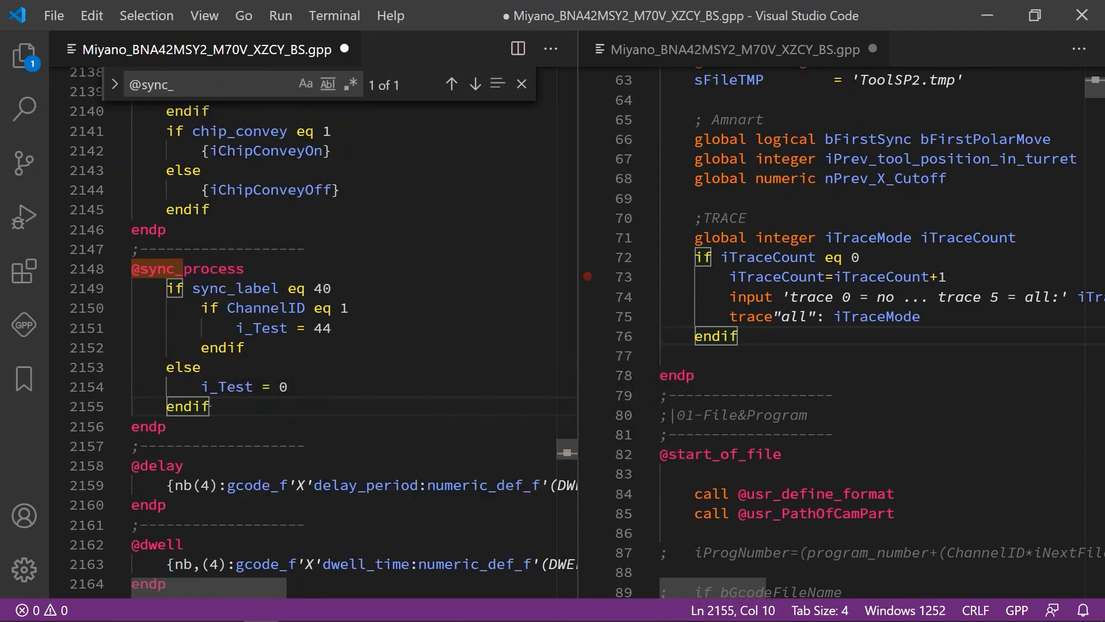
key("ctrl+s")
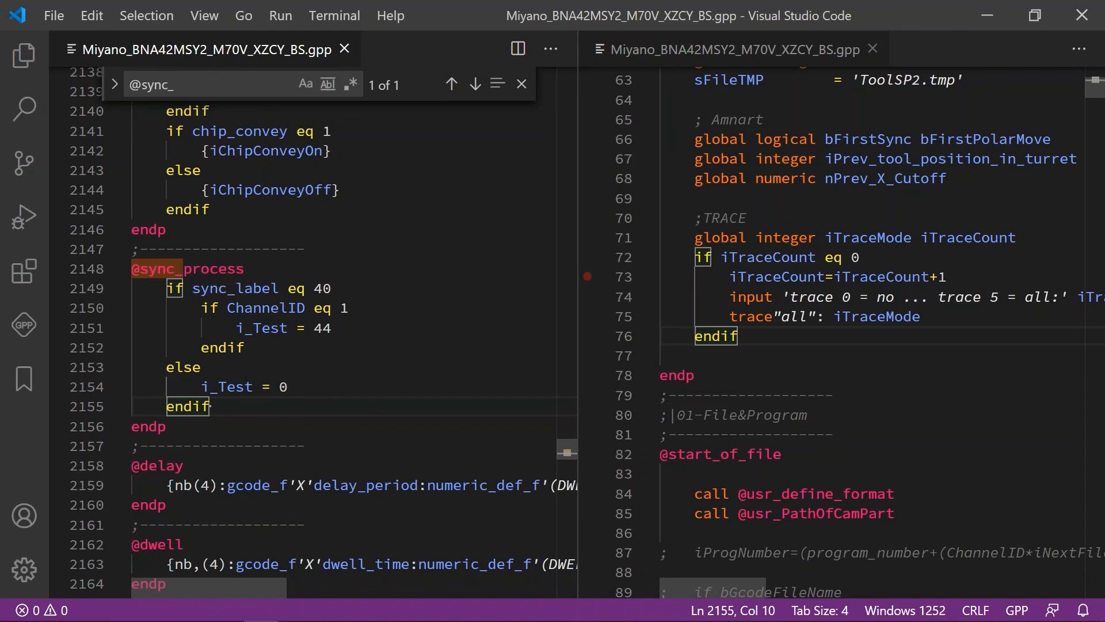
double_click(226, 387)
left_click(226, 403)
key("Return")
key("Return")
type("{nb 'TEST ")
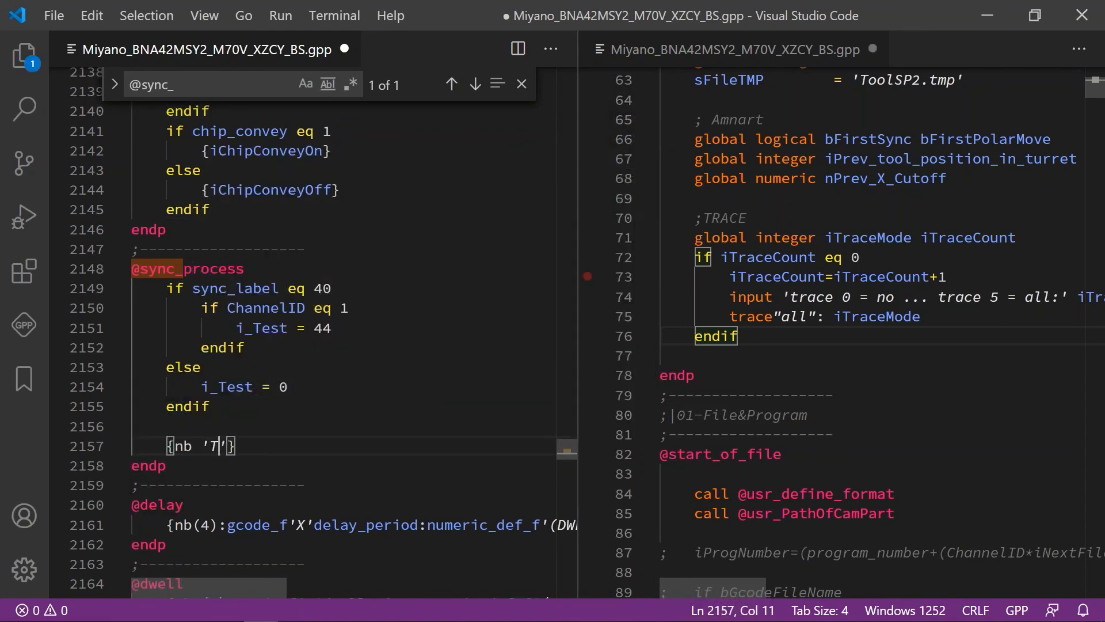
type("VALUE: 'i_Test")
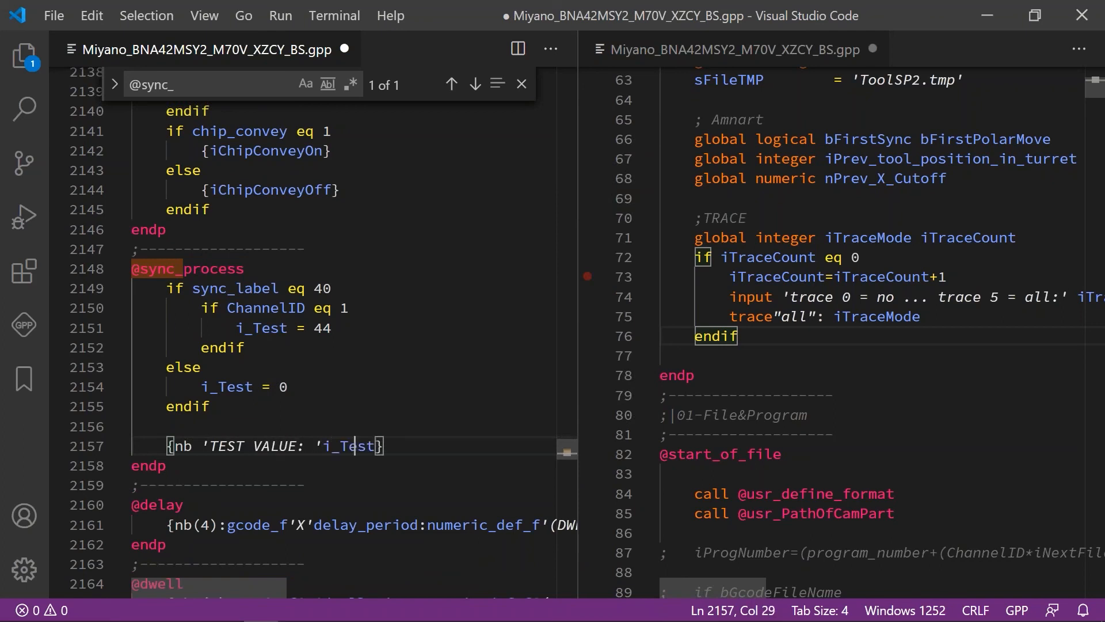
key("ctrl+s")
- Declare i_Test as a global integer below the TRACE block's endif and save the file
double_click(348, 446)
key("ctrl+c")
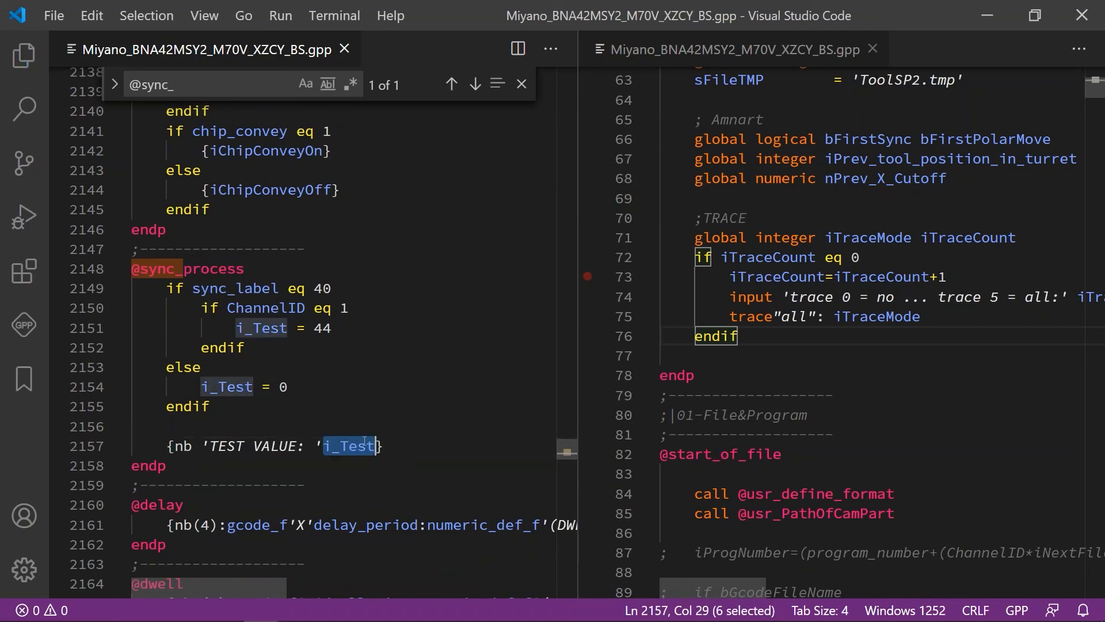
left_click(774, 357)
key("Tab")
type("global un")
key("BackSpace")
key("BackSpace")
type("integer")
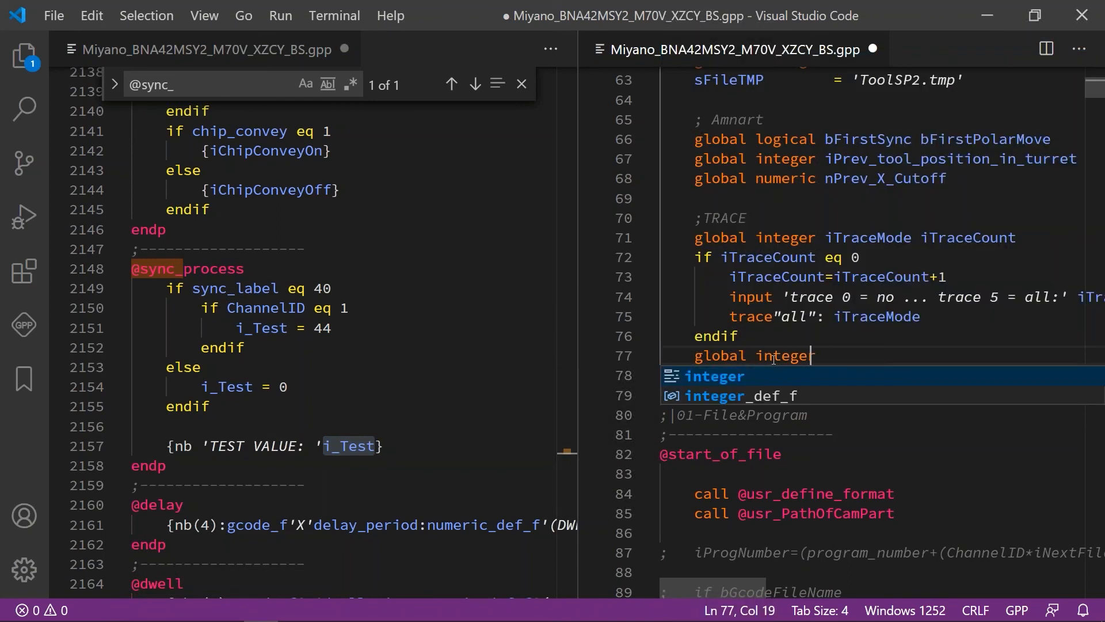
key("ctrl+v")
key("ctrl+s")
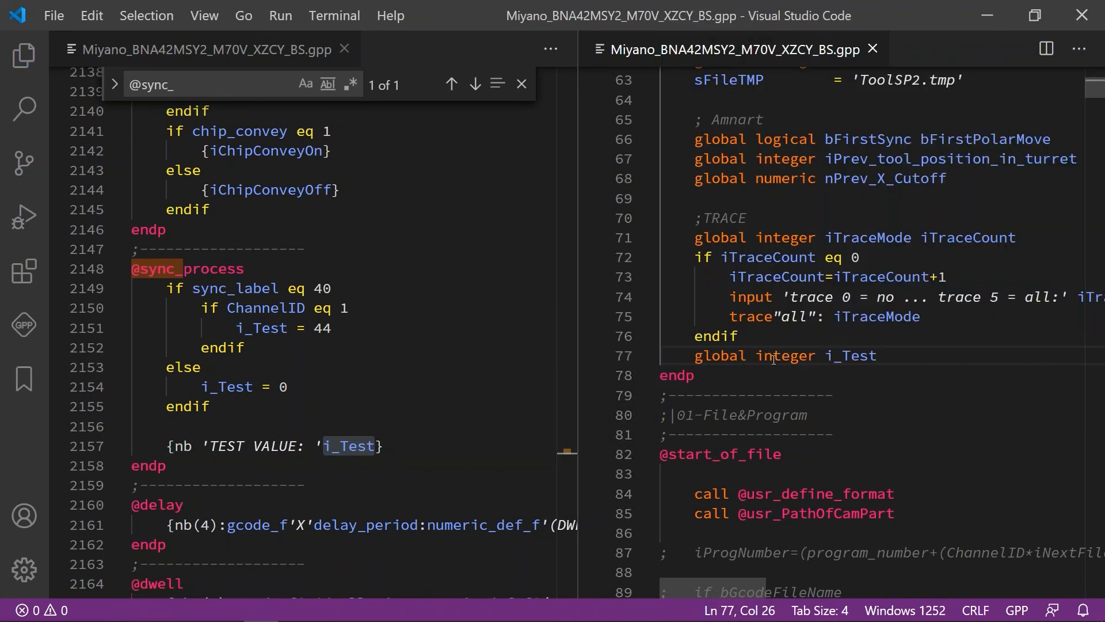
- Switch to SolidWorks, generate G-code from Channel Synchronization with the file name Setup, and reload the modified Setup.TAP in CIMCO Edit
key("super")
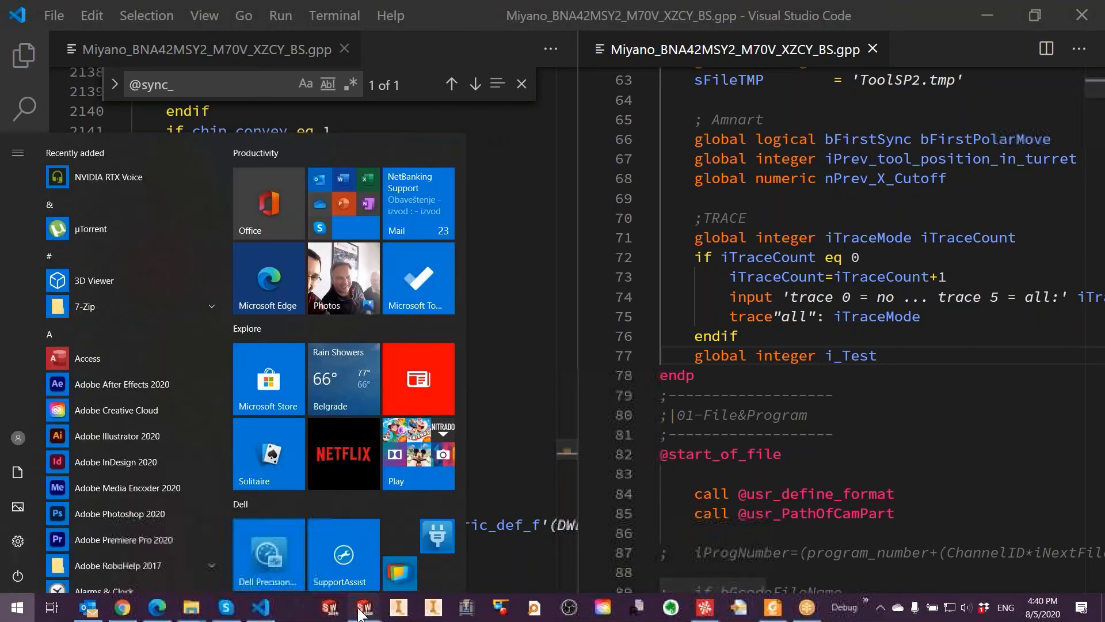
mouse_move(364, 608)
left_click(316, 550)
left_click(153, 514)
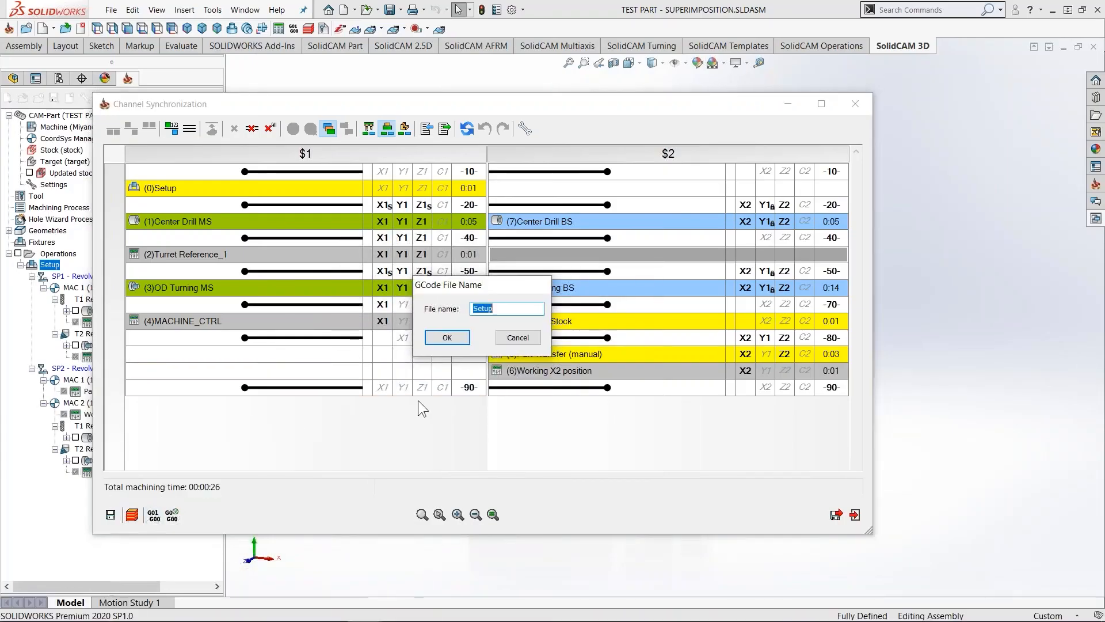
left_click(447, 337)
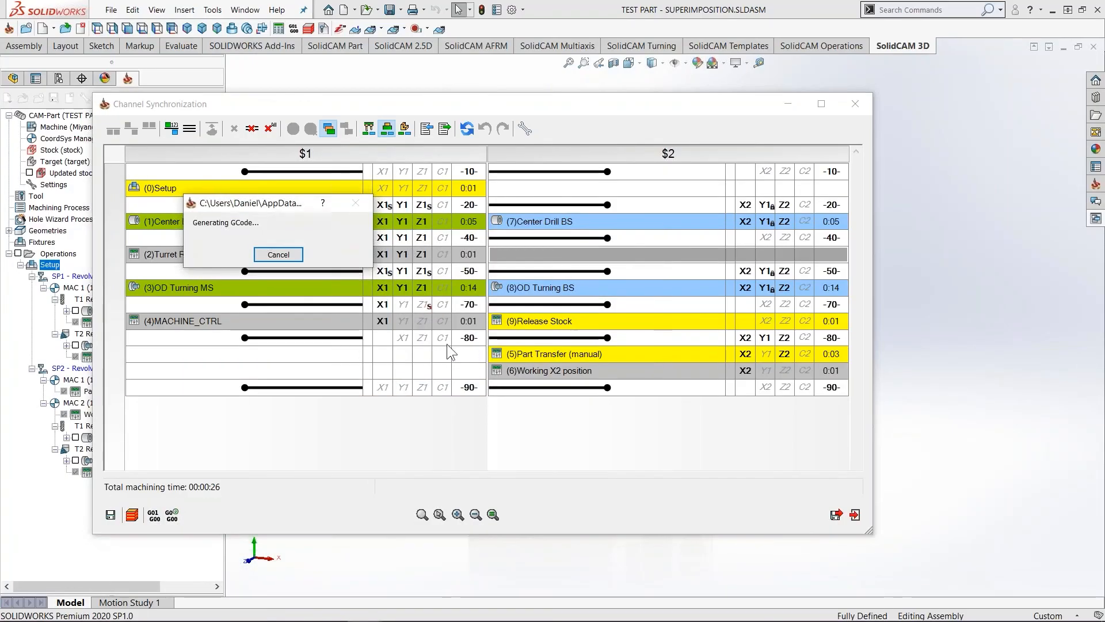
left_click(230, 252)
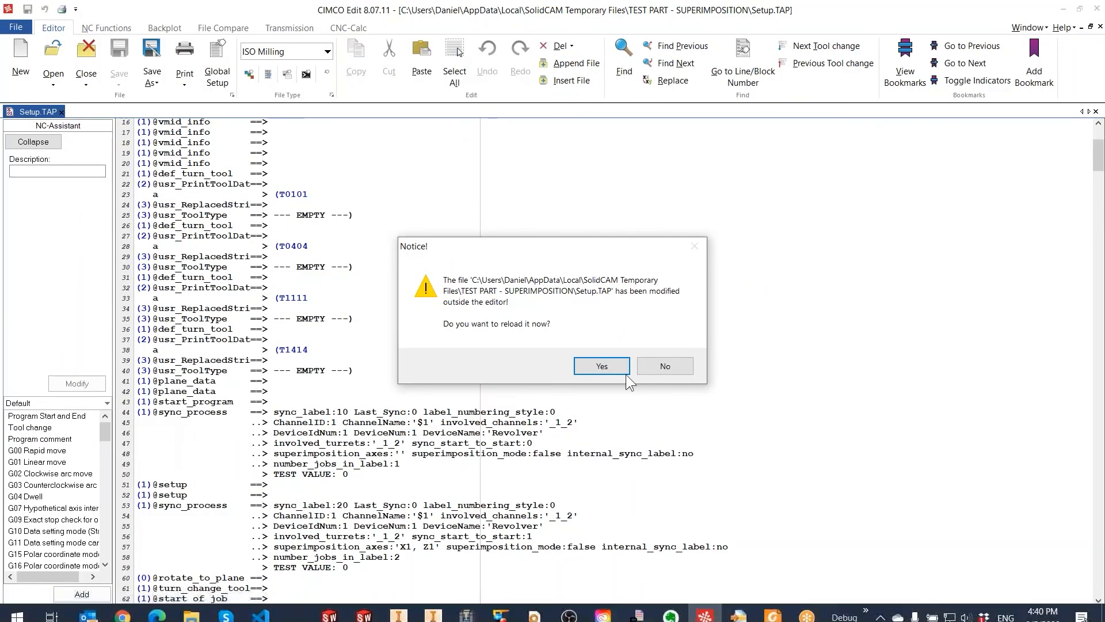
left_click(610, 364)
scroll(377, 256, "up", 20)
left_click_drag(1097, 523, 1088, 131)
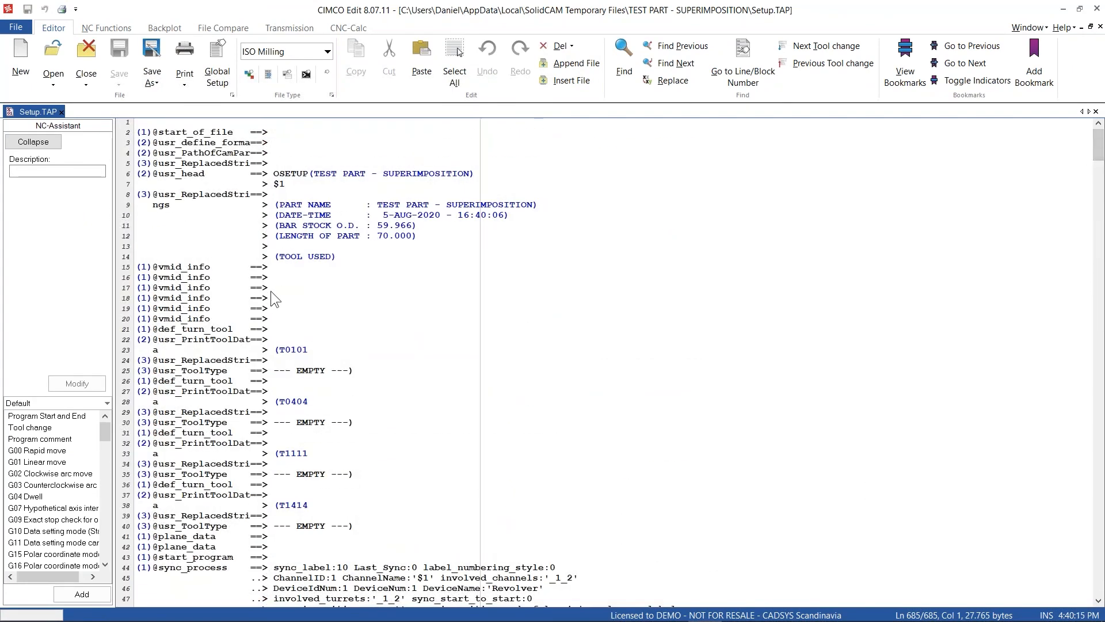
scroll(270, 291, "down", 4)
left_click_drag(275, 444, 339, 446)
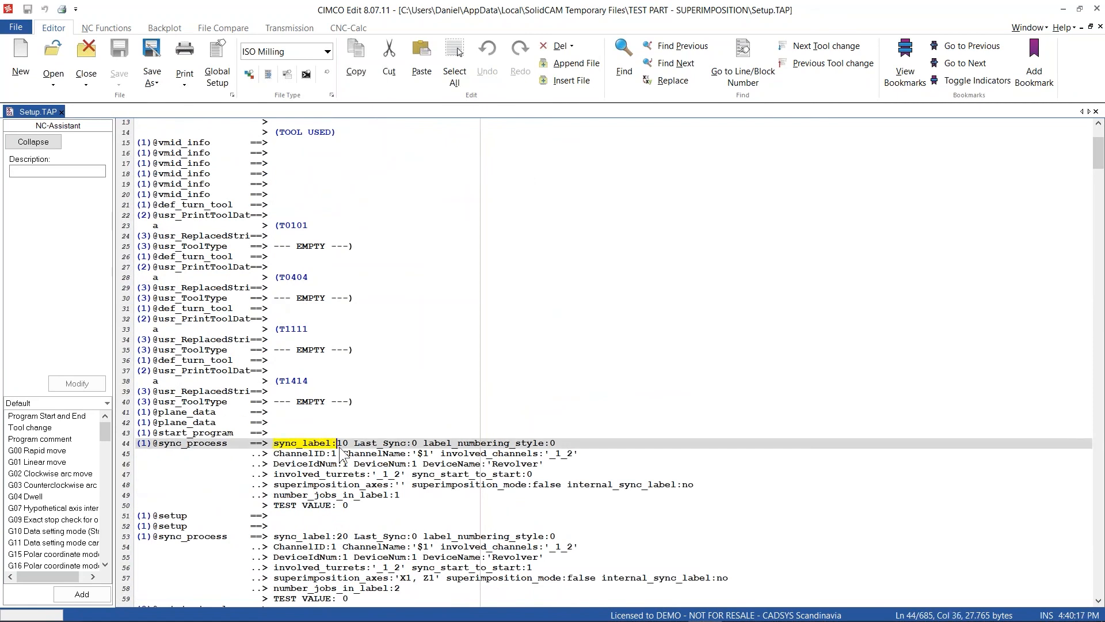
scroll(345, 452, "down", 4)
left_click_drag(275, 413, 350, 413)
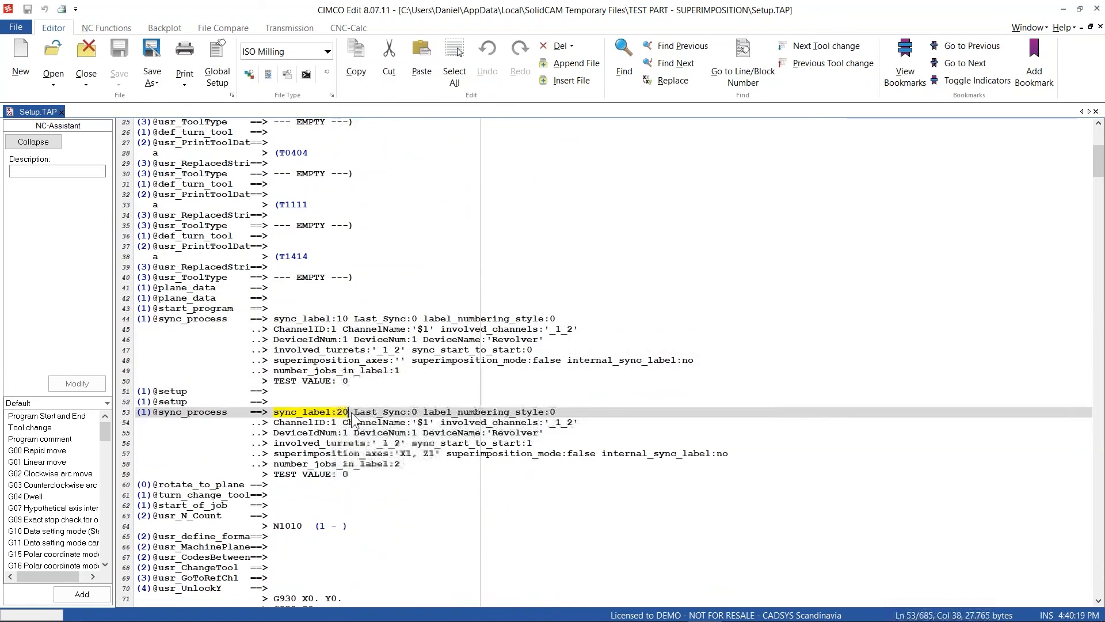
scroll(351, 421, "down", 15)
left_click_drag(348, 339, 333, 339)
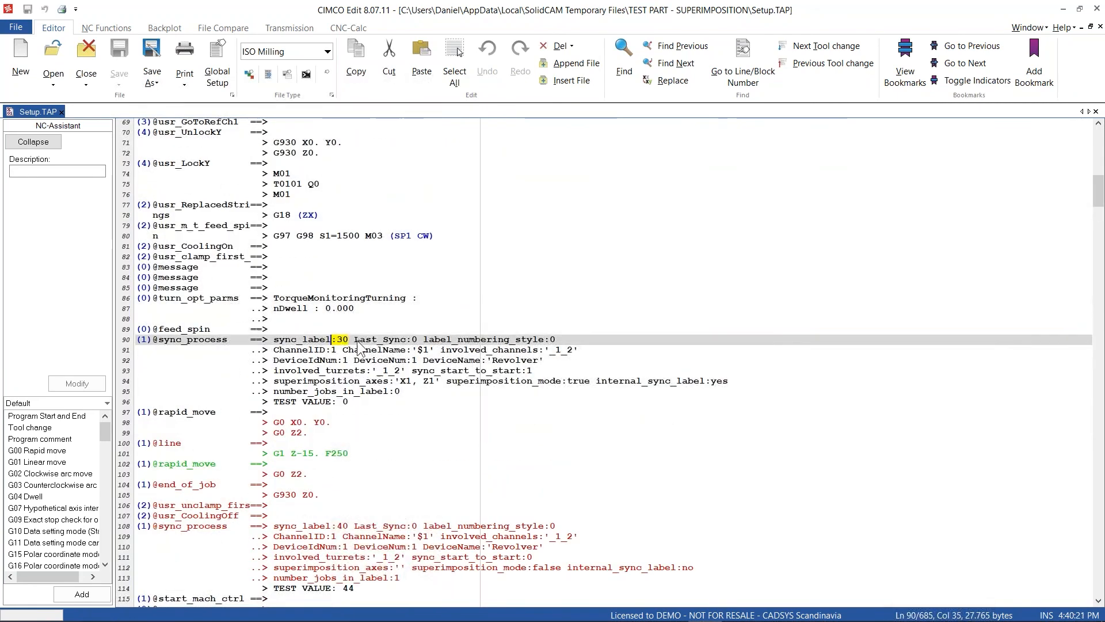
left_click_drag(449, 382, 767, 379)
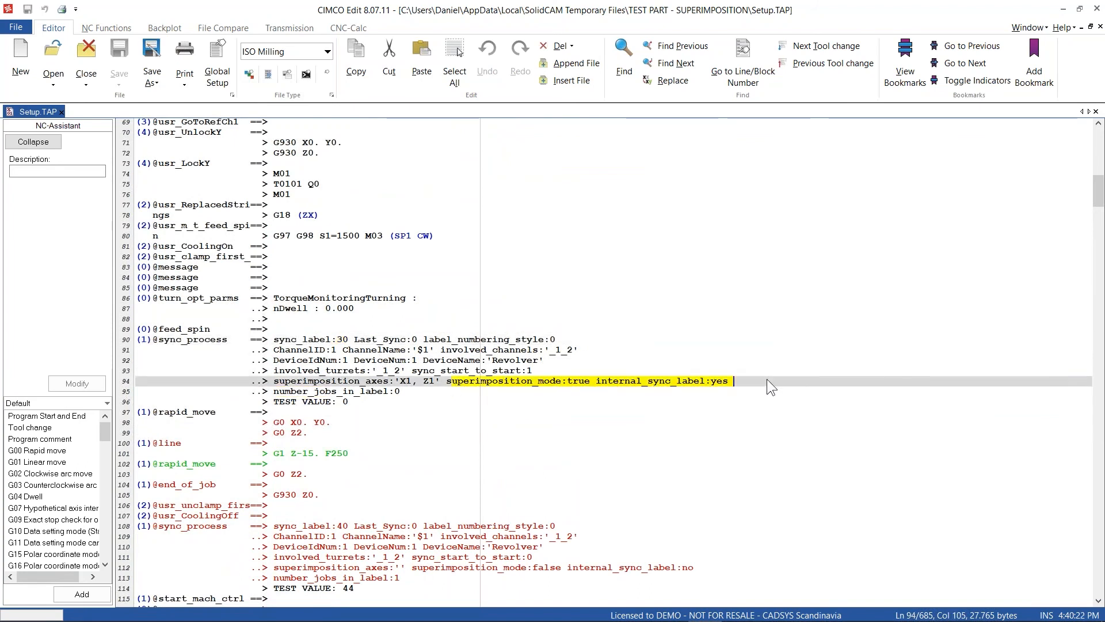
- Compare the TEST VALUE lines of sync labels 30 and 40 in channel $1 and follow the trace to label 50
scroll(742, 378, "down", 4)
left_click_drag(274, 402, 348, 403)
left_click_drag(274, 464, 358, 464)
left_click_drag(347, 279, 293, 278)
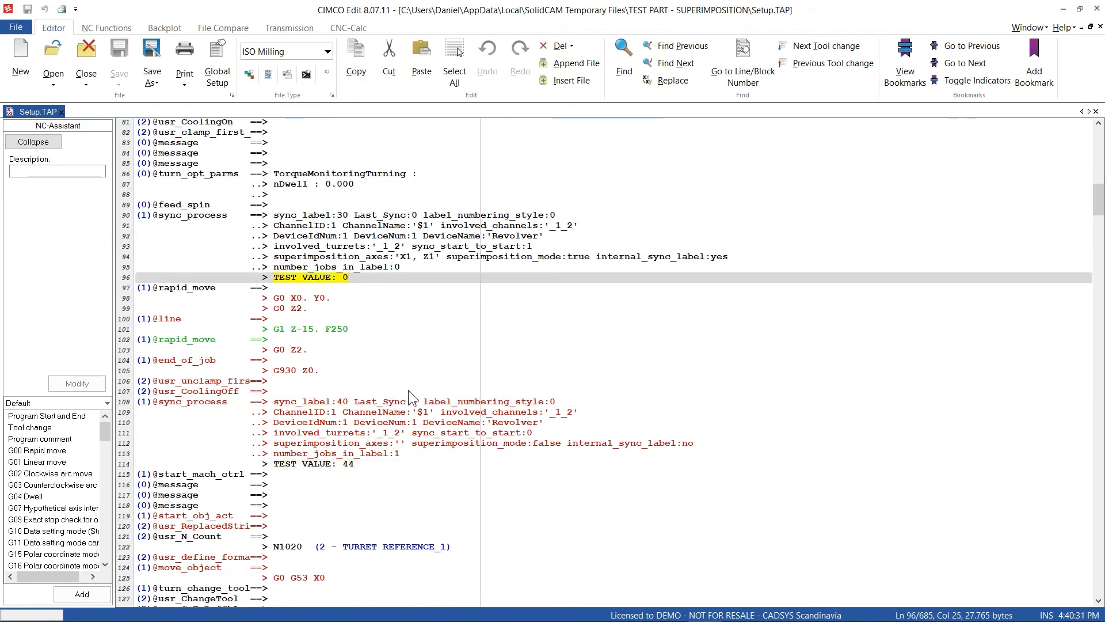
scroll(396, 403, "down", 3)
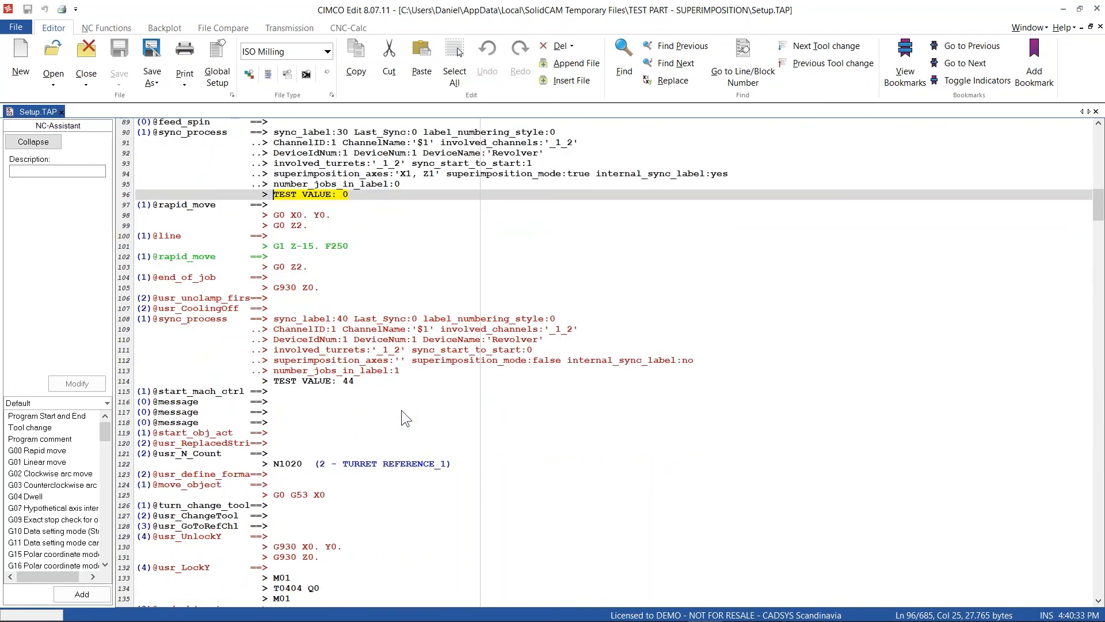
scroll(401, 411, "down", 4)
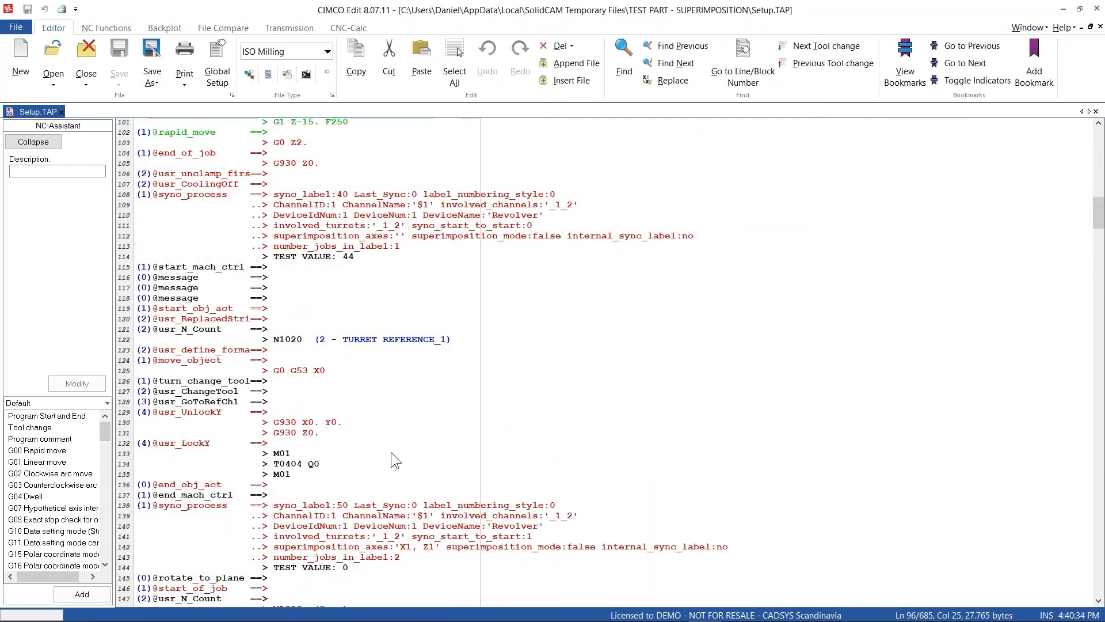
left_click(261, 607)
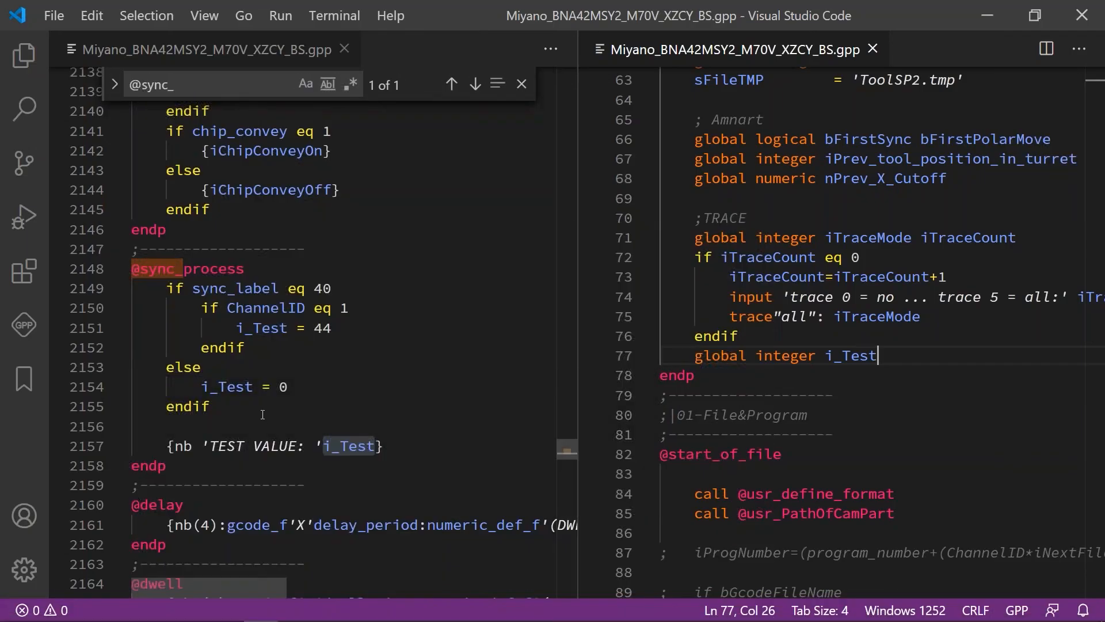
left_click(333, 289)
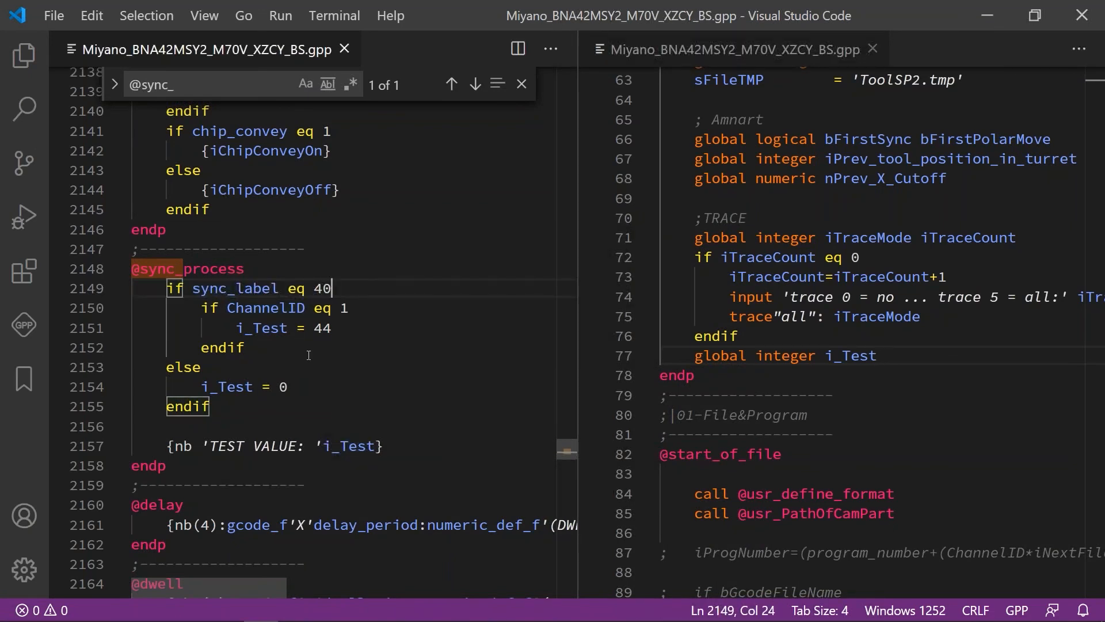
double_click(768, 19)
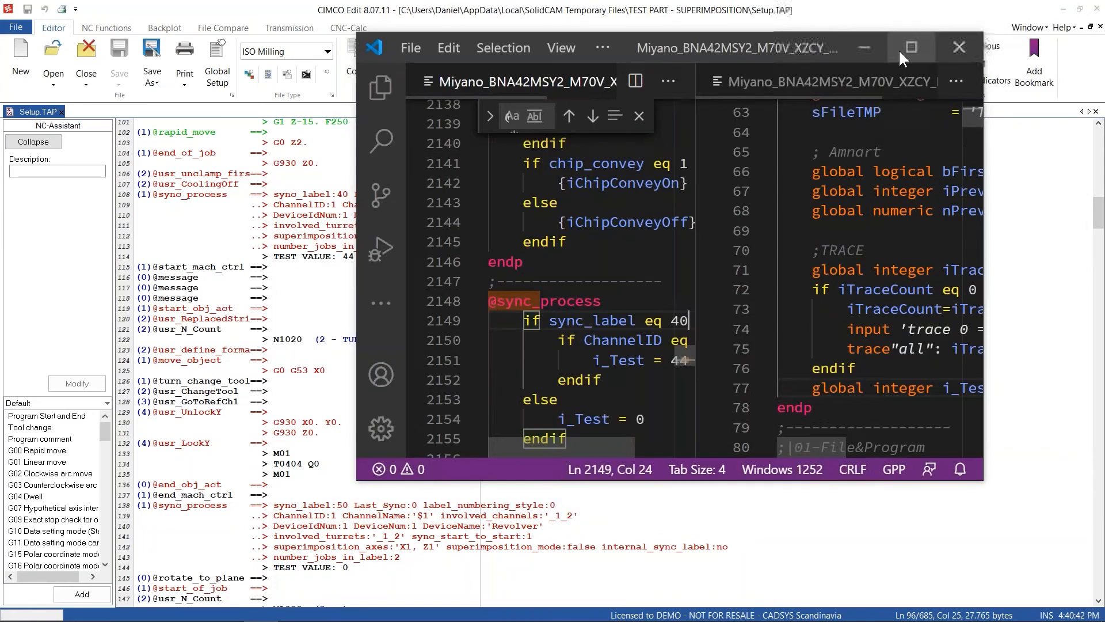
left_click(871, 46)
- Check the TEST VALUE line of sync label 50 in $1 and follow the trace to the start of channel $2
scroll(319, 448, "down", 3)
left_click(344, 484)
scroll(343, 488, "down", 15)
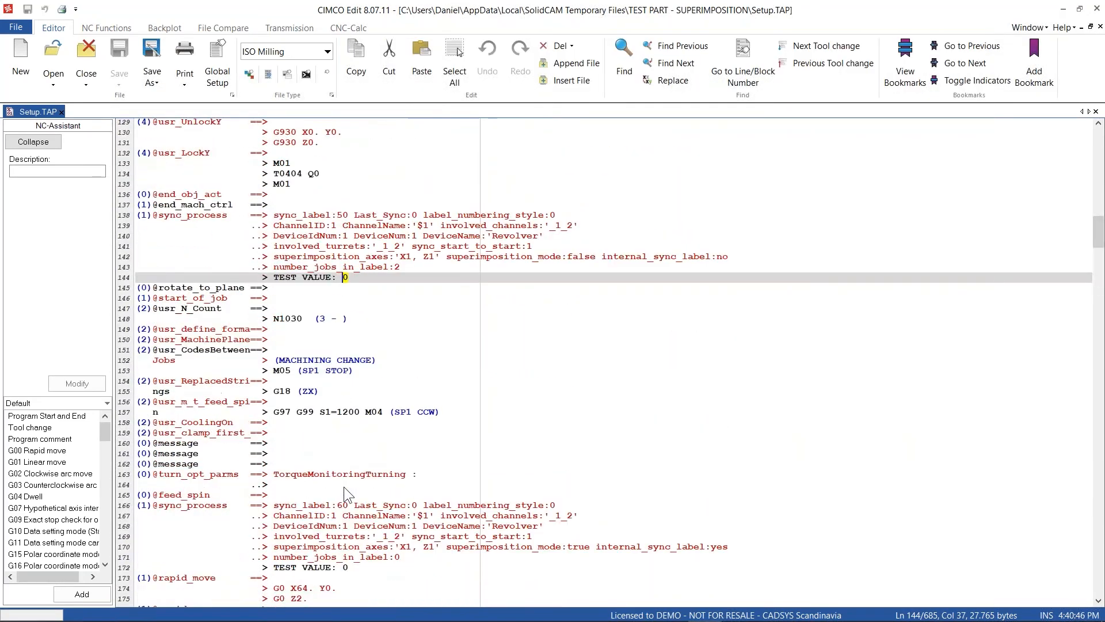
scroll(362, 480, "down", 15)
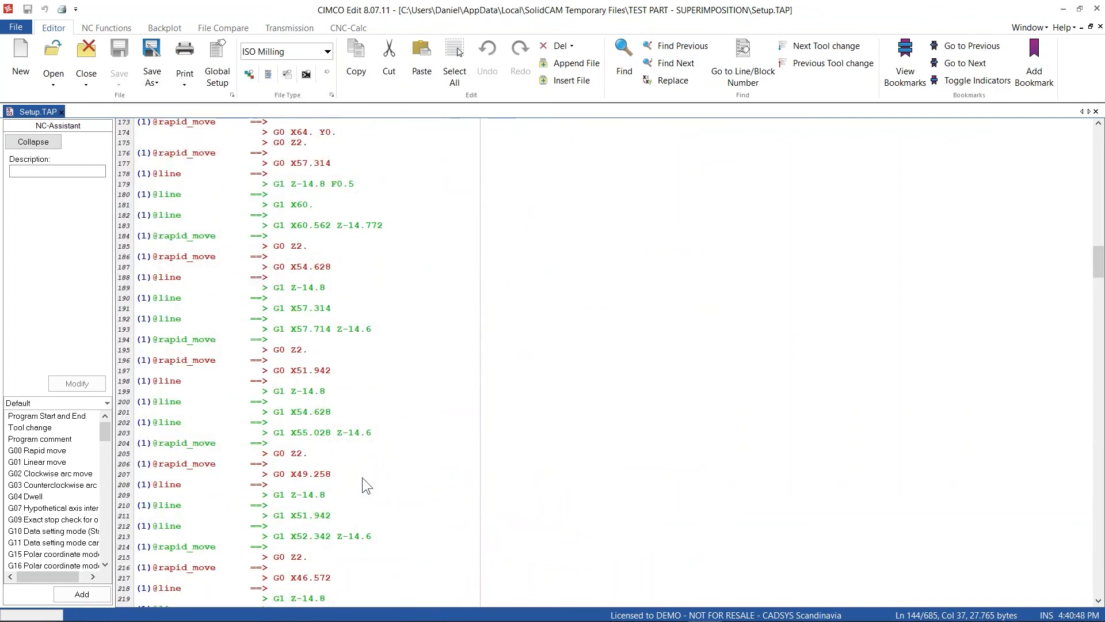
scroll(363, 476, "down", 20)
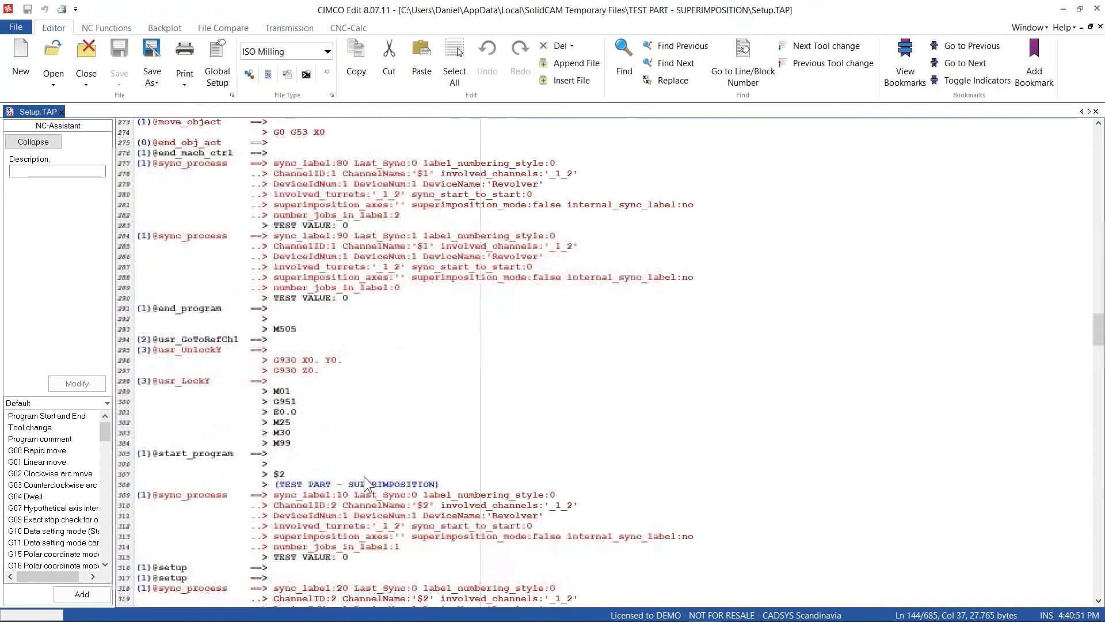
scroll(364, 476, "down", 3)
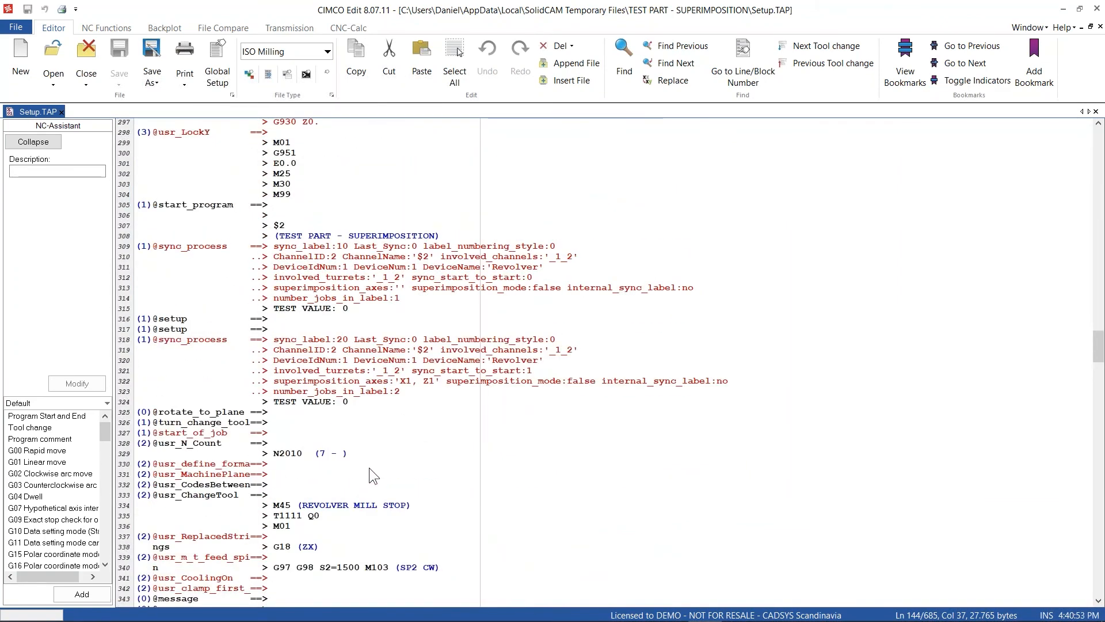
scroll(361, 454, "up", 8)
left_click_drag(280, 310, 133, 305)
left_click_drag(361, 300, 272, 296)
scroll(210, 269, "down", 3)
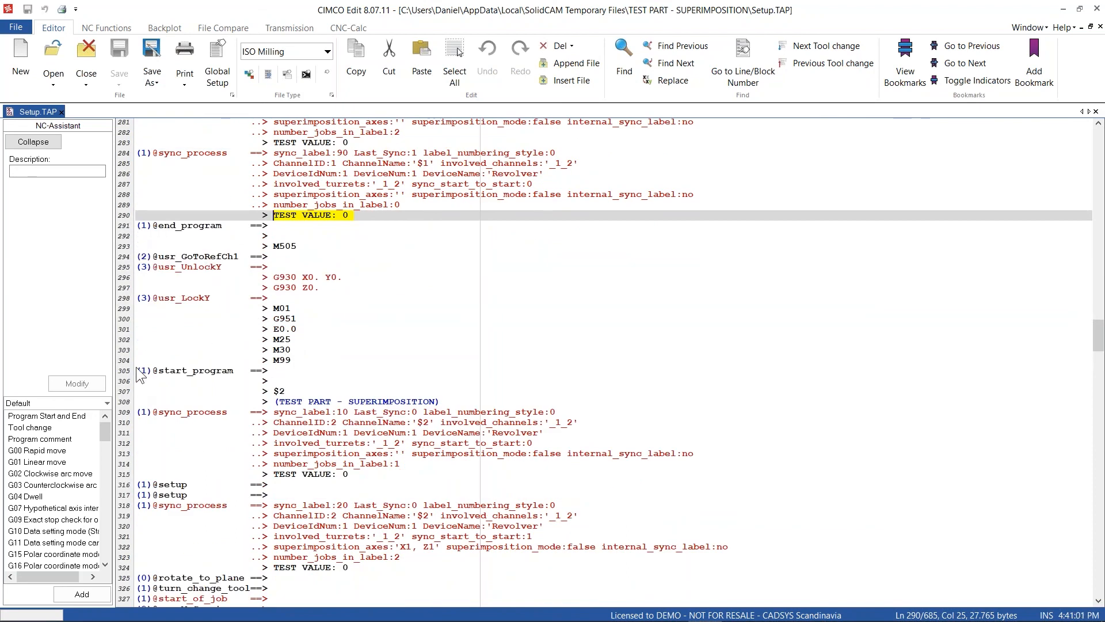
left_click_drag(138, 373, 343, 407)
- Check the TEST VALUE lines of sync labels 20 and 30 in channel $2
left_click(335, 398)
scroll(348, 426, "down", 1)
scroll(345, 446, "down", 4)
scroll(369, 436, "down", 8)
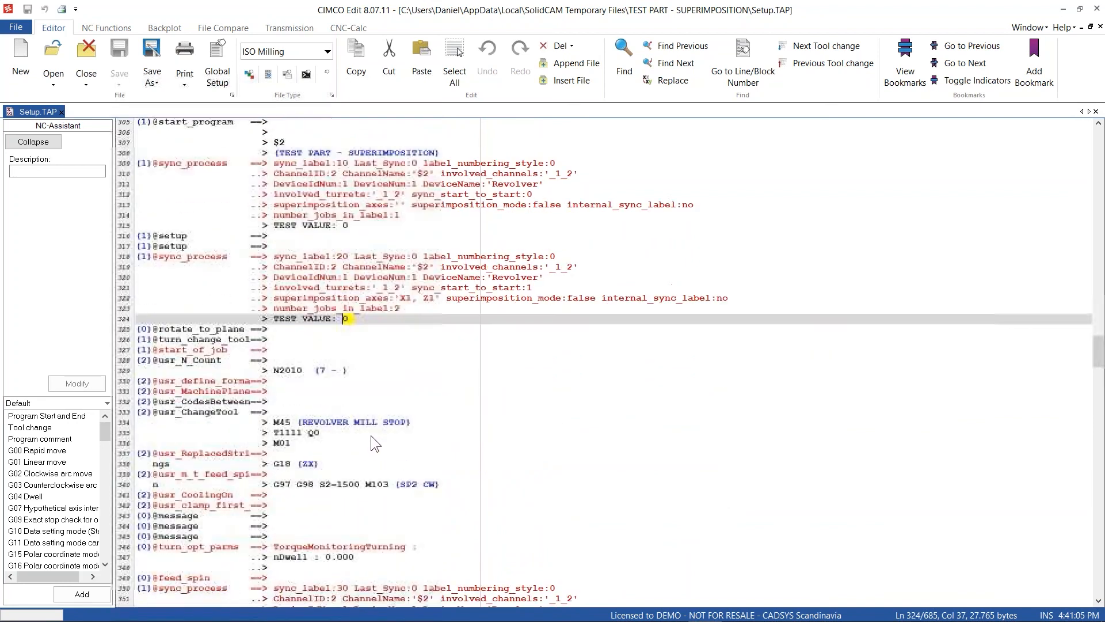
left_click(434, 422)
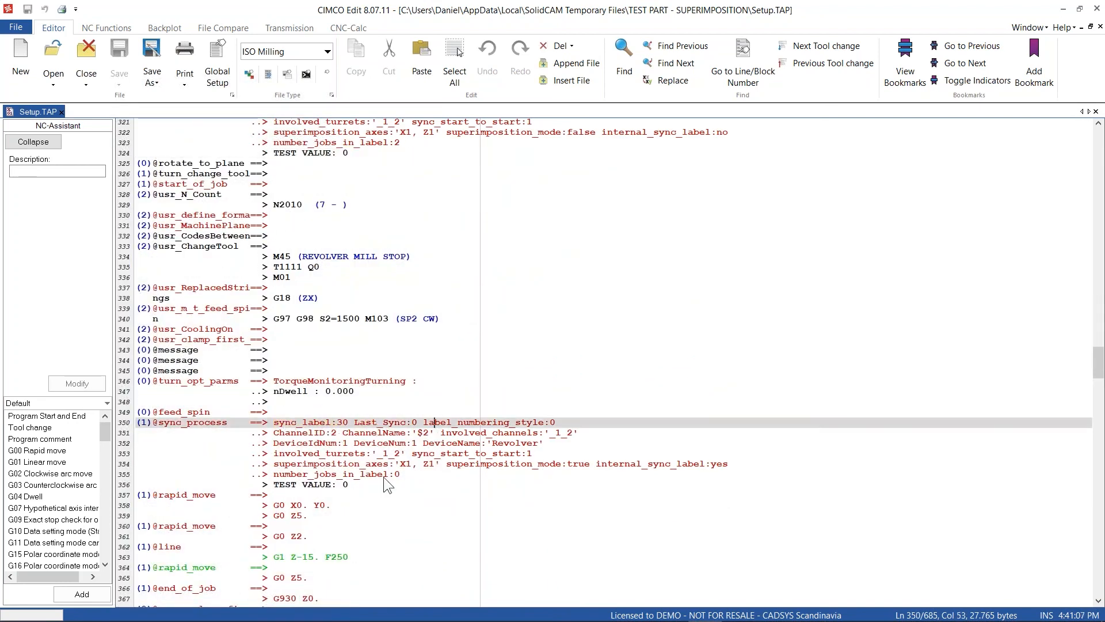
scroll(358, 408, "down", 3)
left_click_drag(357, 408, 344, 403)
scroll(357, 408, "down", 9)
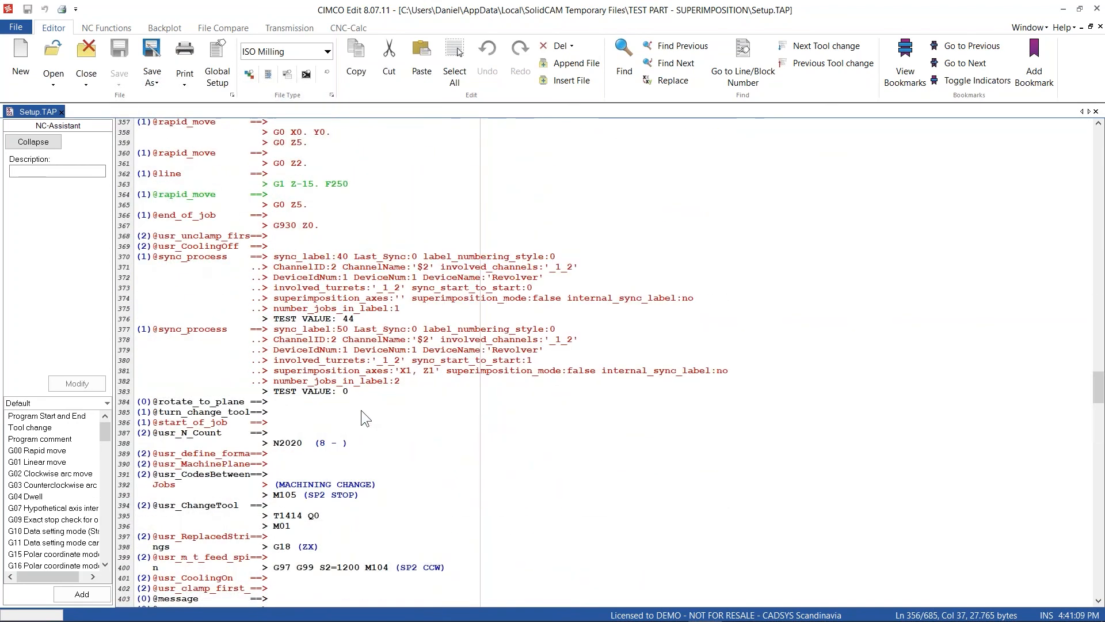
left_click_drag(138, 256, 350, 257)
left_click_drag(353, 317, 293, 321)
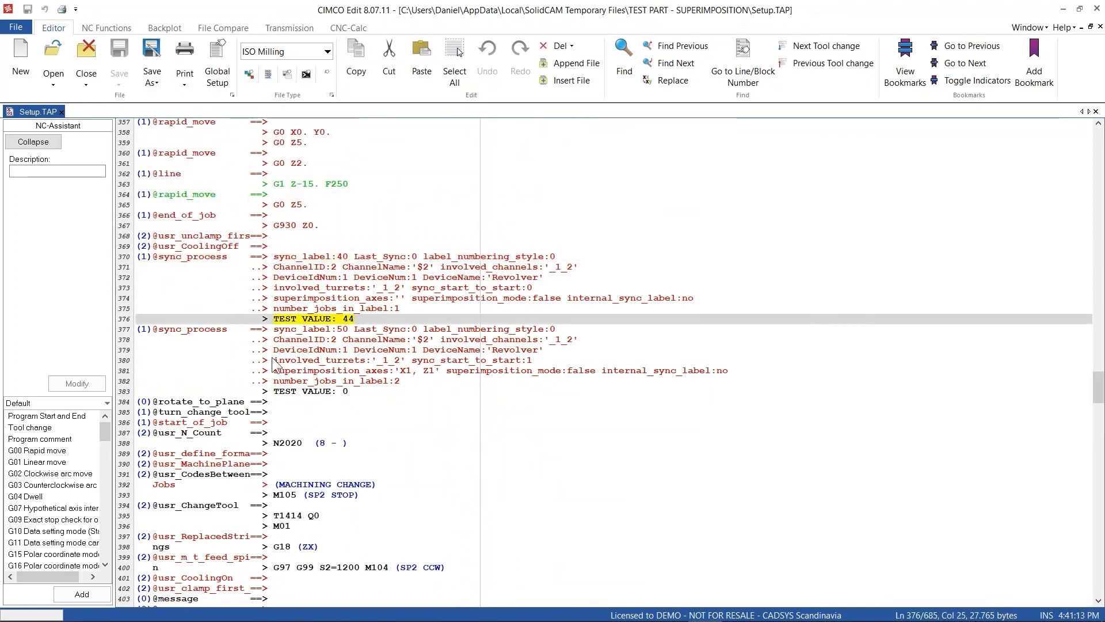
scroll(278, 358, "up", 1)
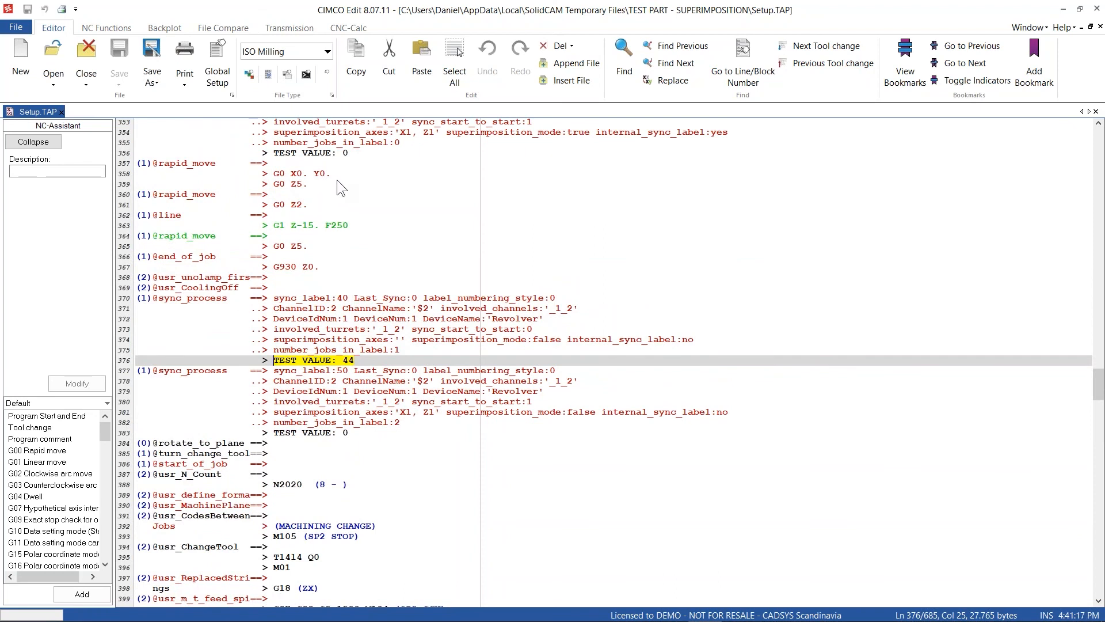
- Compare sync label 20 and the Center Drill MS and Center Drill BS operations across $1 and $2 in the Channel Synchronization table
key("alt+Tab")
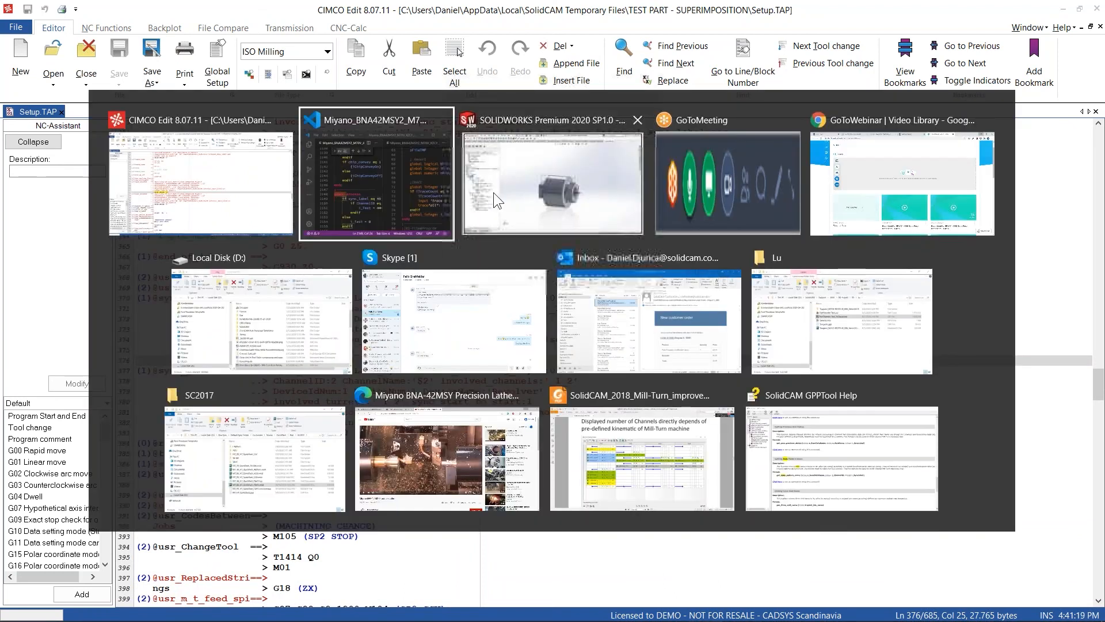
left_click(493, 194)
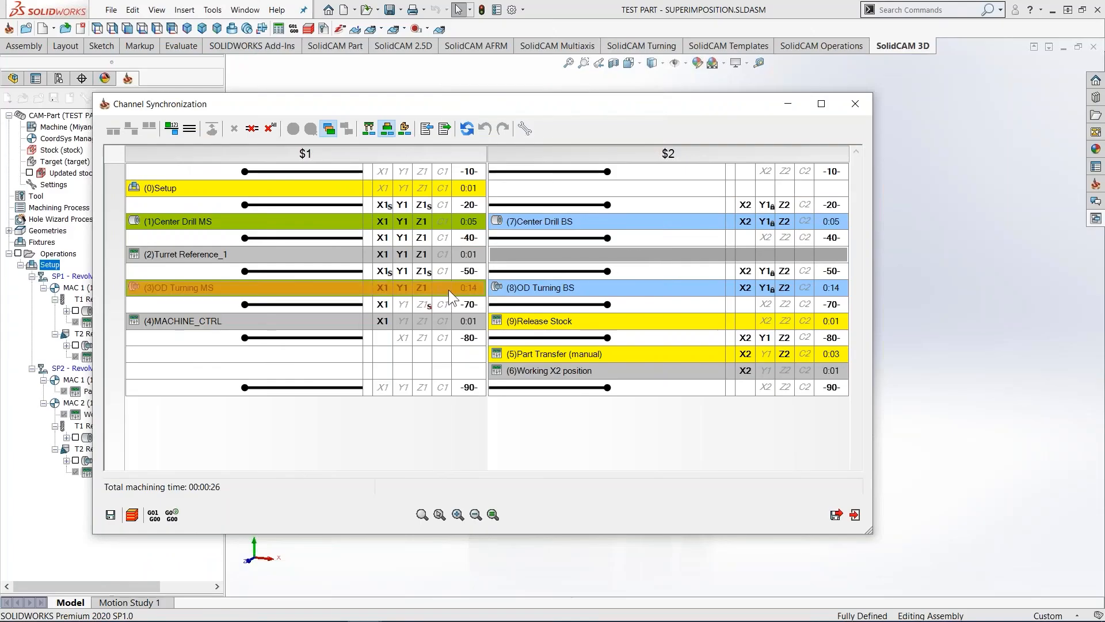
left_click(319, 203)
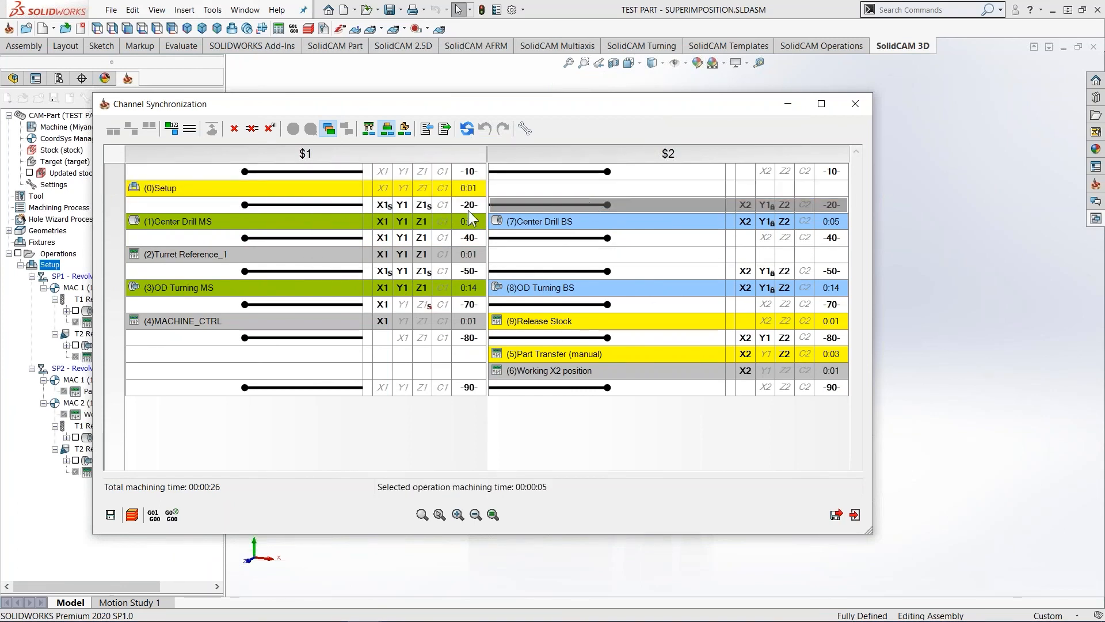
left_click(333, 223)
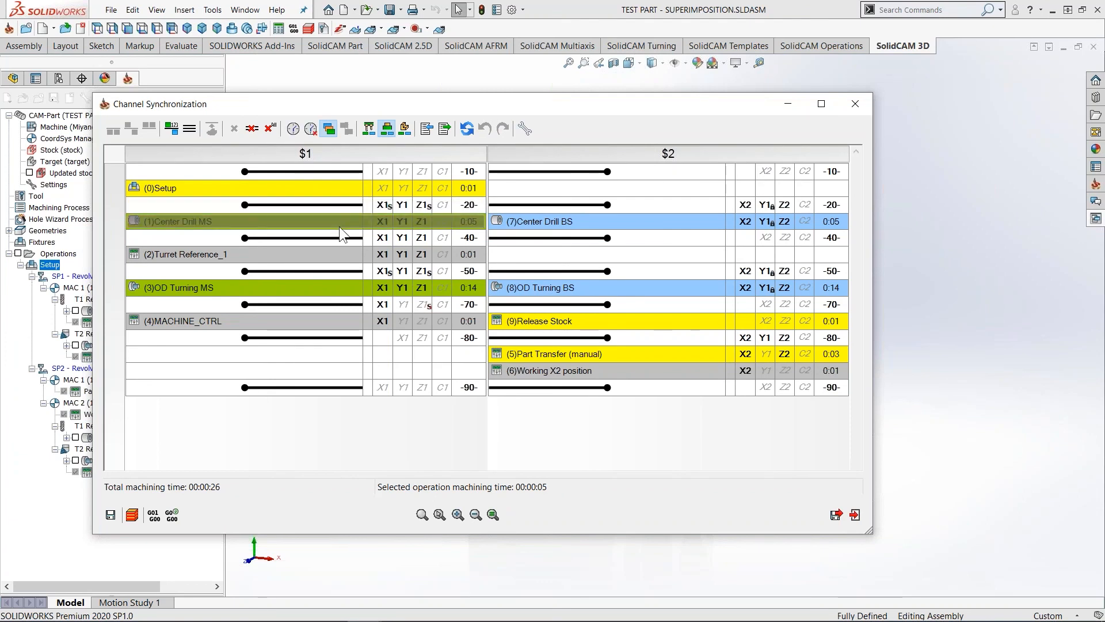
left_click(558, 205)
left_click(562, 222)
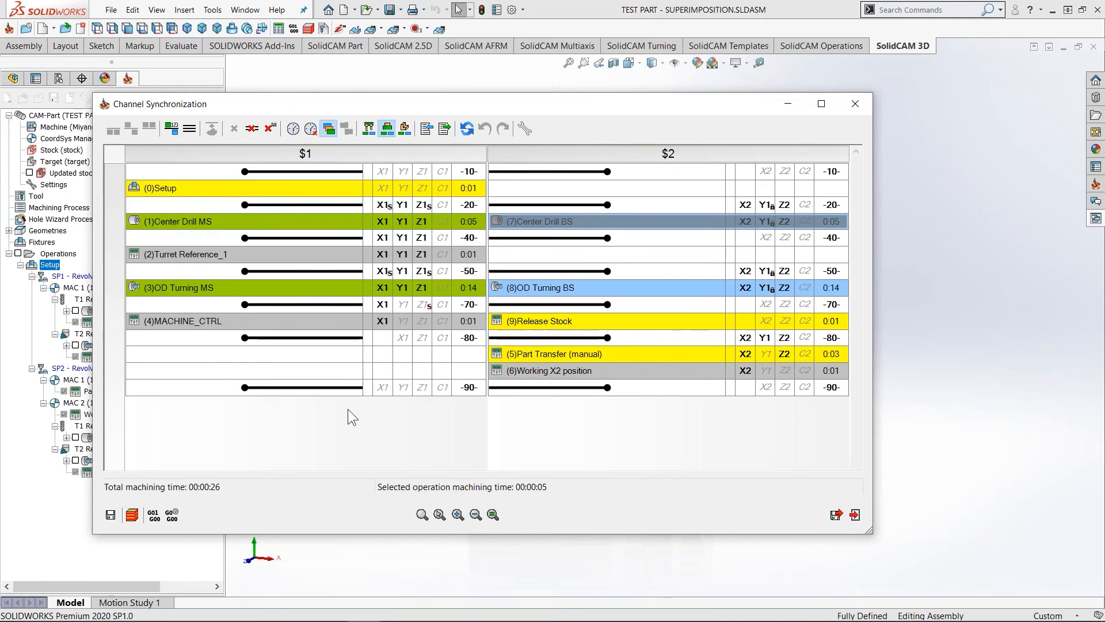
key("alt+Tab")
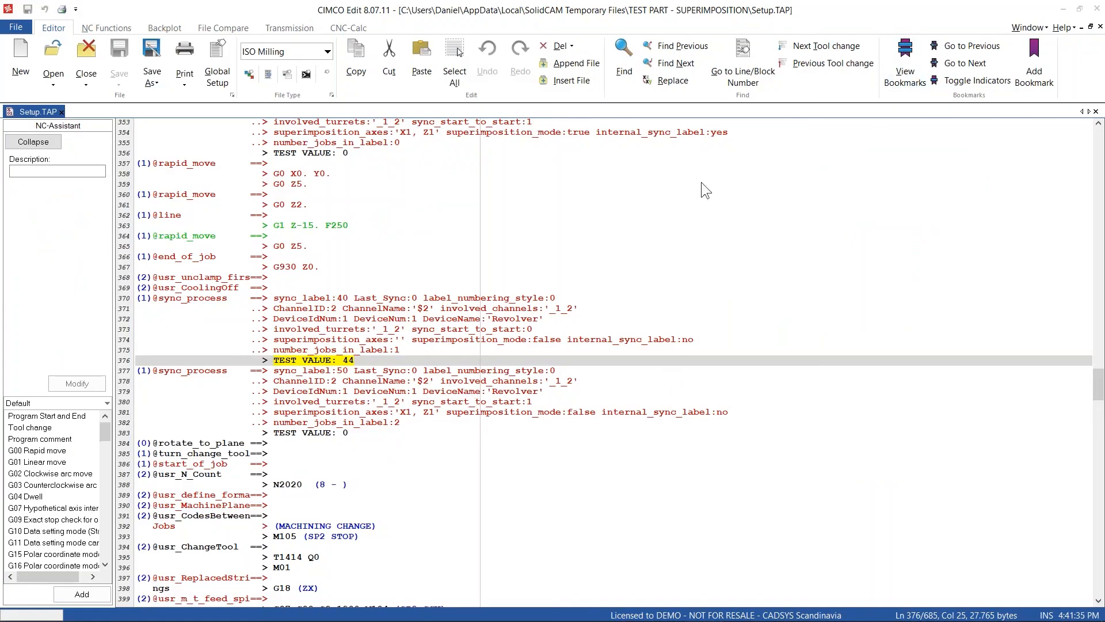
- Review the Output Gcode Channels options in the machine's Gcode Output settings, keeping Separated Files
left_click(519, 363)
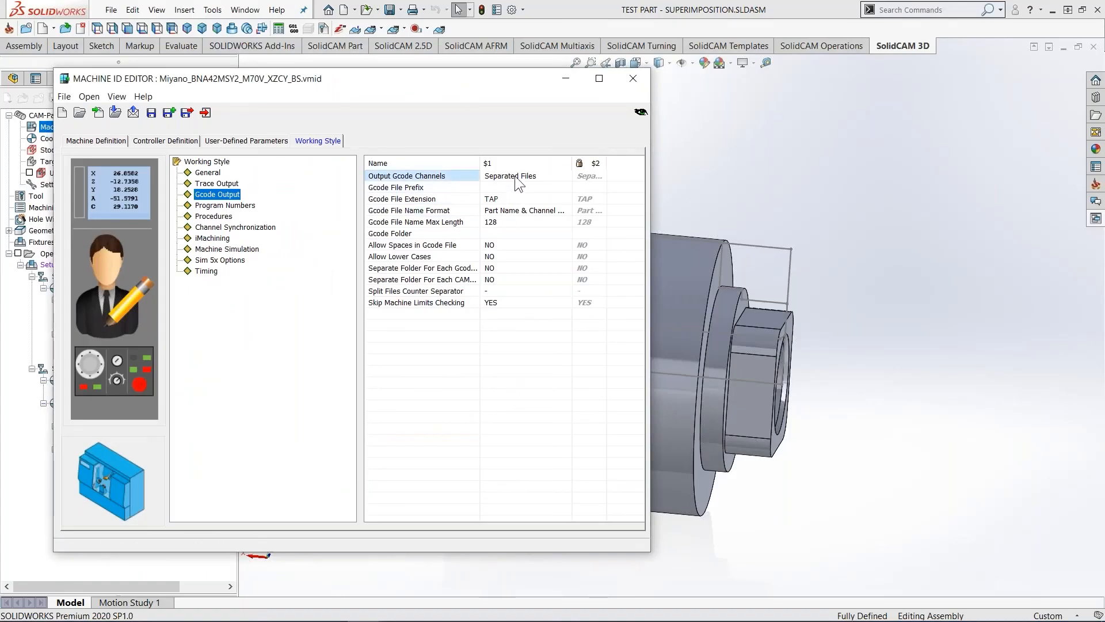
left_click(515, 176)
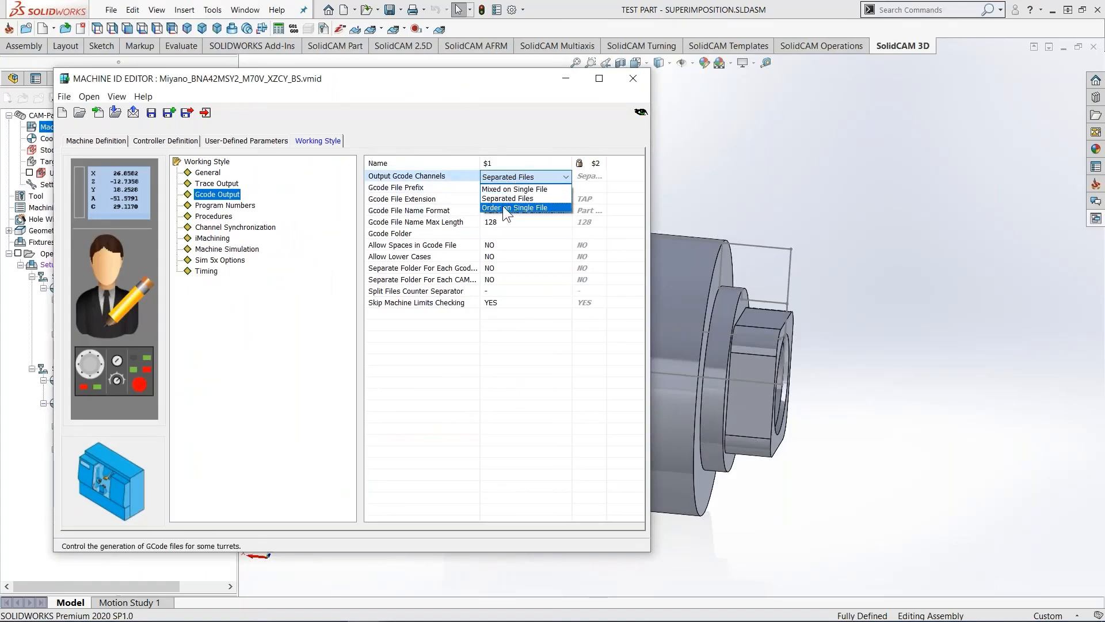
left_click(503, 198)
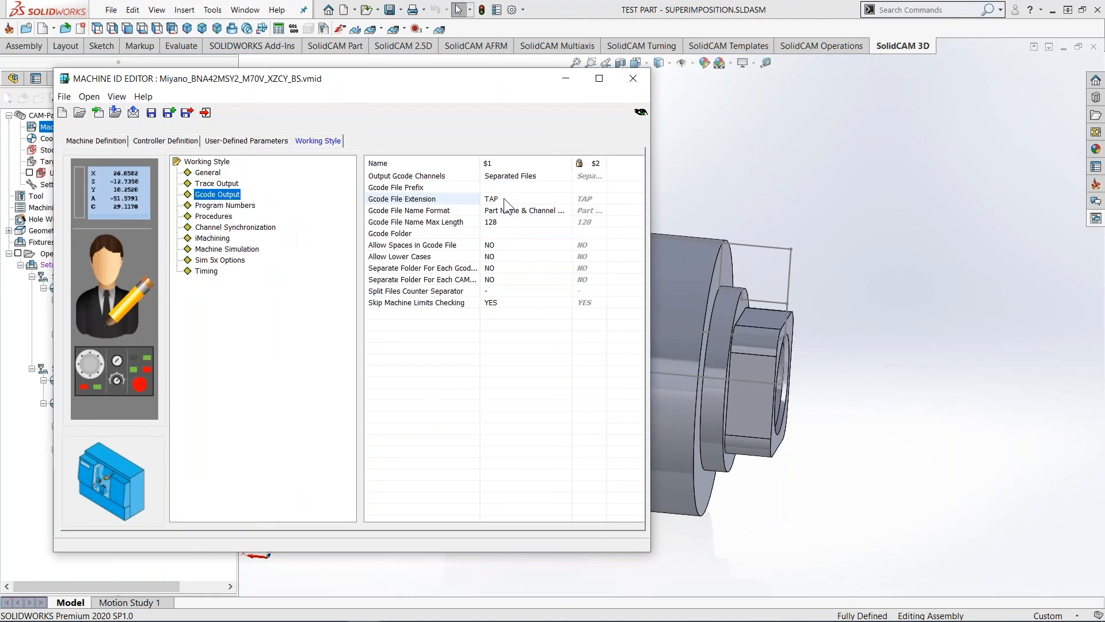
key("alt+Tab")
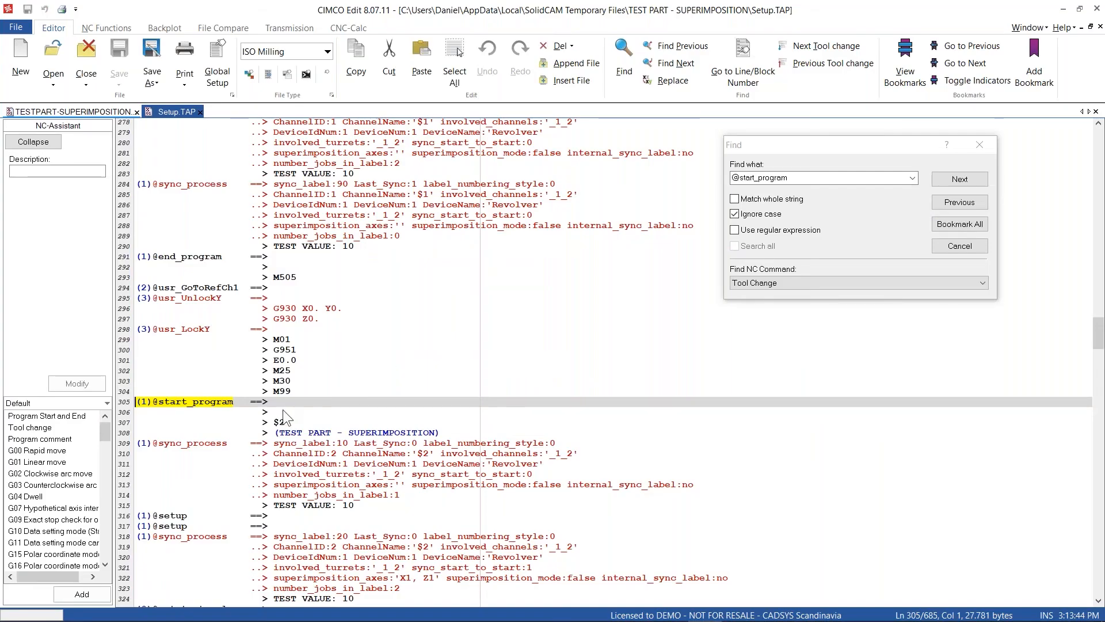
left_click_drag(328, 403, 117, 163)
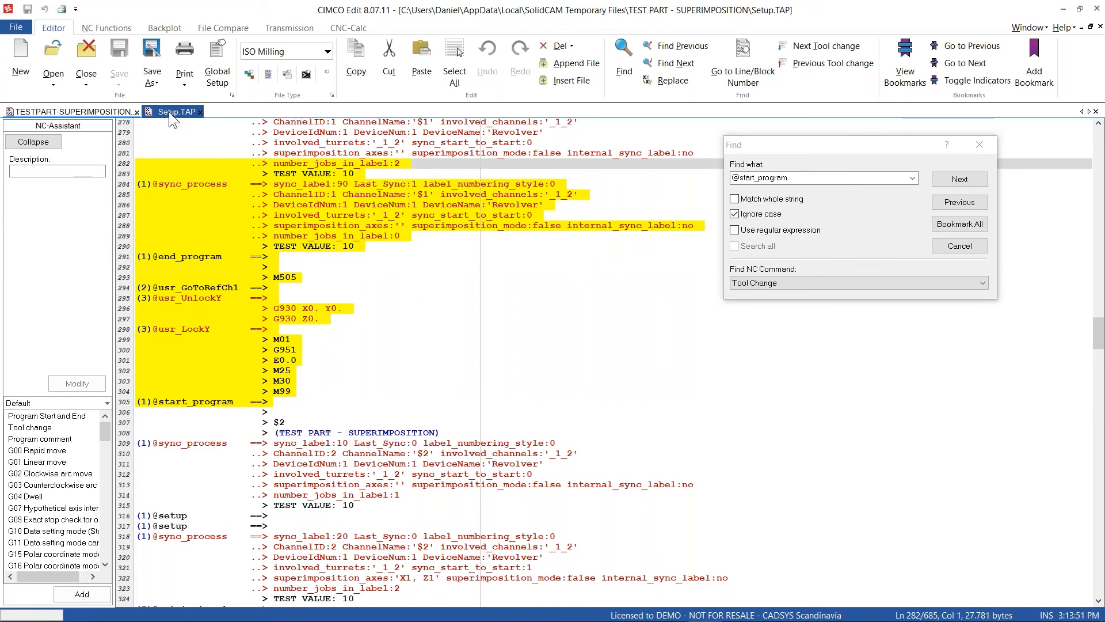
left_click(366, 421)
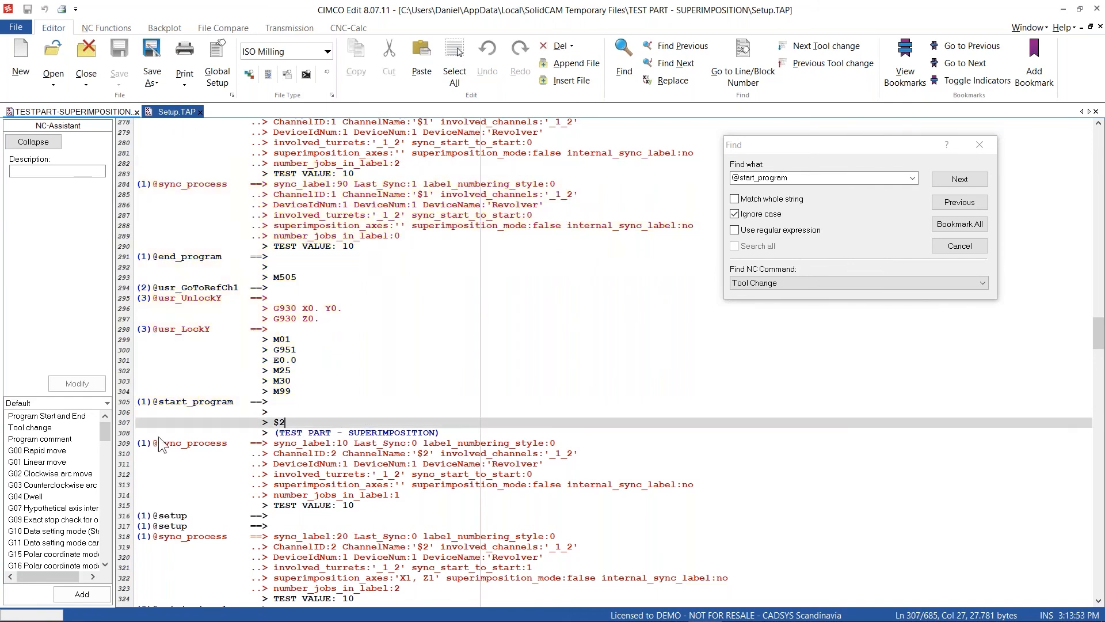
left_click_drag(137, 402, 366, 542)
left_click(374, 505)
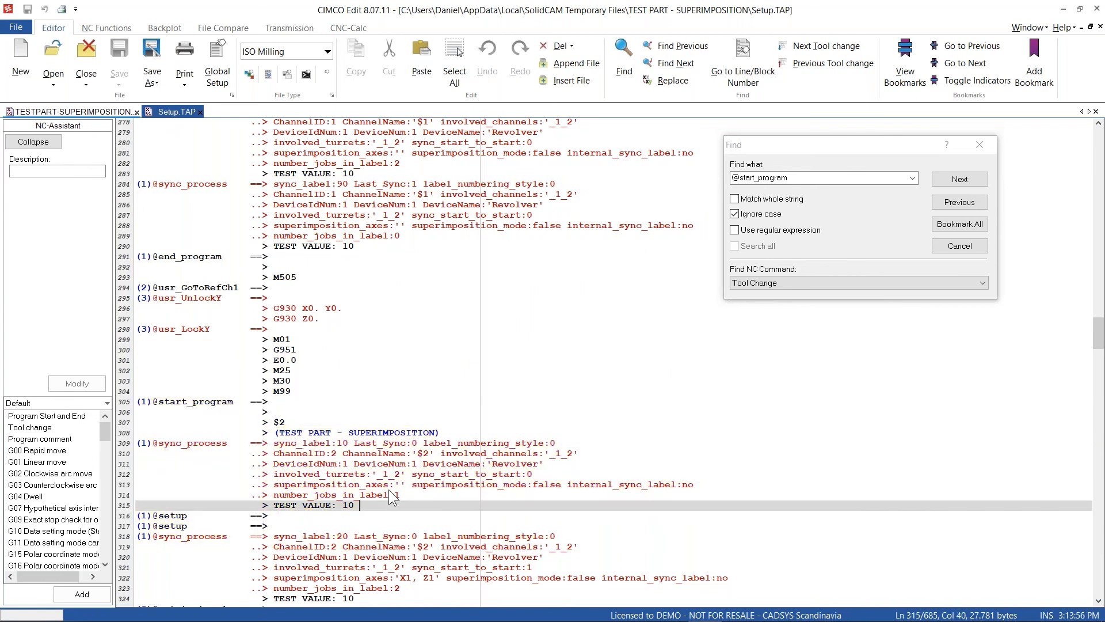
- Return to the Machine ID Editor, confirm Separated Files as the Output Gcode Channels mode, and save and exit the editor
key("alt+Tab")
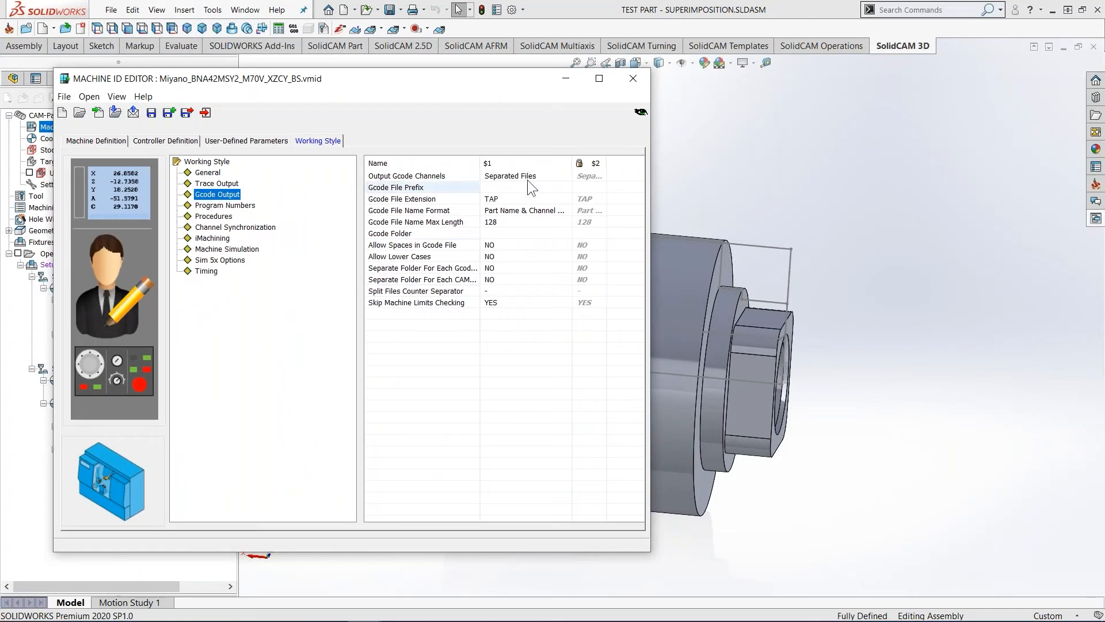
left_click(527, 180)
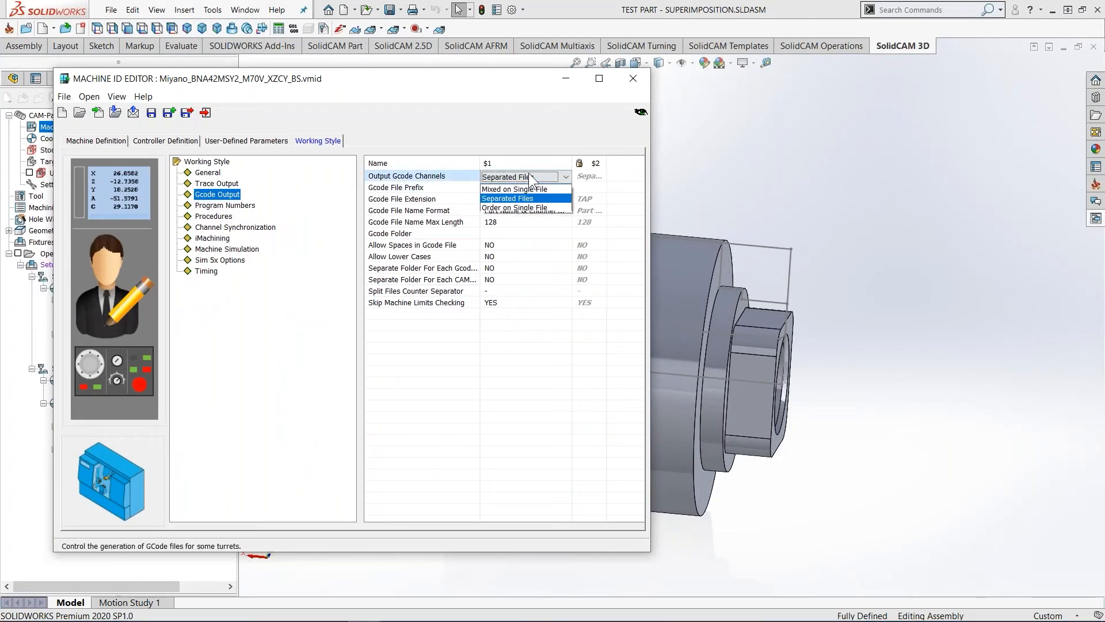
left_click(516, 199)
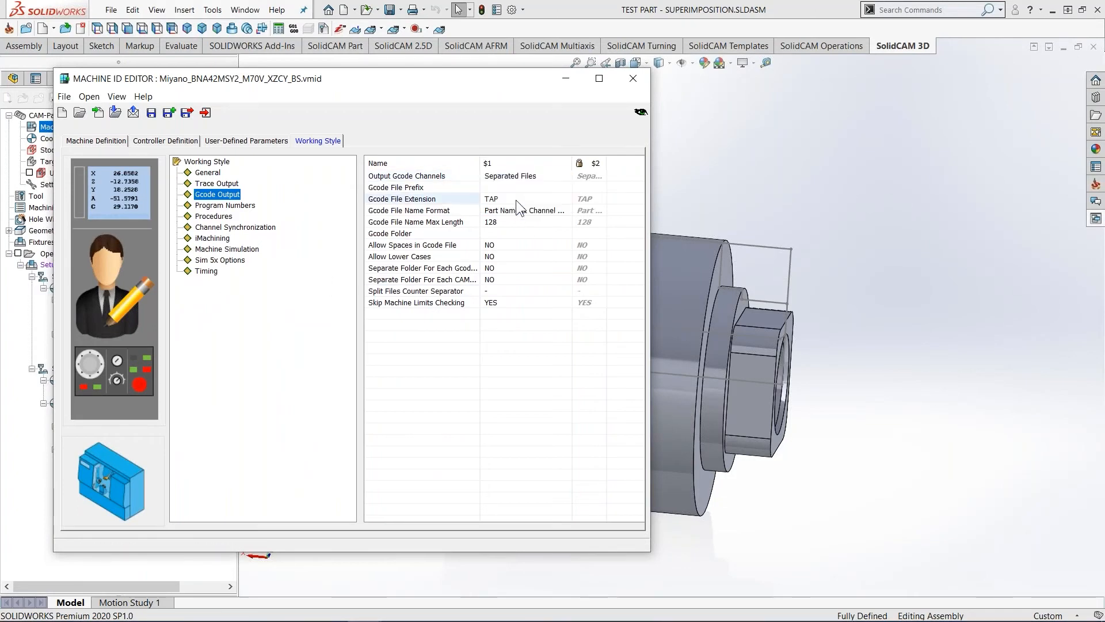
left_click(186, 113)
- Generate the G-code of all operations with trace level 0
right_click(58, 253)
mouse_move(126, 410)
left_click(311, 413)
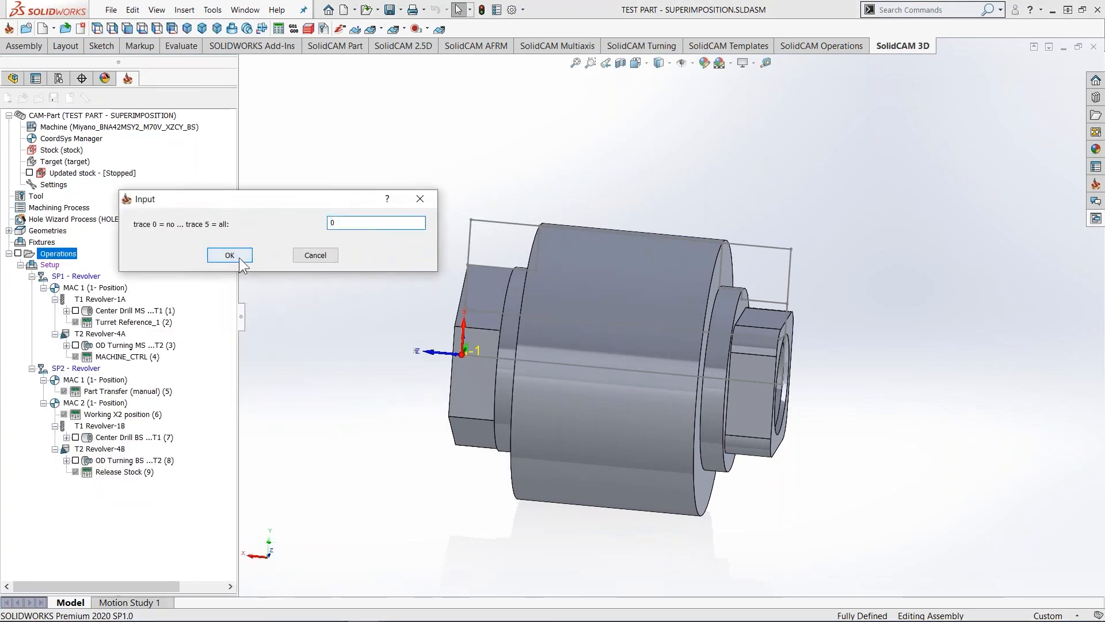
left_click(230, 255)
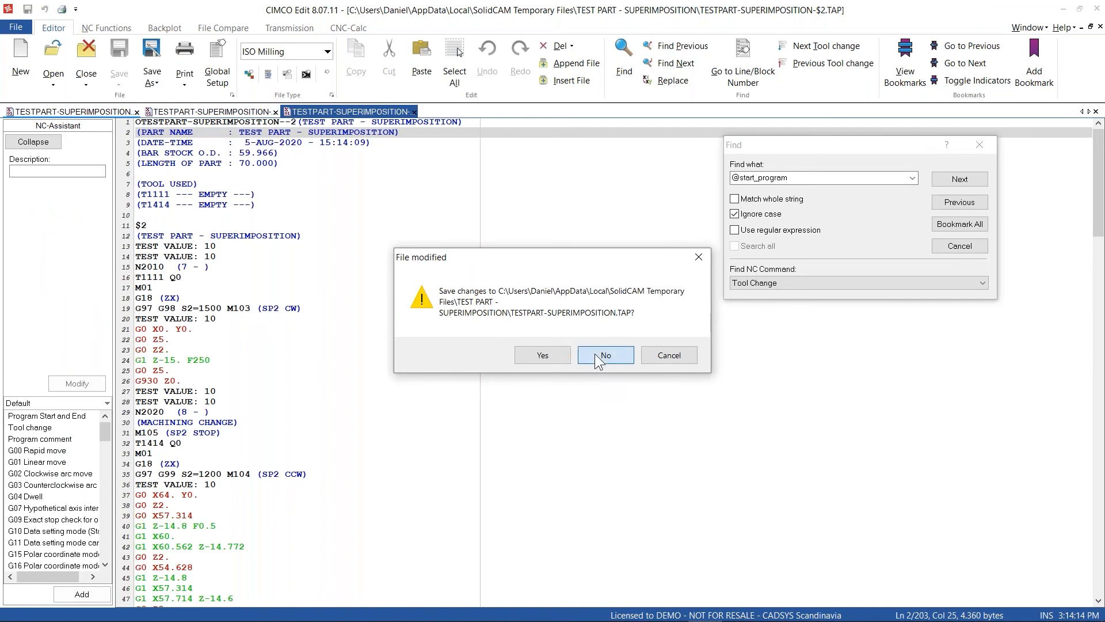
- Discard the changes to TESTPART-SUPERIMPOSITION.TAP and display the separate $1 output file
left_click(604, 355)
left_click(61, 114)
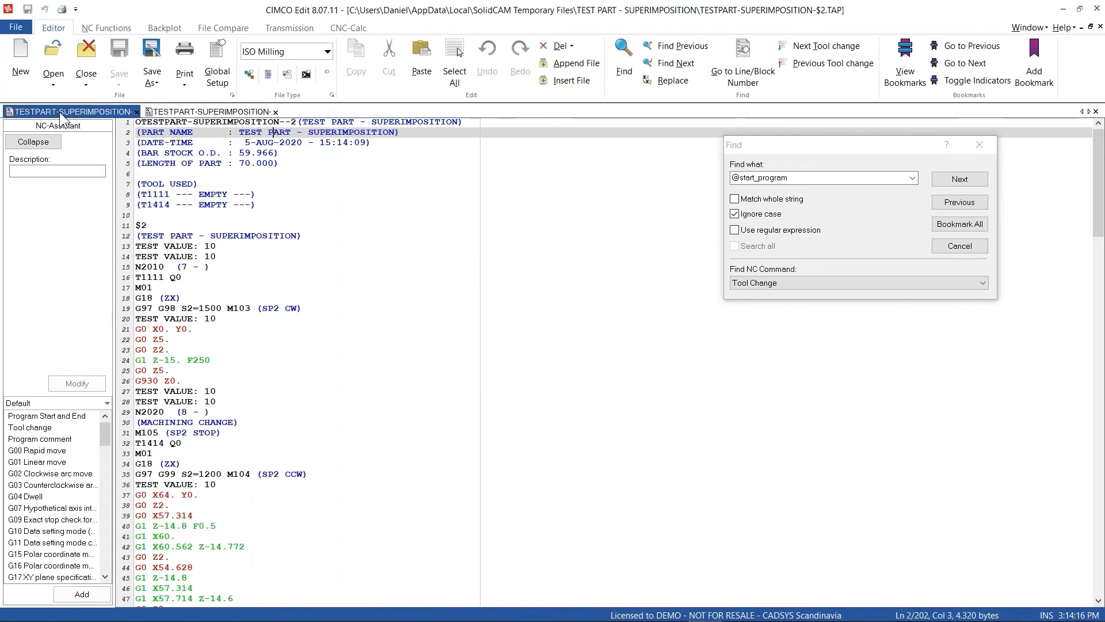
left_click(84, 109)
key("super+Tab")
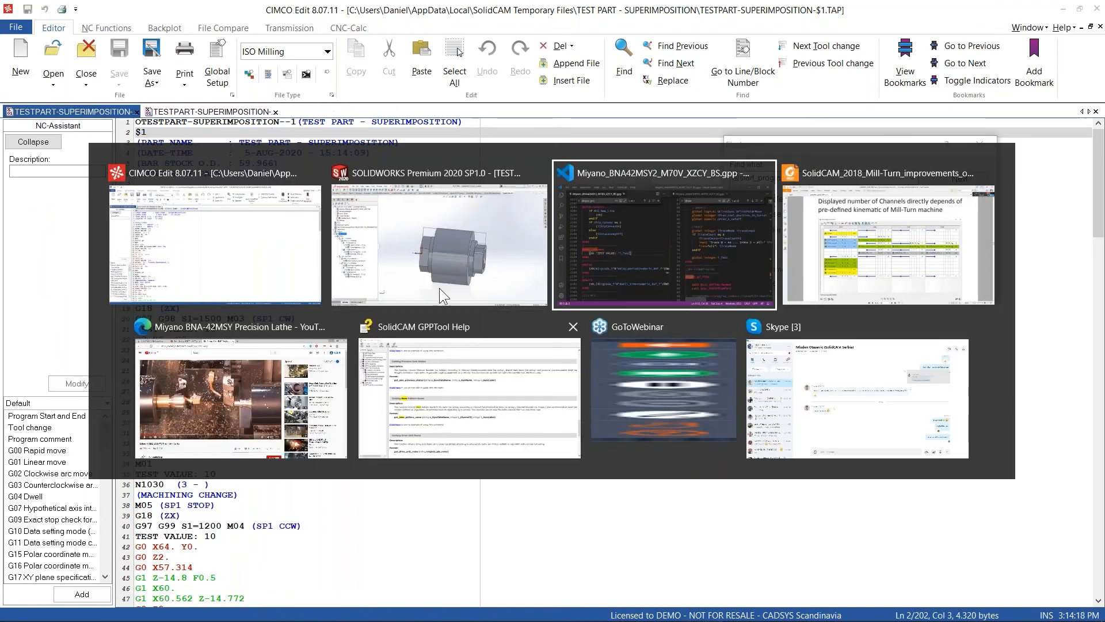
left_click(405, 240)
right_click(55, 253)
mouse_move(216, 411)
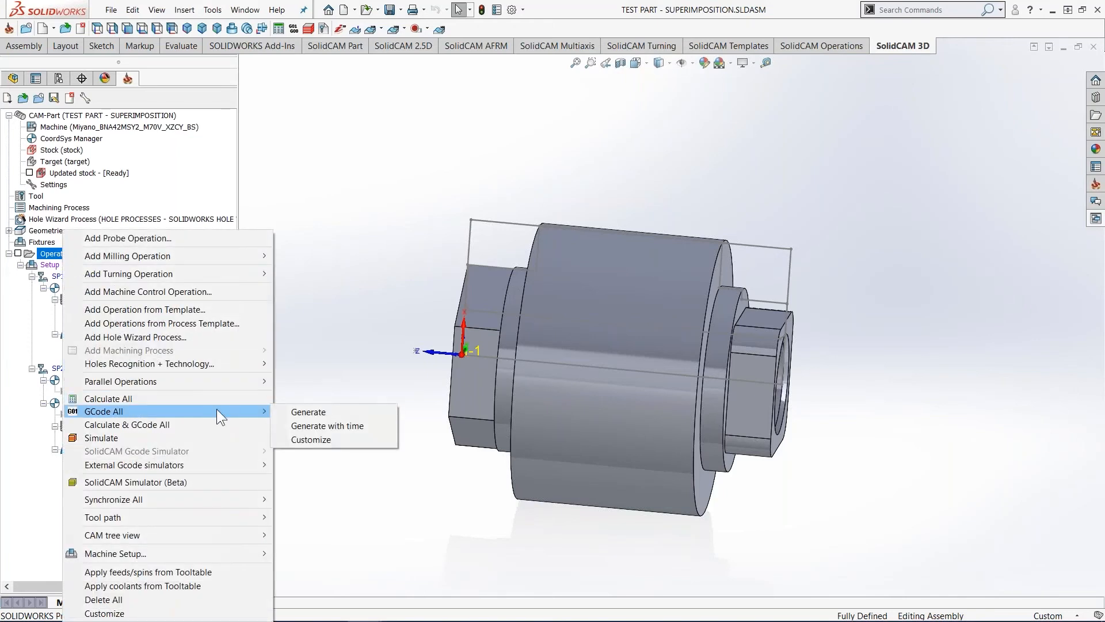
left_click(565, 498)
key("super+Tab")
left_click(420, 236)
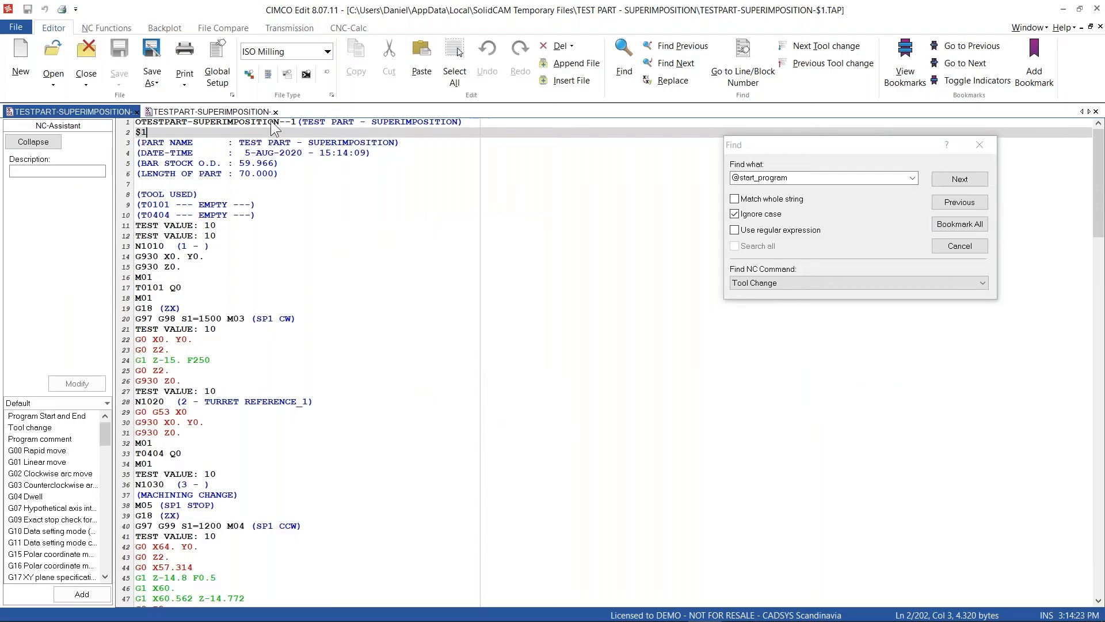
- Close the generated $1 and $2 output files and return to the CAM part in SOLIDWORKS
left_click(276, 112)
left_click(137, 112)
key("alt+Tab")
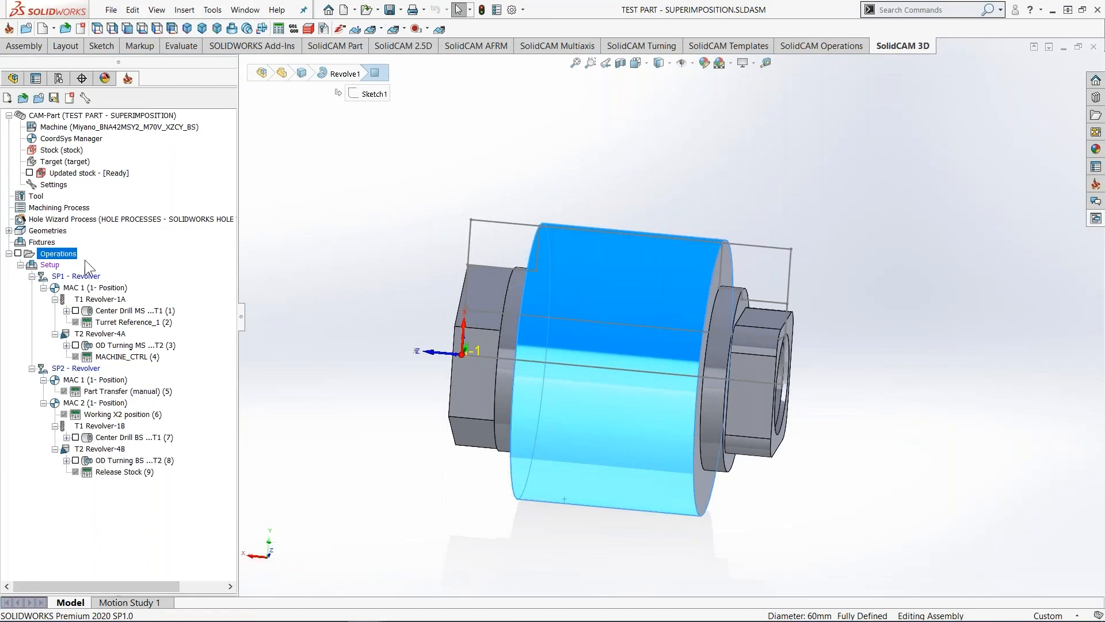
- Generate the G-code of all operations with trace output and reload the modified channel file in the editor
right_click(81, 256)
mouse_move(172, 409)
left_click(340, 412)
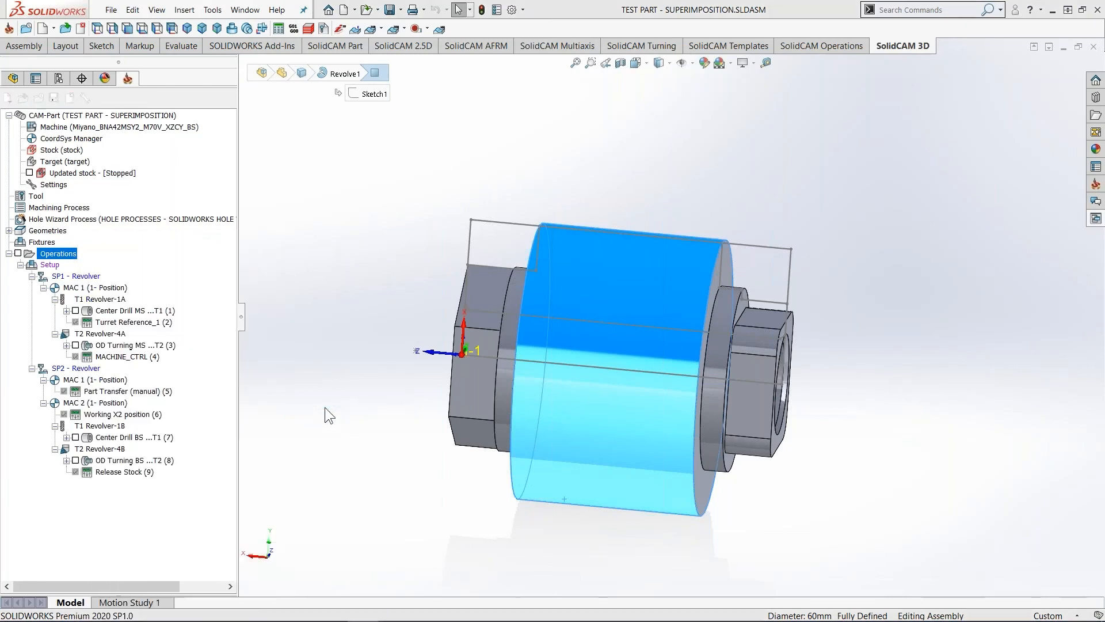
left_click(239, 255)
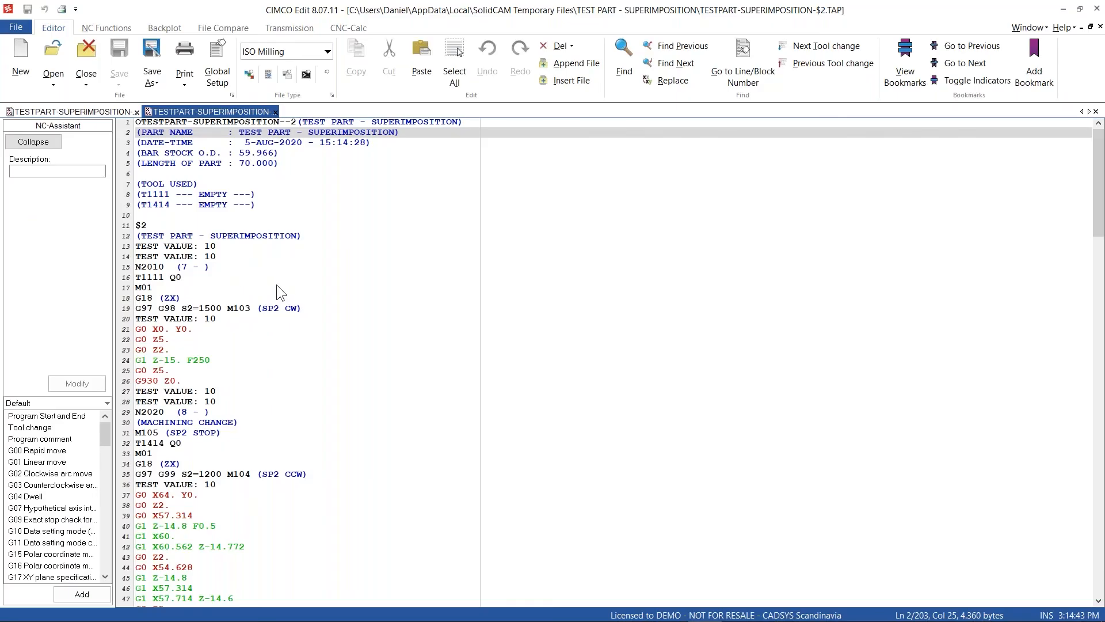
left_click(603, 370)
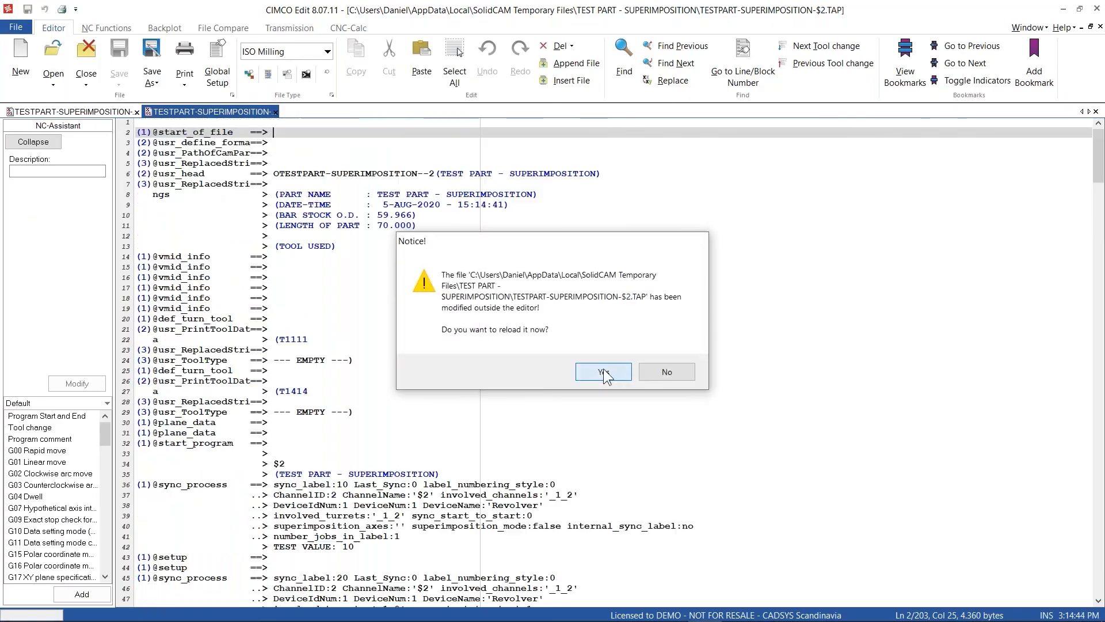
left_click_drag(268, 133, 137, 134)
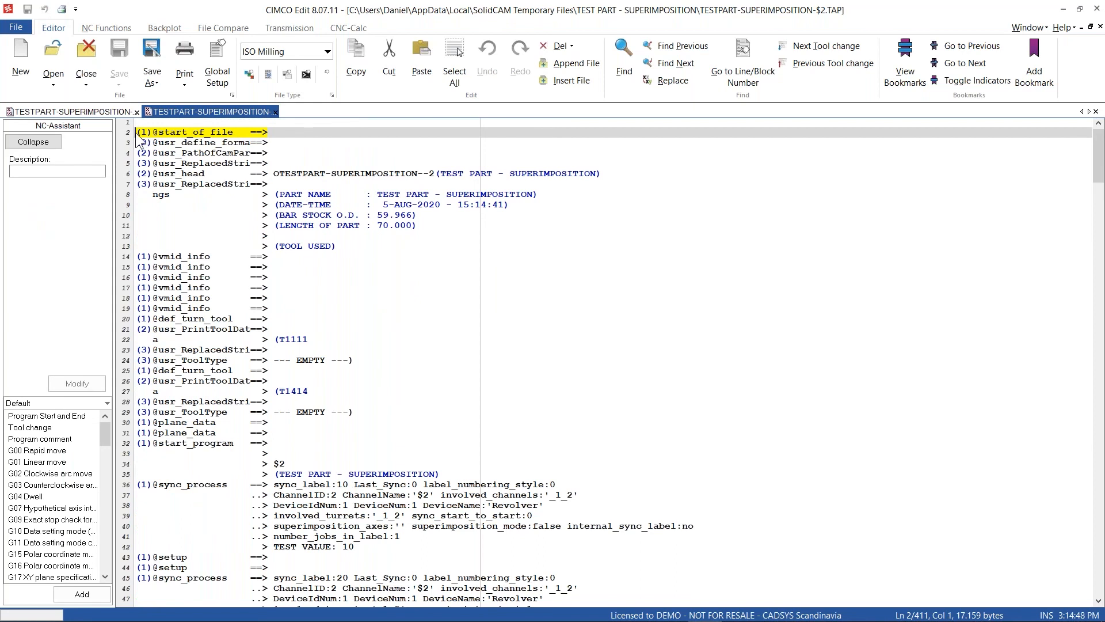
left_click(95, 112)
left_click_drag(274, 136, 135, 141)
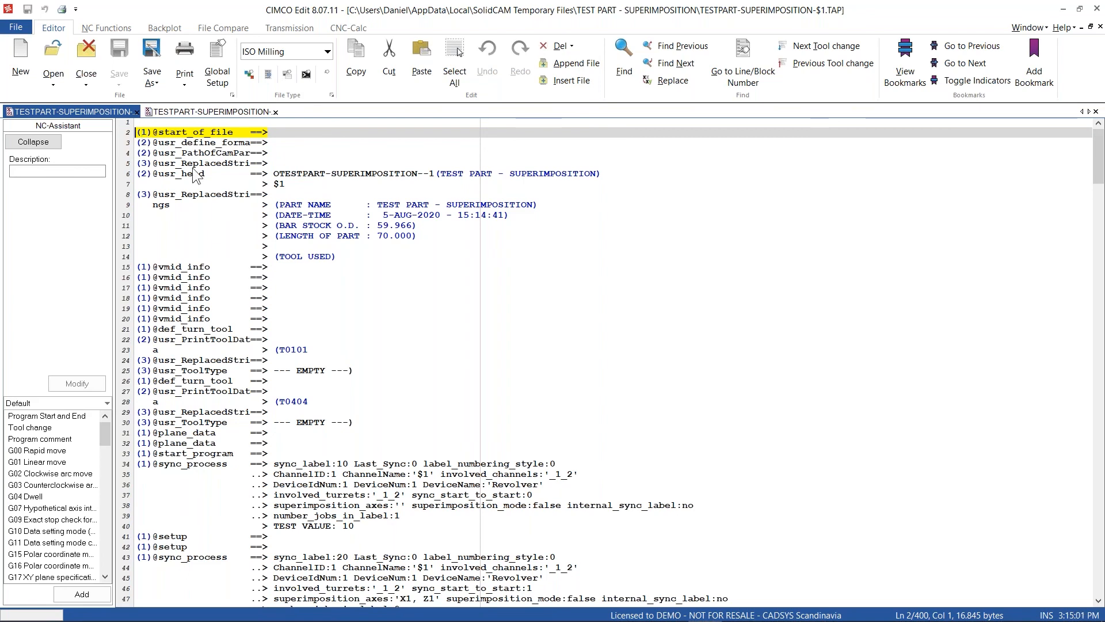
scroll(250, 395, "down", 4)
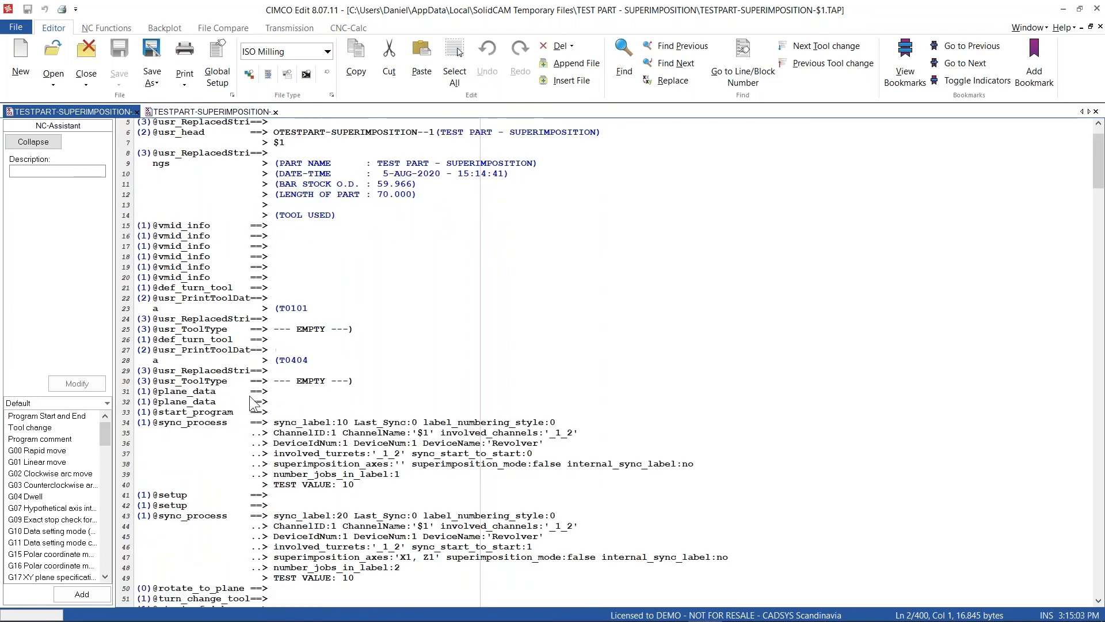
scroll(250, 323, "up", 4)
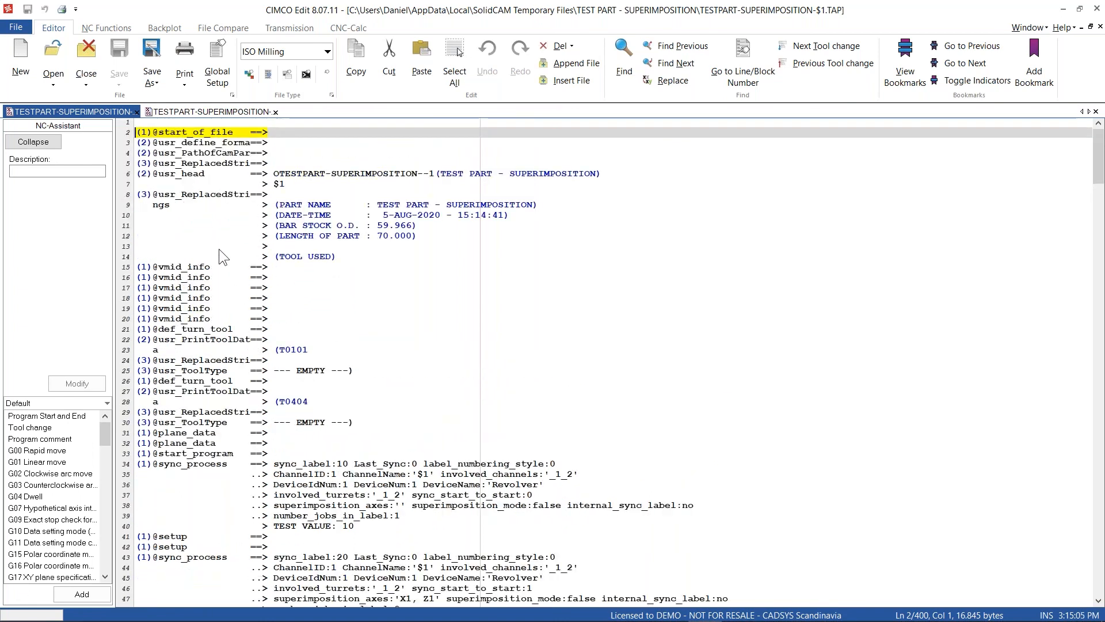
left_click(268, 454)
left_click(244, 113)
left_click(275, 444)
scroll(297, 487, "down", 1)
scroll(297, 491, "up", 1)
left_click(49, 111)
left_click(212, 110)
left_click(91, 112)
left_click(210, 114)
left_click(77, 114)
scroll(303, 451, "down", 20)
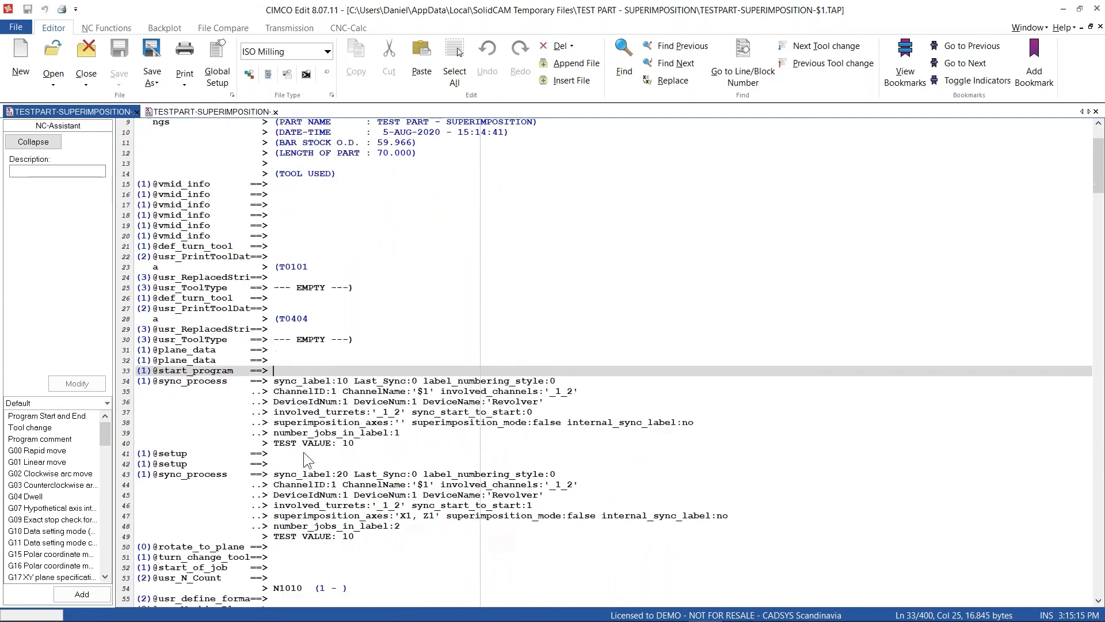
left_click_drag(1095, 306, 1090, 464)
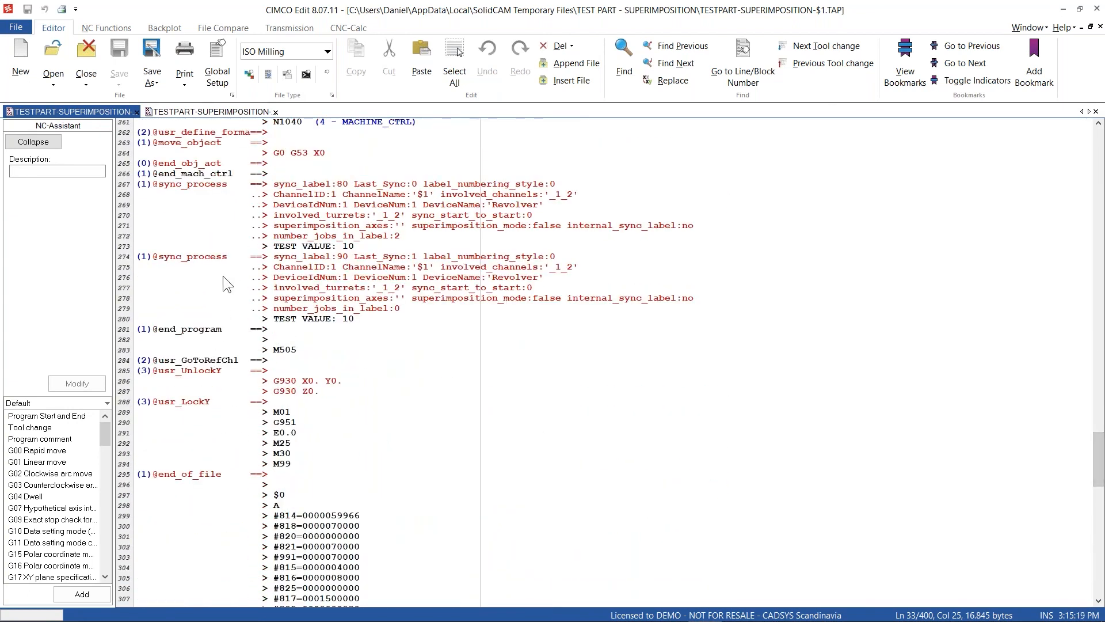
left_click(229, 472)
key("End")
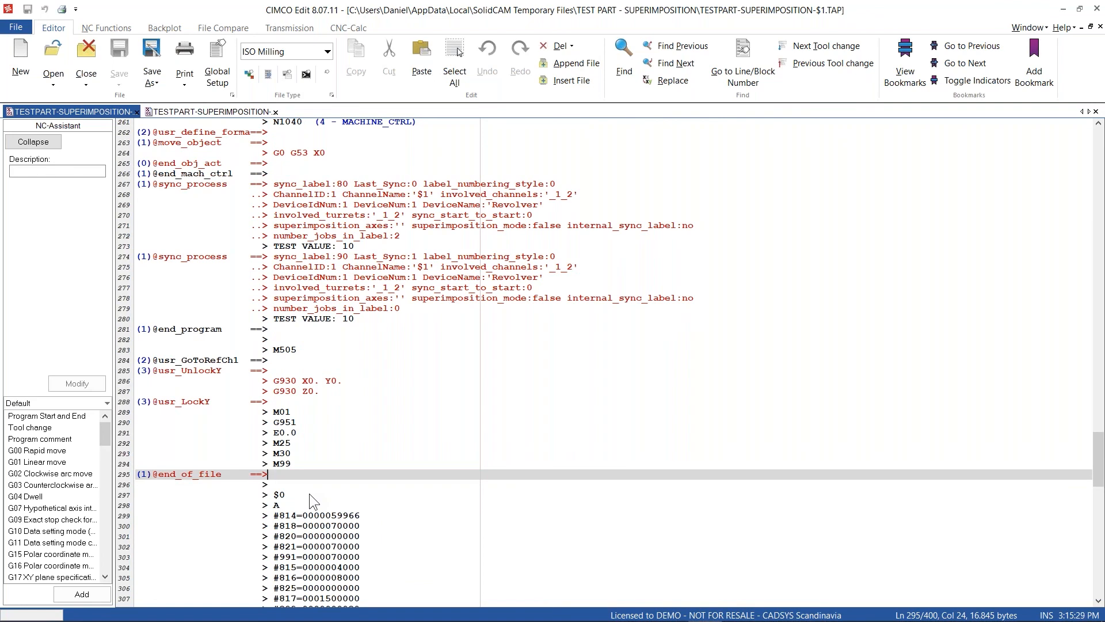
left_click_drag(283, 475, 134, 475)
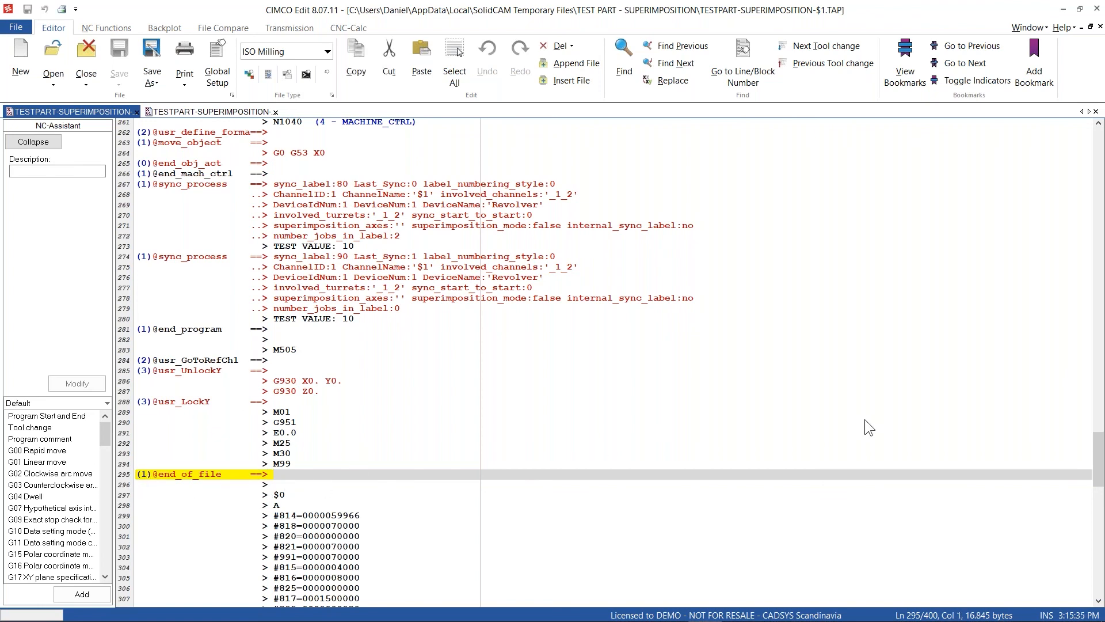
left_click_drag(1099, 472, 1098, 165)
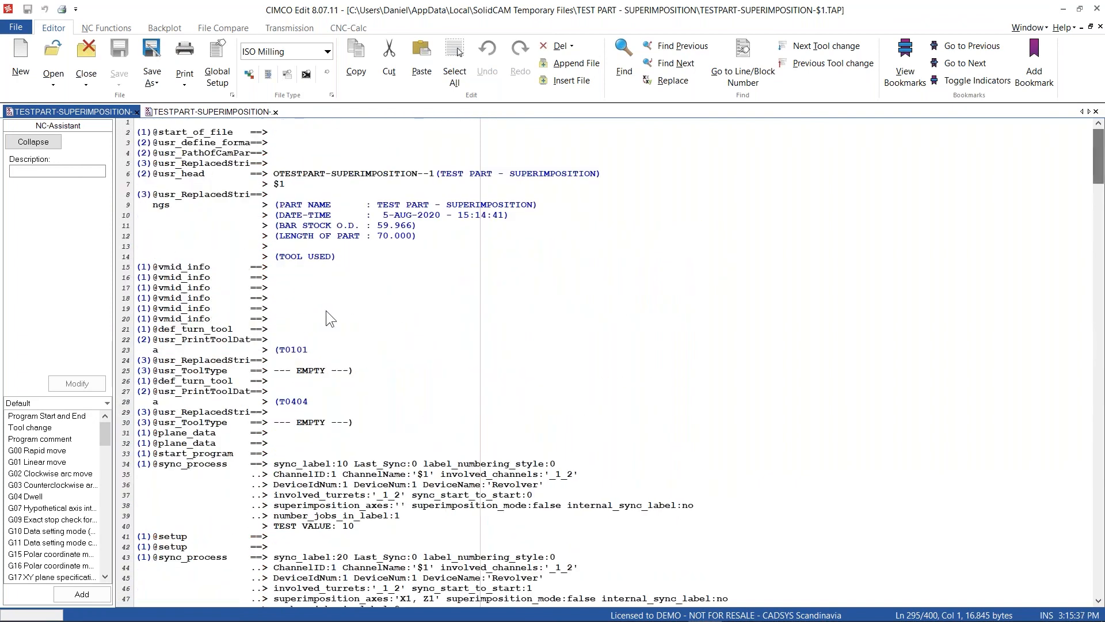
left_click(275, 133)
left_click(149, 134)
key("Home")
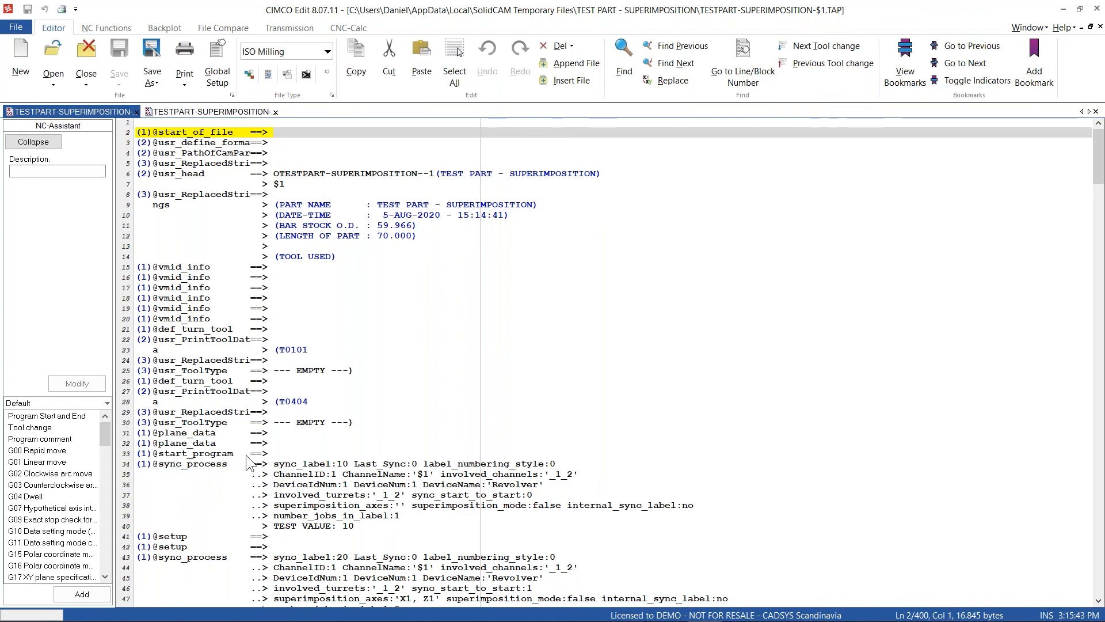
left_click(175, 454)
key("Home")
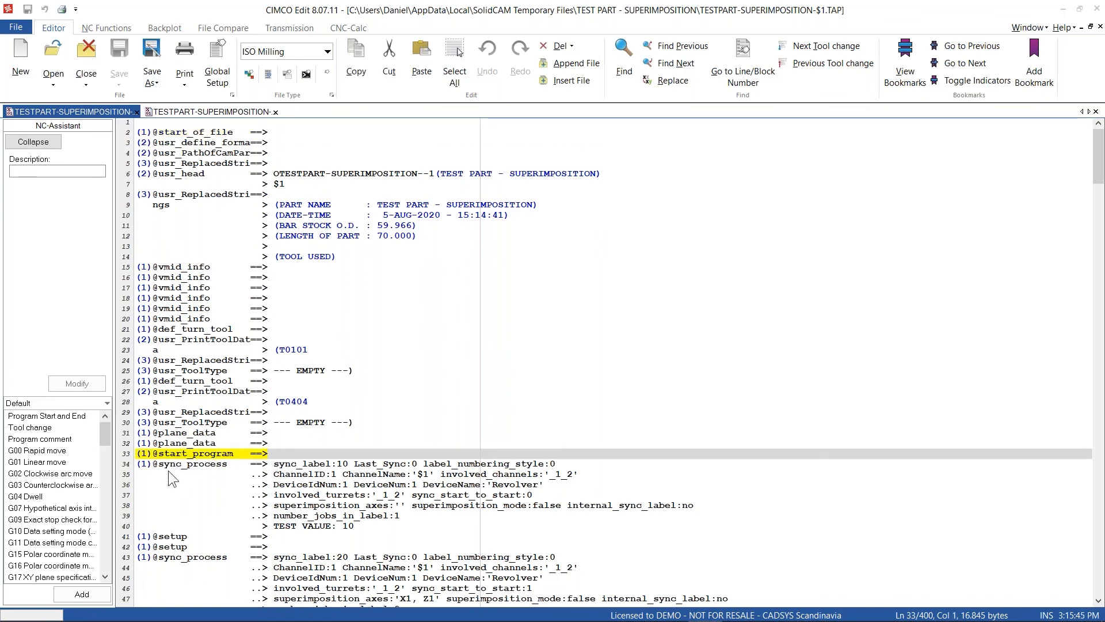
key("alt+Tab")
left_click(610, 250)
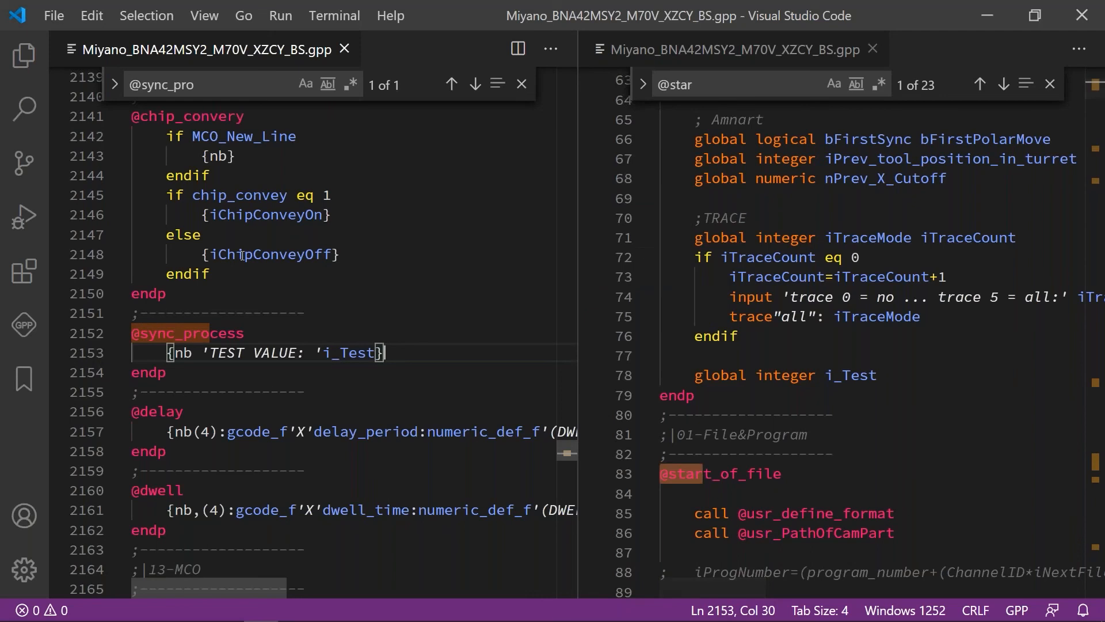
double_click(350, 353)
scroll(296, 399, "up", 8)
key("ctrl+f")
type("@start_pro")
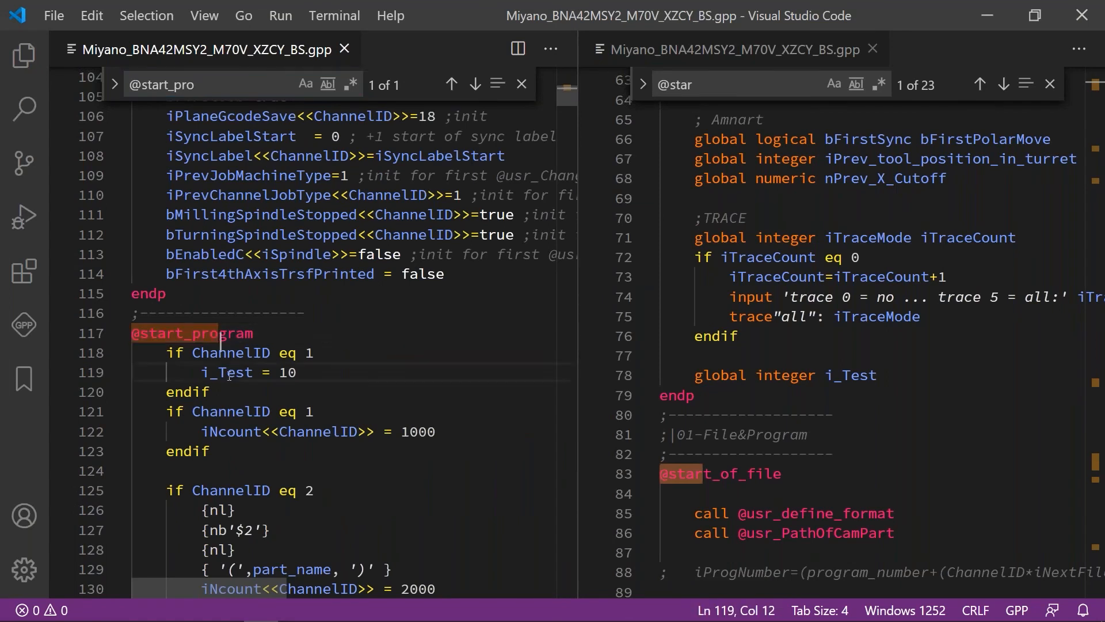
double_click(250, 373)
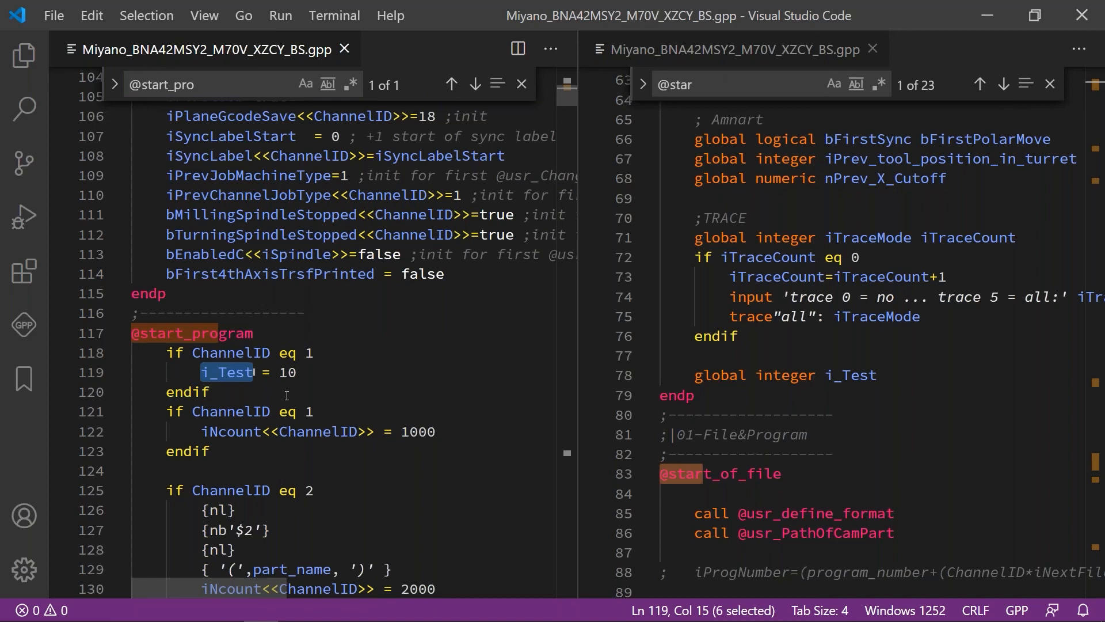
left_click(255, 335)
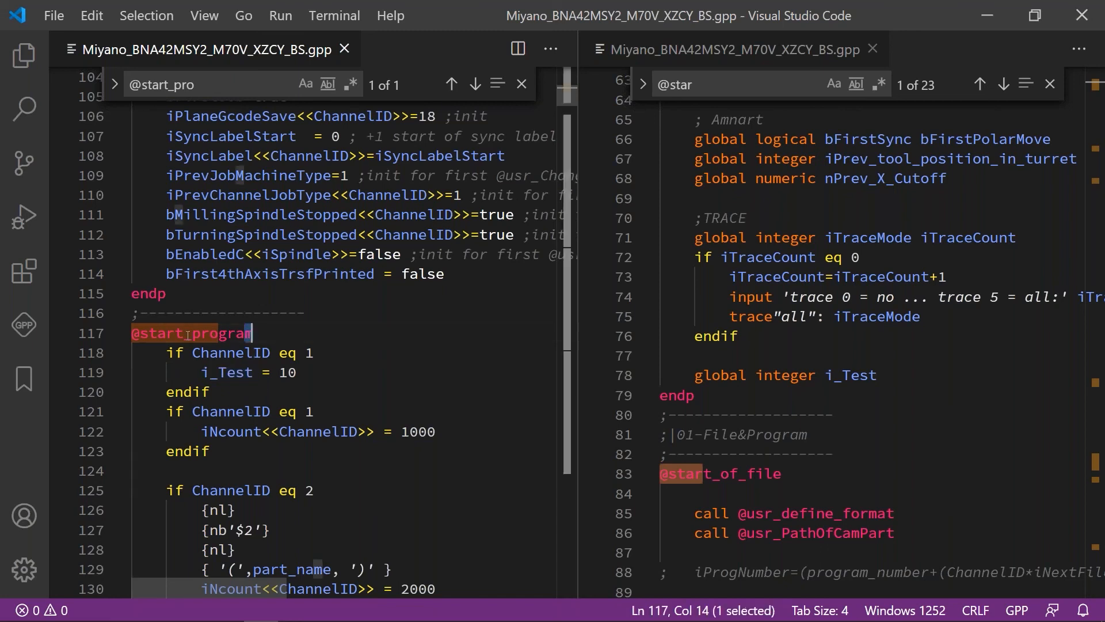
left_click(310, 353)
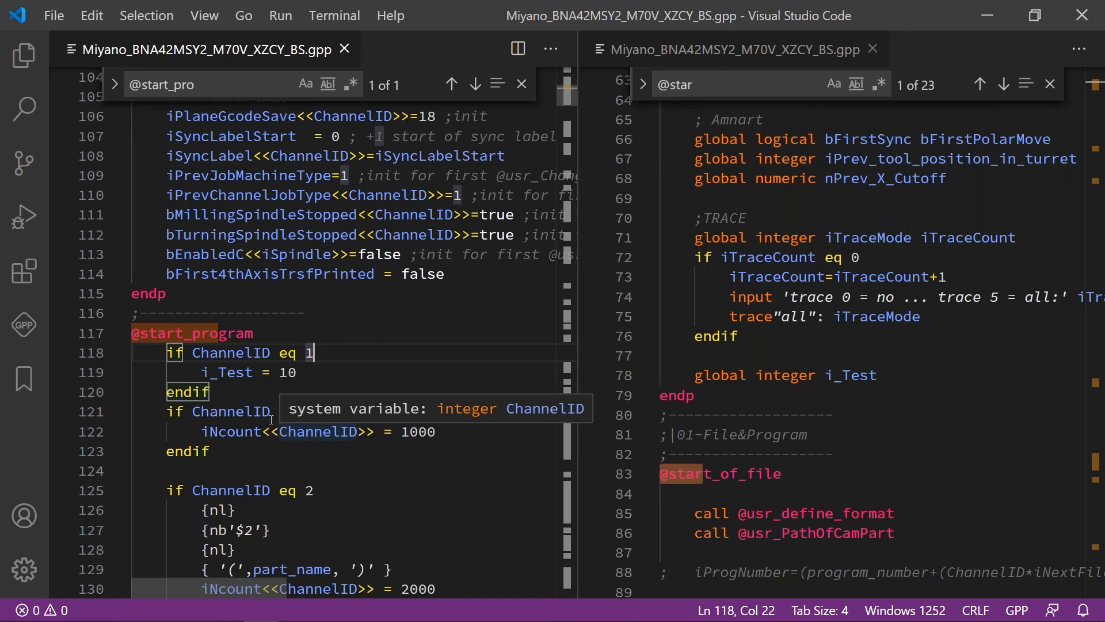
left_click(252, 384)
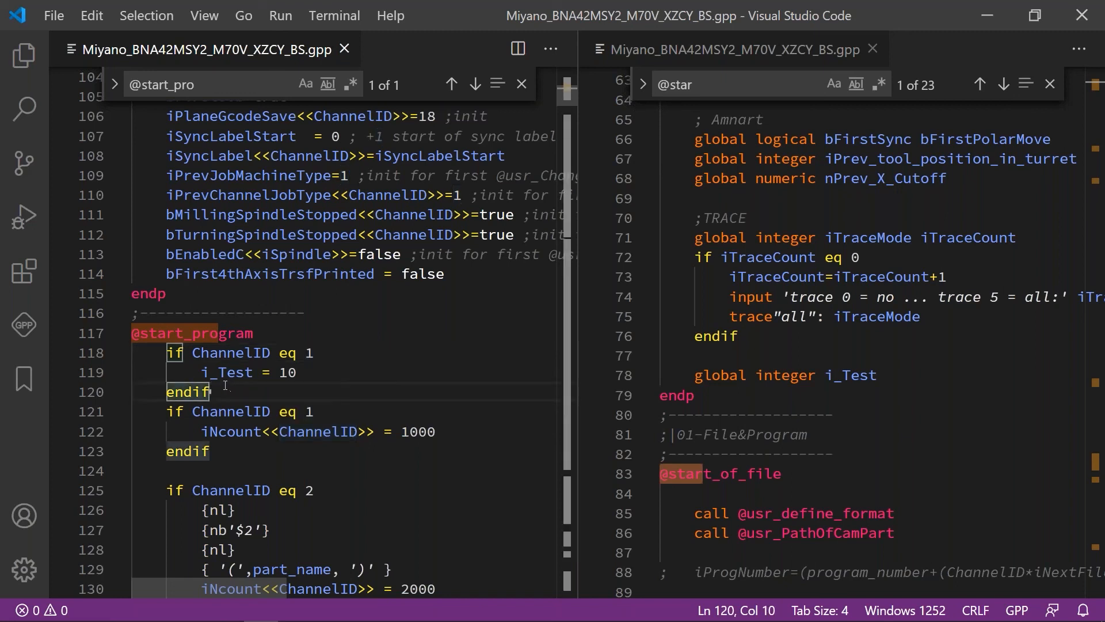
key("ctrl+f")
type("@sy")
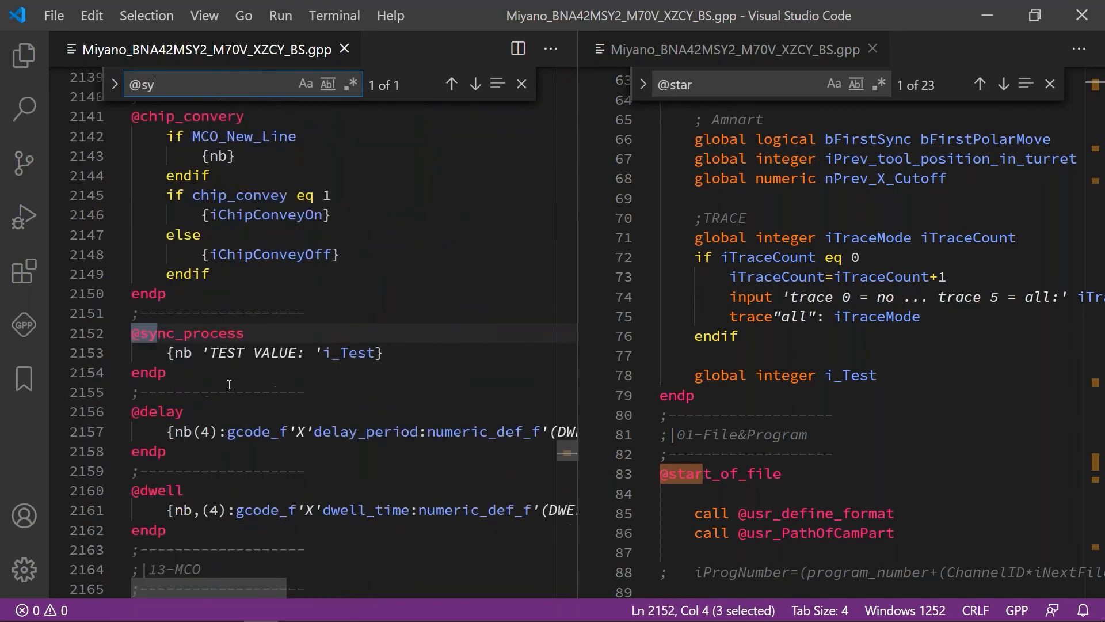
type("nc_p")
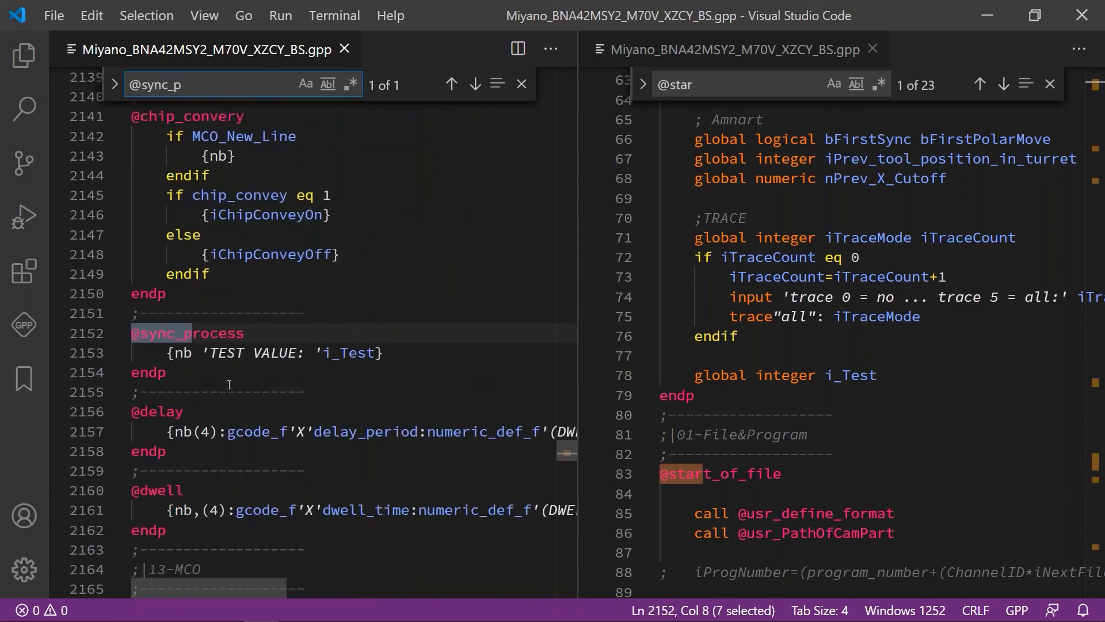
left_click(384, 359)
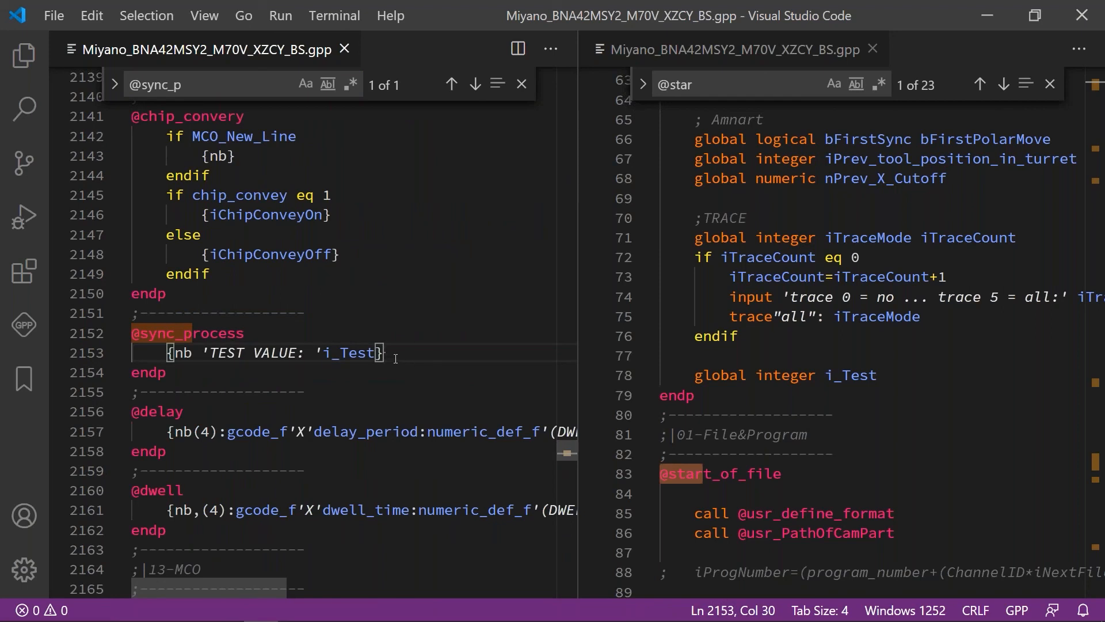
mouse_move(378, 353)
left_click(252, 328)
key("Return")
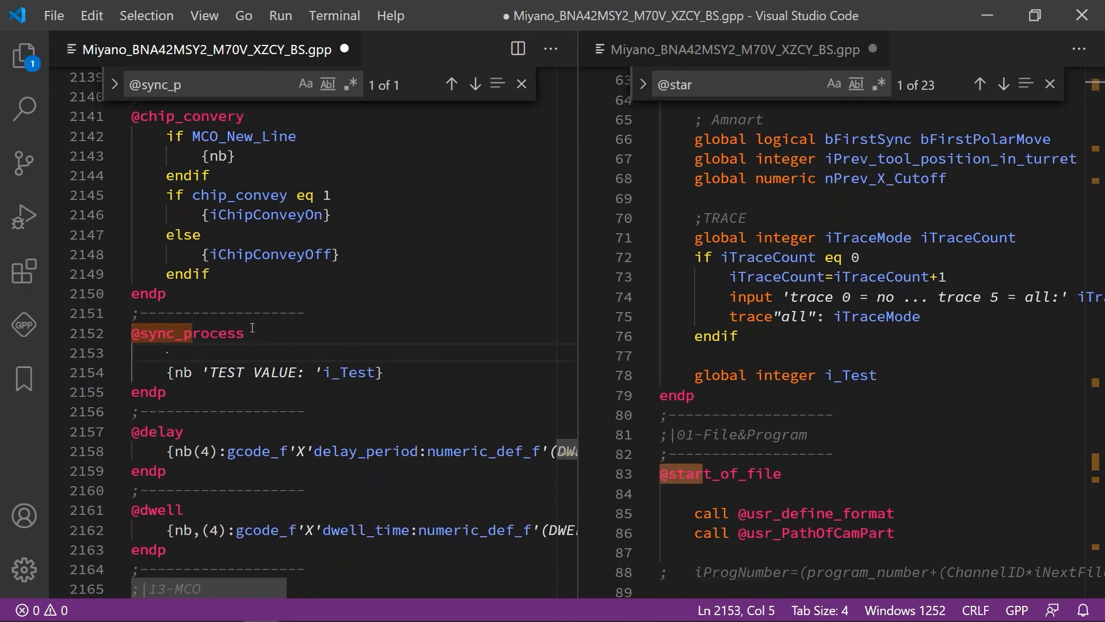
- Switch to SolidWorks, set the machine's Output Gcode Channels for $1 to Order on Single File, and save the machine definition
mouse_move(429, 607)
key("super")
left_click(432, 607)
double_click(161, 125)
left_click(318, 140)
left_click(217, 194)
left_click(518, 176)
left_click(518, 175)
left_click(509, 198)
left_click(190, 113)
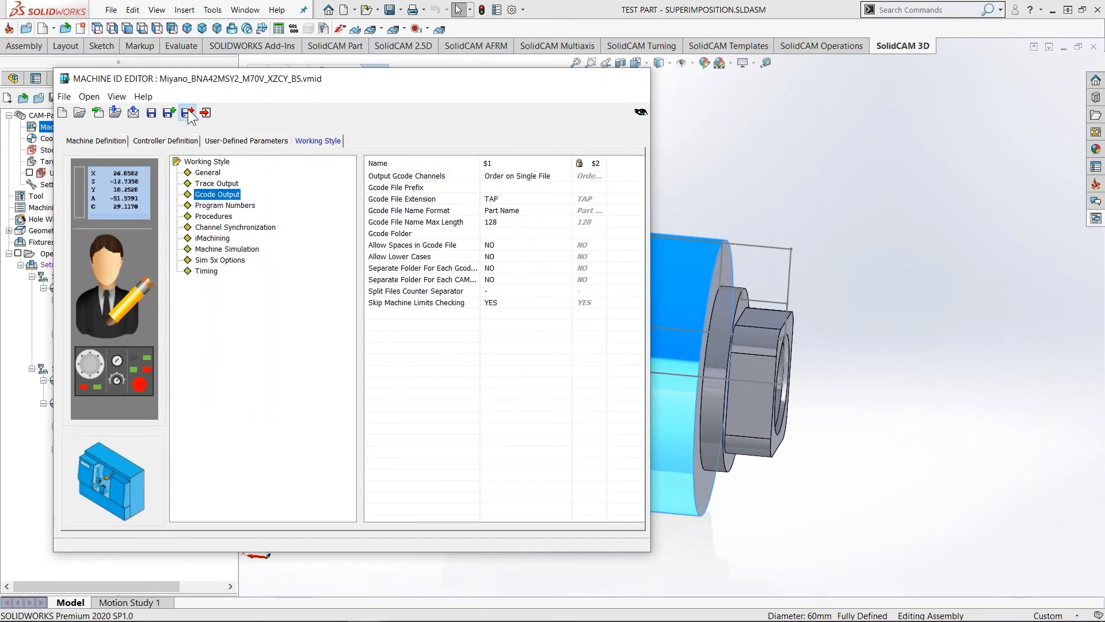
key("alt+Tab")
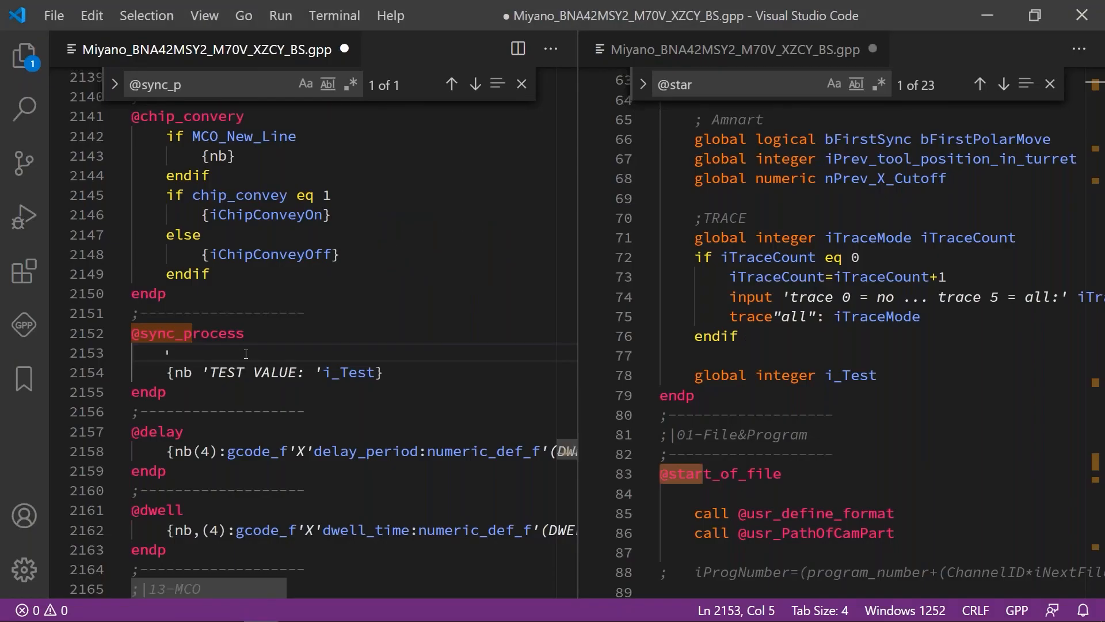
type("n")
key("BackSpace")
type("l")
key("Escape")
type("L")
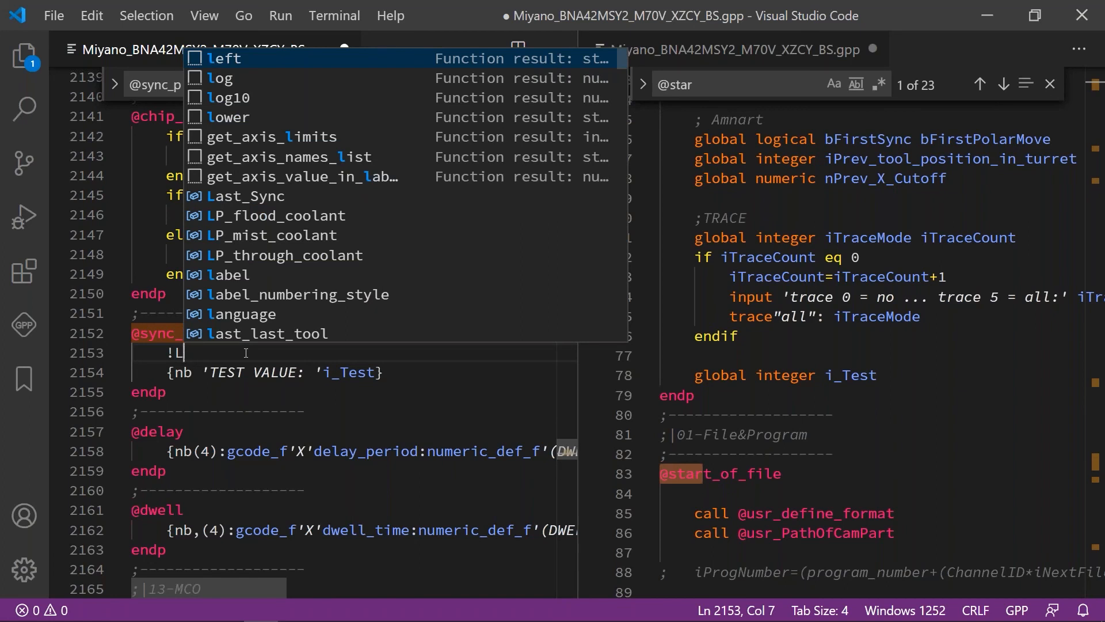
type("10")
key("BackSpace")
key("BackSpace")
type("0")
key("BackSpace")
left_click_drag(183, 353, 174, 352)
key("BackSpace")
key("BackSpace")
type("{nb ")
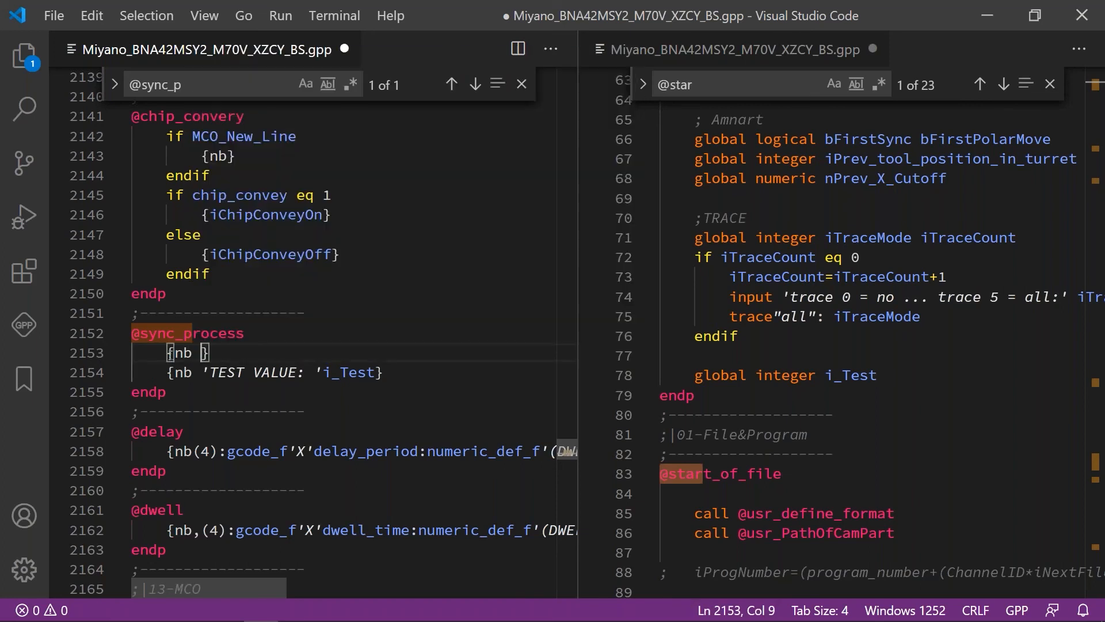
type("'!L")
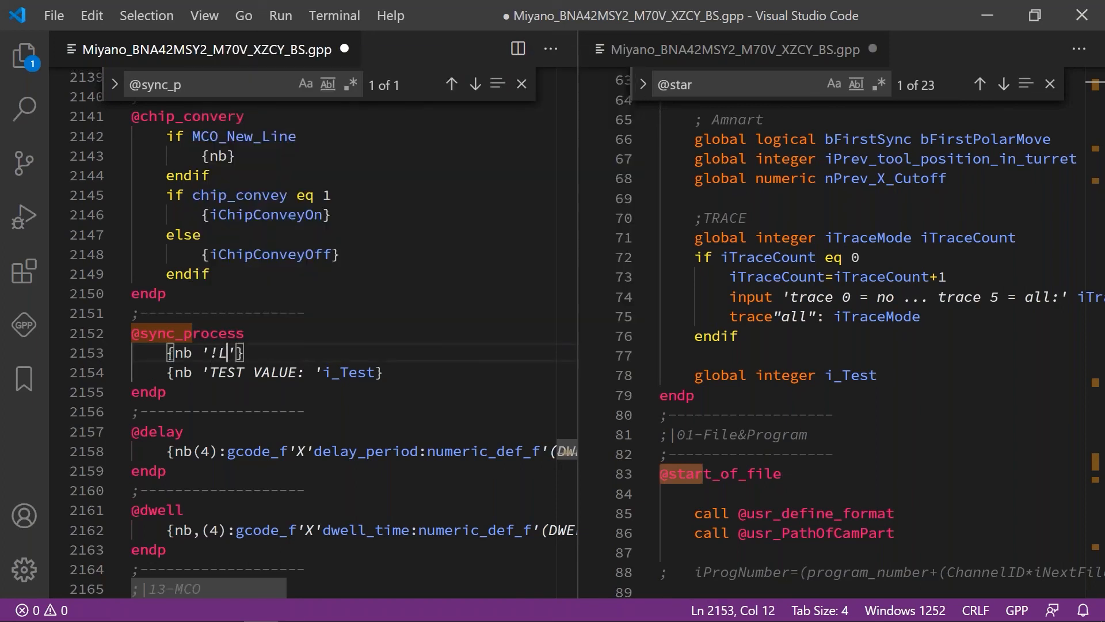
type("'sync_")
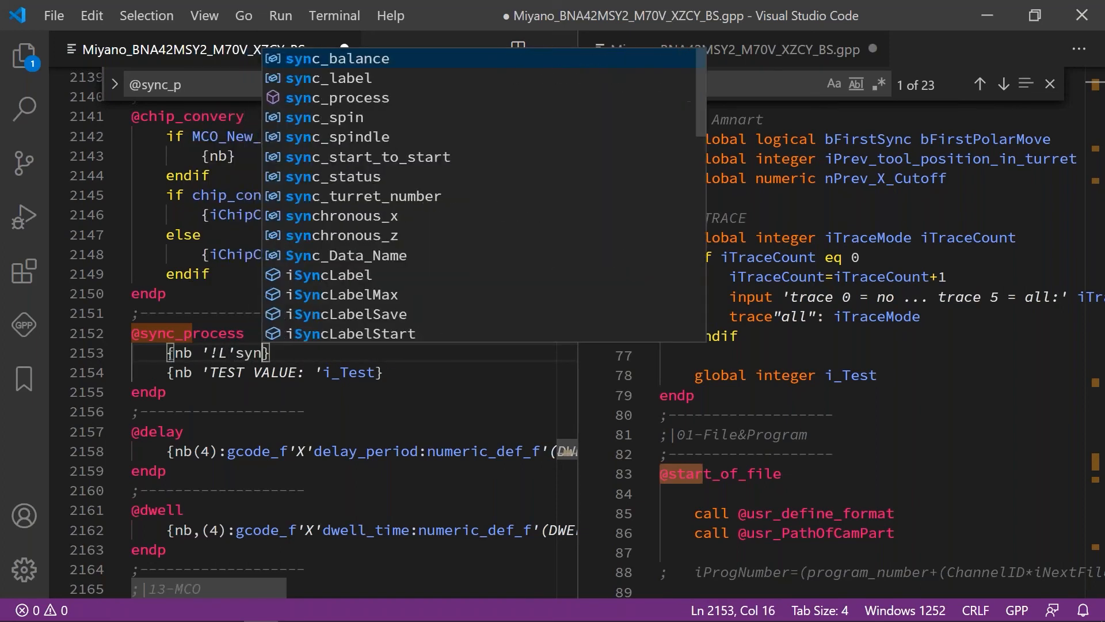
type("la")
key("Tab")
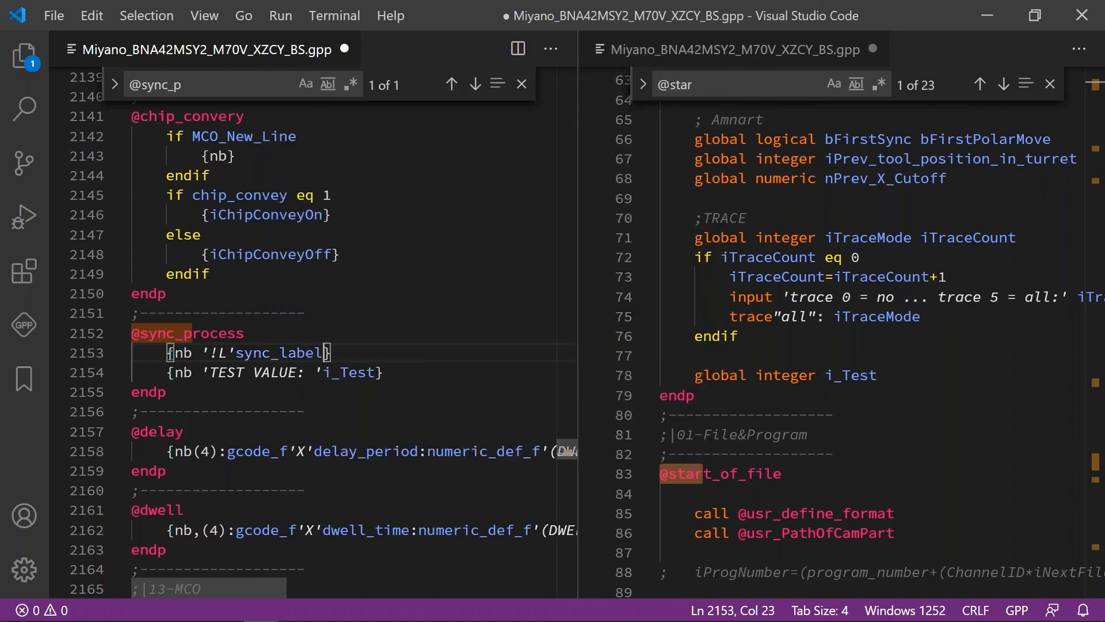
left_click_drag(389, 373, 87, 367)
key("BackSpace")
key("BackSpace")
left_click_drag(346, 356, 130, 354)
left_click(368, 356)
key("ctrl+s")
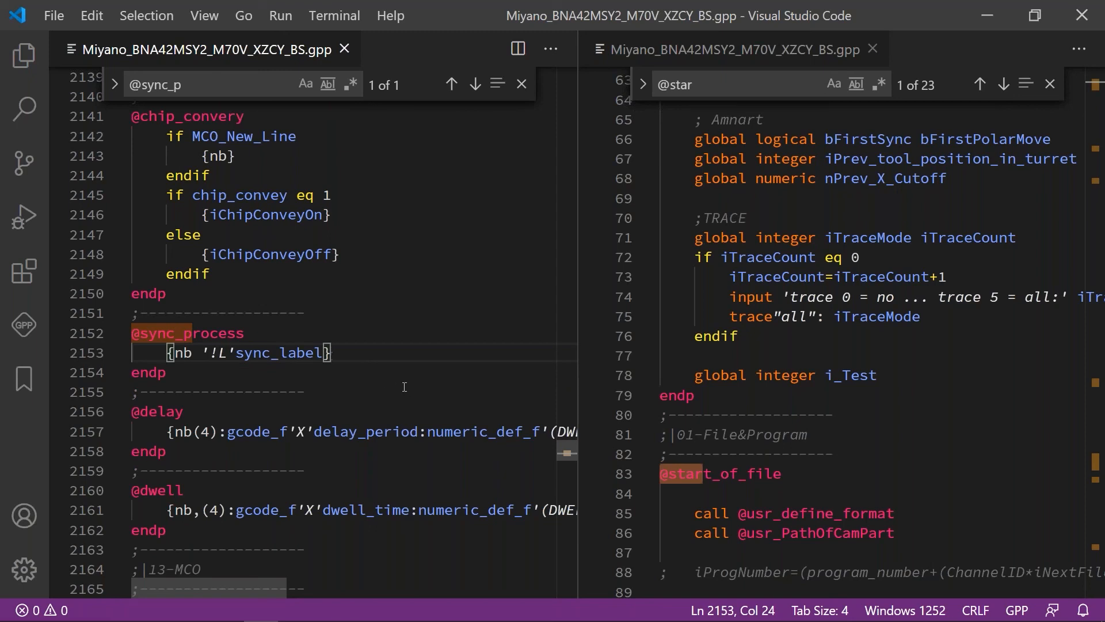
key("Up")
key("ctrl+shift+Left")
key("ctrl+shift+Left")
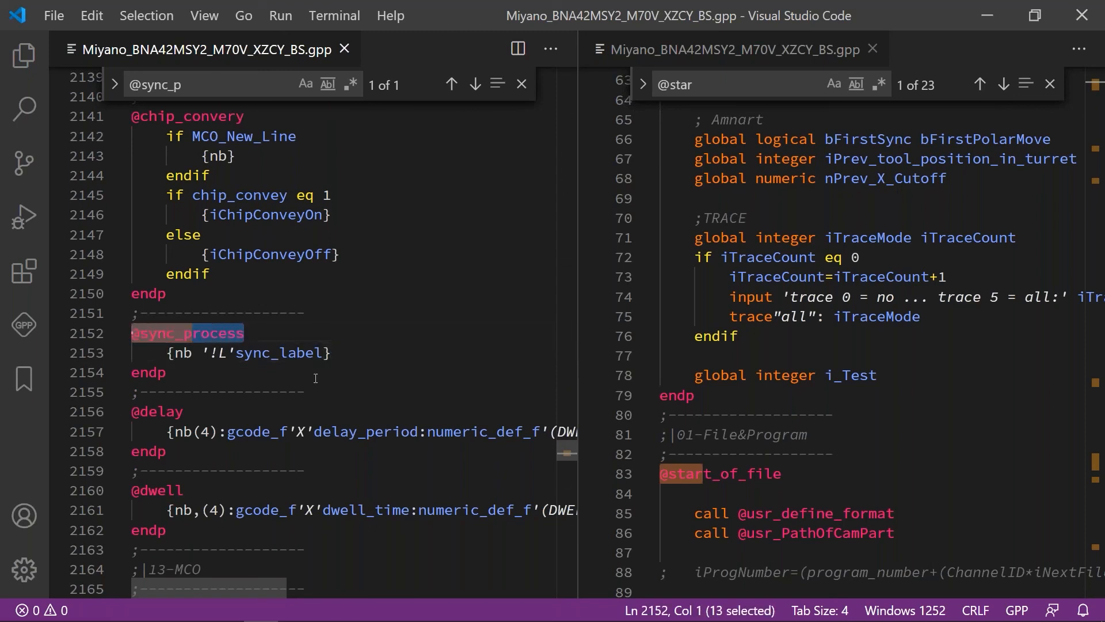
double_click(258, 353)
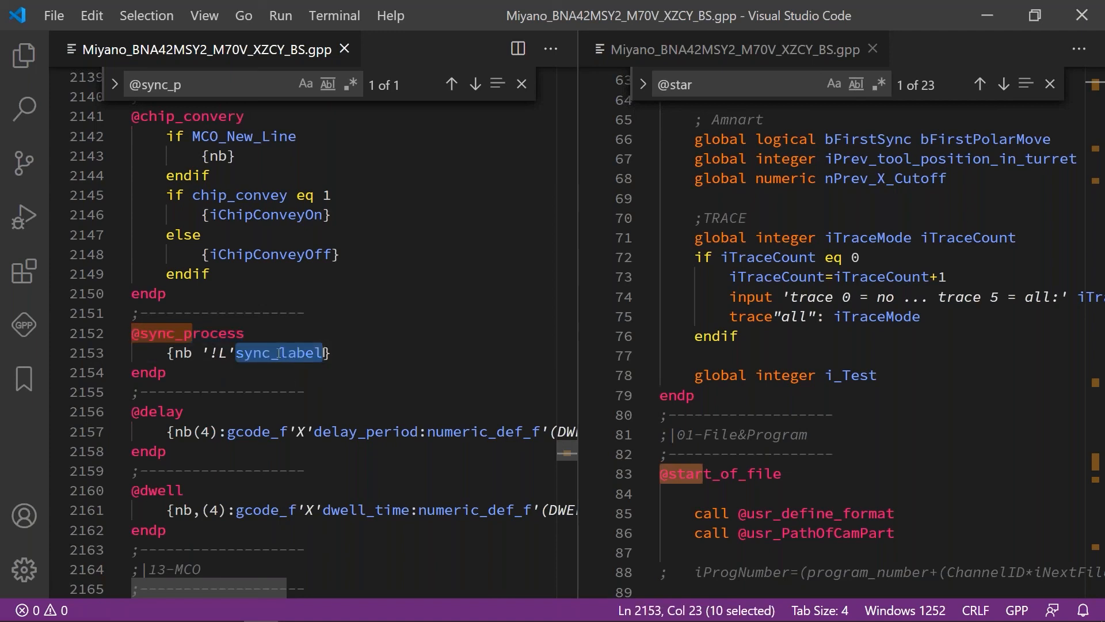
left_click(279, 353)
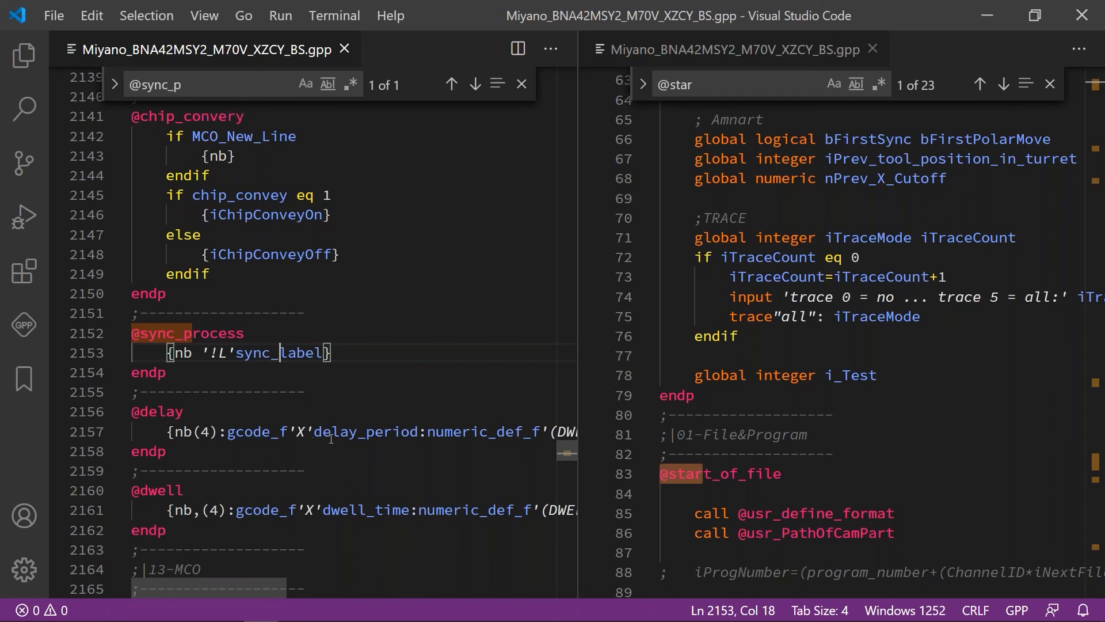
mouse_move(332, 433)
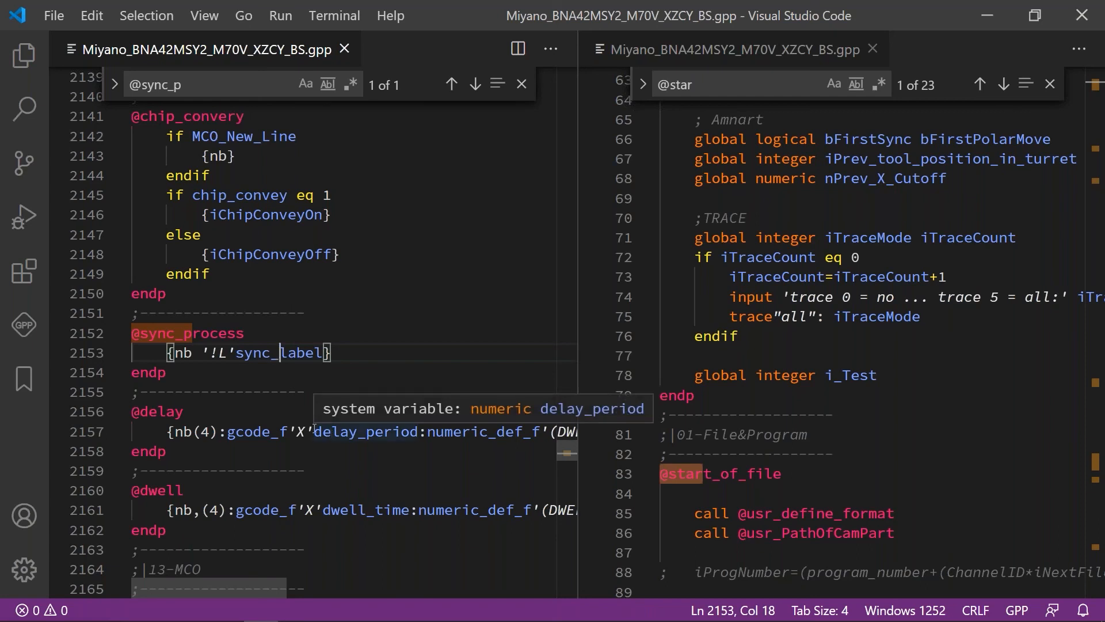
left_click_drag(211, 354, 221, 354)
left_click(369, 356)
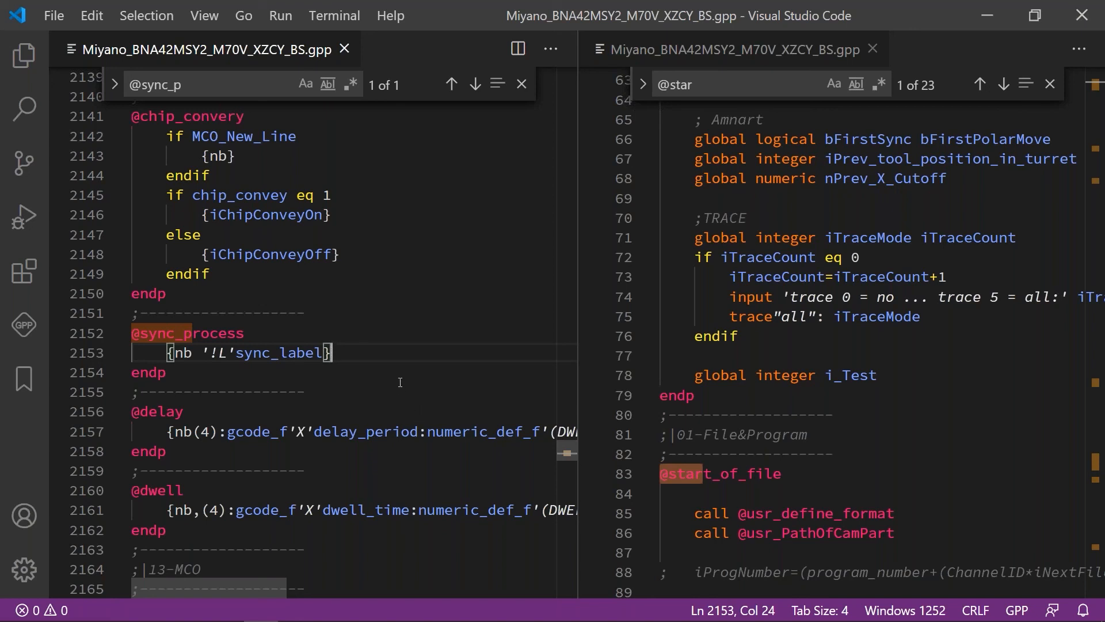
- Return to SolidWorks and set the SolidCAM editor for GCode files to D:\SolidCAM\Install\SyncMaster\SyncMaster.exe
left_click(986, 16)
left_click(365, 324)
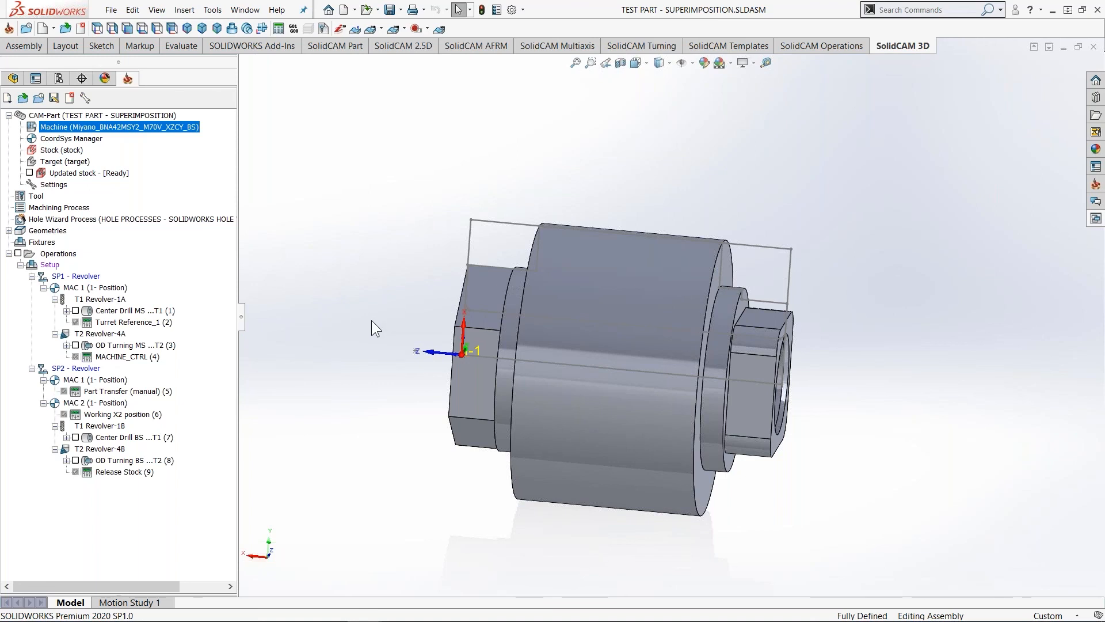
left_click_drag(244, 315, 275, 315)
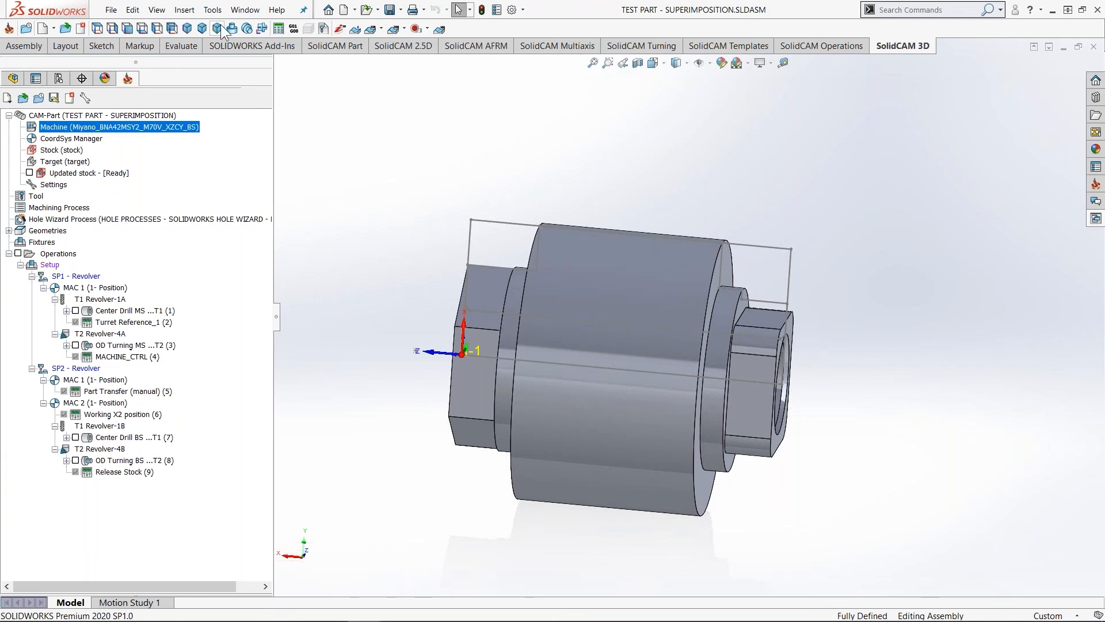
left_click(212, 10)
mouse_move(240, 72)
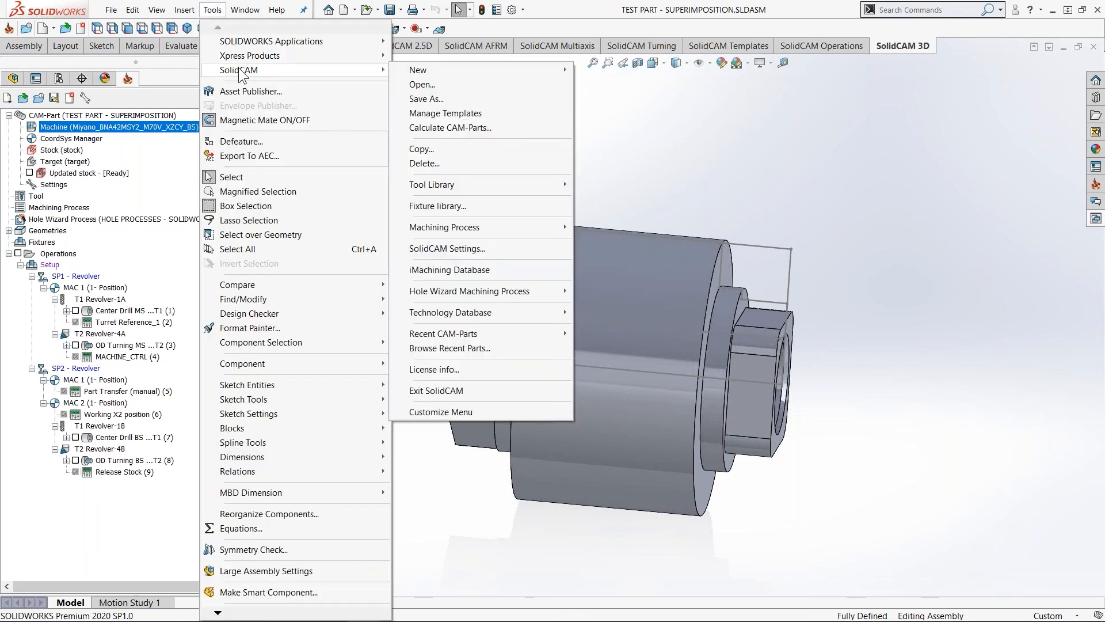
left_click(477, 249)
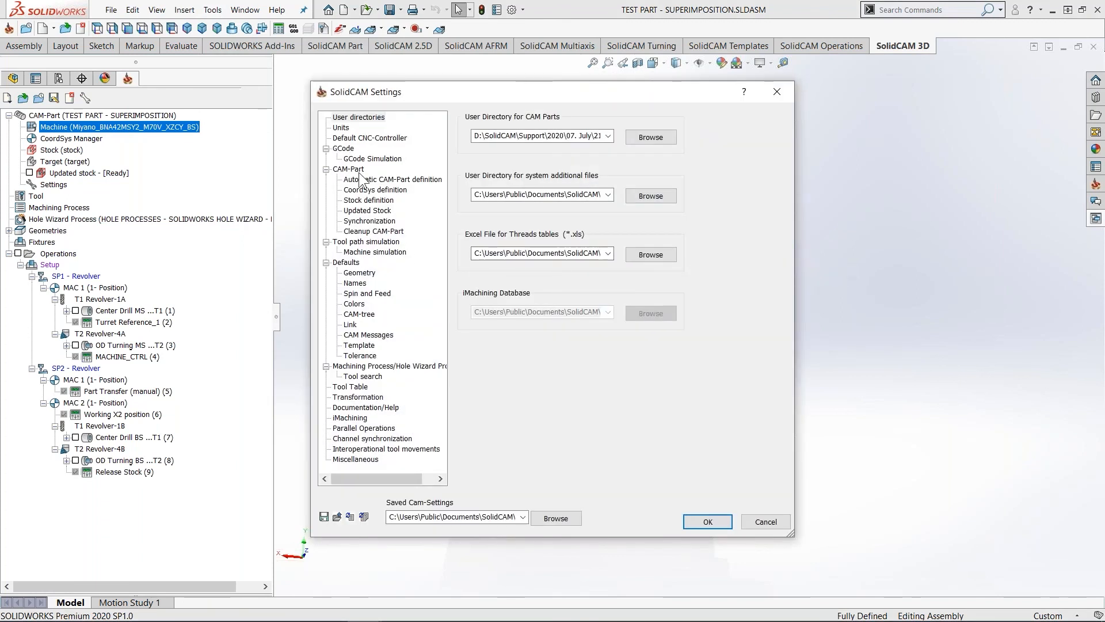
left_click(343, 148)
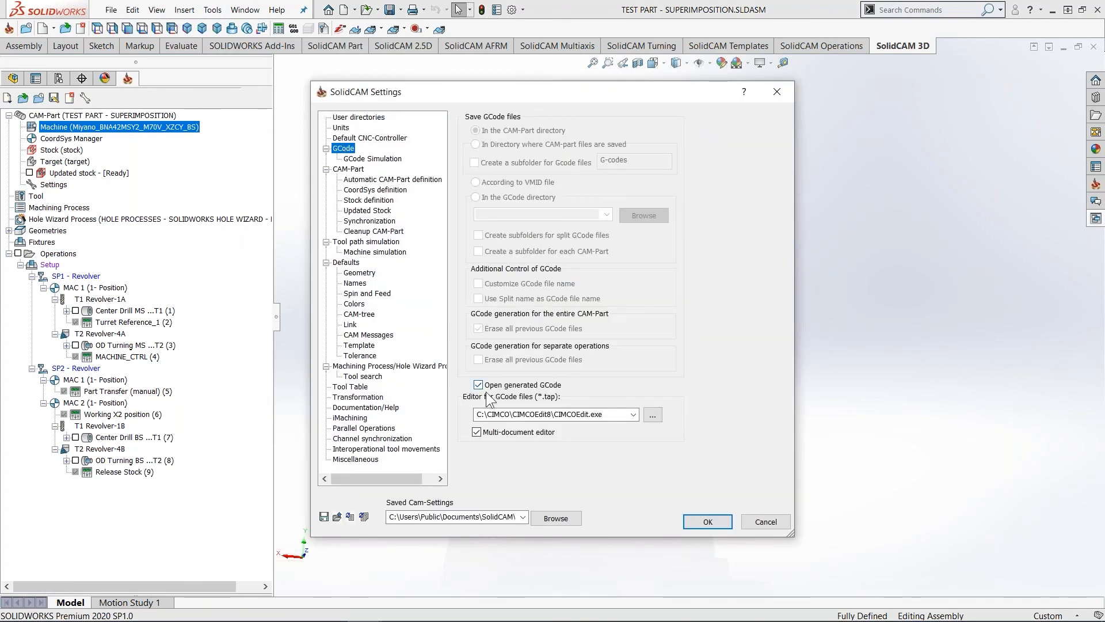
left_click(633, 414)
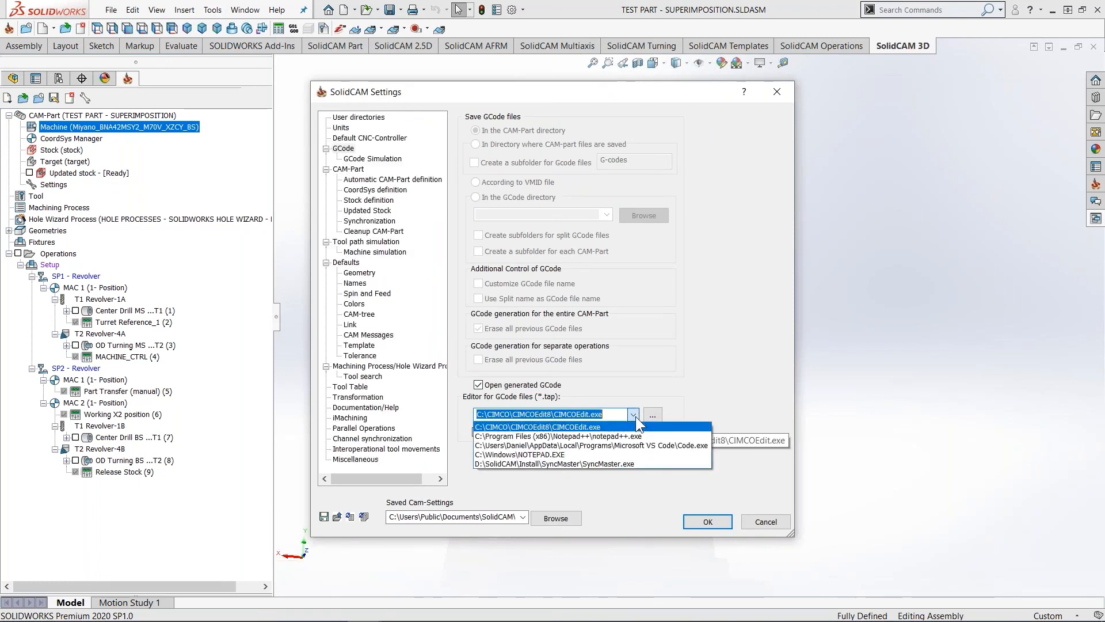
left_click(601, 464)
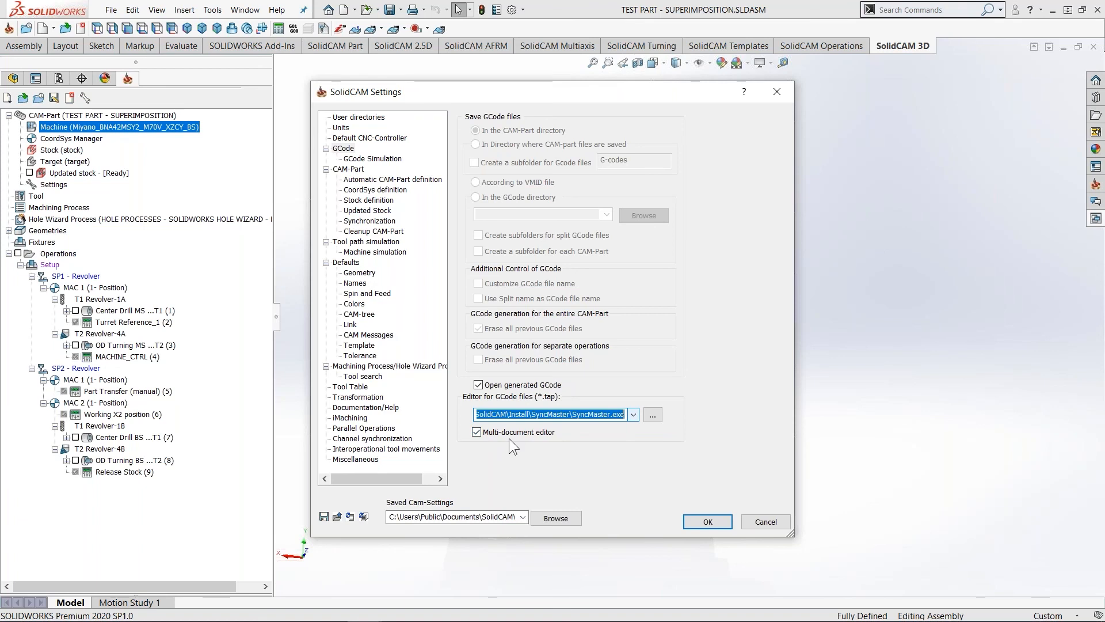
left_click(707, 520)
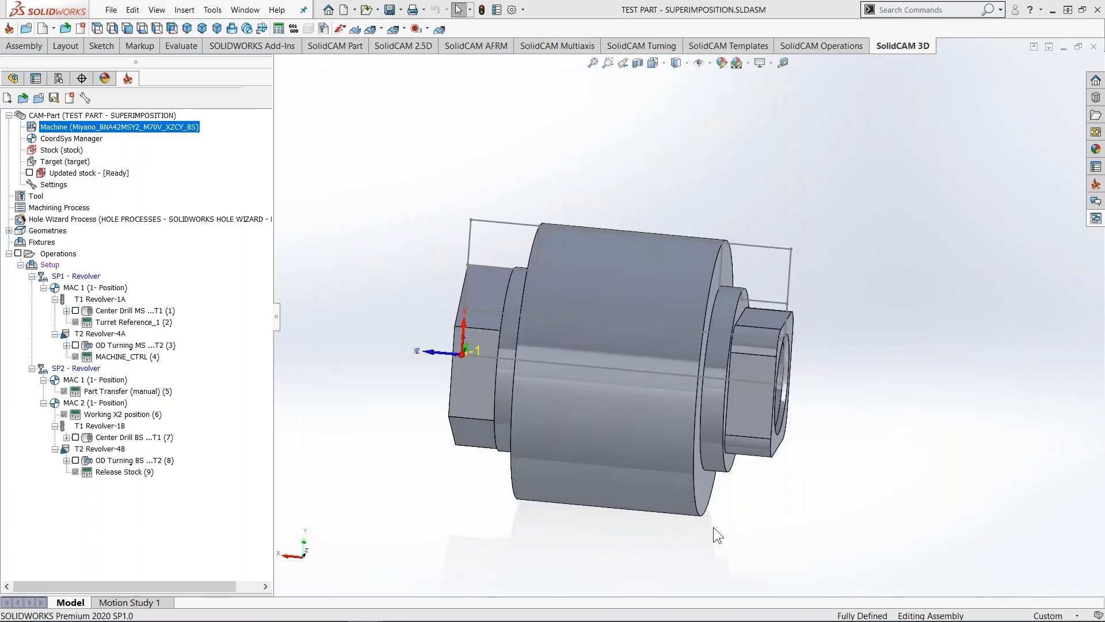
- Generate the GCode for all operations with trace level 0 and open it in Sync Master
right_click(60, 255)
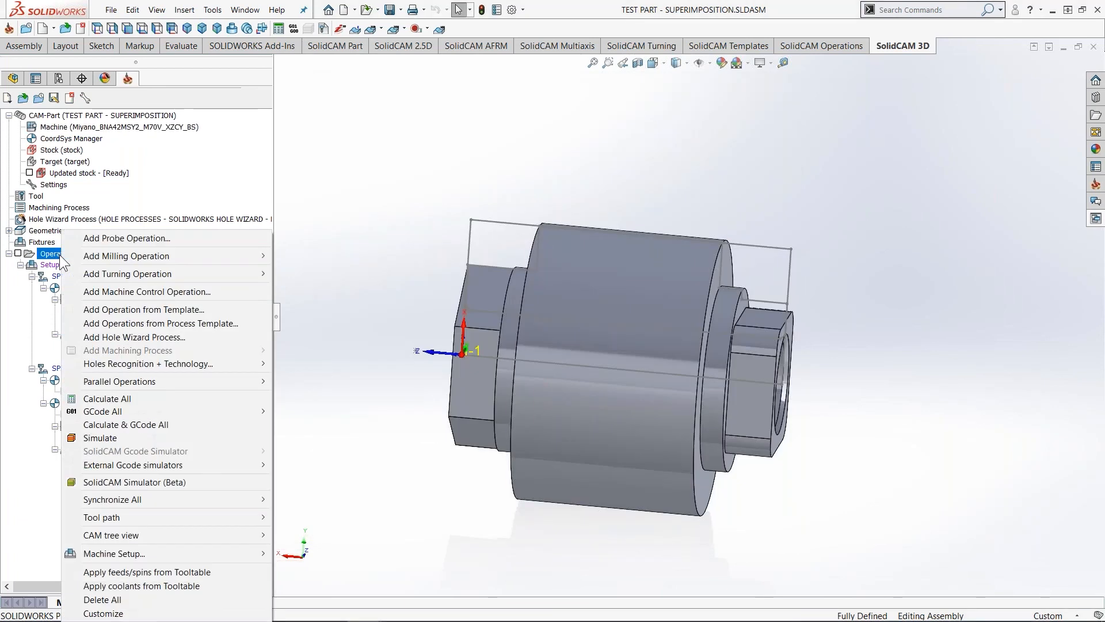
mouse_move(170, 426)
left_click(347, 414)
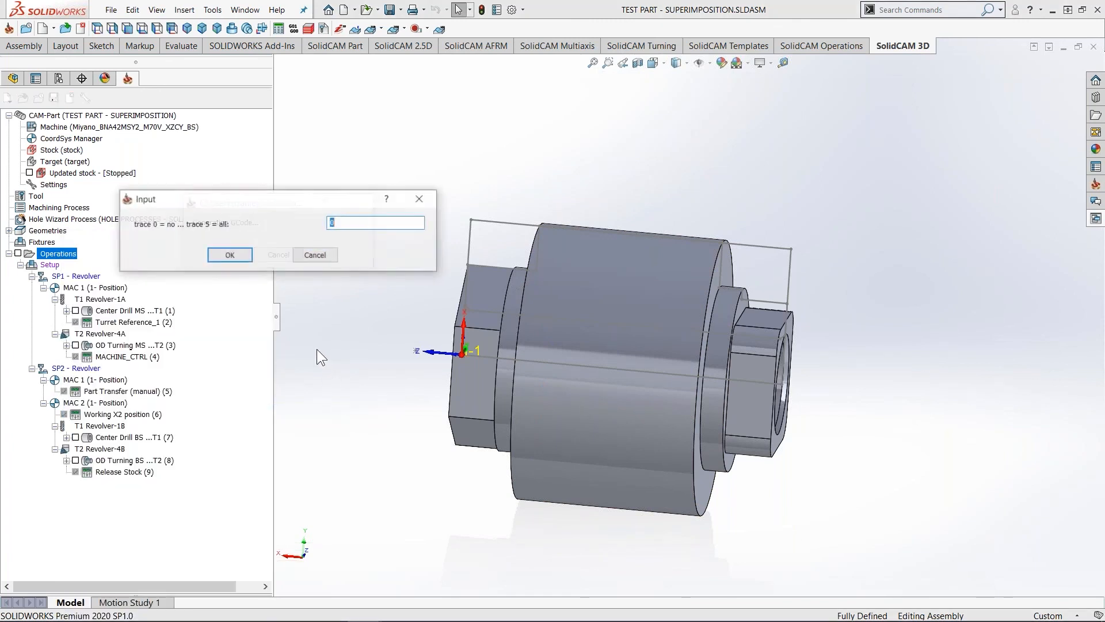
left_click(223, 254)
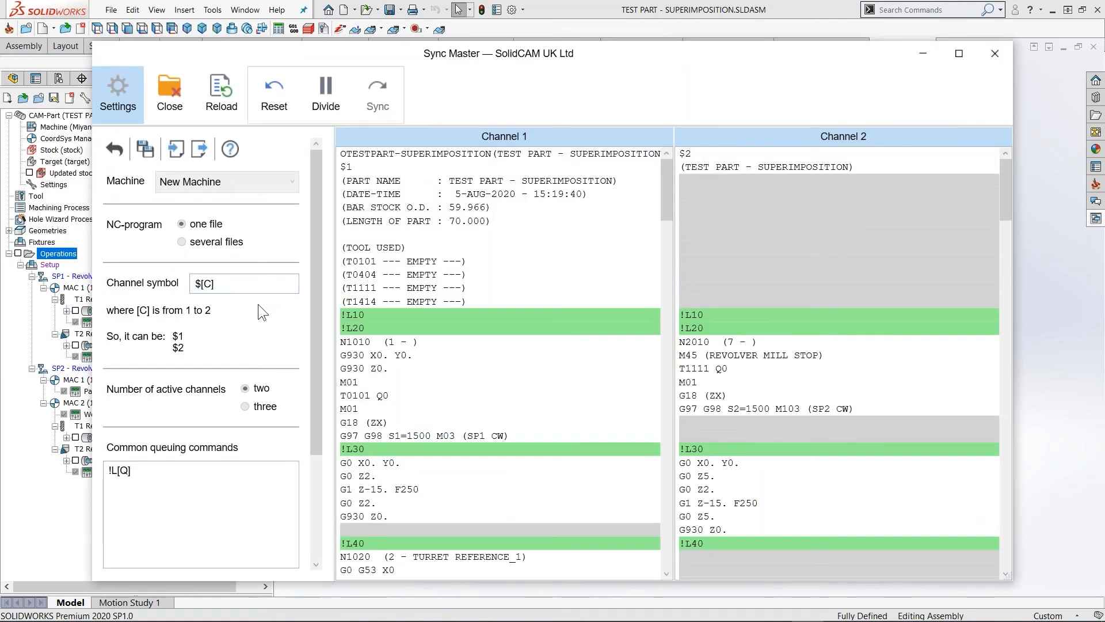
- Compare the !L10 and !L20 sync labels between Channel 1 and Channel 2 in Sync Master
left_click_drag(667, 199, 668, 201)
left_click_drag(570, 58, 544, 39)
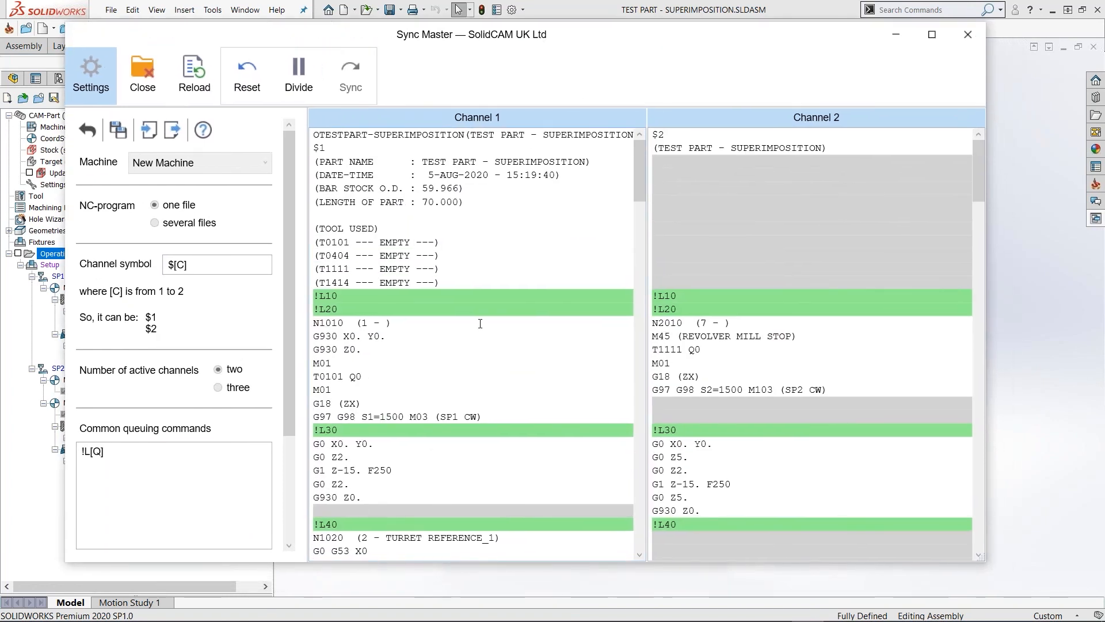
left_click_drag(693, 297, 645, 296)
left_click_drag(355, 297, 274, 296)
left_click(708, 308)
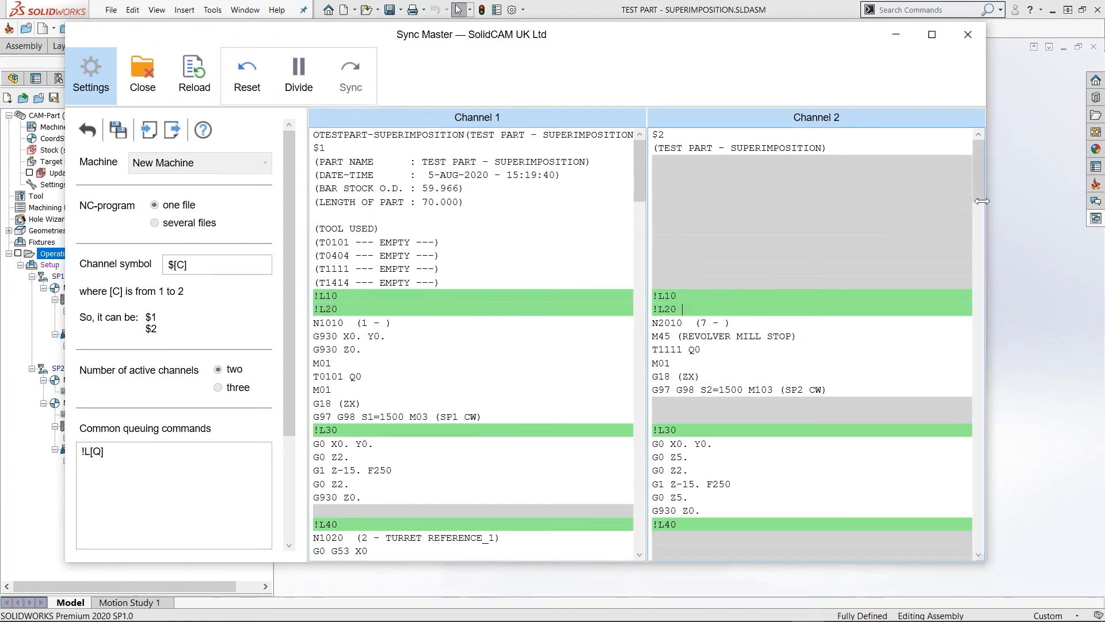
mouse_move(984, 193)
left_mouse_down()
mouse_move(984, 524)
mouse_move(976, 187)
left_mouse_up()
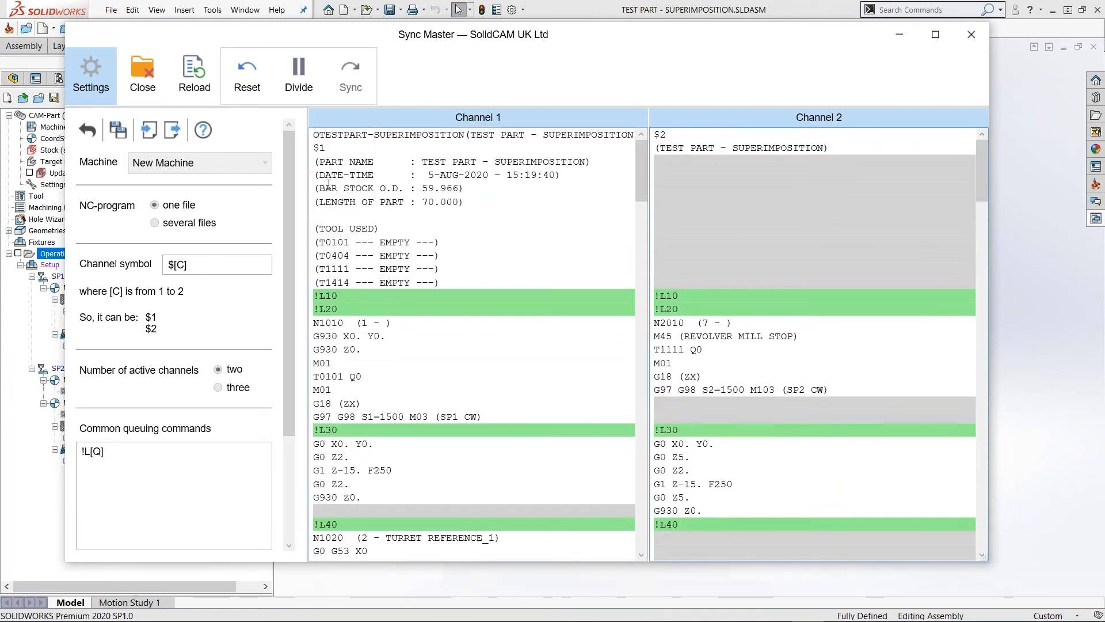
- Reset the synchronized view to the single undivided program and show the machine settings beside it
left_click(249, 77)
left_click(88, 72)
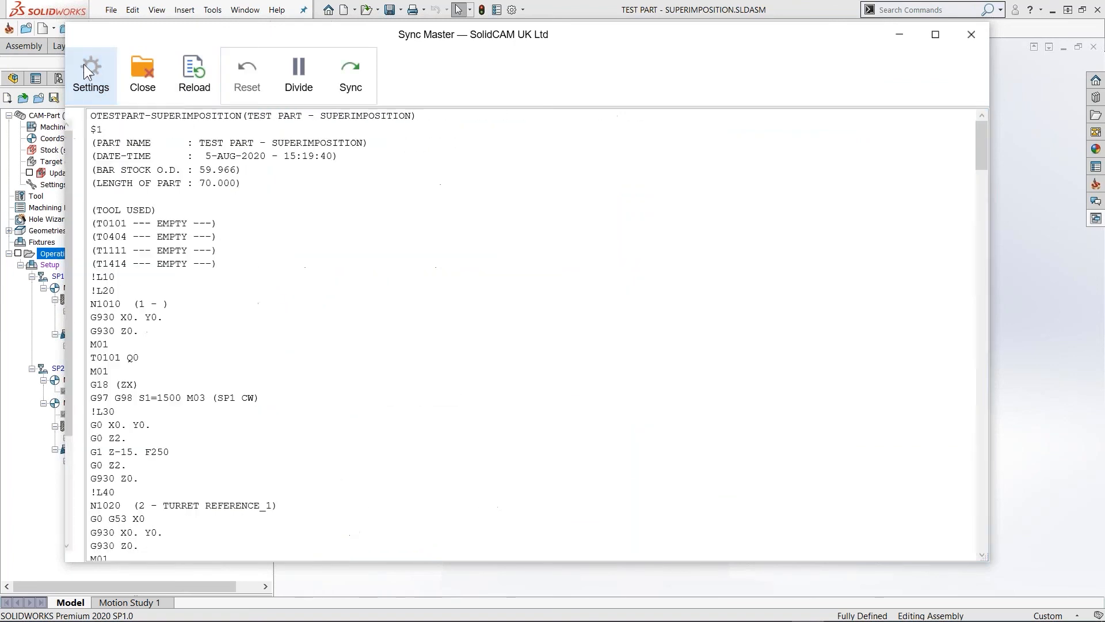
left_click(106, 119)
left_click(199, 142)
left_click_drag(988, 154, 983, 196)
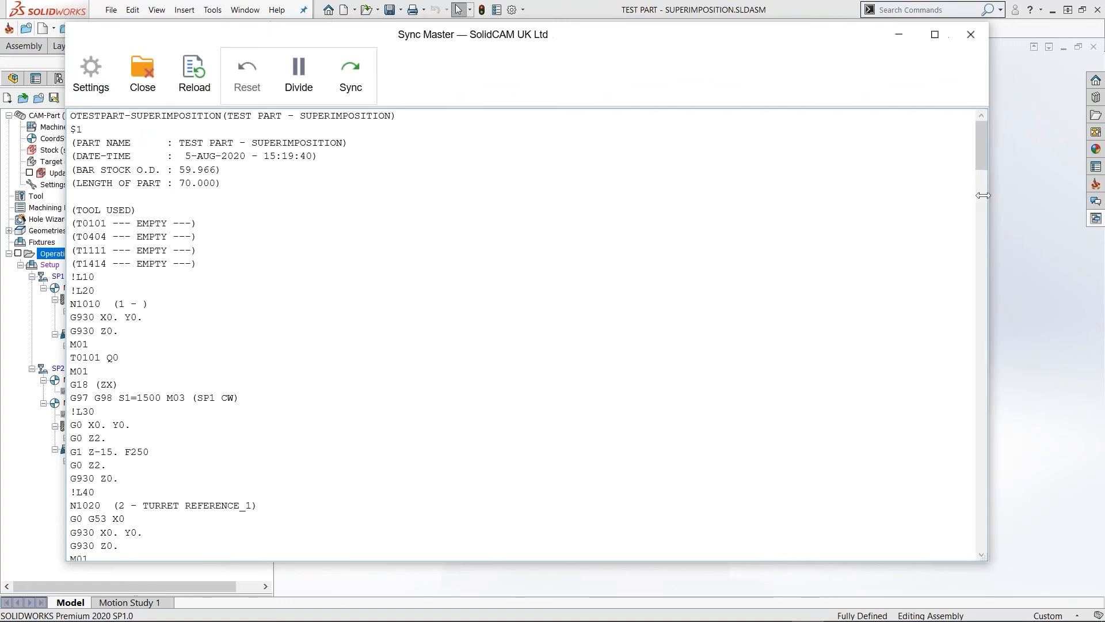
left_click(92, 73)
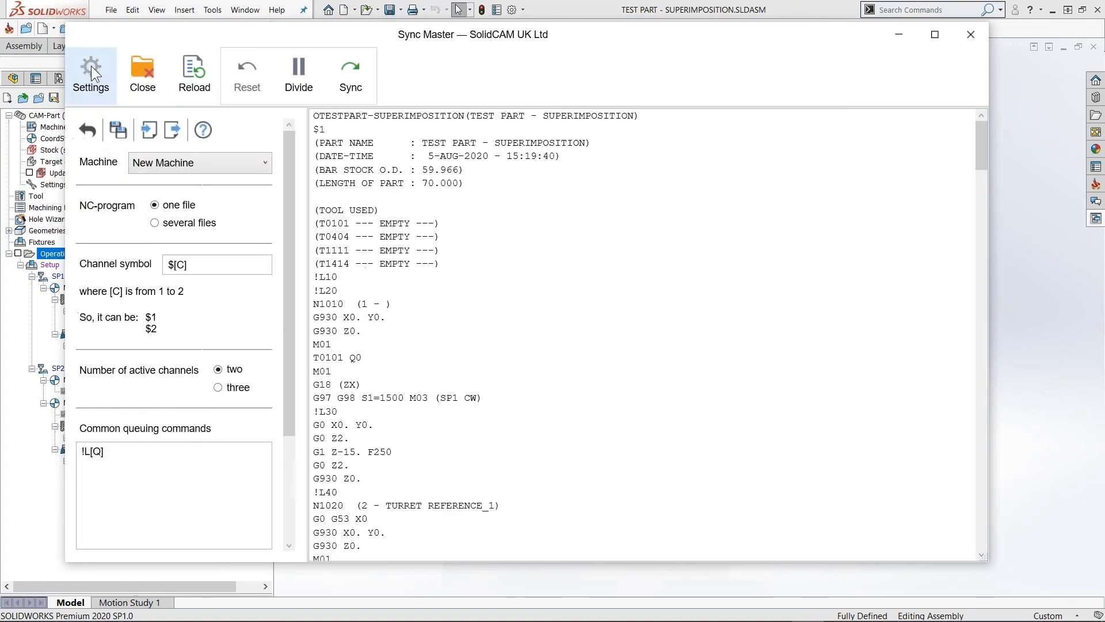
- Look at the List of Machines dialog for adding, renaming or removing machines, and cancel it
left_click(169, 165)
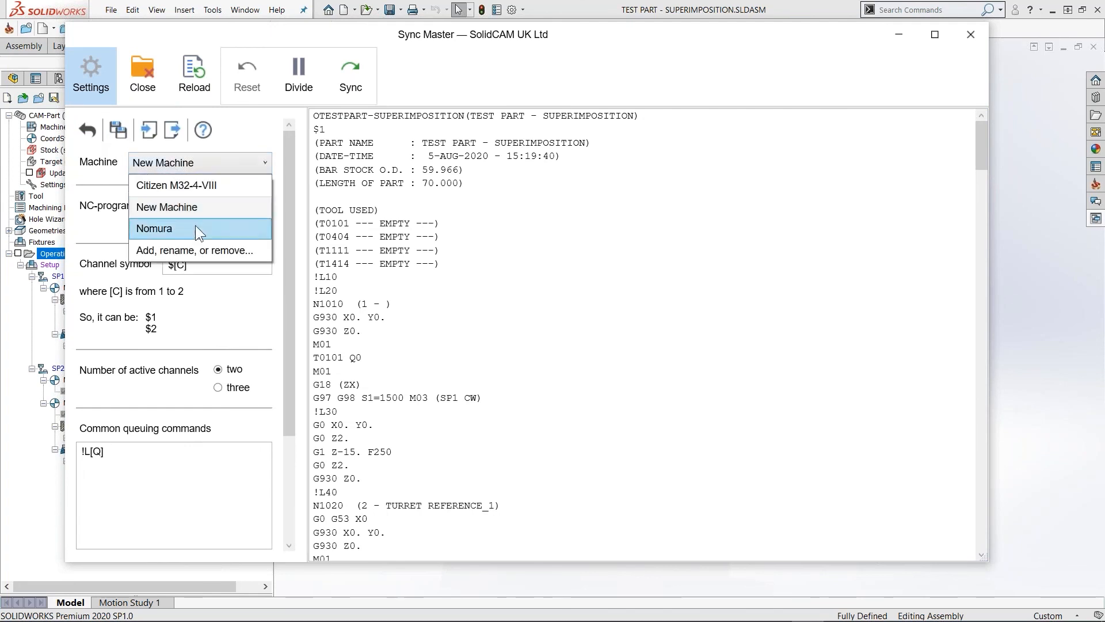
left_click(189, 251)
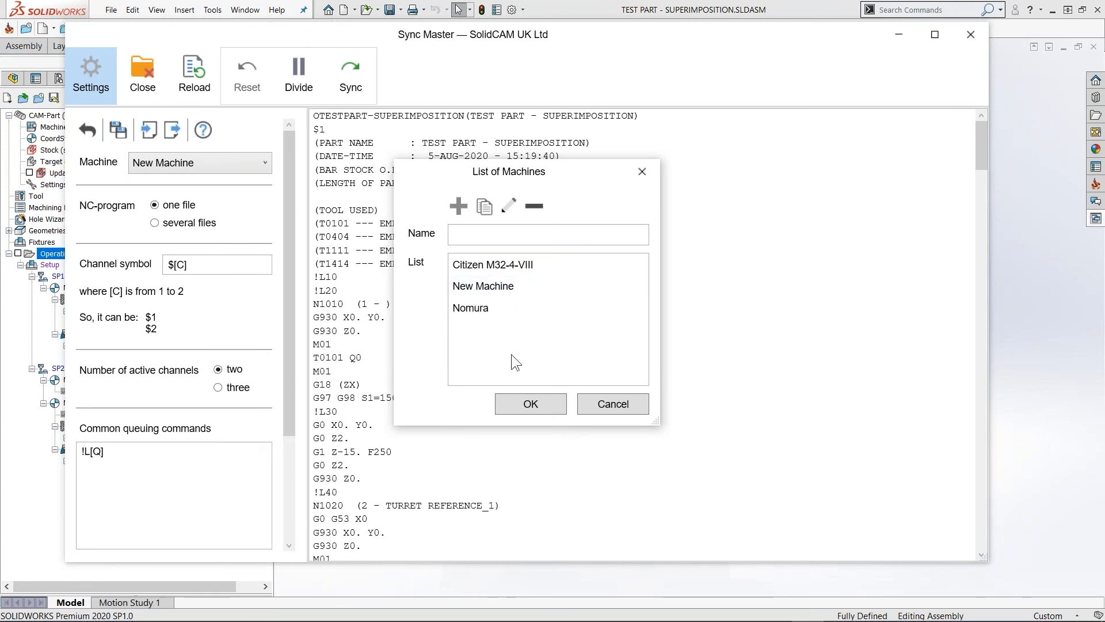
left_click(490, 232)
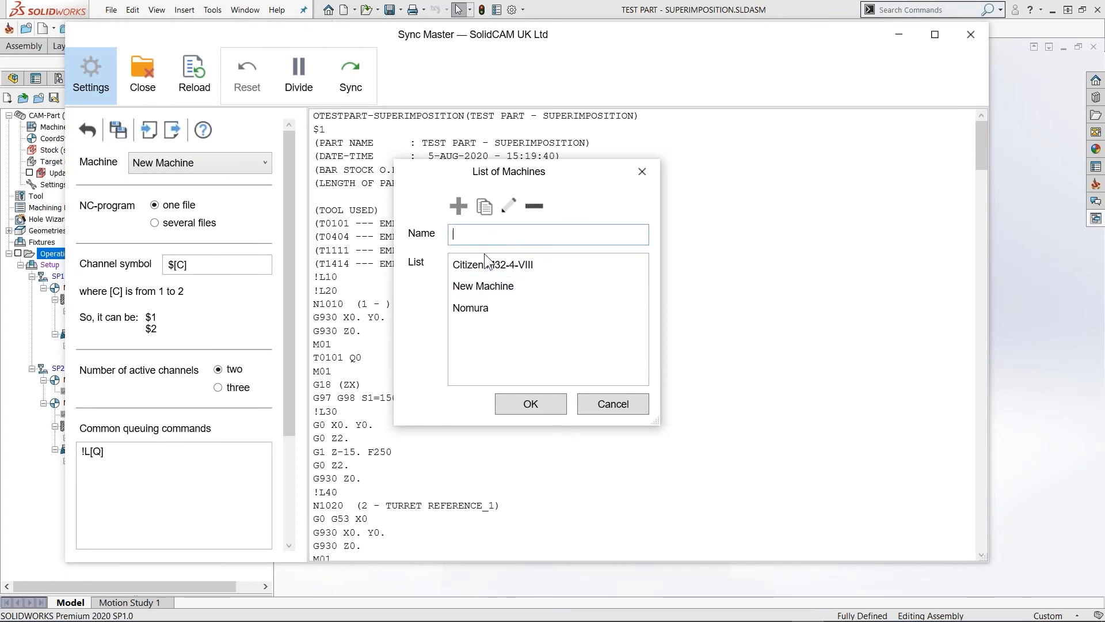
left_click(612, 405)
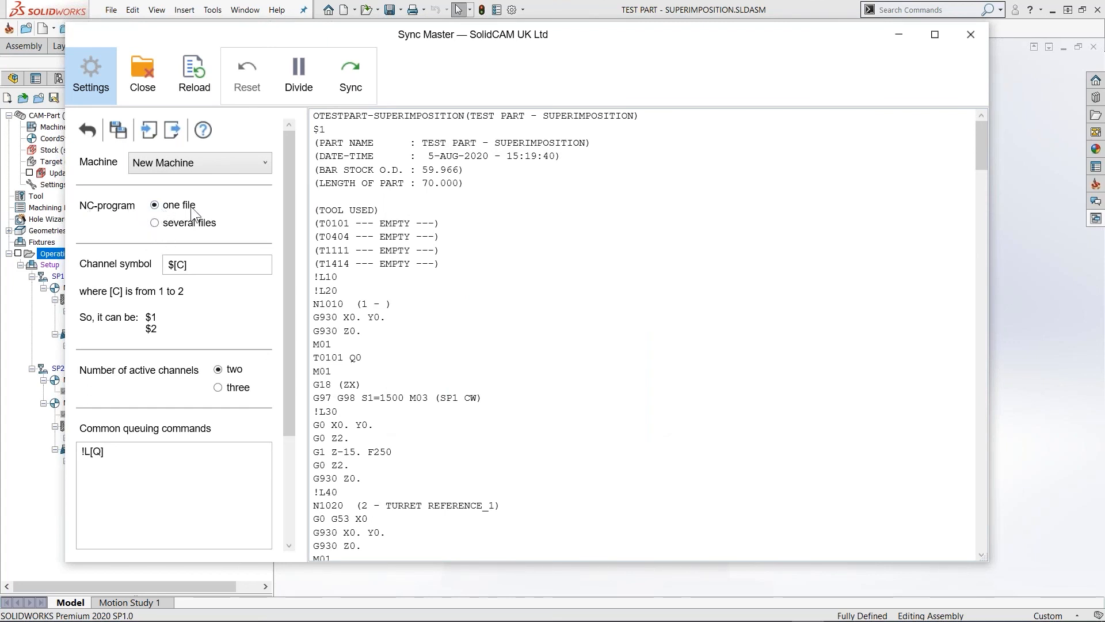
- Try the several files option for the NC-program and return it to one file
left_click(155, 223)
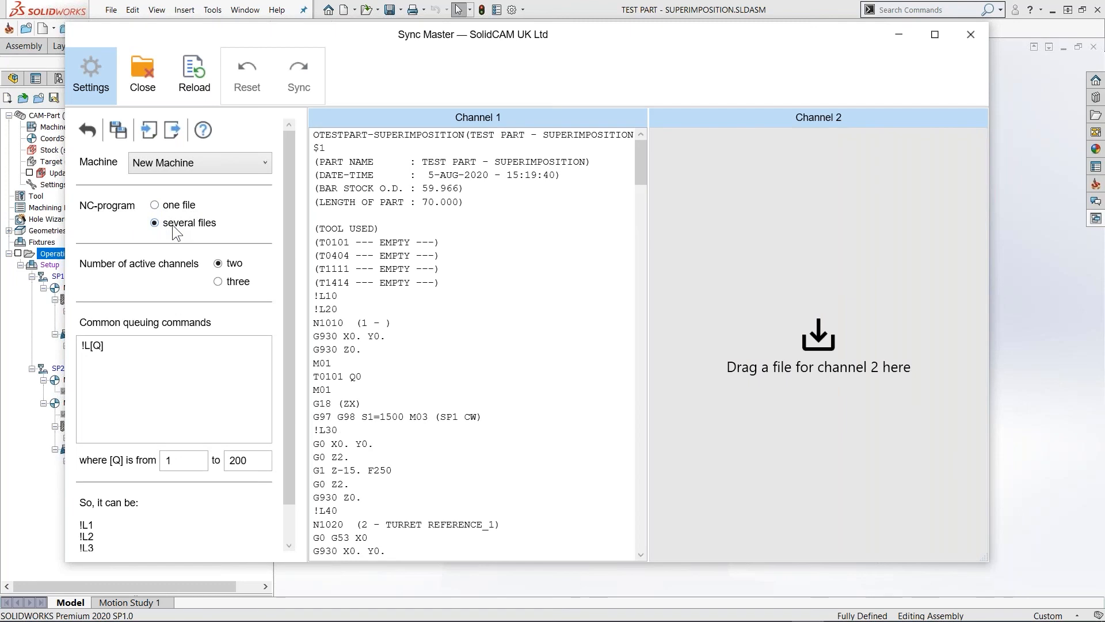
left_click(169, 207)
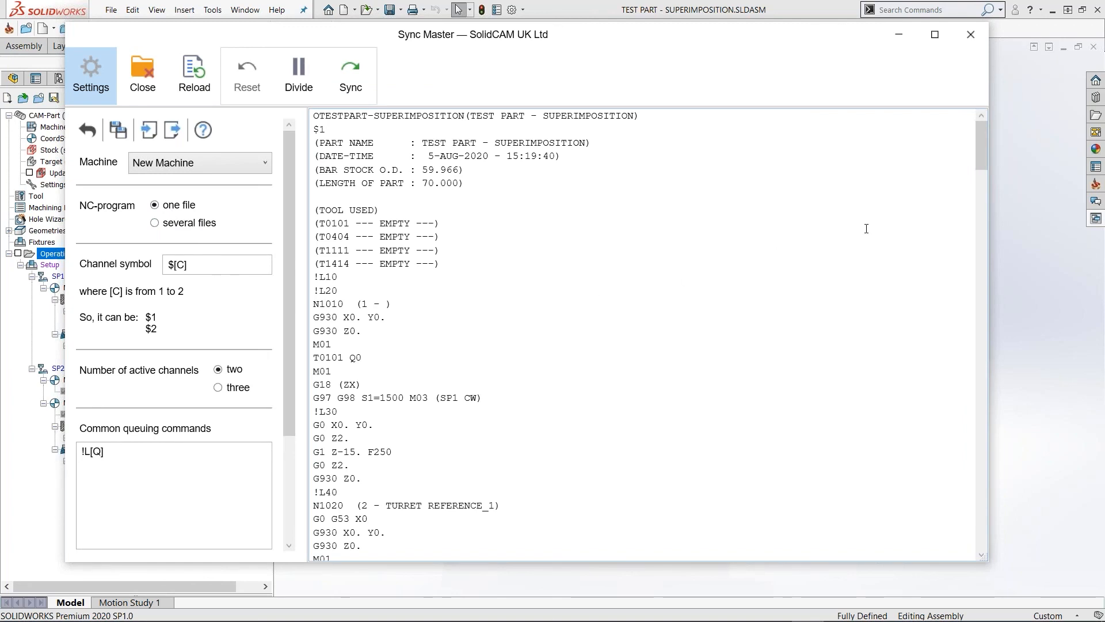
left_click_drag(981, 156, 789, 175)
scroll(969, 175, "up", 5)
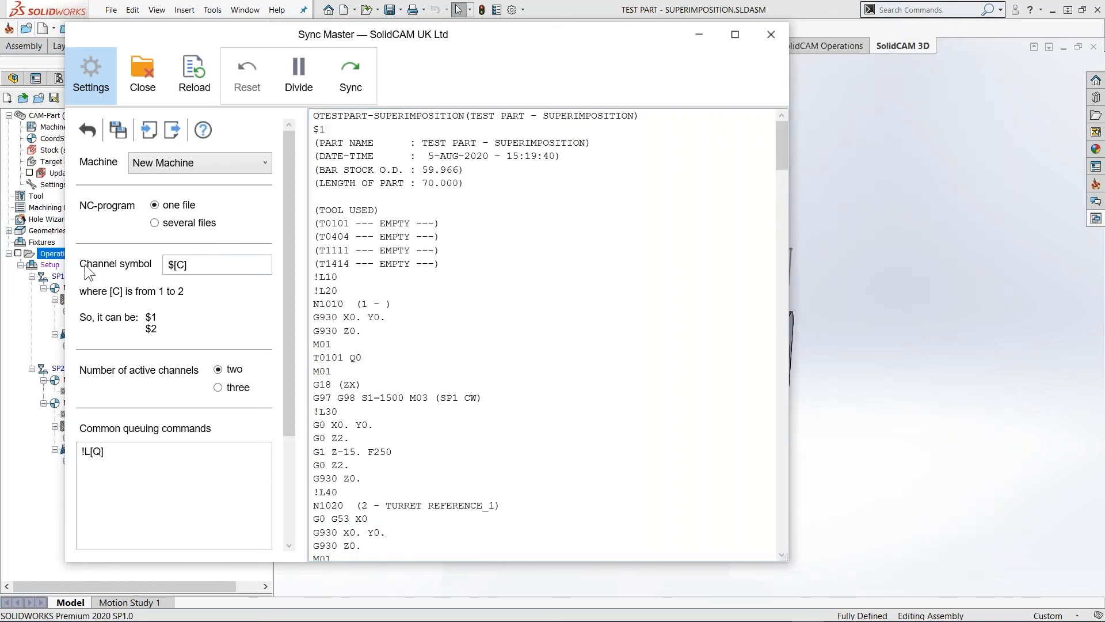
- Examine the $ prefix and the [C] placeholder in the channel symbol
left_click(173, 264)
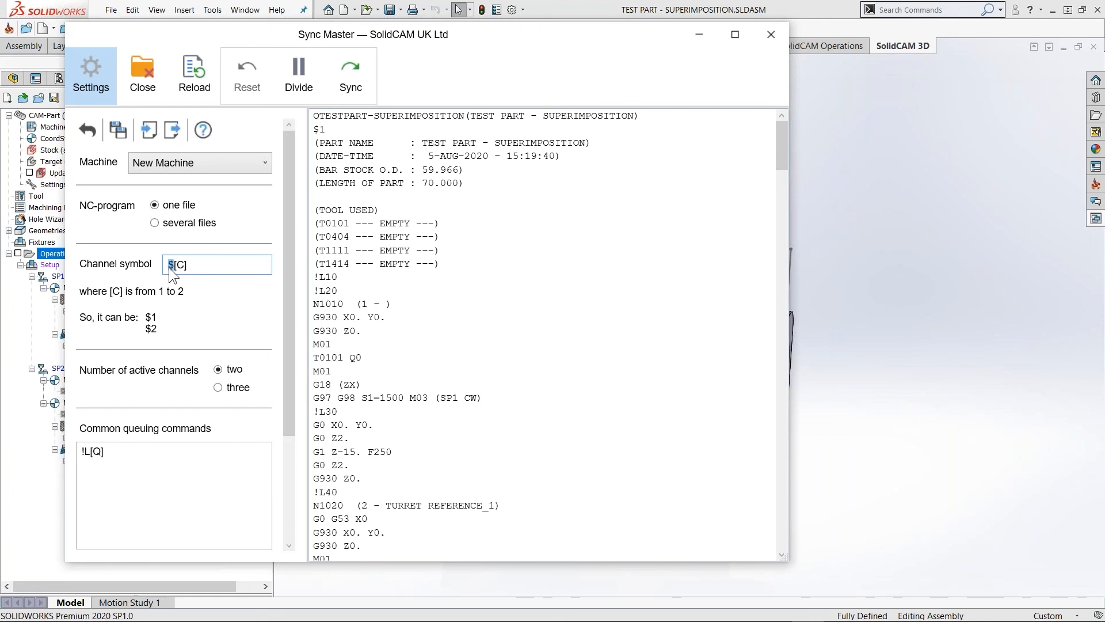
left_click_drag(186, 264, 181, 267)
left_click(180, 268)
left_click_drag(185, 266, 176, 268)
left_click(195, 266)
scroll(183, 342, "down", 1)
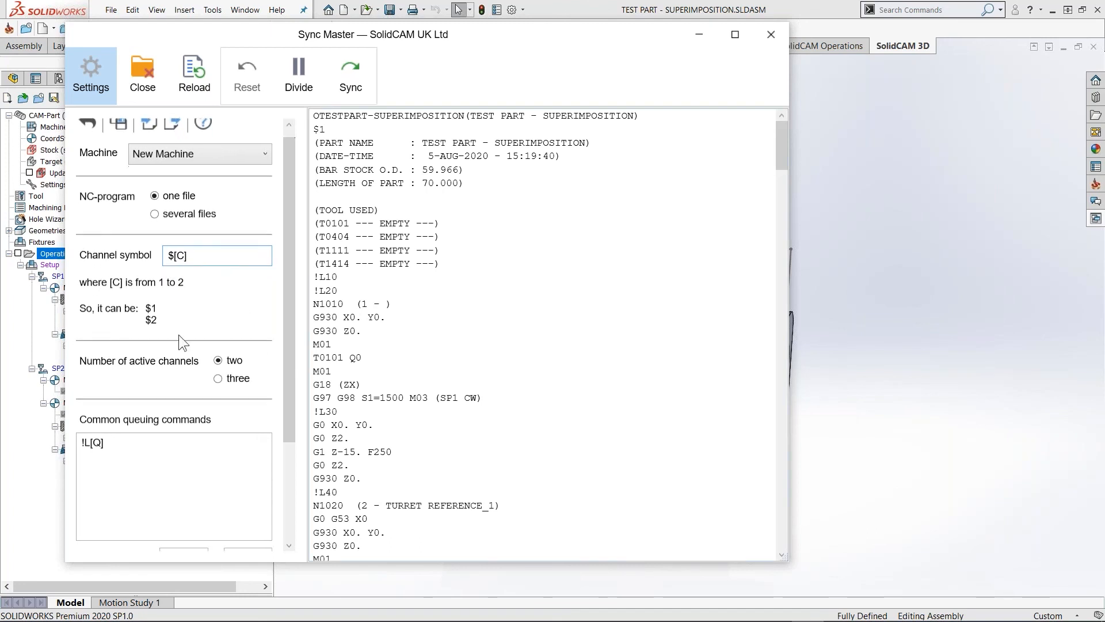
- Try three active channels, return to two, and highlight the $1 channel symbol in the program
left_click(219, 379)
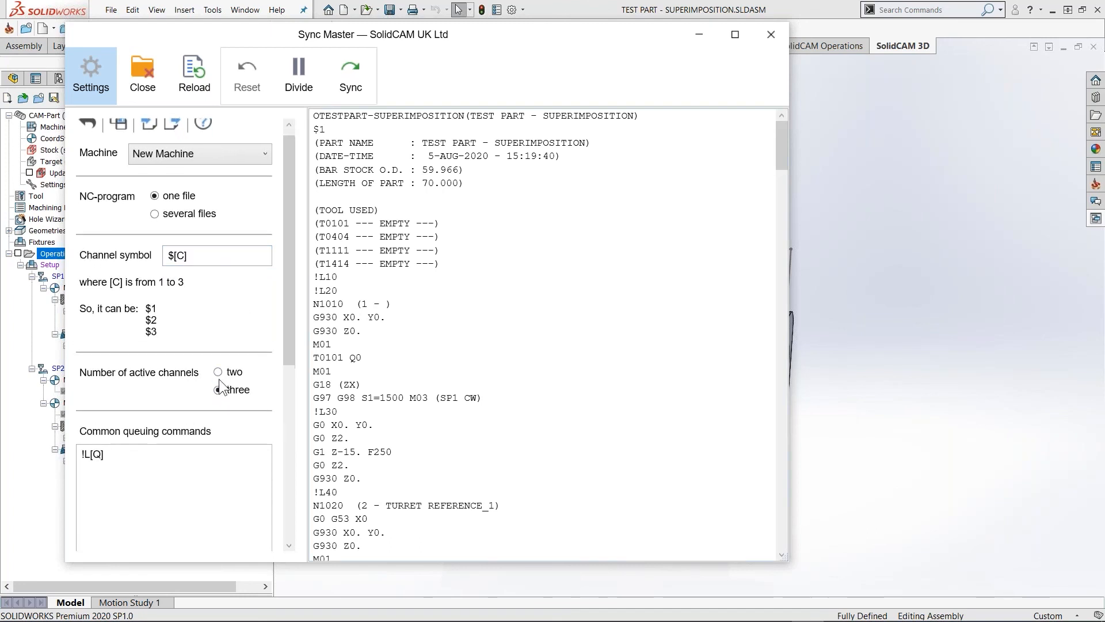
left_click(218, 371)
left_click(219, 380)
left_click(219, 372)
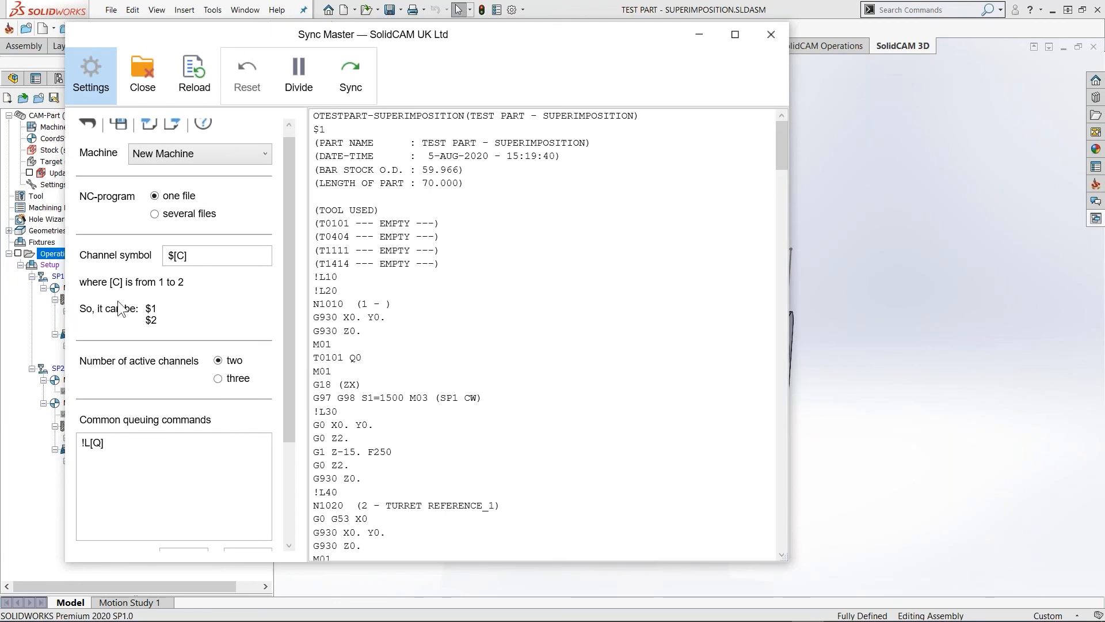
mouse_move(314, 129)
left_mouse_down()
mouse_move(344, 141)
mouse_move(312, 132)
left_mouse_up()
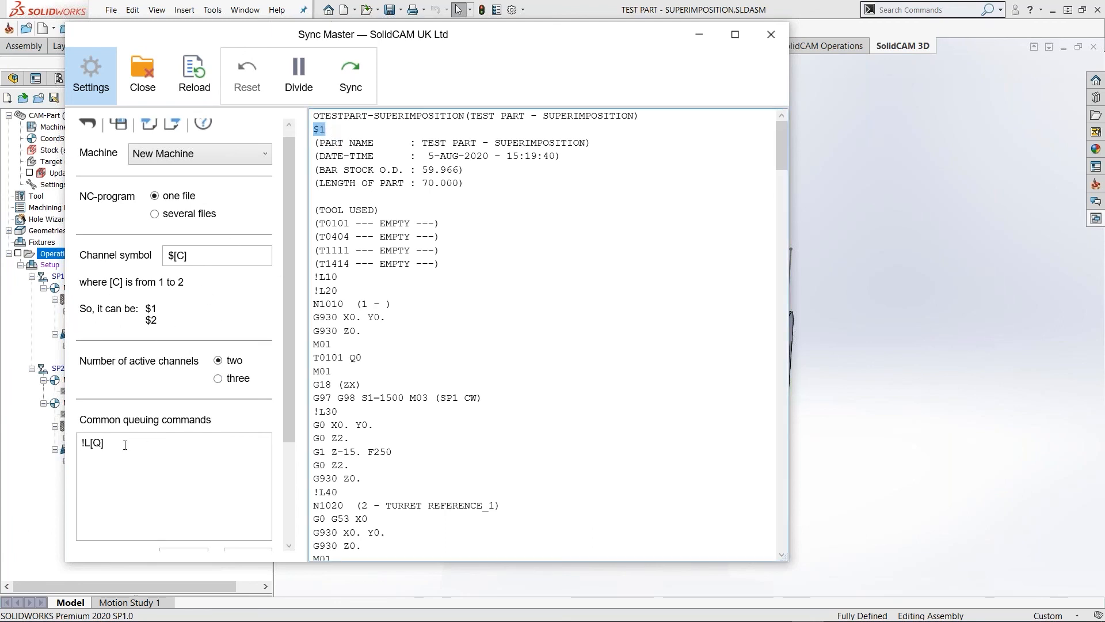
- Re-enter the L in the common queuing command !L[Q] and highlight its [Q] placeholder
left_click_drag(290, 402, 289, 421)
left_click(86, 416)
left_click_drag(90, 415, 89, 417)
key("BackSpace")
type("L")
left_click_drag(98, 419, 95, 418)
- Set the upper limit of the [Q] range for the queuing commands to 999
scroll(107, 426, "down", 1)
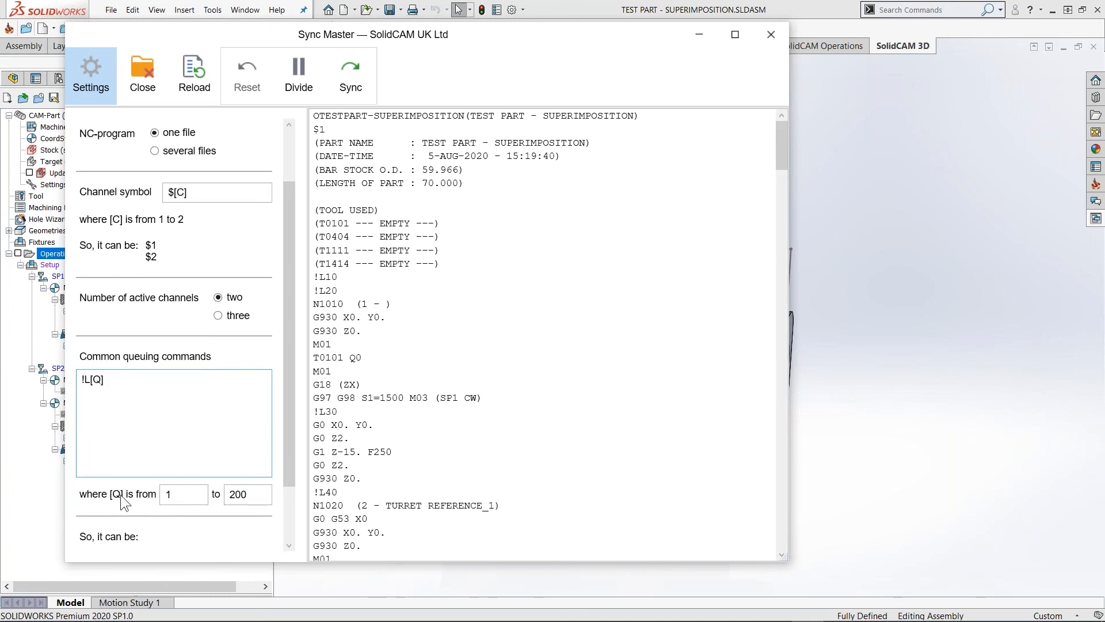
left_click(163, 503)
key("Tab")
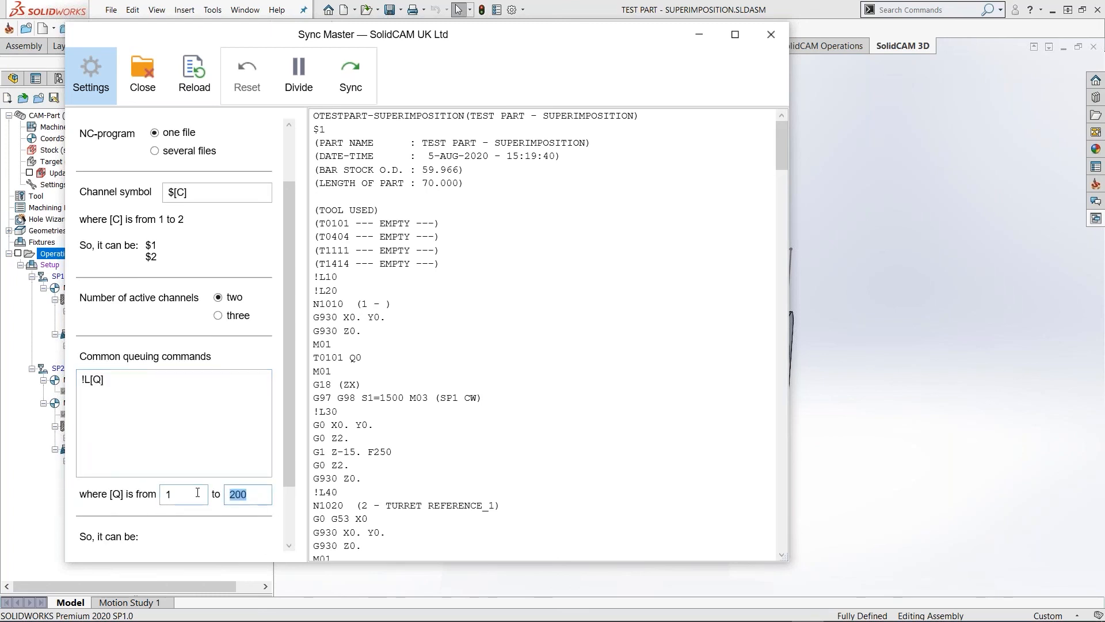
type("999")
left_click_drag(286, 477, 291, 532)
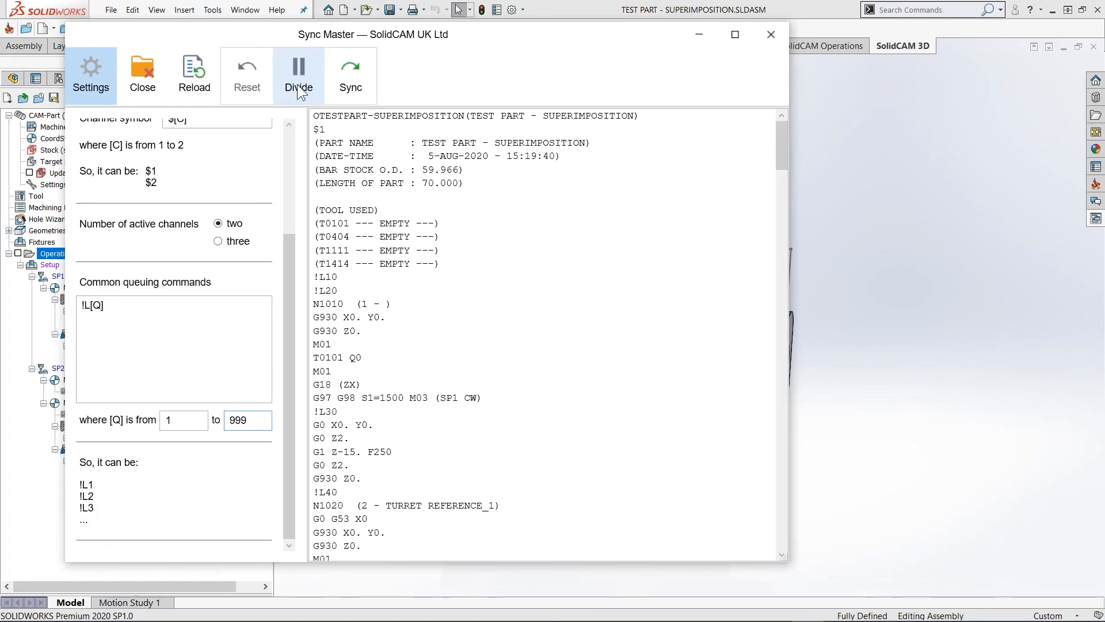
- Open the export of the machine settings to an XML file and cancel it
left_click_drag(287, 313, 285, 184)
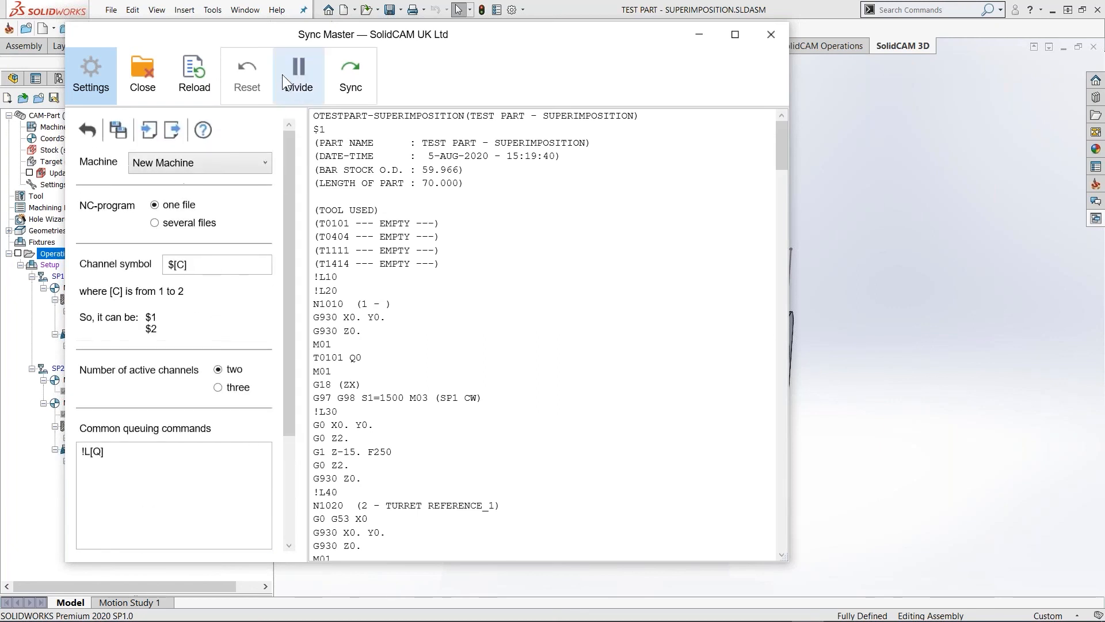
left_click(172, 130)
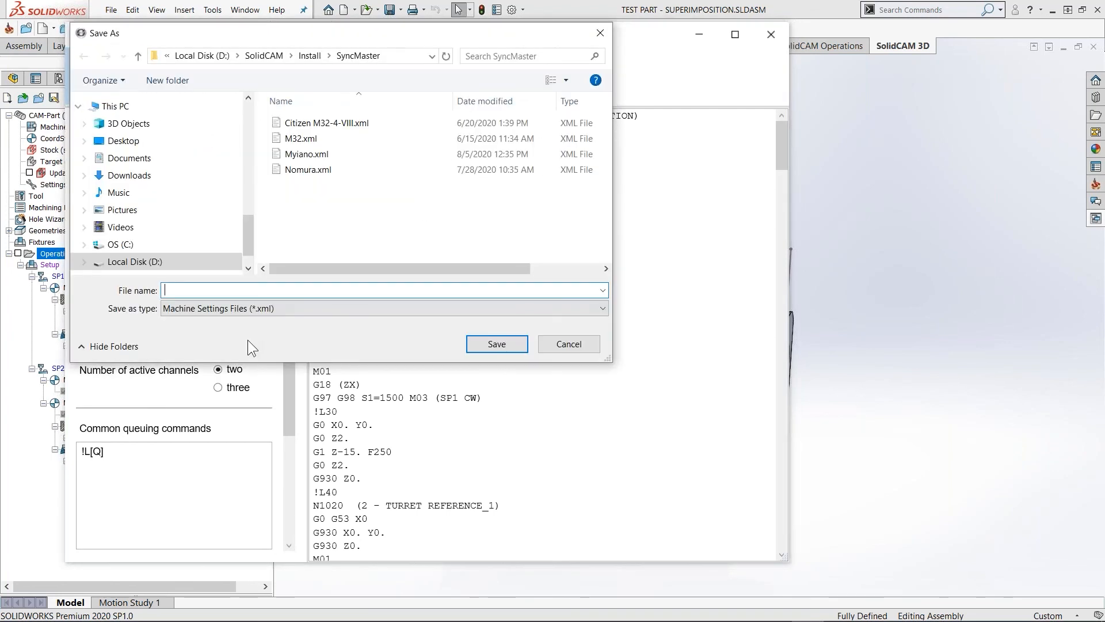
left_click(566, 343)
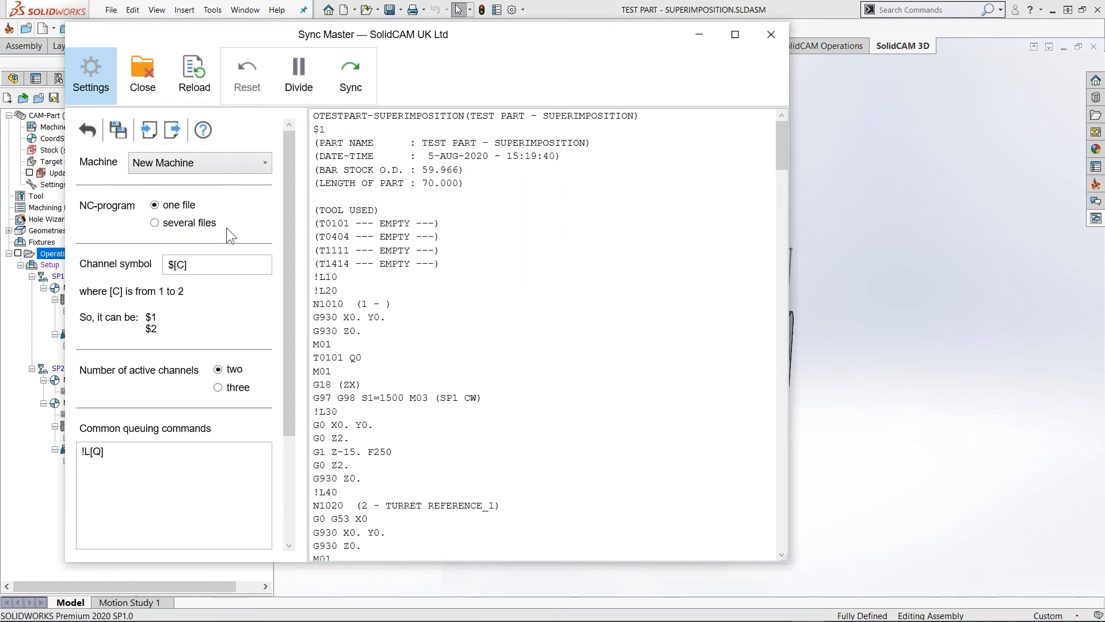
- Divide the program into two channels, widen the window, and check the $1 and $2 symbols
left_click(298, 75)
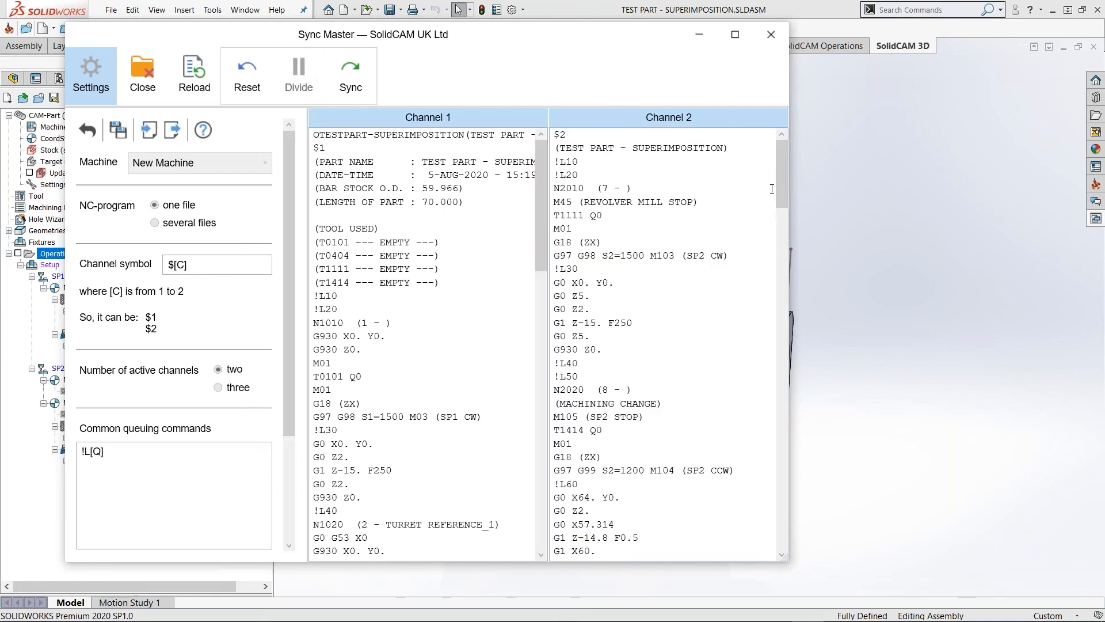
left_click_drag(791, 199, 956, 198)
left_click_drag(759, 135, 630, 136)
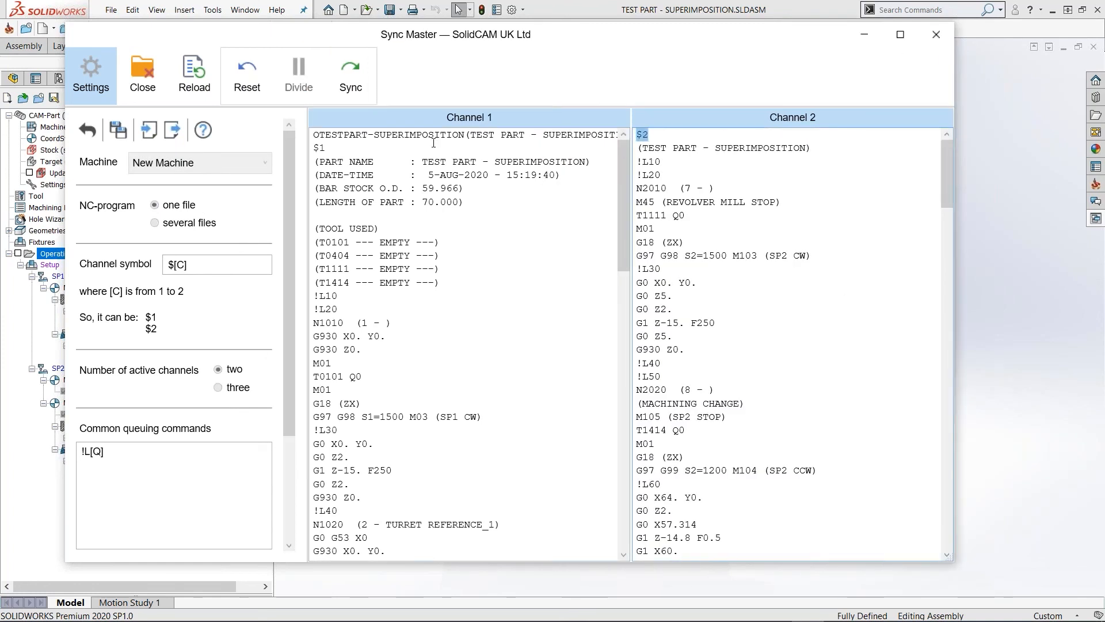
left_click_drag(333, 149, 297, 154)
- Synchronize the two channels, compare their aligned code, and minimize Sync Master
left_click(354, 84)
left_click_drag(623, 188, 623, 205)
left_click_drag(392, 202, 313, 202)
left_click(391, 202)
left_click(714, 202)
left_click_drag(623, 189, 628, 164)
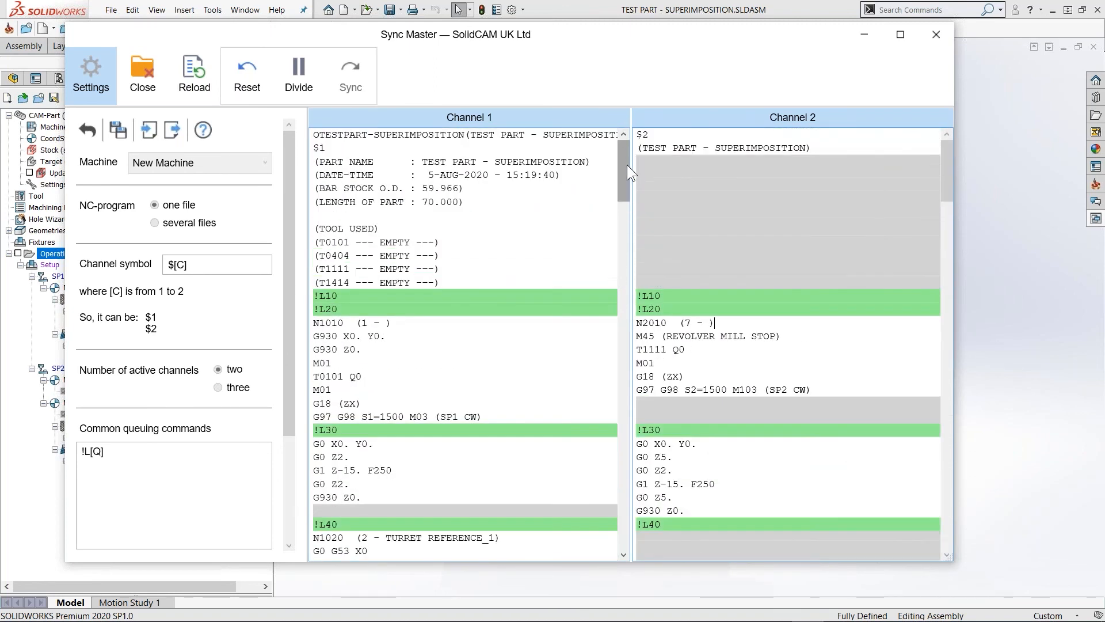
left_click(859, 39)
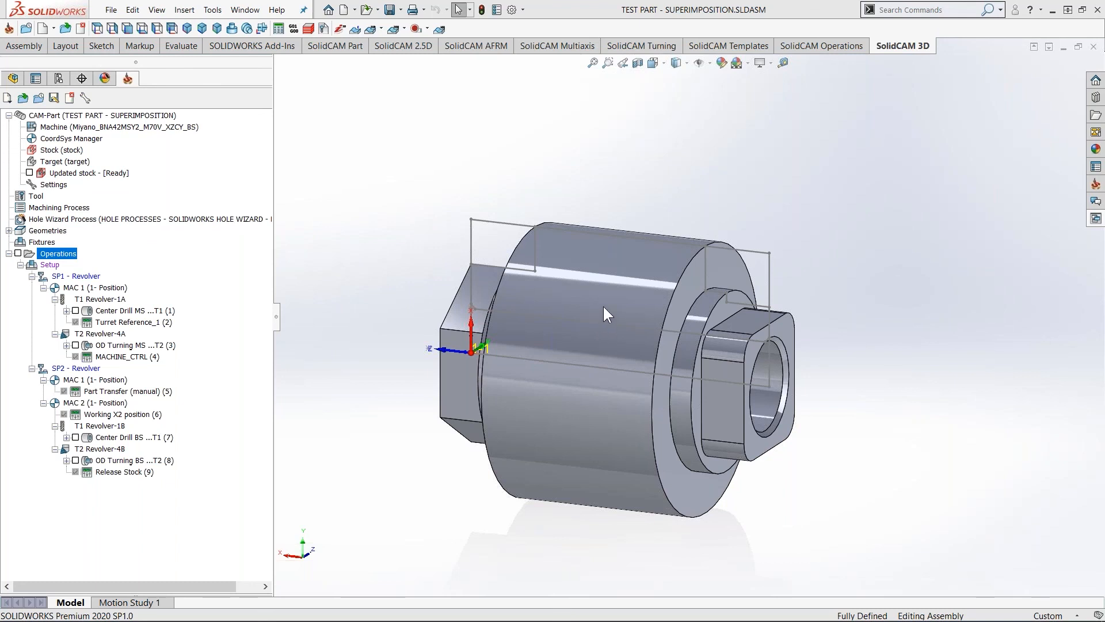
- Review the Z1 options for channel $1 in the X1Y1Z1 | X2Z2 axes distribution, keep Normal (Default), and close the machine editor
double_click(120, 124)
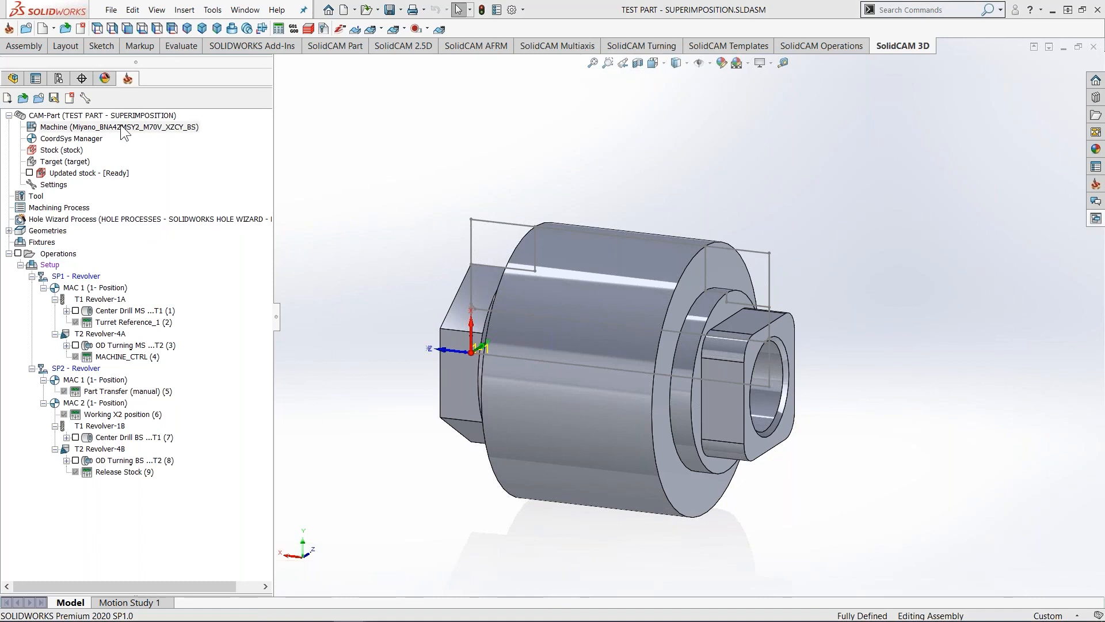
left_click(245, 402)
left_click(188, 402)
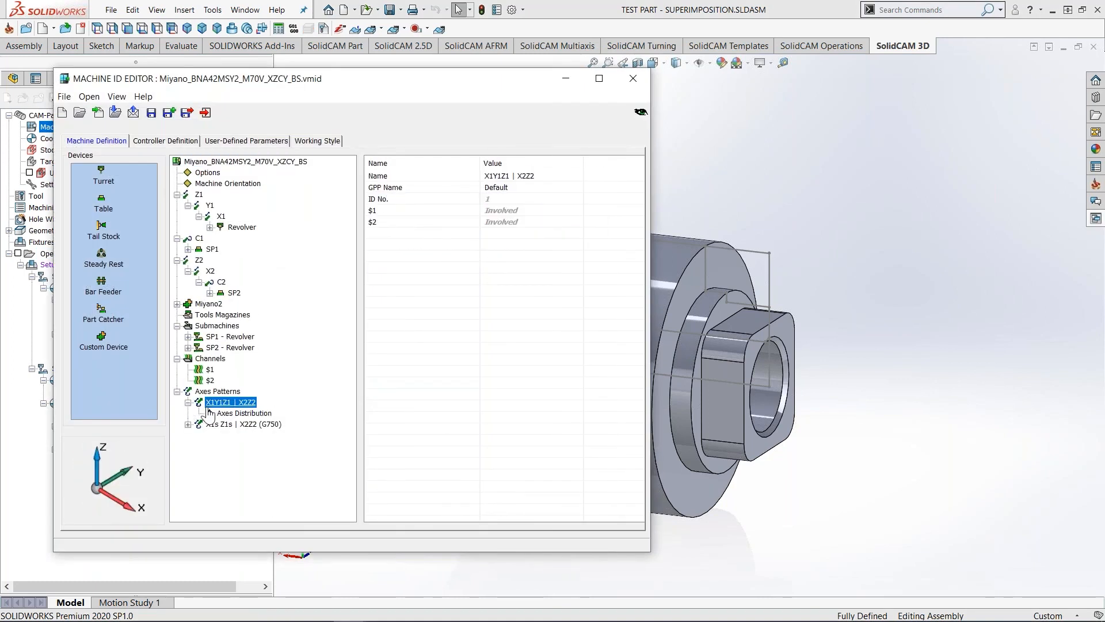
left_click(244, 413)
left_click(446, 177)
left_click(446, 177)
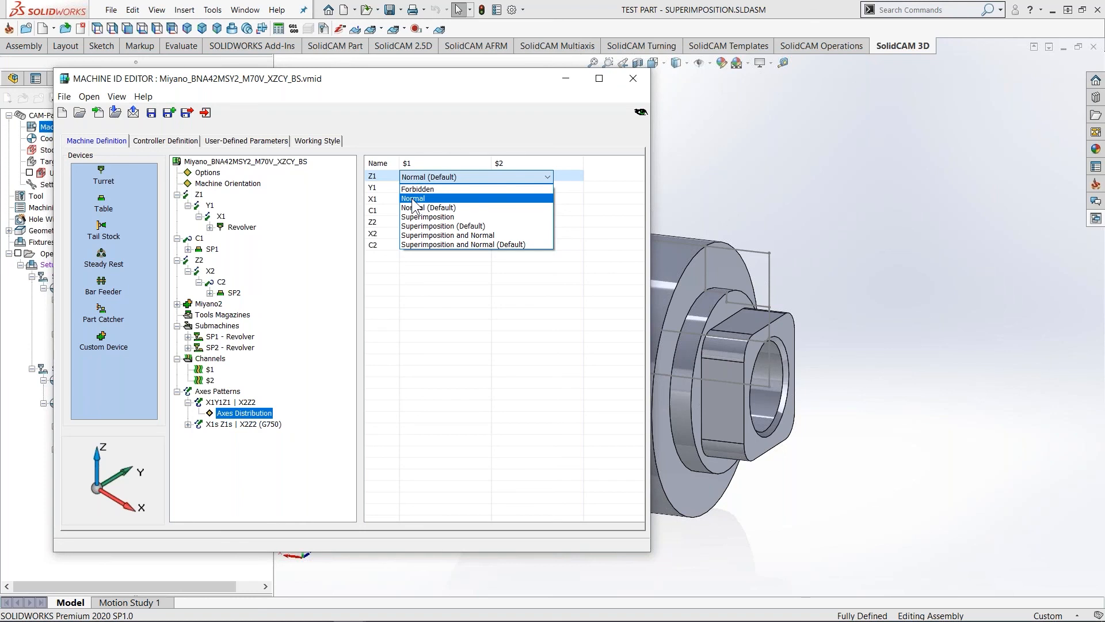
left_click(430, 208)
left_click(205, 113)
- Open channel synchronization for the Setup, examine the first sync row in channels $1 and $2, and close the window
right_click(50, 265)
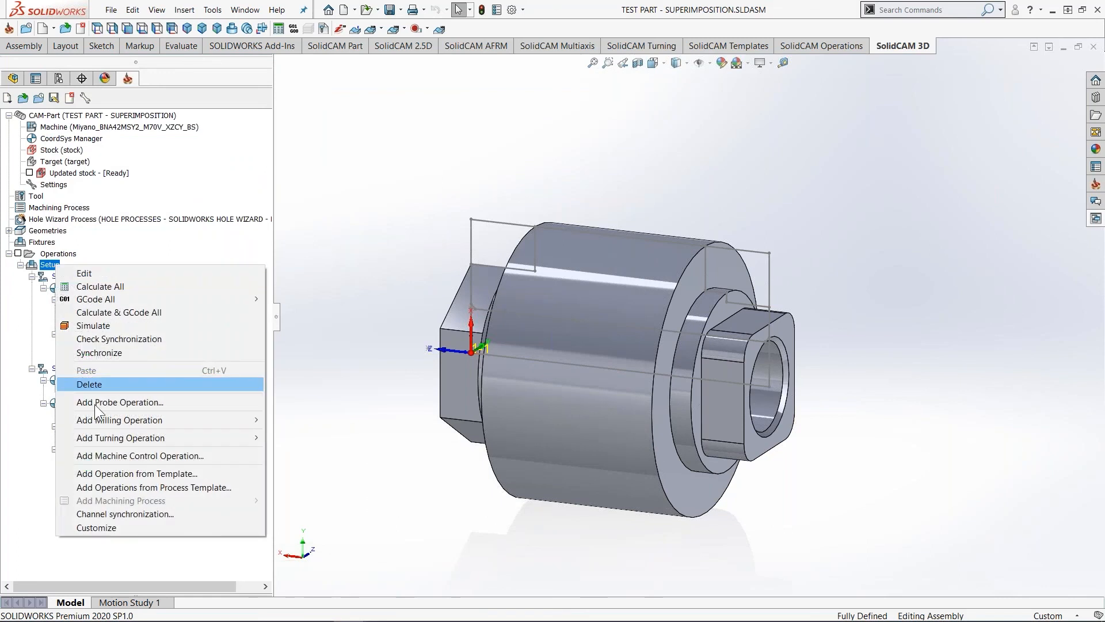
left_click(112, 513)
left_click(492, 166)
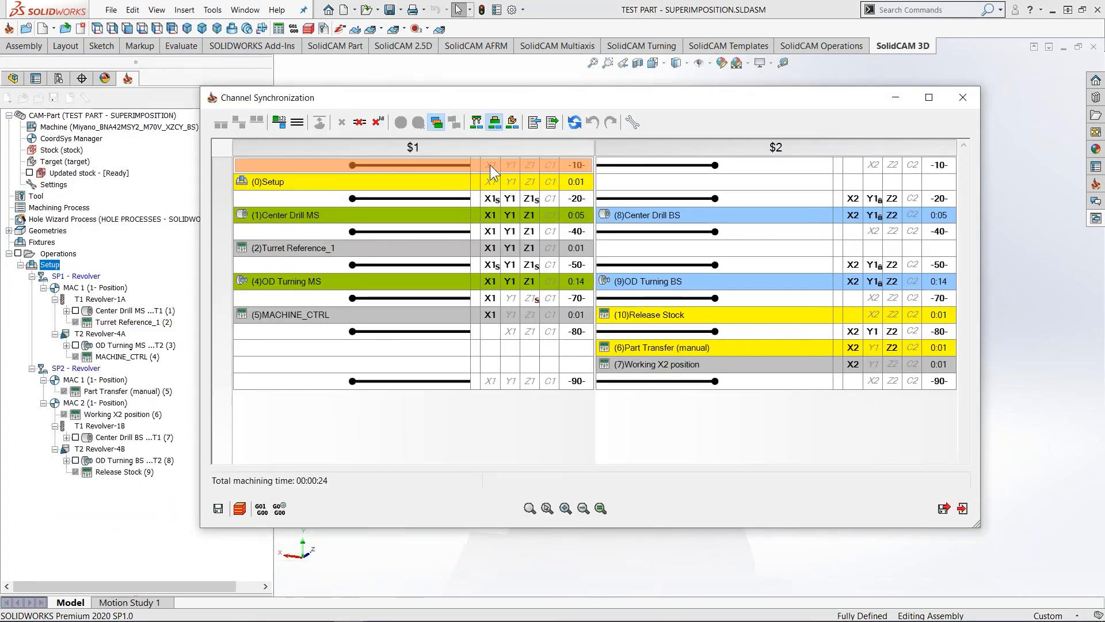
left_click(688, 164)
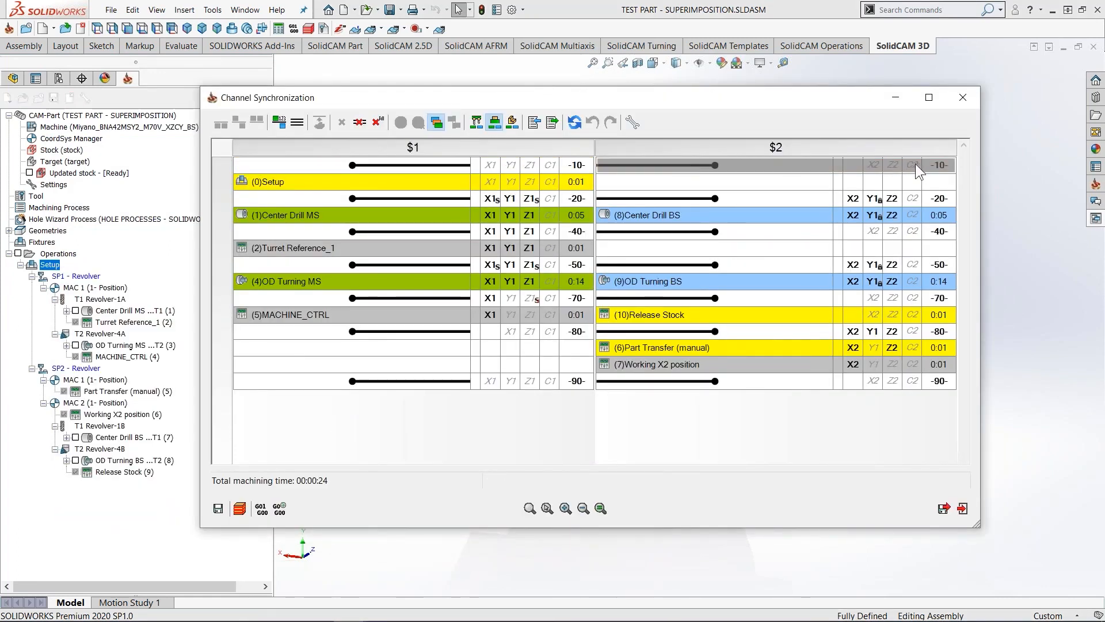
left_click(514, 169)
left_click(962, 99)
- Review the Z1 options for channel $1 in the X1s Z1s | X2Z2 (G750) axes distribution, keep Superimposition and Normal (Default), and close the machine editor
left_click(143, 126)
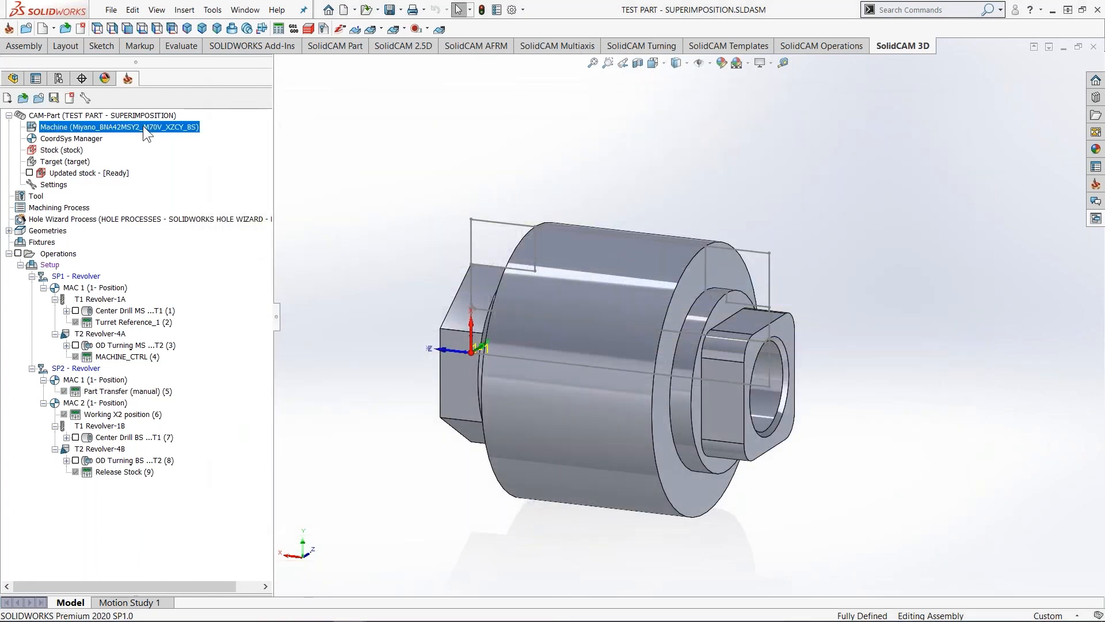
double_click(145, 128)
left_click(210, 415)
left_click(189, 413)
left_click(259, 425)
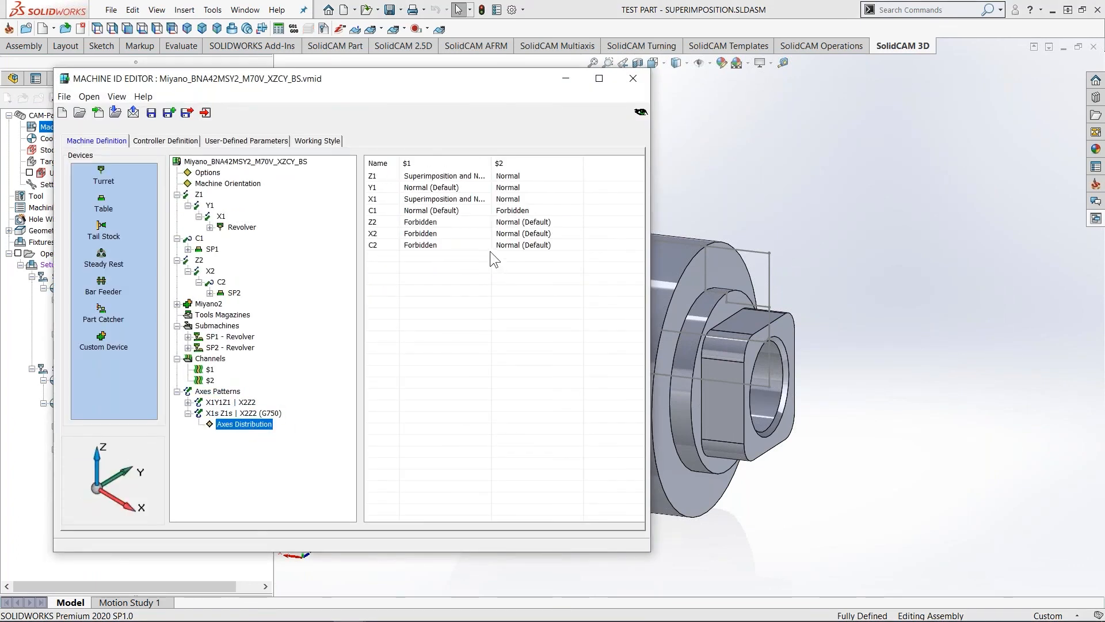
left_click(470, 175)
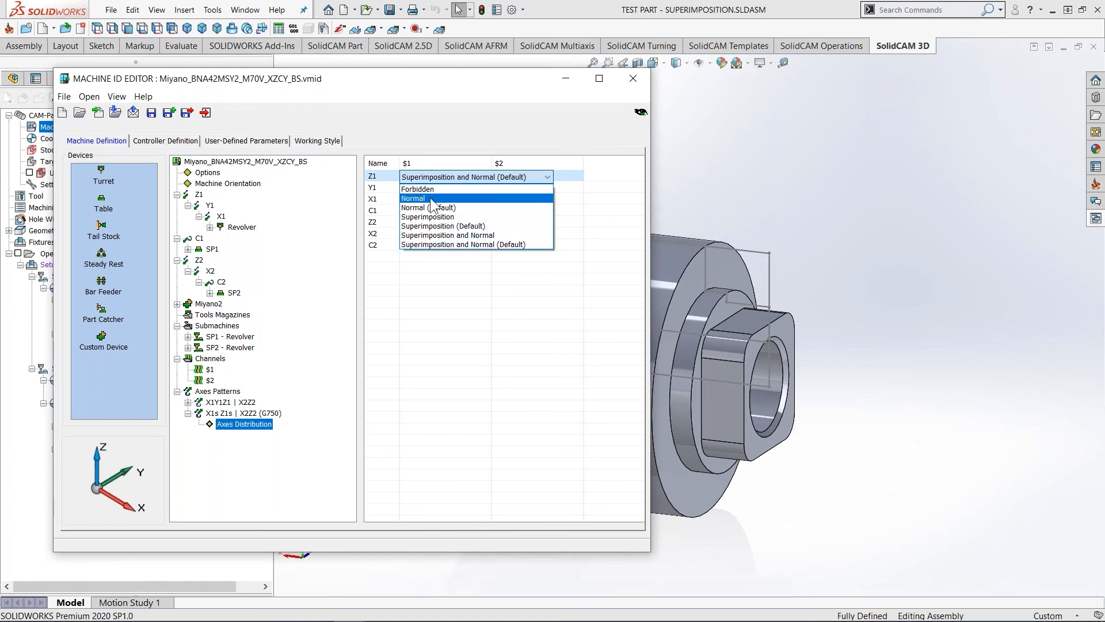
left_click(440, 244)
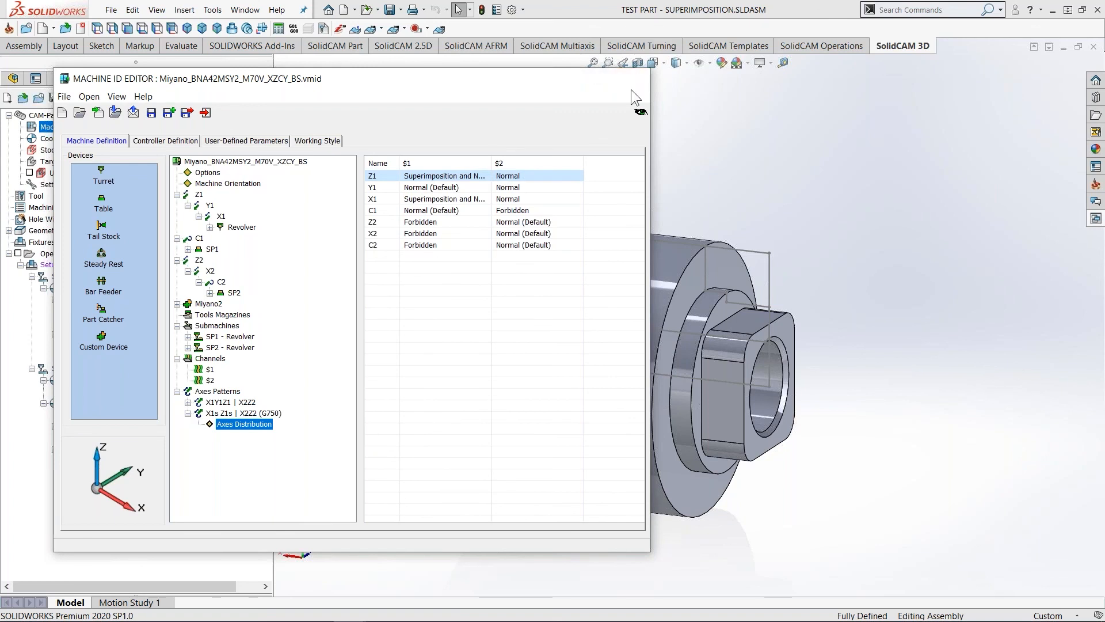
left_click(633, 78)
- Show the OD Turning MS toolpath on the part, inspect it from both sides, and hide it again
middle_click_drag(597, 255, 683, 276)
left_click(76, 345)
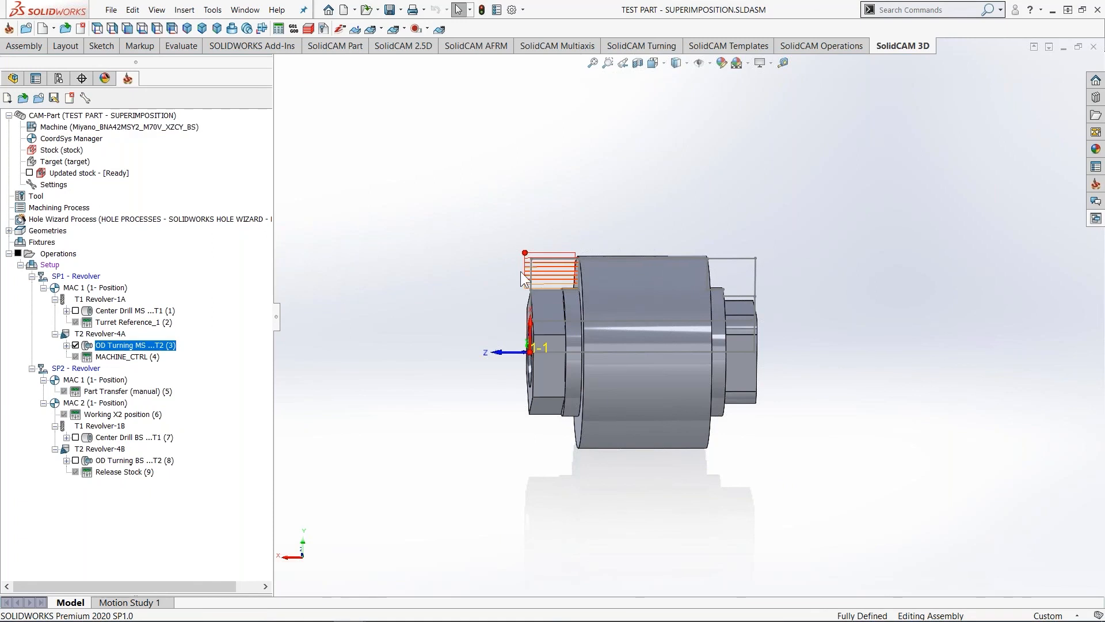
middle_click_drag(530, 289, 775, 320)
middle_click_drag(691, 279, 701, 281)
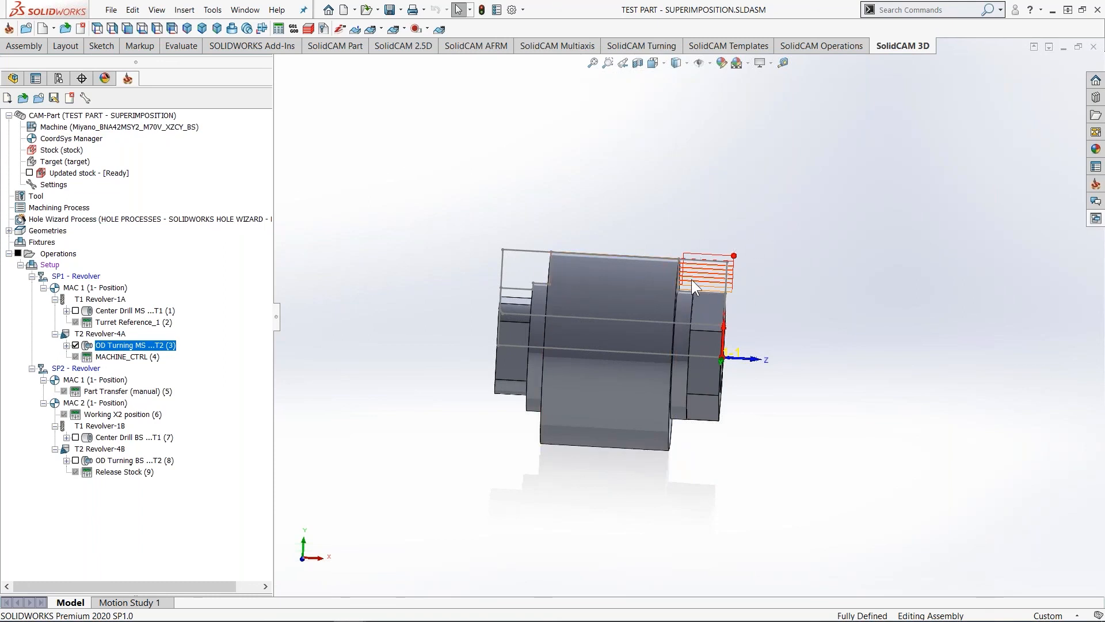
left_click(75, 344)
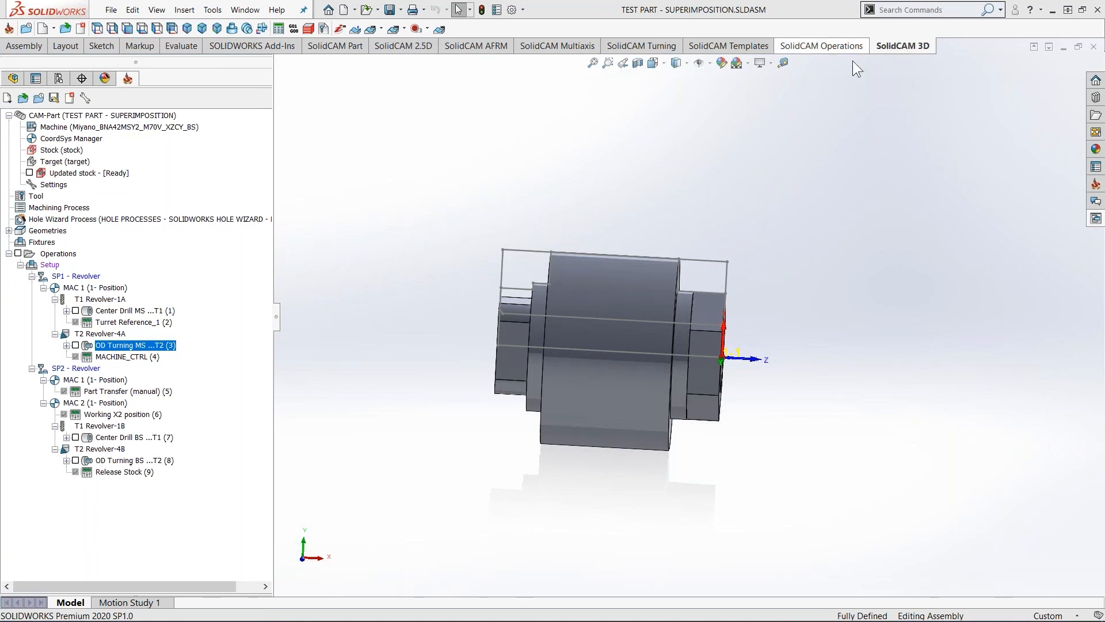
- Launch the machine simulation for all operations, widen its view area, and view the machine from the top
right_click(58, 265)
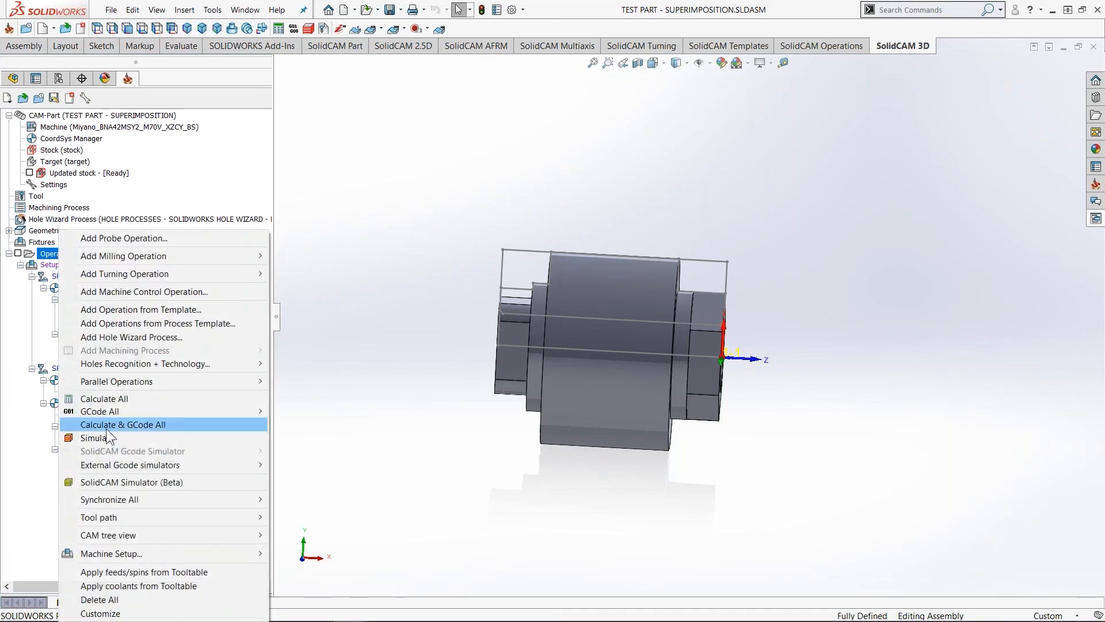
left_click(108, 433)
left_click(114, 140)
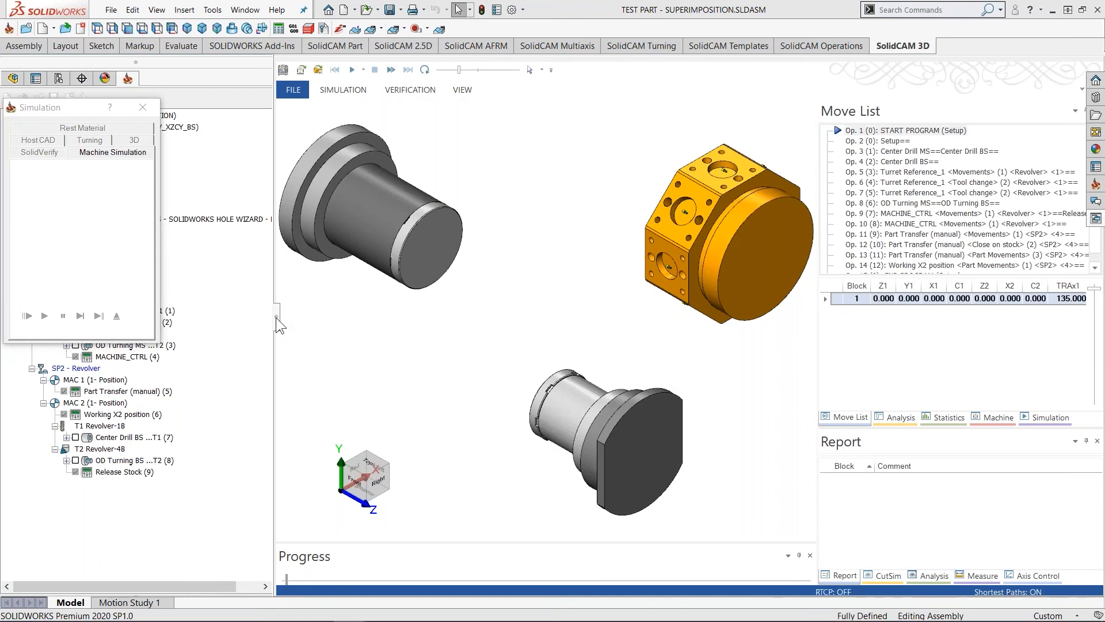
left_click_drag(275, 316, 208, 316)
middle_click_drag(524, 287, 512, 351)
left_click(291, 91)
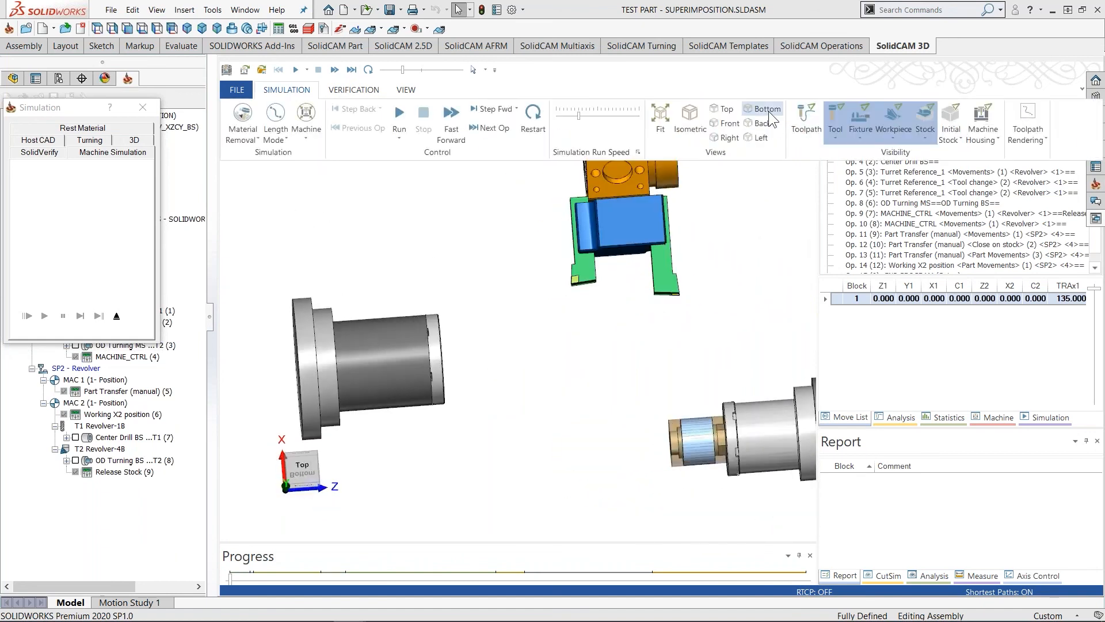
left_click(730, 109)
middle_click_drag(651, 338, 595, 334, "ctrl")
scroll(586, 327, "up", 2)
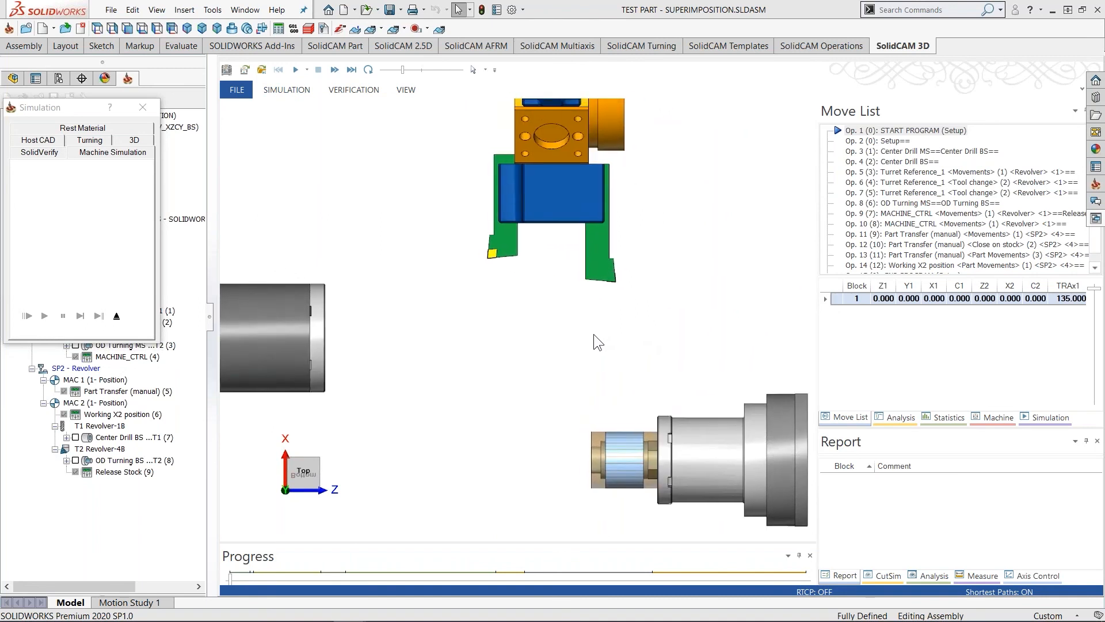
- Simulate from the Center Drill MS operation in NC Mode at a lower speed, continuing past the collisions
left_click(288, 92)
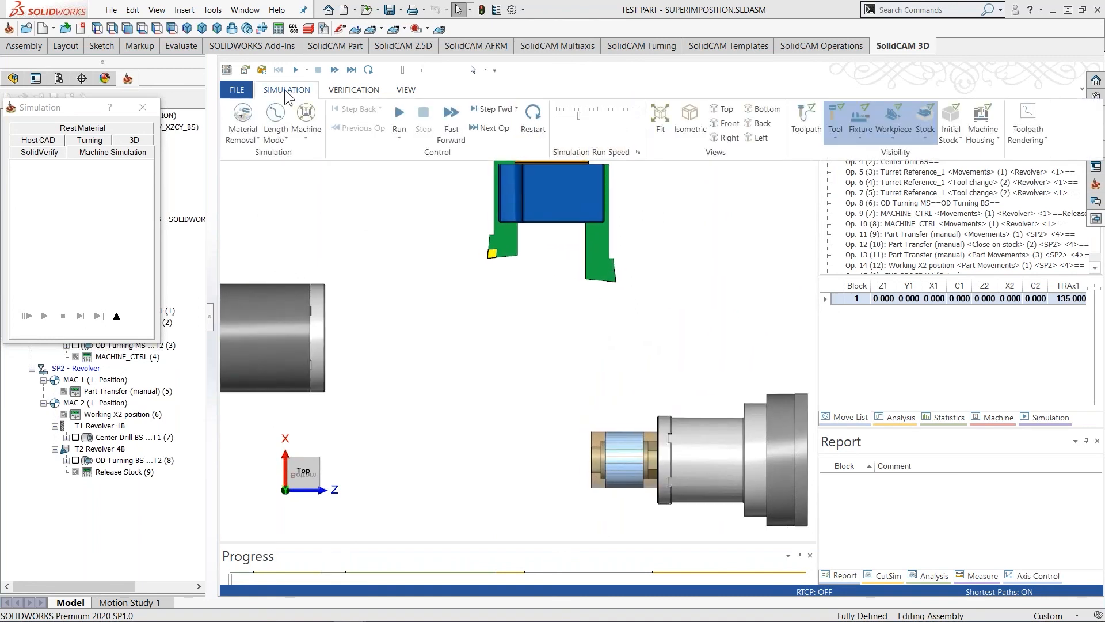
left_click(282, 149)
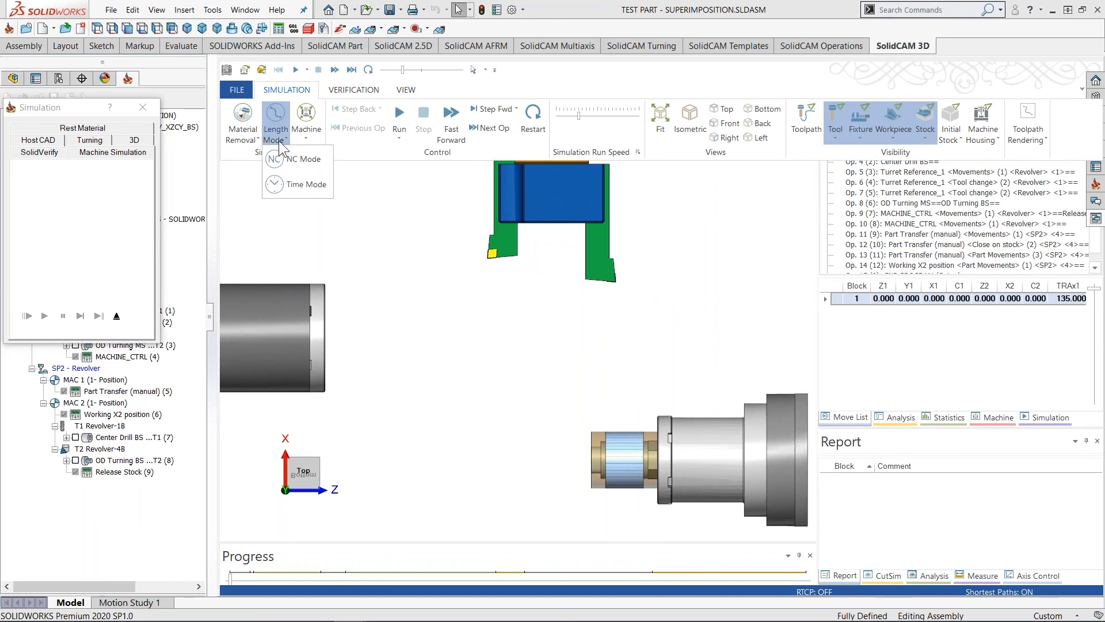
left_click(290, 162)
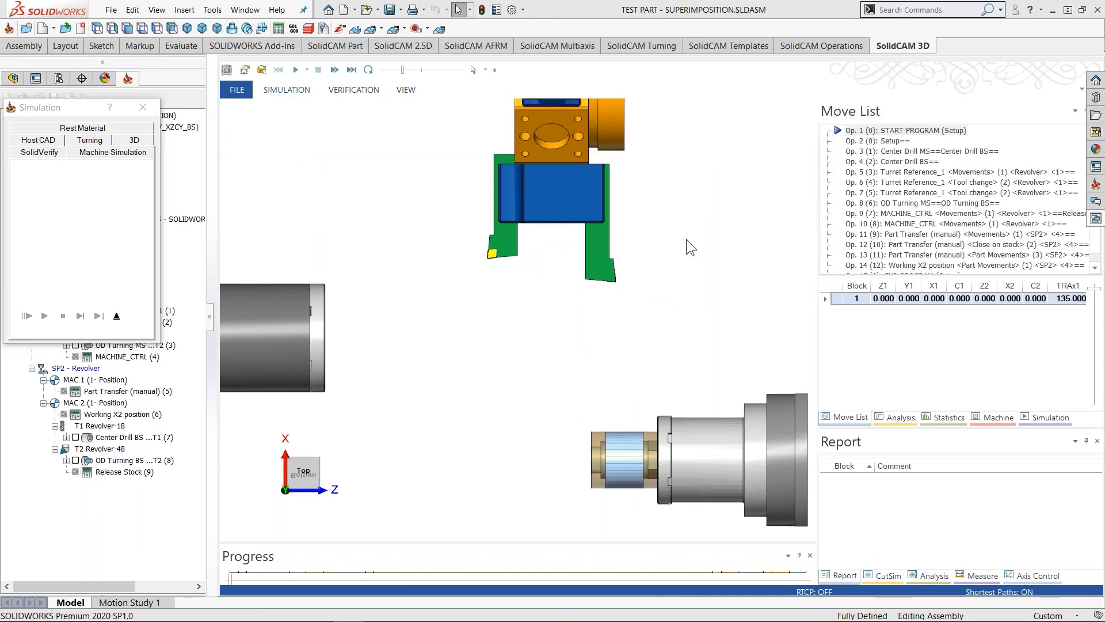
left_click(902, 152)
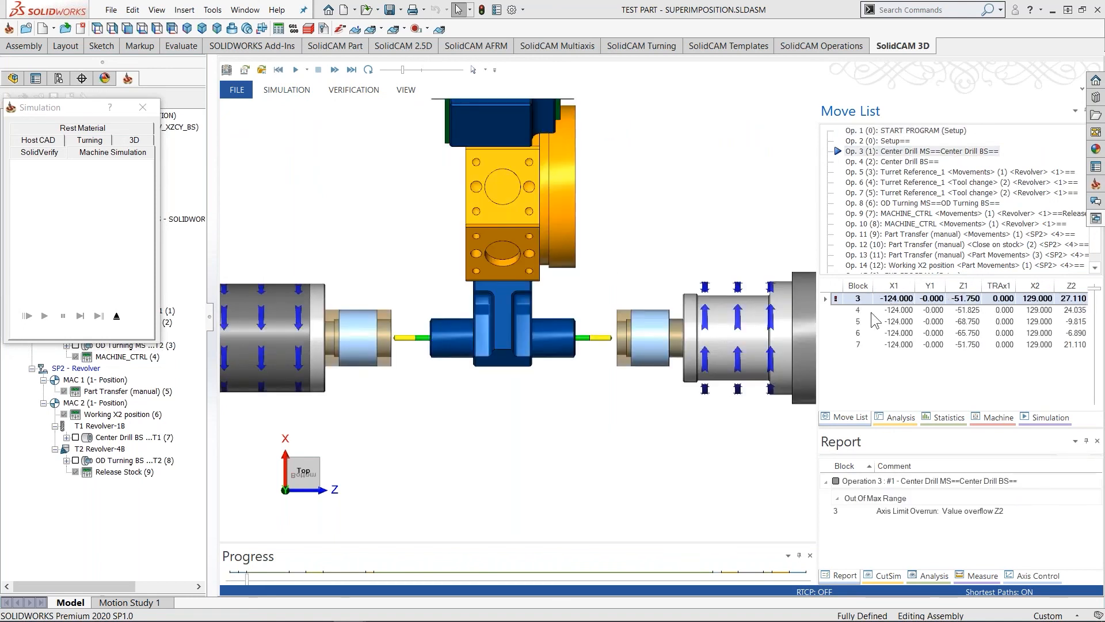
left_click_drag(402, 69, 395, 70)
left_click(295, 70)
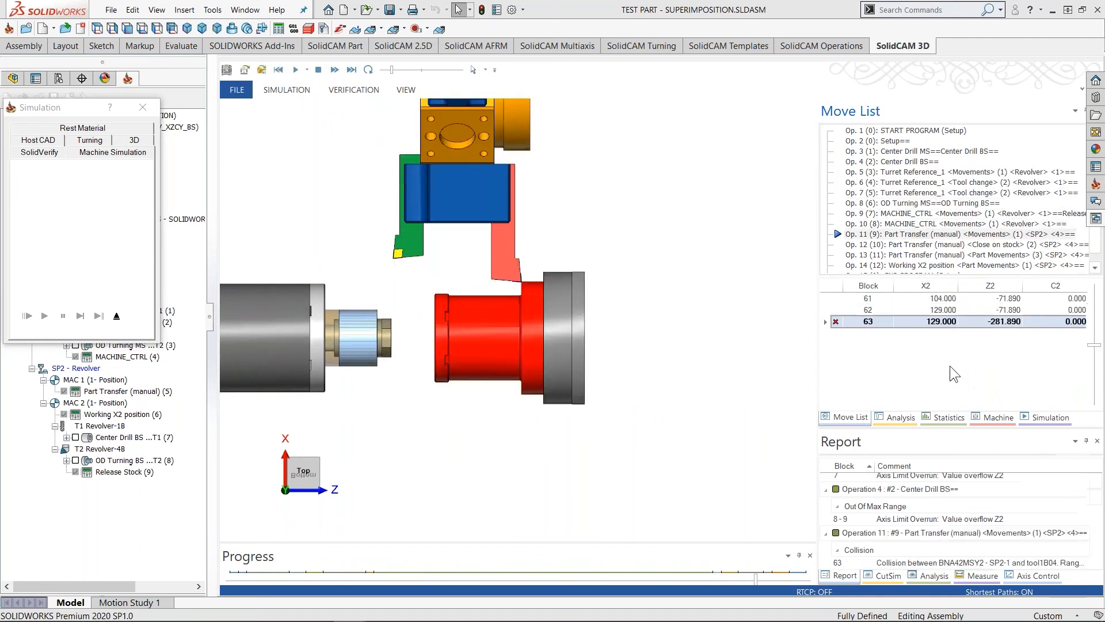
left_click(621, 362)
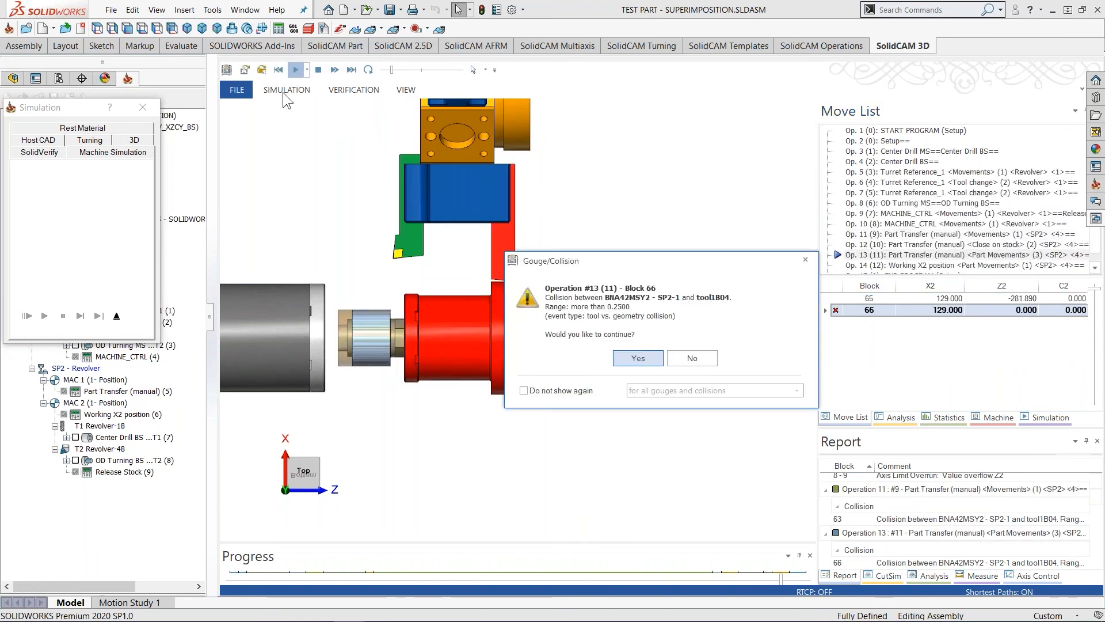
left_click(636, 361)
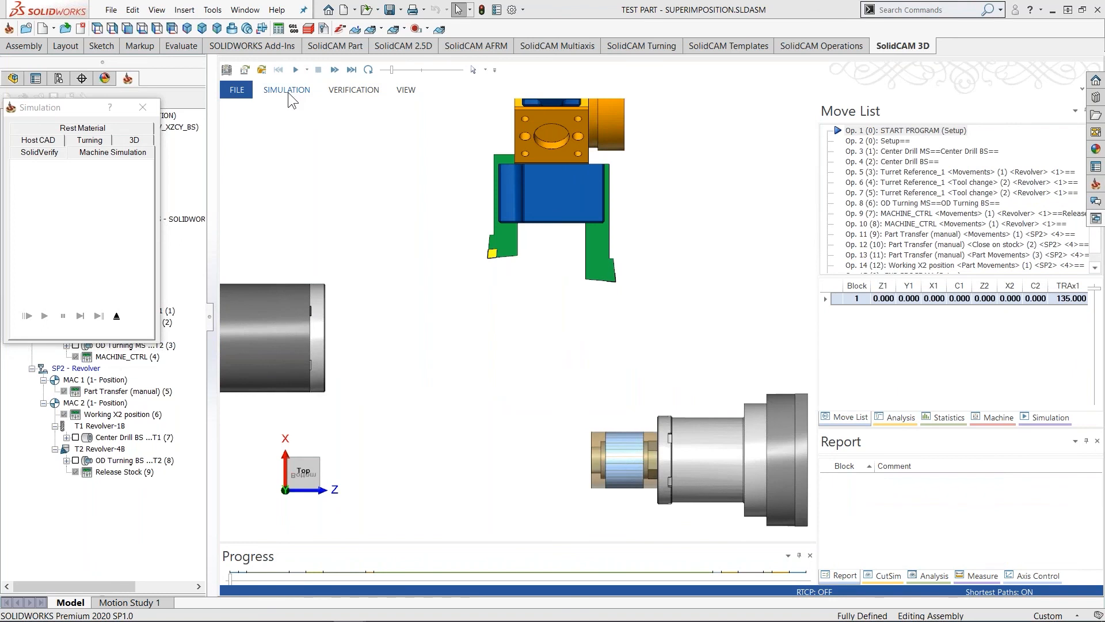
- Simulate the program in Time Mode at a higher speed and pause it during the OD Turning MS and BS operation
left_click(286, 90)
left_click(275, 129)
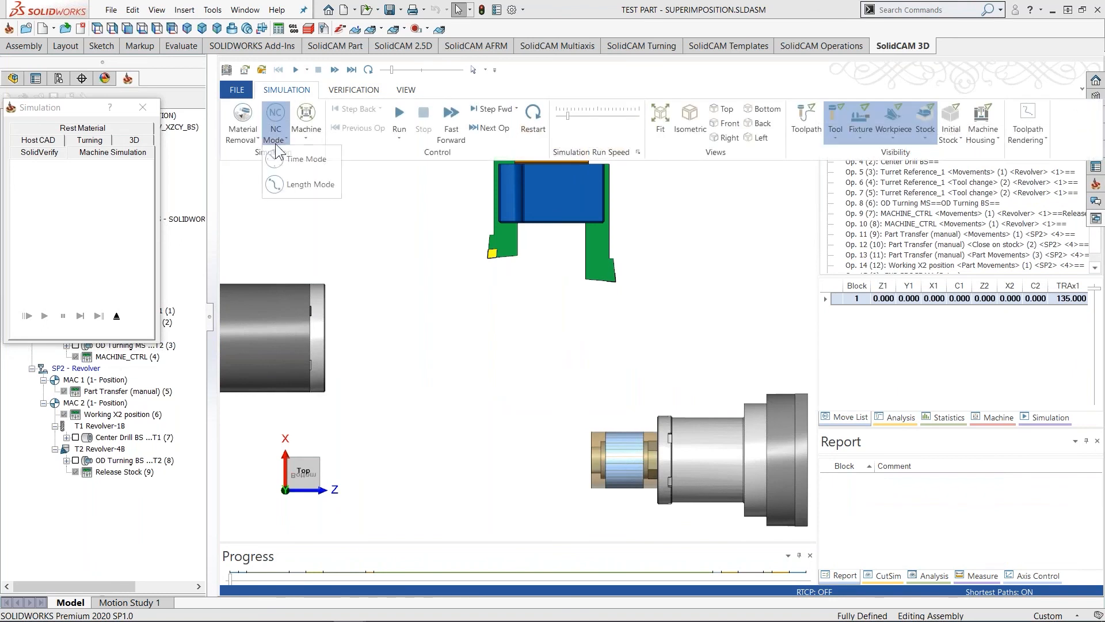
left_click(302, 159)
left_click_drag(395, 71, 420, 74)
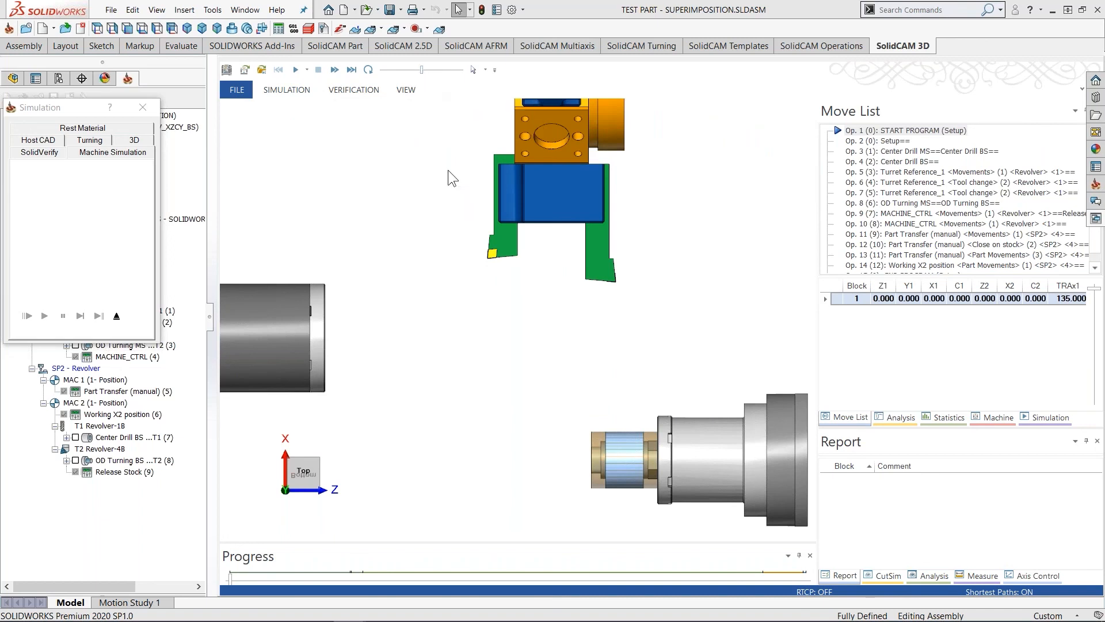
left_click(291, 90)
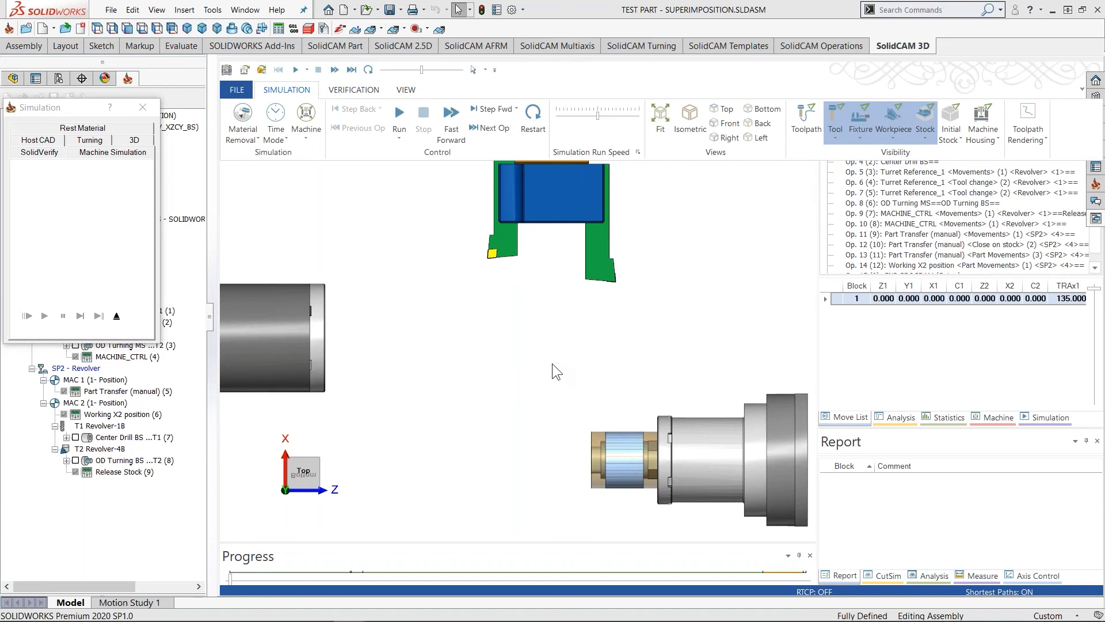
left_click(397, 118)
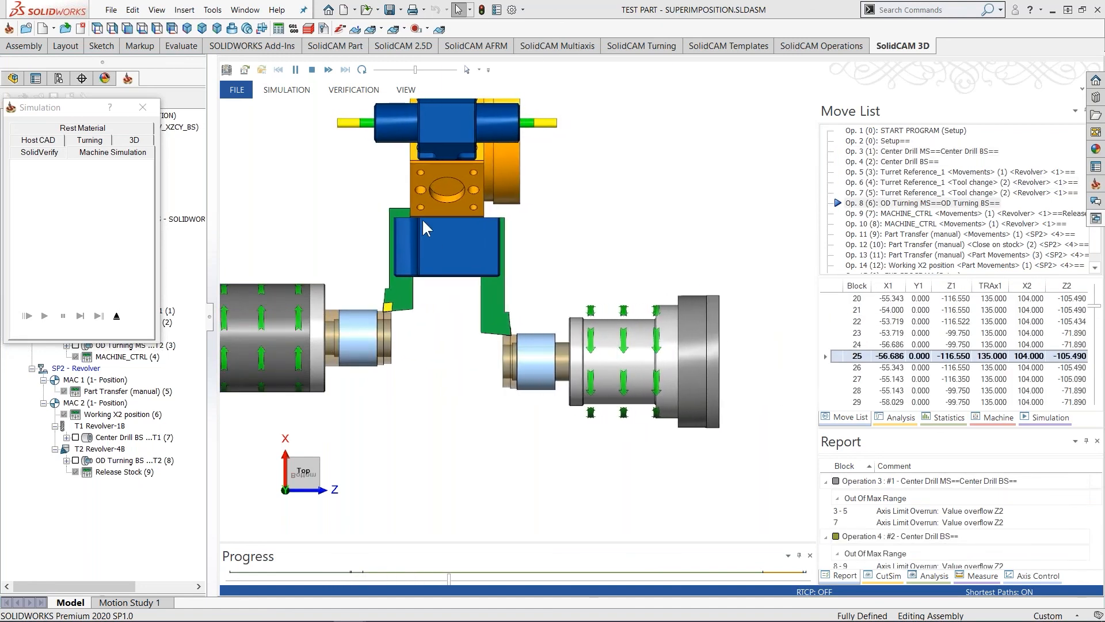
left_click(296, 69)
- Switch the simulation to Length Mode, run it on from the OD turning operation, and stop at the Part Transfer collision
left_click(287, 90)
left_click(275, 124)
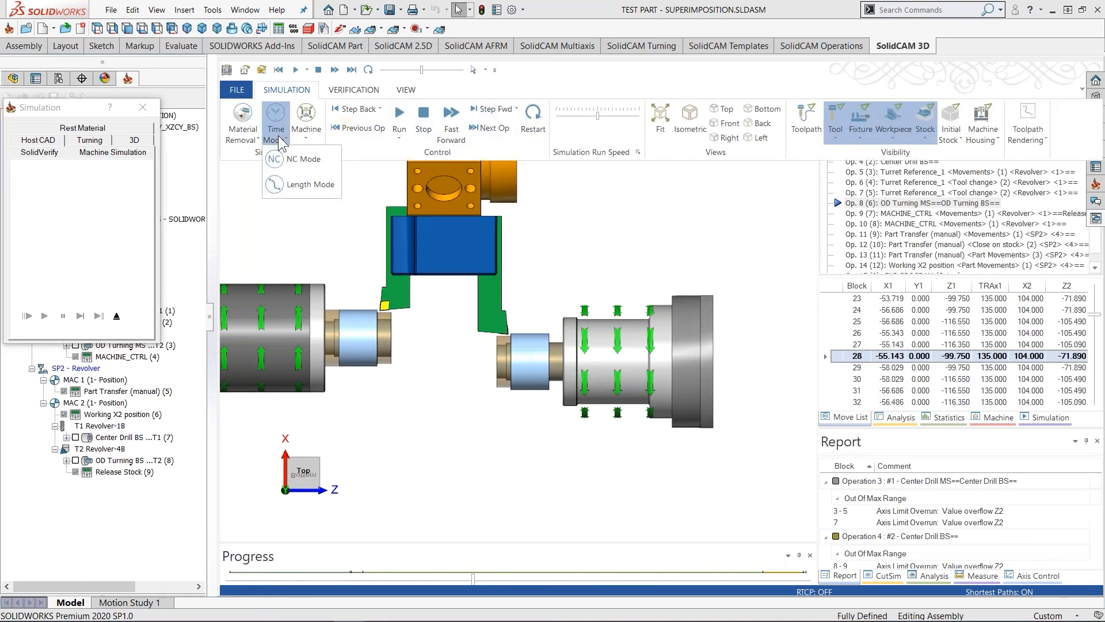
left_click(312, 189)
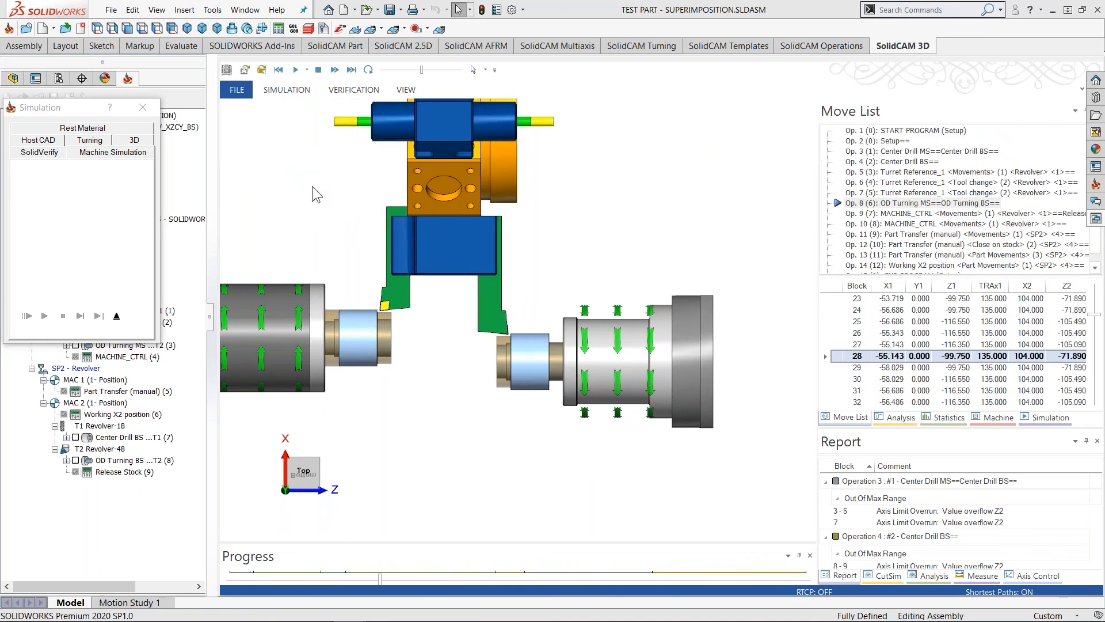
left_click(282, 90)
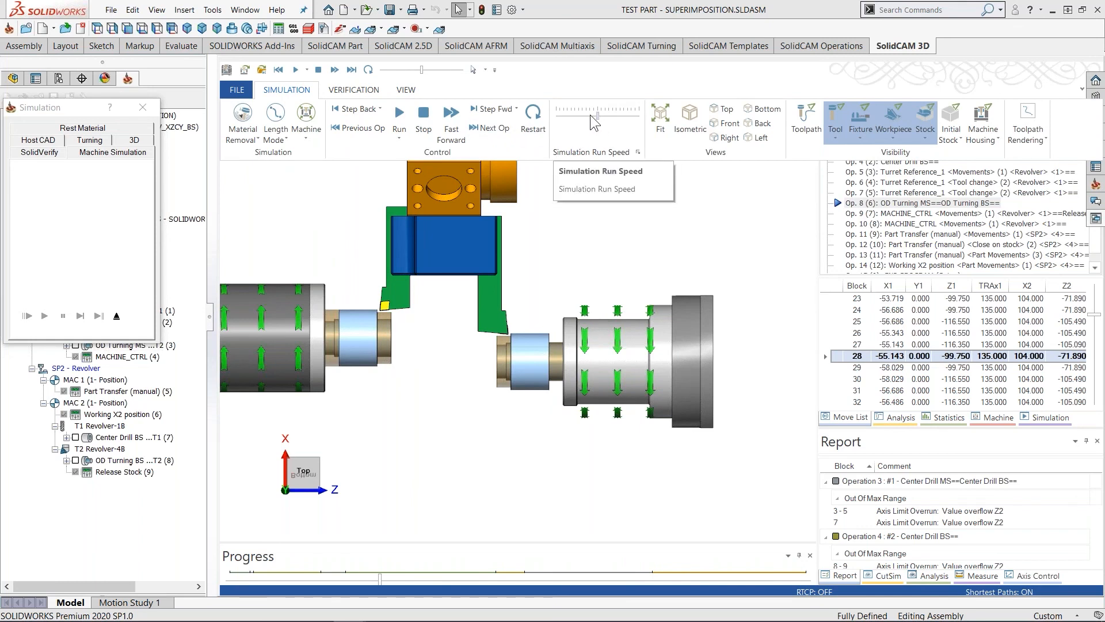
left_click(398, 115)
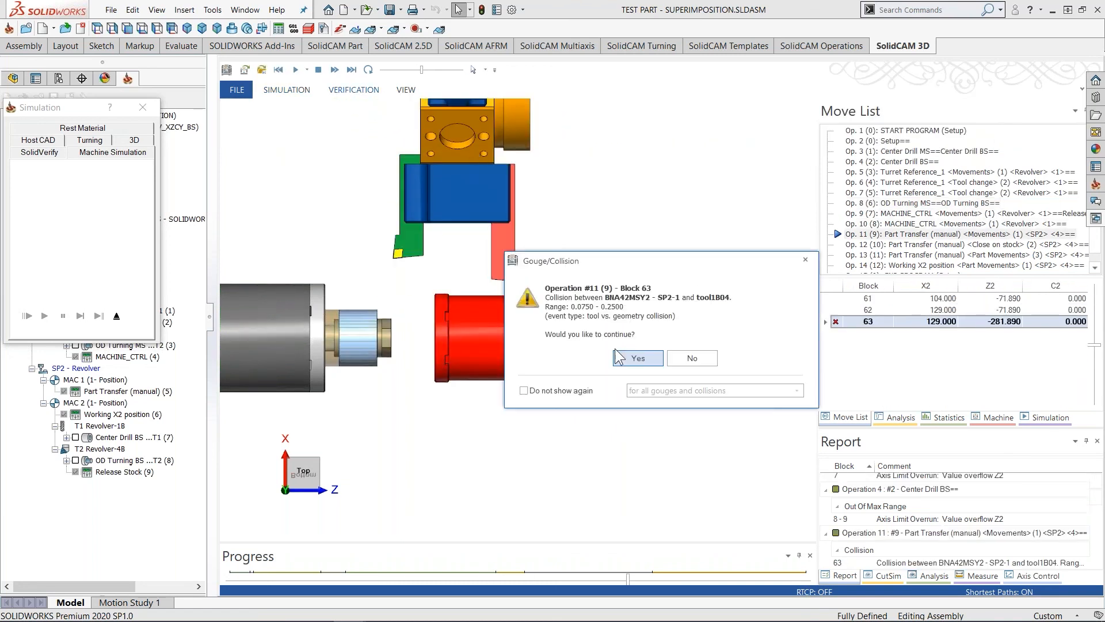
left_click(691, 358)
- Lower the simulation speed, resume from the Part Transfer operation, and stop at the next collision
left_click_drag(421, 69, 402, 70)
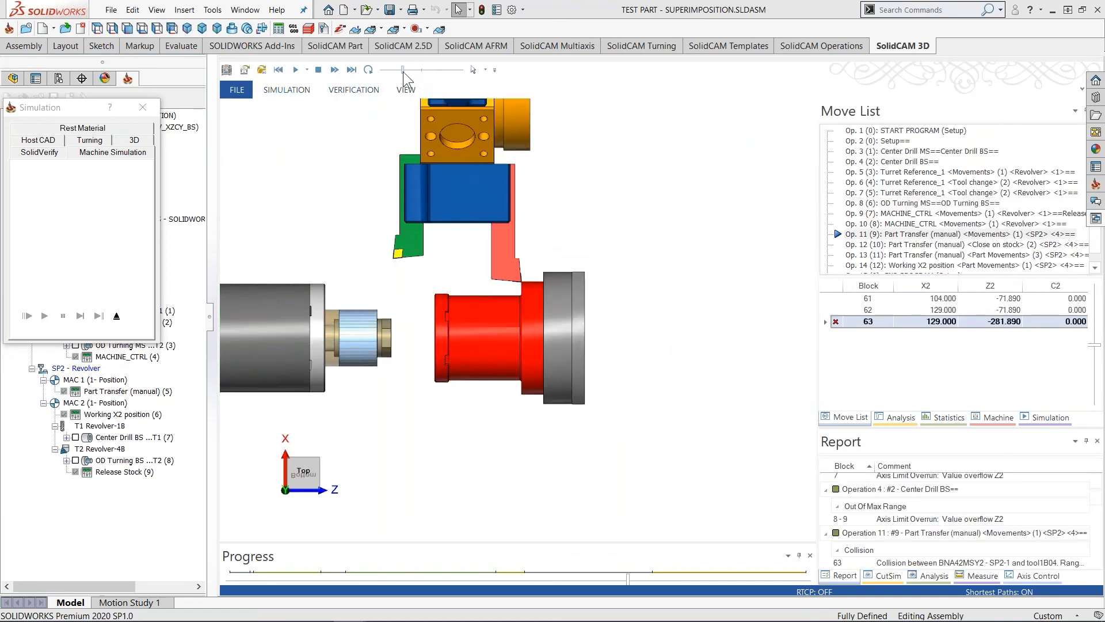
left_click(296, 69)
left_click(649, 357)
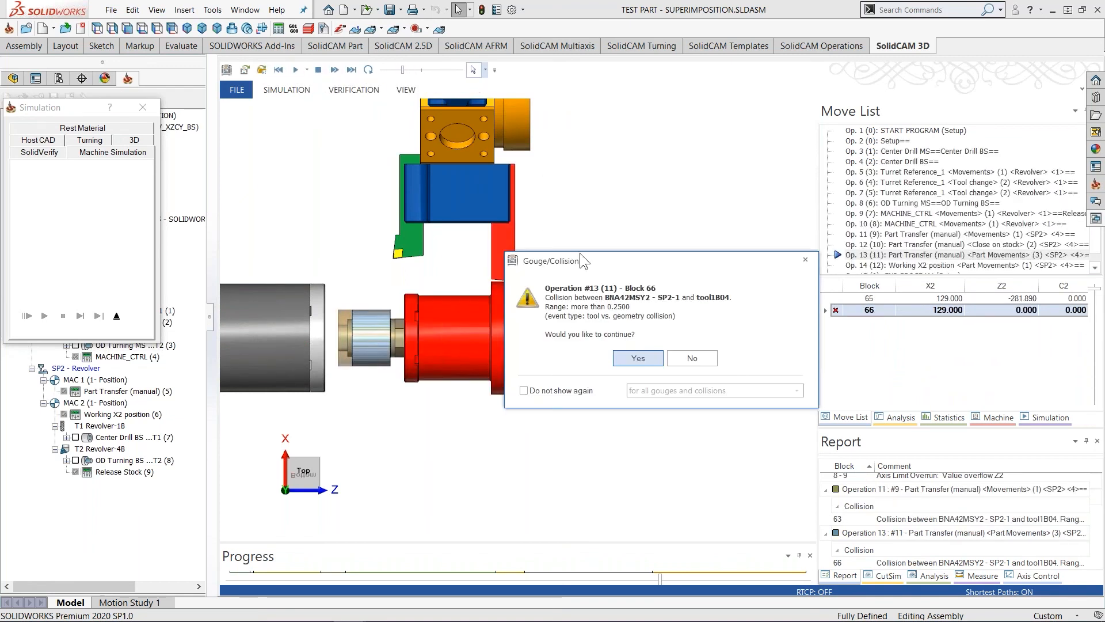
left_click(693, 361)
- Restart the simulation from the program start and pause it at the Turret Reference_1 movement
left_click(368, 69)
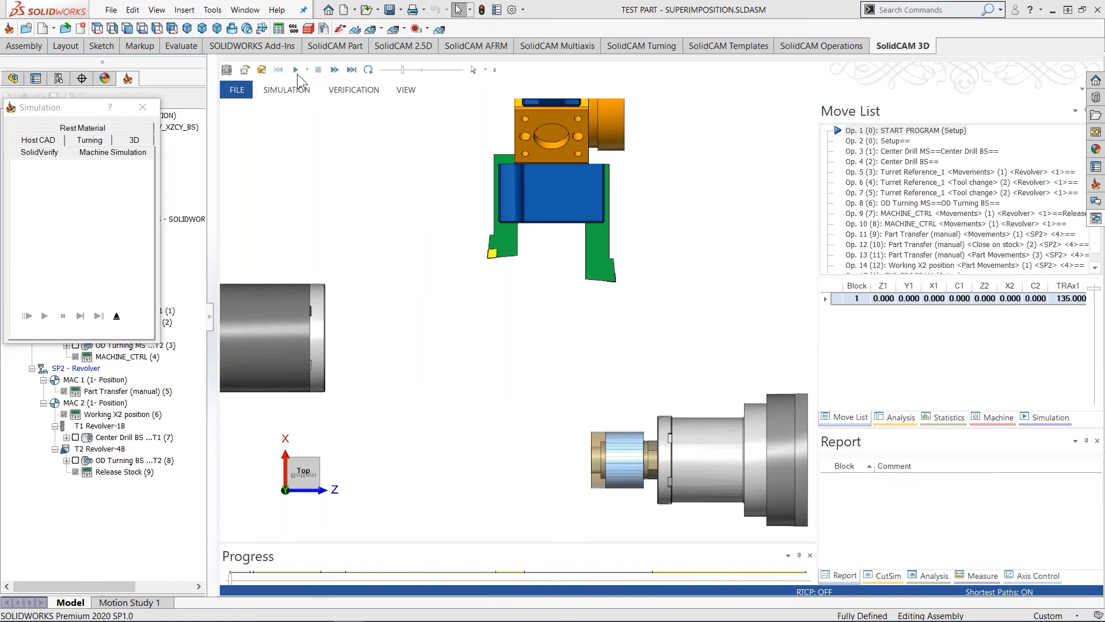
left_click(295, 69)
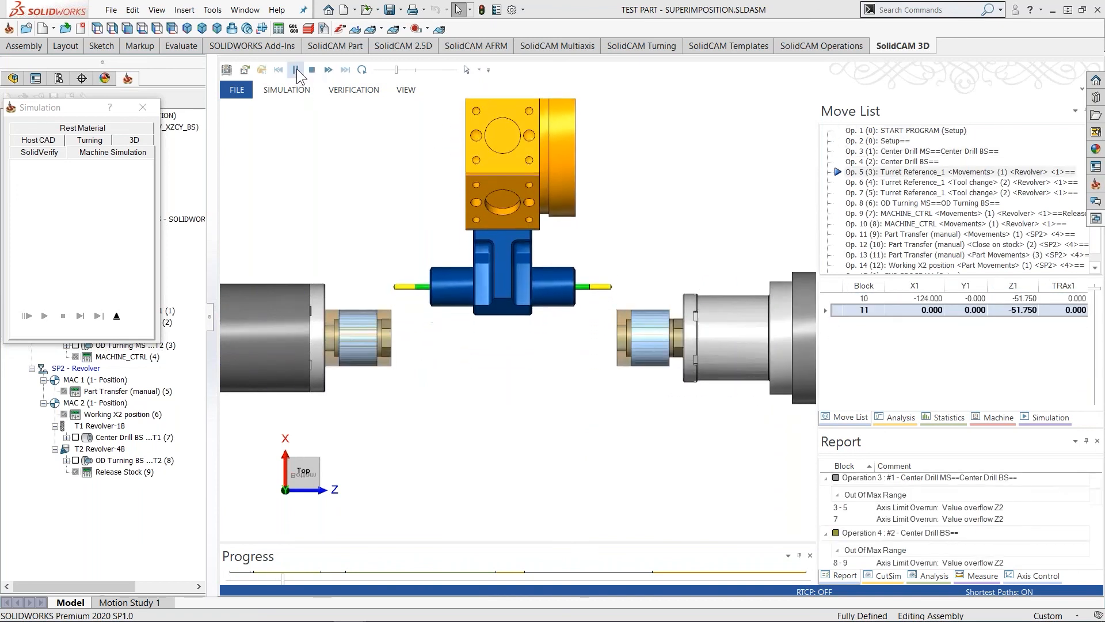
left_click(295, 70)
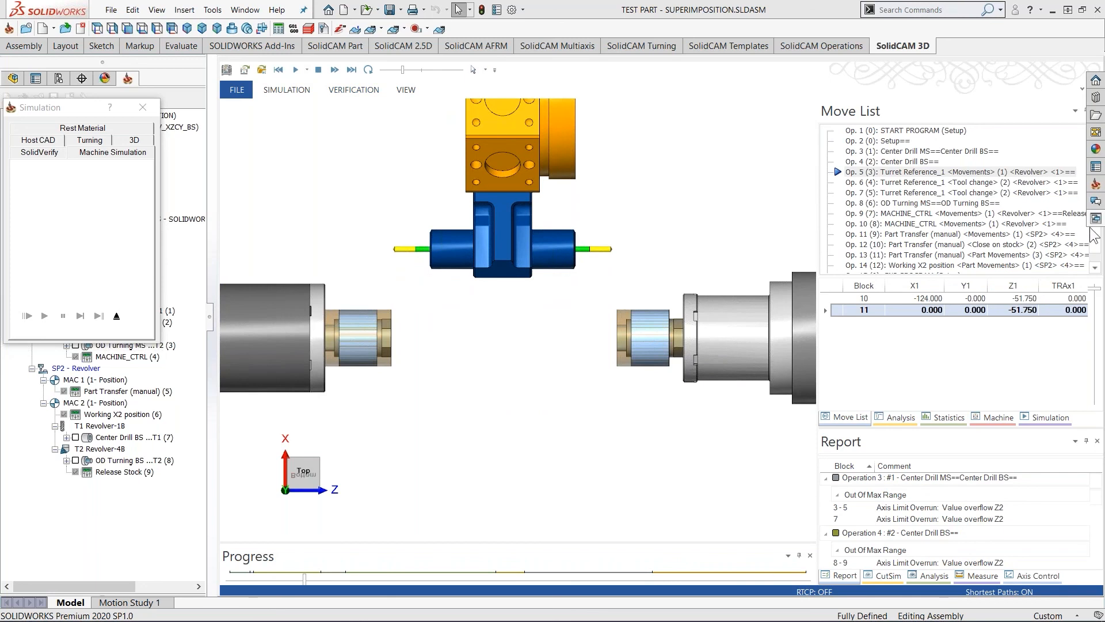